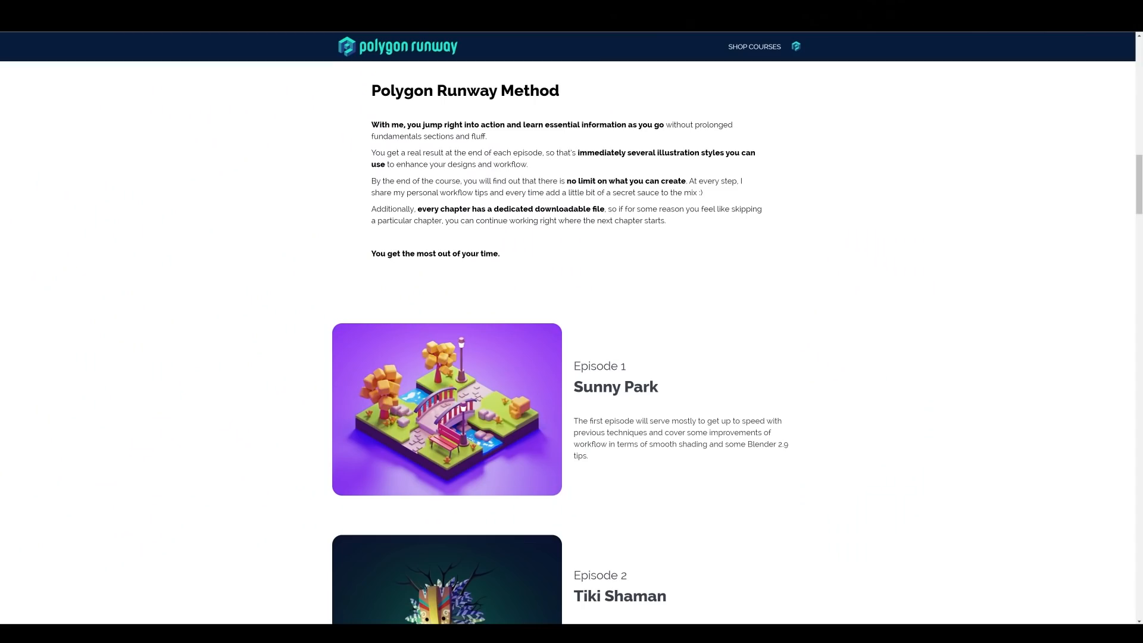
# - Look through the course page's episodes, student reviews, example curriculum and course information sections
pyautogui.scroll(-6, 571, 343)
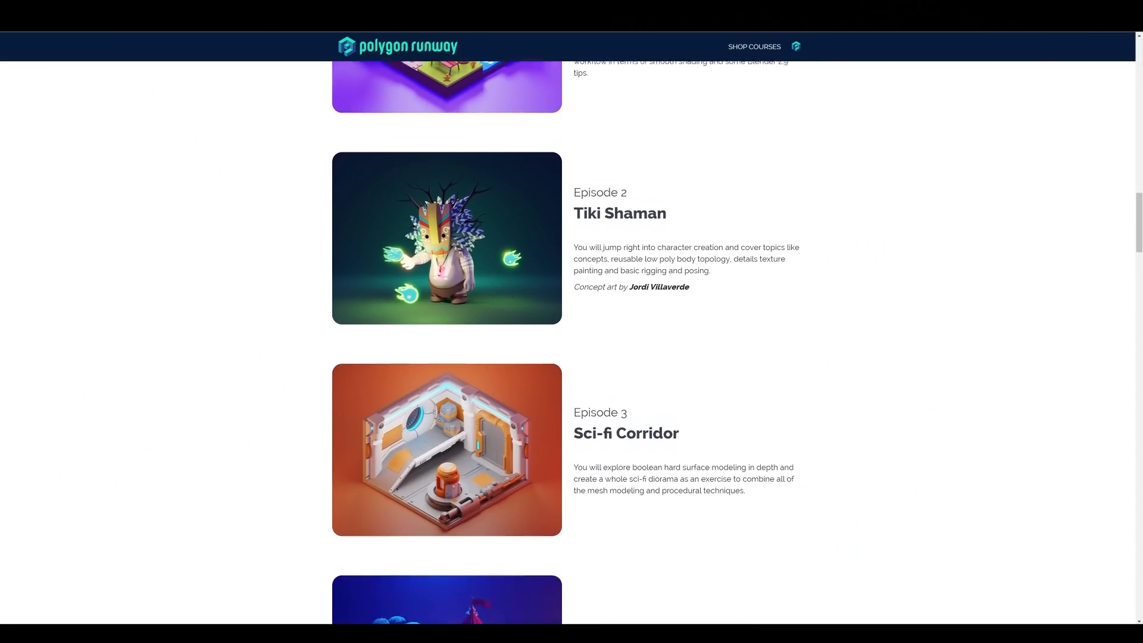
pyautogui.scroll(-9, 571, 343)
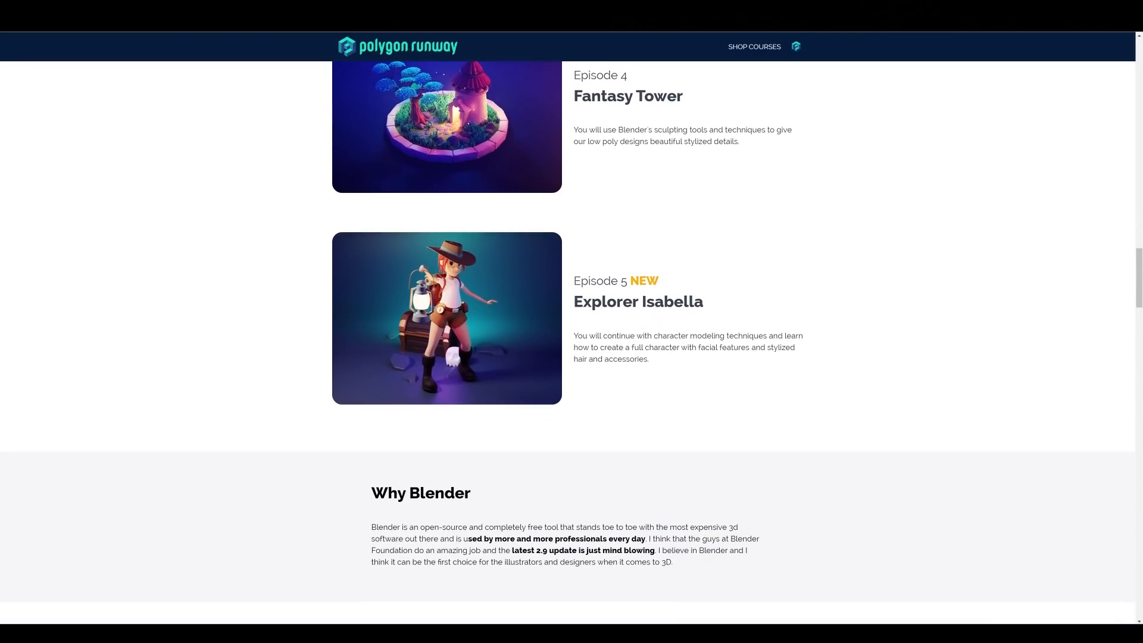
pyautogui.scroll(-4, 572, 343)
pyautogui.scroll(5, 571, 343)
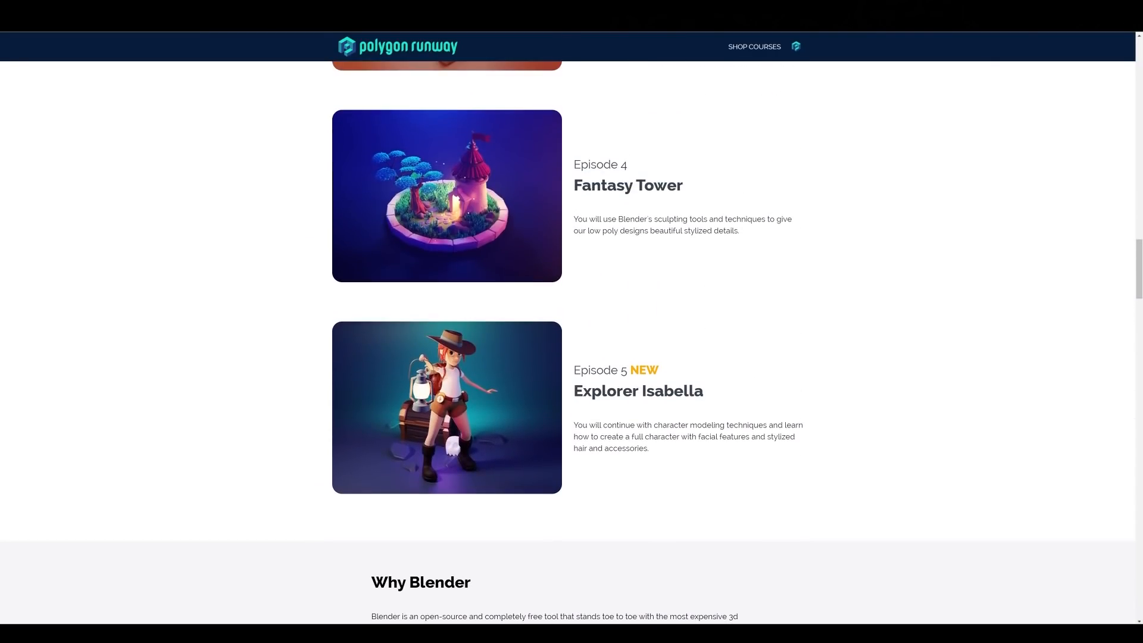
pyautogui.scroll(2, 571, 343)
pyautogui.scroll(-20, 572, 343)
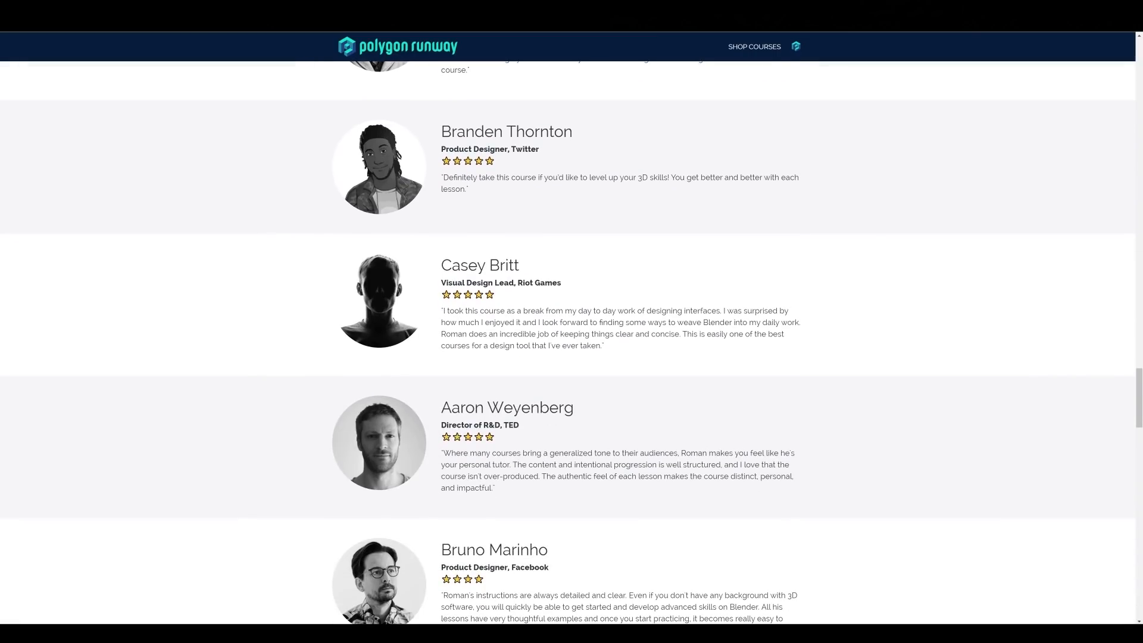
pyautogui.scroll(-9, 571, 343)
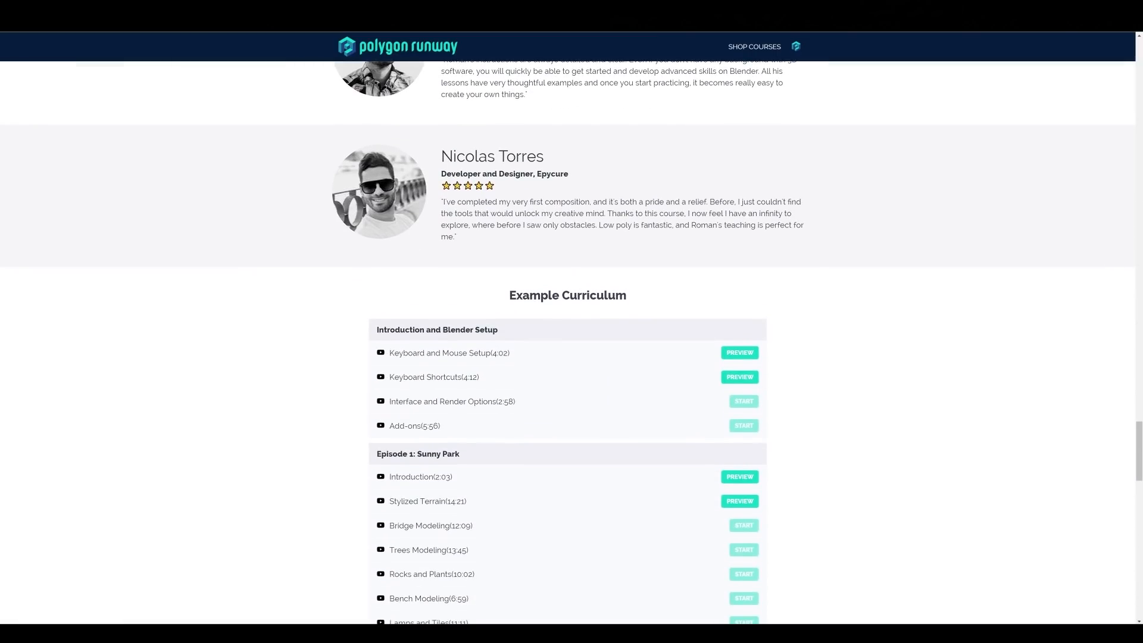
pyautogui.scroll(20, 571, 343)
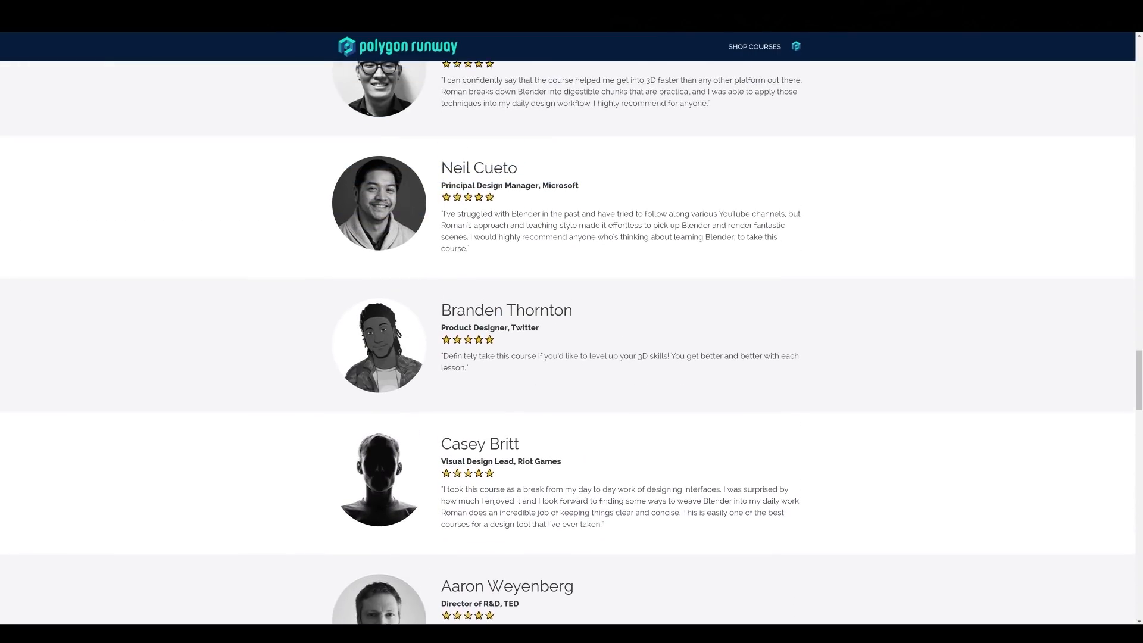
pyautogui.scroll(-11, 572, 343)
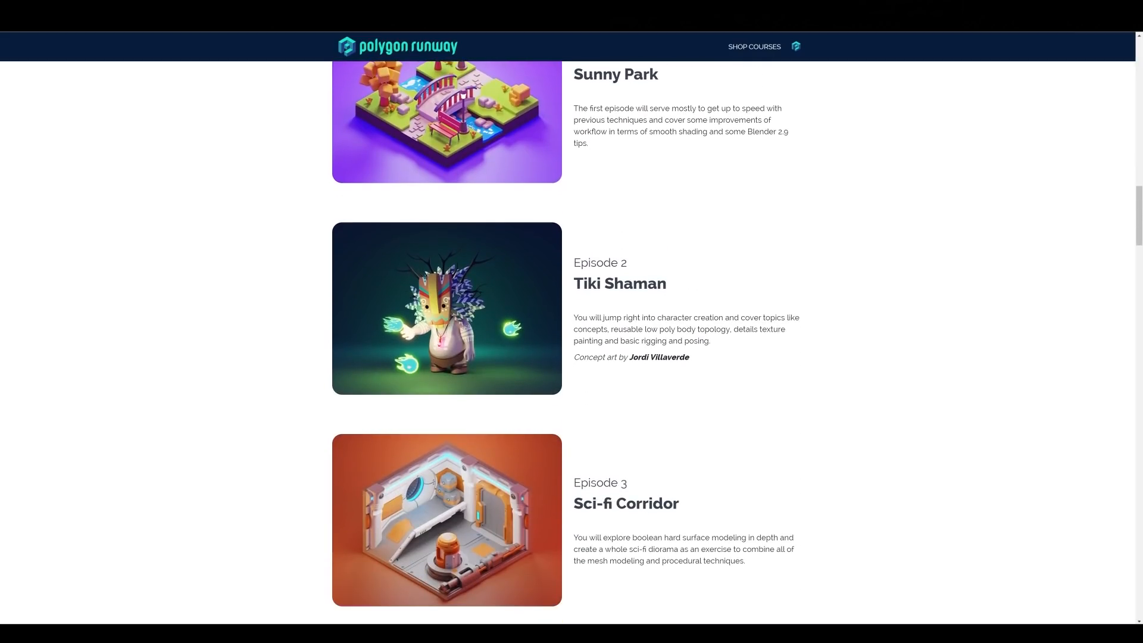
pyautogui.scroll(-7, 571, 343)
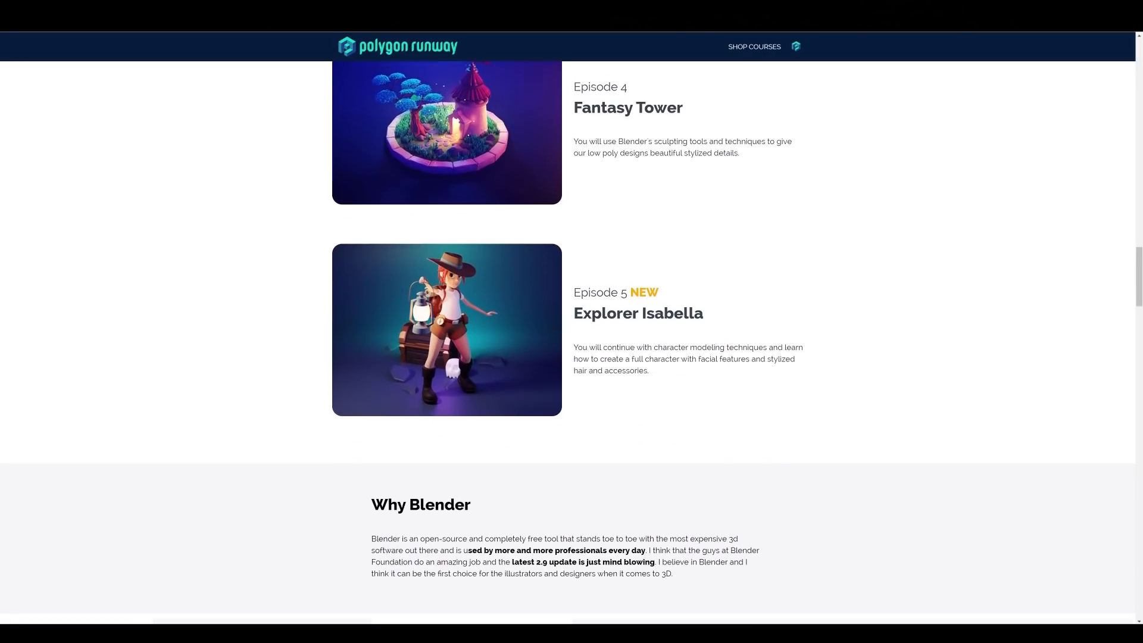
pyautogui.scroll(-2, 571, 342)
pyautogui.scroll(7, 571, 343)
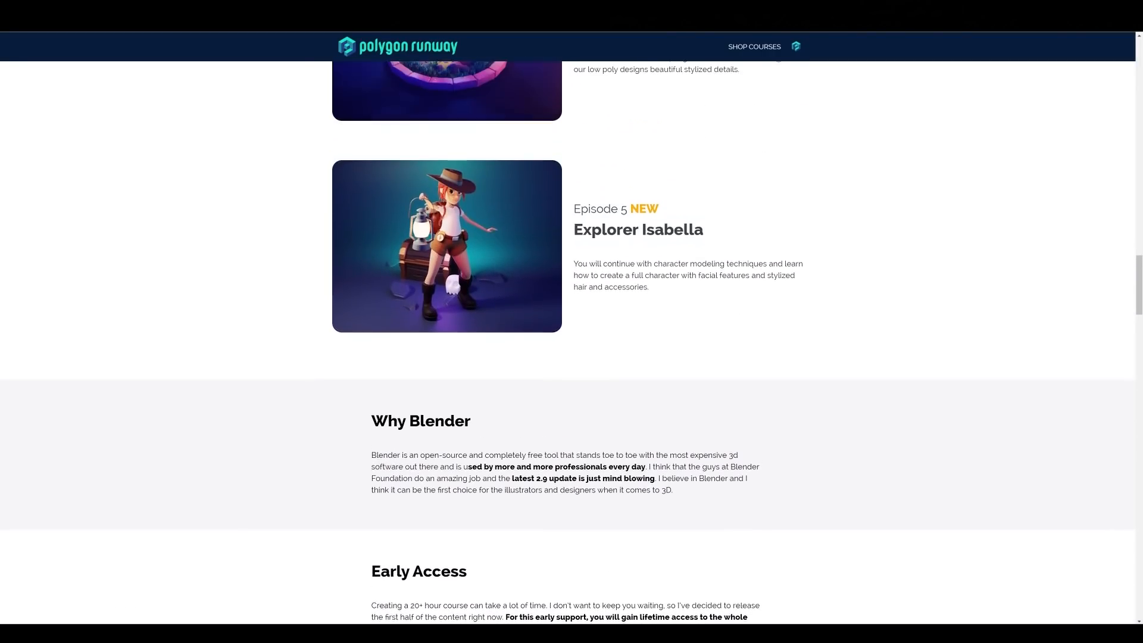
pyautogui.scroll(-15, 571, 343)
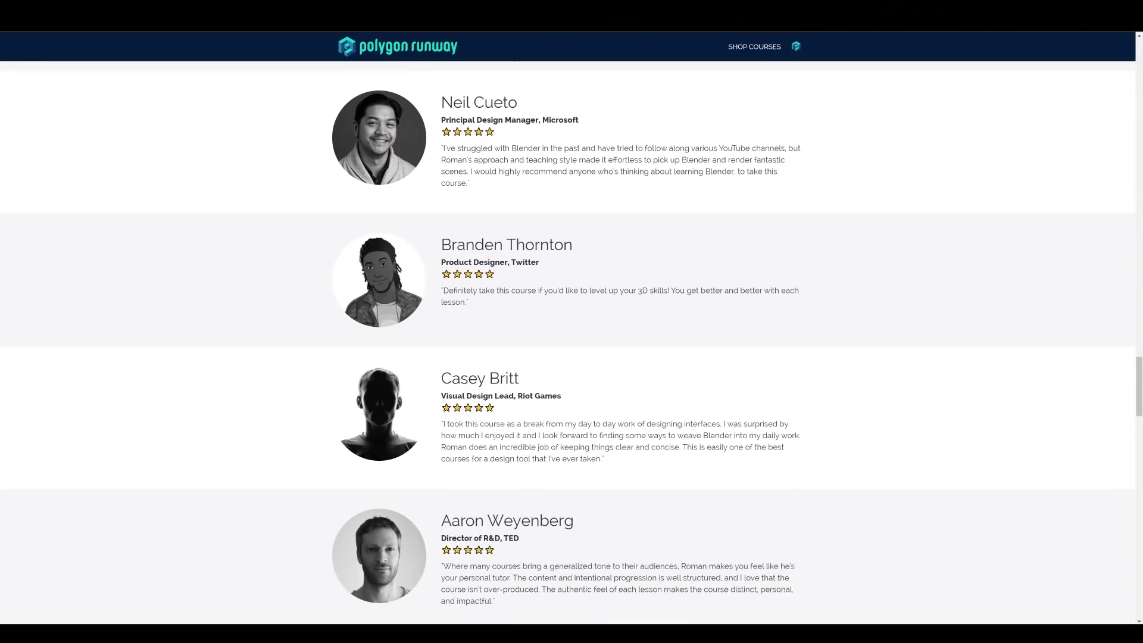
pyautogui.scroll(-4, 572, 343)
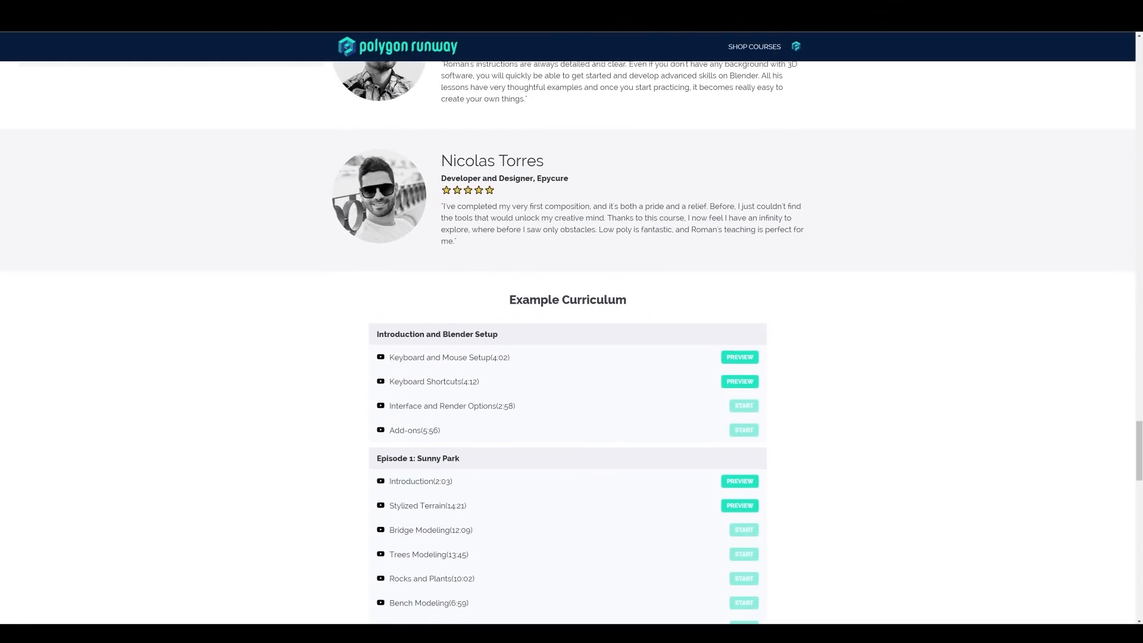
pyautogui.scroll(20, 571, 343)
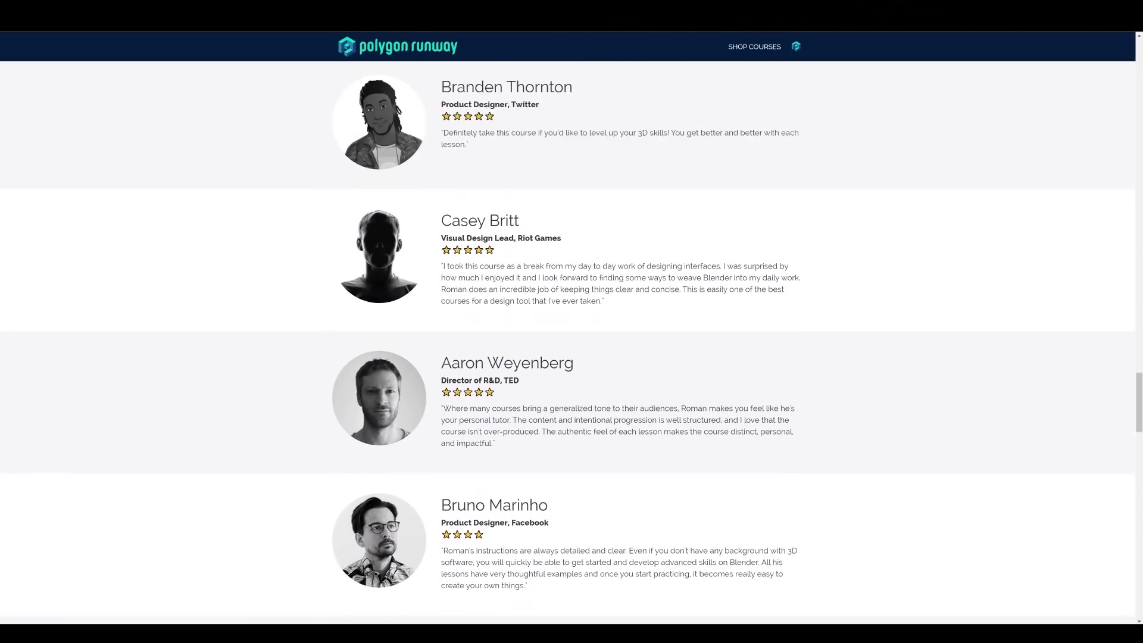
pyautogui.scroll(-9, 571, 343)
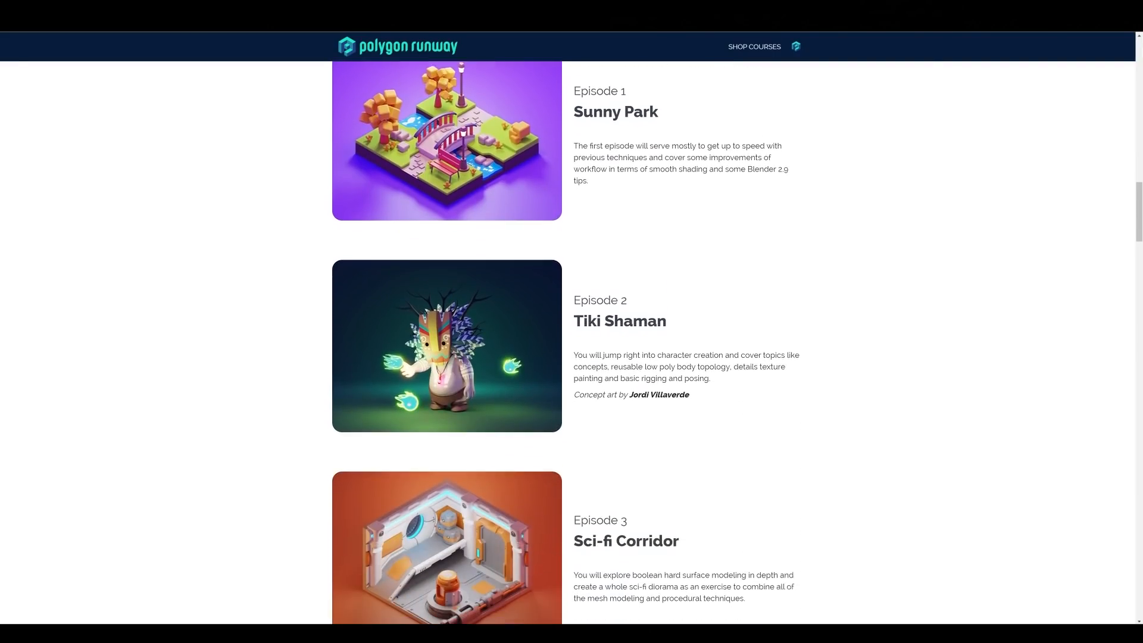
pyautogui.scroll(-6, 571, 343)
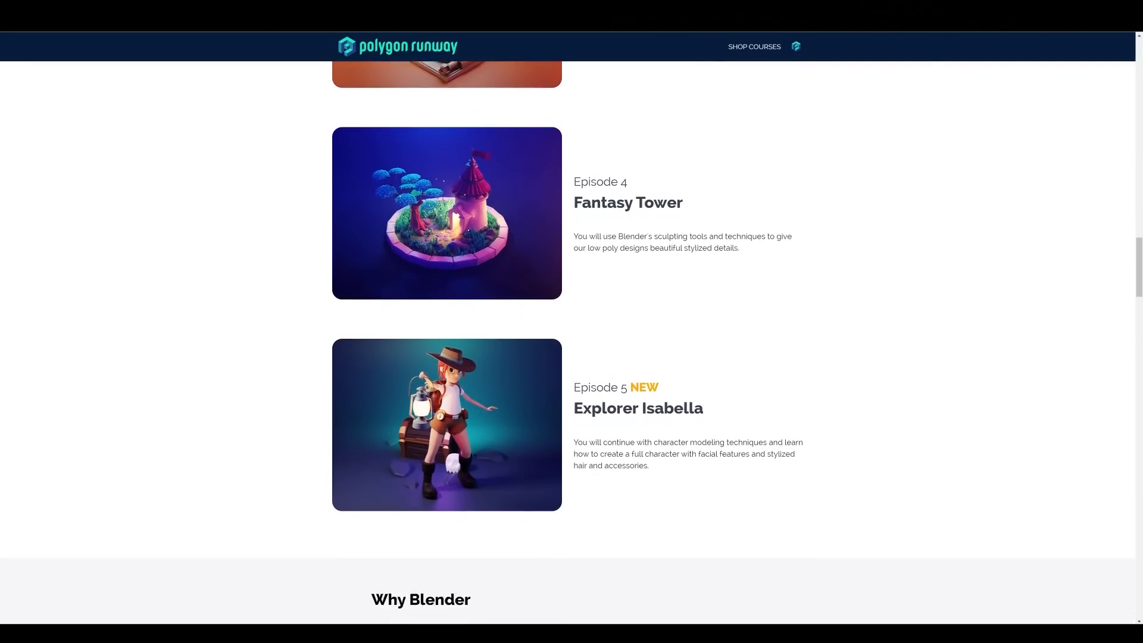
pyautogui.scroll(-4, 572, 342)
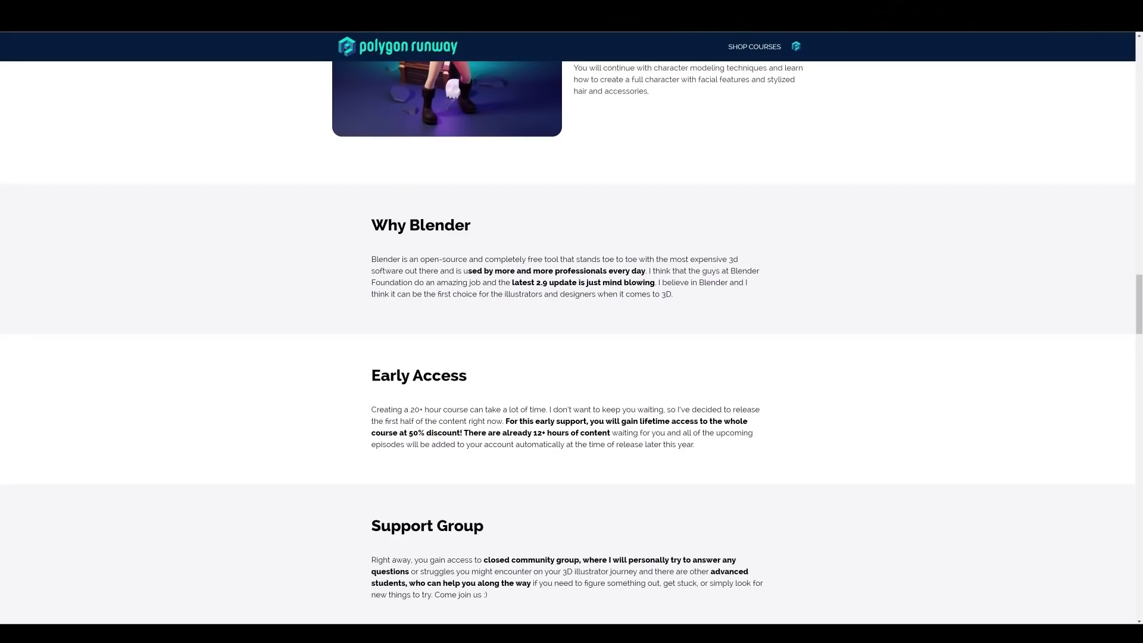
pyautogui.scroll(6, 571, 343)
pyautogui.scroll(2, 572, 342)
pyautogui.scroll(-10, 572, 343)
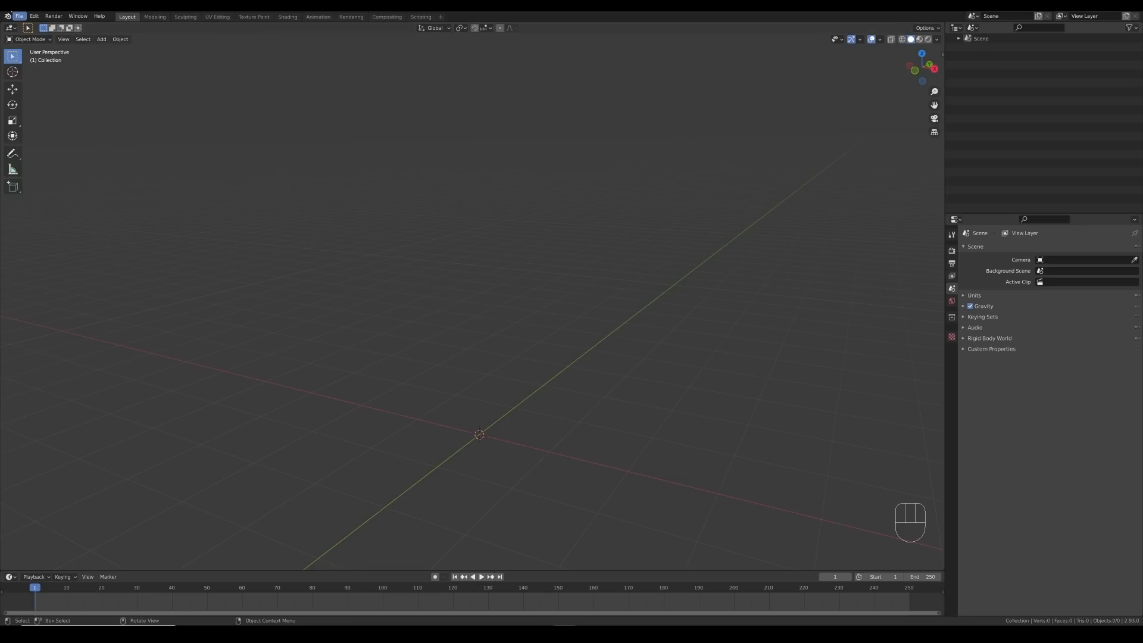
# - Append the male object from the humans.blend file into the empty scene
pyautogui.click(20, 17)
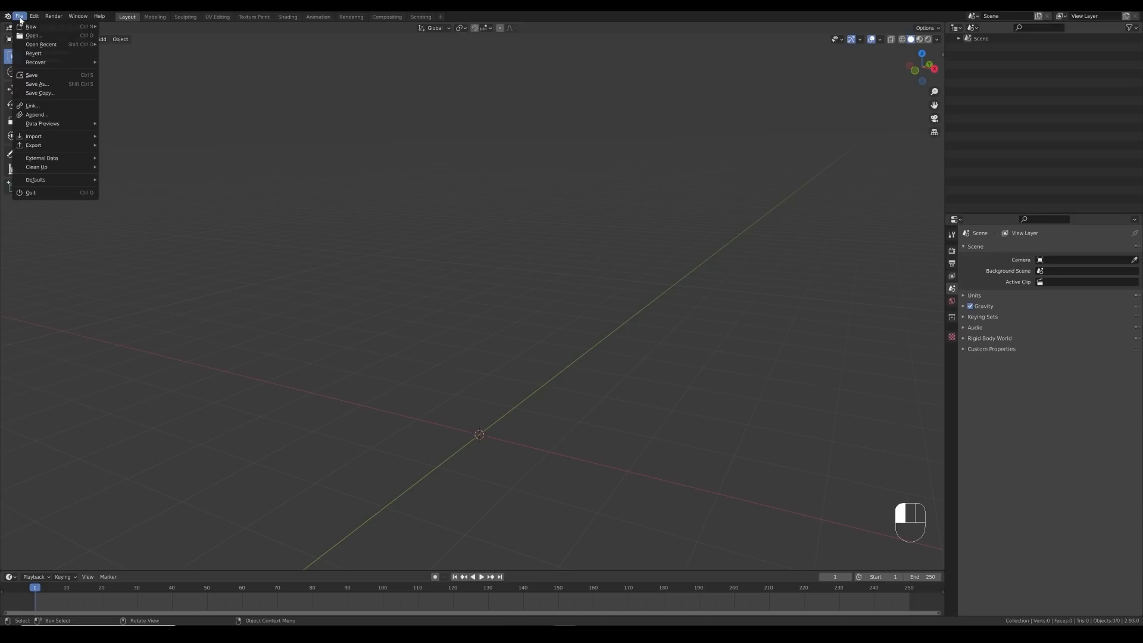
pyautogui.click(47, 114)
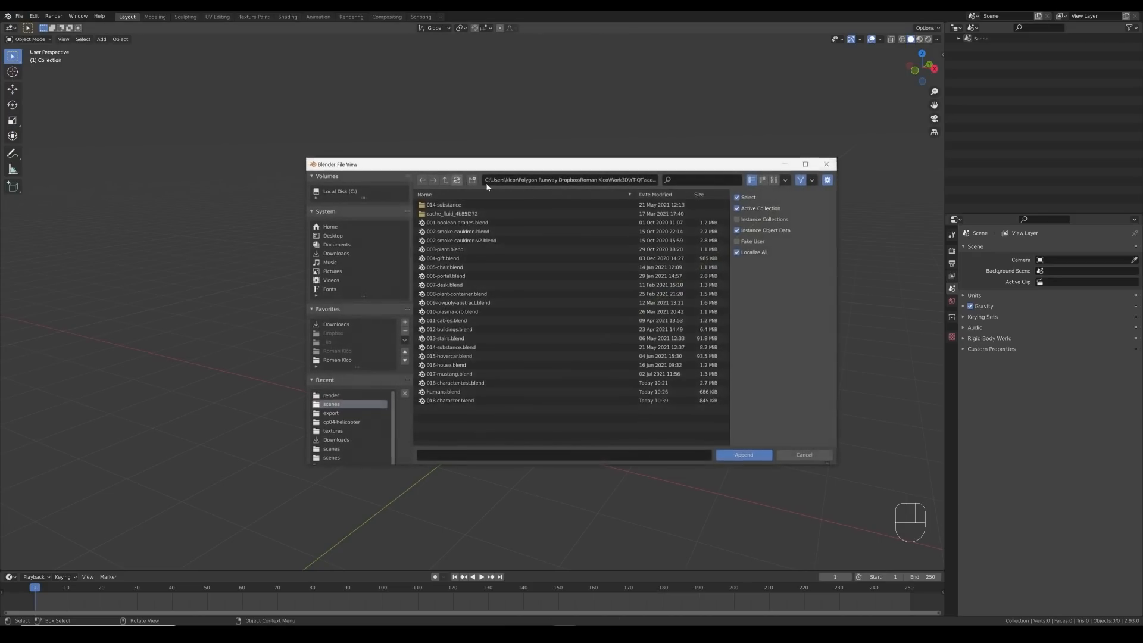
pyautogui.click(441, 391)
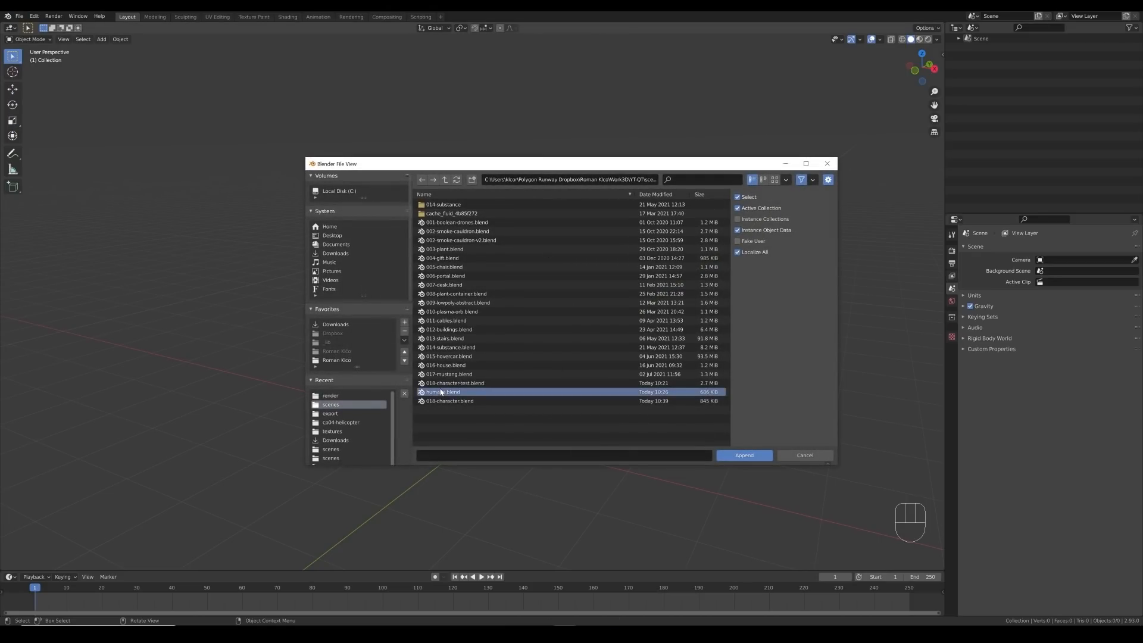
pyautogui.click(742, 457)
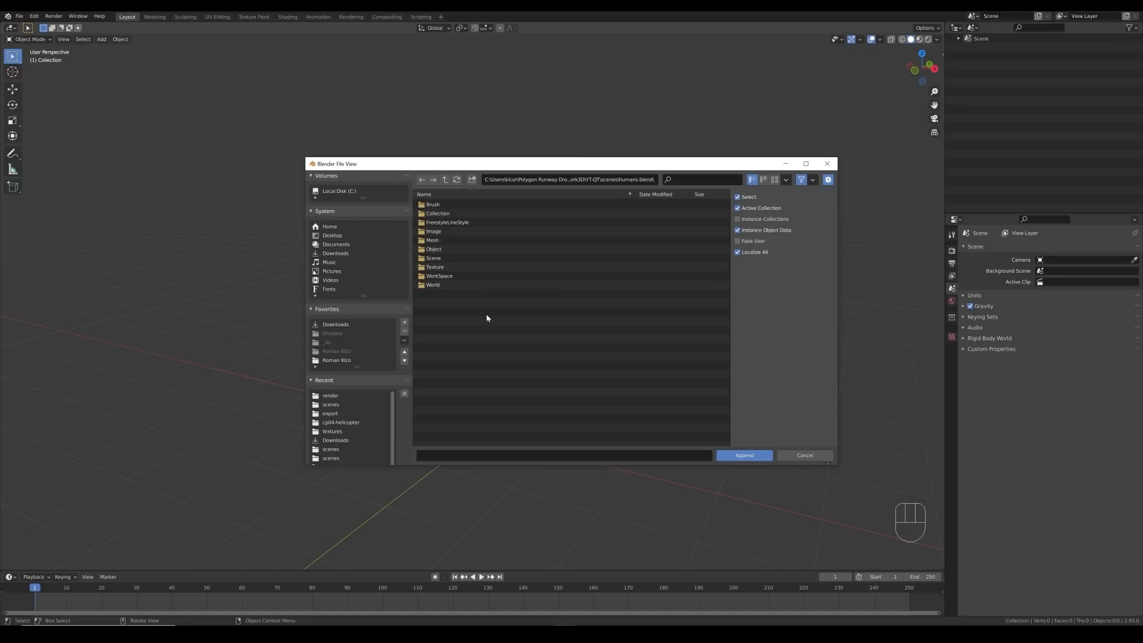
pyautogui.doubleClick(437, 250)
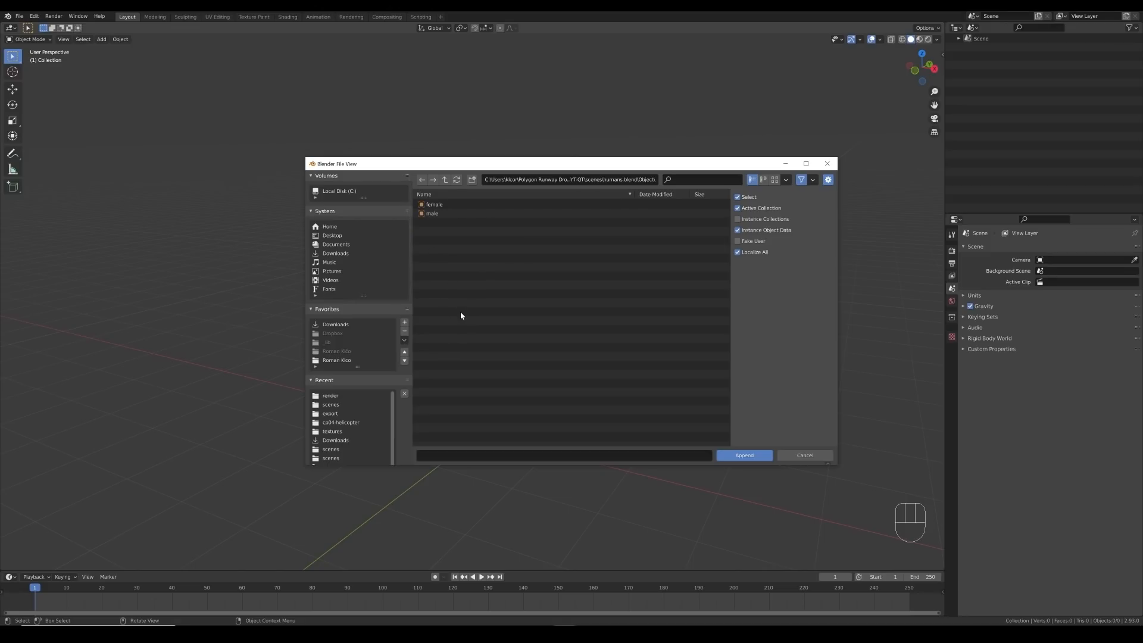
pyautogui.click(434, 216)
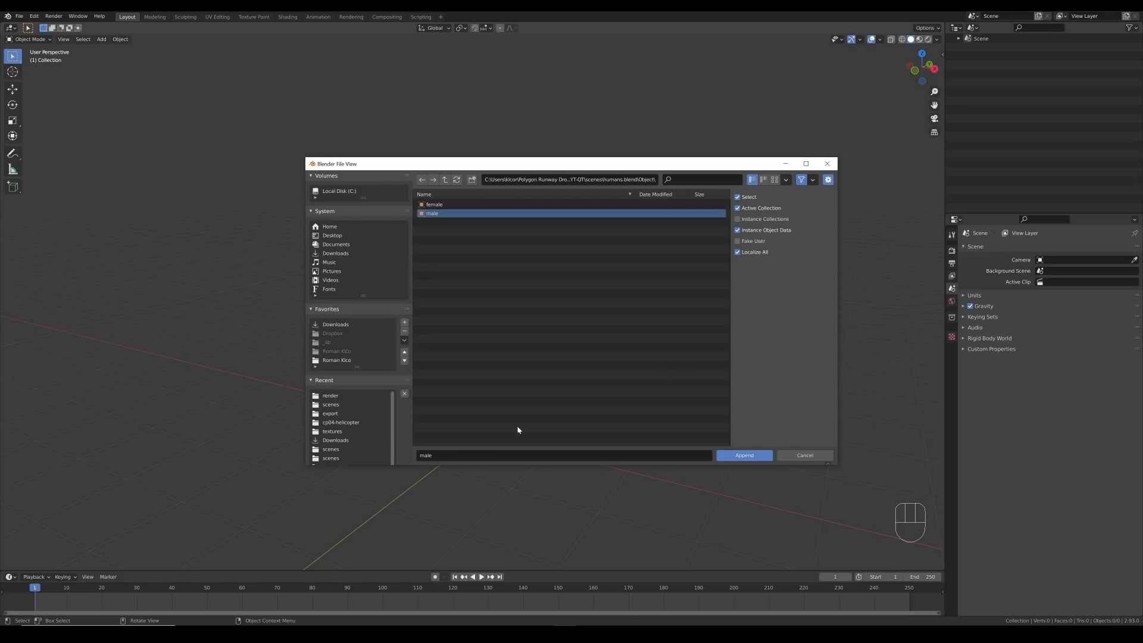
pyautogui.click(744, 456)
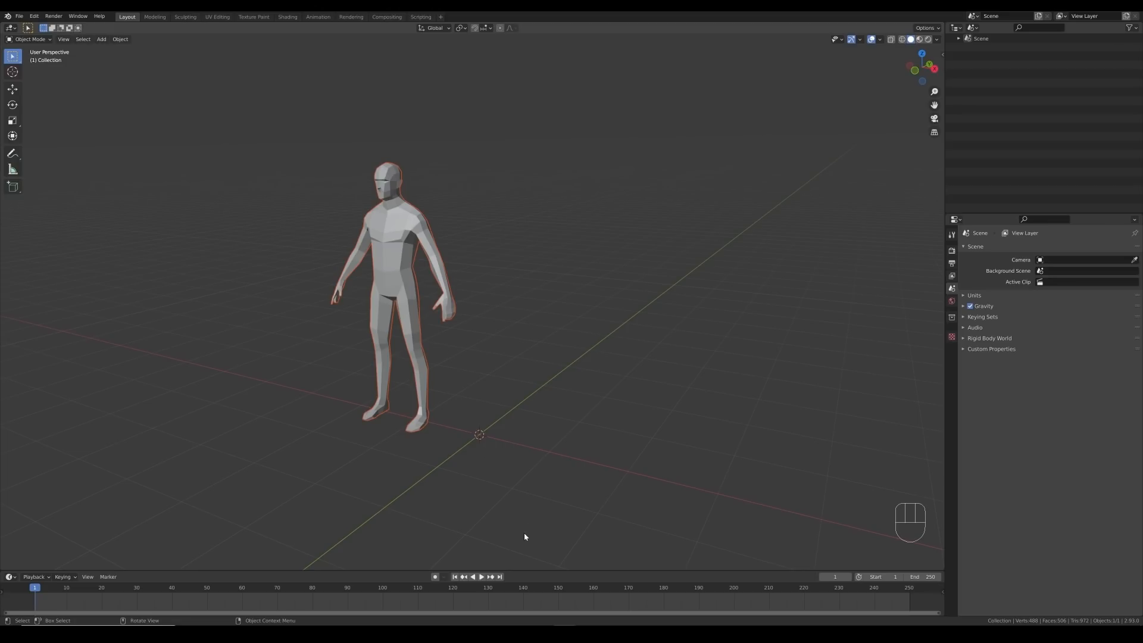
# - Select the appended male figure and clear its location so it stands at the world origin
pyautogui.click(411, 268)
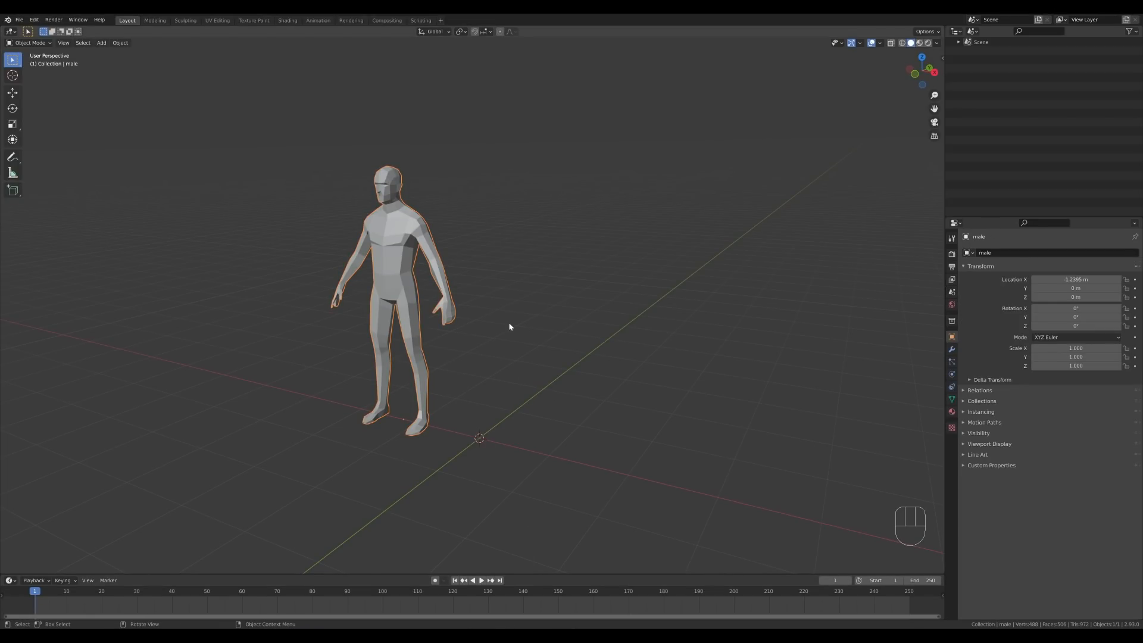
pyautogui.hotkey('alt', 'g')
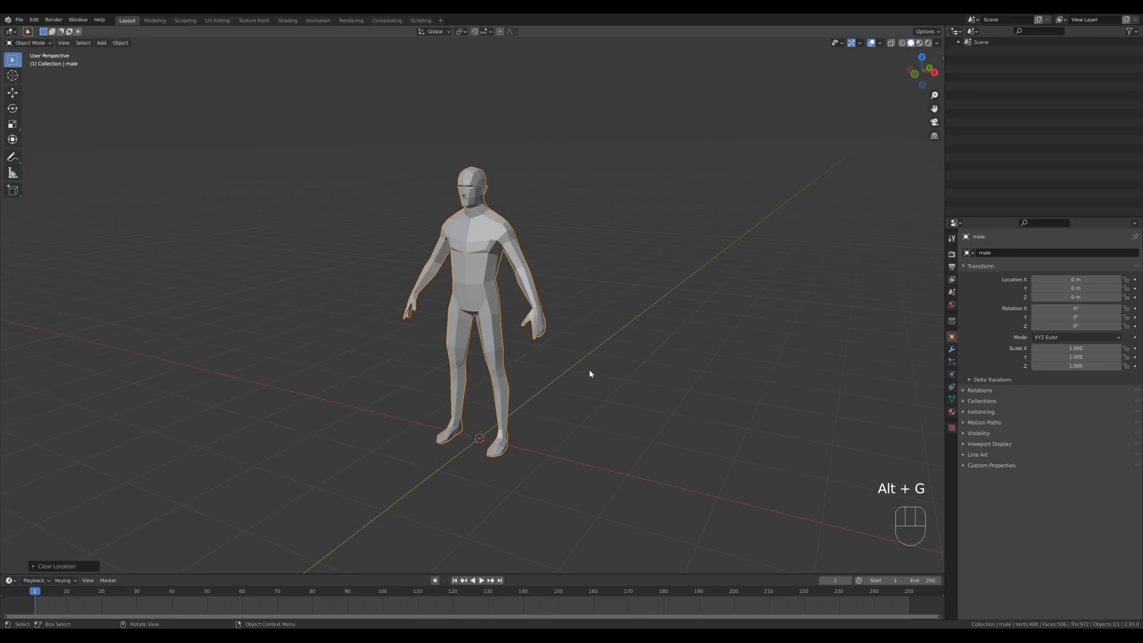
pyautogui.moveTo(551, 385); pyautogui.dragTo(648, 385, button='middle')
# - Inspect the male figure's mesh in Edit Mode and its Mirror modifier settings
pyautogui.press('Tab')
pyautogui.press('Tab')
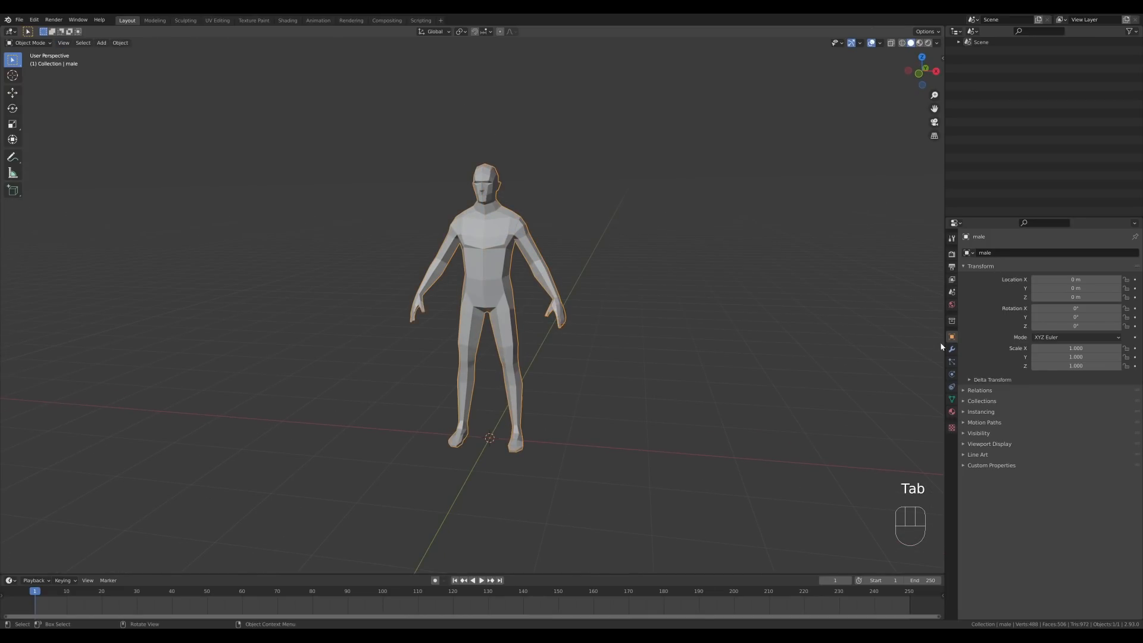
pyautogui.click(951, 349)
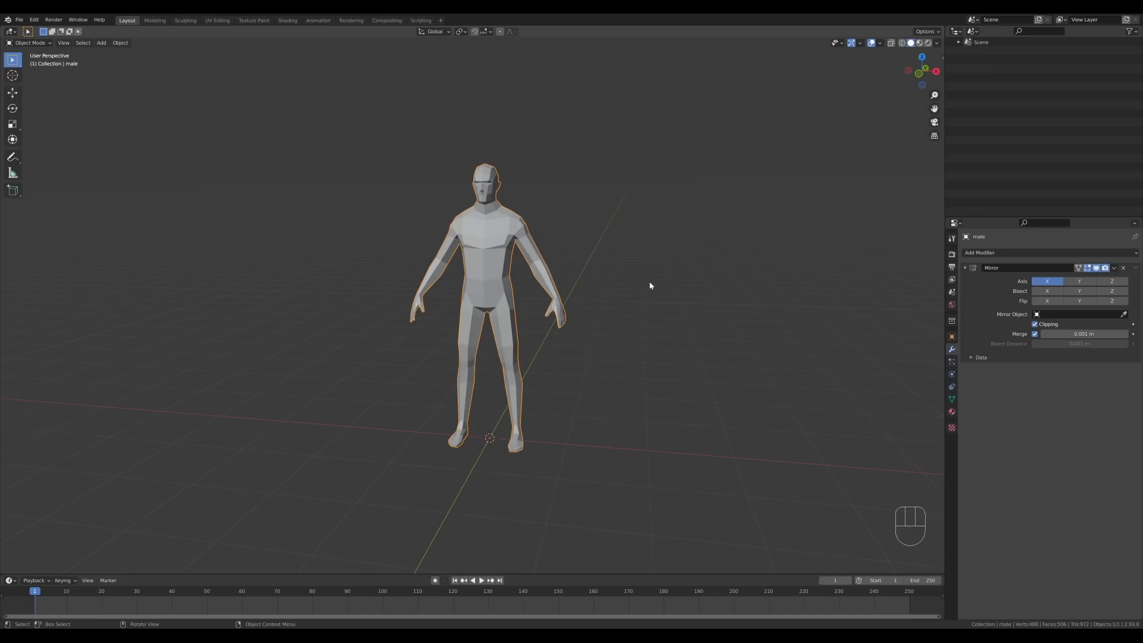
pyautogui.moveTo(649, 286); pyautogui.dragTo(646, 320, button='middle')
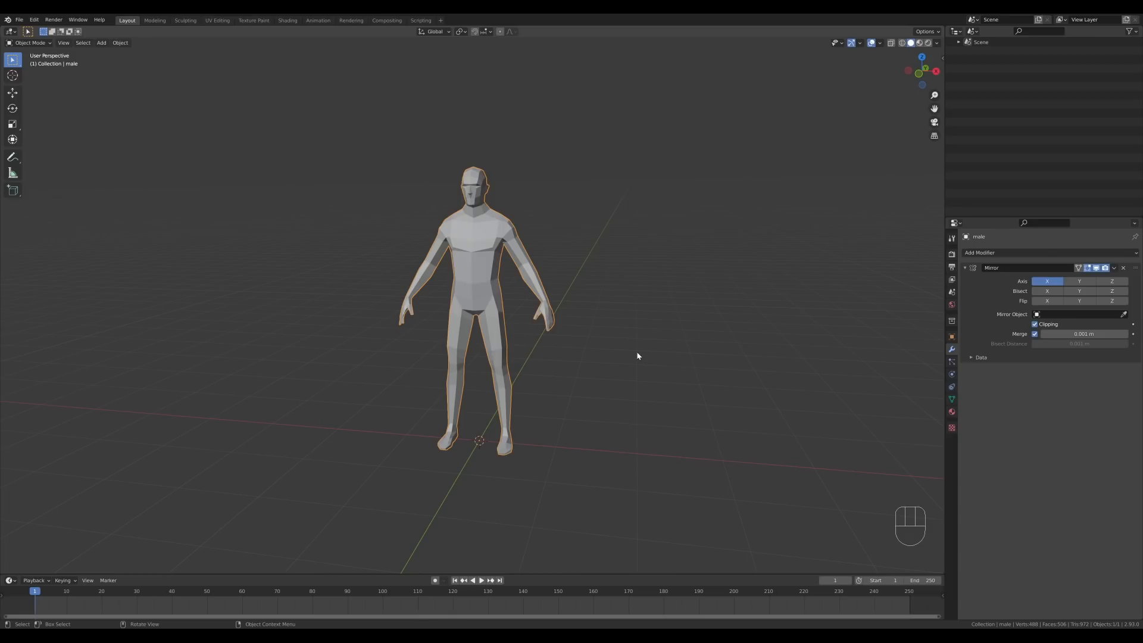
# - In face select mode, select the front and back faces of the male figure's unmirrored shoulder, upper torso and upper arm
pyautogui.scroll(3, 614, 343)
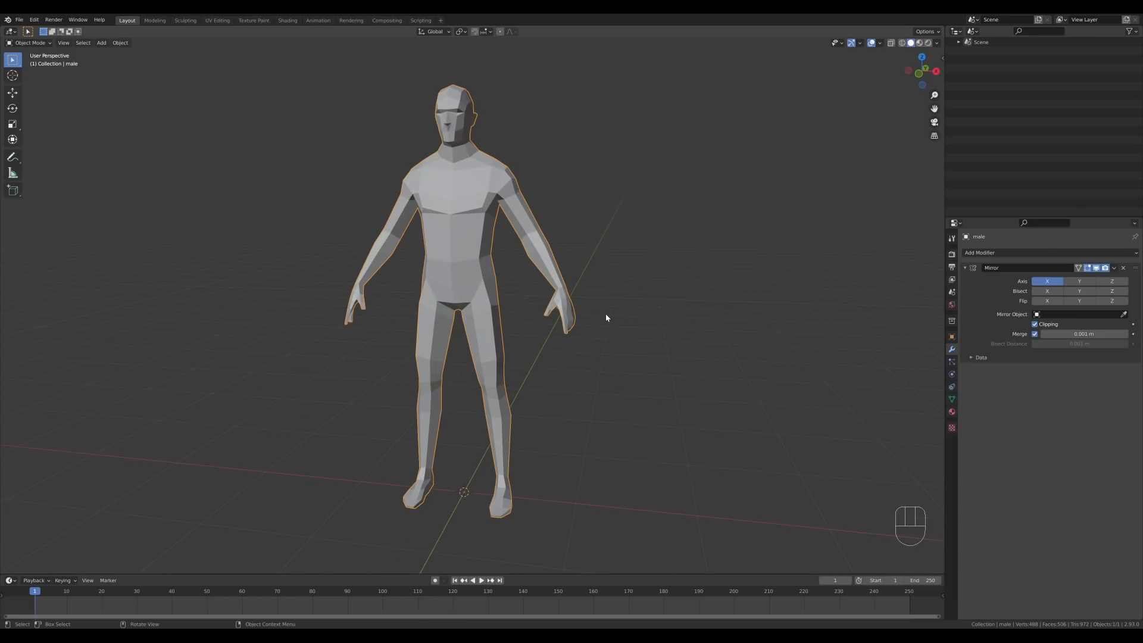
pyautogui.press('Tab')
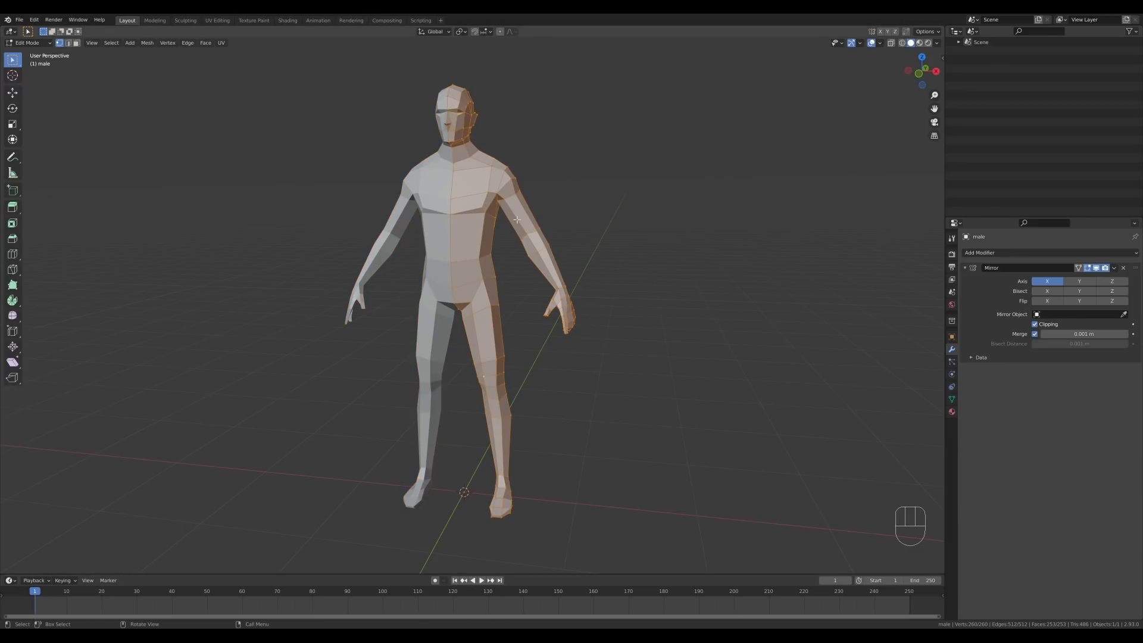
pyautogui.press('3')
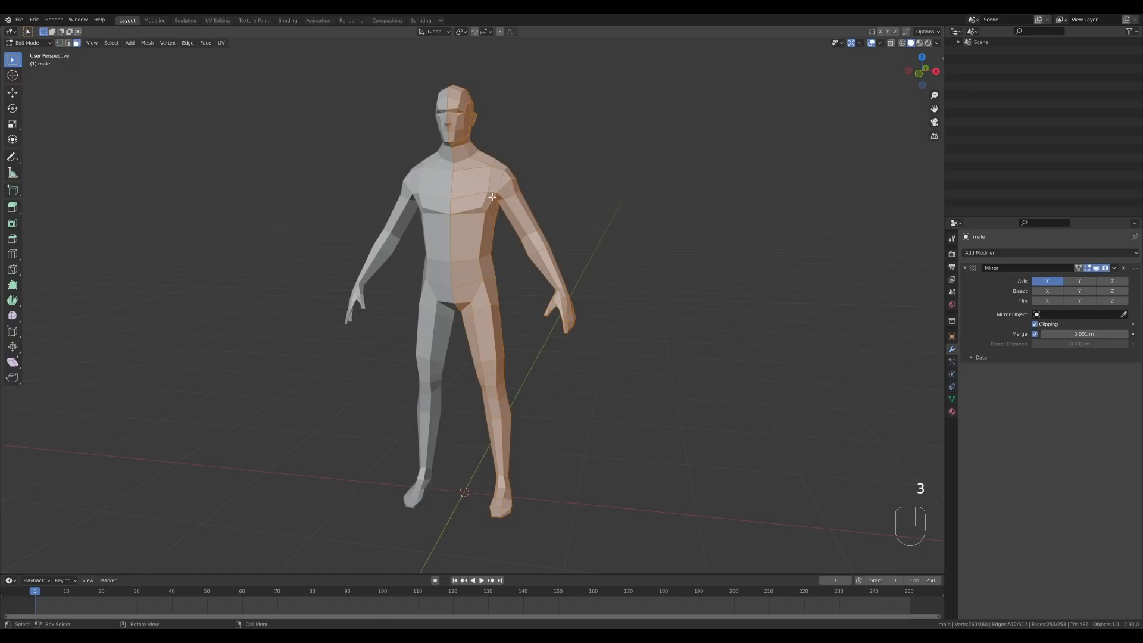
pyautogui.moveTo(473, 159); pyautogui.dragTo(521, 231)
pyautogui.moveTo(655, 206); pyautogui.dragTo(411, 158, button='middle')
pyautogui.keyDown('shift'); pyautogui.moveTo(396, 149); pyautogui.dragTo(443, 202); pyautogui.keyUp('shift')
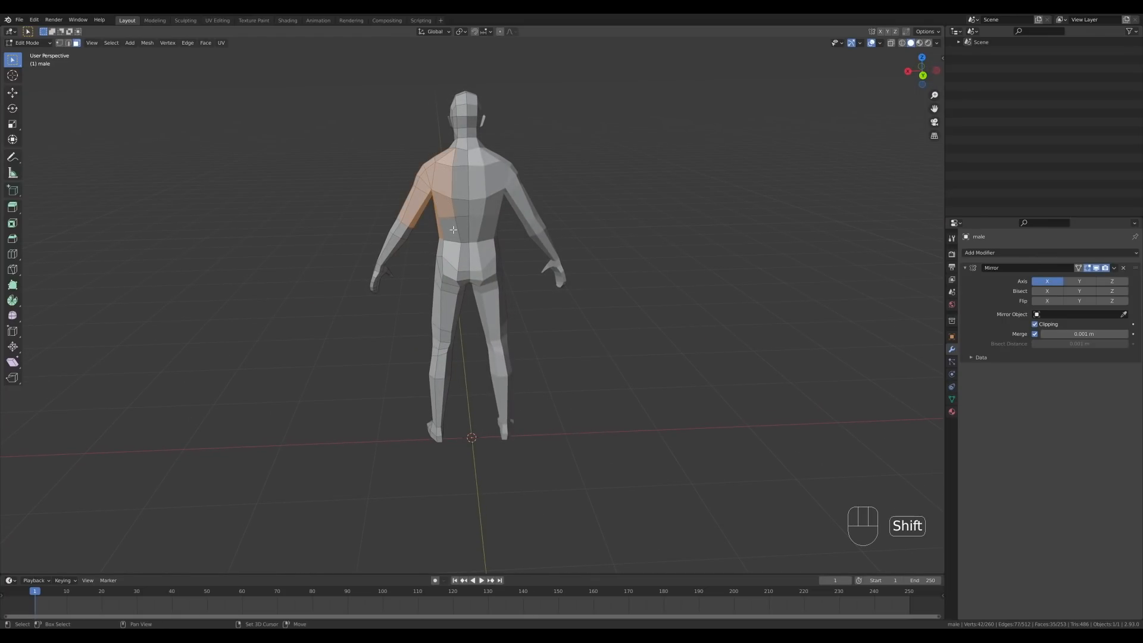
# - Extend the face selection across the unmirrored half's back, the loop around the hips and the loop at the elbow
pyautogui.keyDown('shift'); pyautogui.click(453, 229); pyautogui.keyUp('shift')
pyautogui.keyDown('shift'); pyautogui.click(460, 208); pyautogui.keyUp('shift')
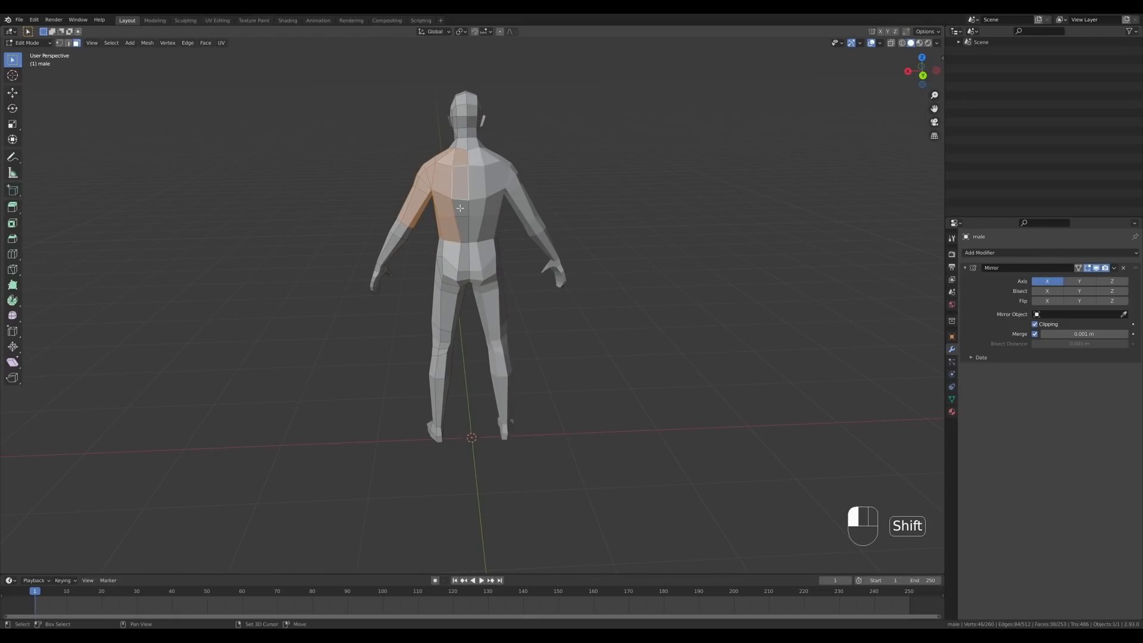
pyautogui.keyDown('shift'); pyautogui.click(460, 208); pyautogui.keyUp('shift')
pyautogui.keyDown('shift'); pyautogui.click(463, 229); pyautogui.keyUp('shift')
pyautogui.moveTo(478, 248); pyautogui.dragTo(460, 266, button='middle')
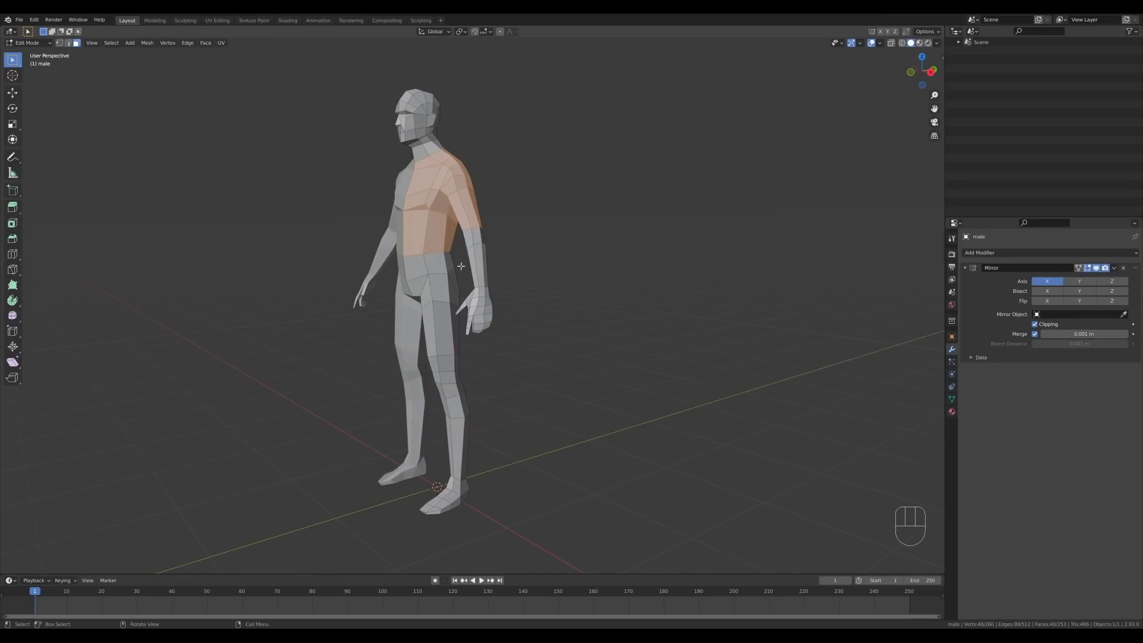
pyautogui.keyDown('alt'); pyautogui.keyDown('shift'); pyautogui.click(426, 268); pyautogui.keyUp('shift'); pyautogui.keyUp('alt')
pyautogui.moveTo(701, 245); pyautogui.dragTo(511, 258, button='middle')
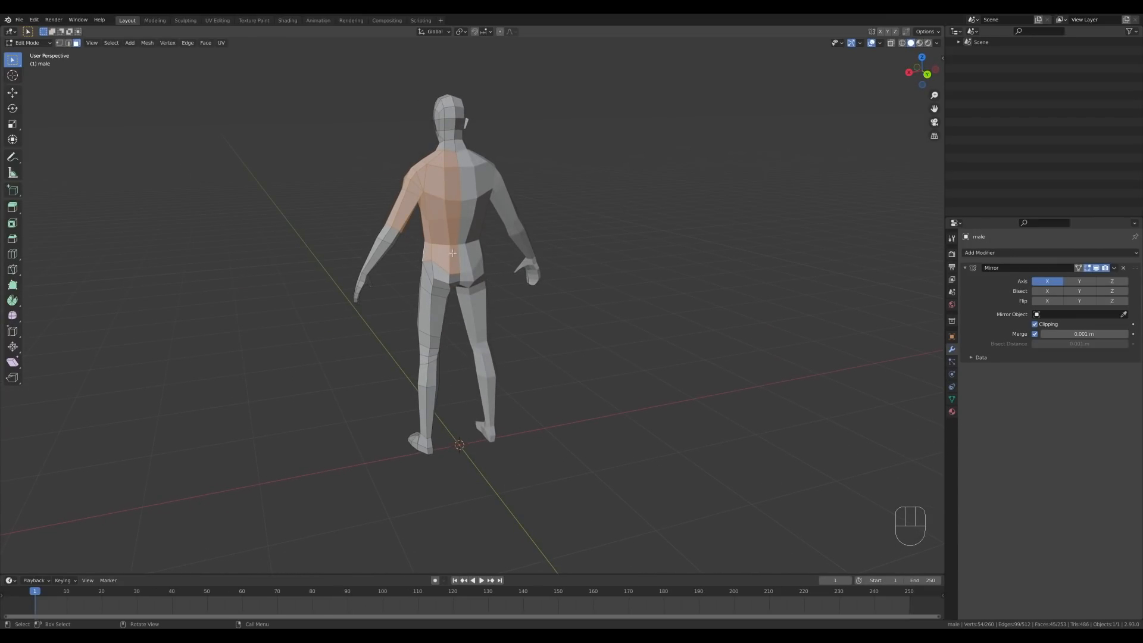
pyautogui.moveTo(462, 285); pyautogui.dragTo(607, 257, button='middle')
pyautogui.keyDown('alt'); pyautogui.keyDown('shift'); pyautogui.click(526, 251); pyautogui.keyUp('shift'); pyautogui.keyUp('alt')
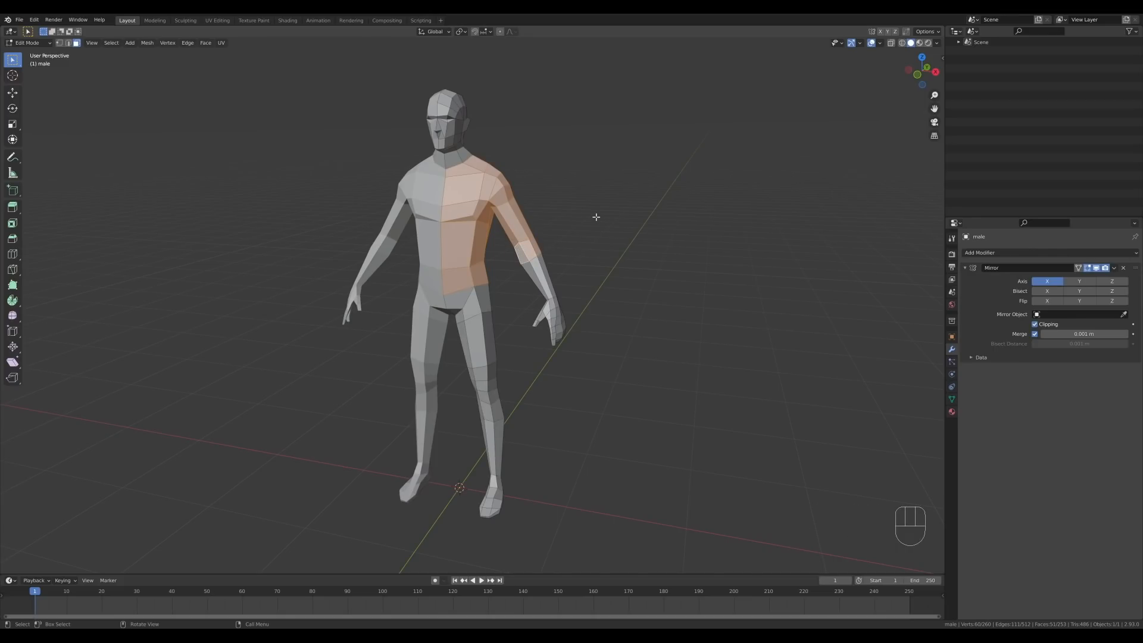
# - Duplicate the selected upper-body faces in place and separate them into their own object, leaving Edit Mode
pyautogui.hotkey('shift', 'd')
pyautogui.rightClick(631, 187)
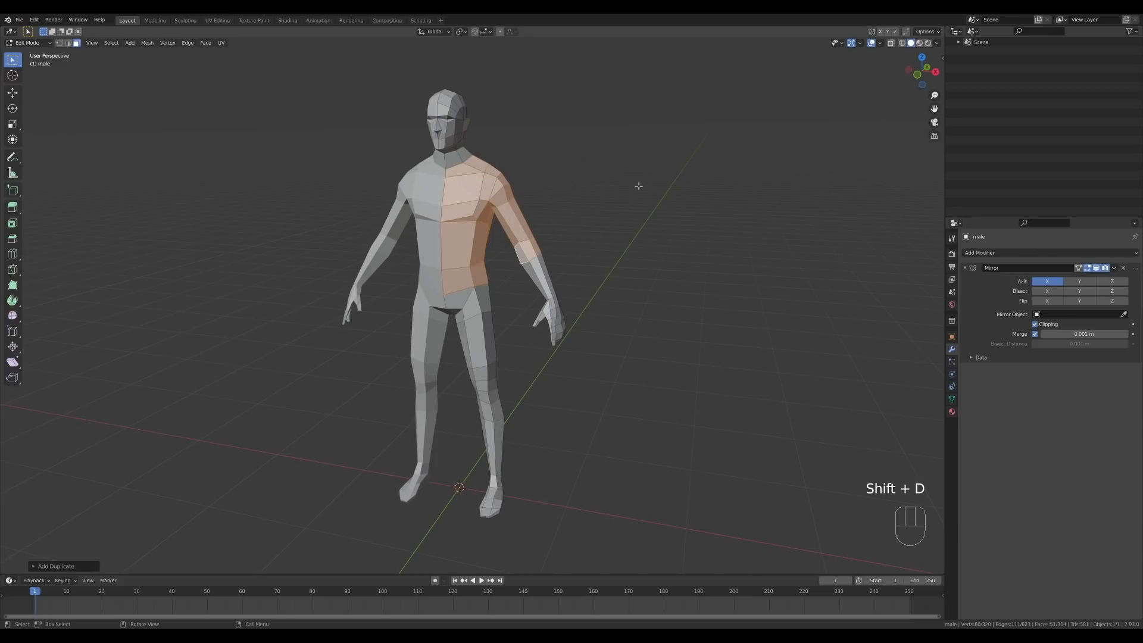
pyautogui.press('p')
pyautogui.click(565, 212)
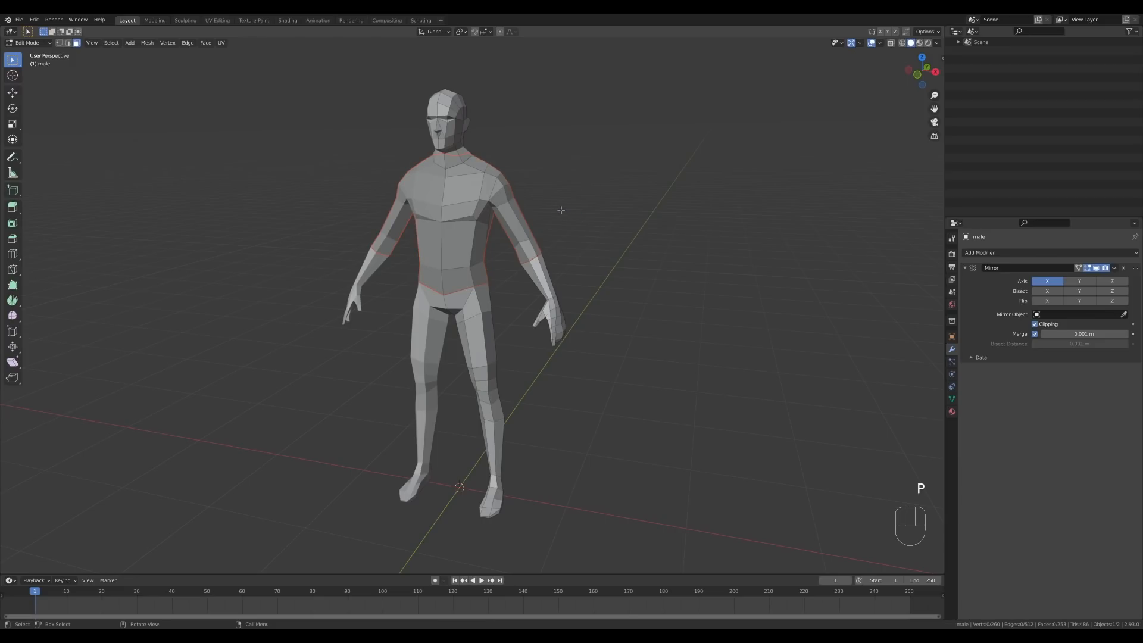
pyautogui.press('Tab')
pyautogui.moveTo(645, 230); pyautogui.dragTo(547, 207, button='middle')
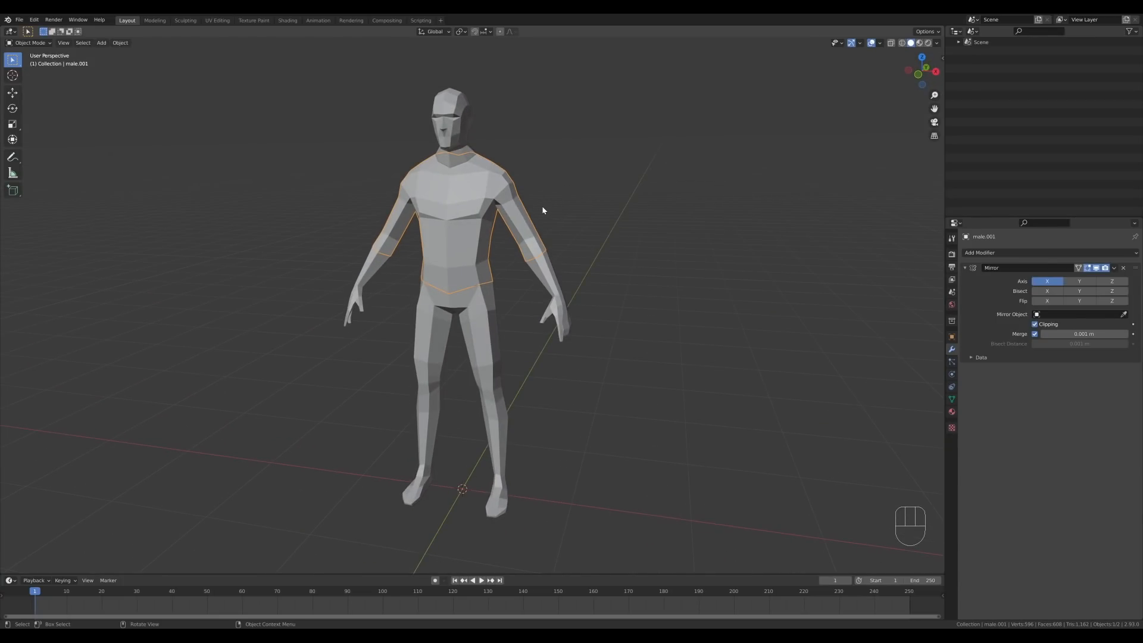
# - Select all faces of the separated shirt and fatten them outward by about 0.02 m
pyautogui.press('Tab')
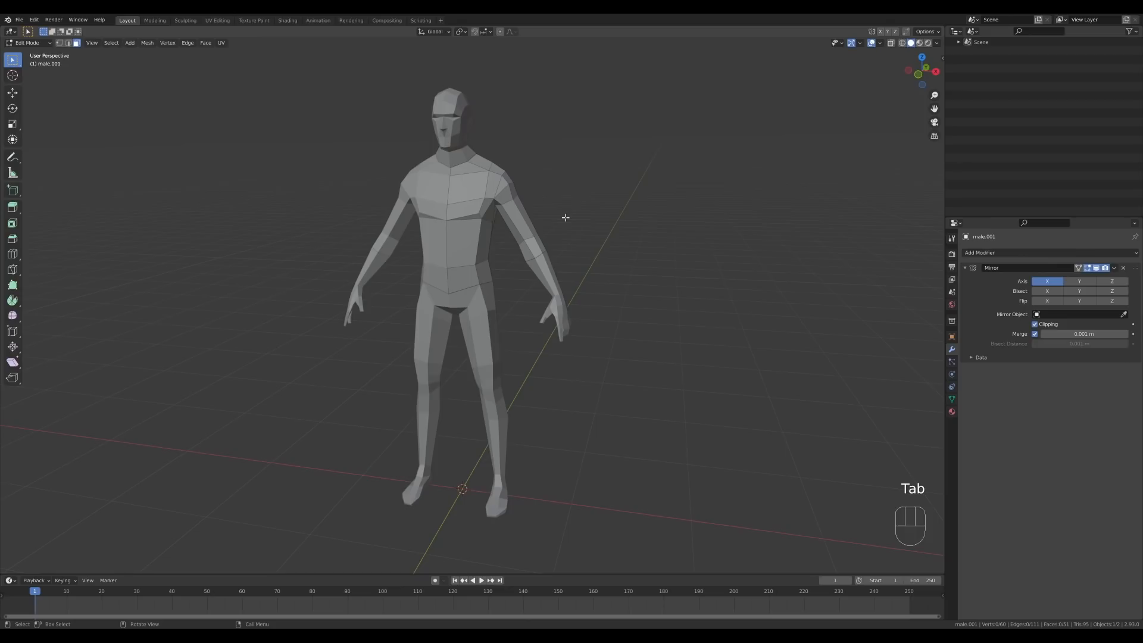
pyautogui.press('a')
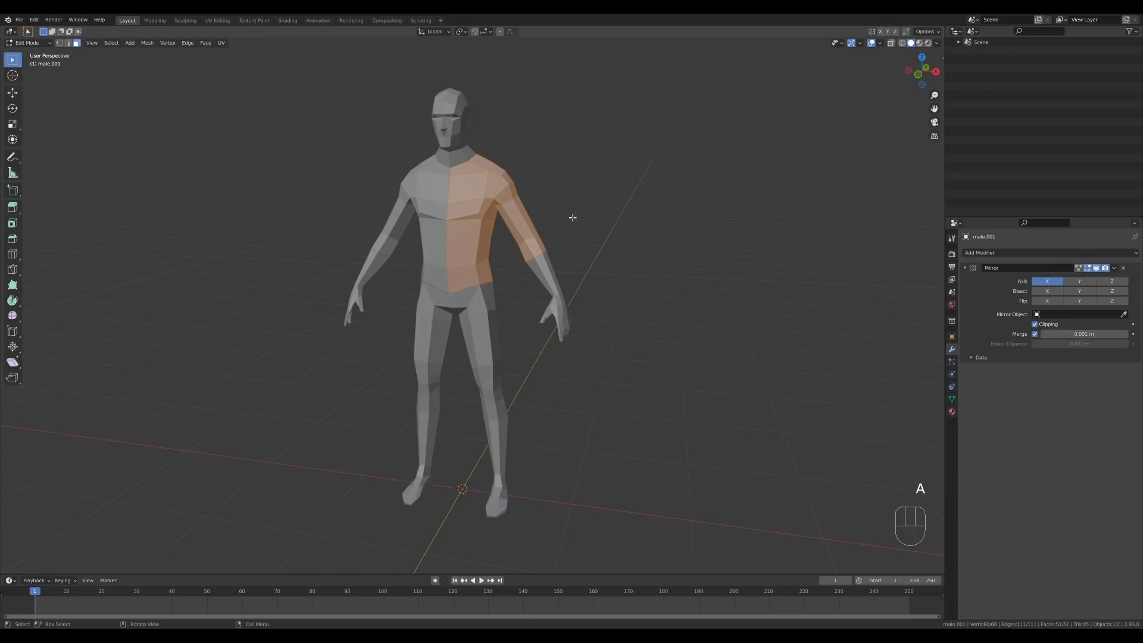
pyautogui.hotkey('alt', 's')
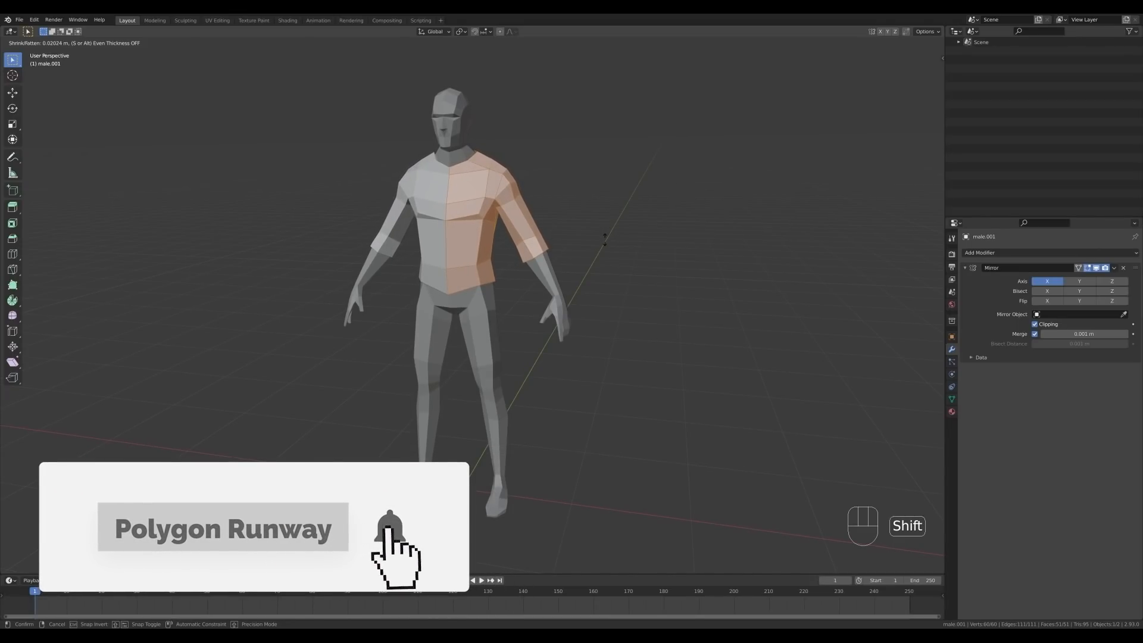
pyautogui.click(604, 237)
# - Select the edge path down the middle of the shirt's back and move it about 0.04 m along Y
pyautogui.moveTo(604, 236); pyautogui.dragTo(470, 267, button='middle')
pyautogui.scroll(2, 466, 225)
pyautogui.moveTo(470, 267); pyautogui.dragTo(461, 176, button='middle')
pyautogui.scroll(-1, 617, 243)
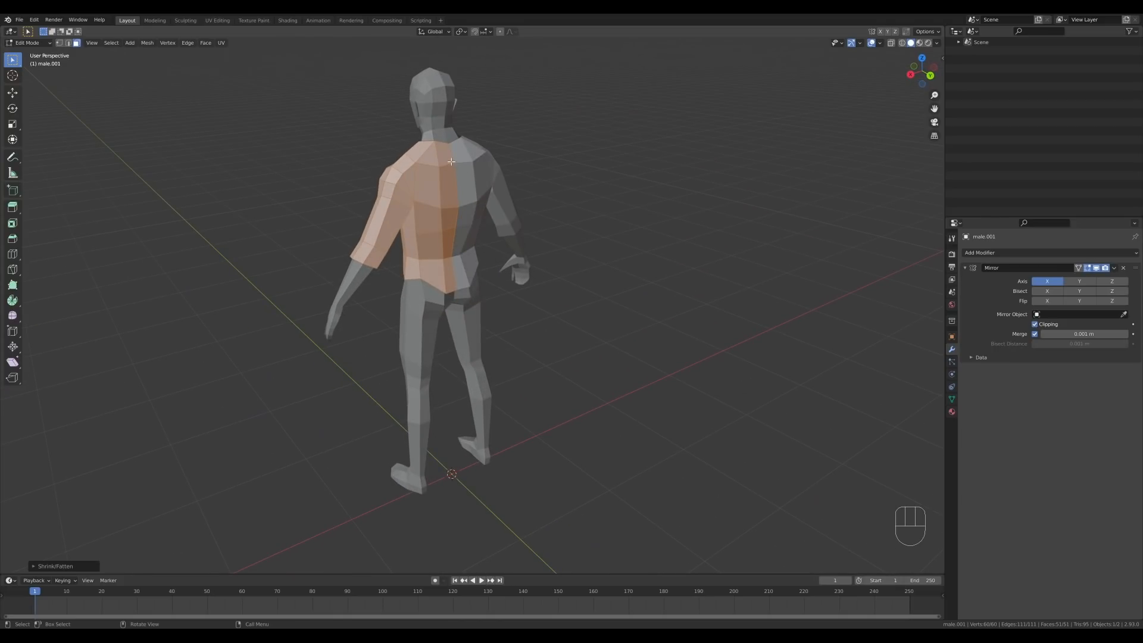
pyautogui.press('2')
pyautogui.click(451, 161)
pyautogui.keyDown('ctrl'); pyautogui.click(463, 281); pyautogui.keyUp('ctrl')
pyautogui.moveTo(553, 237); pyautogui.dragTo(566, 244, button='middle')
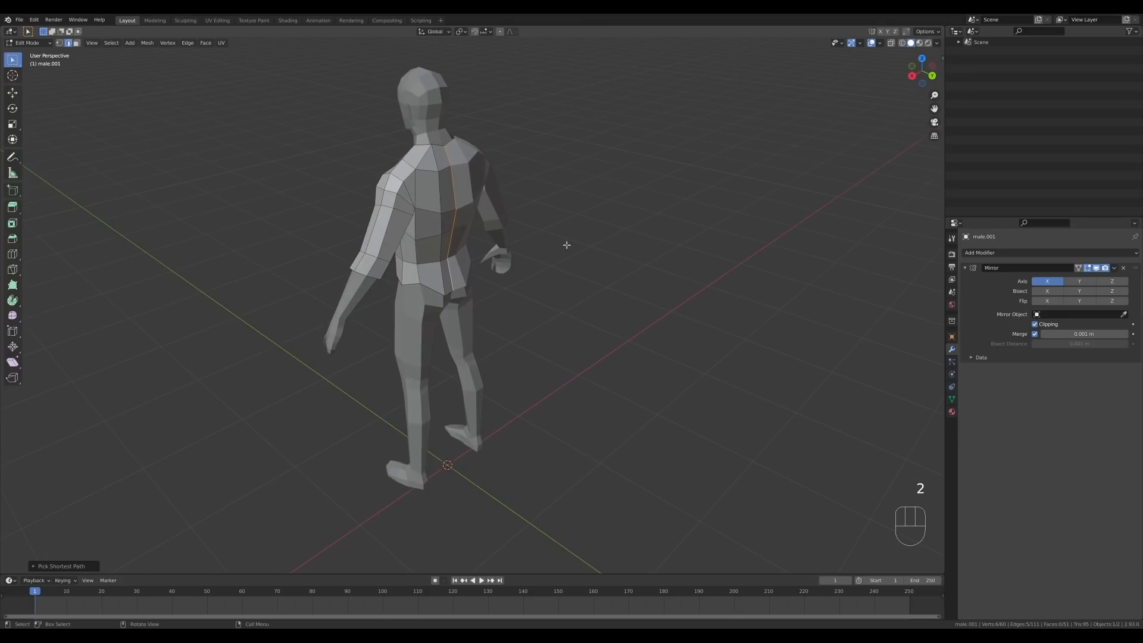
pyautogui.press('g')
pyautogui.press('y')
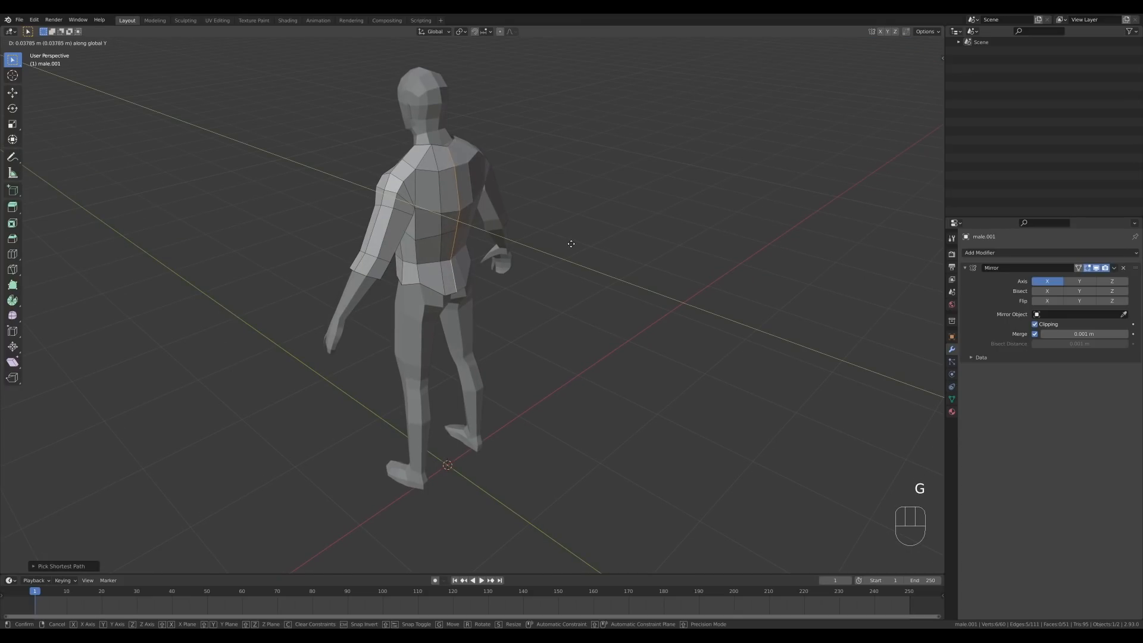
pyautogui.click(570, 243)
# - Slide the vertex at the back of the shirt's collar outward along its edge toward the shoulder
pyautogui.press('1')
pyautogui.click(432, 147)
pyautogui.press('g')
pyautogui.press('g')
pyautogui.click(418, 149)
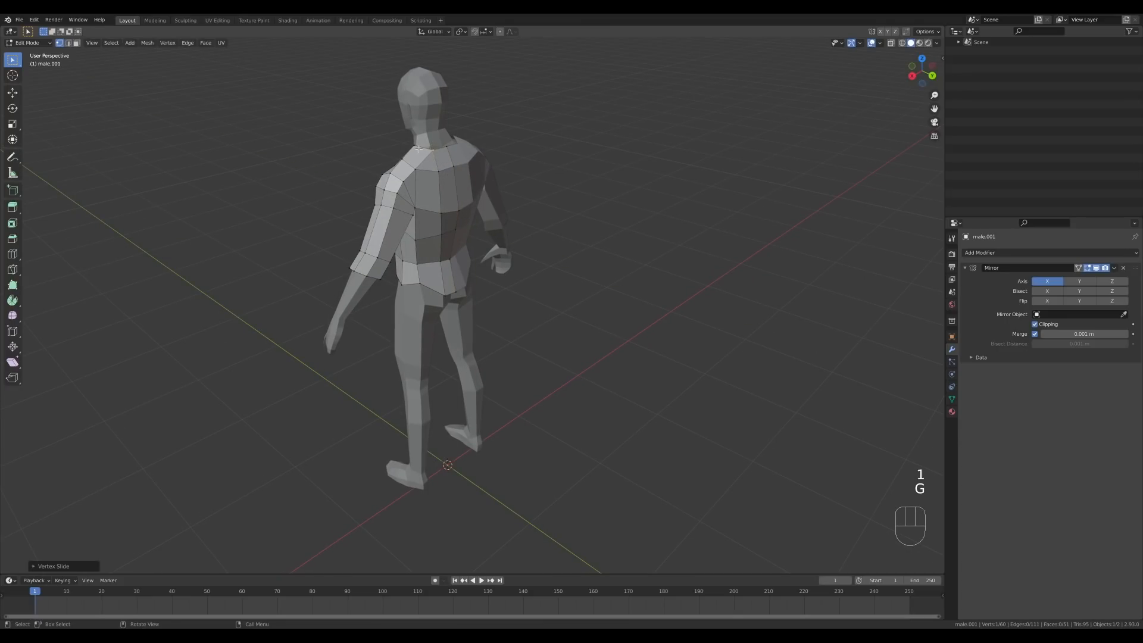
# - Slide the front and back vertices of the shirt's waist hem along their edges to even out the hem line
pyautogui.moveTo(418, 149); pyautogui.dragTo(582, 231, button='middle')
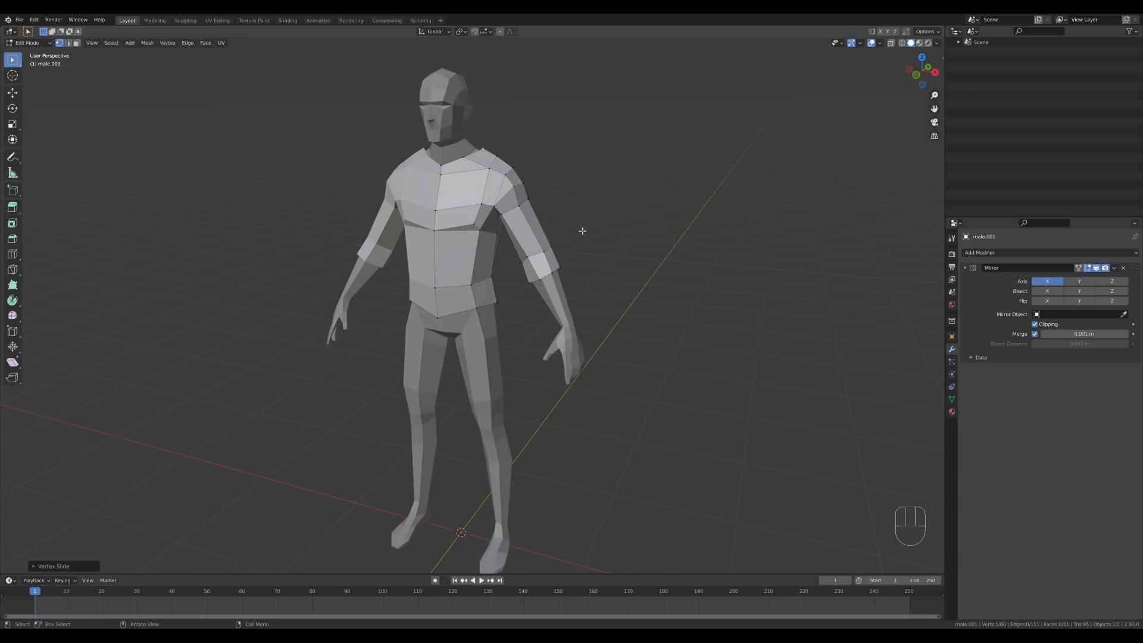
pyautogui.moveTo(486, 352); pyautogui.dragTo(429, 311, button='middle')
pyautogui.press('g')
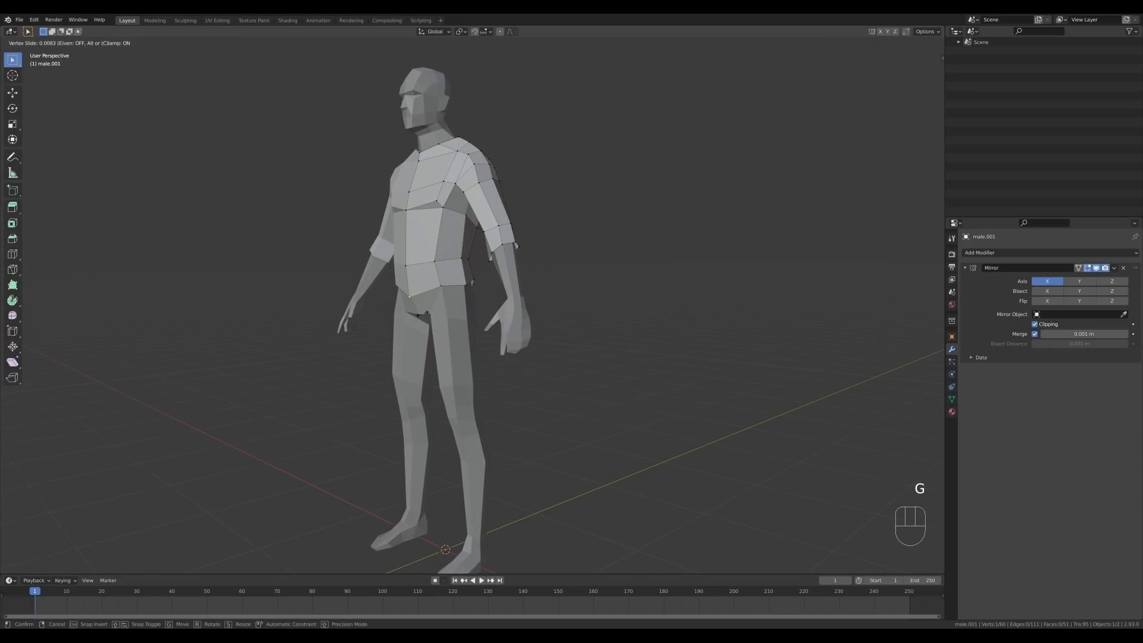
pyautogui.click(466, 294)
pyautogui.press('g')
pyautogui.click(468, 294)
pyautogui.moveTo(467, 294); pyautogui.dragTo(497, 301, button='middle')
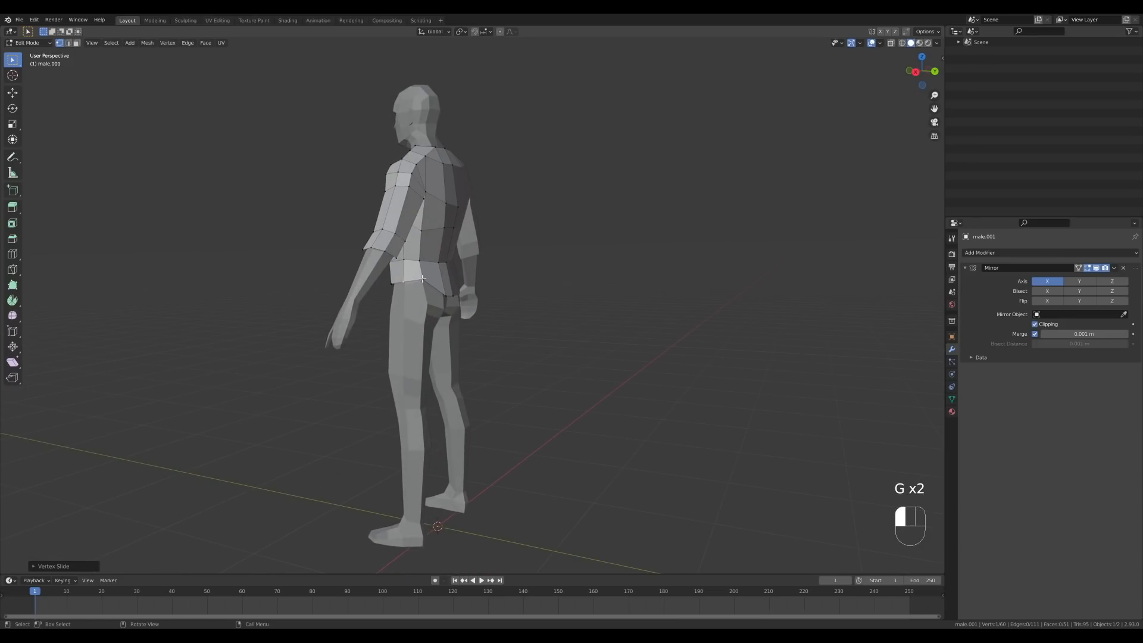
pyautogui.press('g')
pyautogui.press('g')
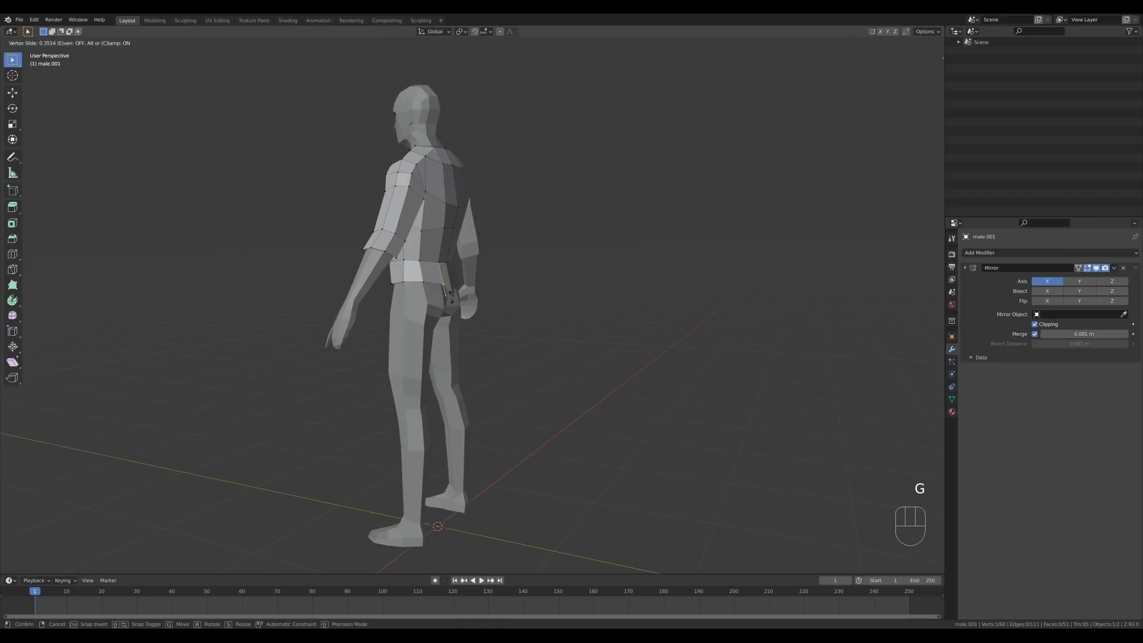
pyautogui.press('alt')
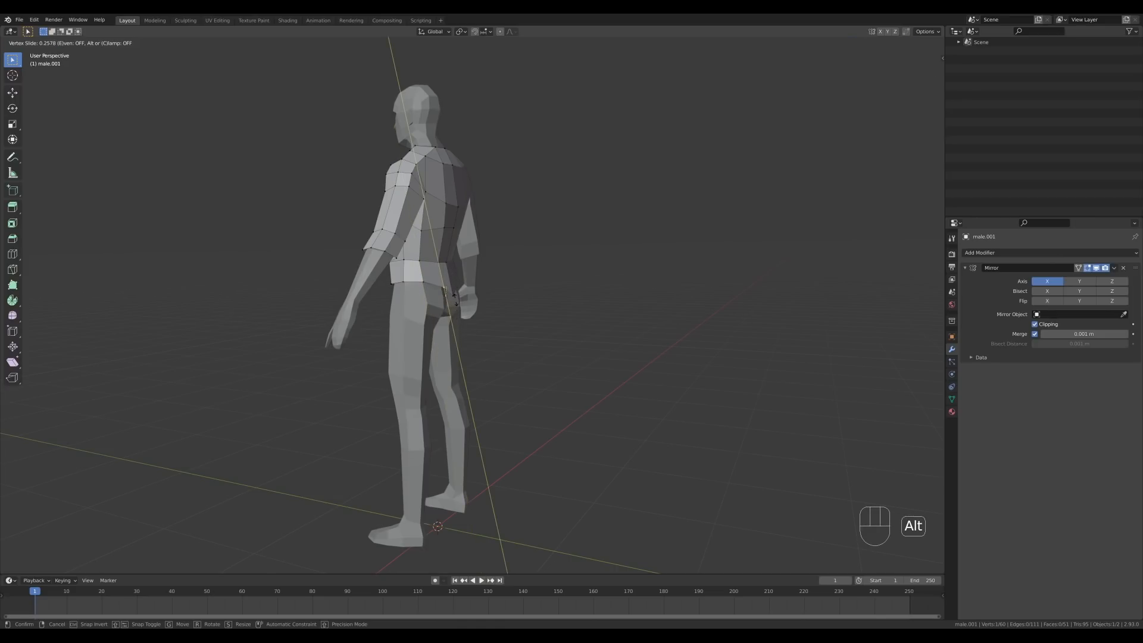
pyautogui.press('g')
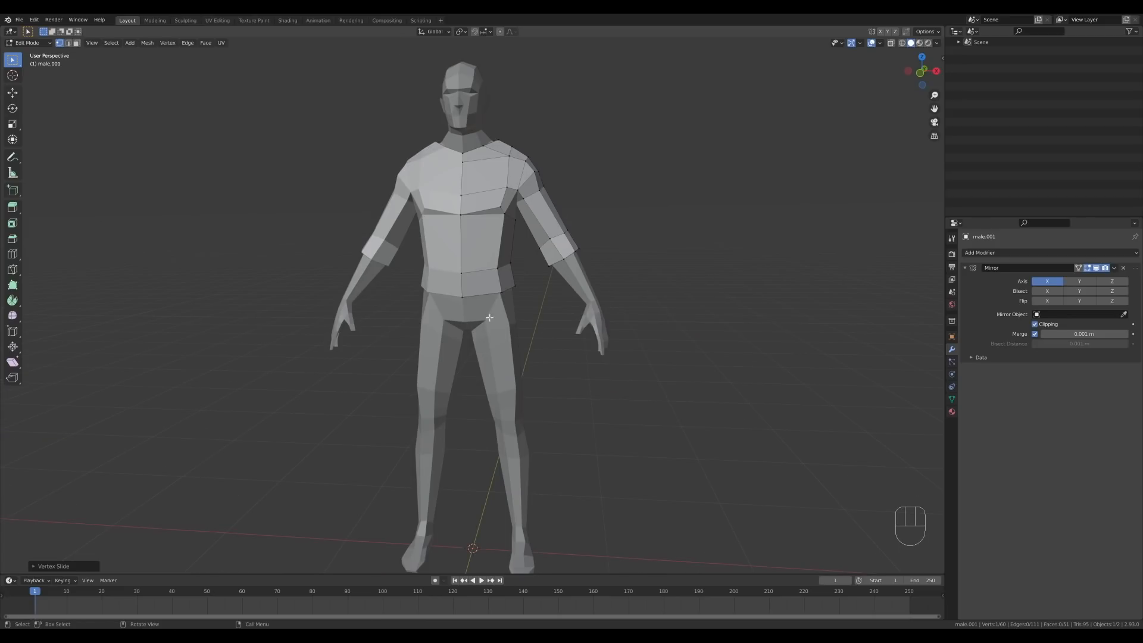
# - Extrude the shirt's hem edges down about 0.37 m along Z and scale them by about 1.7 along X
pyautogui.press('2')
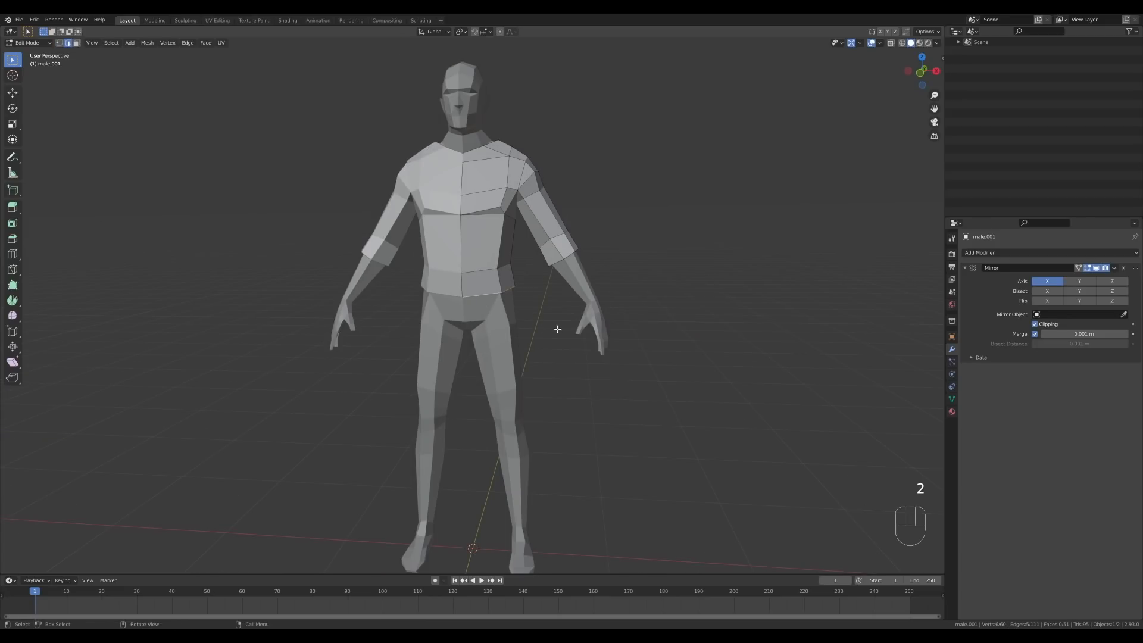
pyautogui.press('e')
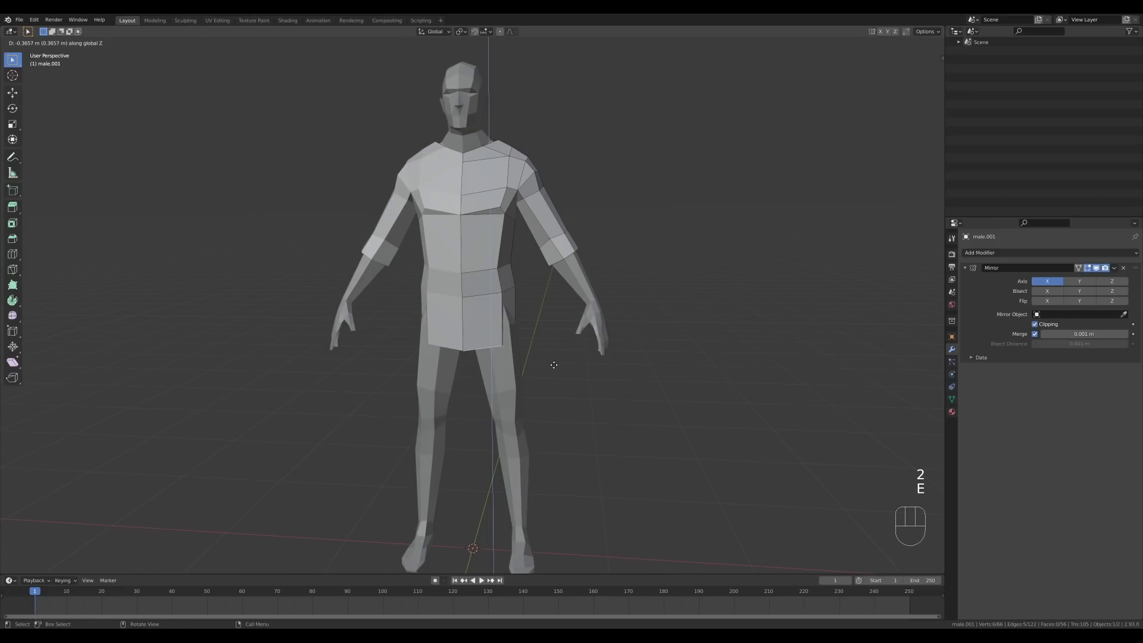
pyautogui.click(554, 364)
pyautogui.press('s')
pyautogui.press('x')
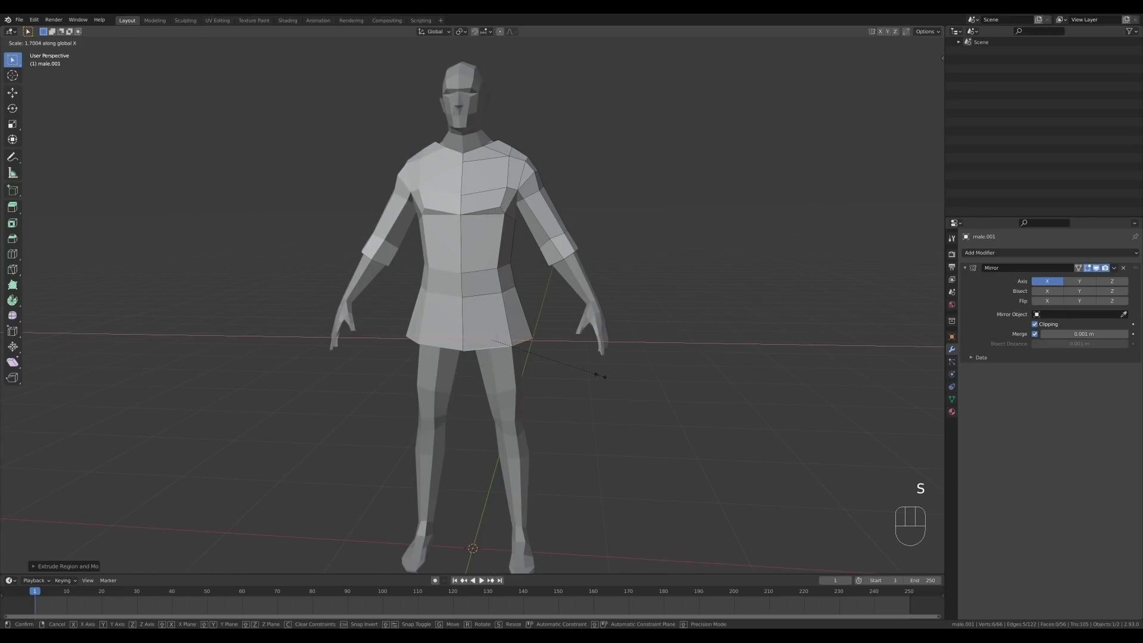
pyautogui.click(602, 376)
# - Scale the extruded hem by about 1.35 along Y and move it about 0.03 m along Y
pyautogui.moveTo(683, 352); pyautogui.dragTo(581, 349, button='middle')
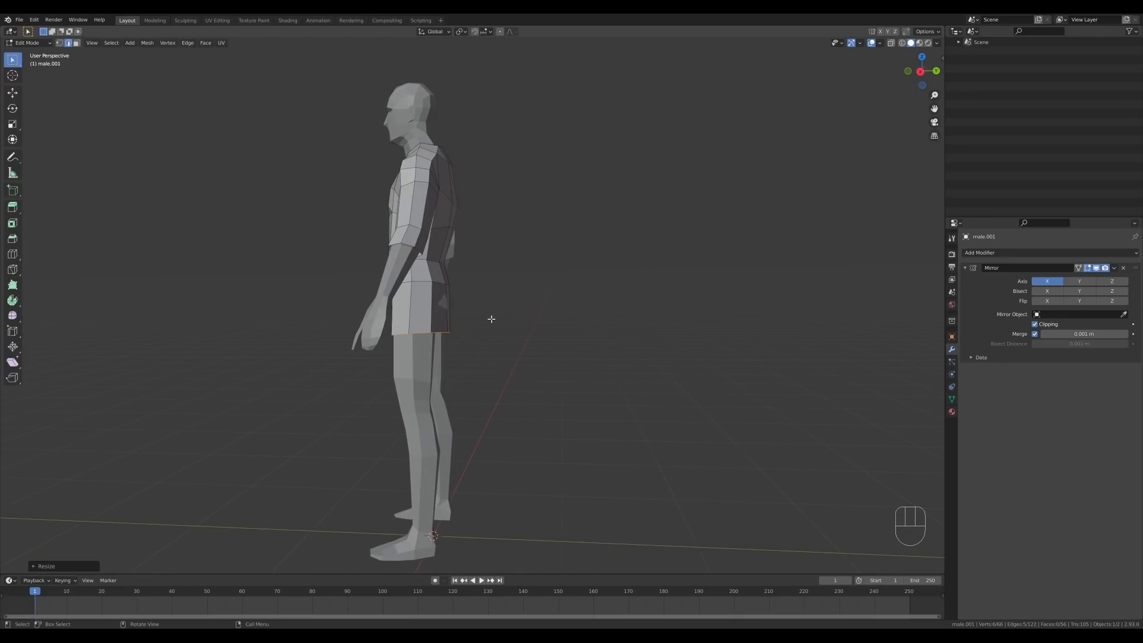
pyautogui.press('s')
pyautogui.press('y')
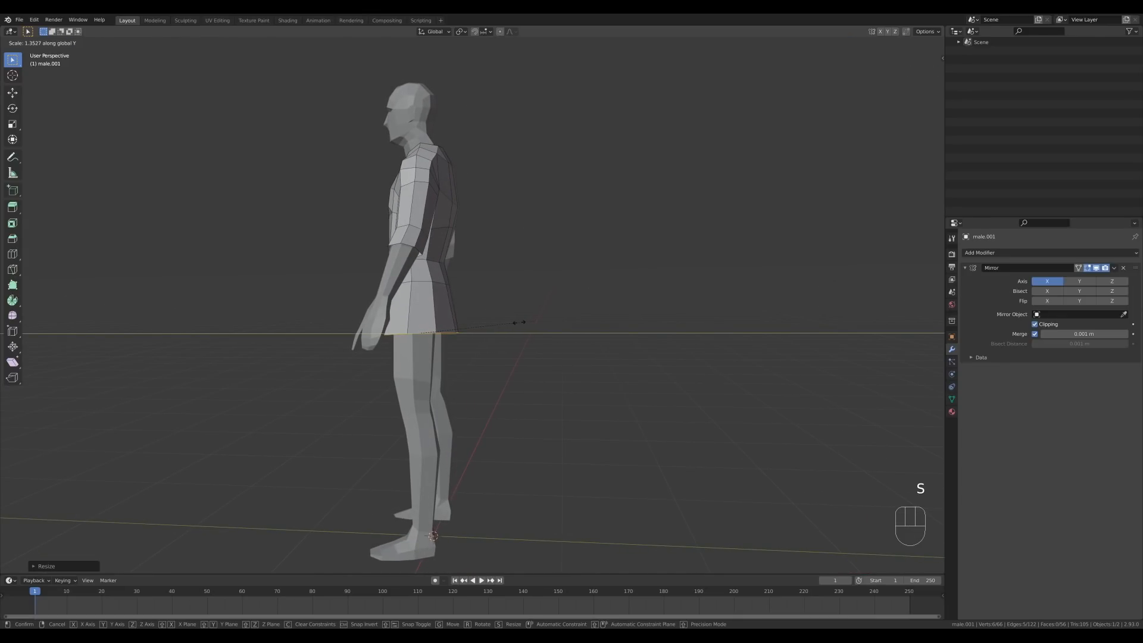
pyautogui.click(514, 322)
pyautogui.moveTo(505, 323); pyautogui.dragTo(540, 330, button='middle')
pyautogui.press('g')
pyautogui.press('y')
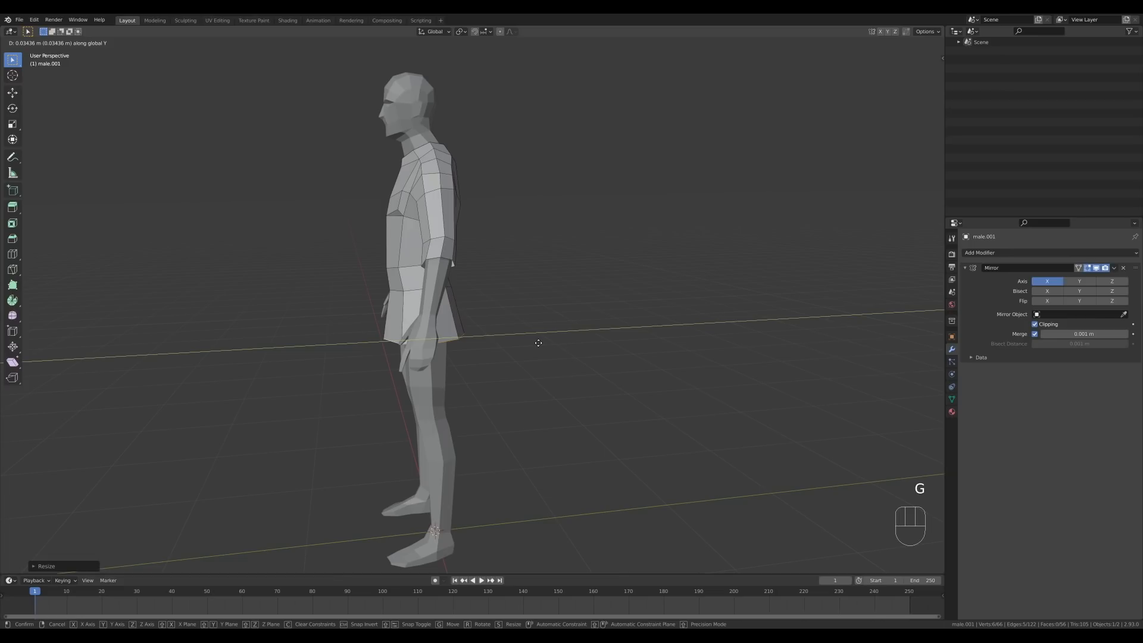
pyautogui.click(536, 340)
# - Slide the front corner vertex of the tunic's lower hem sideways toward the body's centre
pyautogui.moveTo(536, 339); pyautogui.dragTo(592, 248, button='middle')
pyautogui.press('1')
pyautogui.click(460, 333)
pyautogui.press('g')
pyautogui.press('g')
pyautogui.click(443, 332)
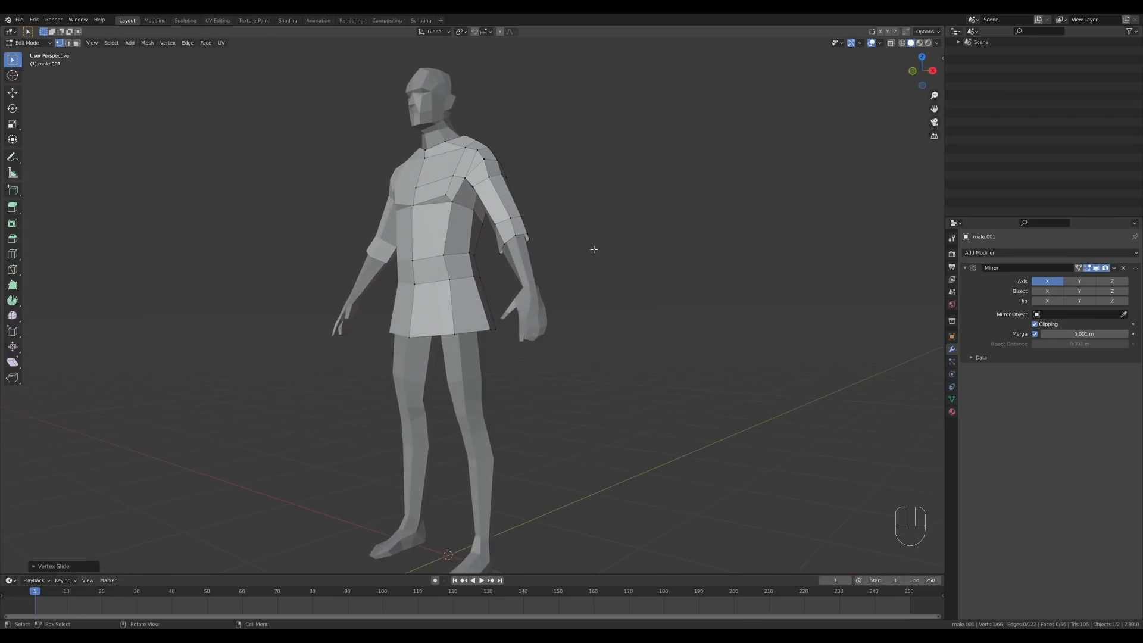
# - Fill the sleeve opening with a face, inset it about 0.025 m and delete the inner face
pyautogui.scroll(4, 552, 250)
pyautogui.press('2')
pyautogui.keyDown('alt'); pyautogui.click(534, 210); pyautogui.keyUp('alt')
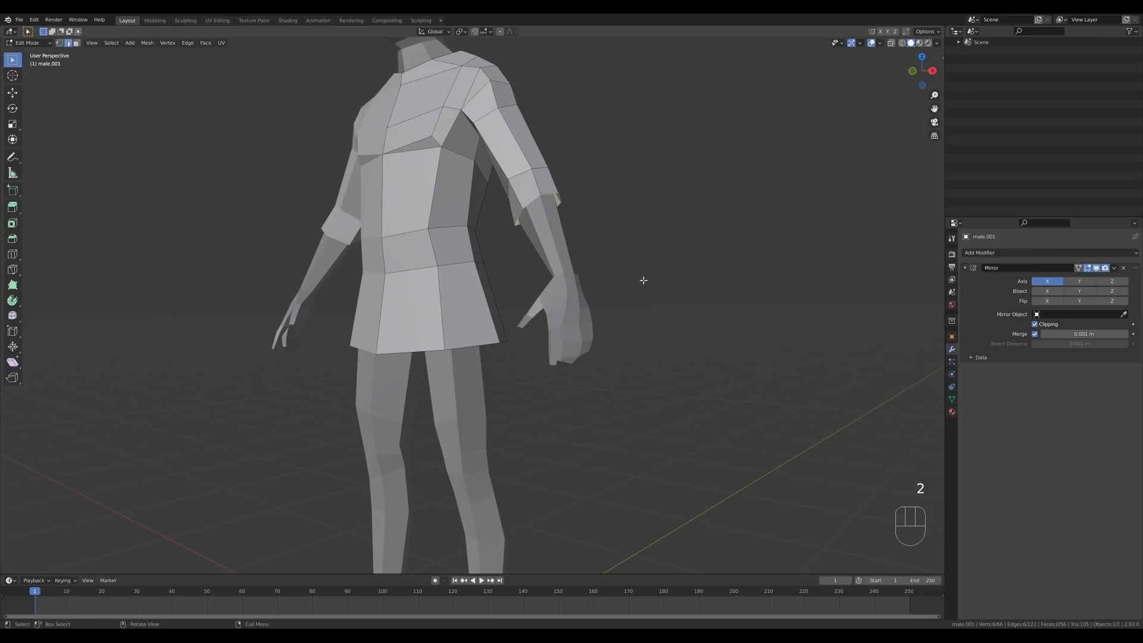
pyautogui.press('f')
pyautogui.press('i')
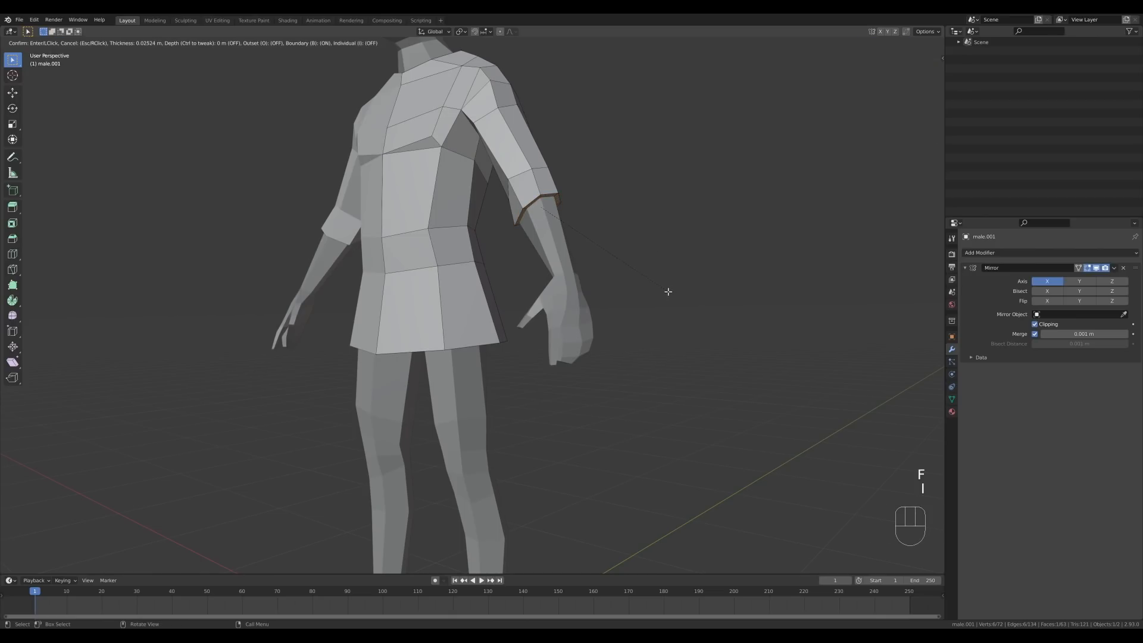
pyautogui.click(663, 290)
pyautogui.press('z')
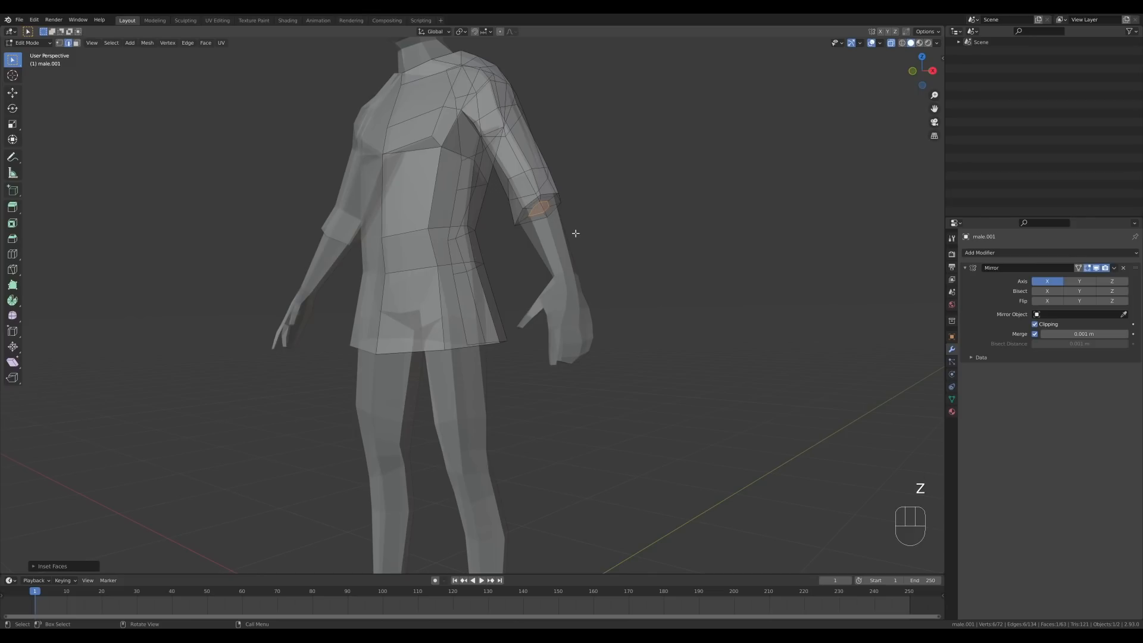
pyautogui.press('x')
pyautogui.click(543, 254)
pyautogui.press('z')
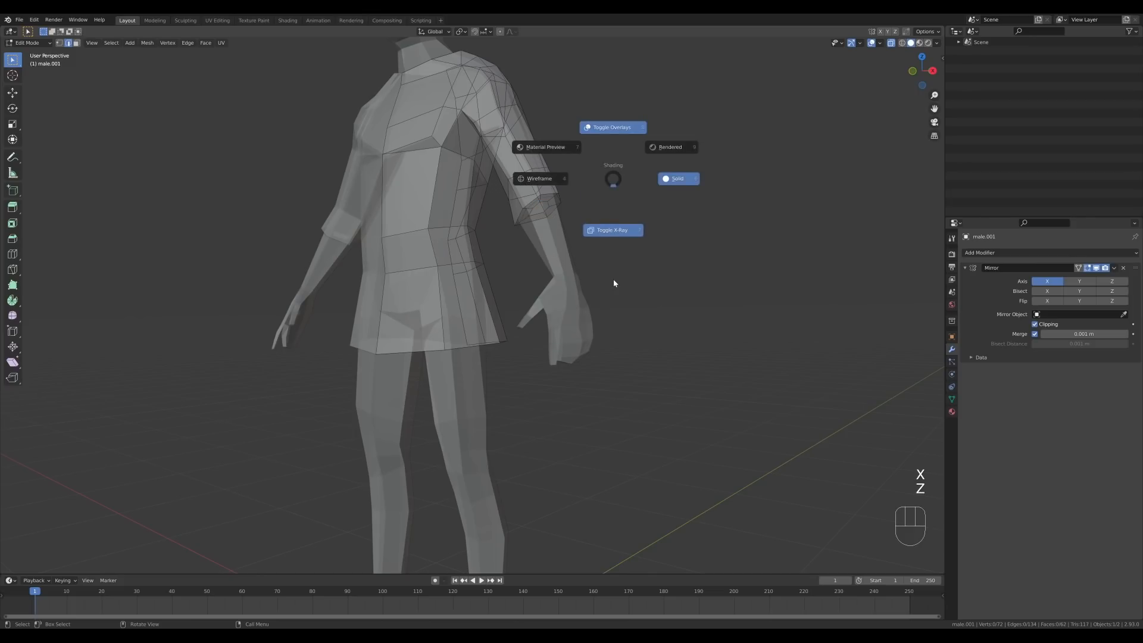
# - Edge-slide the edge loop at the sleeve opening by about 0.3 and rescale it slightly
pyautogui.press('2')
pyautogui.keyDown('alt'); pyautogui.click(560, 207); pyautogui.keyUp('alt')
pyautogui.moveTo(582, 220); pyautogui.dragTo(683, 283, button='middle')
pyautogui.press('g')
pyautogui.press('g')
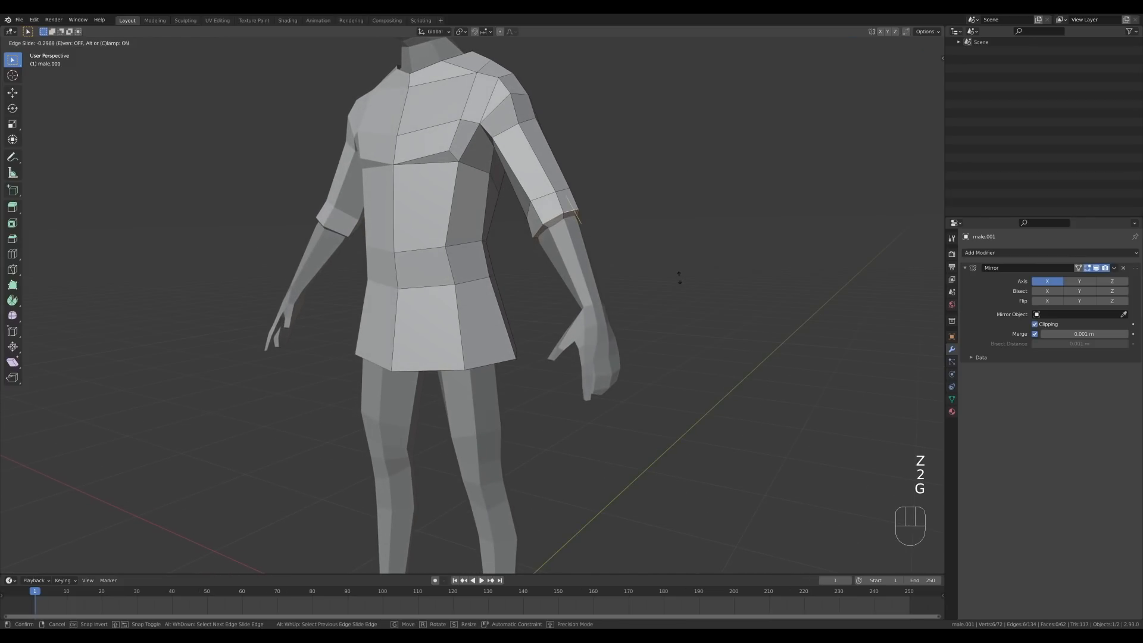
pyautogui.click(679, 277)
pyautogui.press('s')
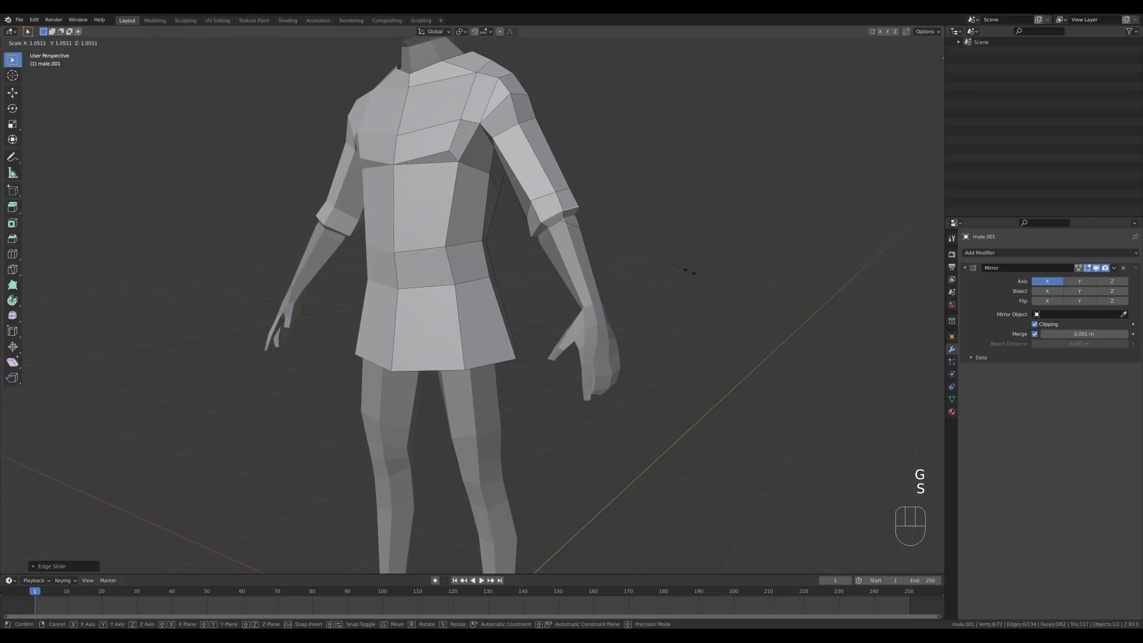
pyautogui.click(682, 269)
# - Undo the last two edits to the edge loop near the sleeve's opening and bevel that loop with one segment
pyautogui.press('2')
pyautogui.keyDown('alt'); pyautogui.click(542, 203); pyautogui.keyUp('alt')
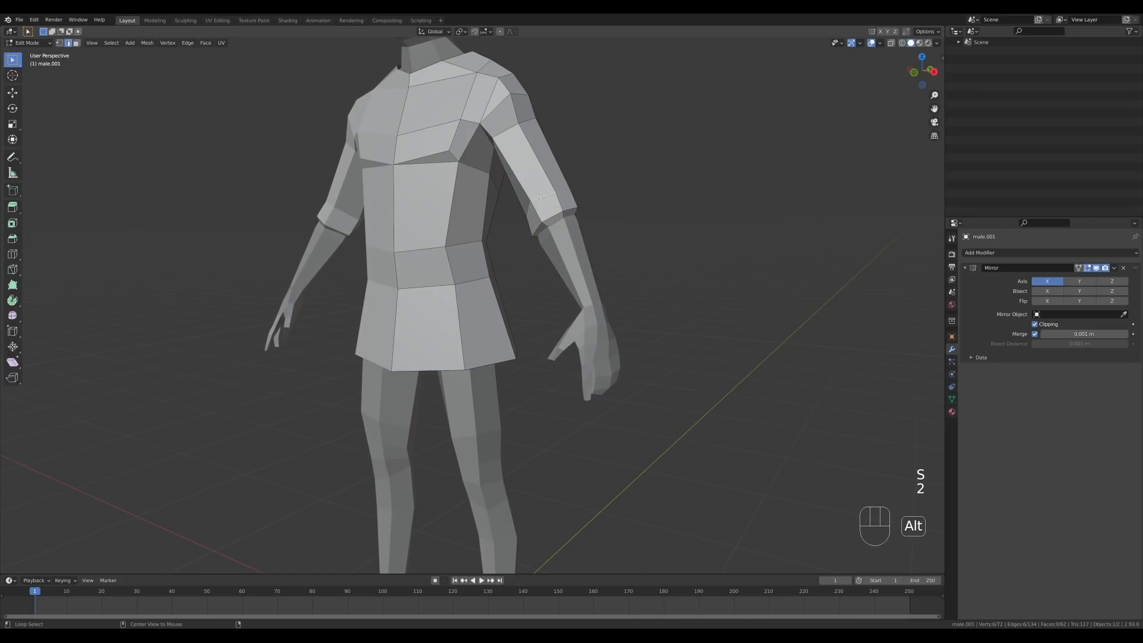
pyautogui.moveTo(542, 202); pyautogui.dragTo(684, 214, button='middle')
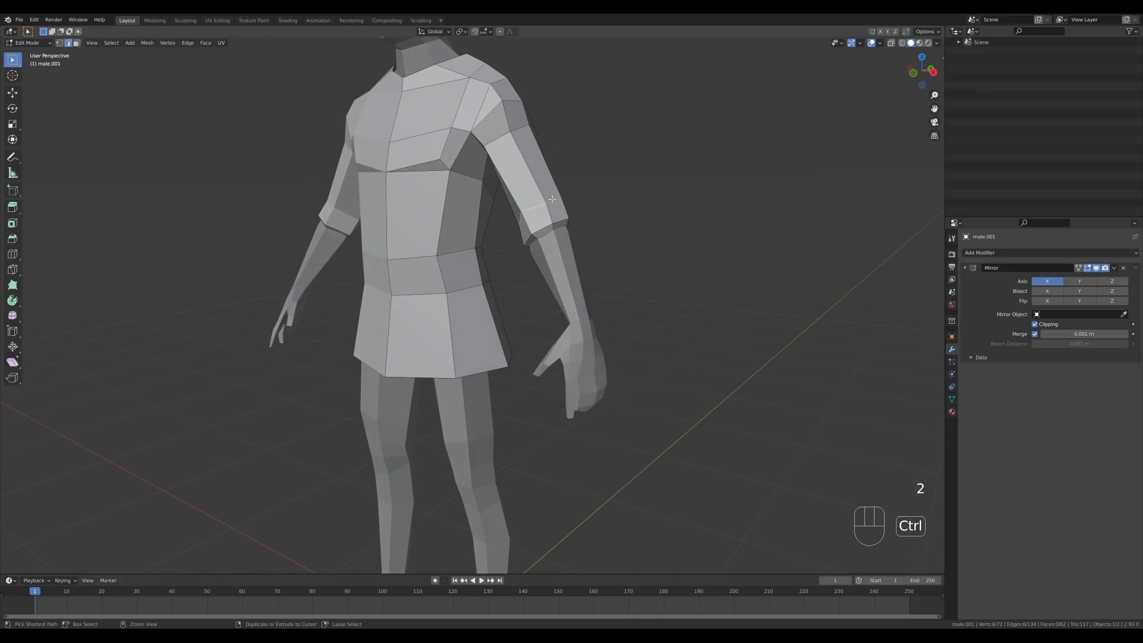
pyautogui.hotkey('ctrl', 'z')
pyautogui.hotkey('ctrl', 'z')
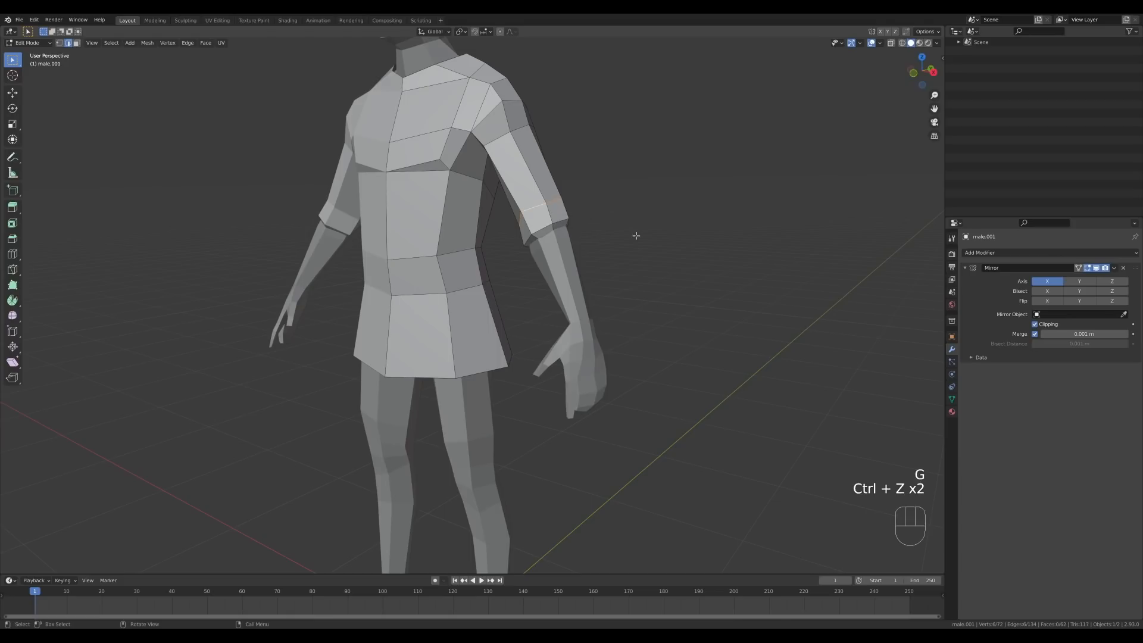
pyautogui.hotkey('ctrl', 'b')
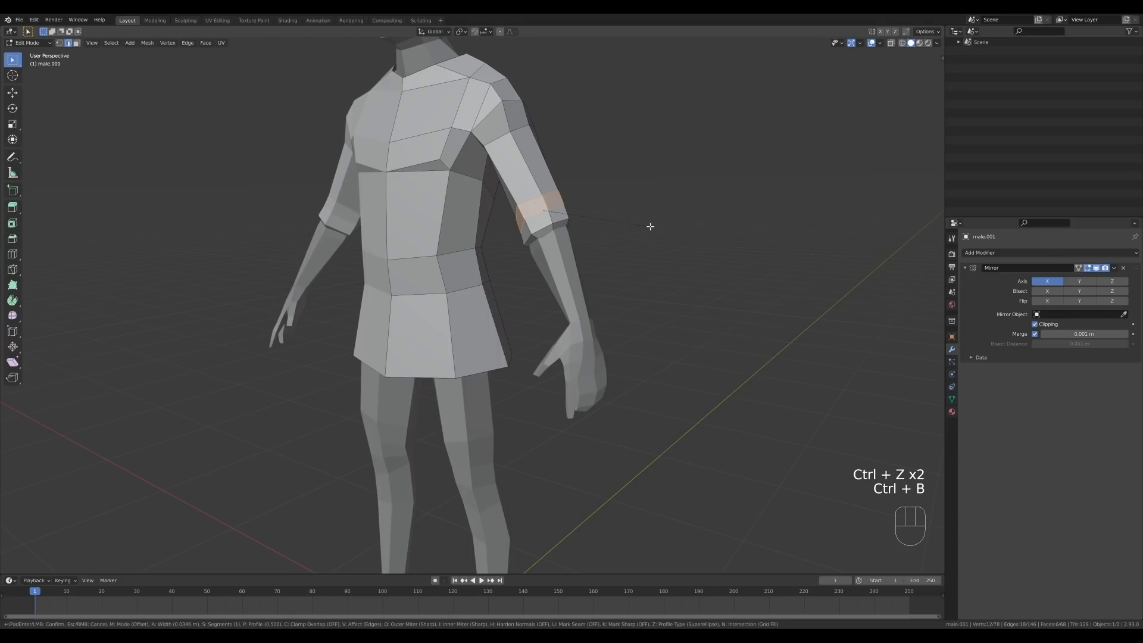
pyautogui.click(649, 226)
# - Scale the lower of the two beveled sleeve loops by about 1.3 to flare the cuff
pyautogui.press('2')
pyautogui.keyDown('alt'); pyautogui.click(550, 212); pyautogui.keyUp('alt')
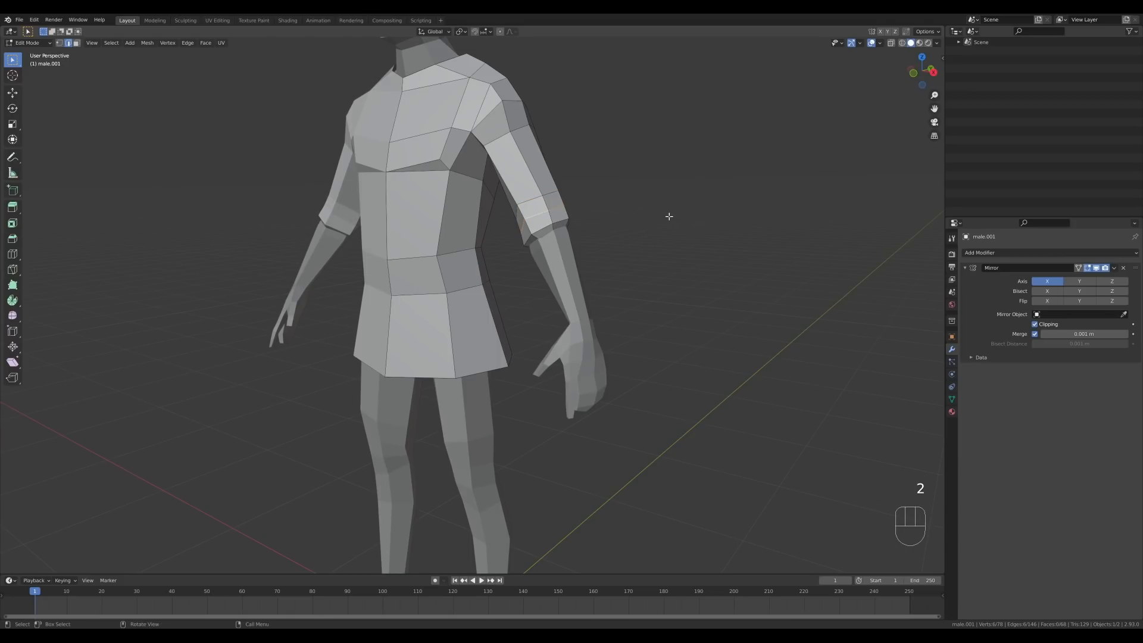
pyautogui.press('s')
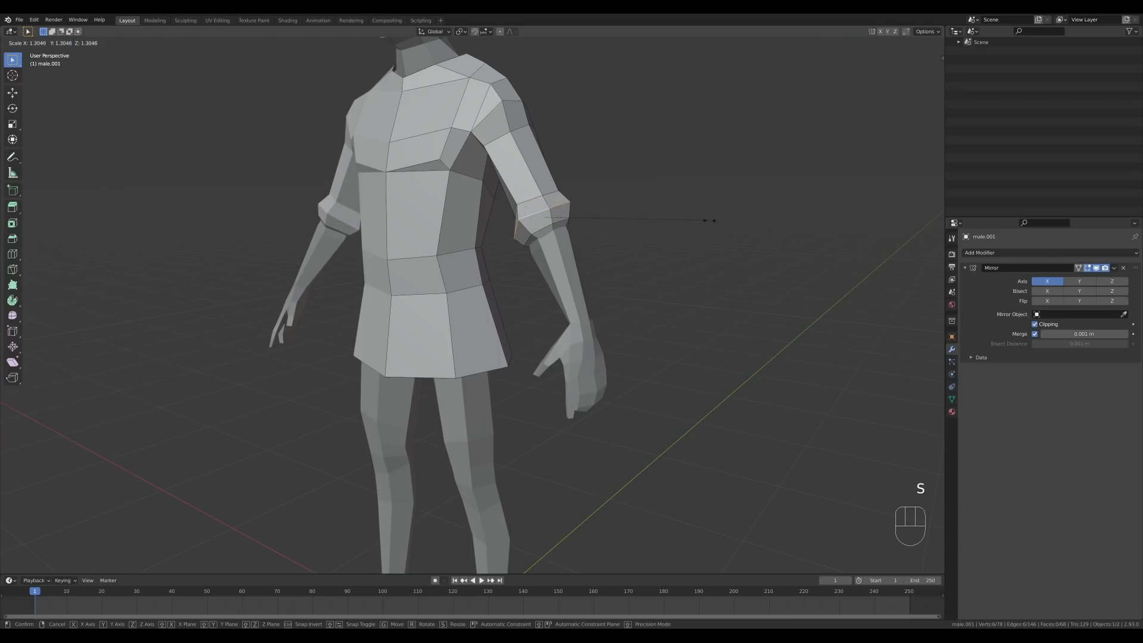
pyautogui.click(705, 220)
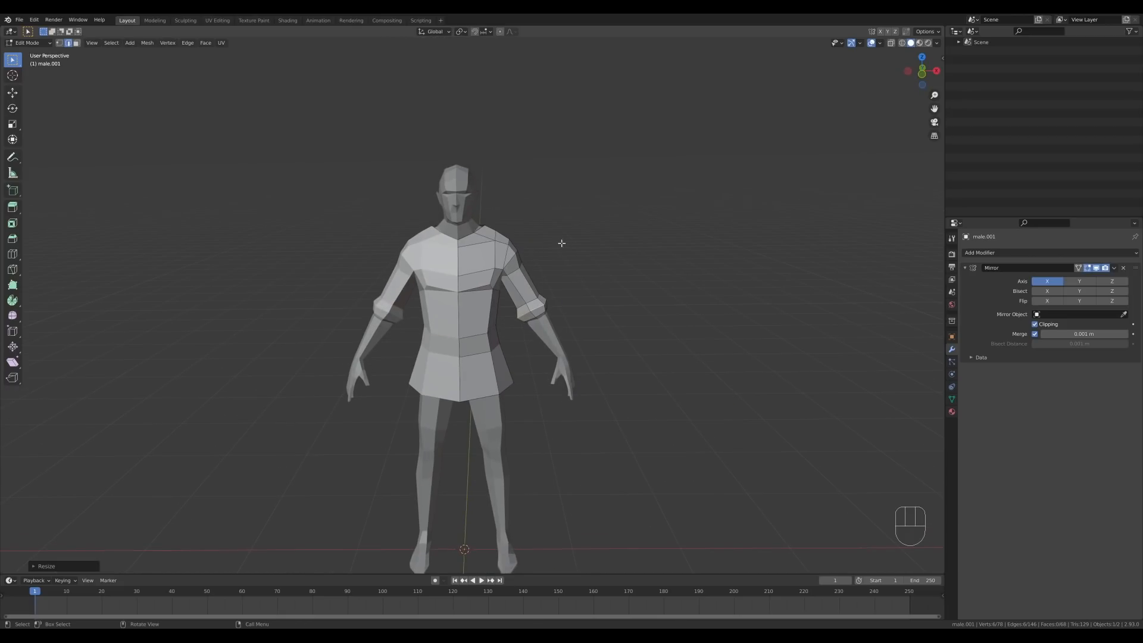
pyautogui.moveTo(559, 227); pyautogui.dragTo(559, 293, button='middle')
pyautogui.scroll(4, 556, 289)
pyautogui.press('2')
pyautogui.press('1')
pyautogui.click(501, 241)
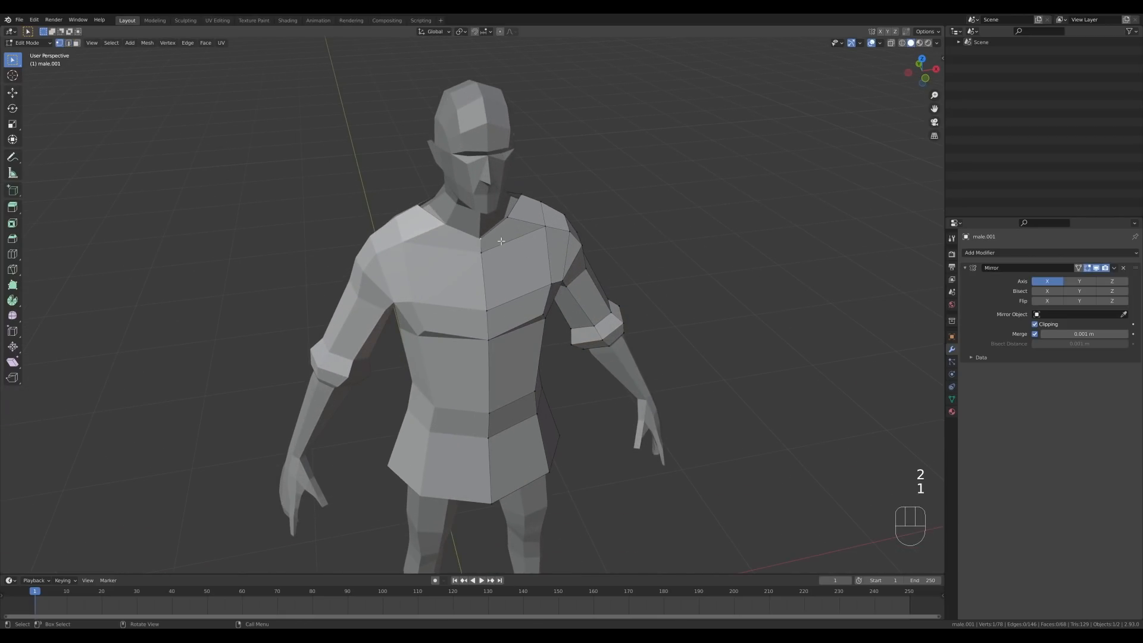
pyautogui.moveTo(483, 240); pyautogui.dragTo(466, 237, button='middle')
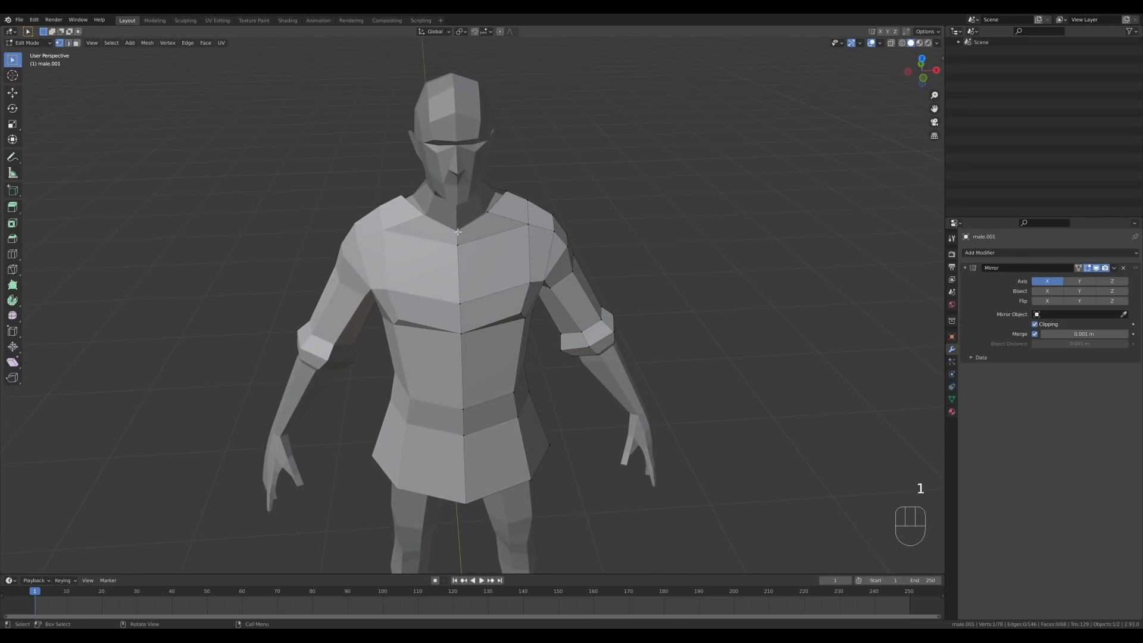
pyautogui.press('1')
pyautogui.press('2')
pyautogui.press('3')
pyautogui.press('1')
pyautogui.press('2')
pyautogui.press('2')
pyautogui.press('3')
pyautogui.press('1')
# - Try to slide the tunic's front centre neckline vertex down along the centre edge
pyautogui.click(461, 241)
pyautogui.press('g')
pyautogui.press('g')
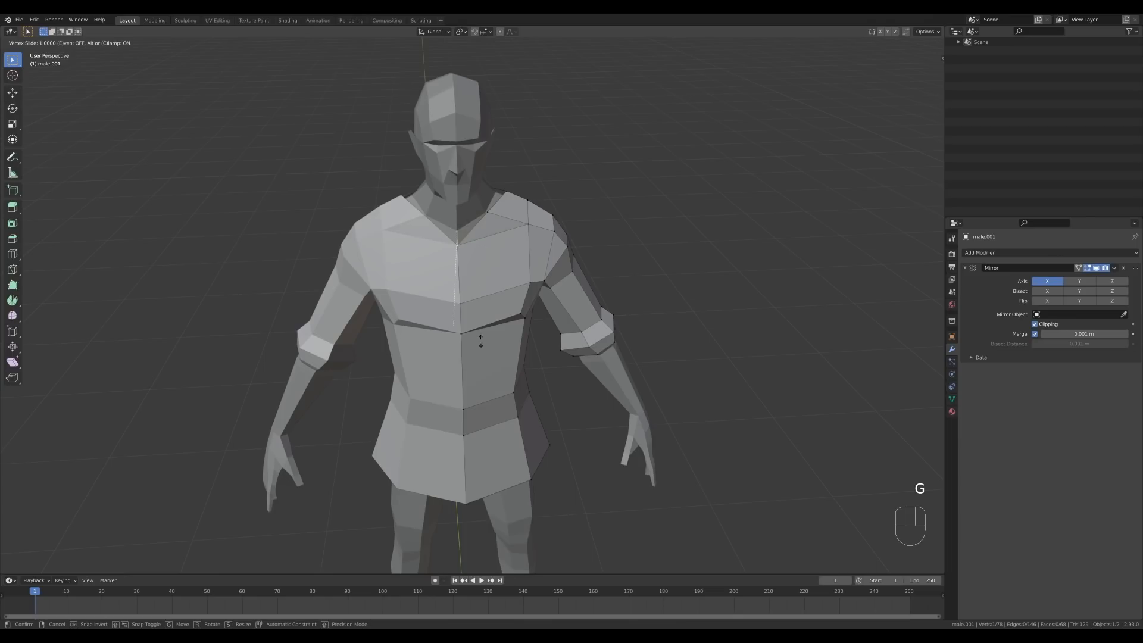
pyautogui.click(476, 277)
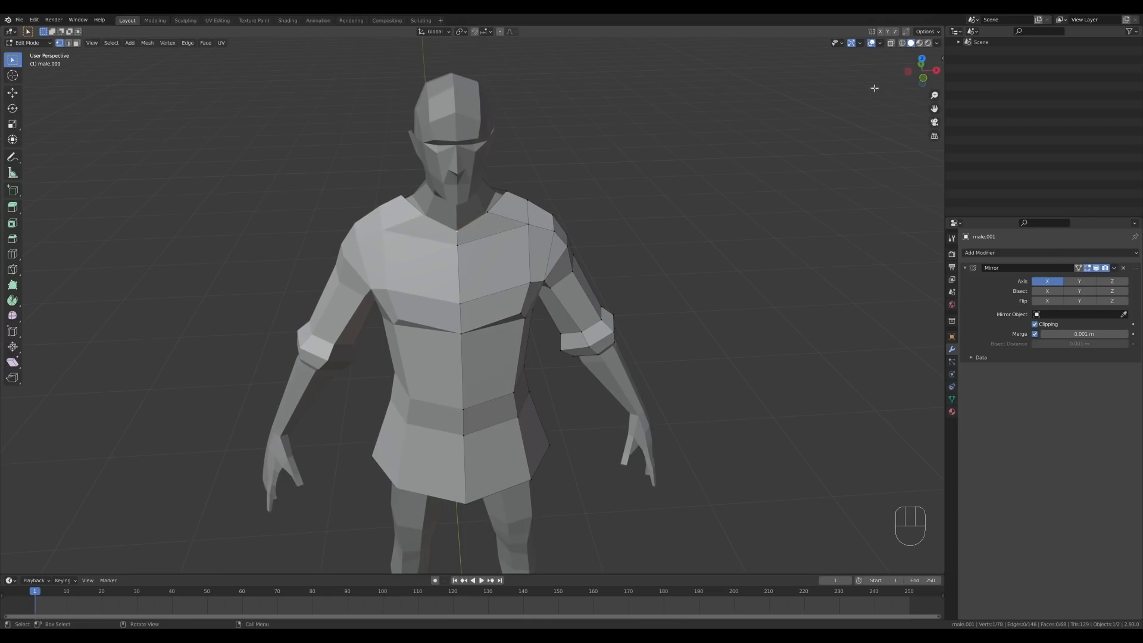
# - Turn on Auto Merge, slide the front centre neckline vertex onto its neighbour and slide it down the chest to form a V-neck
pyautogui.click(905, 31)
pyautogui.press('g')
pyautogui.press('g')
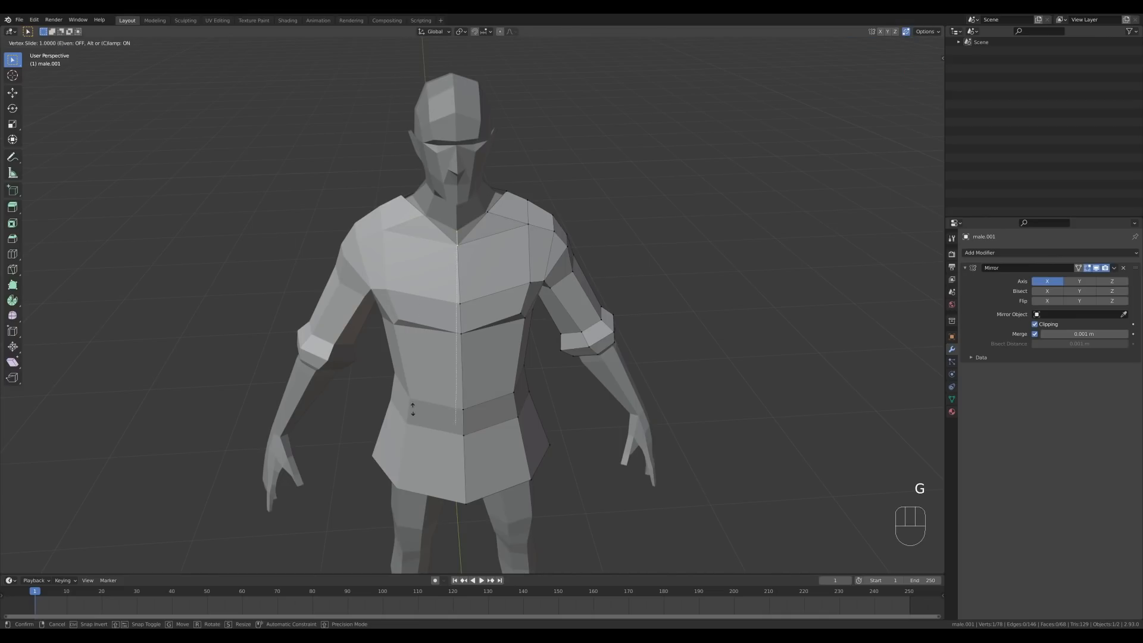
pyautogui.click(415, 407)
pyautogui.press('g')
pyautogui.click(468, 293)
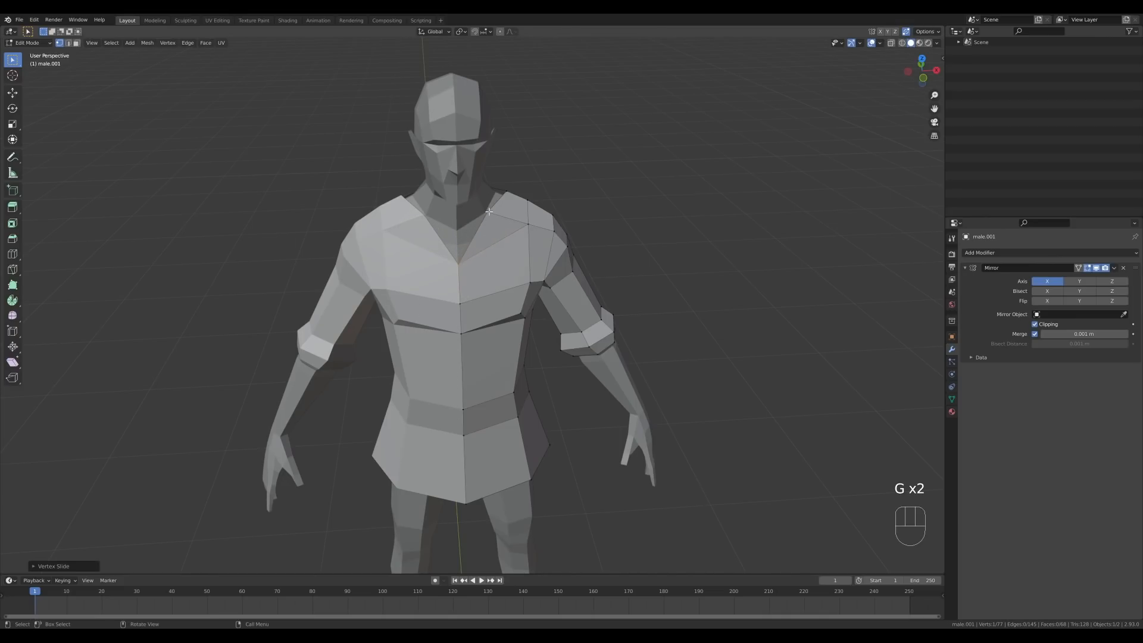
# - Slide the side neckline vertex toward the shoulder by about 0.33 and adjust its position beside the neck
pyautogui.press('g')
pyautogui.press('g')
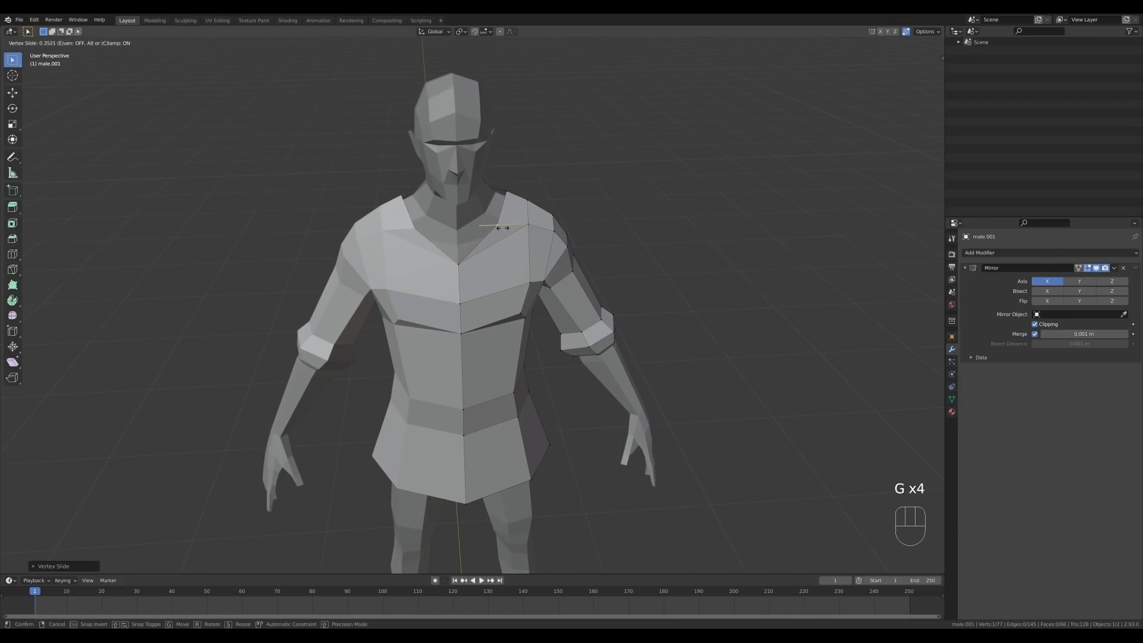
pyautogui.click(499, 228)
pyautogui.moveTo(517, 191); pyautogui.dragTo(599, 200, button='middle')
pyautogui.press('g')
pyautogui.click(615, 162)
# - Select the neckline's edge path from the shoulder around the opening and extrude it inward about 0.075 m
pyautogui.press('2')
pyautogui.keyDown('alt'); pyautogui.click(493, 177); pyautogui.keyUp('alt')
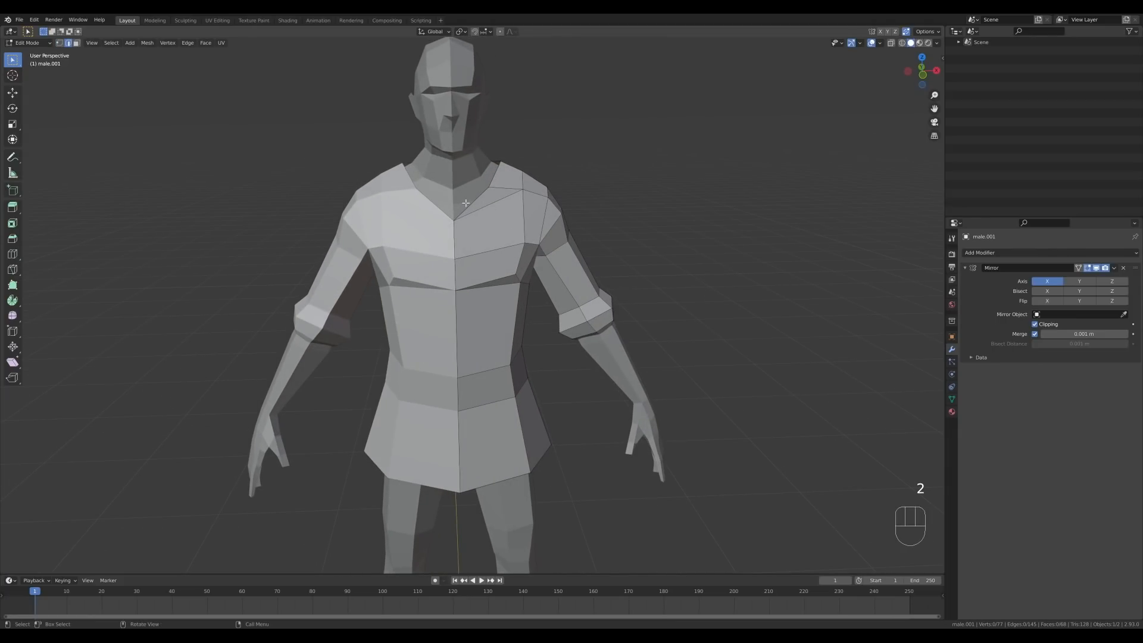
pyautogui.moveTo(493, 177); pyautogui.dragTo(478, 258, button='middle')
pyautogui.keyDown('ctrl'); pyautogui.click(457, 245); pyautogui.keyUp('ctrl')
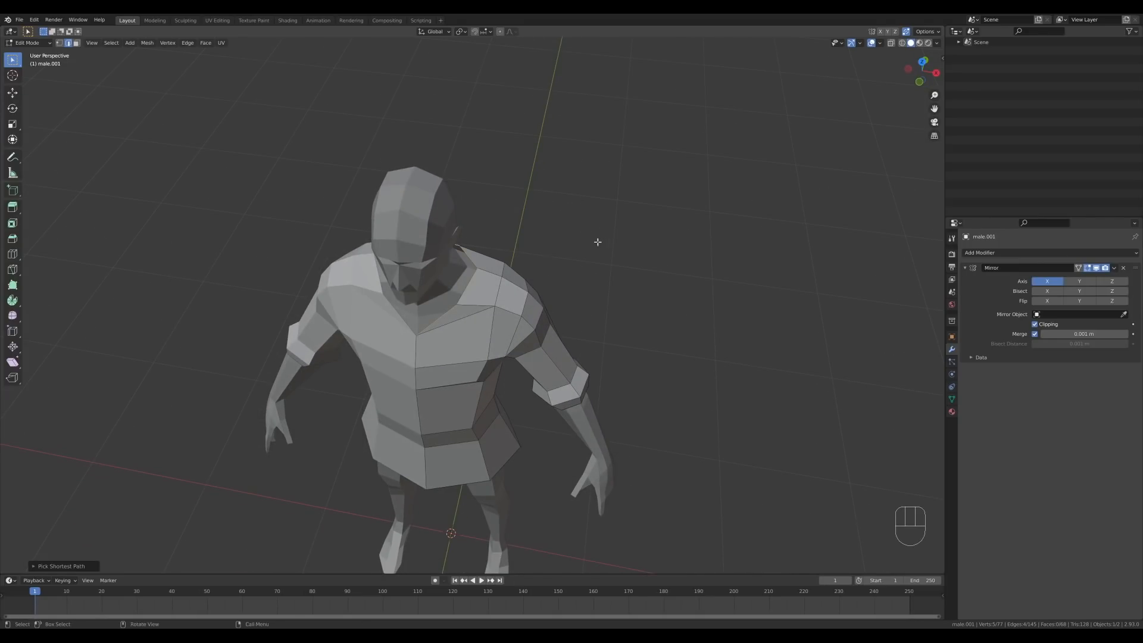
pyautogui.moveTo(597, 240); pyautogui.dragTo(384, 211, button='middle')
pyautogui.moveTo(347, 249); pyautogui.dragTo(639, 242, button='middle')
pyautogui.press('e')
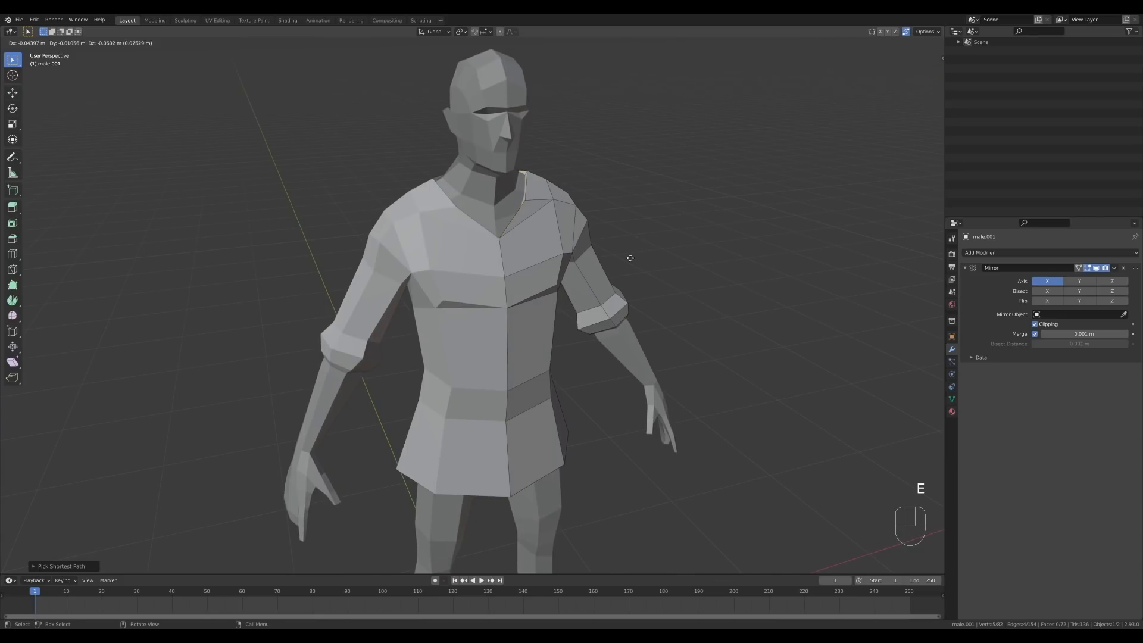
pyautogui.click(626, 256)
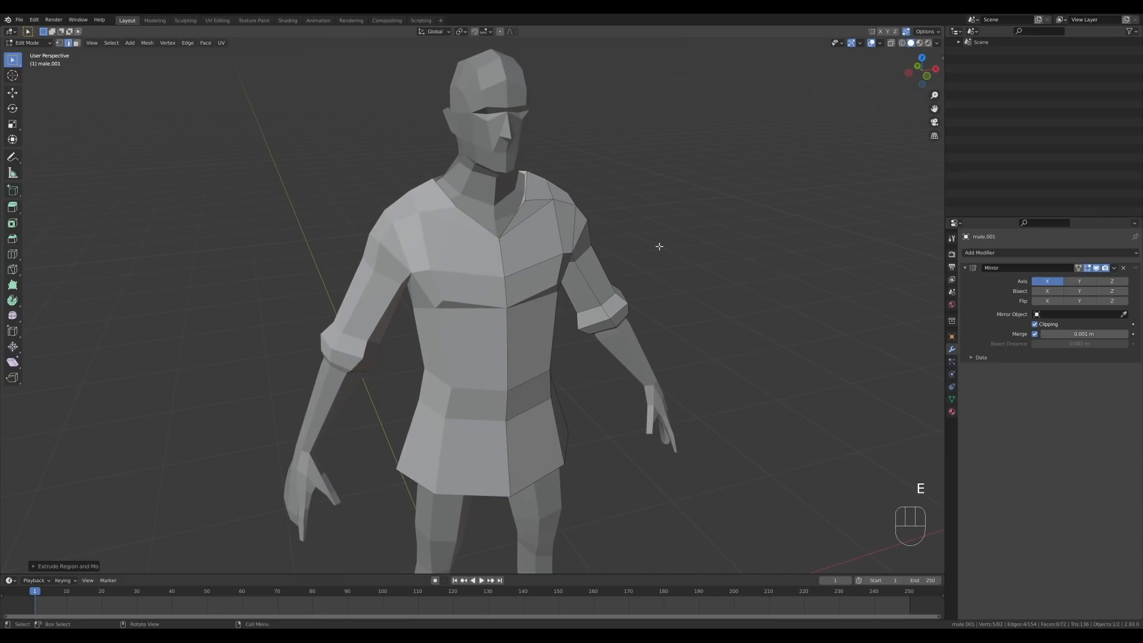
# - View the figure from the side and turn on X-ray display
pyautogui.moveTo(669, 245); pyautogui.dragTo(707, 265, button='middle')
pyautogui.press('z')
pyautogui.press('z')
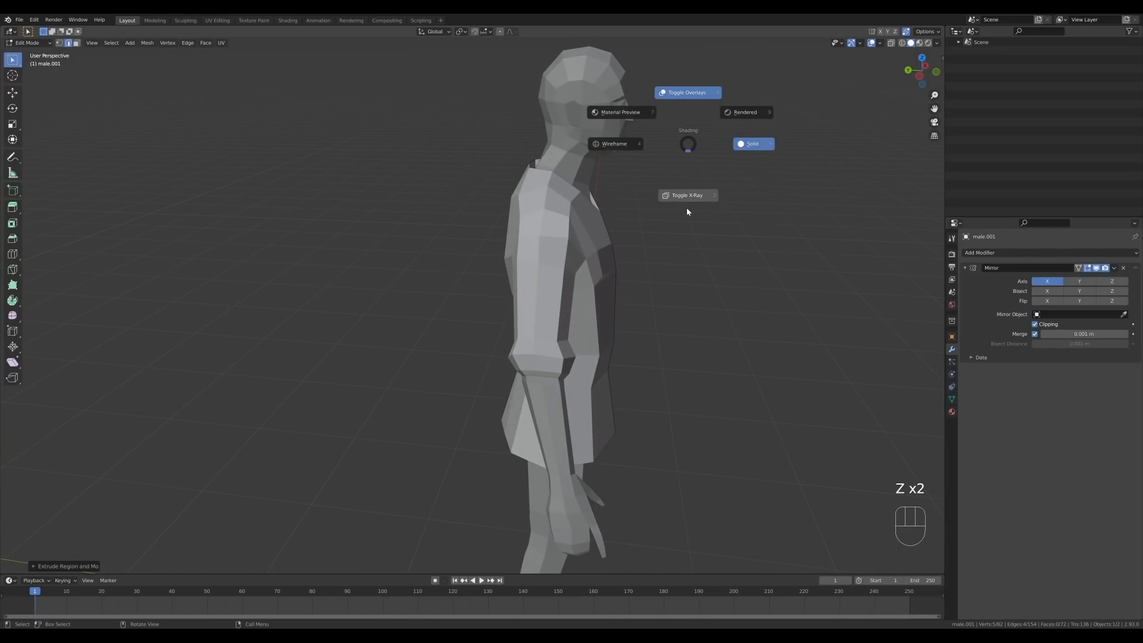
pyautogui.click(687, 212)
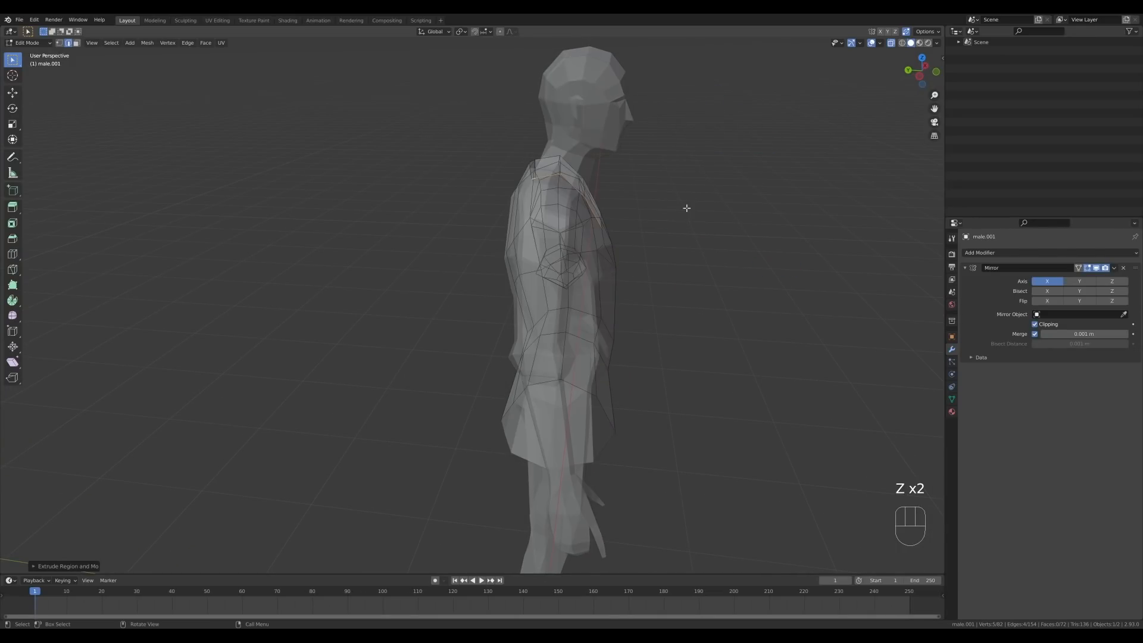
pyautogui.click(891, 43)
pyautogui.click(891, 44)
pyautogui.click(891, 43)
pyautogui.click(890, 43)
# - Rescale the extruded neckline edges, move them back about 0.03 m and turn off X-ray display
pyautogui.moveTo(689, 243); pyautogui.dragTo(733, 237, button='middle')
pyautogui.press('s')
pyautogui.click(708, 234)
pyautogui.press('g')
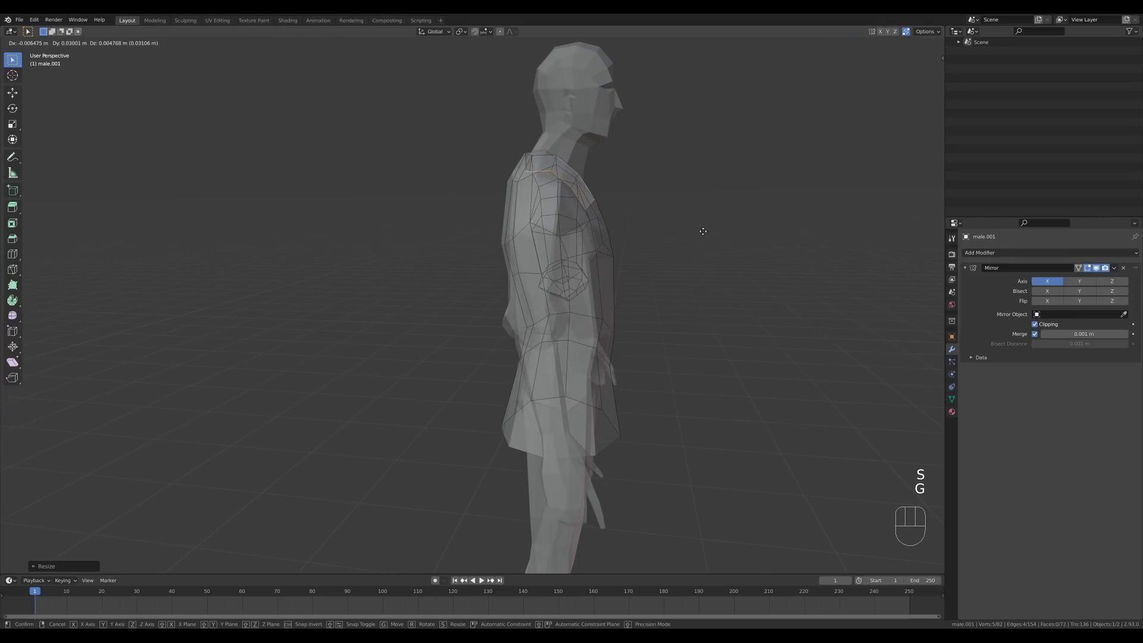
pyautogui.click(702, 231)
pyautogui.moveTo(702, 231)
pyautogui.mouseDown(button='middle')
pyautogui.moveTo(658, 190)
pyautogui.moveTo(572, 183)
pyautogui.moveTo(573, 199)
pyautogui.moveTo(535, 219)
pyautogui.mouseUp(button='middle')
pyautogui.press('z')
pyautogui.click(587, 281)
# - Move the inner collar edge beside the neck on the shoulder to refine the collar's shape
pyautogui.press('2')
pyautogui.moveTo(582, 204); pyautogui.dragTo(454, 216, button='middle')
pyautogui.press('g')
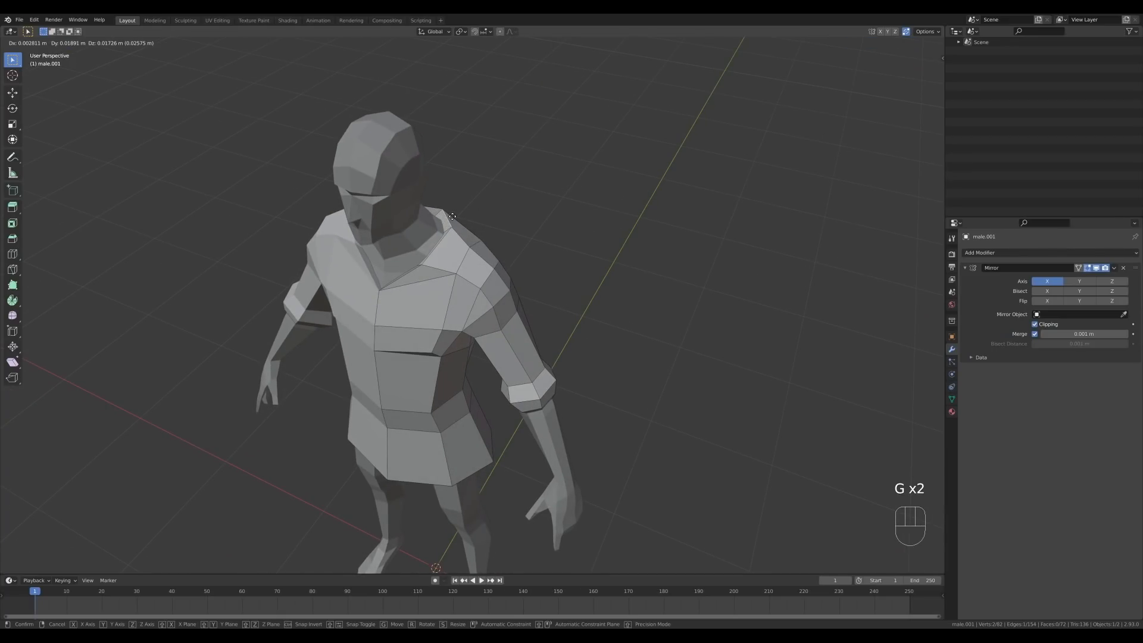
pyautogui.click(443, 224)
# - Move the centre vertex at the base of the V-neck slightly forward from the chest
pyautogui.moveTo(436, 293); pyautogui.dragTo(615, 301, button='middle')
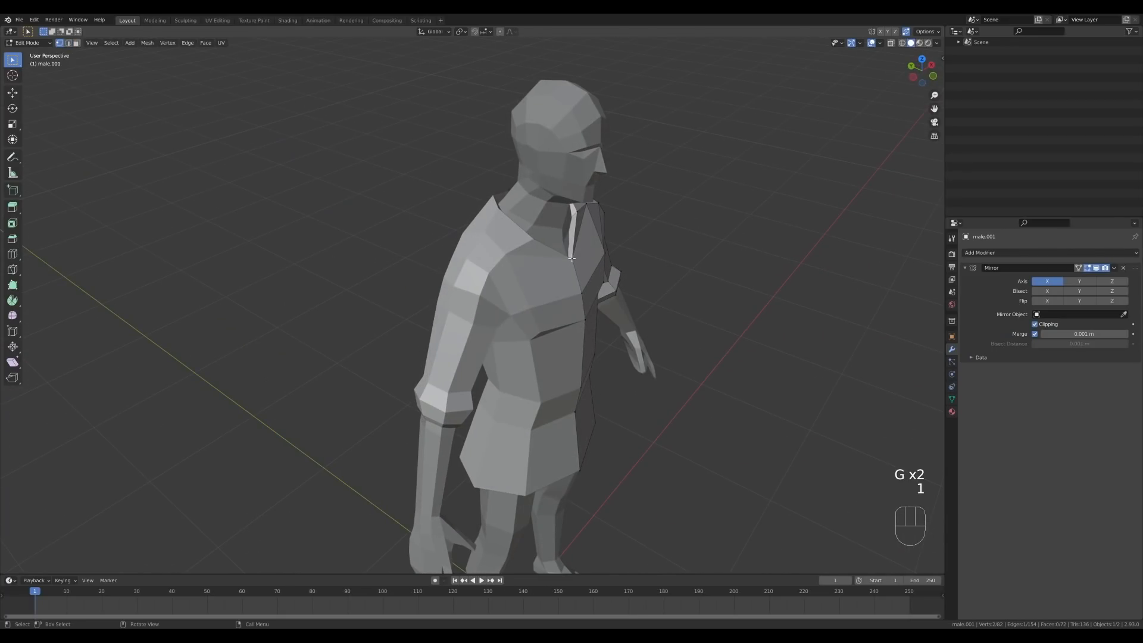
pyautogui.press('1')
pyautogui.click(598, 266)
pyautogui.press('g')
pyautogui.click(603, 266)
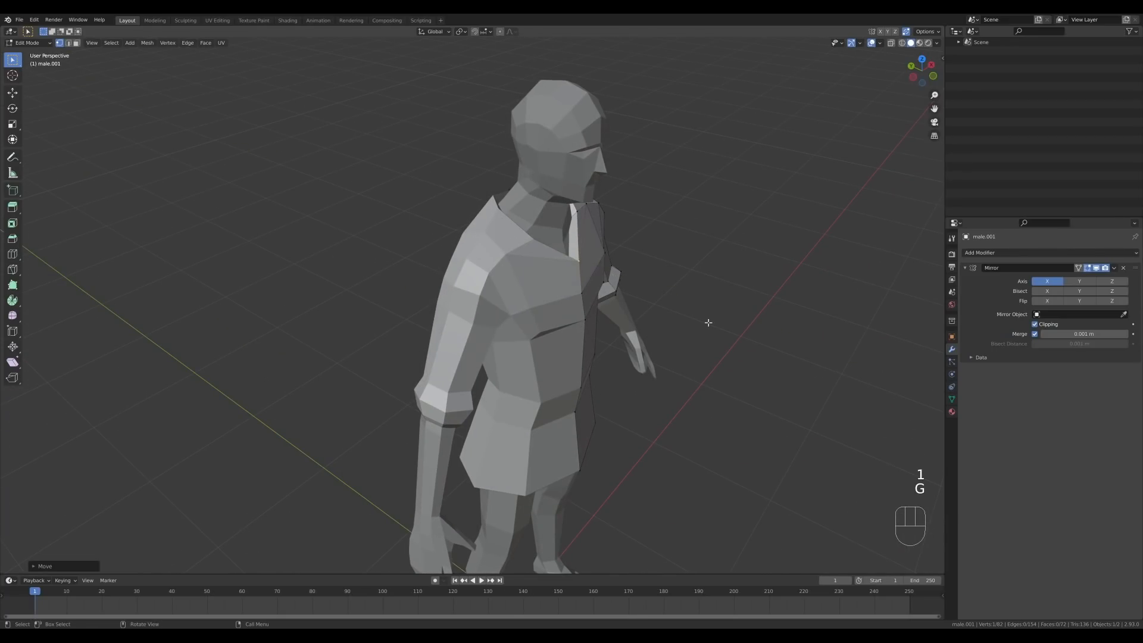
# - Move a side vertex at the tunic's waist outward about 0.03 m along X
pyautogui.moveTo(708, 321); pyautogui.dragTo(473, 348, button='middle')
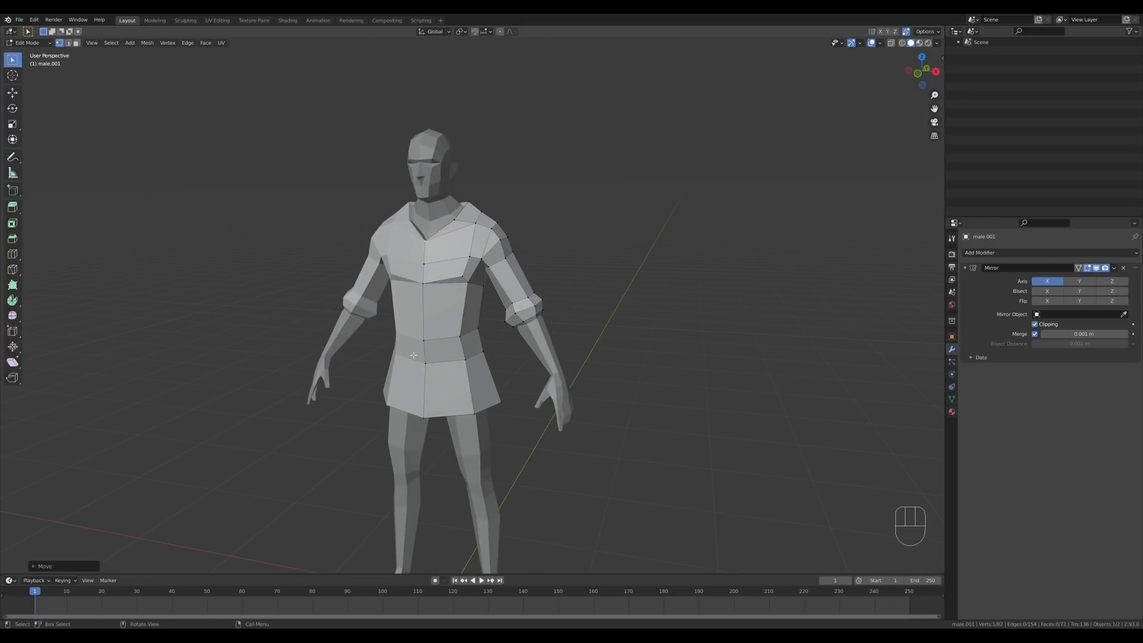
pyautogui.moveTo(466, 310); pyautogui.dragTo(467, 336, button='middle')
pyautogui.press('g')
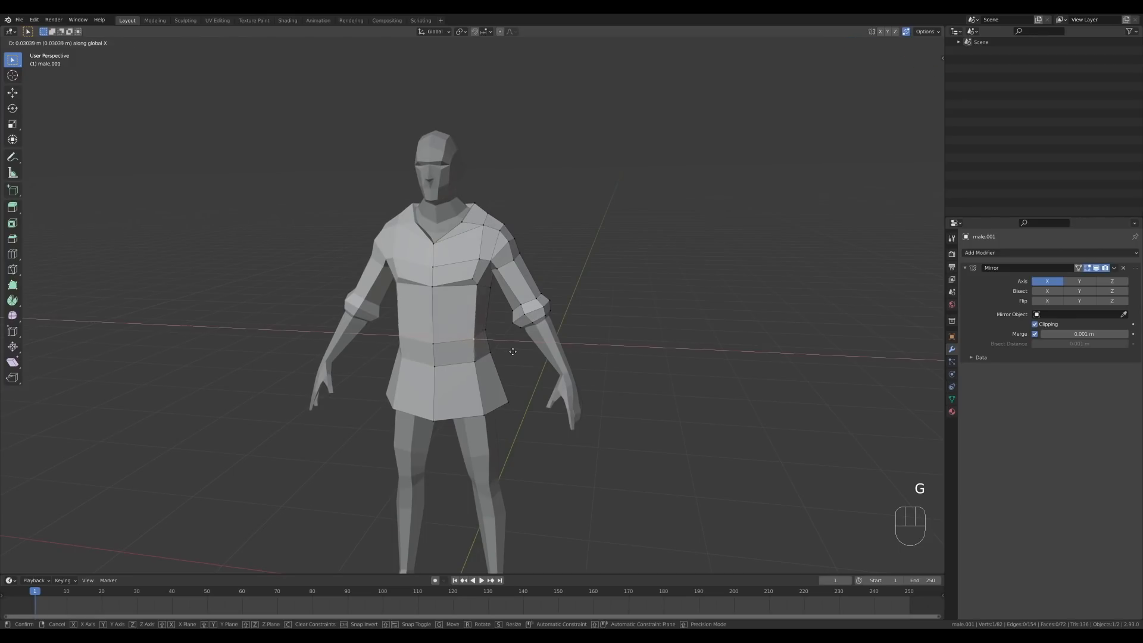
pyautogui.click(509, 350)
# - Duplicate the face loop around the tunic's waist in place and separate the copy into its own object
pyautogui.press('3')
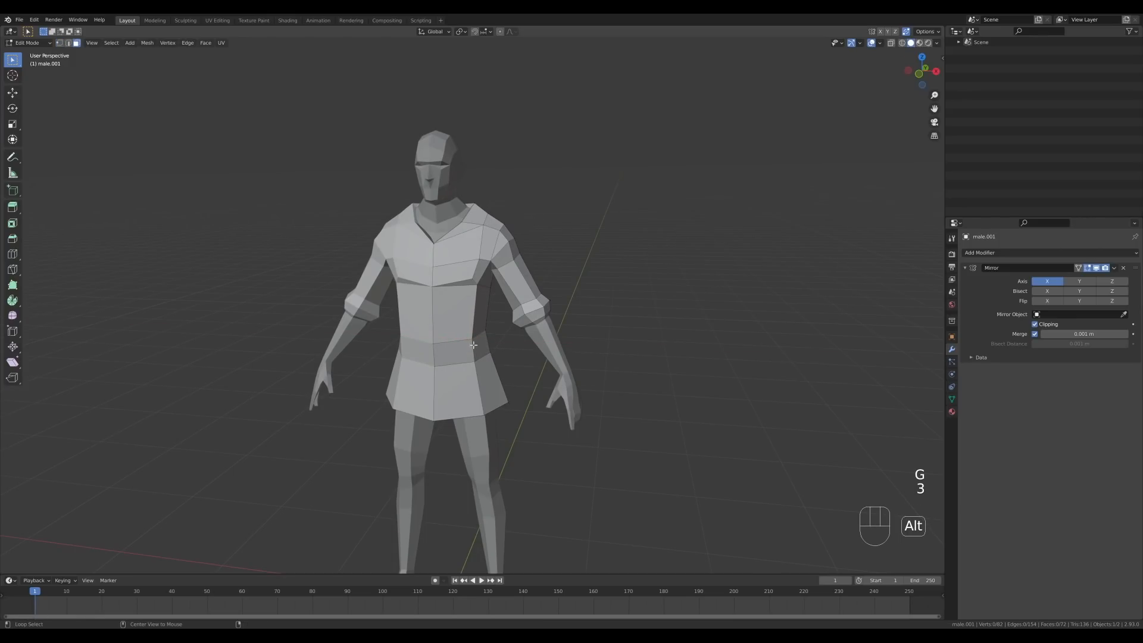
pyautogui.keyDown('alt'); pyautogui.click(478, 344); pyautogui.keyUp('alt')
pyautogui.moveTo(650, 298); pyautogui.dragTo(573, 332, button='middle')
pyautogui.hotkey('shift', 'd')
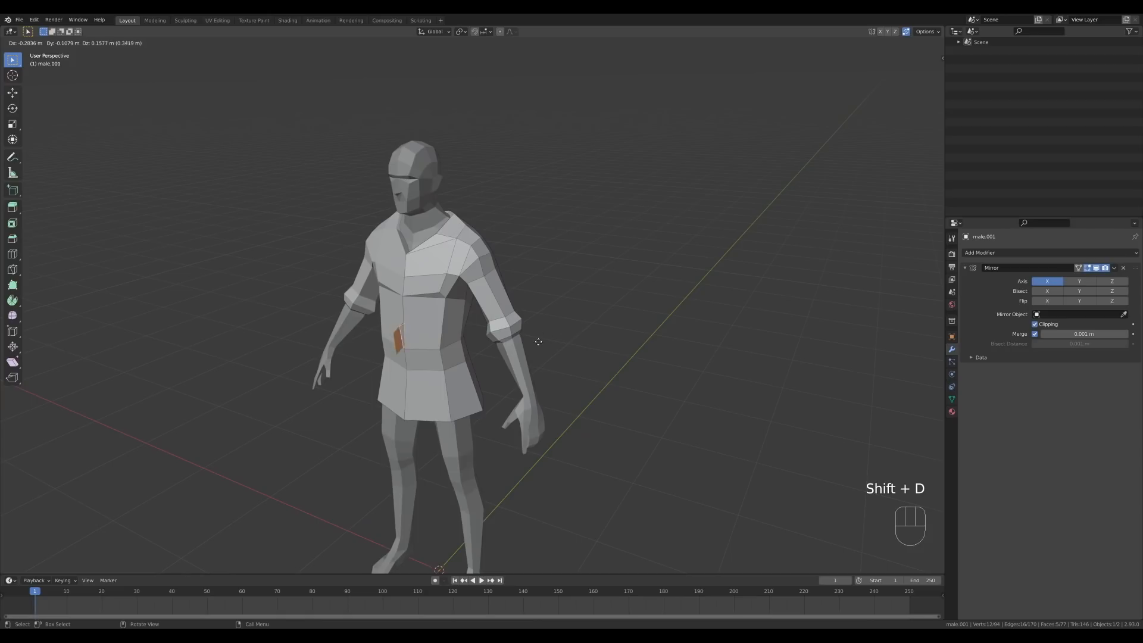
pyautogui.rightClick(596, 351)
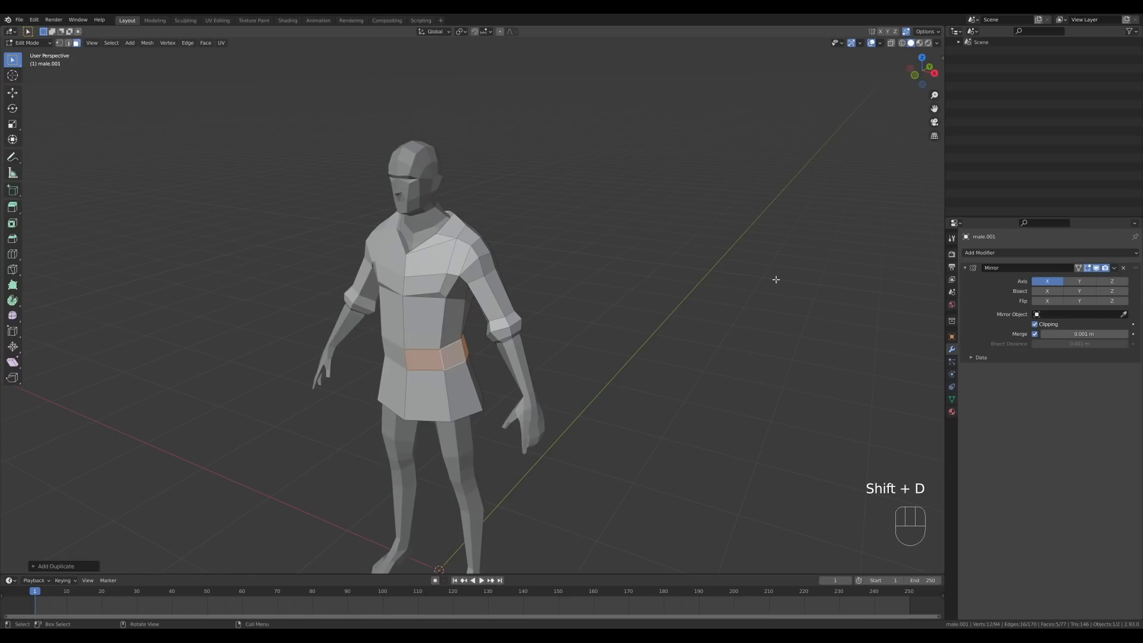
pyautogui.press('p')
pyautogui.click(776, 282)
# - Extrude all faces of the separated waist band along their normals by about 0.04 m to form a thick belt
pyautogui.press('Tab')
pyautogui.click(488, 352)
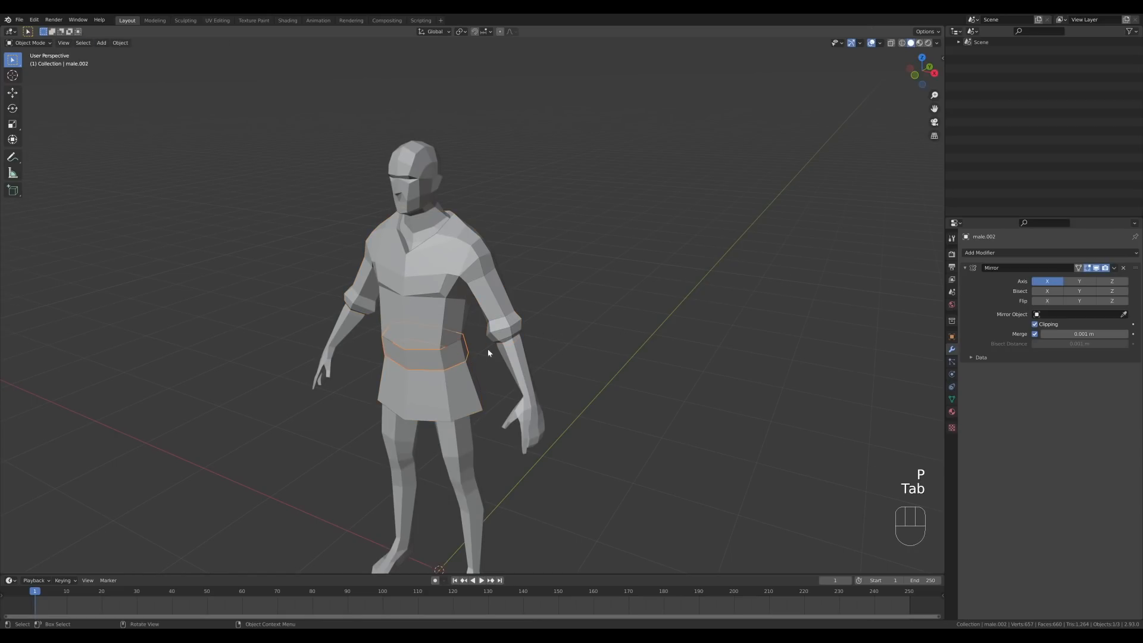
pyautogui.press('Tab')
pyautogui.press('a')
pyautogui.moveTo(571, 365); pyautogui.dragTo(537, 388, button='middle')
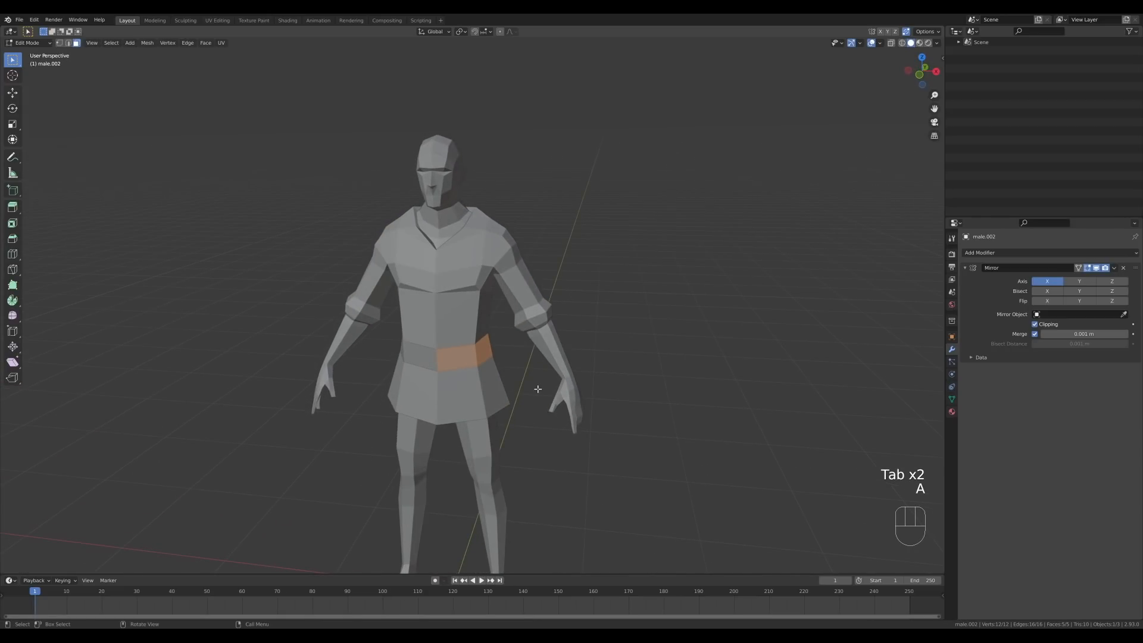
pyautogui.hotkey('alt', 'e')
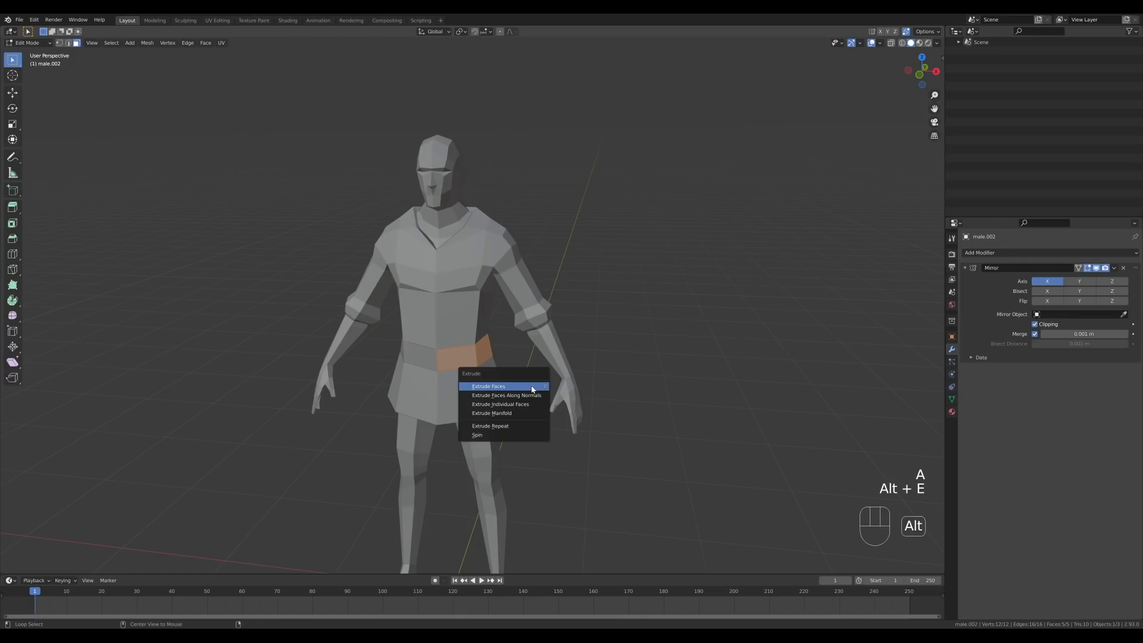
pyautogui.click(522, 394)
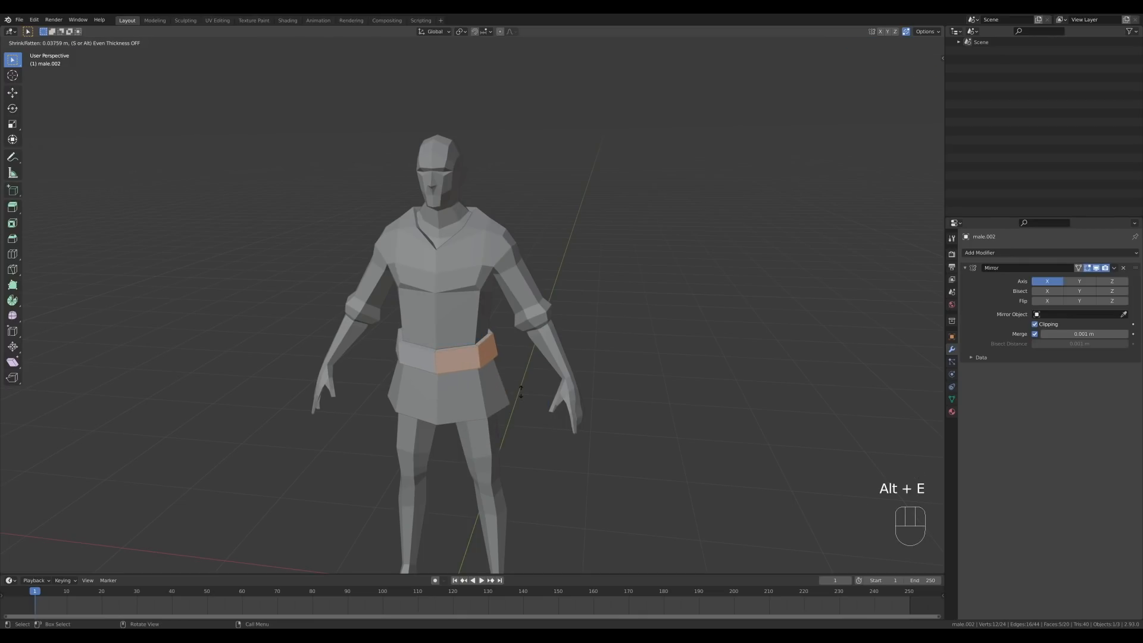
pyautogui.click(519, 390)
pyautogui.press('Tab')
# - Scale up the edge loop around the body mesh's knee by a factor of about 1.15
pyautogui.scroll(-4, 505, 406)
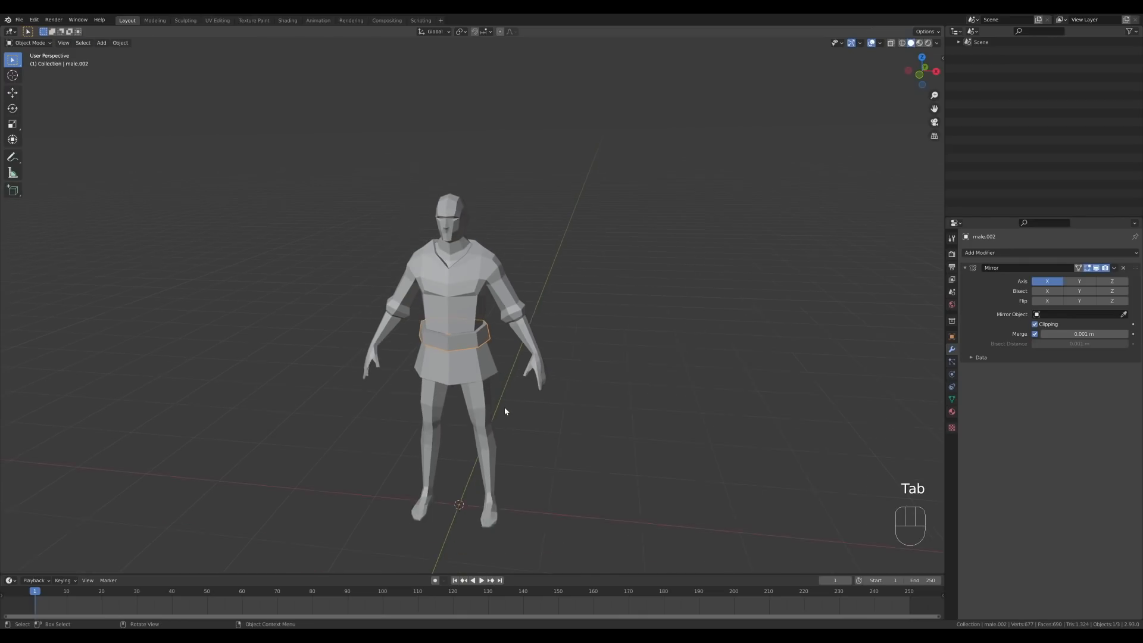
pyautogui.click(492, 353)
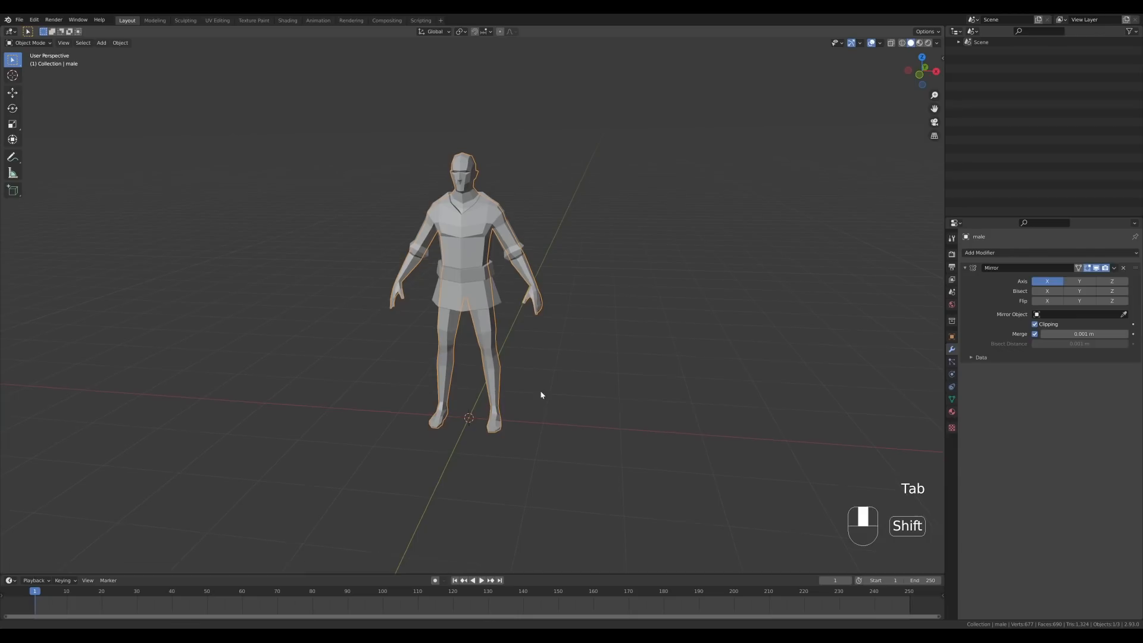
pyautogui.keyDown('shift'); pyautogui.moveTo(540, 395); pyautogui.dragTo(518, 321, button='middle'); pyautogui.keyUp('shift')
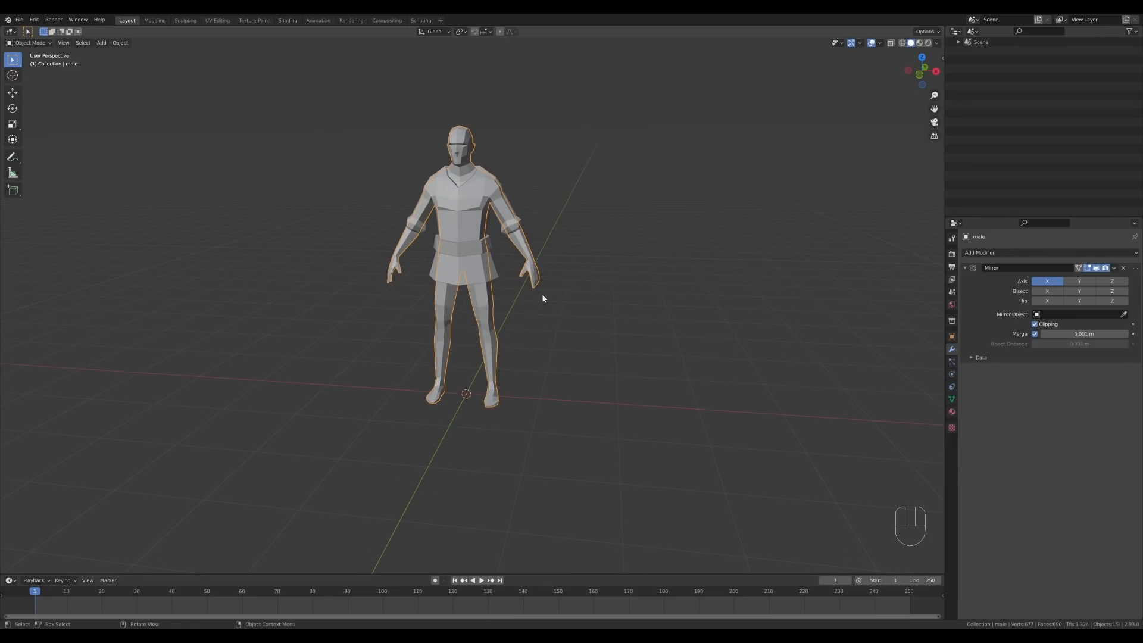
pyautogui.scroll(2, 539, 321)
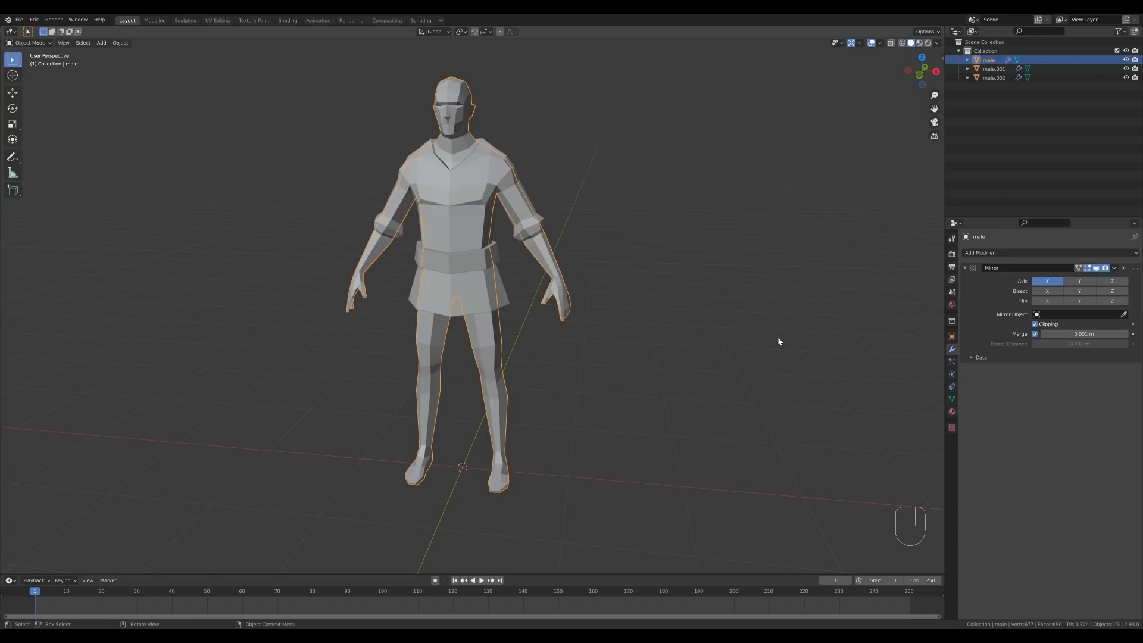
pyautogui.press('Tab')
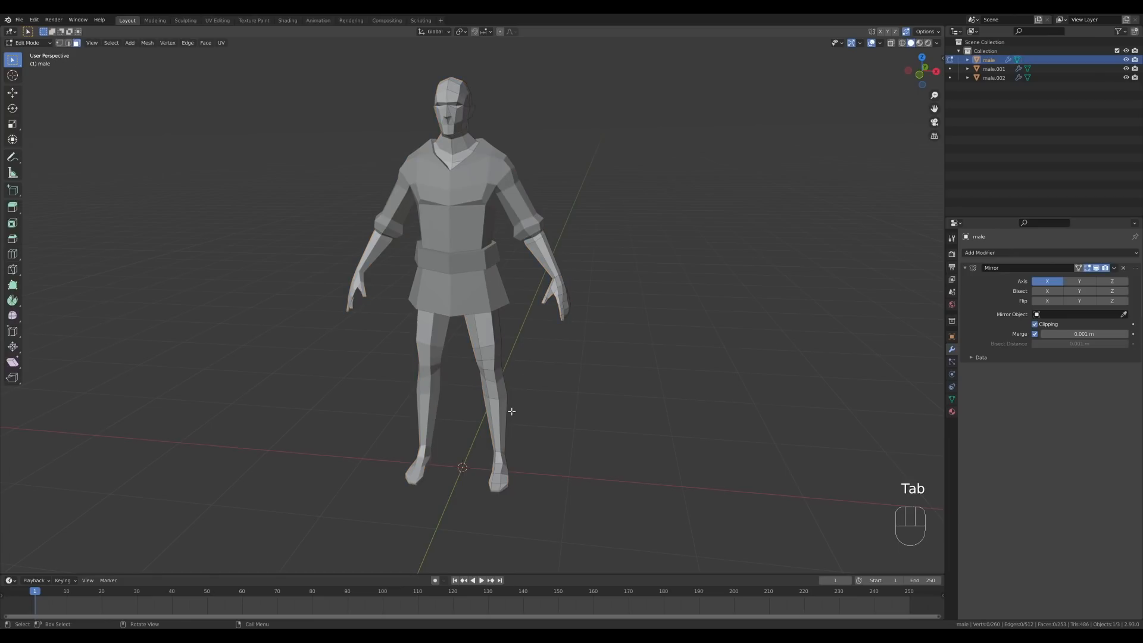
pyautogui.press('2')
pyautogui.keyDown('alt'); pyautogui.click(492, 360); pyautogui.keyUp('alt')
pyautogui.moveTo(492, 360); pyautogui.dragTo(572, 372, button='middle')
pyautogui.press('s')
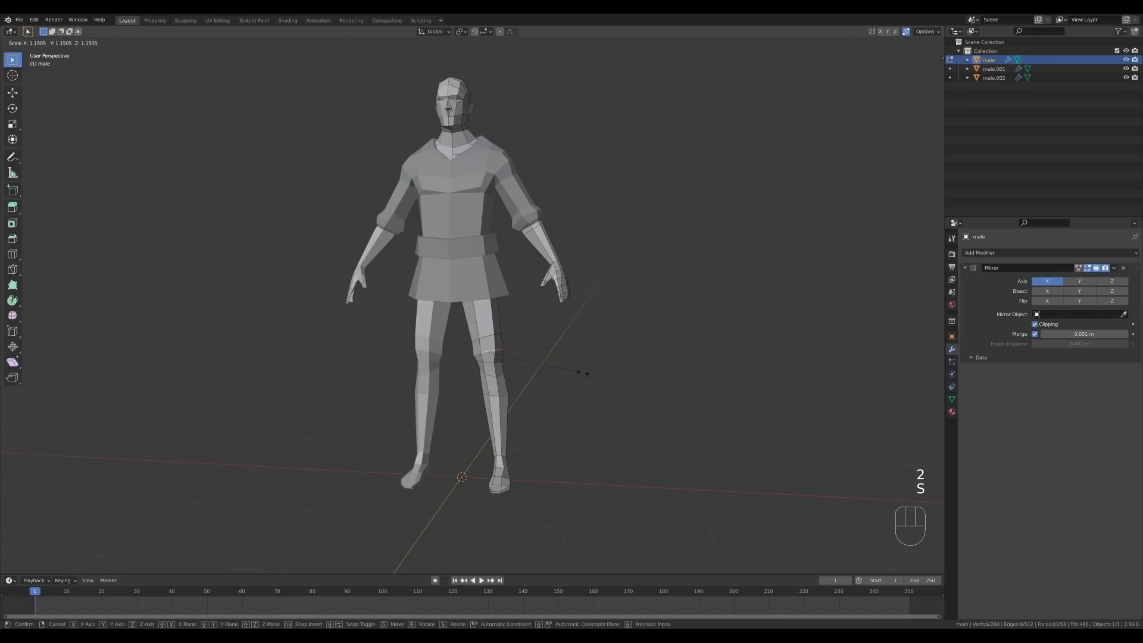
pyautogui.click(582, 373)
# - Enlarge the edge loop around the lower thigh, just above the knee, to widen the trouser leg
pyautogui.keyDown('alt'); pyautogui.click(504, 337); pyautogui.keyUp('alt')
pyautogui.press('s')
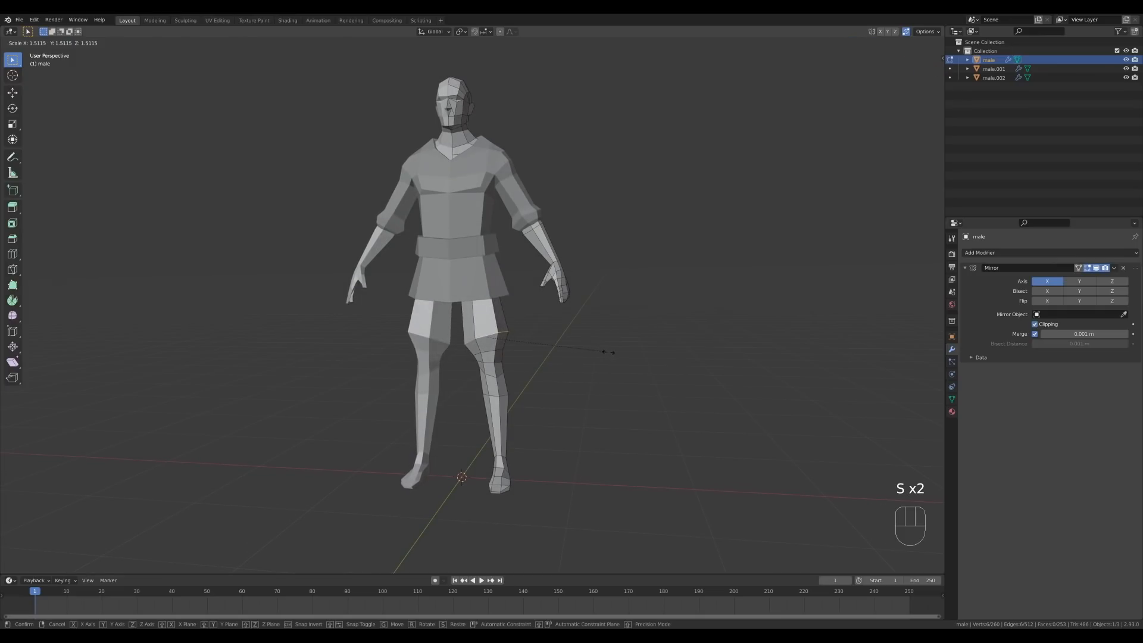
pyautogui.click(576, 338)
# - Add eight evenly spaced loop cuts around the shin, between the calf and the ankle
pyautogui.keyDown('shift'); pyautogui.moveTo(585, 459); pyautogui.dragTo(507, 381, button='middle'); pyautogui.keyUp('shift')
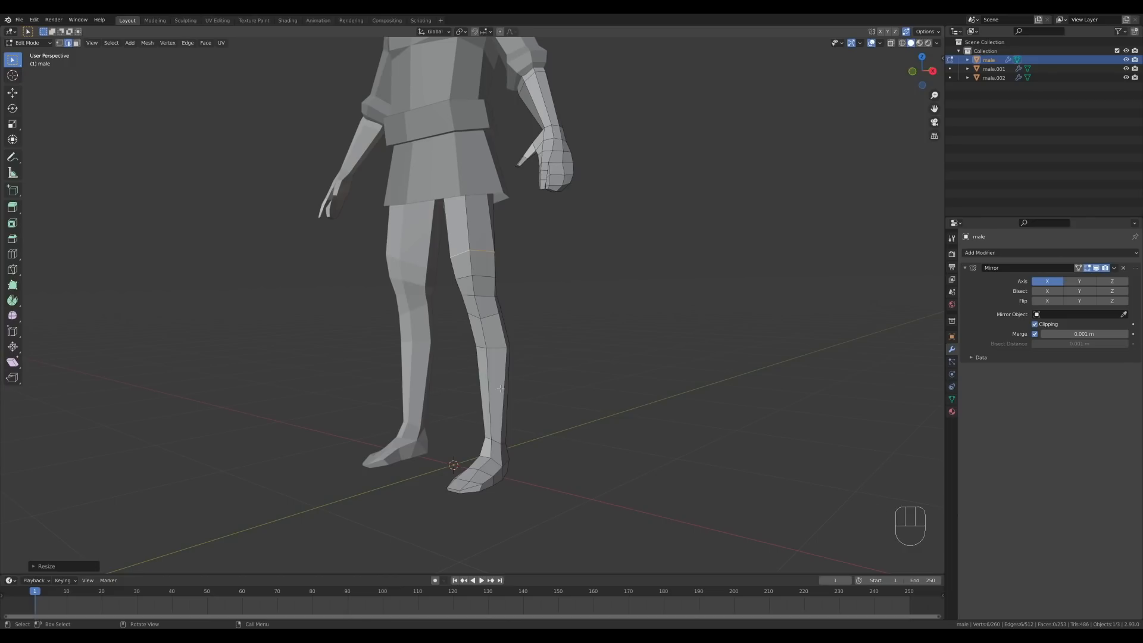
pyautogui.hotkey('ctrl', 'r')
pyautogui.scroll(6, 500, 389)
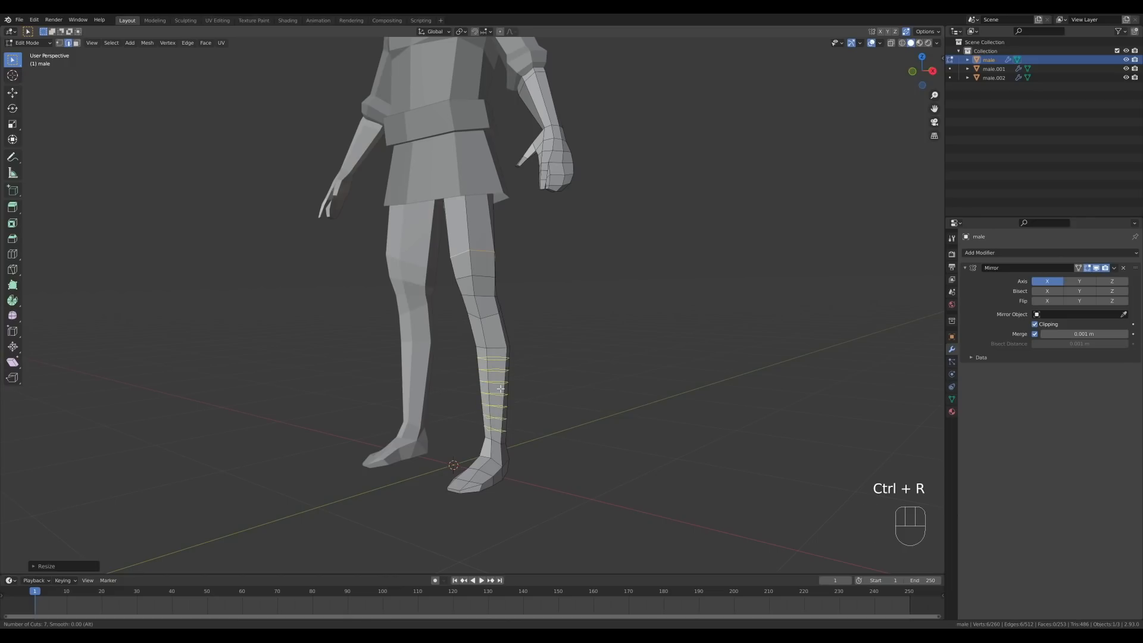
pyautogui.scroll(1, 500, 389)
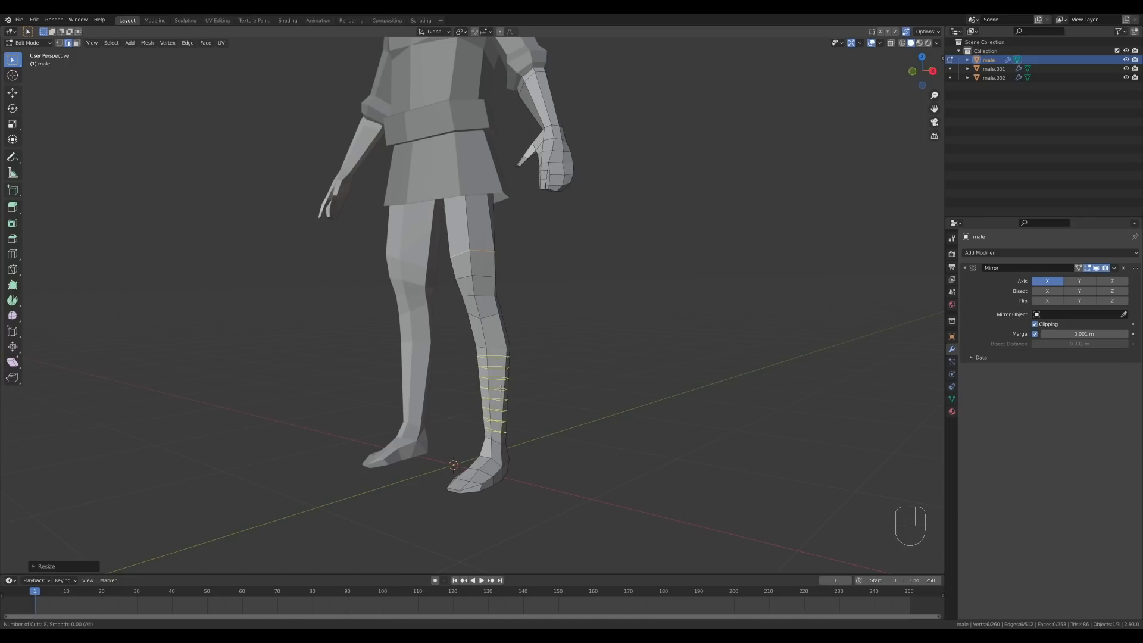
pyautogui.click(500, 389)
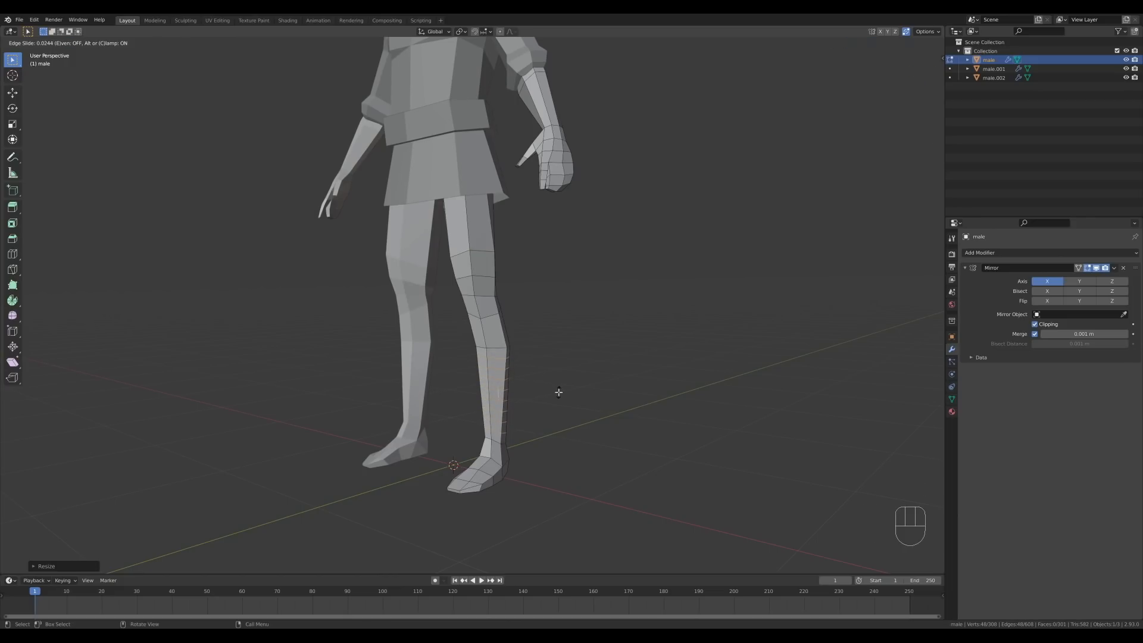
pyautogui.click(556, 393)
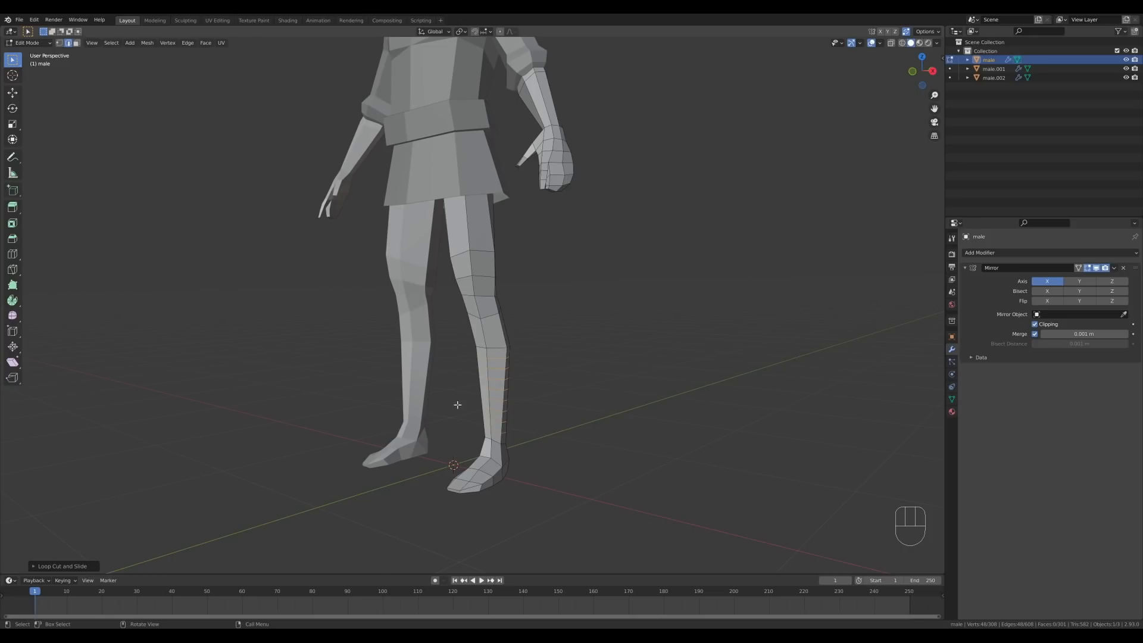
# - Scale five alternating edge loops on the shin by about 1.3 with the Z axis excluded, forming cloth folds
pyautogui.press('2')
pyautogui.keyDown('alt'); pyautogui.click(498, 360); pyautogui.keyUp('alt')
pyautogui.keyDown('alt'); pyautogui.keyDown('shift'); pyautogui.click(498, 379); pyautogui.keyUp('shift'); pyautogui.keyUp('alt')
pyautogui.keyDown('alt'); pyautogui.keyDown('shift'); pyautogui.click(498, 400); pyautogui.keyUp('shift'); pyautogui.keyUp('alt')
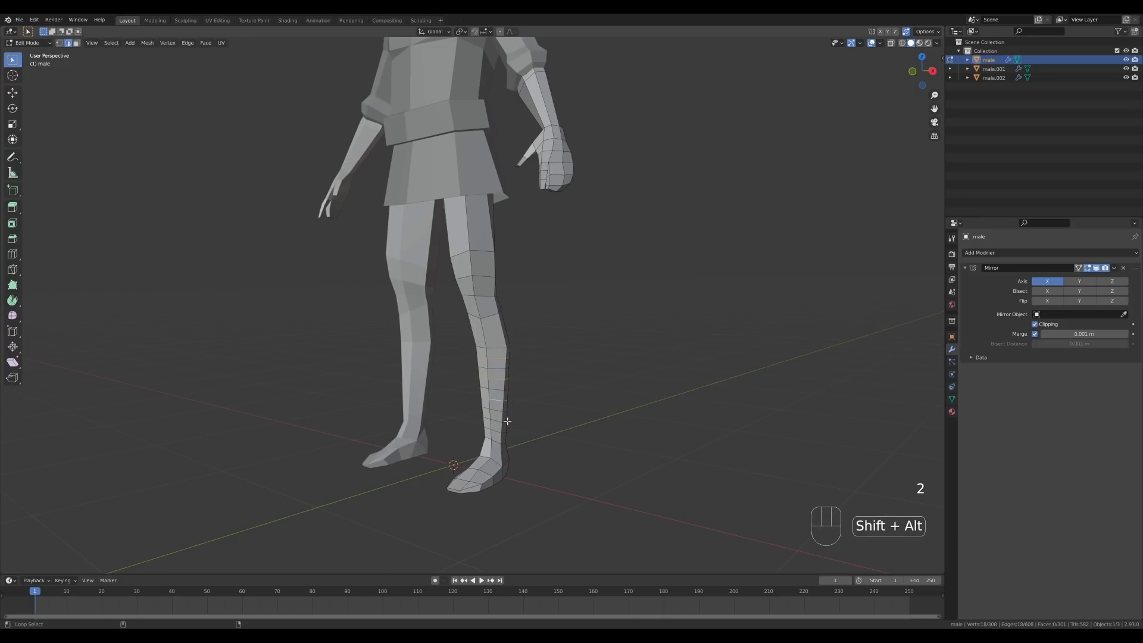
pyautogui.keyDown('alt'); pyautogui.keyDown('shift'); pyautogui.click(498, 422); pyautogui.keyUp('shift'); pyautogui.keyUp('alt')
pyautogui.keyDown('alt'); pyautogui.keyDown('shift'); pyautogui.click(497, 442); pyautogui.keyUp('shift'); pyautogui.keyUp('alt')
pyautogui.hotkey('ctrl', 'z')
pyautogui.keyDown('alt'); pyautogui.keyDown('shift'); pyautogui.click(497, 442); pyautogui.keyUp('shift'); pyautogui.keyUp('alt')
pyautogui.press('s')
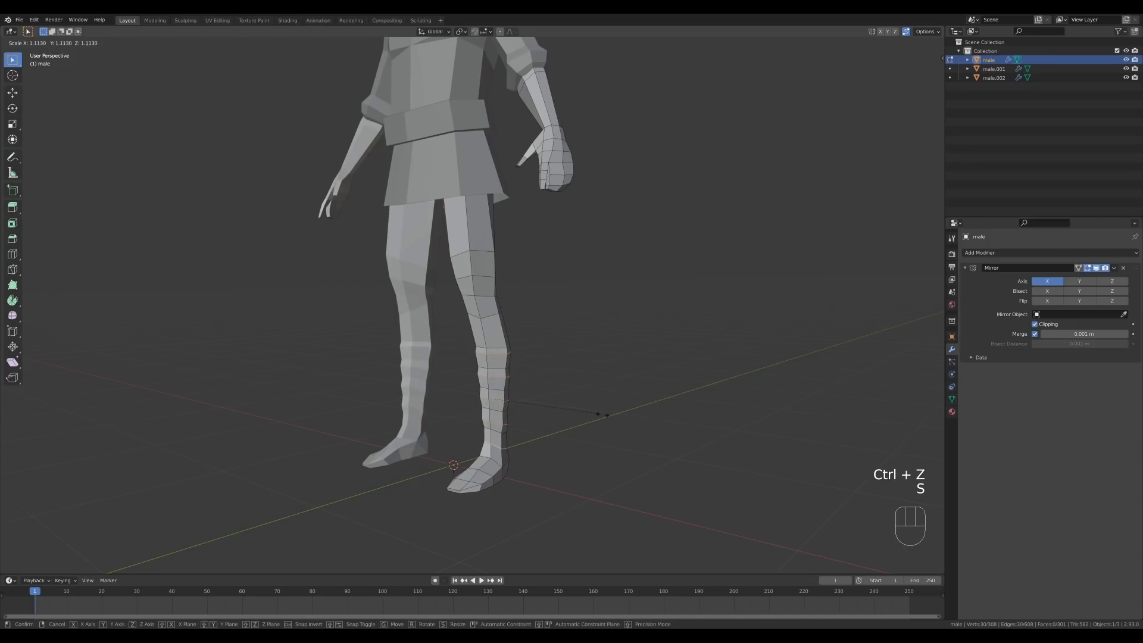
pyautogui.press('s')
pyautogui.press('s')
pyautogui.hotkey('shift', 'z')
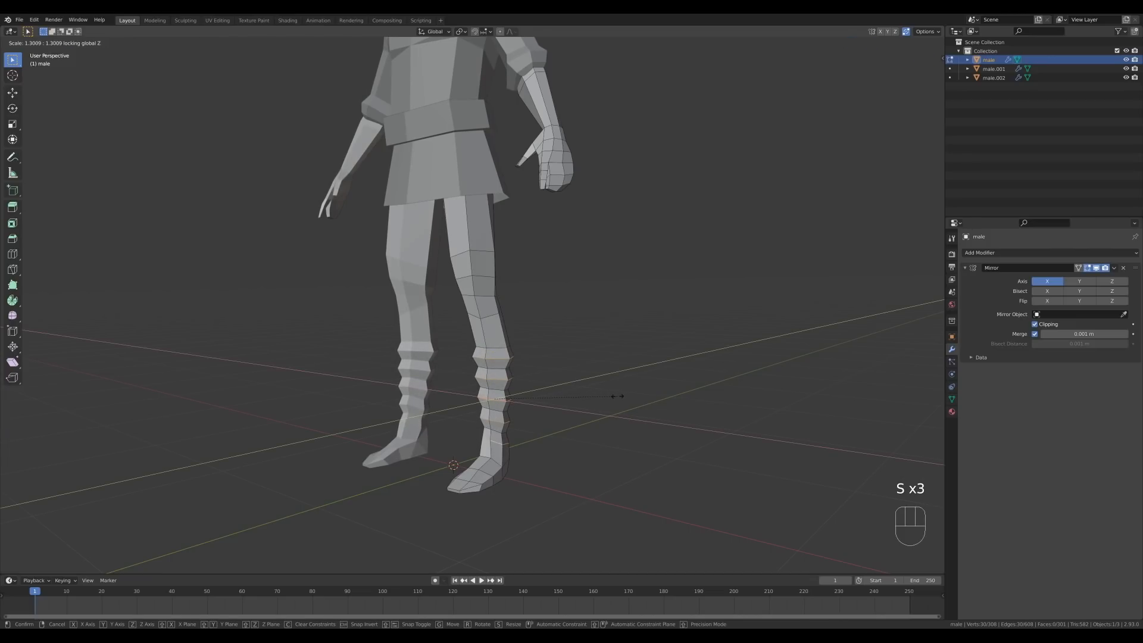
pyautogui.click(613, 394)
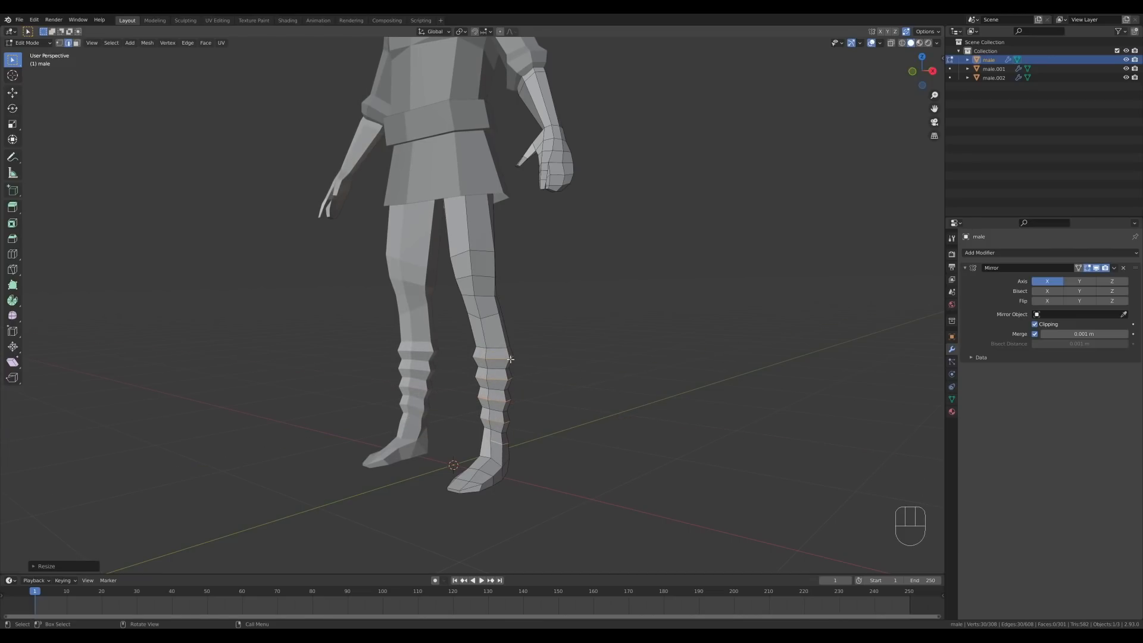
# - Slightly enlarge the edge loop just below the knee, above the shin folds
pyautogui.scroll(-8, 528, 340)
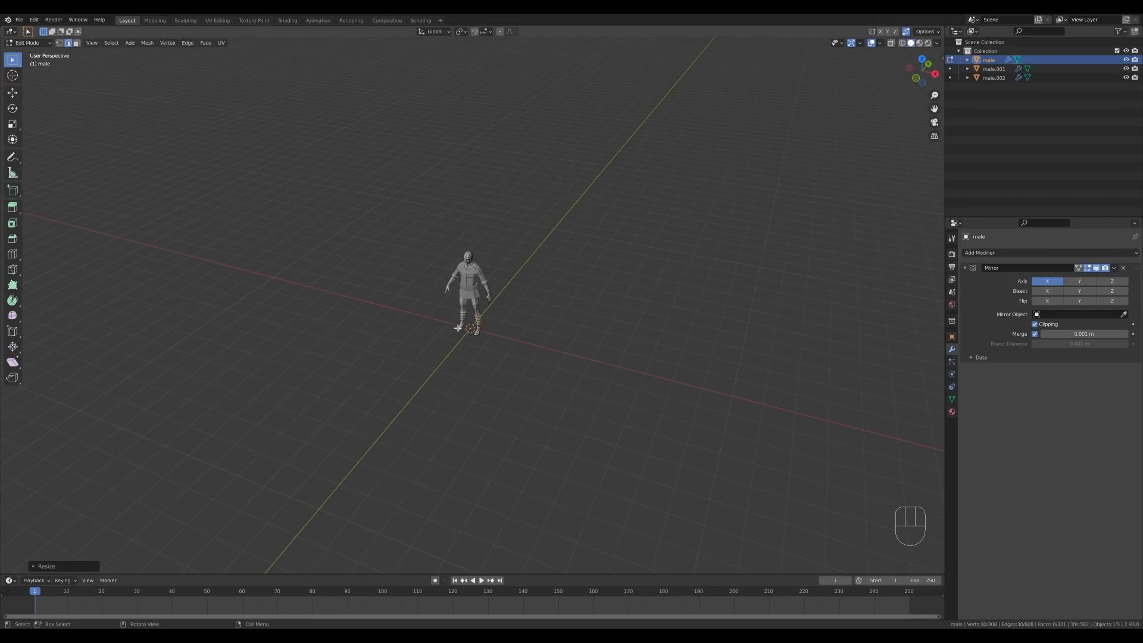
pyautogui.scroll(8, 459, 329)
pyautogui.scroll(-4, 560, 364)
pyautogui.moveTo(577, 378); pyautogui.dragTo(495, 340, button='middle')
pyautogui.scroll(6, 476, 364)
pyautogui.keyDown('alt'); pyautogui.click(467, 328); pyautogui.keyUp('alt')
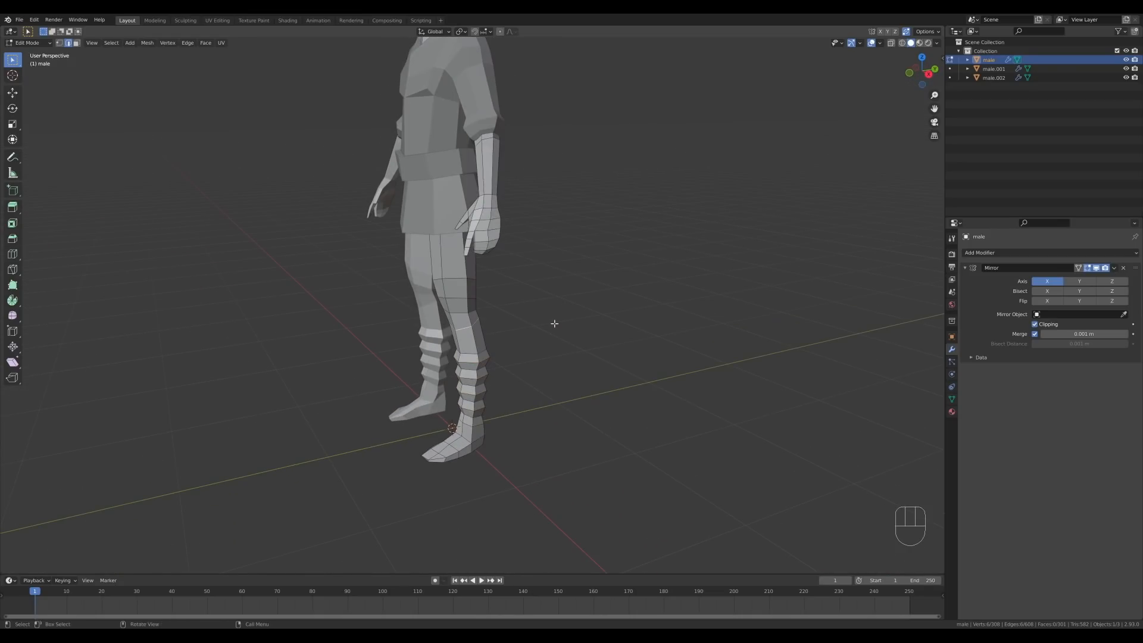
pyautogui.press('s')
pyautogui.click(573, 323)
# - Duplicate all foot and ankle faces of the body mesh in place and separate the copy into its own object
pyautogui.moveTo(572, 323); pyautogui.dragTo(607, 336, button='middle')
pyautogui.moveTo(543, 396); pyautogui.dragTo(620, 387, button='middle')
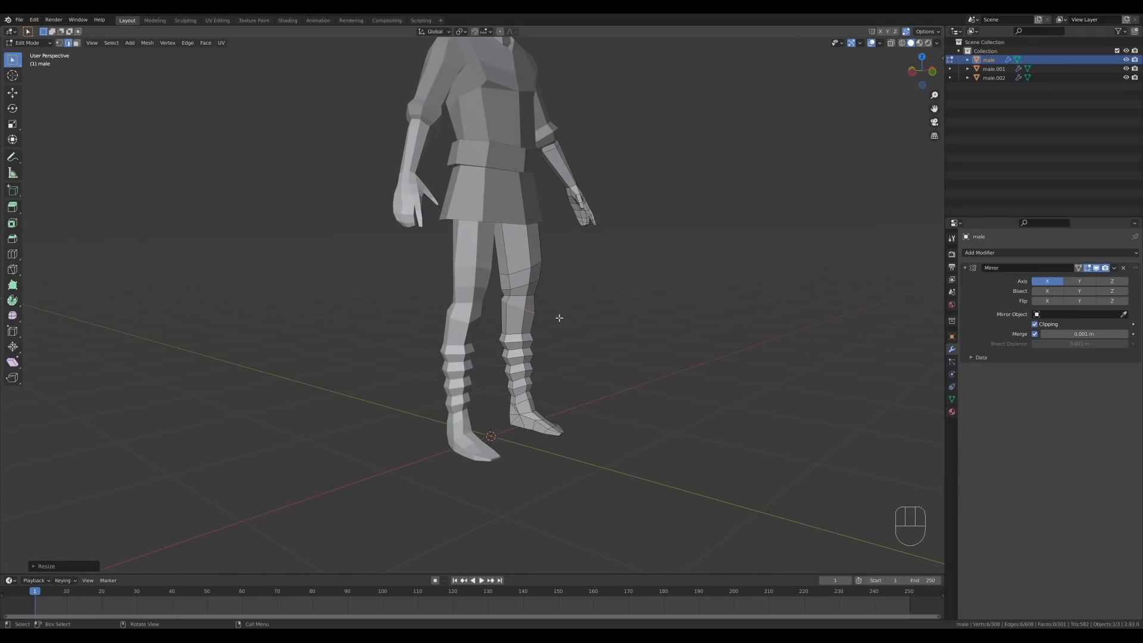
pyautogui.hotkey('alt', 'z')
pyautogui.press('3')
pyautogui.moveTo(505, 391); pyautogui.dragTo(631, 462)
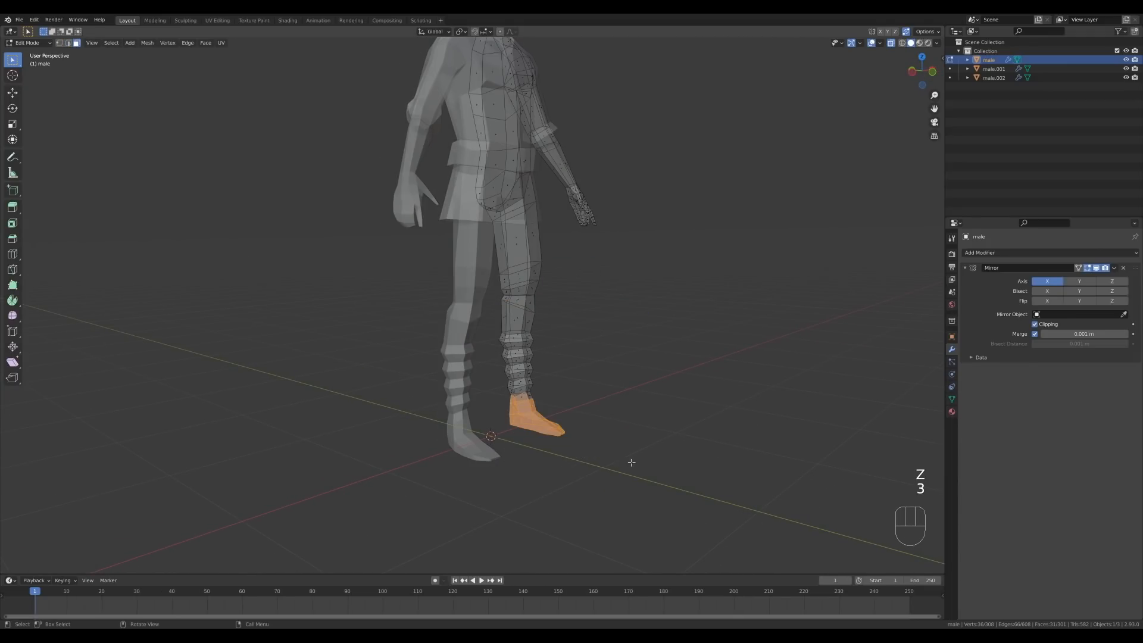
pyautogui.moveTo(631, 462); pyautogui.dragTo(515, 387, button='middle')
pyautogui.hotkey('alt', 'z')
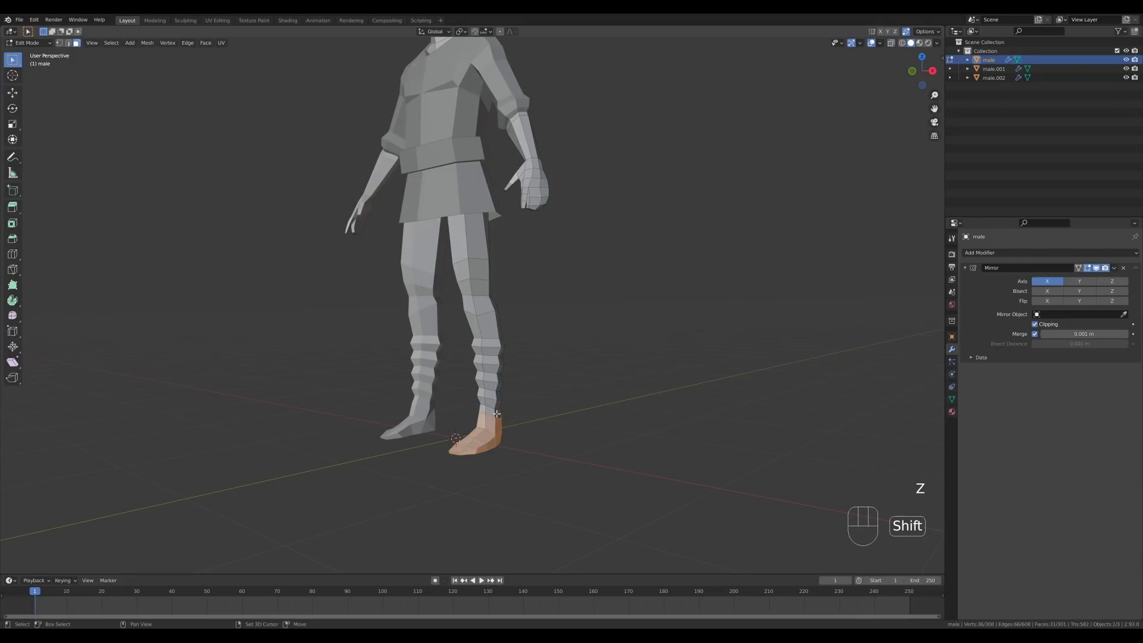
pyautogui.keyDown('shift'); pyautogui.click(498, 413); pyautogui.keyUp('shift')
pyautogui.keyDown('shift'); pyautogui.click(491, 411); pyautogui.keyUp('shift')
pyautogui.keyDown('shift'); pyautogui.click(483, 411); pyautogui.keyUp('shift')
pyautogui.moveTo(538, 431); pyautogui.dragTo(610, 438, button='middle')
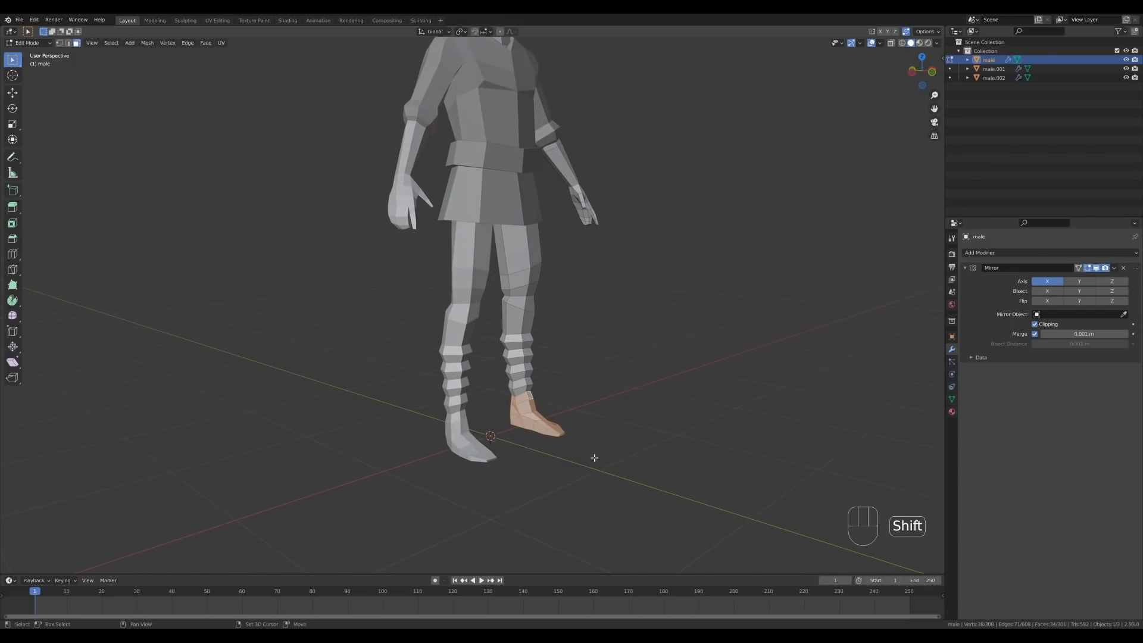
pyautogui.hotkey('shift', 'd')
pyautogui.rightClick(713, 384)
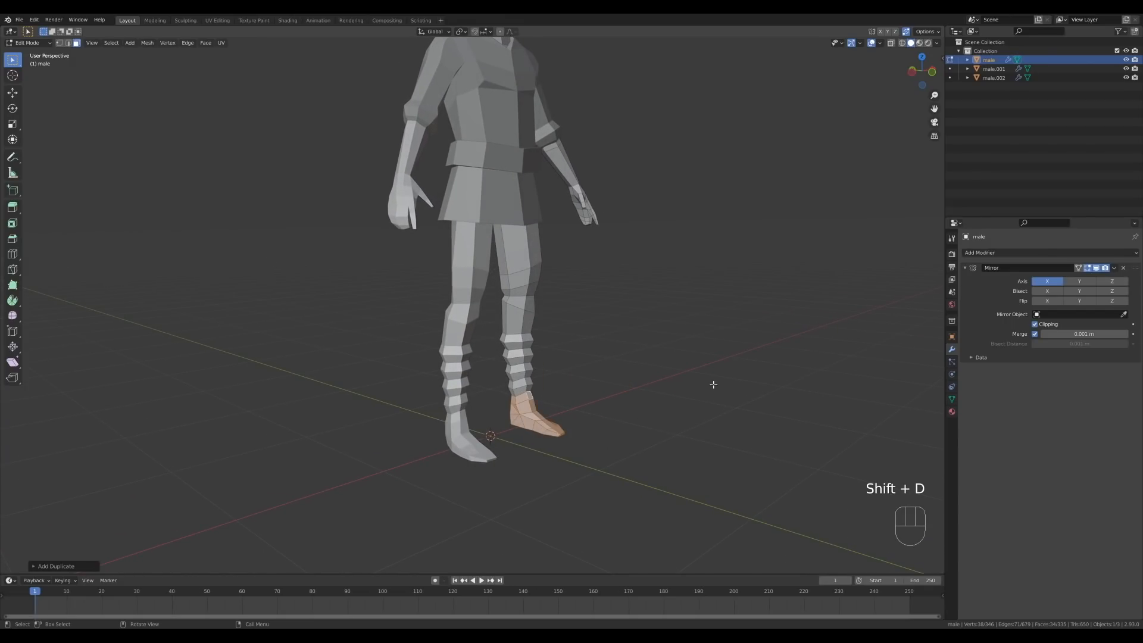
pyautogui.press('p')
pyautogui.click(712, 385)
pyautogui.press('Tab')
# - Fatten the whole separated foot mesh outward along its normals by about 0.04 m to form a shoe
pyautogui.click(558, 433)
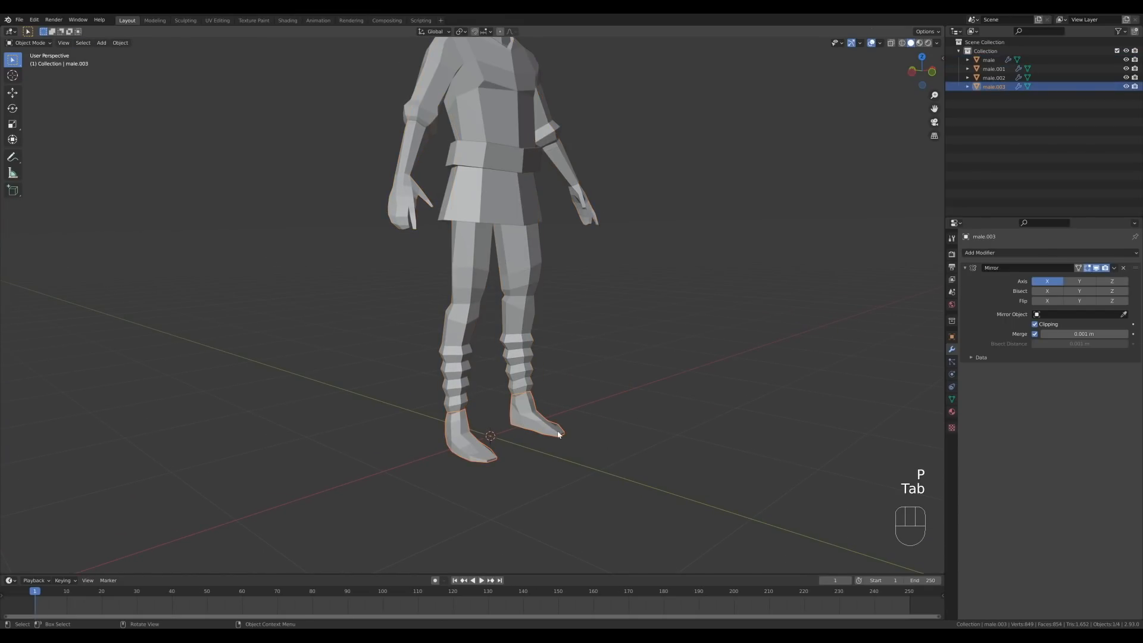
pyautogui.press('Tab')
pyautogui.press('a')
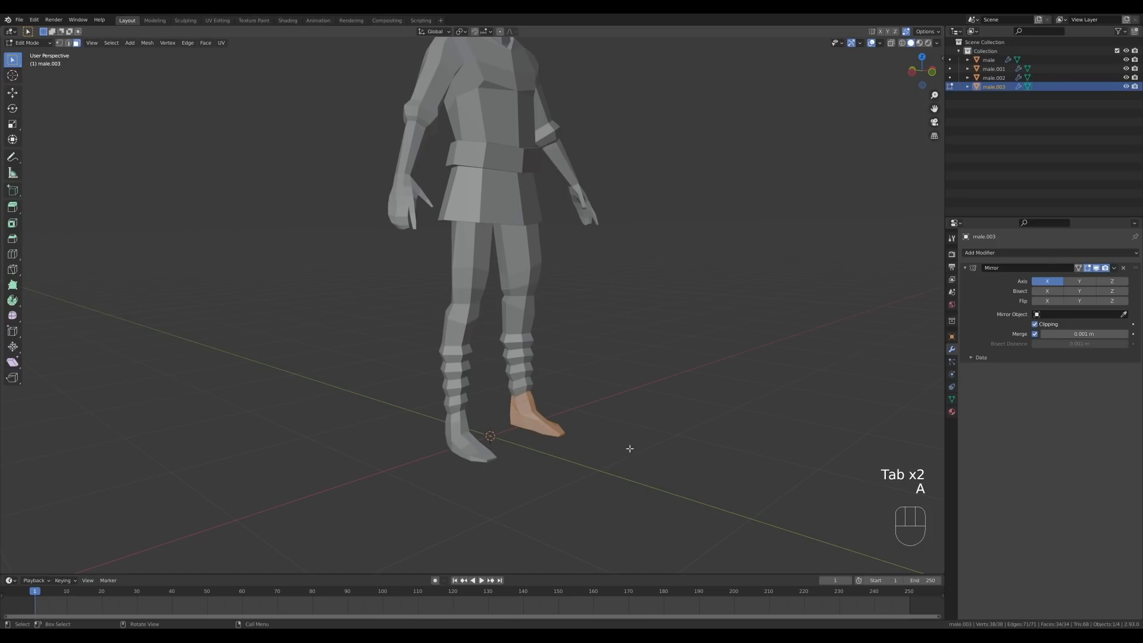
pyautogui.hotkey('alt', 's')
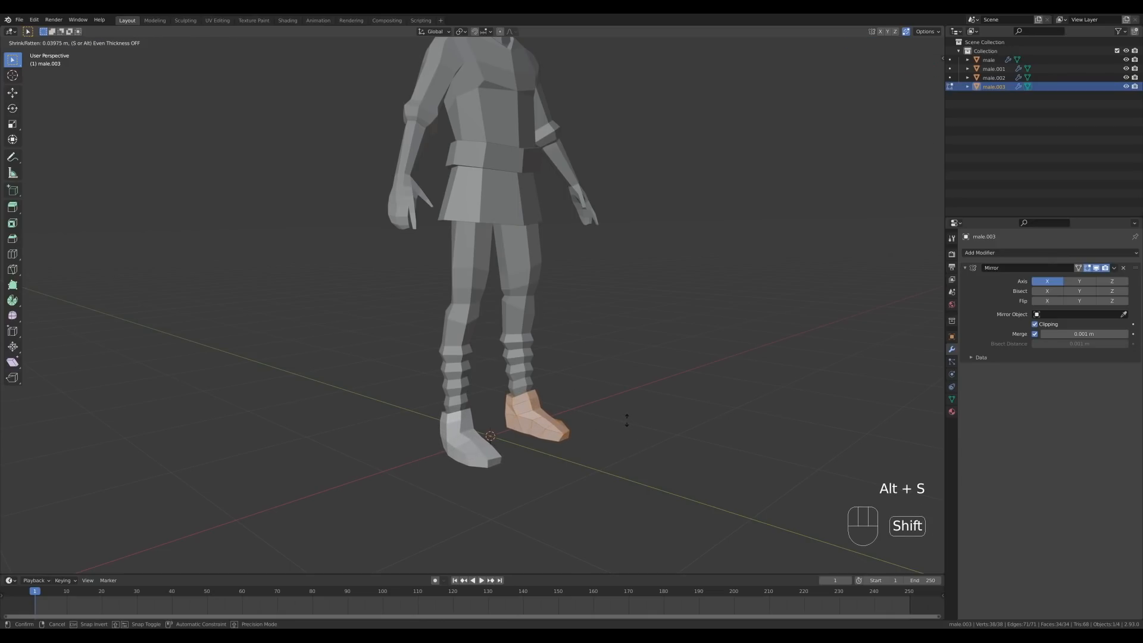
pyautogui.click(624, 423)
# - Fill the open edge loop at the top of the shoe with a face
pyautogui.moveTo(623, 423); pyautogui.dragTo(562, 496, button='middle')
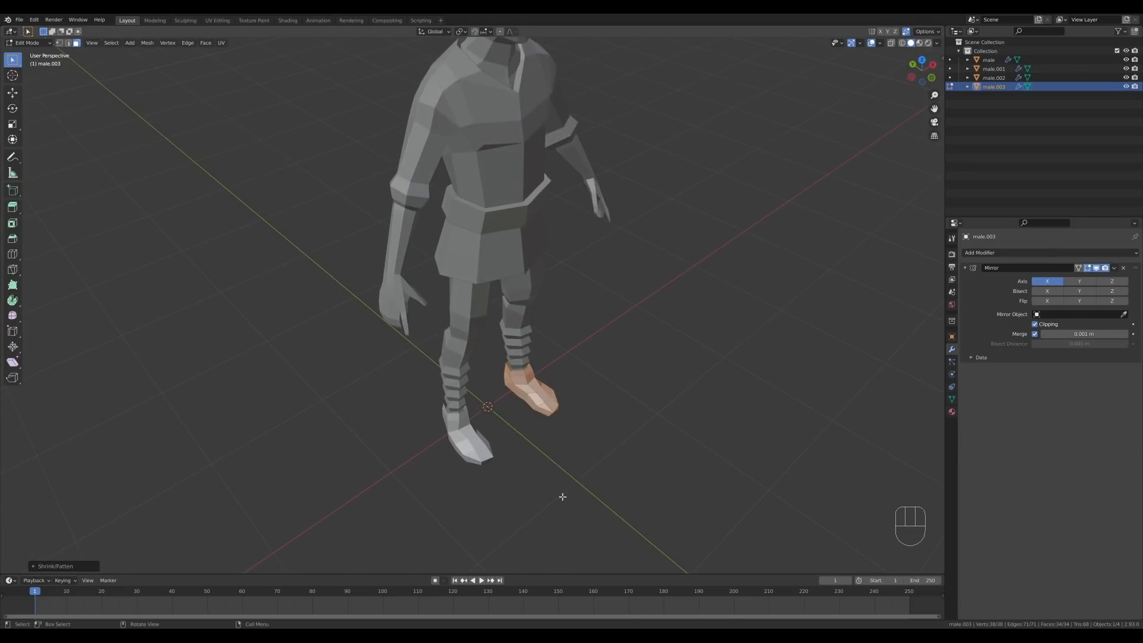
pyautogui.scroll(5, 562, 497)
pyautogui.press('2')
pyautogui.keyDown('alt'); pyautogui.click(616, 476); pyautogui.keyUp('alt')
pyautogui.press('f')
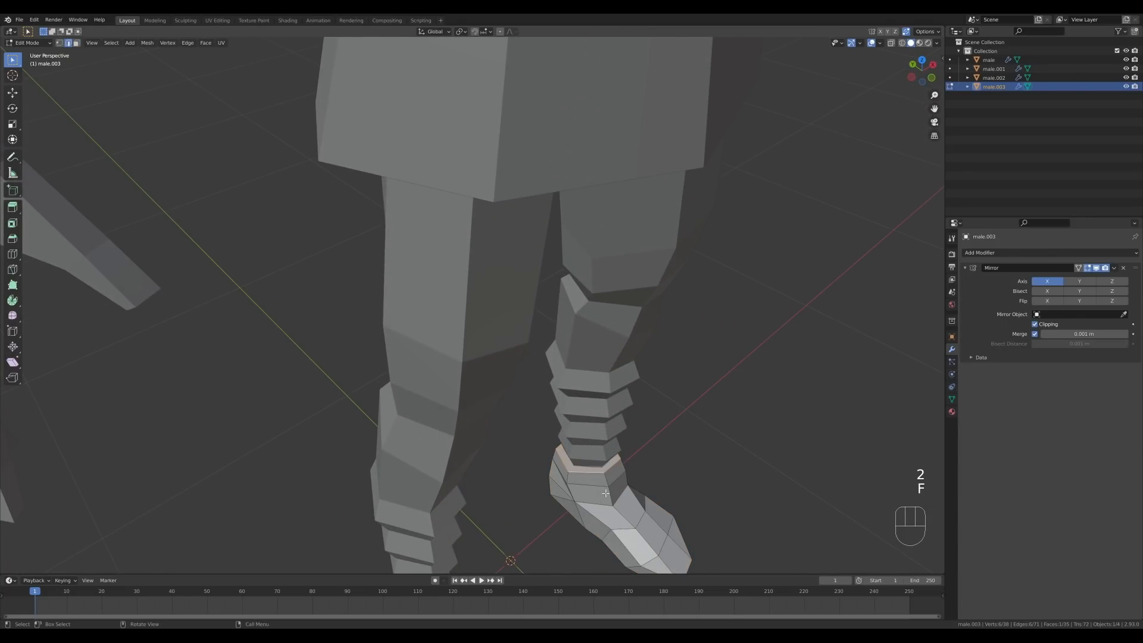
pyautogui.press('Tab')
# - Add one centred loop cut around the body mesh's upper thigh, below the tunic hem
pyautogui.scroll(-8, 728, 459)
pyautogui.moveTo(585, 396); pyautogui.dragTo(609, 401, button='middle')
pyautogui.scroll(-4, 608, 397)
pyautogui.keyDown('shift'); pyautogui.moveTo(594, 343); pyautogui.dragTo(506, 373, button='middle'); pyautogui.keyUp('shift')
pyautogui.click(593, 385)
pyautogui.scroll(5, 523, 429)
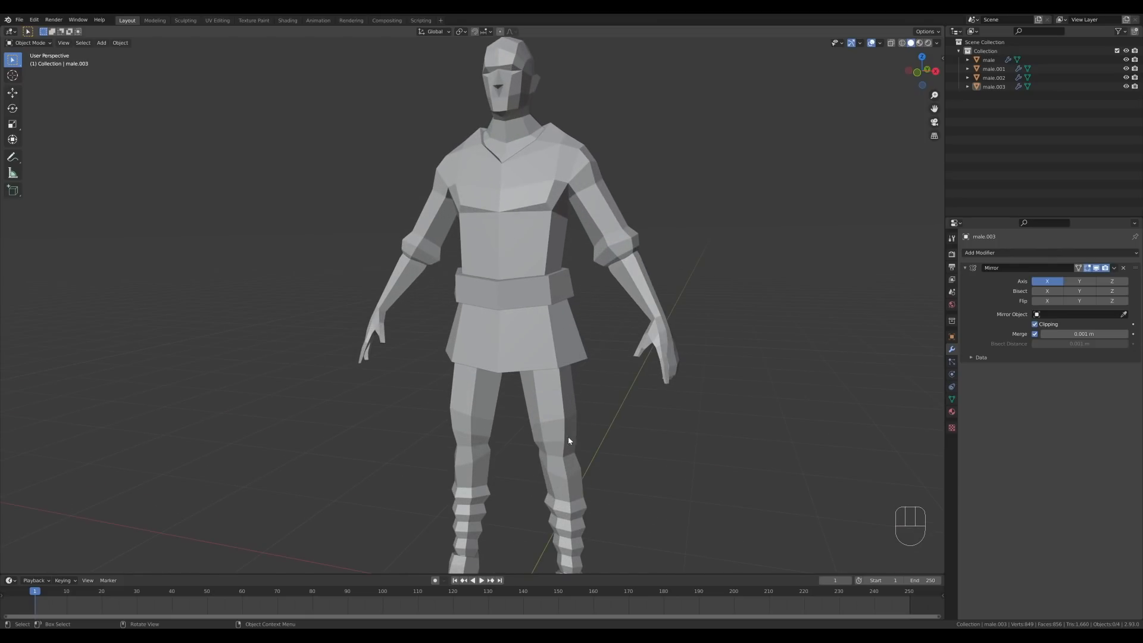
pyautogui.click(557, 442)
pyautogui.press('Tab')
pyautogui.scroll(-4, 619, 452)
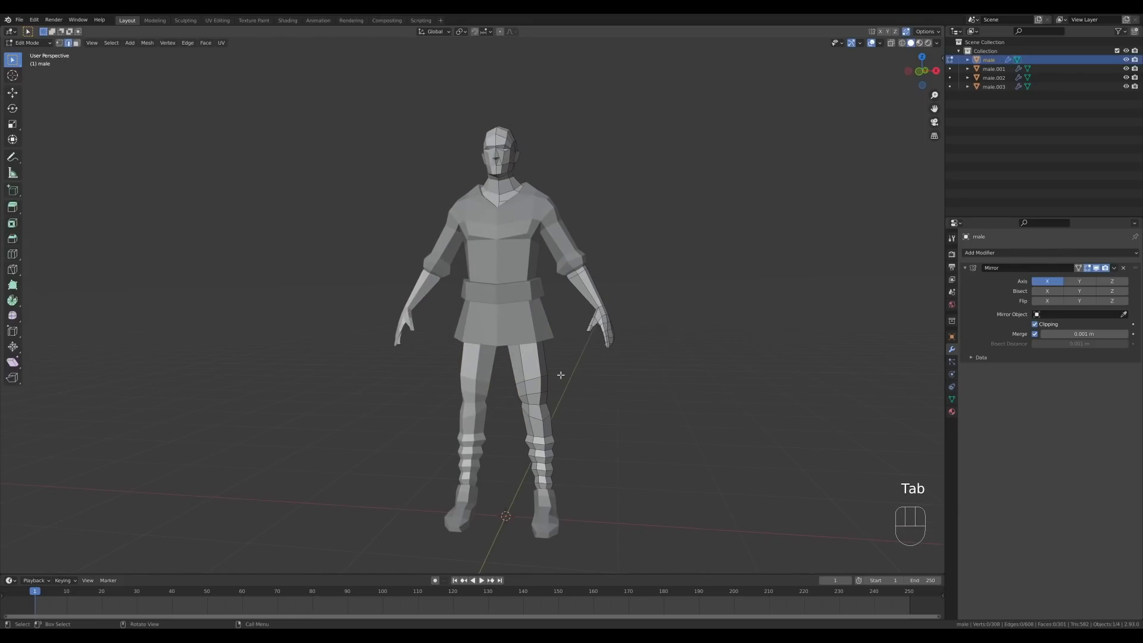
pyautogui.hotkey('ctrl', 'r')
pyautogui.click(544, 359)
pyautogui.rightClick(544, 367)
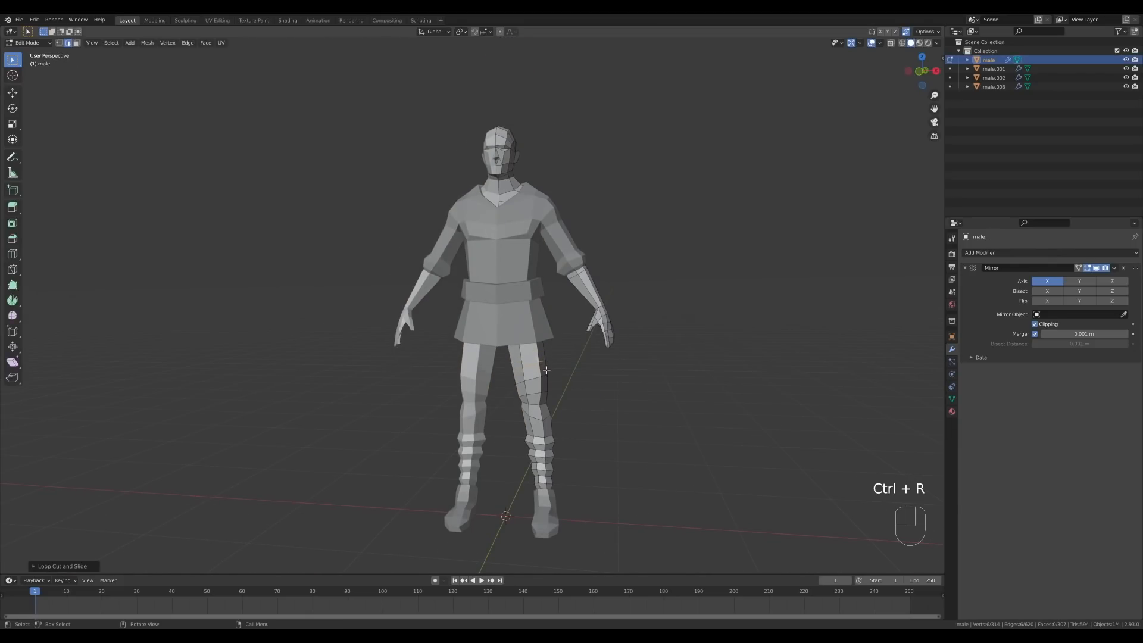
# - Bevel the new thigh loop into two loops and scale one of them up by about 1.1
pyautogui.hotkey('ctrl', 'b')
pyautogui.press('2')
pyautogui.click(574, 377)
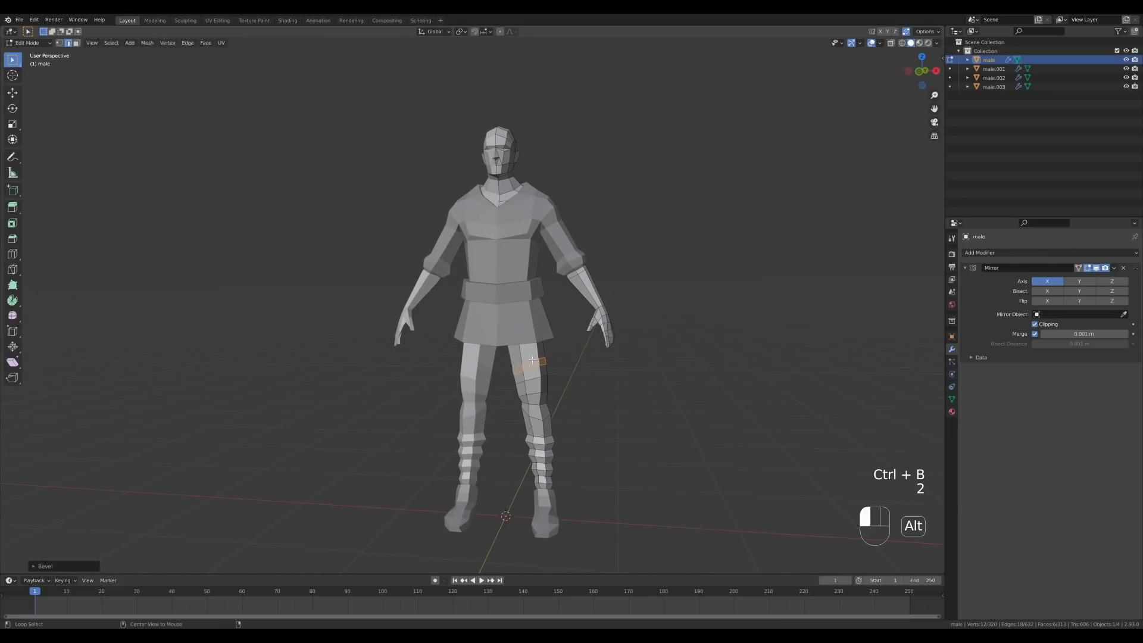
pyautogui.press('s')
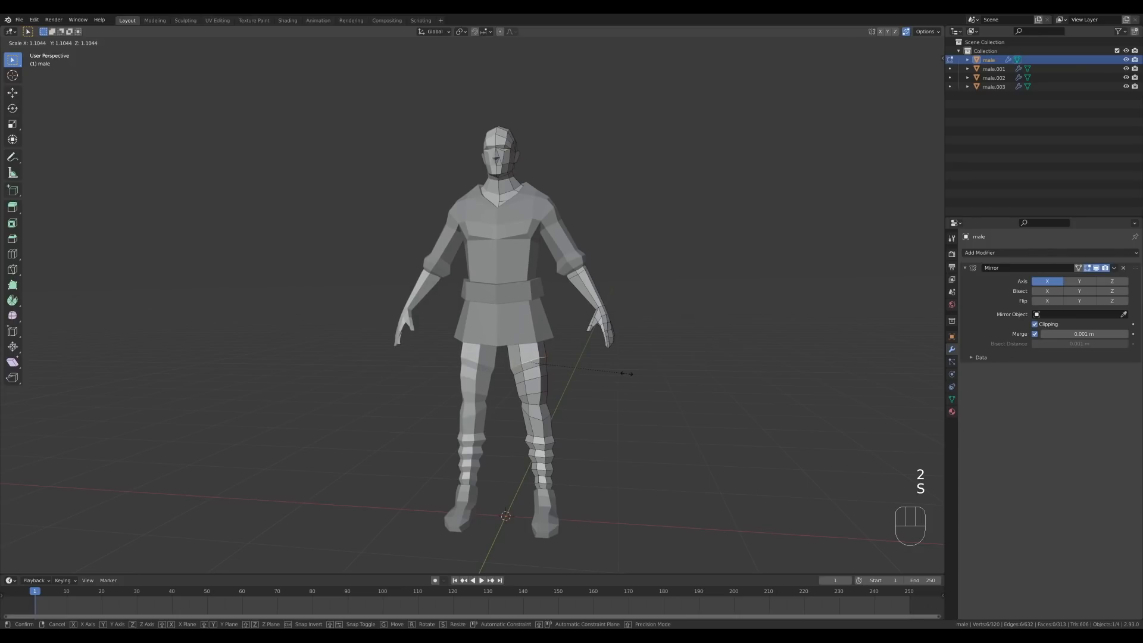
pyautogui.click(625, 373)
# - Add another centred loop cut around the thigh close to the tunic hem and scale it to about 0.96
pyautogui.hotkey('ctrl', 'r')
pyautogui.click(545, 351)
pyautogui.rightClick(554, 354)
pyautogui.press('s')
pyautogui.click(708, 374)
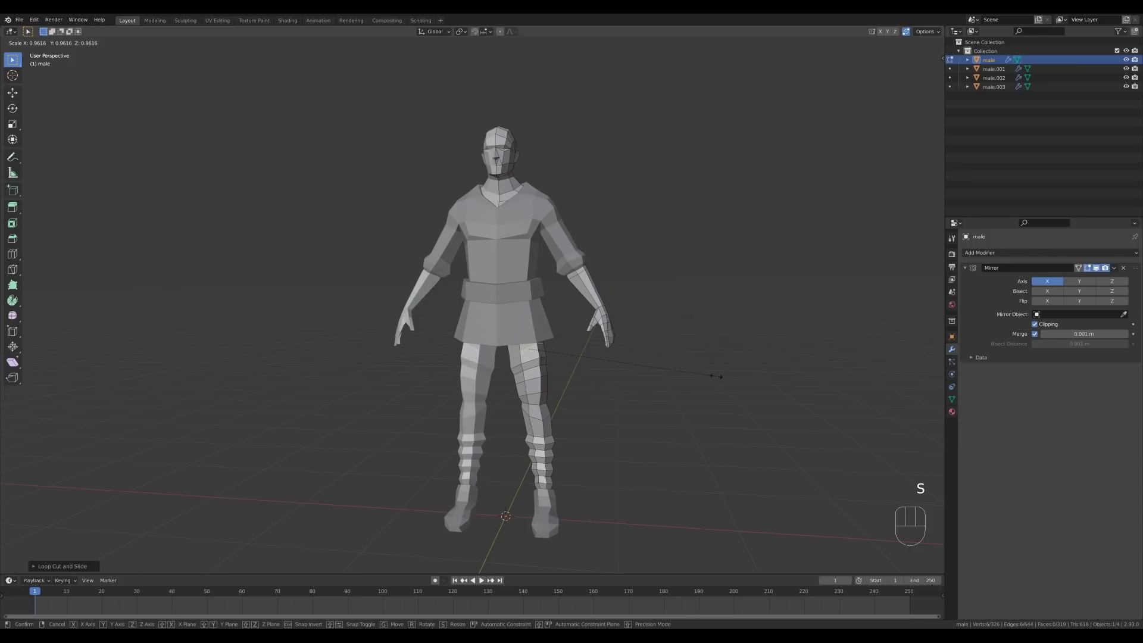
pyautogui.press('Tab')
pyautogui.moveTo(708, 375); pyautogui.dragTo(610, 434, button='middle')
pyautogui.scroll(-2, 610, 434)
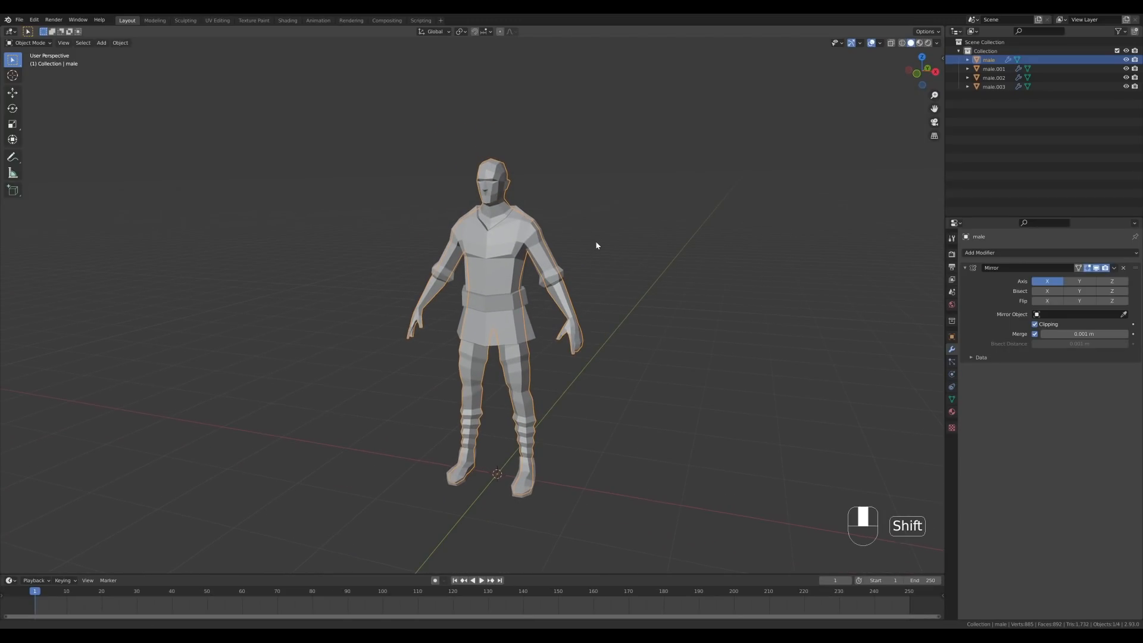
# - Select the faces covering the top, side and back of the body mesh's skull
pyautogui.keyDown('shift'); pyautogui.moveTo(597, 244); pyautogui.dragTo(536, 220, button='middle'); pyautogui.keyUp('shift')
pyautogui.press('Tab')
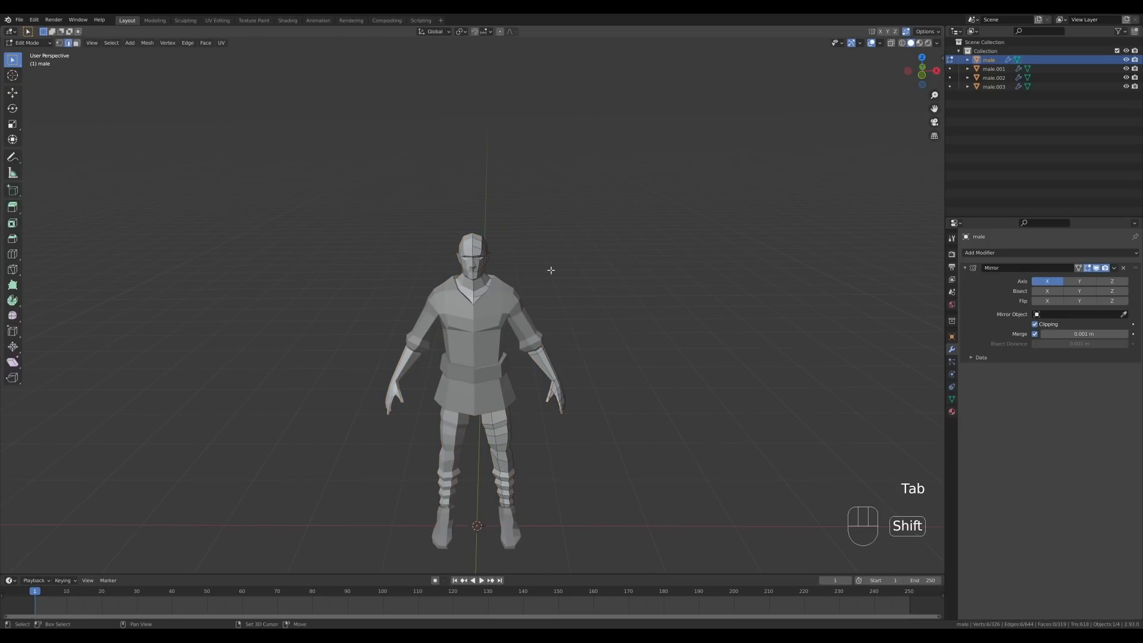
pyautogui.keyDown('shift'); pyautogui.moveTo(551, 265); pyautogui.dragTo(625, 269, button='middle'); pyautogui.keyUp('shift')
pyautogui.scroll(4, 504, 272)
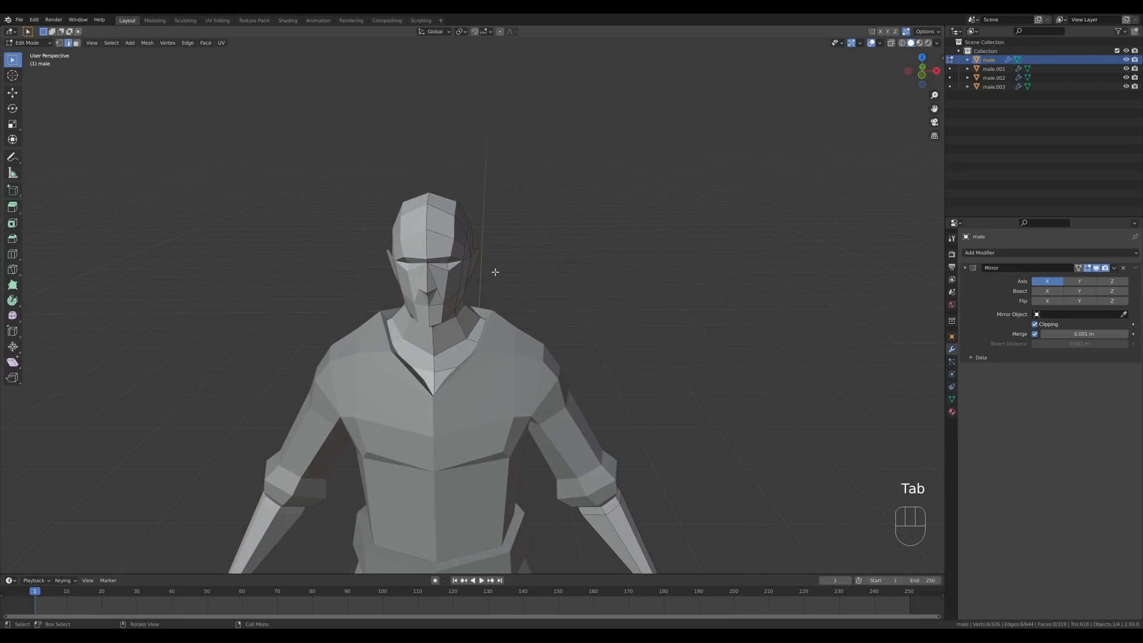
pyautogui.press('3')
pyautogui.moveTo(421, 190); pyautogui.dragTo(475, 249)
pyautogui.moveTo(634, 249); pyautogui.dragTo(473, 245, button='middle')
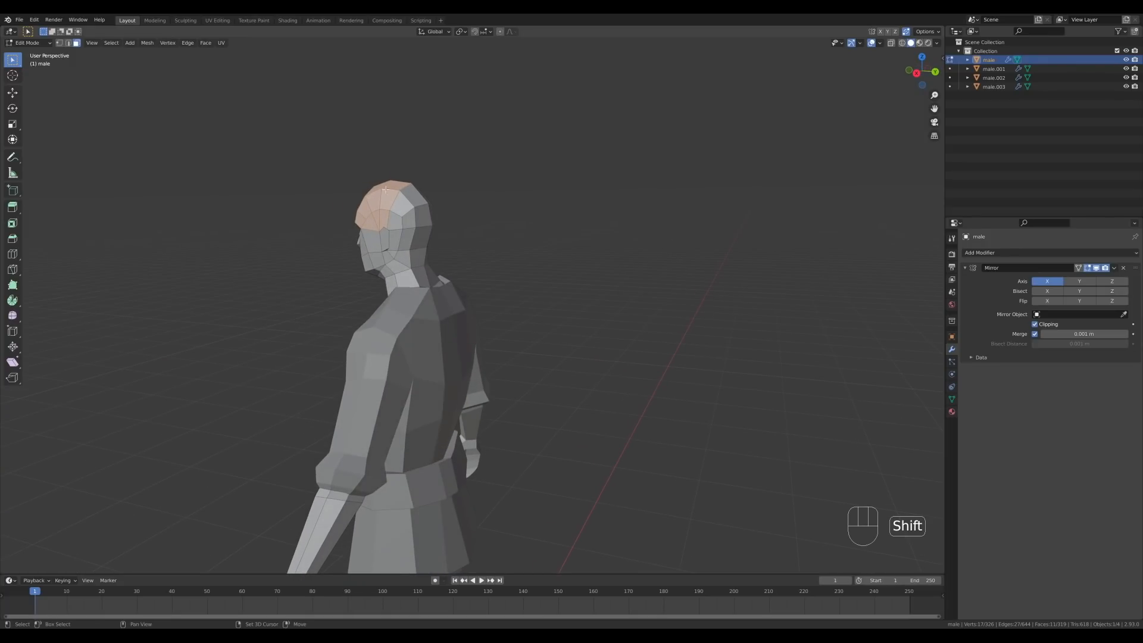
pyautogui.keyDown('shift'); pyautogui.moveTo(411, 186); pyautogui.dragTo(467, 225); pyautogui.keyUp('shift')
pyautogui.moveTo(358, 270); pyautogui.dragTo(415, 275, button='middle')
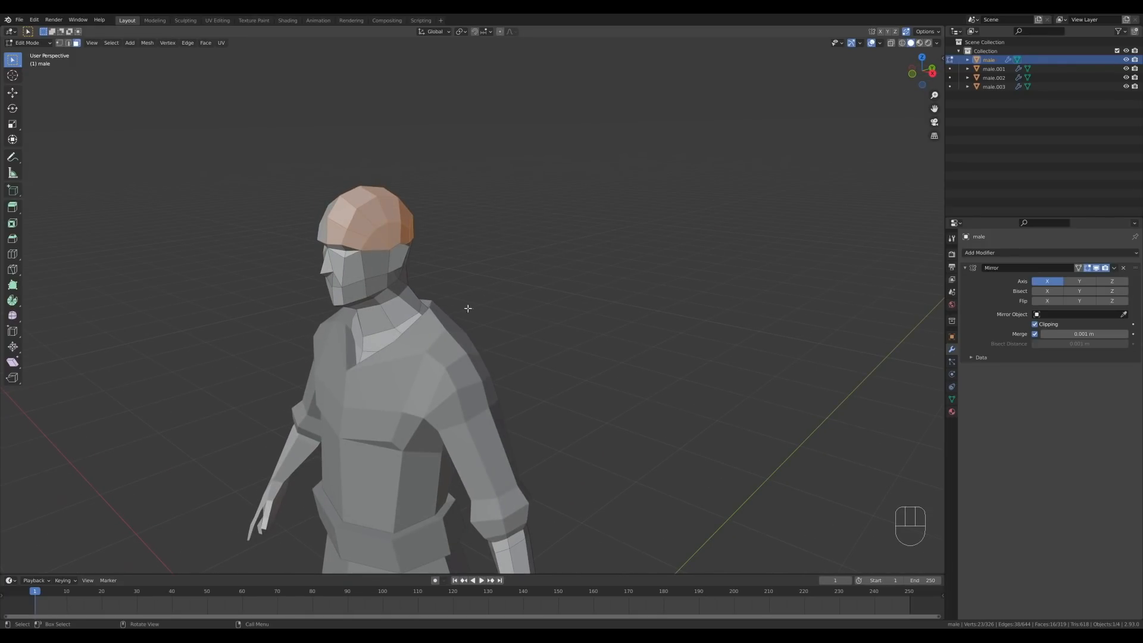
pyautogui.moveTo(467, 309); pyautogui.dragTo(500, 309, button='middle')
# - Duplicate the selected skull faces in place and separate them into their own object
pyautogui.hotkey('shift', 'd')
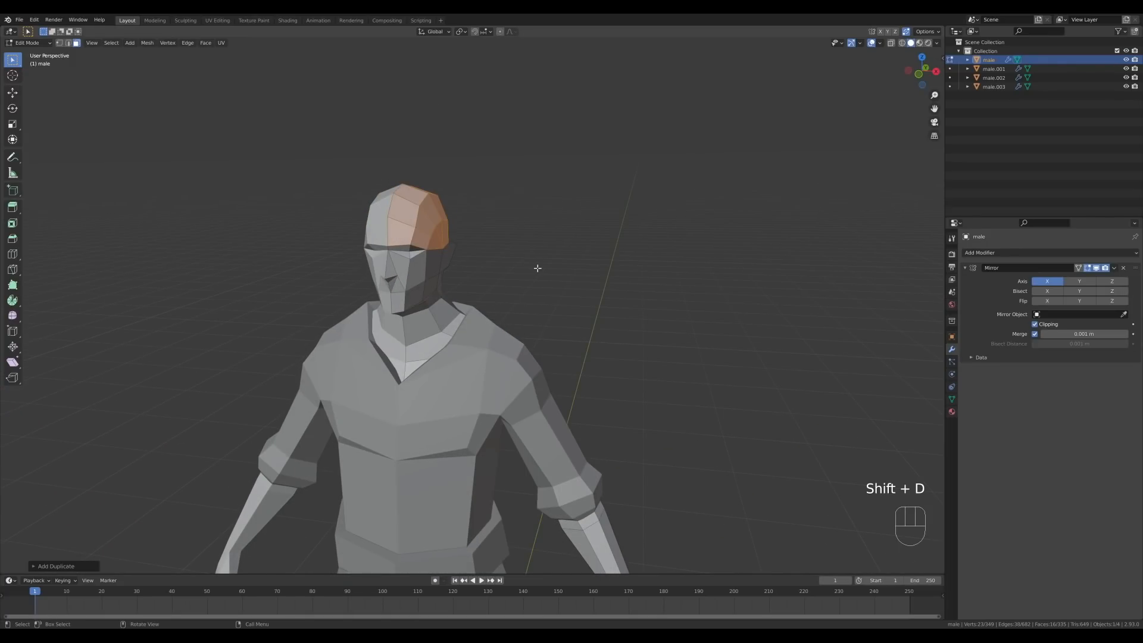
pyautogui.press('p')
pyautogui.click(538, 269)
pyautogui.press('Tab')
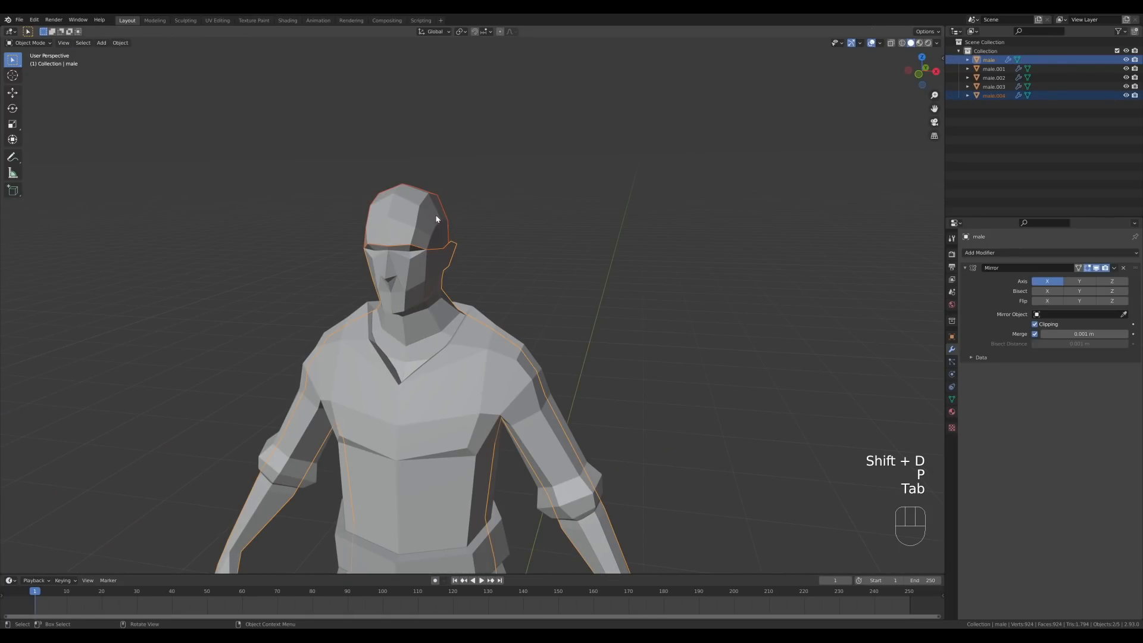
# - Apply the Mirror modifier on the separated hair cap and open its mesh for editing
pyautogui.click(439, 238)
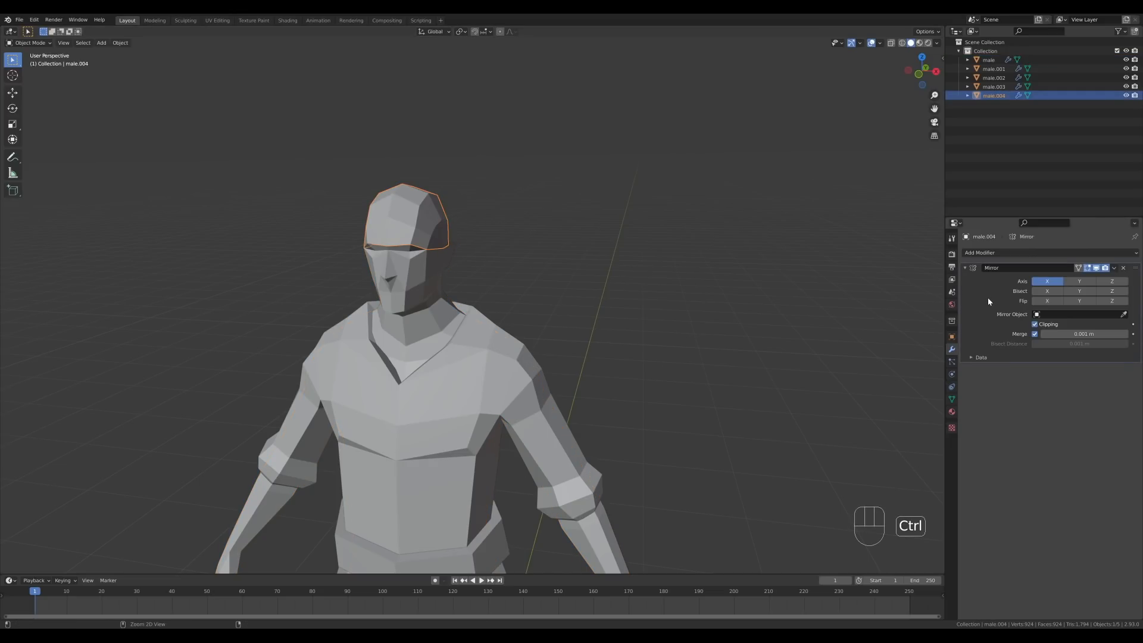
pyautogui.hotkey('ctrl', 'a')
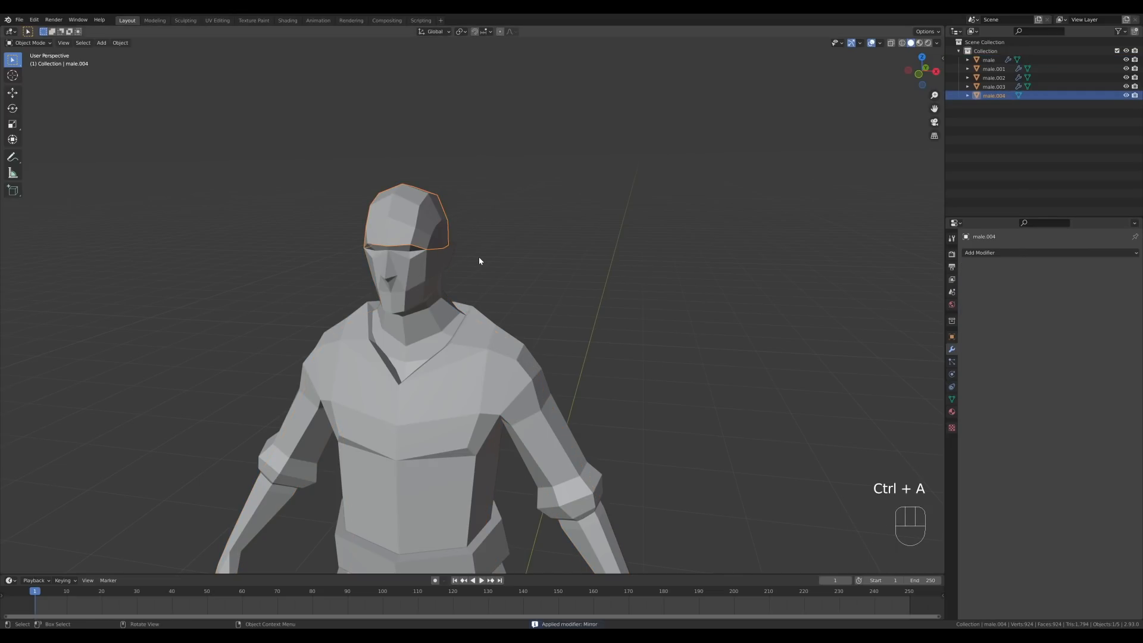
pyautogui.press('Tab')
# - Add one front-to-back loop cut to the hair cap beside the centre line, on the character's right side
pyautogui.moveTo(507, 255); pyautogui.dragTo(520, 252, button='middle')
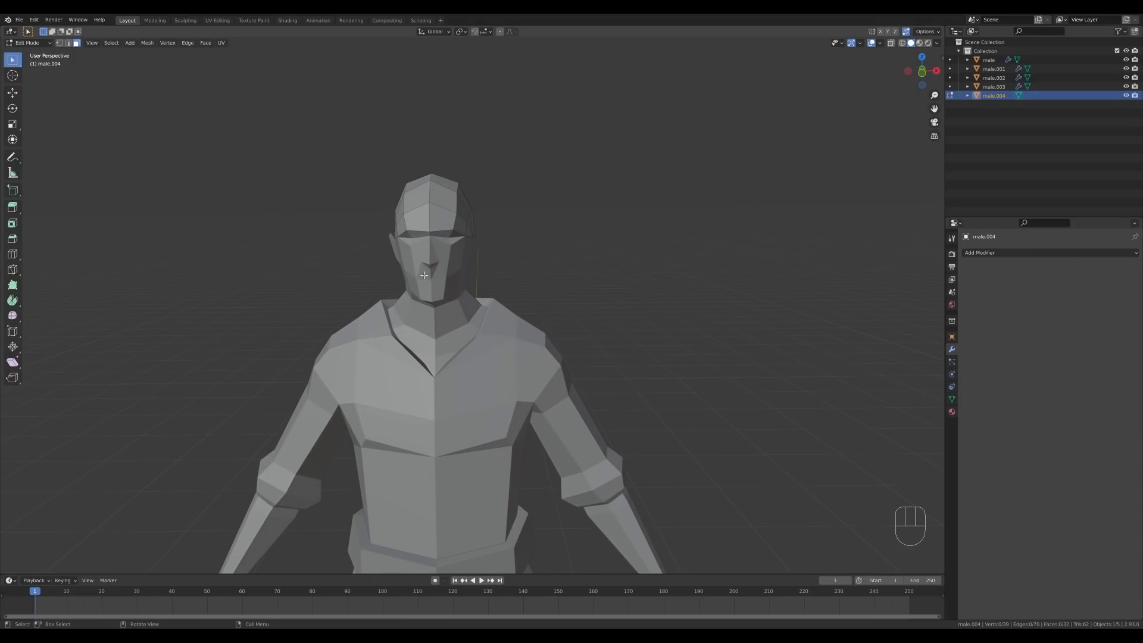
pyautogui.hotkey('ctrl', 'r')
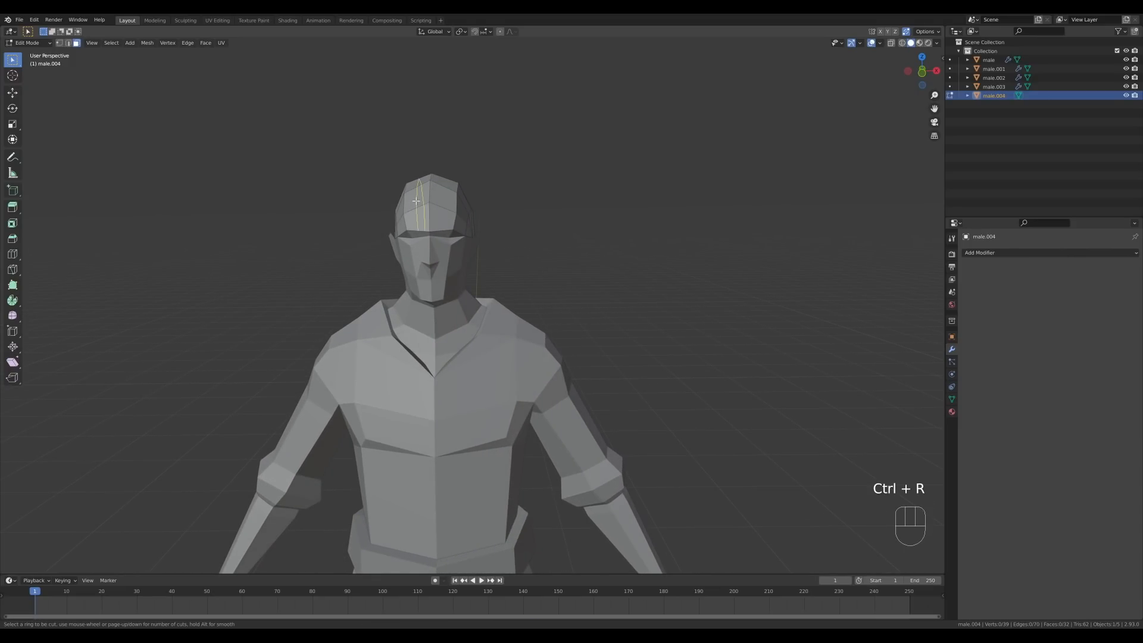
pyautogui.click(422, 204)
pyautogui.click(424, 204)
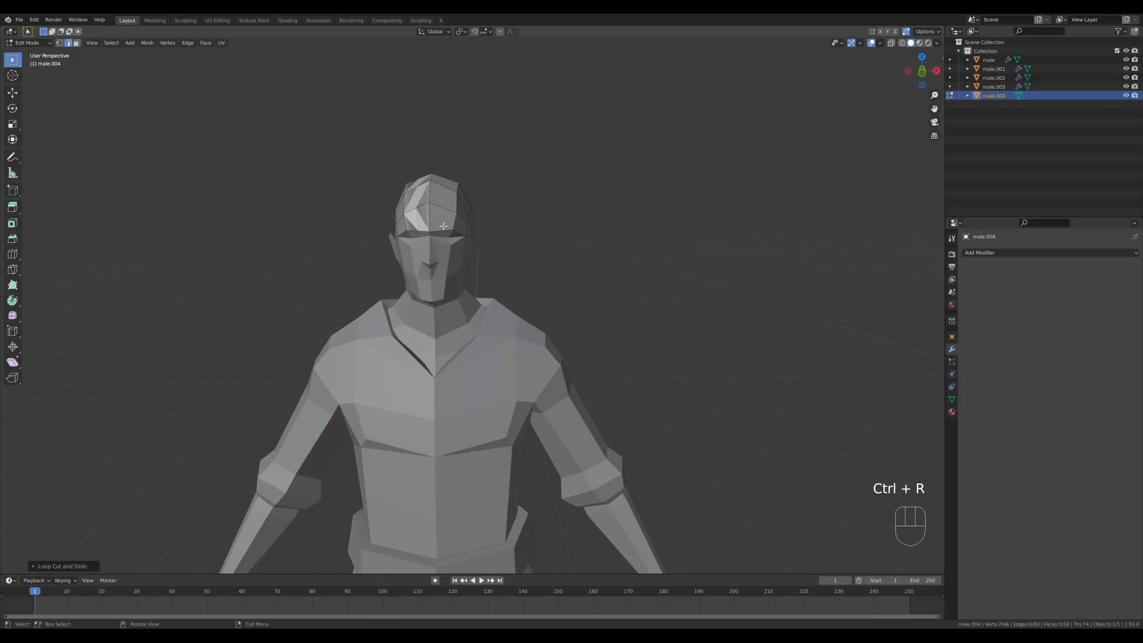
# - Knife a diagonal cut across the hair cap's forehead from the new loop down to the character's left temple
pyautogui.press('k')
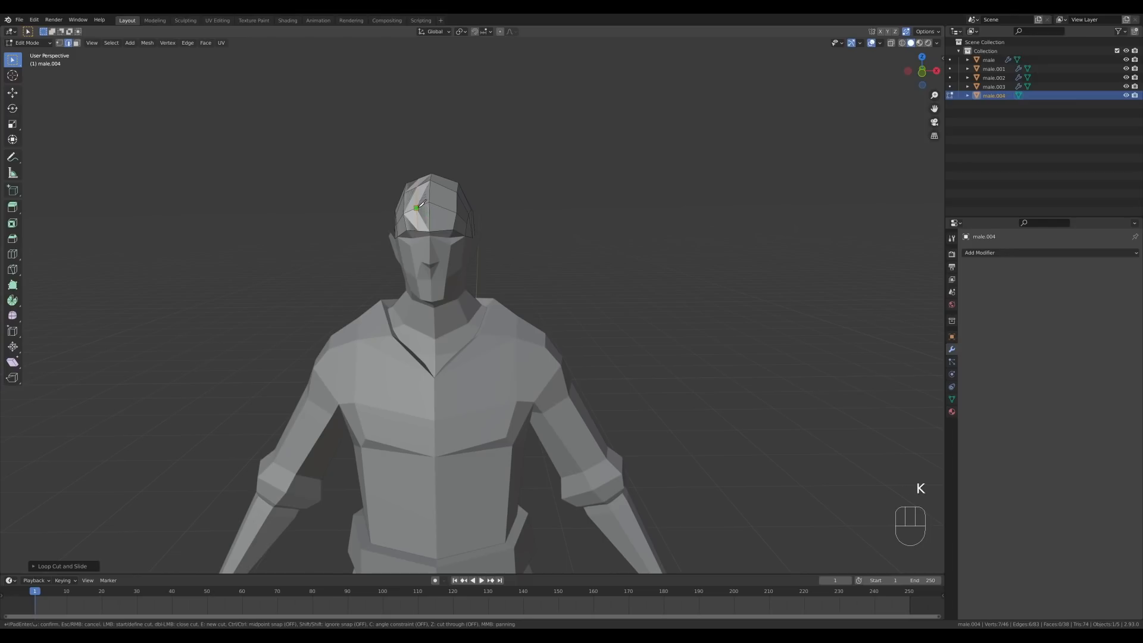
pyautogui.click(429, 218)
pyautogui.click(454, 229)
pyautogui.press('Return')
# - Delete the hair cap faces below the diagonal cut on the forehead
pyautogui.press('3')
pyautogui.keyDown('shift'); pyautogui.click(440, 225); pyautogui.keyUp('shift')
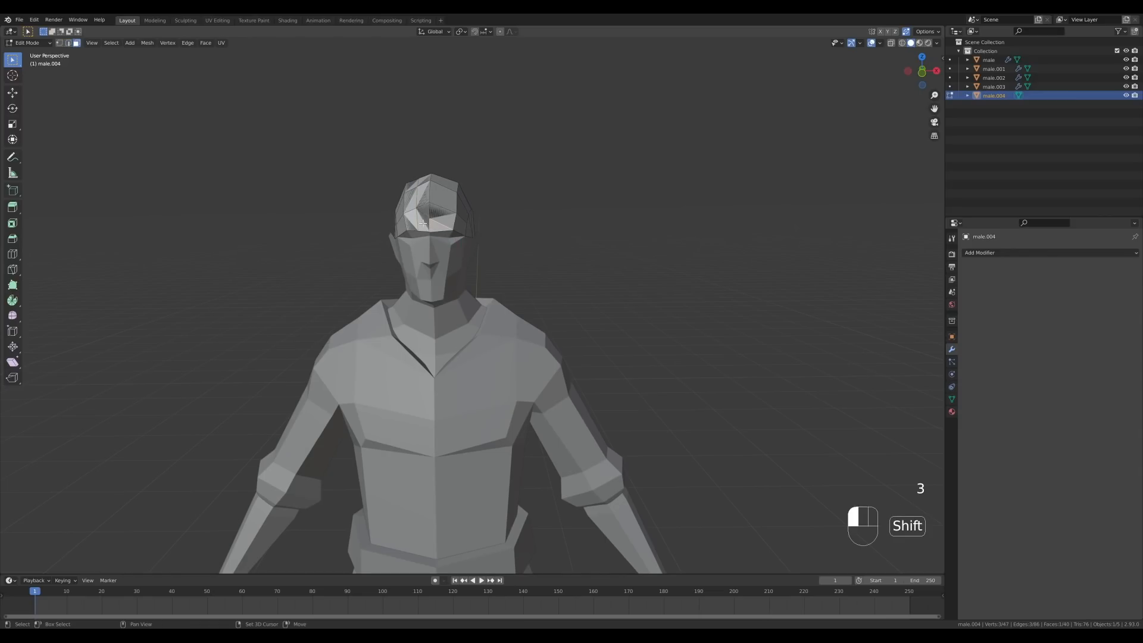
pyautogui.press('x')
pyautogui.click(419, 227)
pyautogui.moveTo(543, 287); pyautogui.dragTo(497, 226, button='middle')
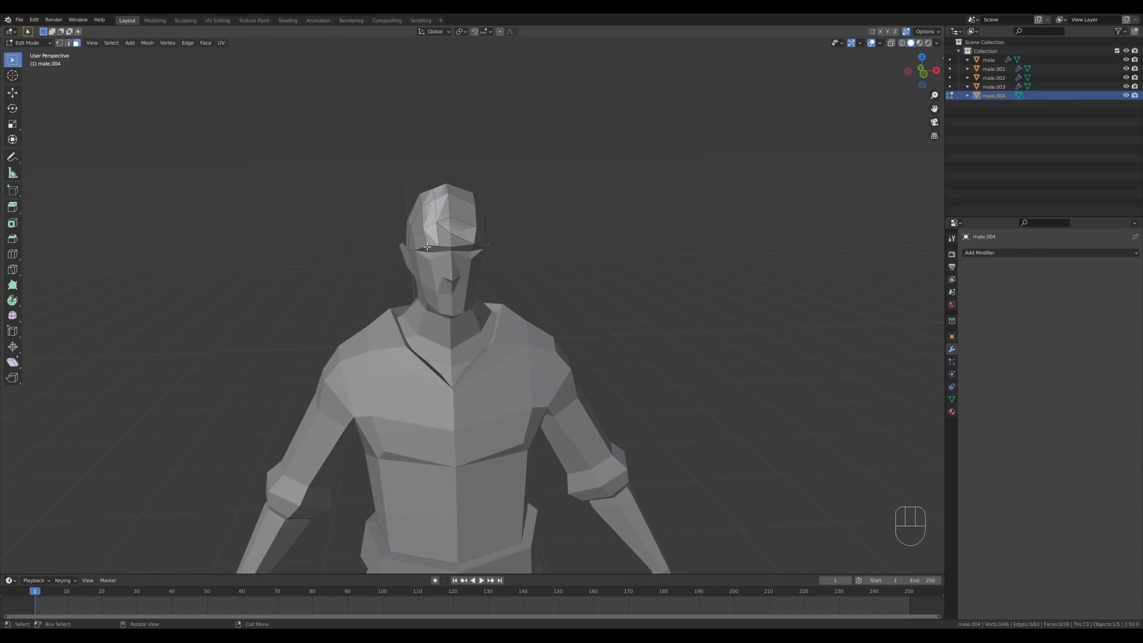
# - Knife a second cut from the parting point down to the brow on the character's right side
pyautogui.press('k')
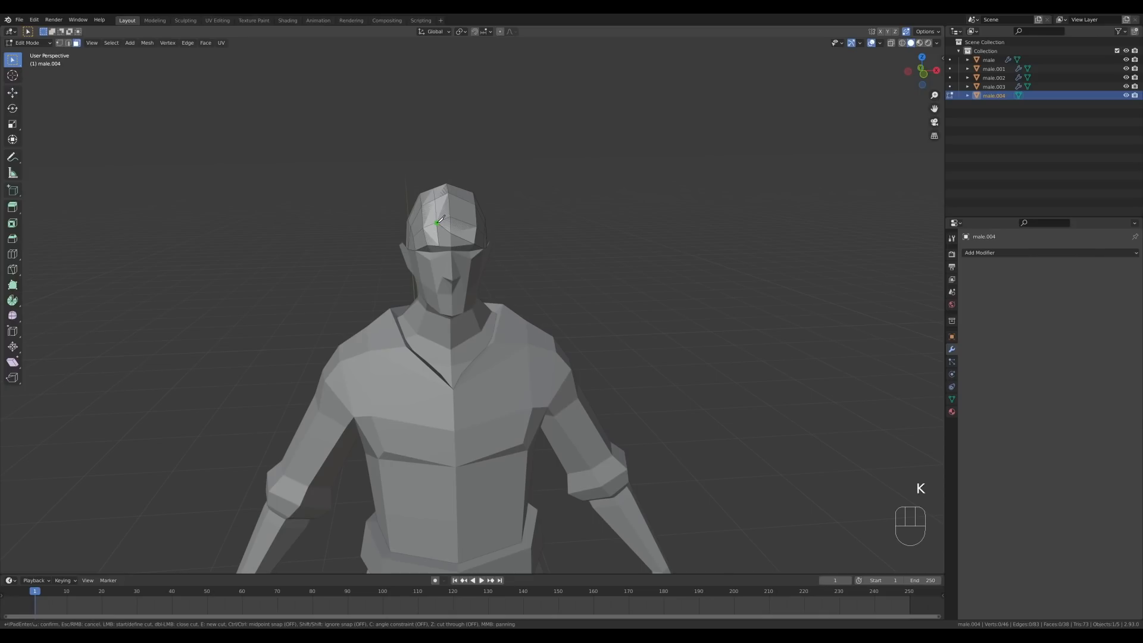
pyautogui.click(437, 222)
pyautogui.click(426, 240)
pyautogui.press('Return')
pyautogui.moveTo(490, 246); pyautogui.dragTo(480, 247, button='middle')
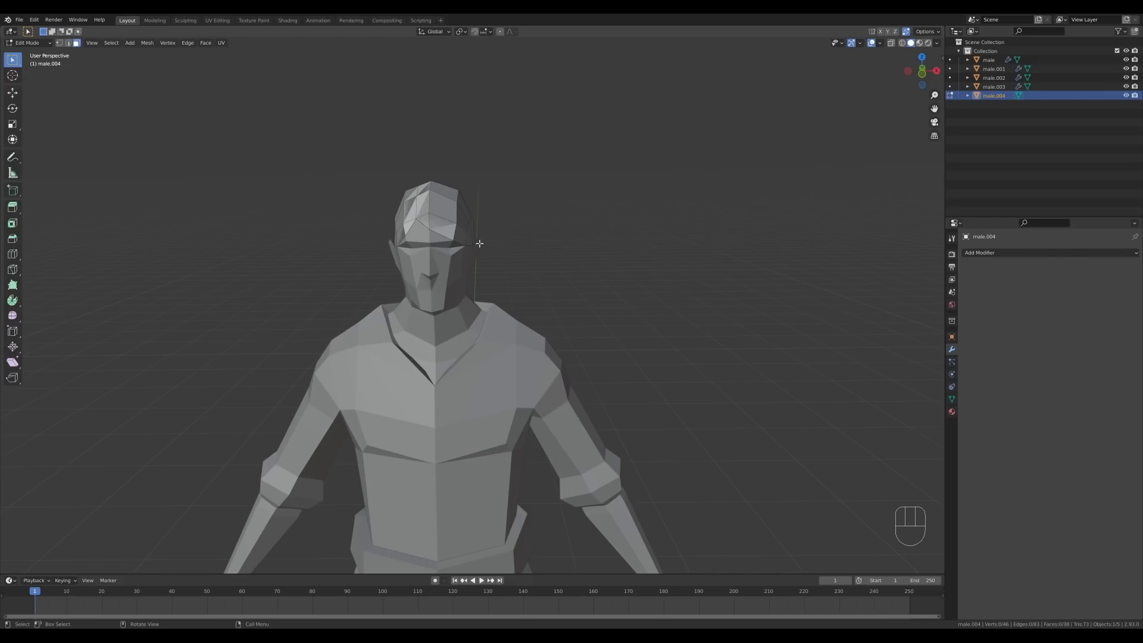
# - Extrude the hair cap's lower back edges, from one side to the other, about 0.14 m down along Z
pyautogui.moveTo(479, 243); pyautogui.dragTo(404, 296, button='middle')
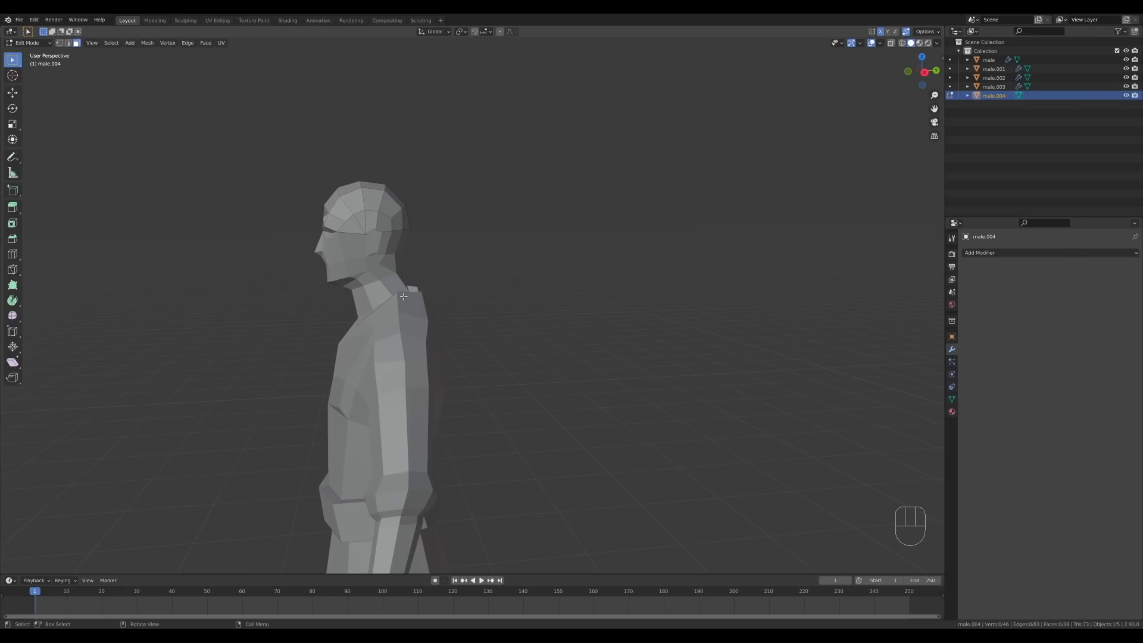
pyautogui.press('2')
pyautogui.keyDown('alt'); pyautogui.click(395, 232); pyautogui.keyUp('alt')
pyautogui.click(381, 236)
pyautogui.moveTo(433, 227); pyautogui.dragTo(545, 229, button='middle')
pyautogui.keyDown('ctrl'); pyautogui.click(575, 225); pyautogui.keyUp('ctrl')
pyautogui.moveTo(472, 258); pyautogui.dragTo(613, 245, button='middle')
pyautogui.press('e')
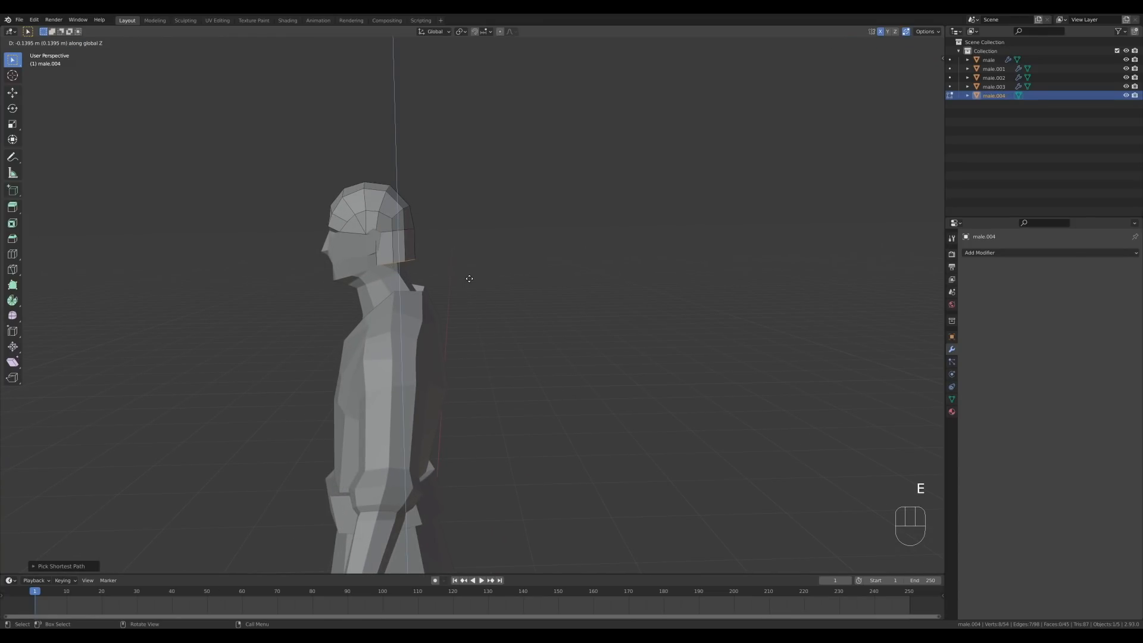
pyautogui.click(467, 281)
# - Scale the extruded nape edges to about 0.77 and shift them slightly along Y
pyautogui.press('s')
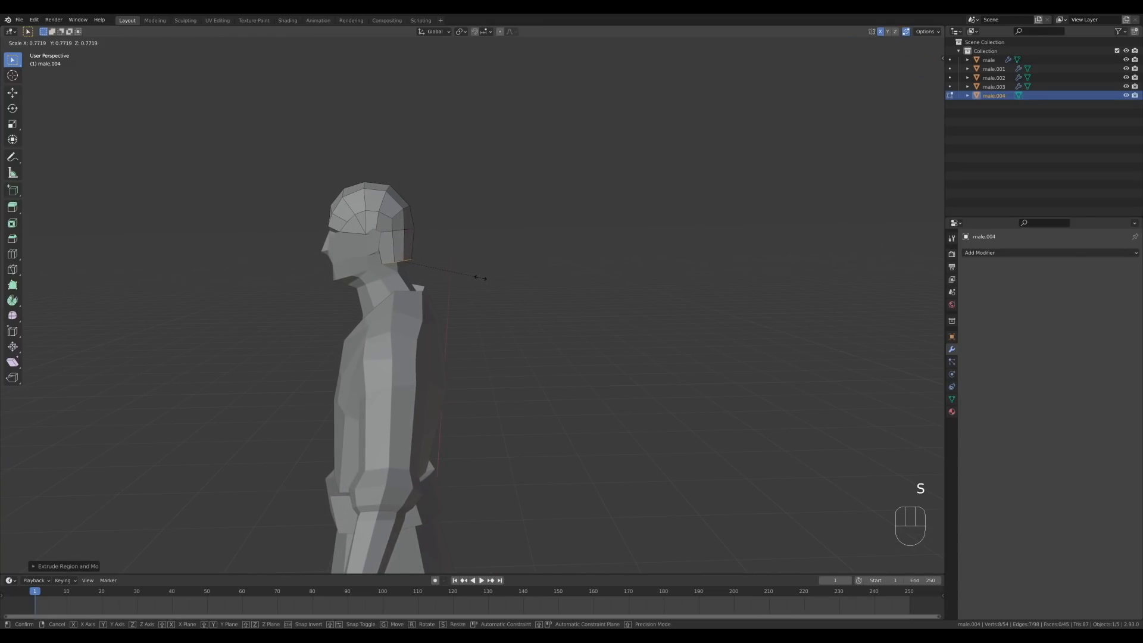
pyautogui.click(480, 276)
pyautogui.press('g')
pyautogui.press('y')
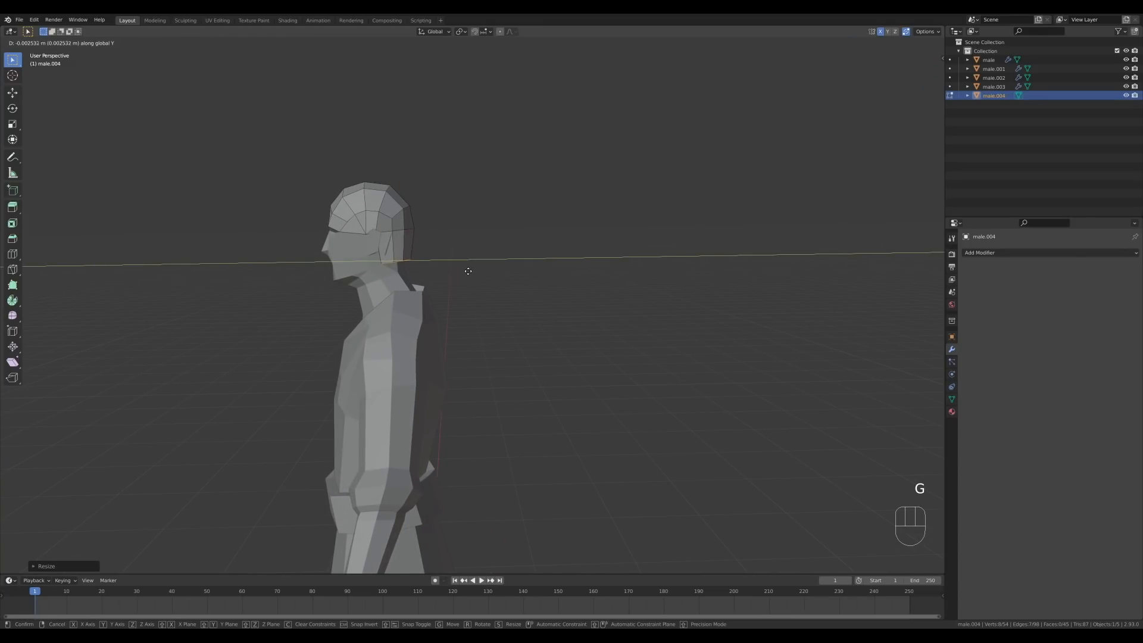
pyautogui.click(476, 270)
# - In the right side view, reposition the hair's lower side vertices to shape the hairline around the temple and ear
pyautogui.press('KP_3')
pyautogui.keyDown('shift'); pyautogui.moveTo(485, 272); pyautogui.dragTo(503, 271, button='middle'); pyautogui.keyUp('shift')
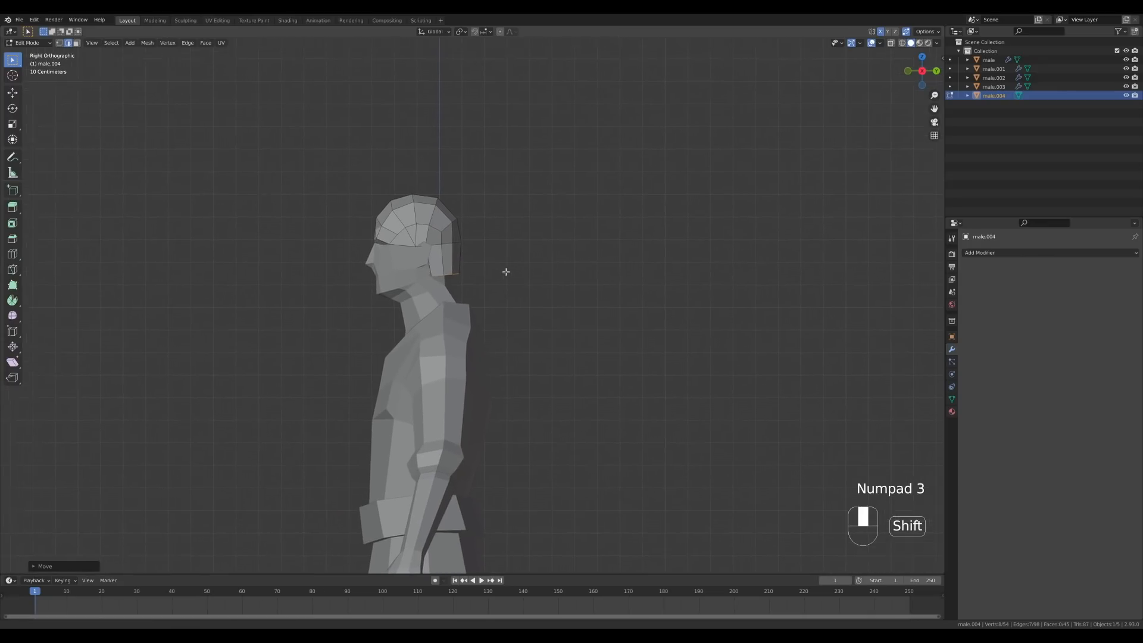
pyautogui.scroll(2, 443, 271)
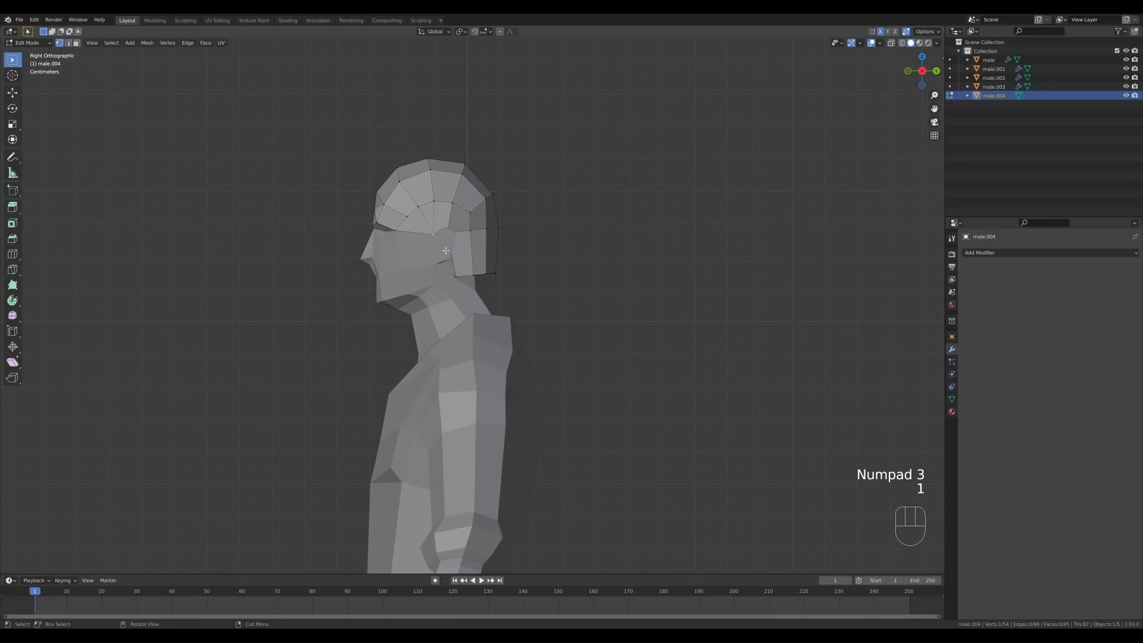
pyautogui.press('1')
pyautogui.click(440, 246)
pyautogui.press('g')
pyautogui.click(440, 247)
pyautogui.press('g')
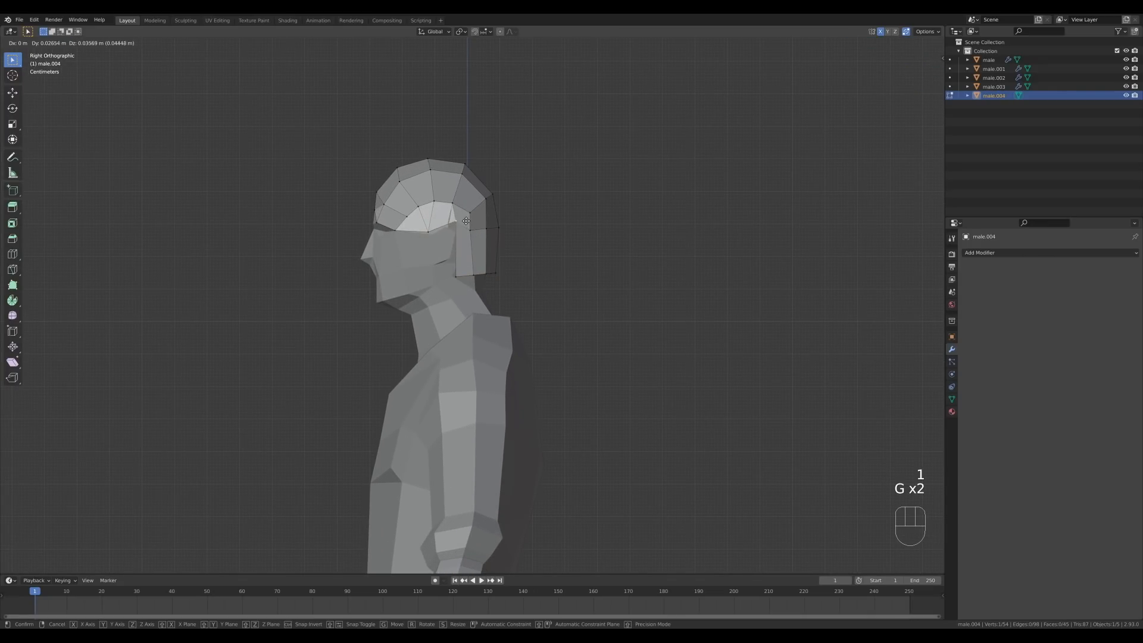
pyautogui.click(436, 230)
pyautogui.press('g')
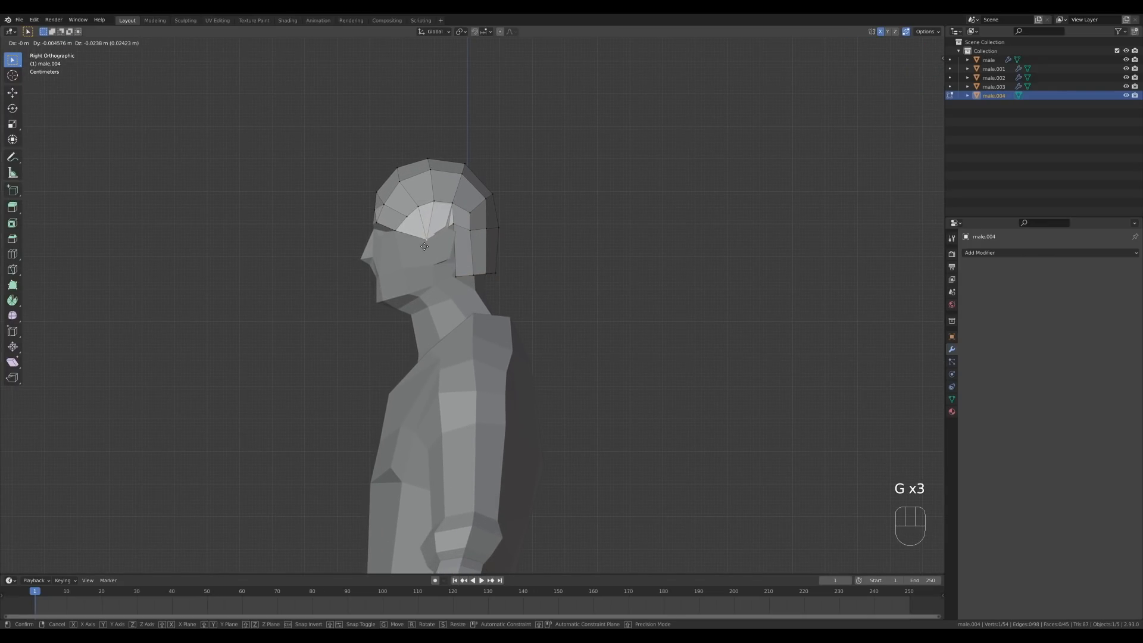
pyautogui.click(431, 237)
pyautogui.press('g')
pyautogui.click(451, 226)
# - Slide the lower corner vertices of the nape hair along their edges to taper the back of the hairline
pyautogui.click(456, 275)
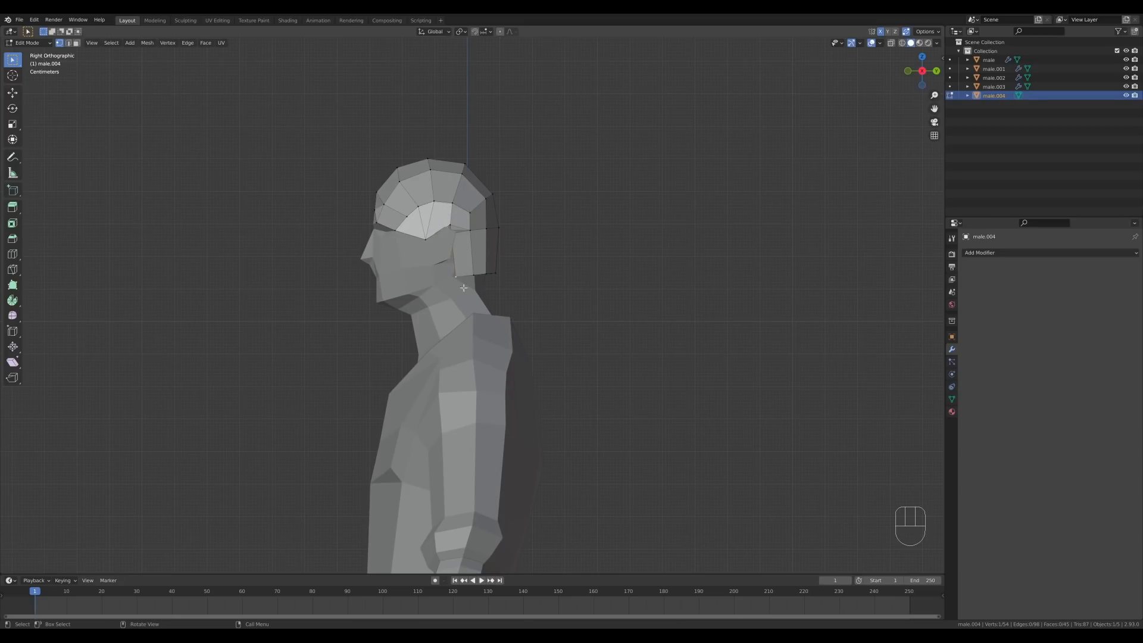
pyautogui.press('g')
pyautogui.click(475, 275)
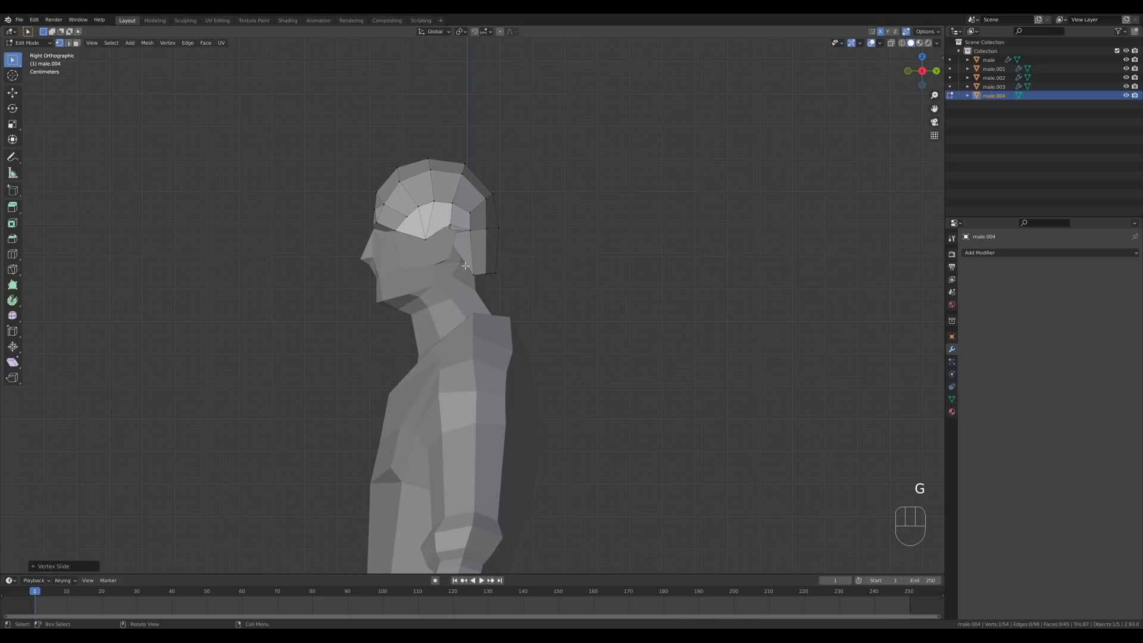
pyautogui.press('g')
pyautogui.click(469, 263)
pyautogui.press('g')
pyautogui.press('g')
pyautogui.moveTo(485, 266); pyautogui.dragTo(517, 256, button='middle')
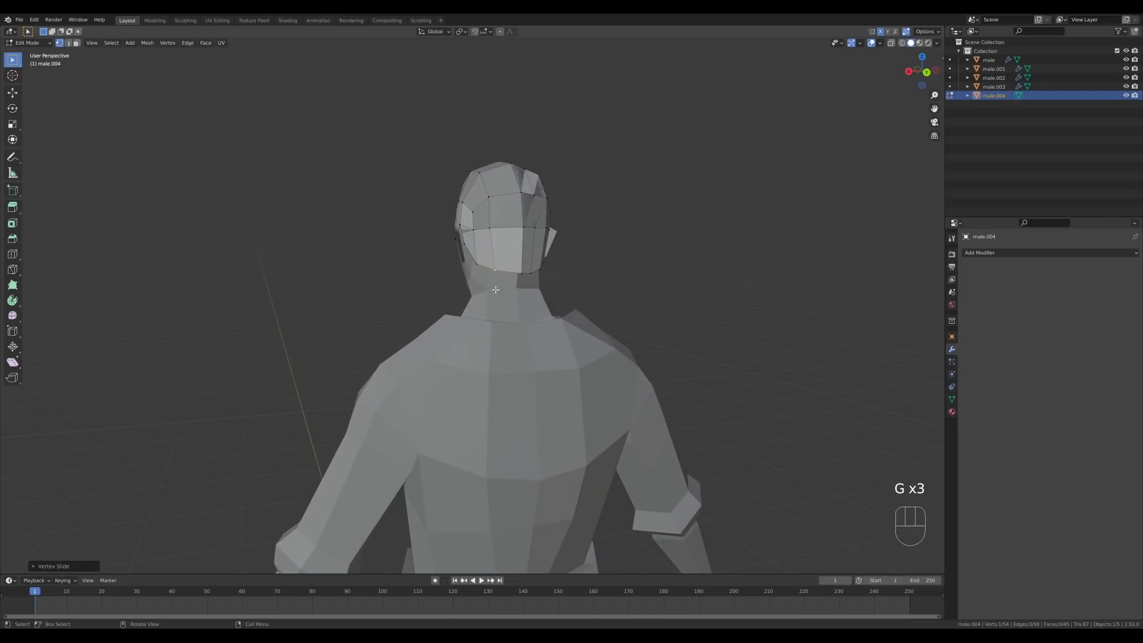
pyautogui.press('g')
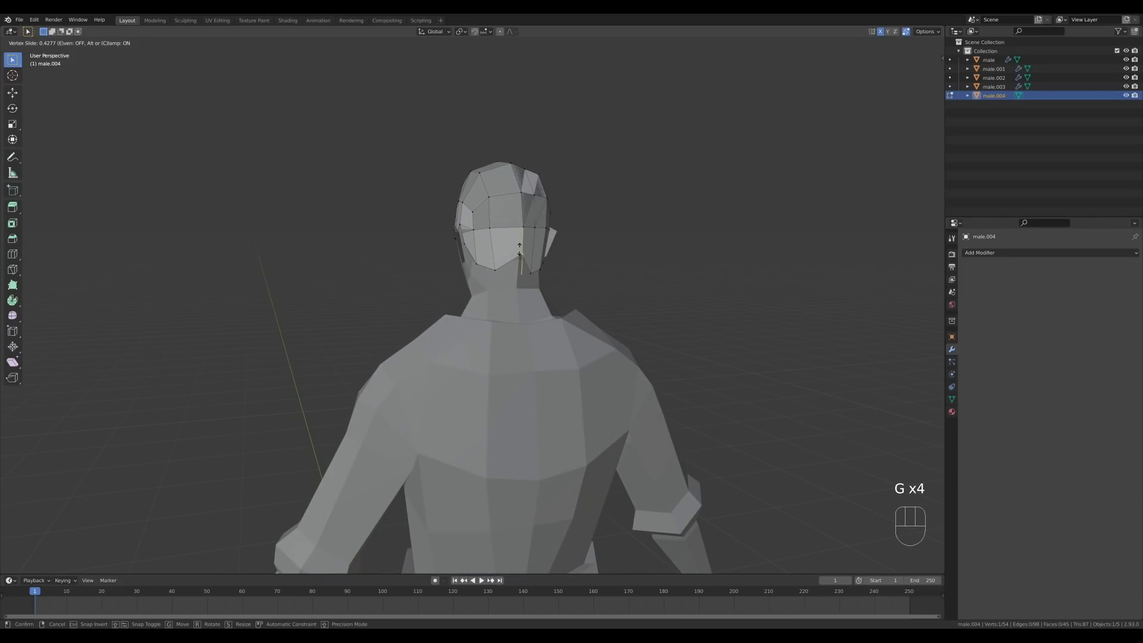
pyautogui.click(520, 253)
# - Extrude all the hair faces along their normals by about 0.036 m and finish editing the mesh
pyautogui.moveTo(587, 285); pyautogui.dragTo(481, 259, button='middle')
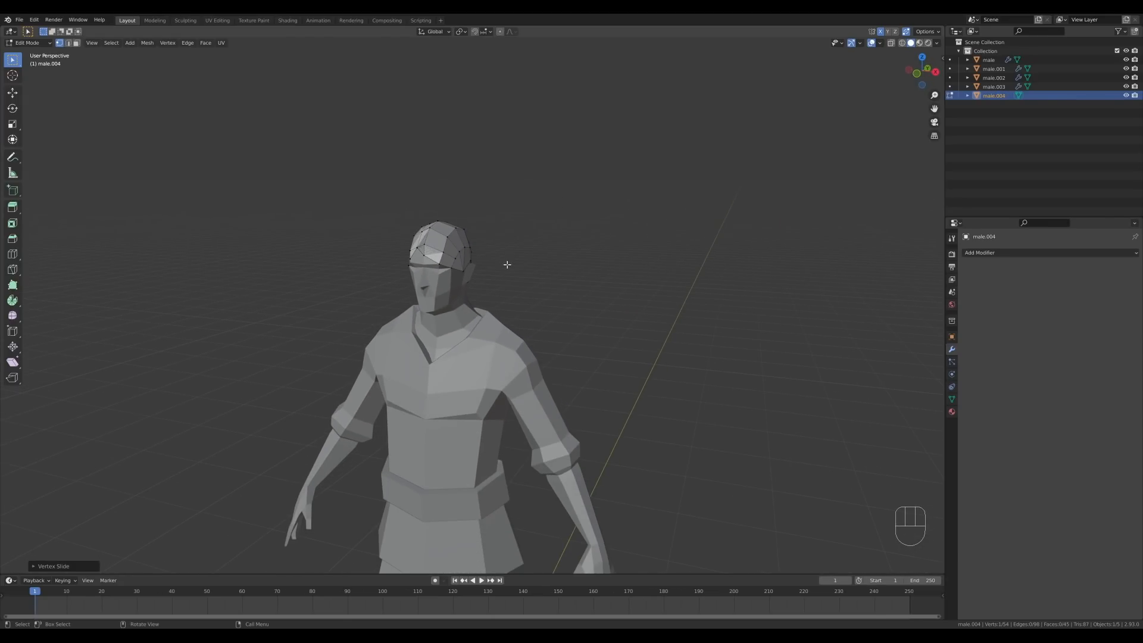
pyautogui.press('a')
pyautogui.hotkey('alt', 'e')
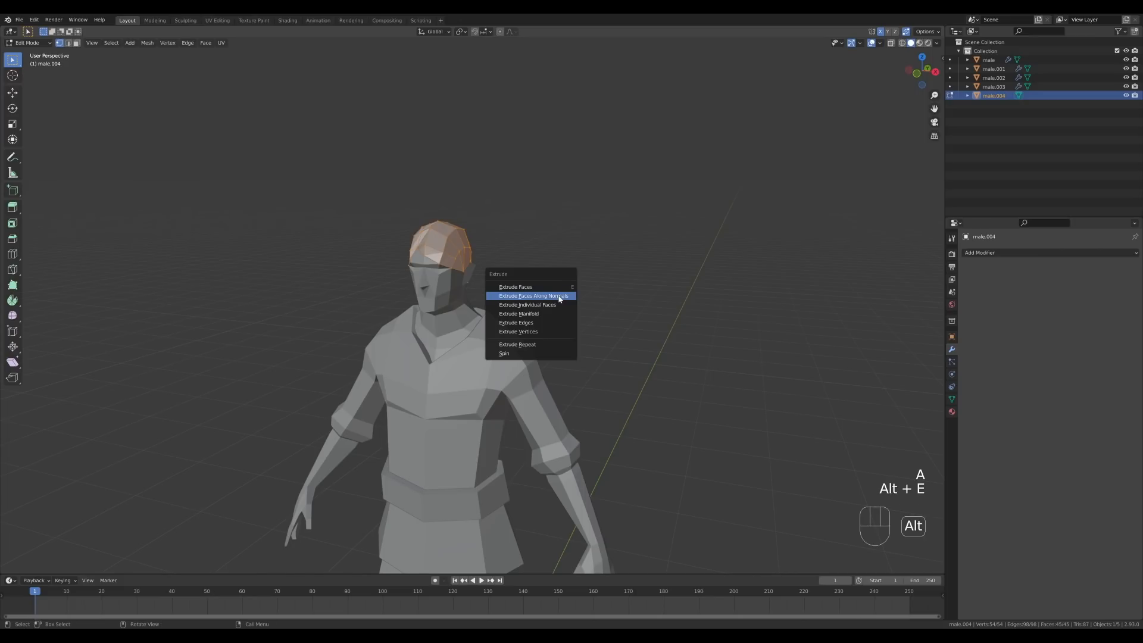
pyautogui.click(558, 295)
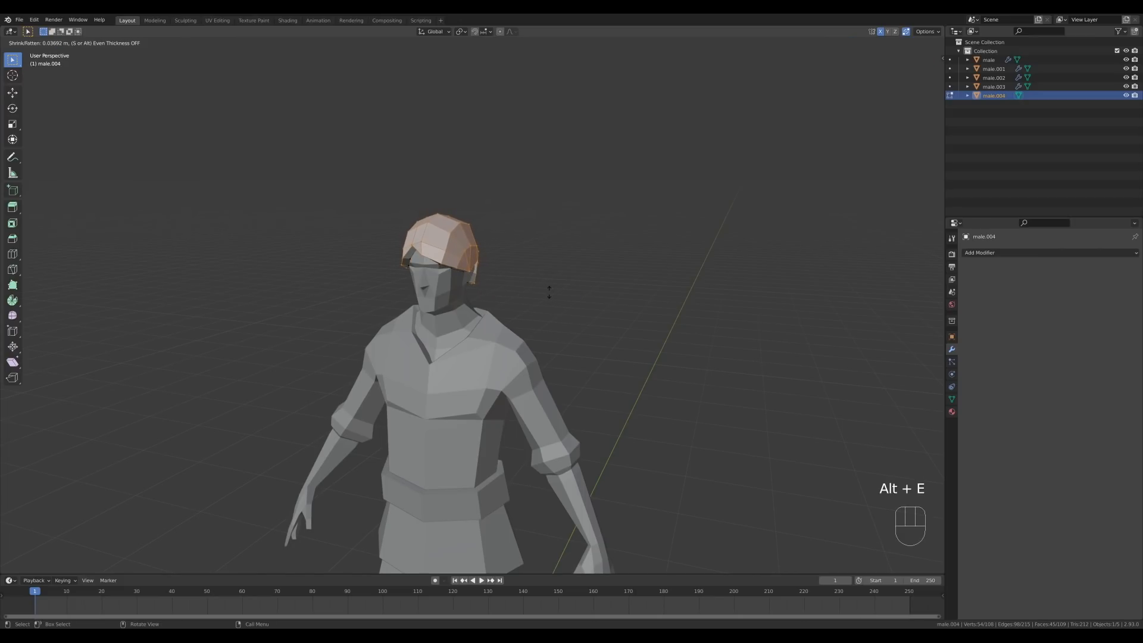
pyautogui.press('shift')
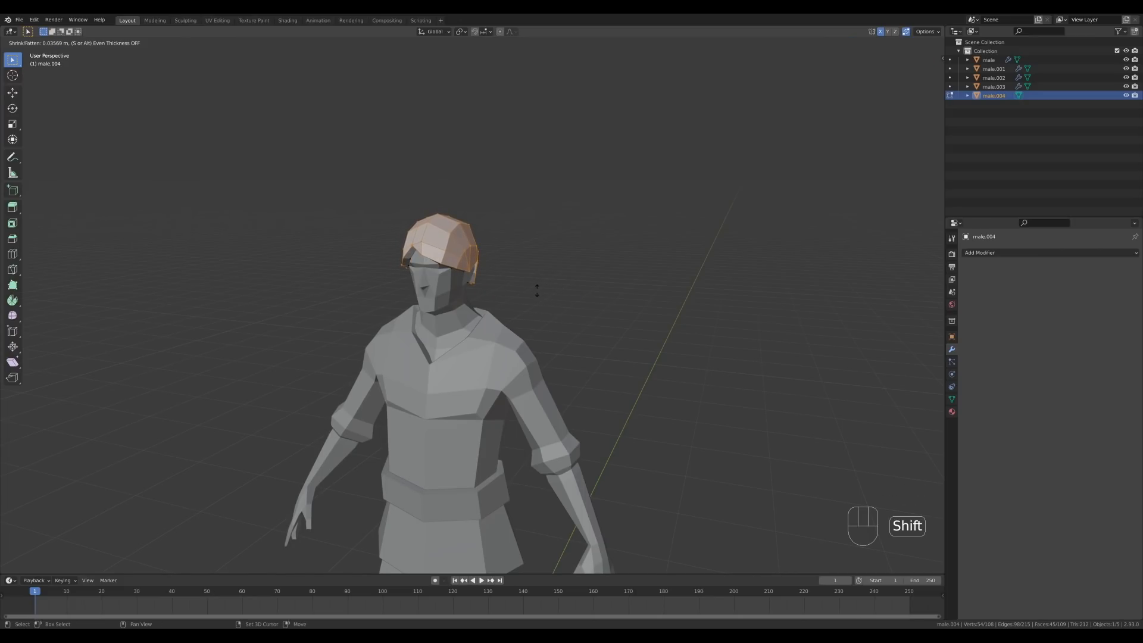
pyautogui.click(537, 291)
pyautogui.moveTo(537, 291); pyautogui.dragTo(571, 365, button='middle')
pyautogui.scroll(-3, 556, 360)
pyautogui.press('Tab')
pyautogui.keyDown('shift'); pyautogui.moveTo(571, 365); pyautogui.dragTo(565, 288, button='middle'); pyautogui.keyUp('shift')
pyautogui.click(598, 280)
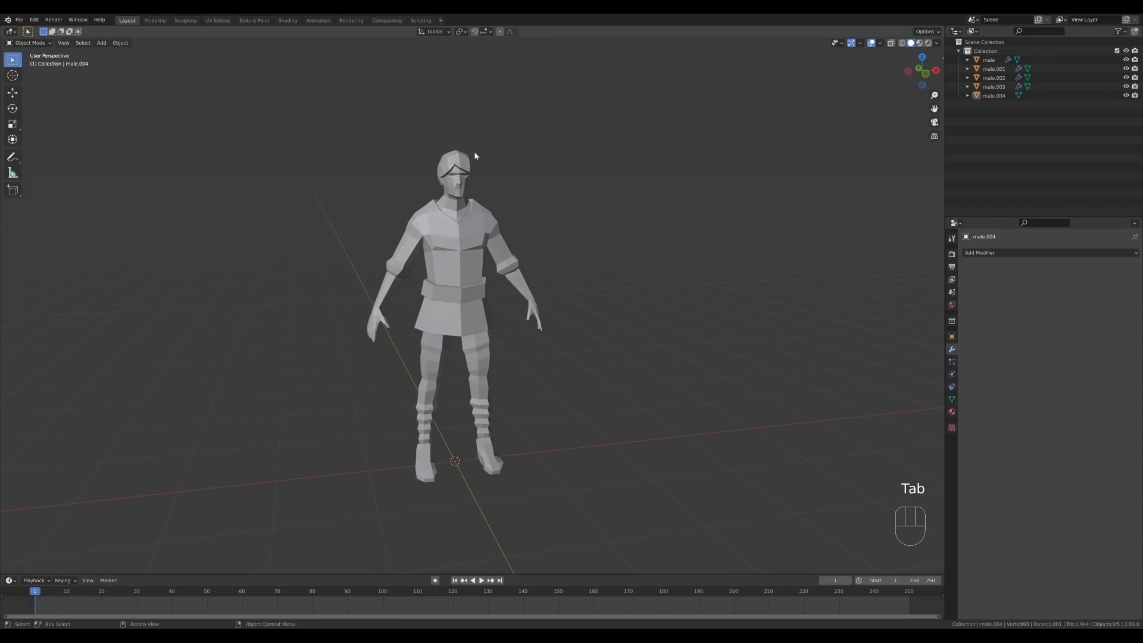
# - Edit the hair mesh and slide the short edge at the fringe's parting along its neighbouring edges to sharpen the peak
pyautogui.scroll(2, 474, 155)
pyautogui.keyDown('shift'); pyautogui.moveTo(526, 168); pyautogui.dragTo(586, 330, button='middle'); pyautogui.keyUp('shift')
pyautogui.scroll(4, 587, 331)
pyautogui.press('Tab')
pyautogui.moveTo(678, 304); pyautogui.dragTo(613, 272, button='middle')
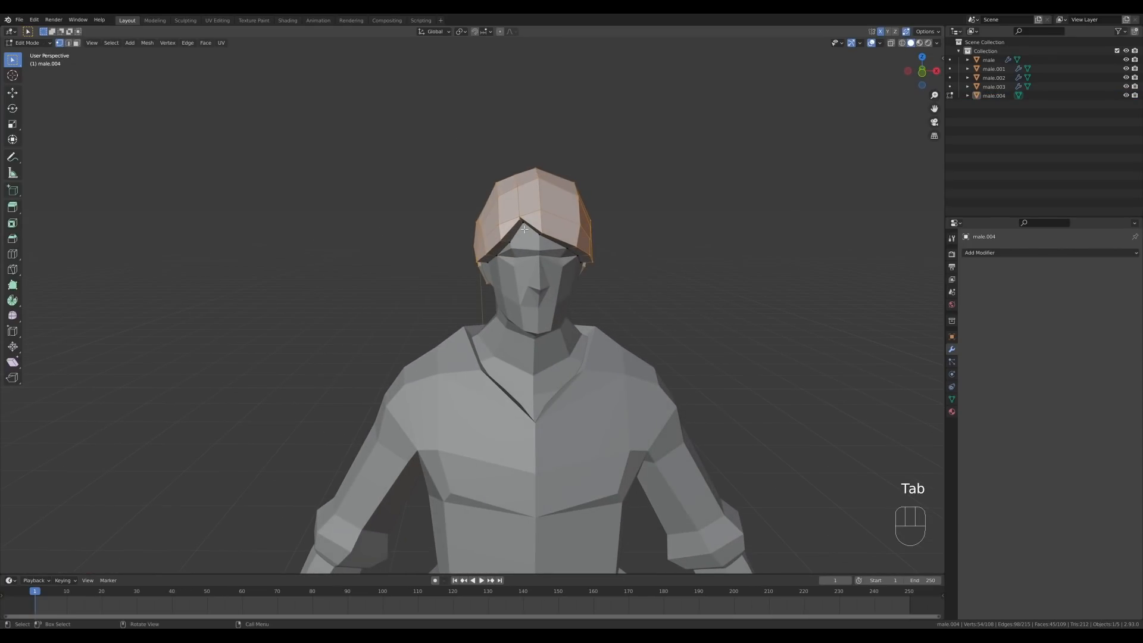
pyautogui.press('1')
pyautogui.press('2')
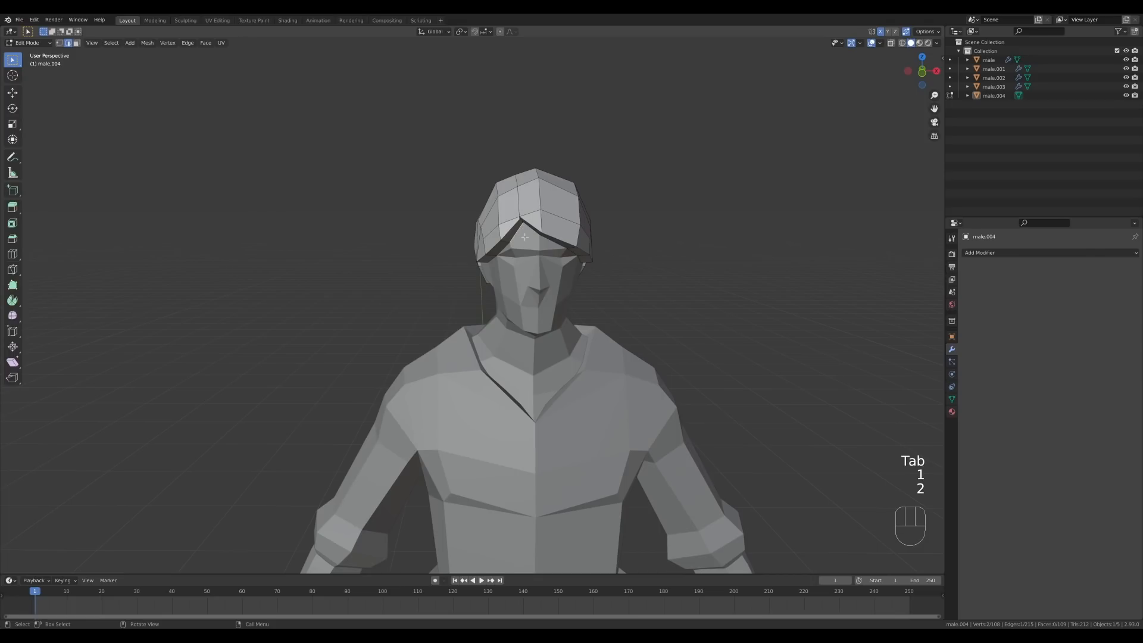
pyautogui.keyDown('shift'); pyautogui.click(566, 241); pyautogui.keyUp('shift')
pyautogui.scroll(4, 546, 273)
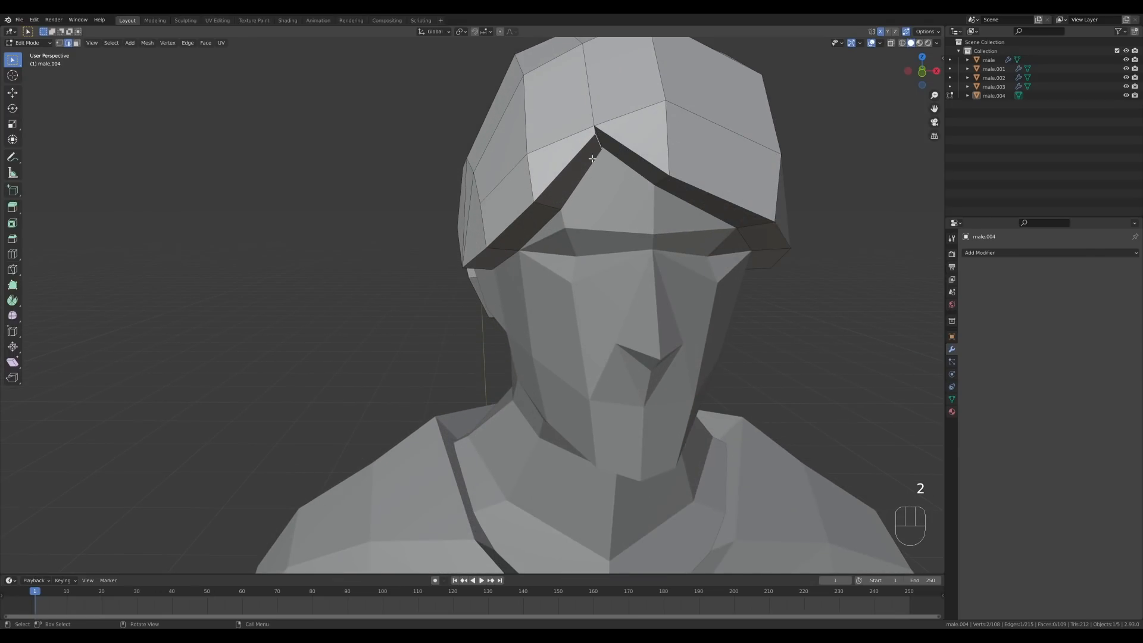
pyautogui.press('g')
pyautogui.press('g')
pyautogui.click(530, 445)
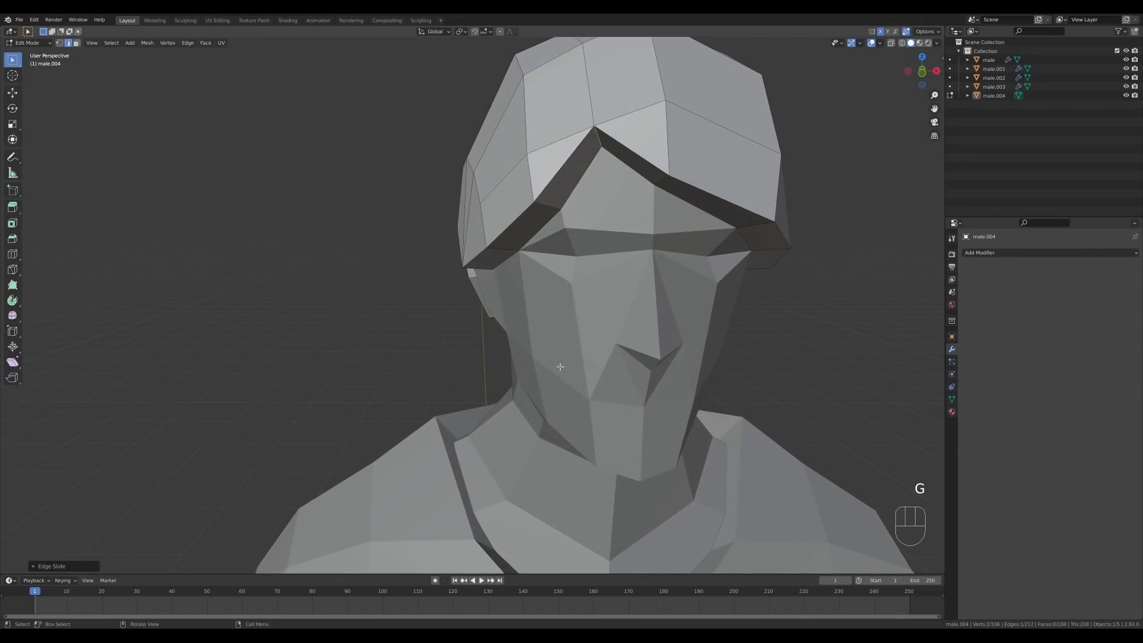
# - Move the fringe's parting edge in several small adjustments to sweep the hair to one side, and finish editing the hair
pyautogui.scroll(-5, 618, 294)
pyautogui.press('g')
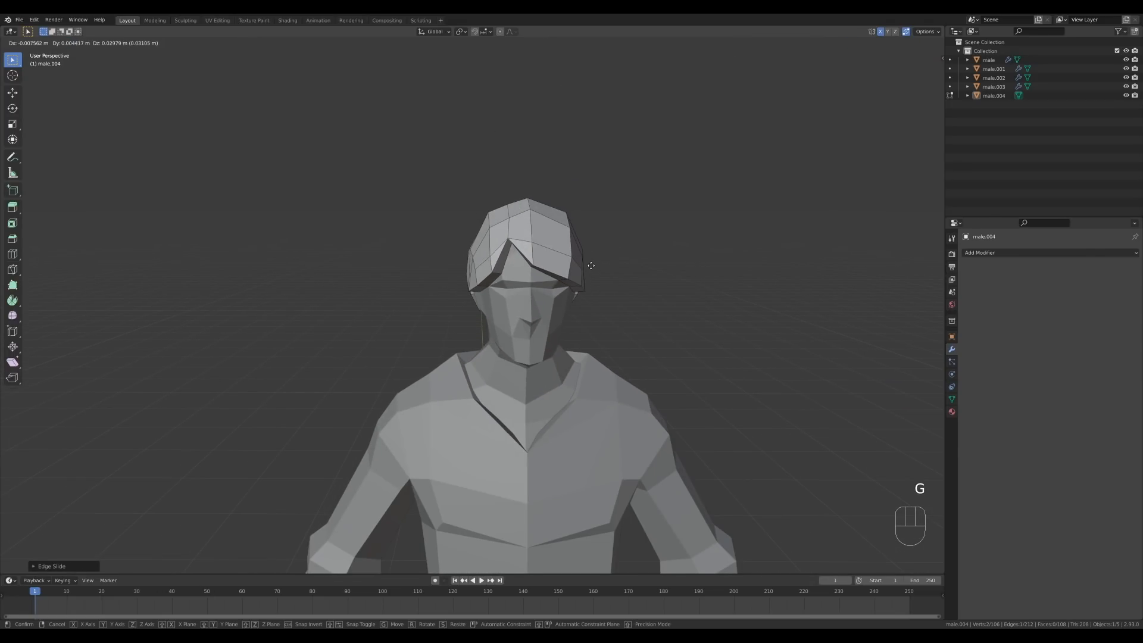
pyautogui.click(528, 261)
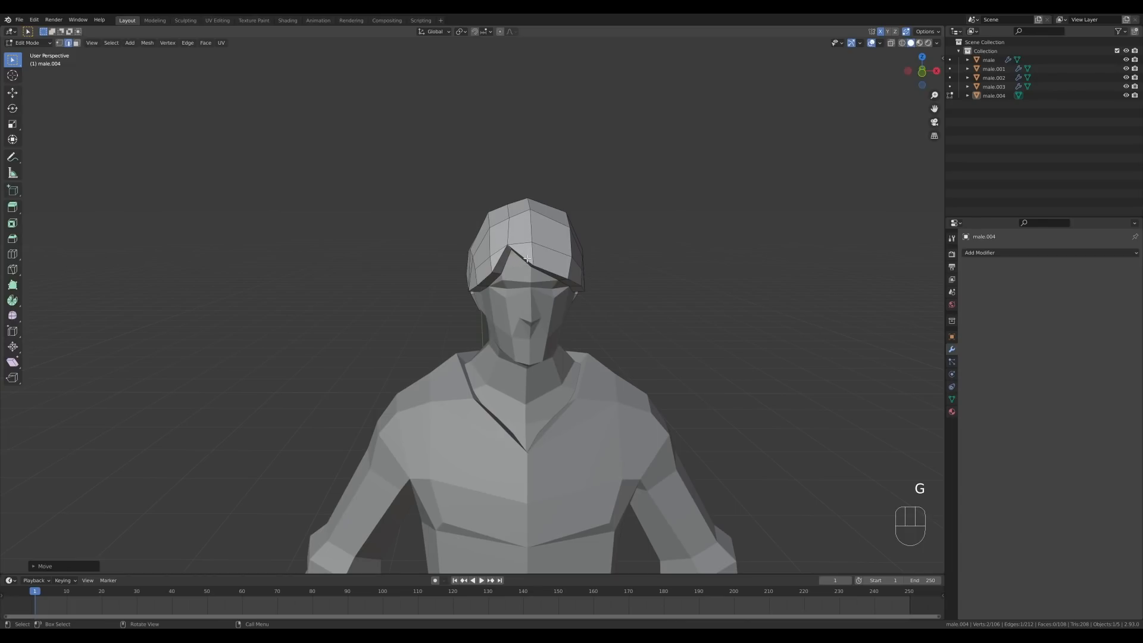
pyautogui.press('g')
pyautogui.click(528, 261)
pyautogui.moveTo(528, 261); pyautogui.dragTo(625, 288, button='middle')
pyautogui.press('g')
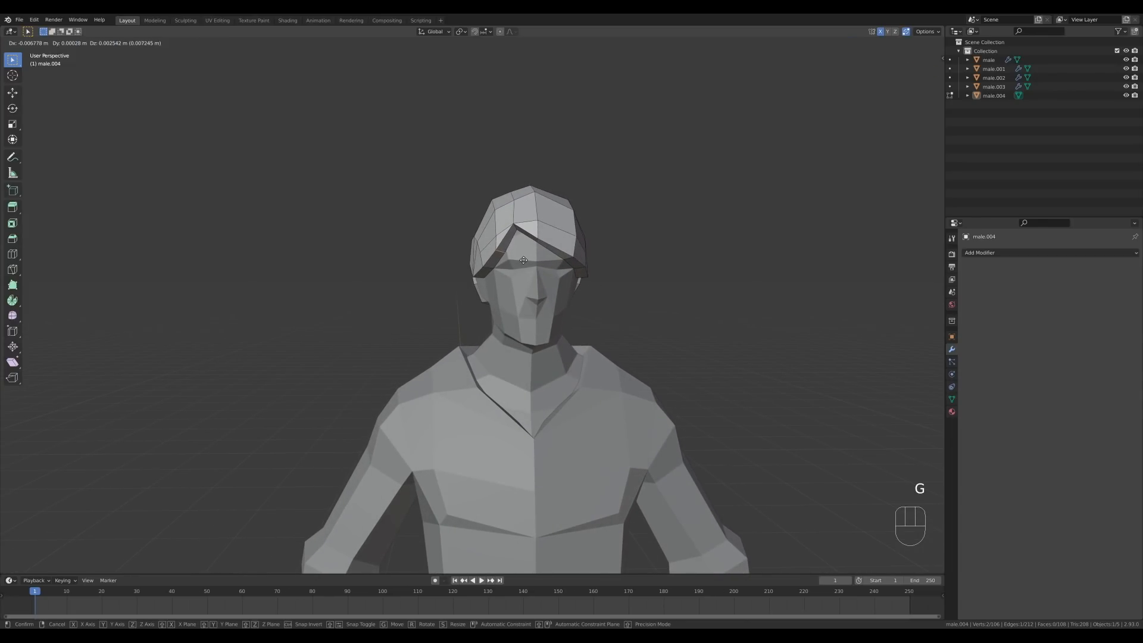
pyautogui.click(524, 260)
pyautogui.press('g')
pyautogui.click(526, 238)
pyautogui.press('Tab')
# - Edit the male body mesh and reposition the corner vertex at the base of the chin to reshape the chin line
pyautogui.scroll(-5, 607, 288)
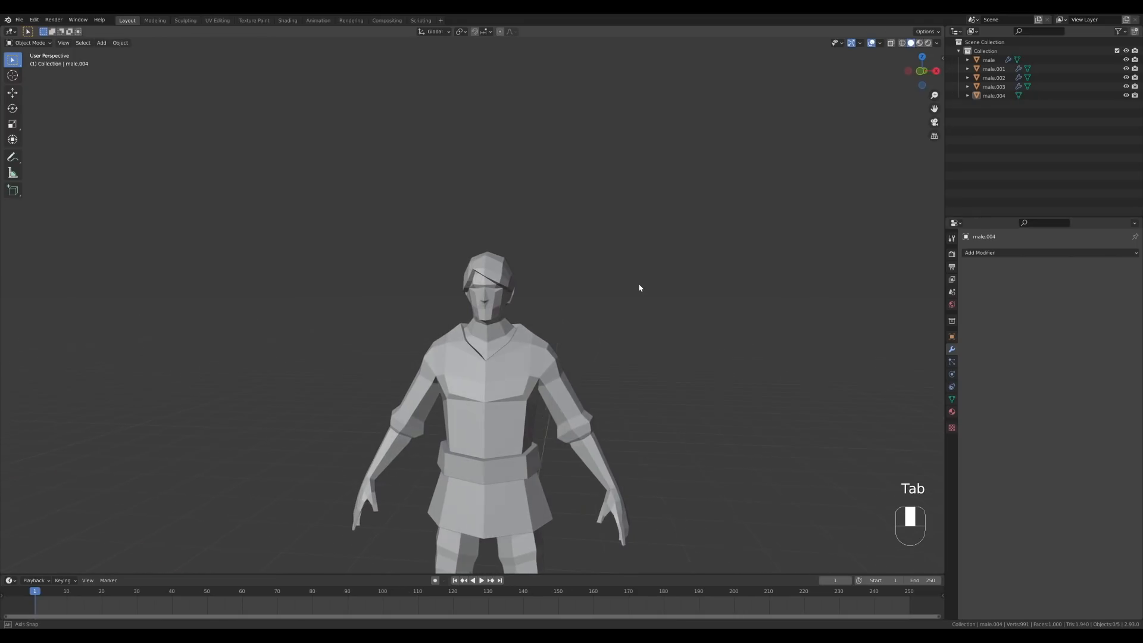
pyautogui.moveTo(638, 285); pyautogui.dragTo(633, 287, button='middle')
pyautogui.keyDown('shift'); pyautogui.moveTo(533, 339); pyautogui.dragTo(537, 313, button='middle'); pyautogui.keyUp('shift')
pyautogui.scroll(2, 537, 311)
pyautogui.keyDown('shift'); pyautogui.moveTo(575, 254); pyautogui.dragTo(572, 265, button='middle'); pyautogui.keyUp('shift')
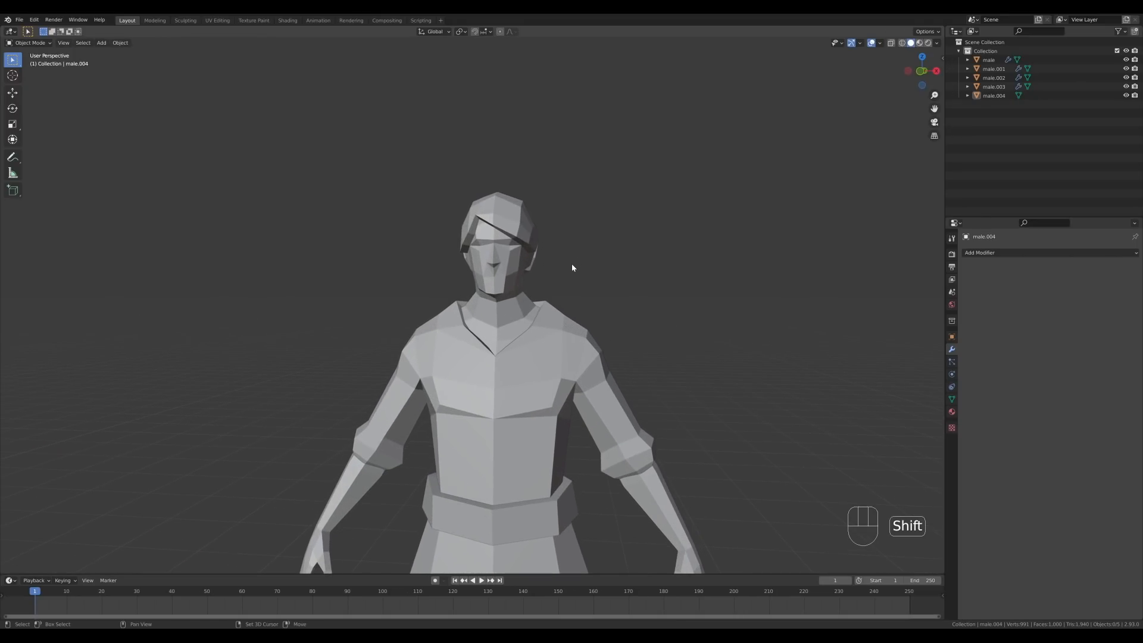
pyautogui.click(517, 278)
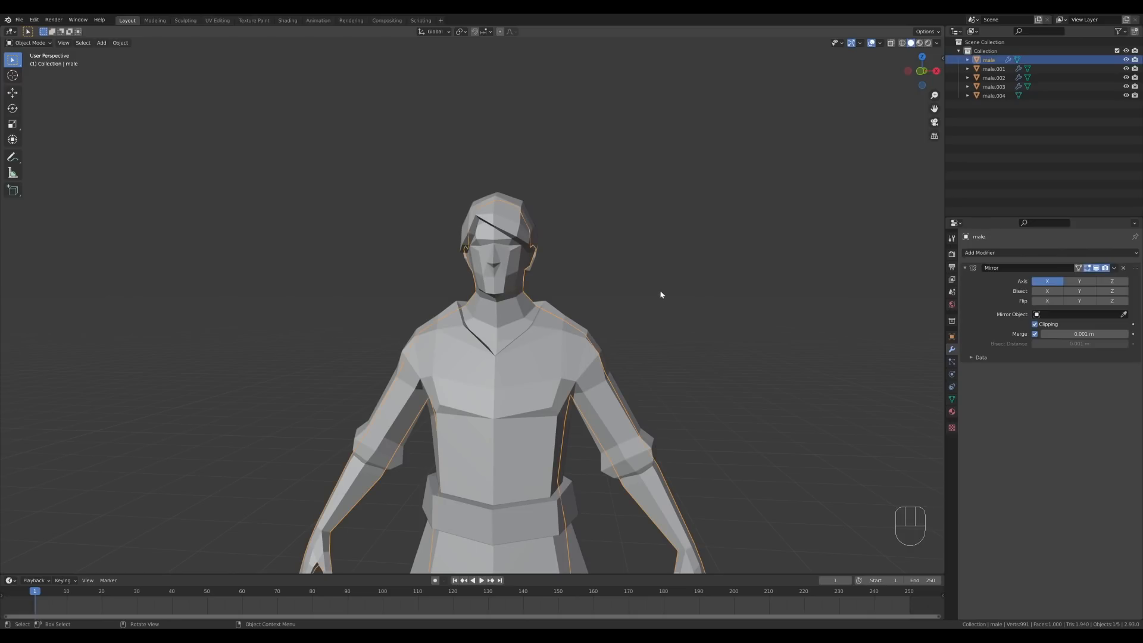
pyautogui.scroll(3, 530, 279)
pyautogui.keyDown('shift'); pyautogui.moveTo(592, 216); pyautogui.dragTo(592, 277, button='middle'); pyautogui.keyUp('shift')
pyautogui.press('Tab')
pyautogui.press('1')
pyautogui.scroll(-3, 534, 353)
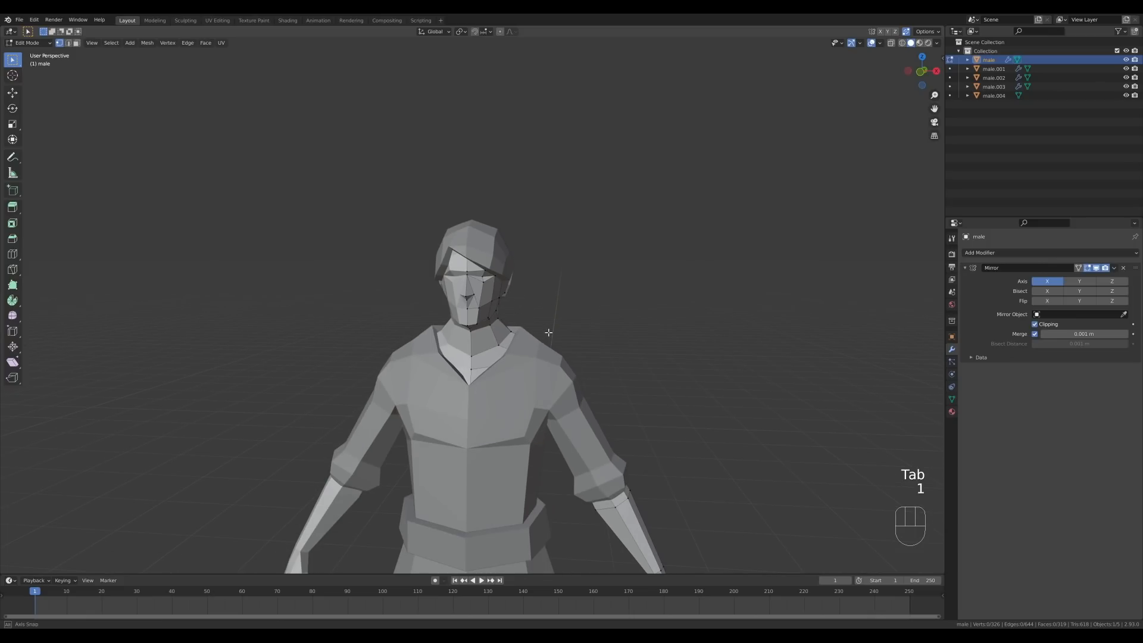
pyautogui.scroll(1, 548, 332)
pyautogui.moveTo(548, 331); pyautogui.dragTo(538, 329, button='middle')
pyautogui.scroll(1, 536, 327)
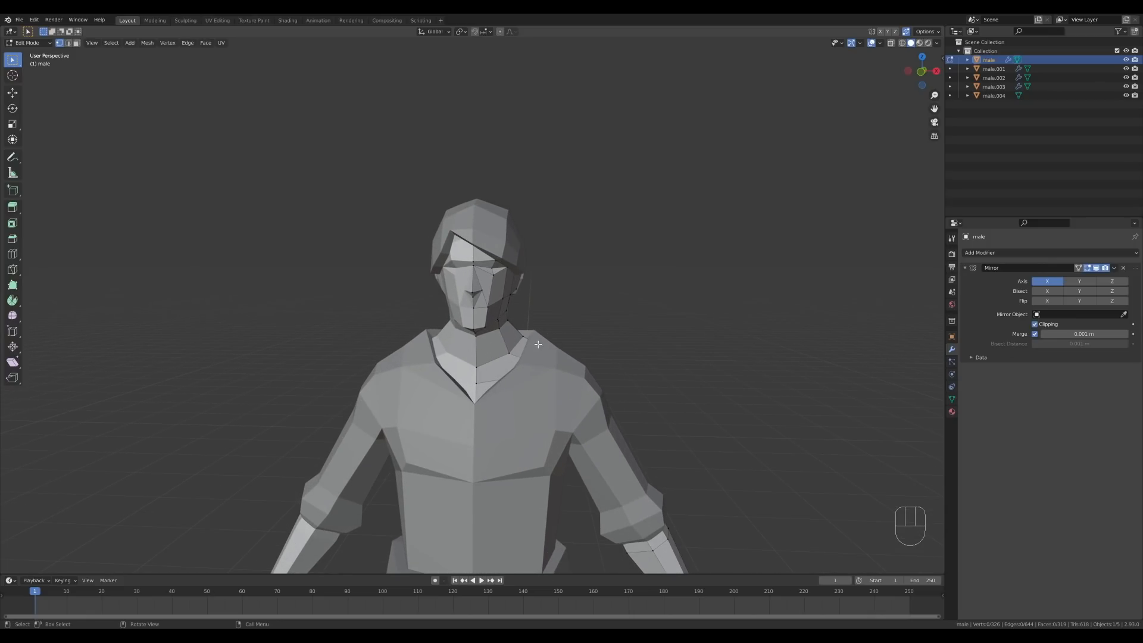
pyautogui.scroll(1, 538, 344)
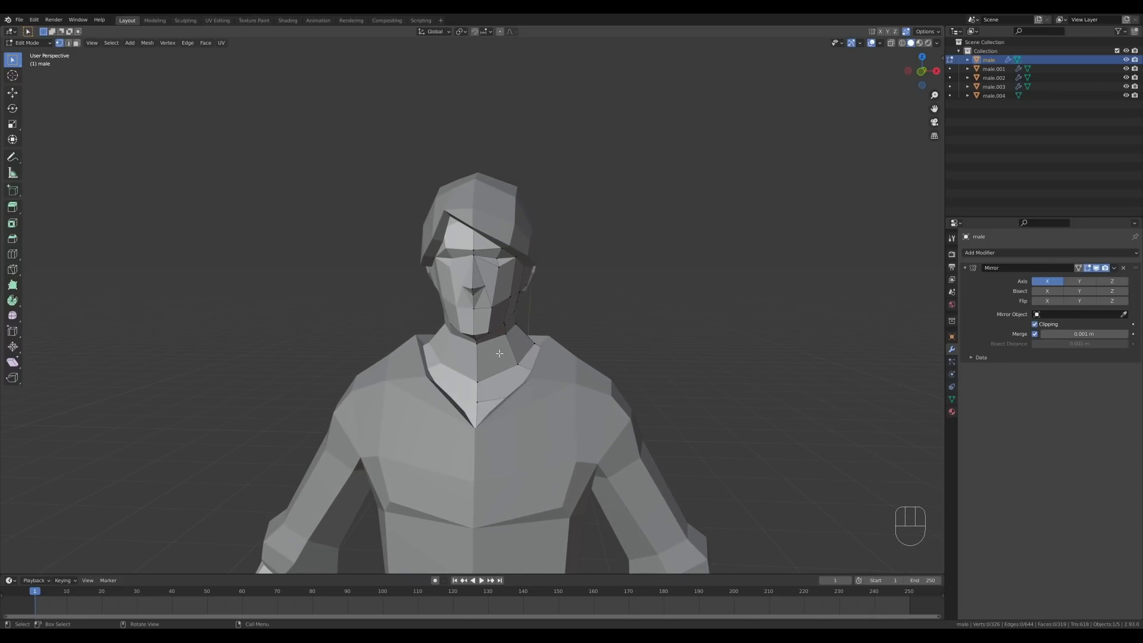
pyautogui.moveTo(494, 354); pyautogui.dragTo(520, 340, button='middle')
pyautogui.click(457, 317)
pyautogui.press('g')
pyautogui.press('g')
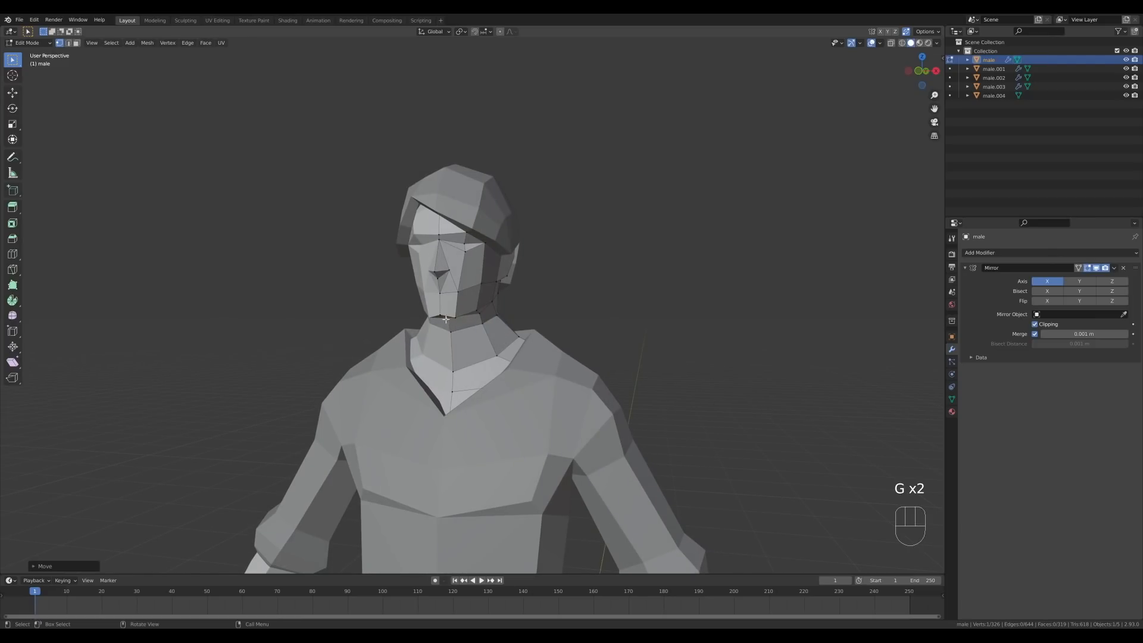
pyautogui.press('g')
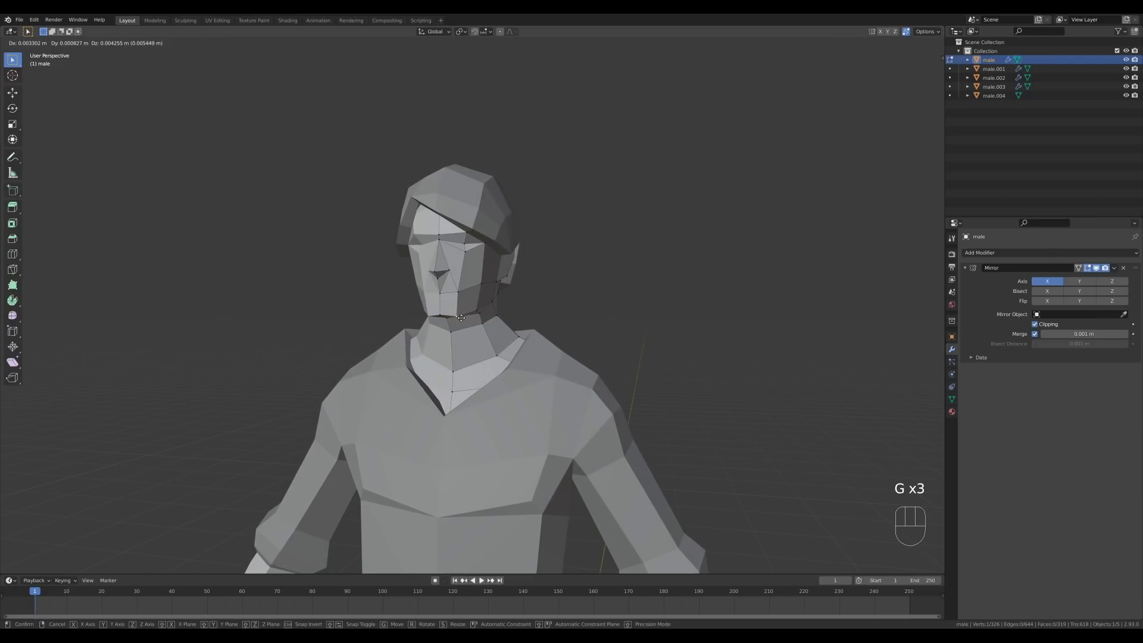
pyautogui.click(493, 322)
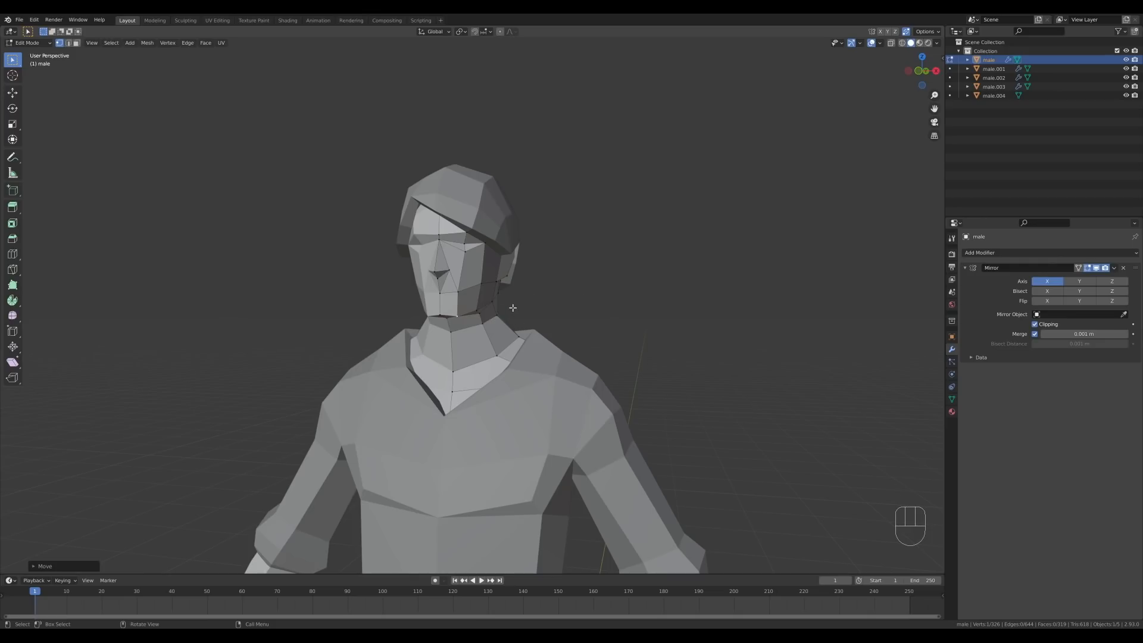
# - Move an edge on the side of the jaw outward by about 0.01 m along X
pyautogui.moveTo(513, 311); pyautogui.dragTo(548, 312, button='middle')
pyautogui.press('2')
pyautogui.click(500, 290)
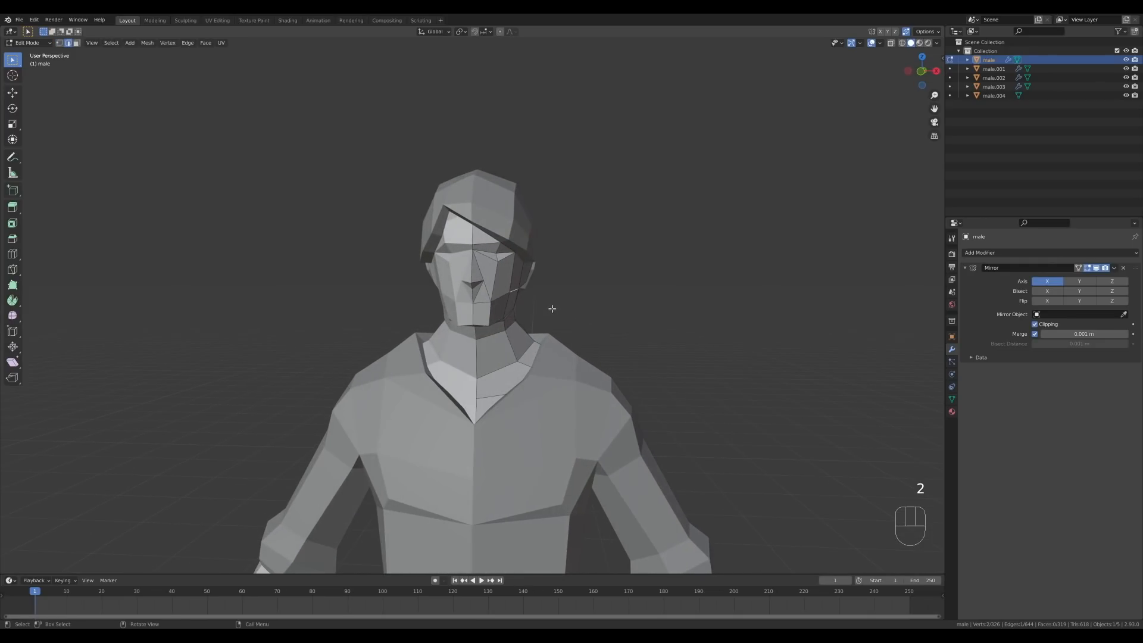
pyautogui.press('g')
pyautogui.press('x')
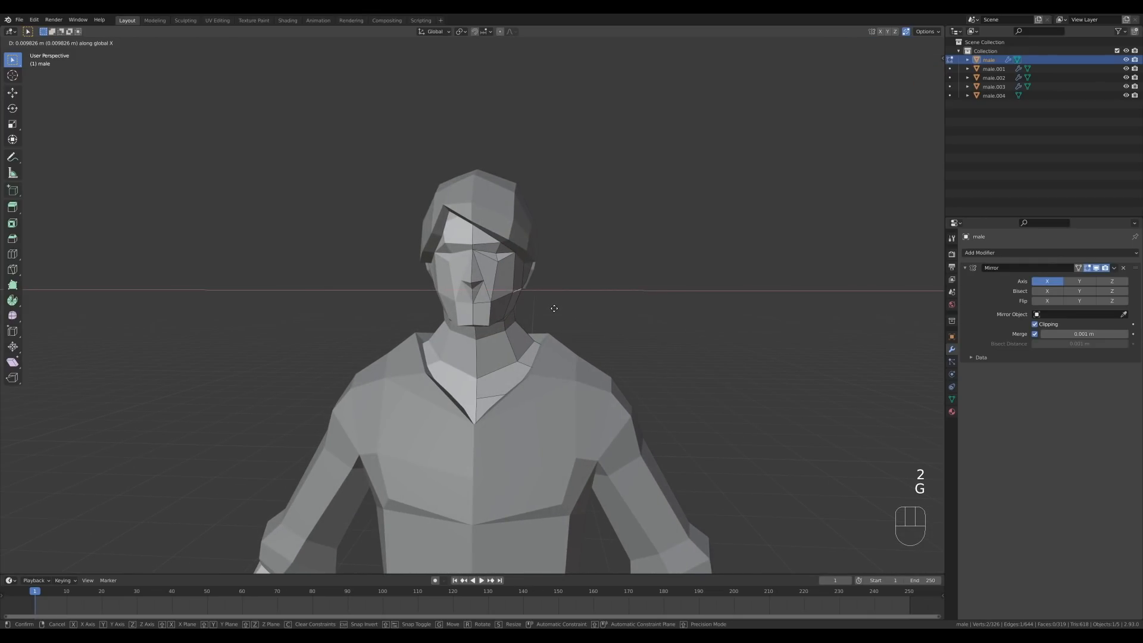
pyautogui.click(554, 308)
# - Move a single vertex on the side of the jaw outward and up by about 0.015 m
pyautogui.press('1')
pyautogui.click(518, 280)
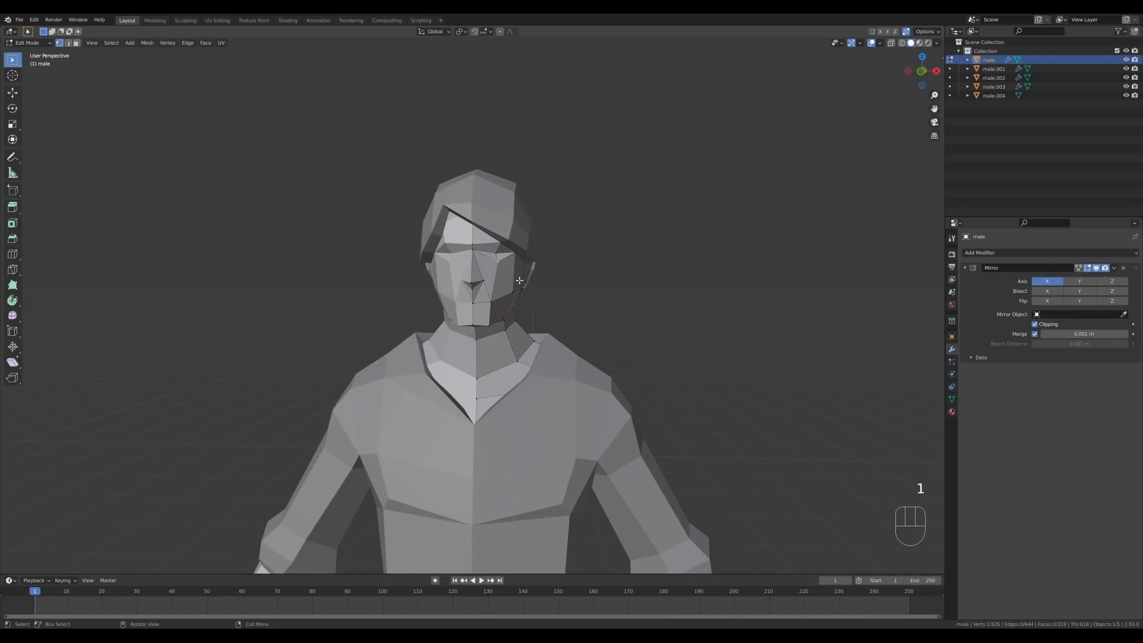
pyautogui.press('g')
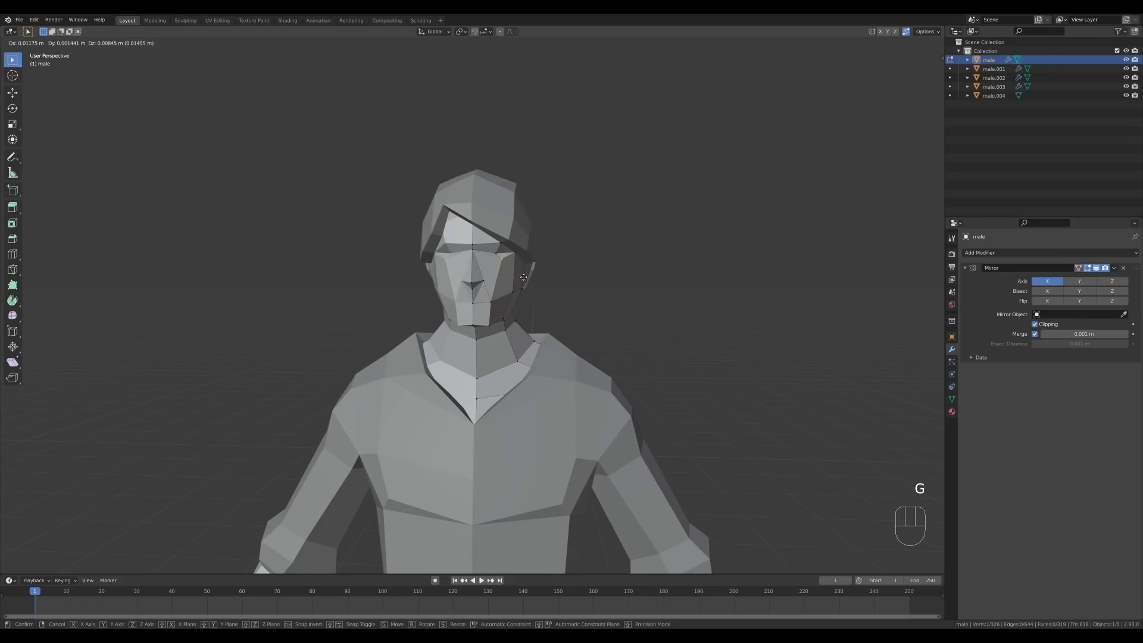
pyautogui.click(523, 277)
# - Adjust the height of a face vertex beside the nose along Z, finish editing the body mesh and deselect it
pyautogui.moveTo(524, 279); pyautogui.dragTo(556, 296, button='middle')
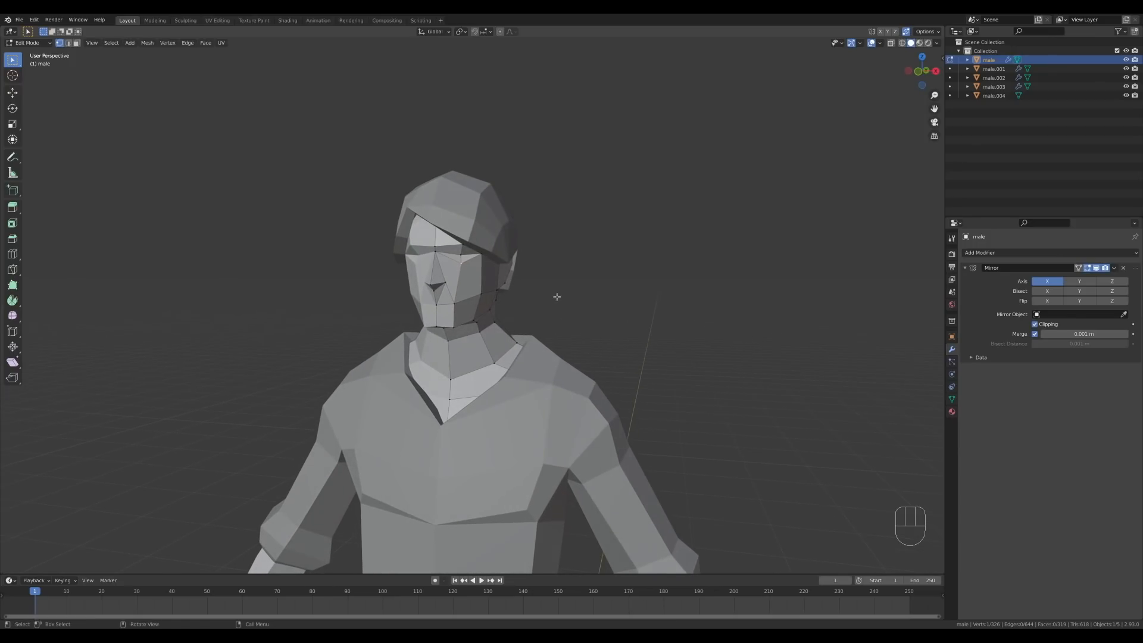
pyautogui.scroll(-5, 558, 296)
pyautogui.press('g')
pyautogui.press('g')
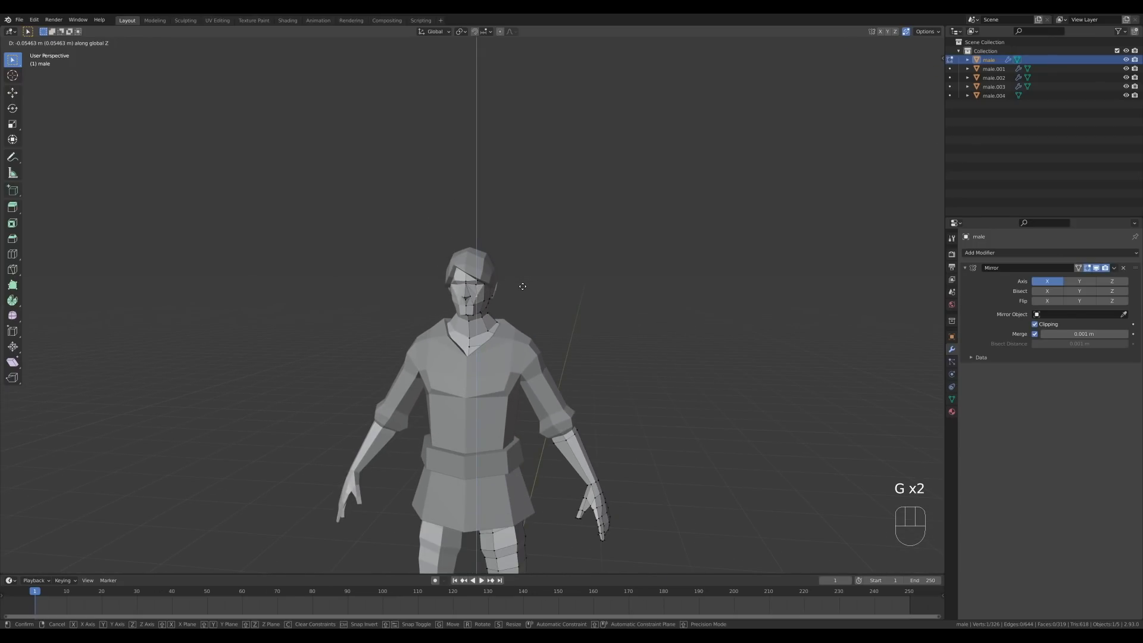
pyautogui.click(497, 282)
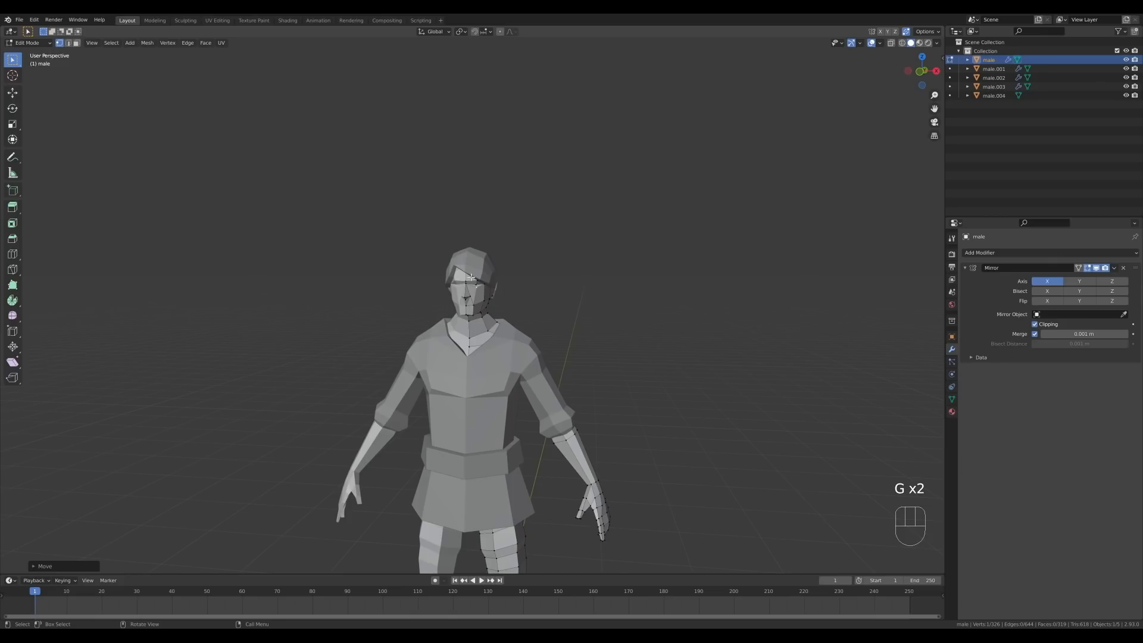
pyautogui.press('g')
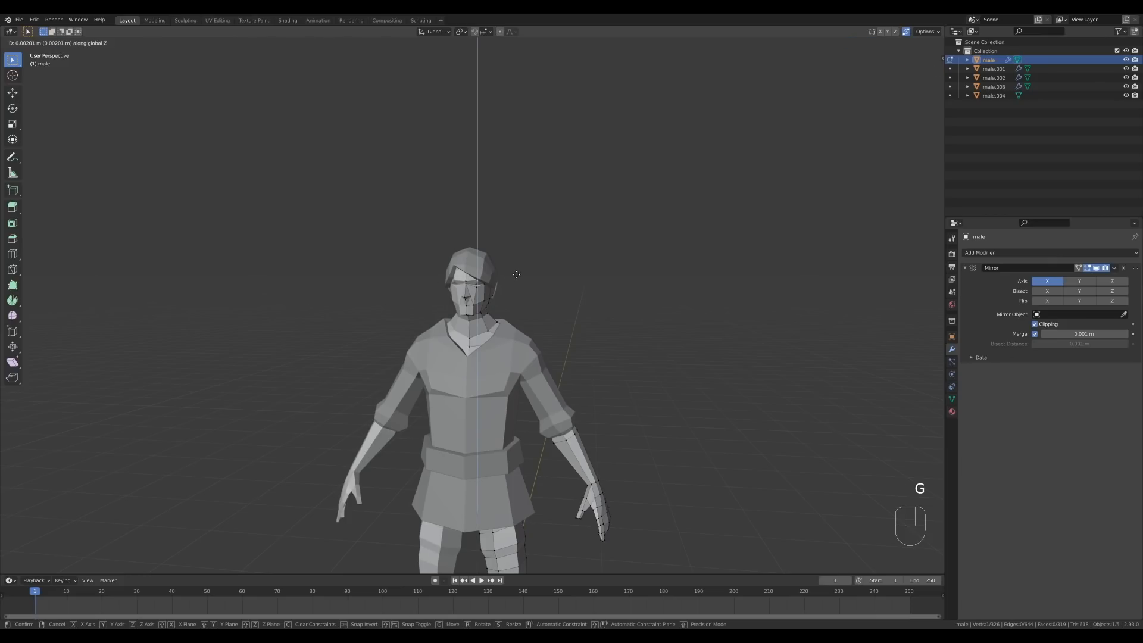
pyautogui.rightClick(511, 289)
pyautogui.press('g')
pyautogui.click(507, 287)
pyautogui.press('Tab')
pyautogui.scroll(1, 512, 289)
pyautogui.click(600, 318)
pyautogui.scroll(-3, 600, 317)
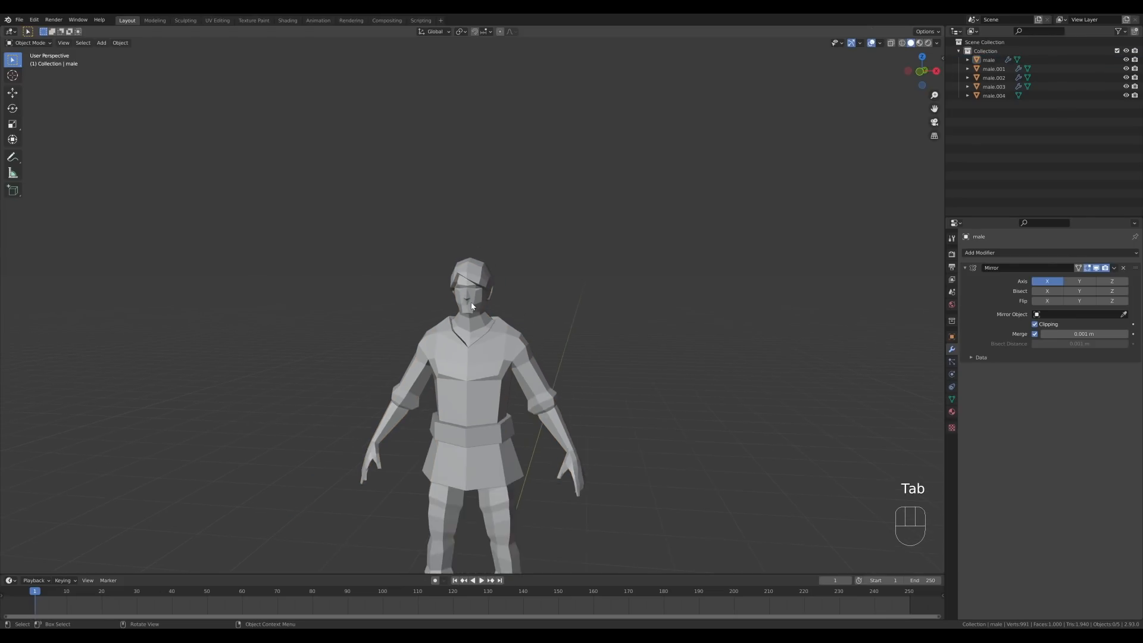
# - Raise the centre vertex under the nose by about 0.013 m along Z and finish editing the body mesh
pyautogui.moveTo(599, 318); pyautogui.dragTo(523, 316, button='middle')
pyautogui.scroll(5, 526, 257)
pyautogui.press('Tab')
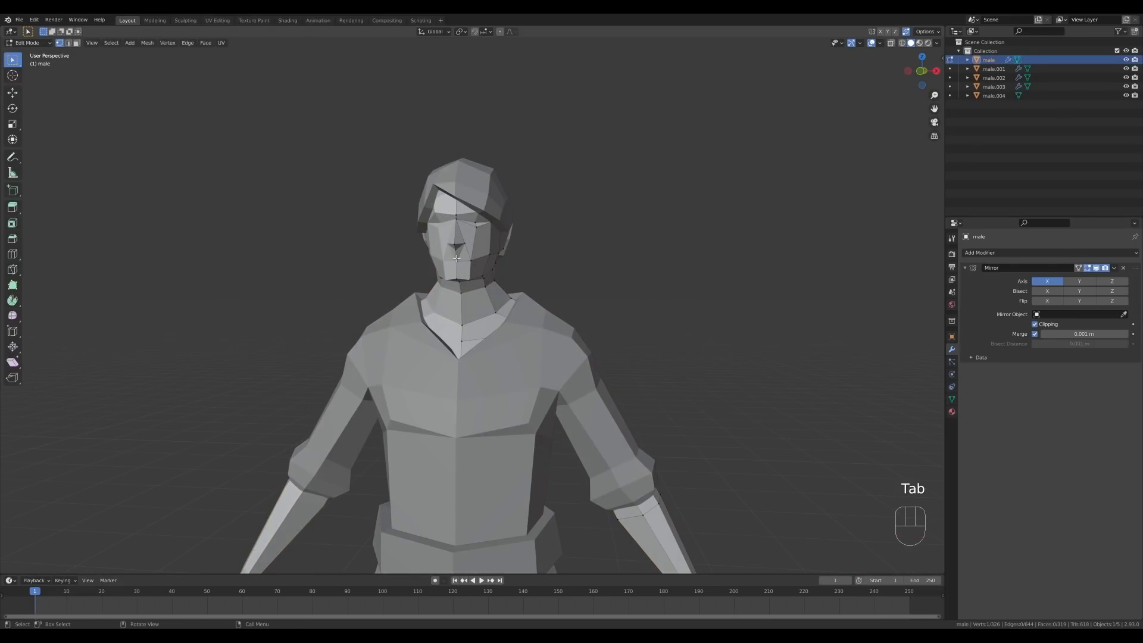
pyautogui.moveTo(515, 268); pyautogui.dragTo(494, 266, button='middle')
pyautogui.press('g')
pyautogui.press('z')
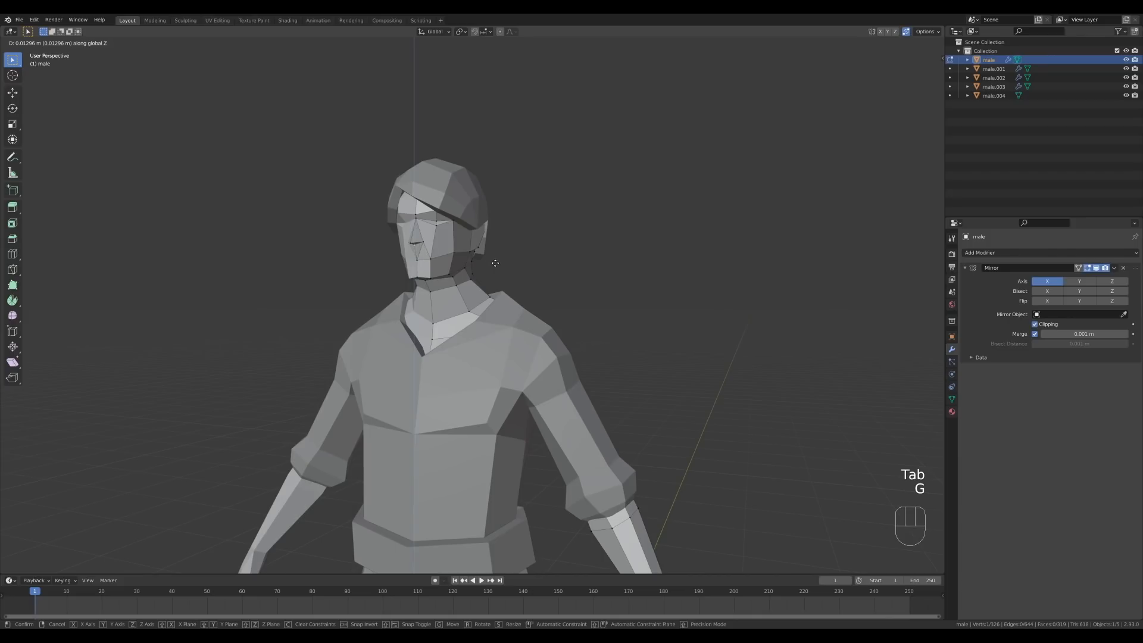
pyautogui.click(493, 265)
pyautogui.press('Tab')
pyautogui.scroll(1, 489, 268)
pyautogui.scroll(-4, 487, 270)
pyautogui.keyDown('shift'); pyautogui.moveTo(541, 336); pyautogui.dragTo(551, 312, button='middle'); pyautogui.keyUp('shift')
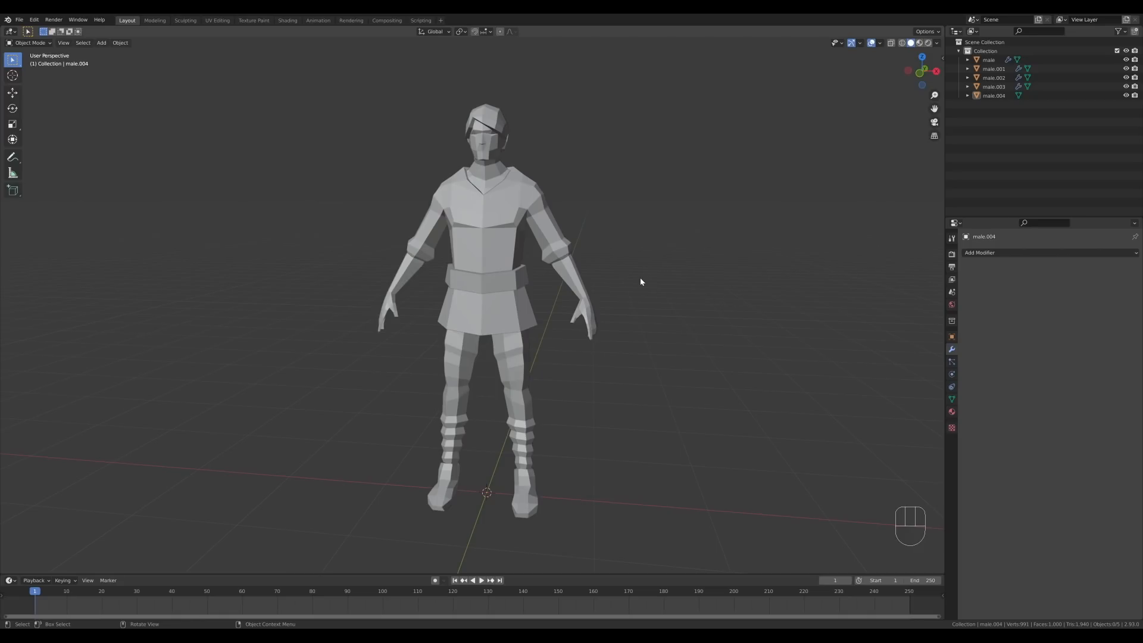
pyautogui.scroll(-1, 624, 328)
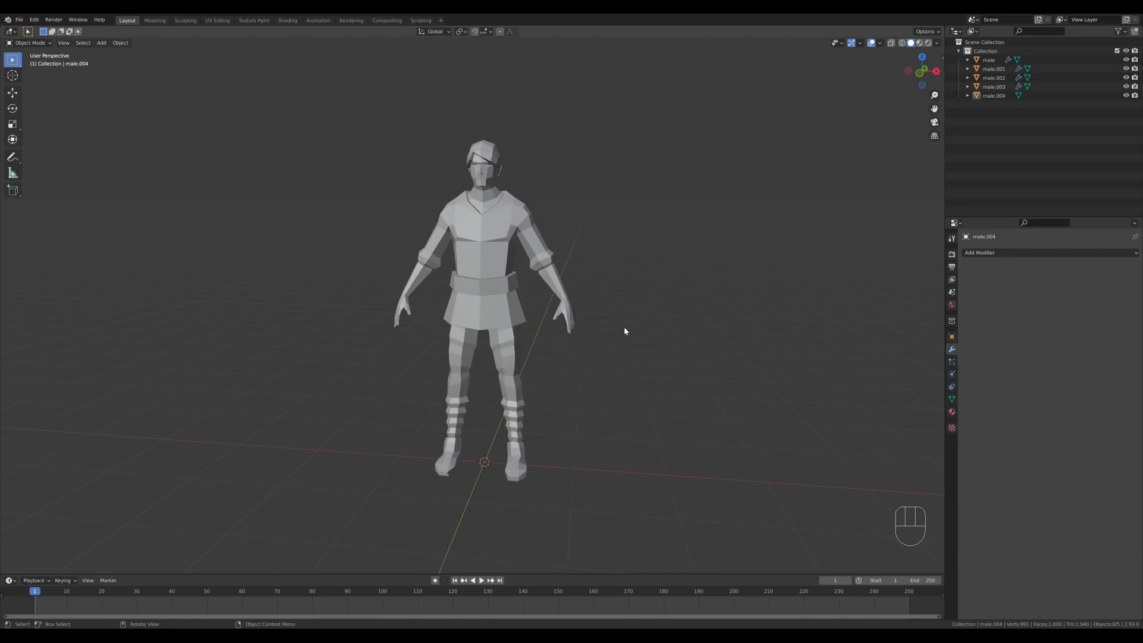
pyautogui.scroll(1, 624, 328)
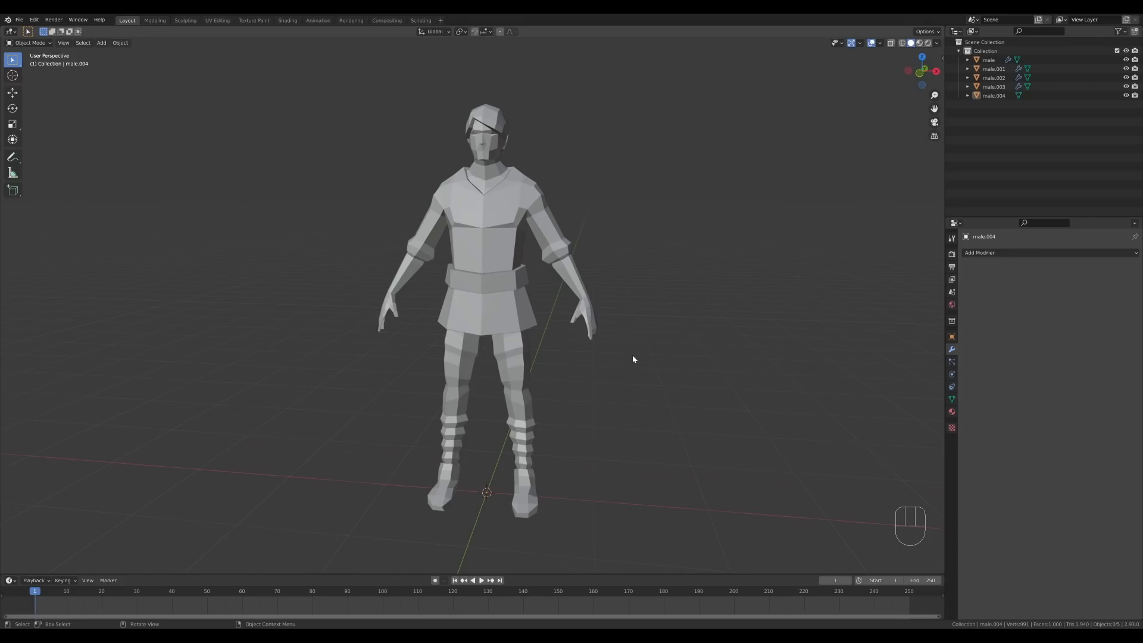
pyautogui.scroll(-2, 632, 358)
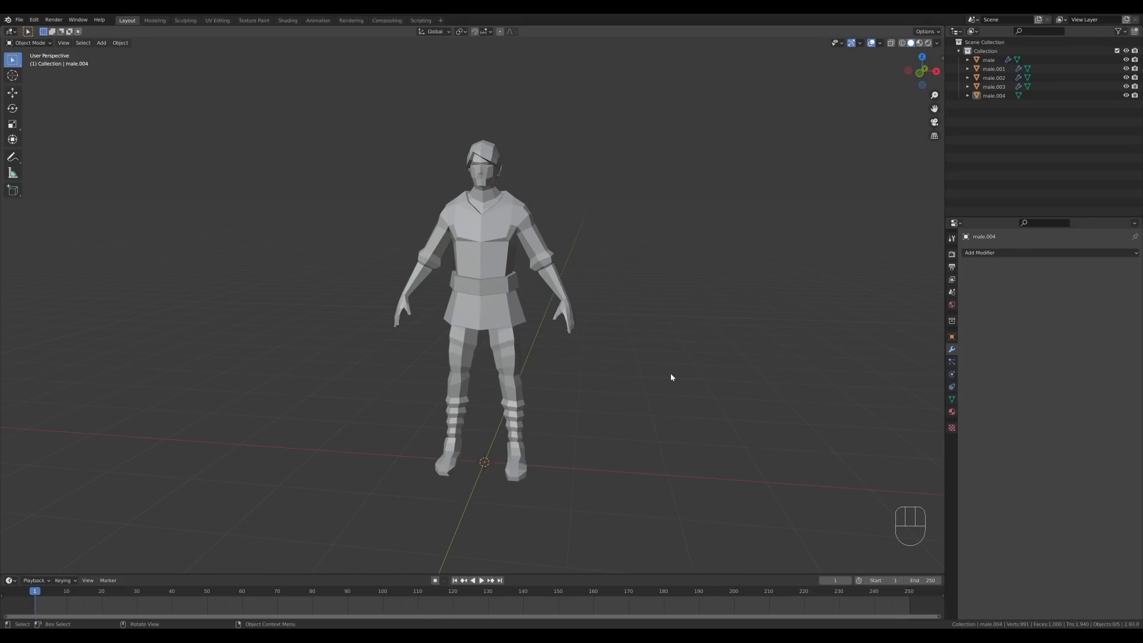
# - Select the body, clothing and hair objects together and recalculate the normals of all their faces to point outside
pyautogui.press('a')
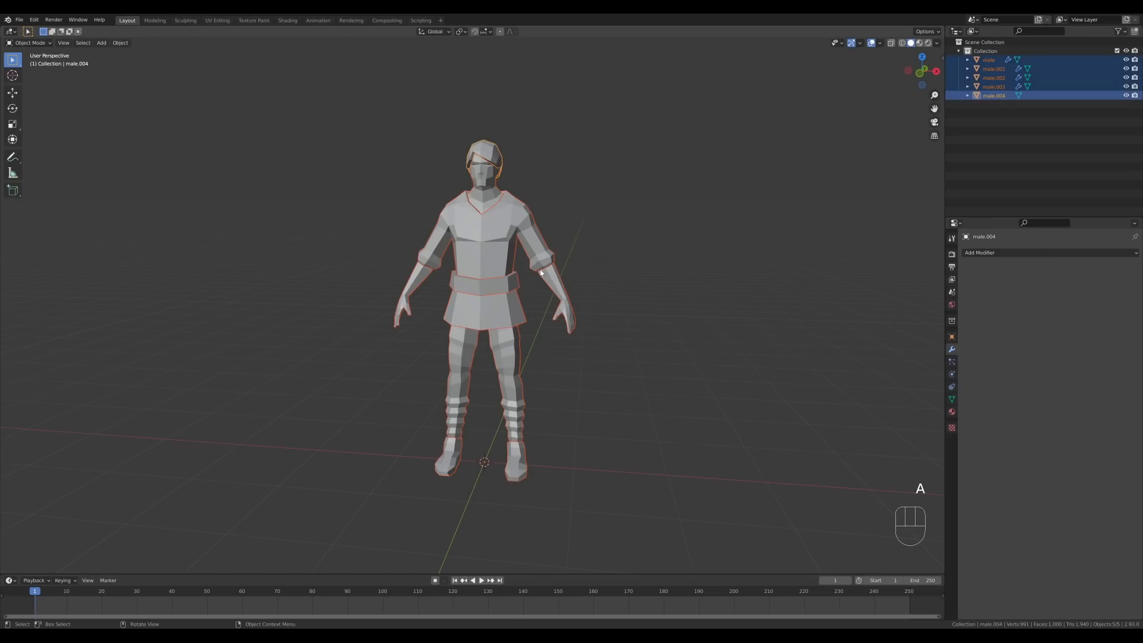
pyautogui.press('Tab')
pyautogui.moveTo(695, 302); pyautogui.dragTo(635, 304, button='middle')
pyautogui.press('a')
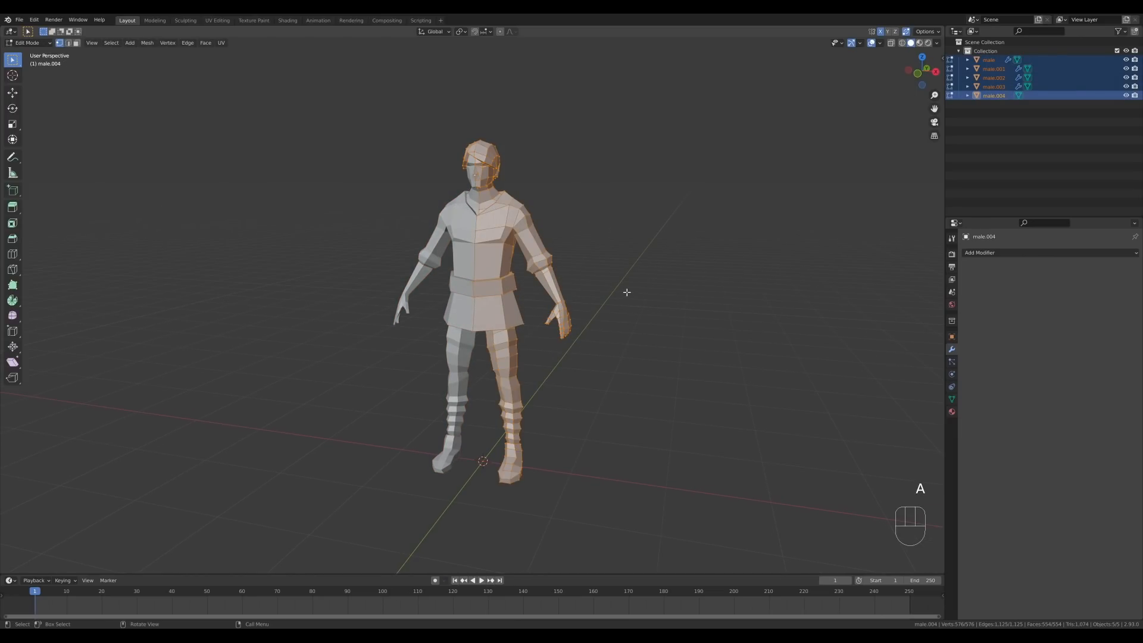
pyautogui.hotkey('shift', 'n')
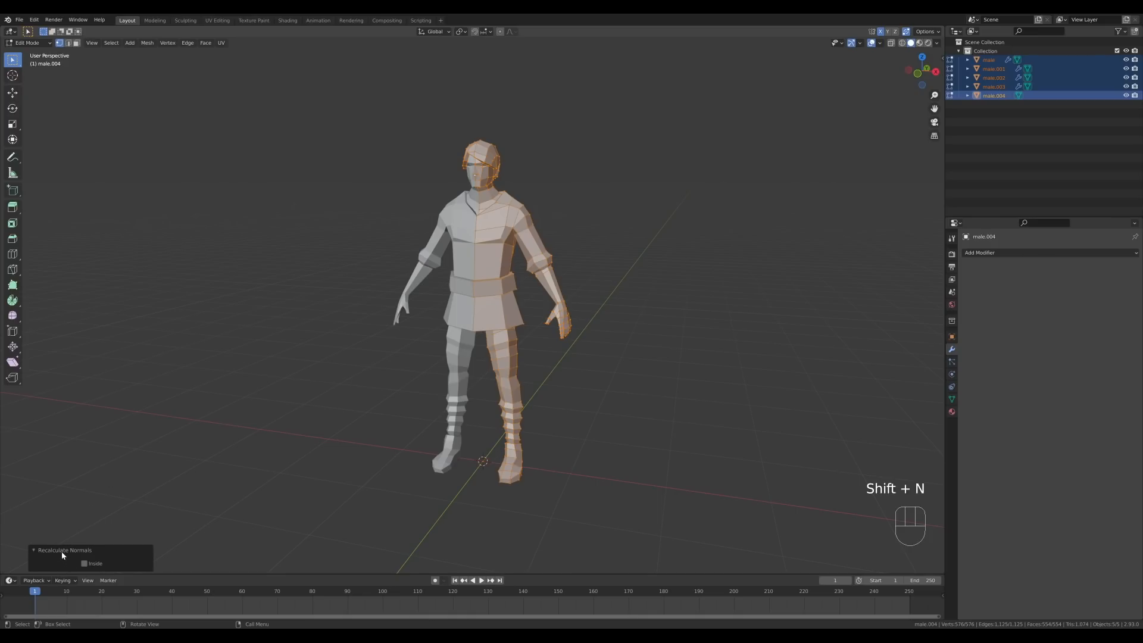
pyautogui.scroll(2, 510, 224)
pyautogui.scroll(-1, 531, 227)
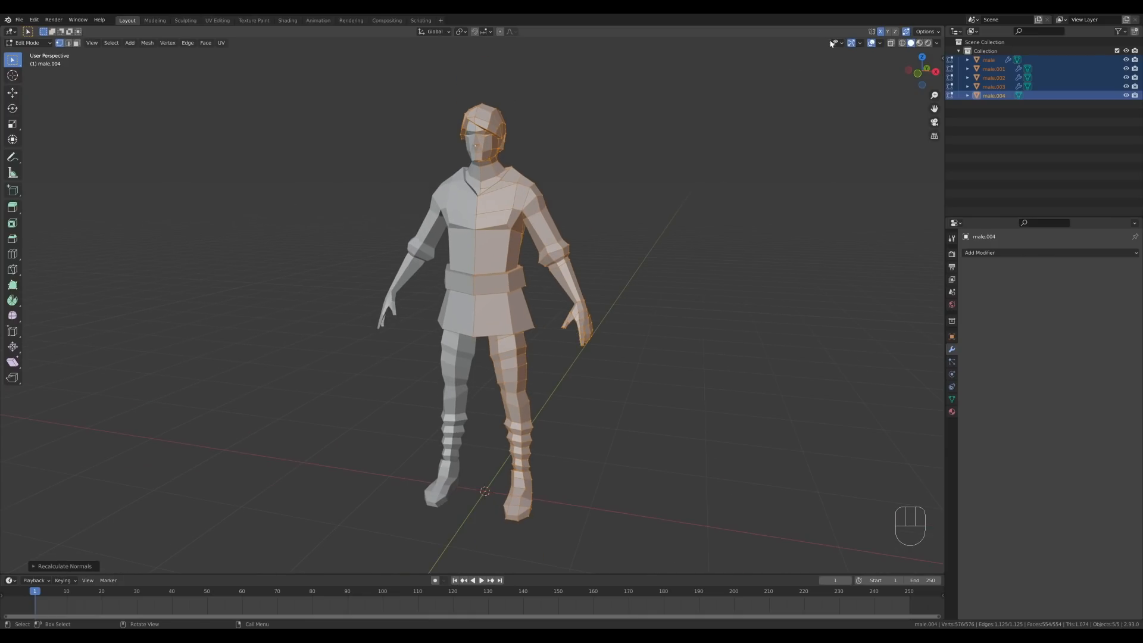
# - Display the face normals of all parts briefly to check their direction, and hide them again
pyautogui.click(879, 43)
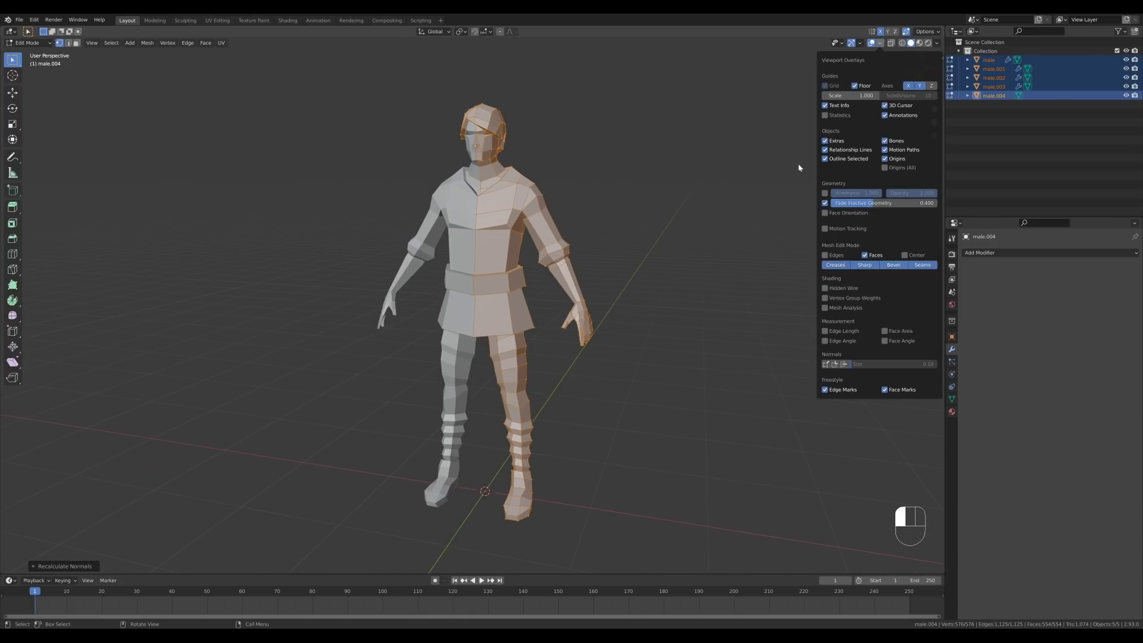
pyautogui.click(844, 364)
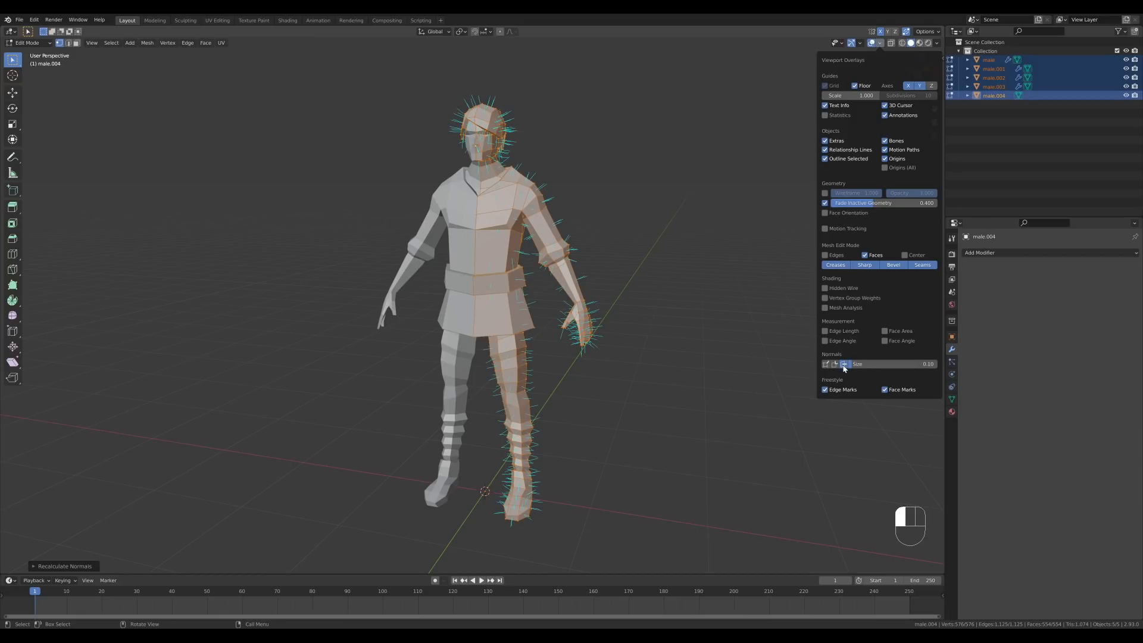
pyautogui.click(843, 364)
pyautogui.moveTo(594, 244); pyautogui.dragTo(632, 232, button='middle')
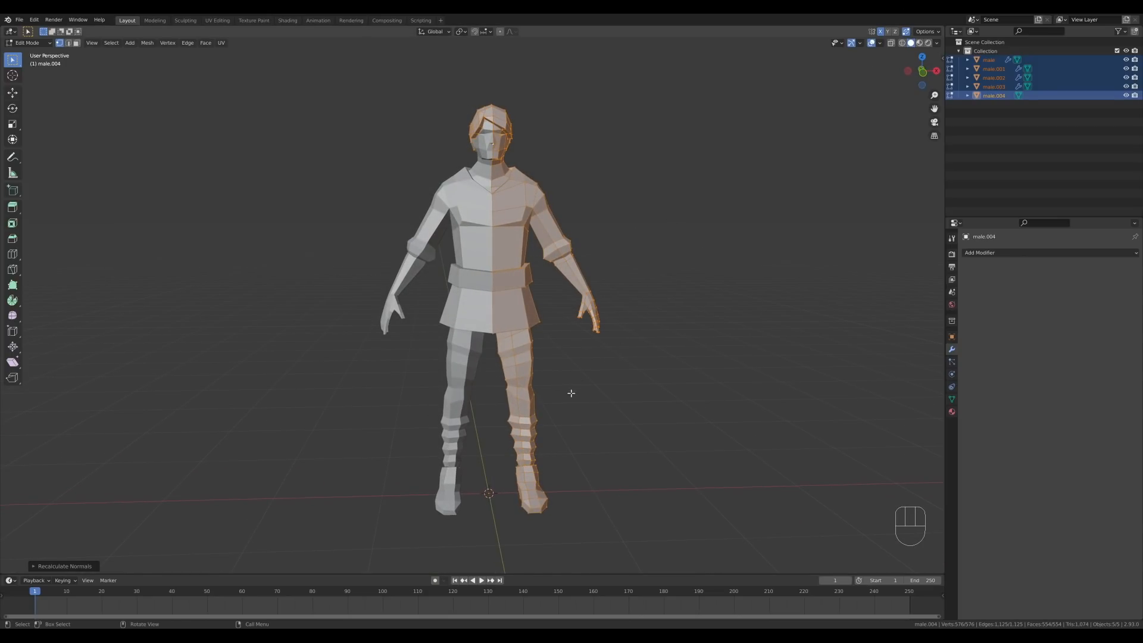
# - Merge the duplicate vertices of all parts by distance, finish editing the meshes and deselect everything
pyautogui.press('m')
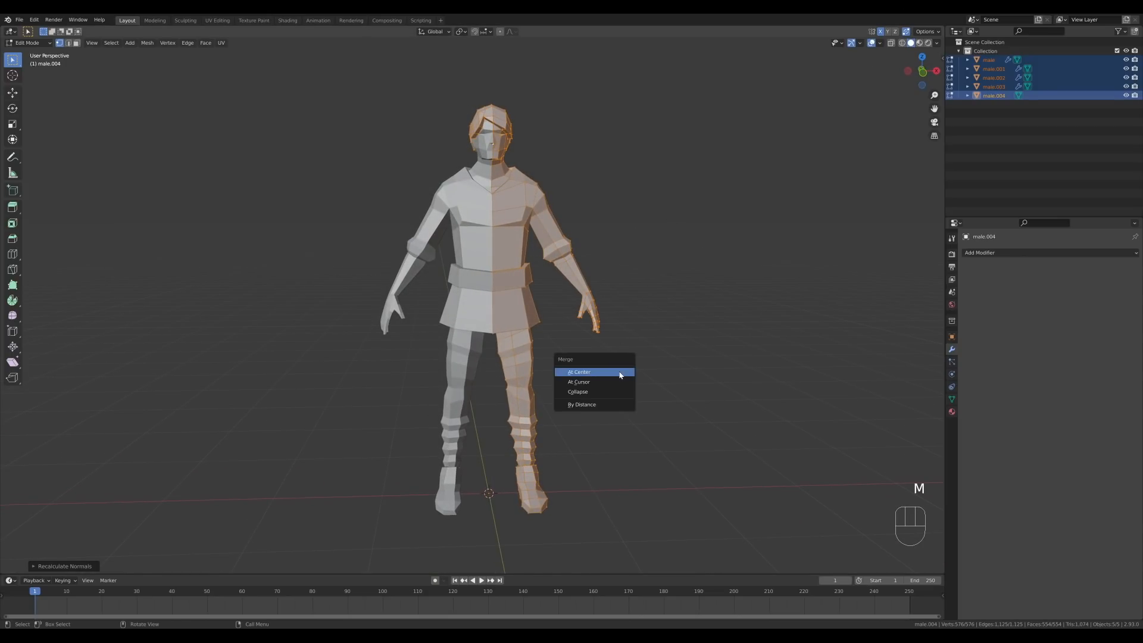
pyautogui.click(581, 404)
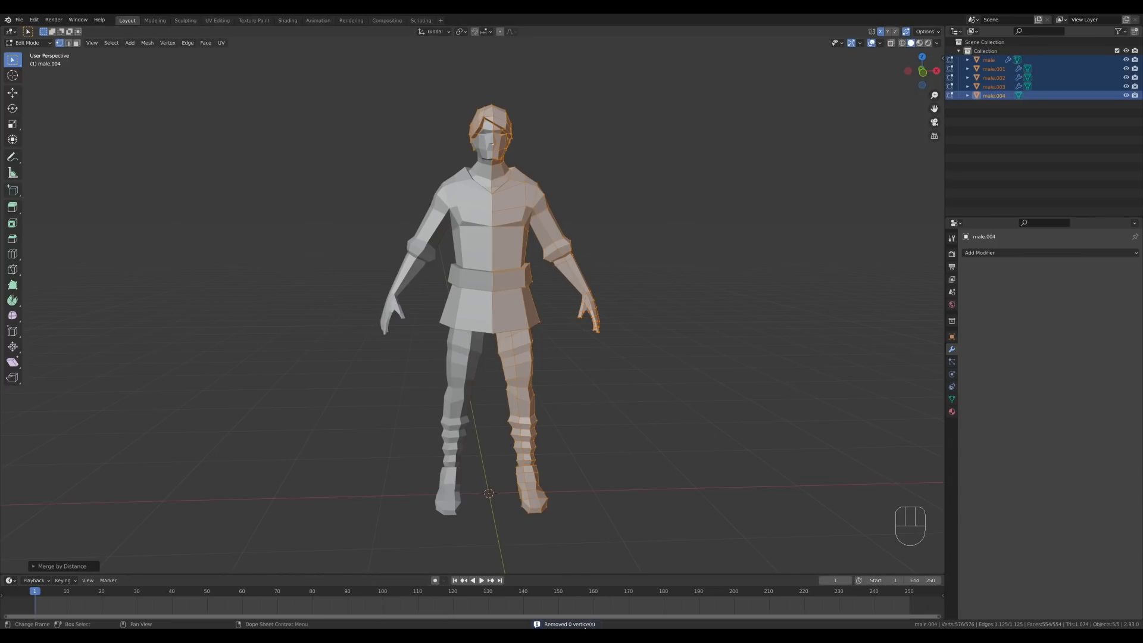
pyautogui.moveTo(675, 311); pyautogui.dragTo(659, 307, button='middle')
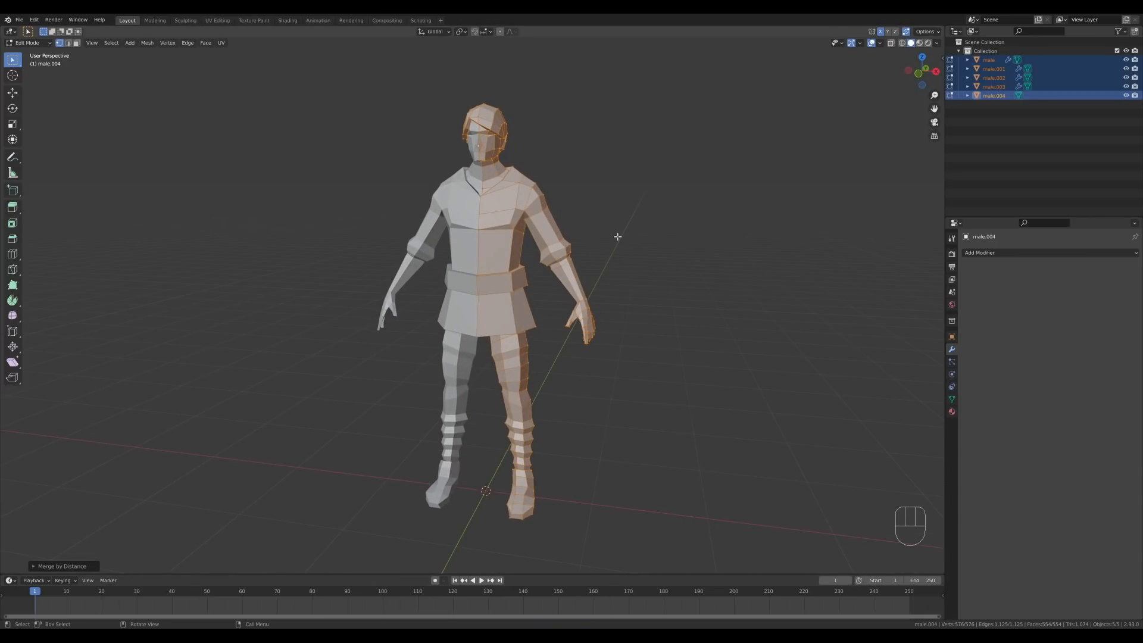
pyautogui.press('Tab')
pyautogui.scroll(-1, 567, 336)
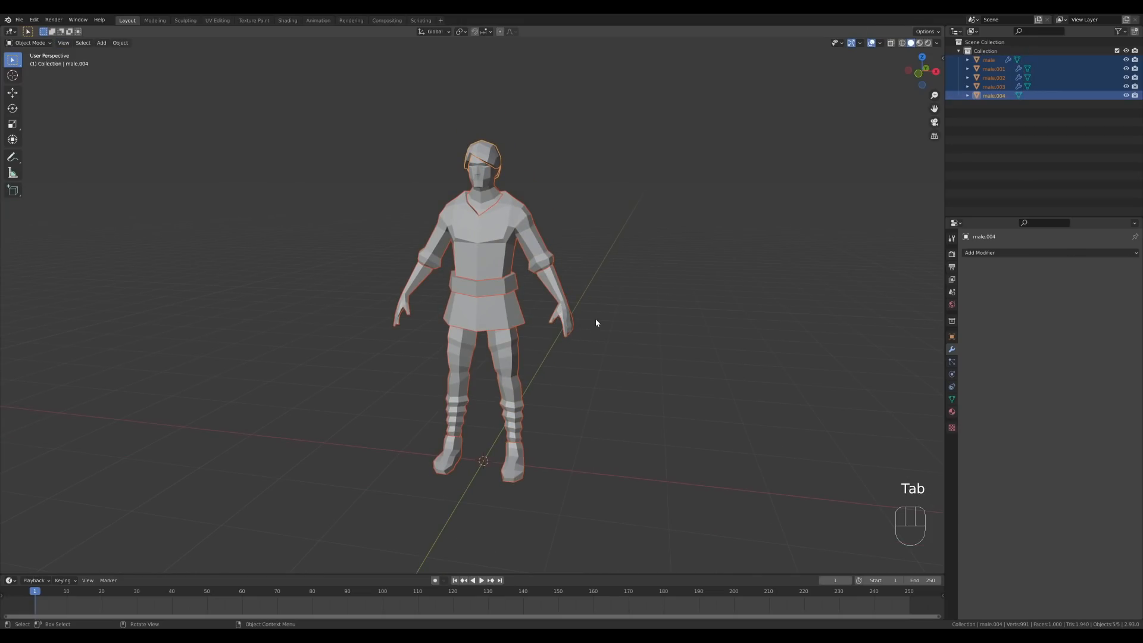
pyautogui.moveTo(598, 343); pyautogui.dragTo(606, 344, button='middle')
pyautogui.click(607, 345)
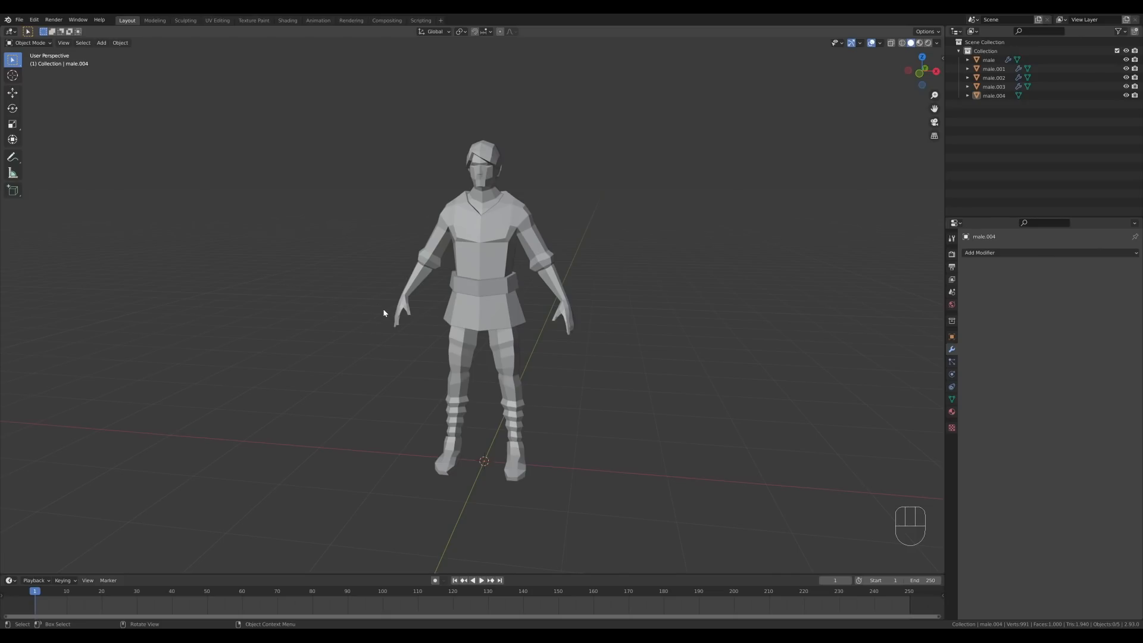
# - Add a Human (Meta-Rig) armature at the origin and turn on see-through display in the front view
pyautogui.press('shift')
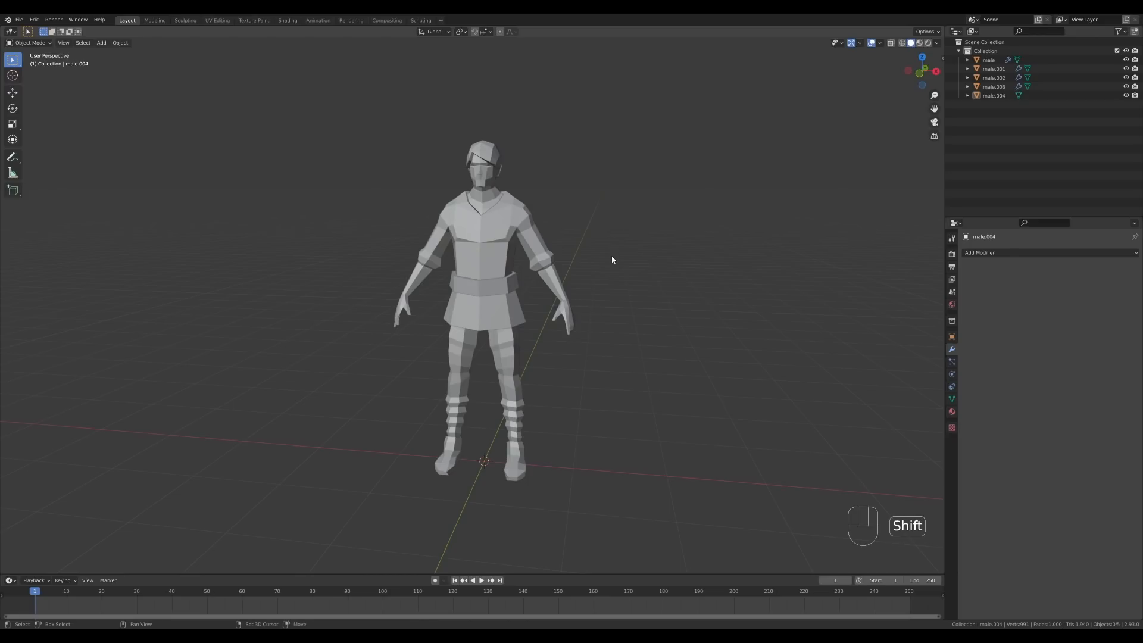
pyautogui.hotkey('shift', 'a')
pyautogui.moveTo(612, 259)
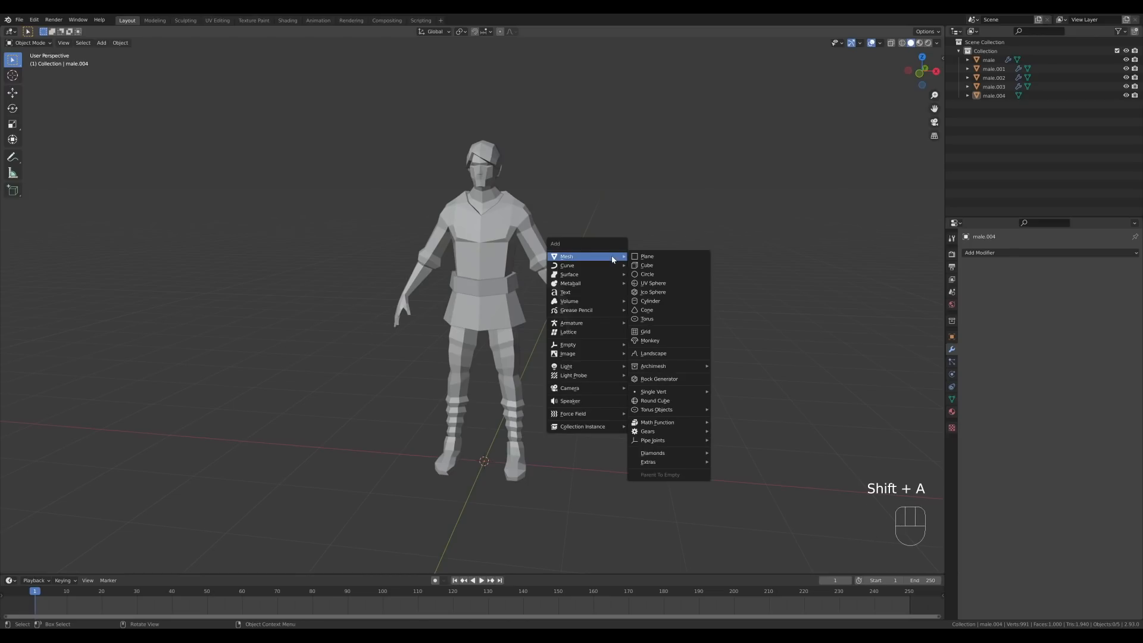
pyautogui.moveTo(595, 322)
pyautogui.moveTo(682, 342)
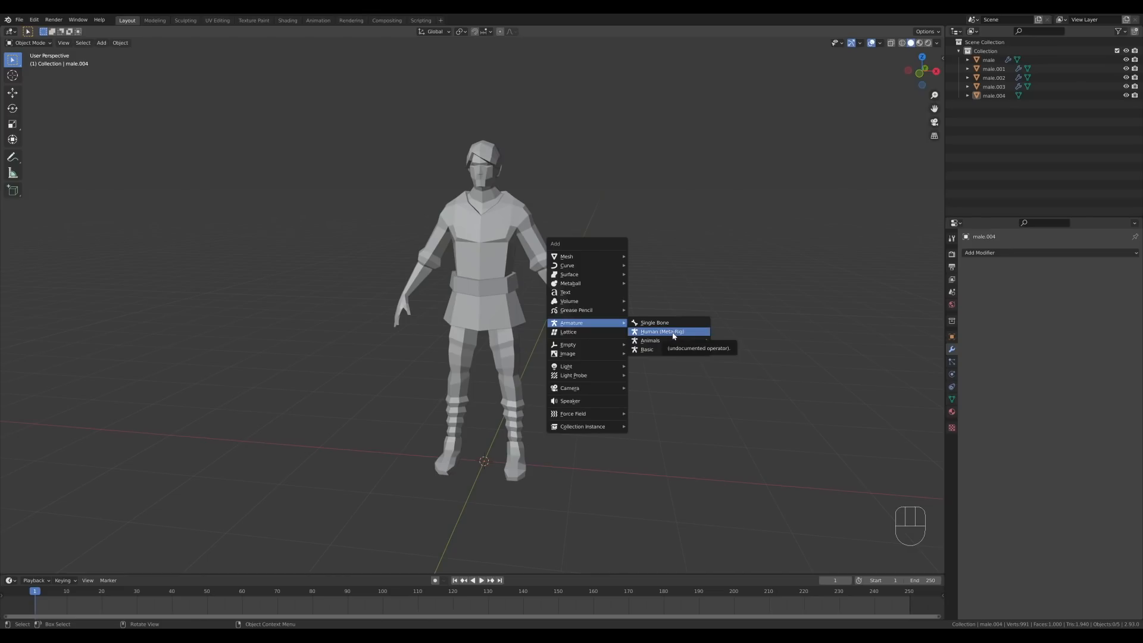
pyautogui.click(673, 334)
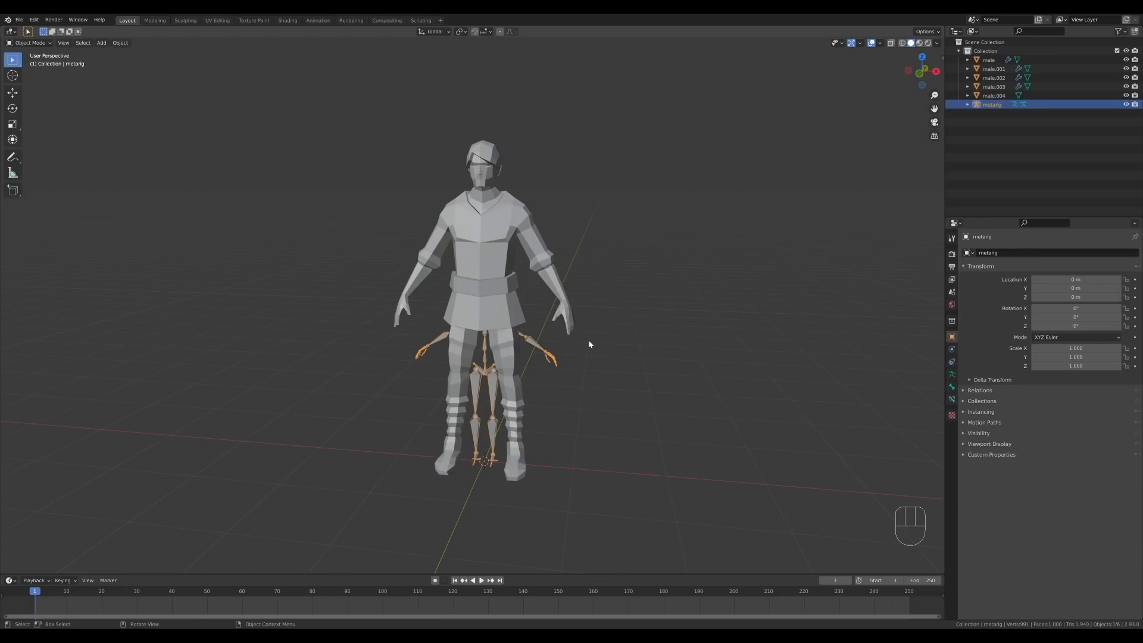
pyautogui.press('KP_1')
pyautogui.scroll(-1, 562, 224)
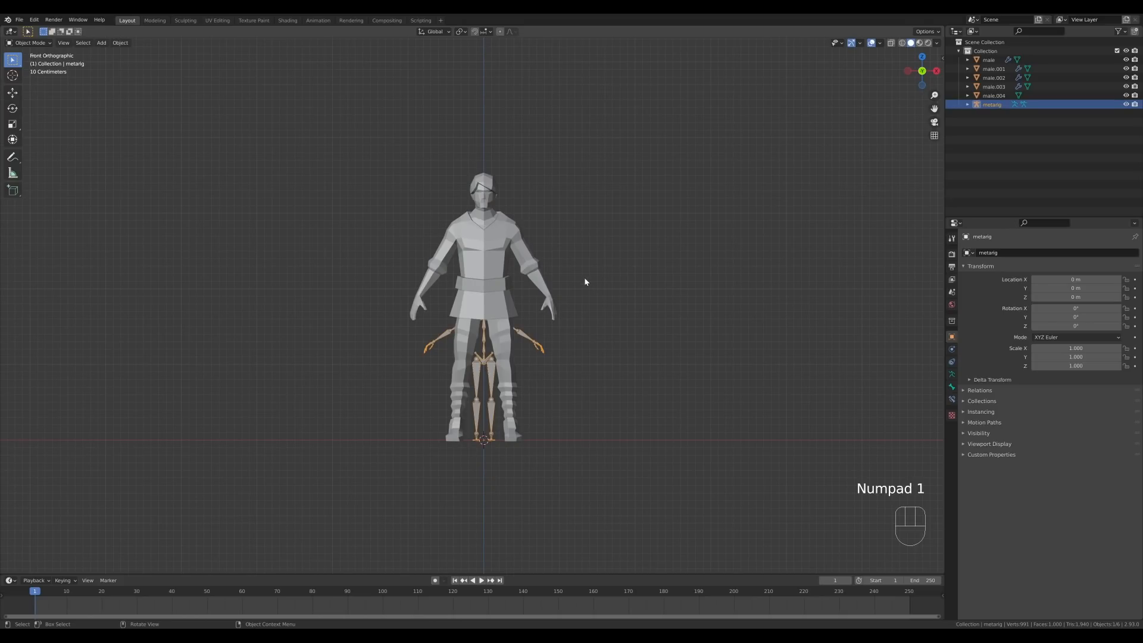
pyautogui.press('z')
pyautogui.click(596, 350)
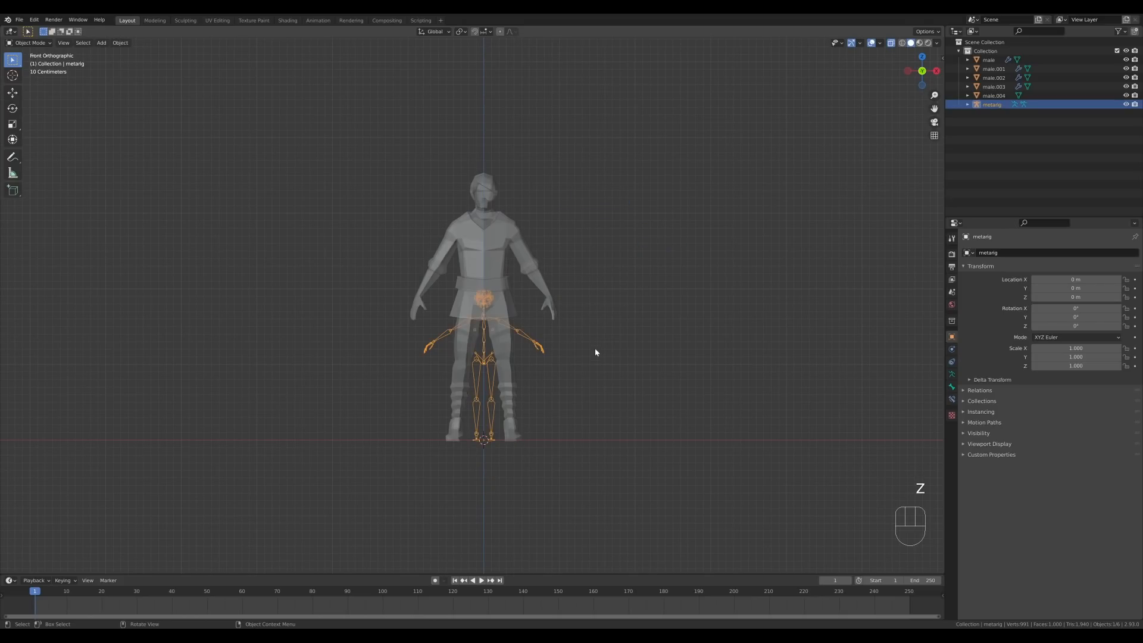
pyautogui.press('s')
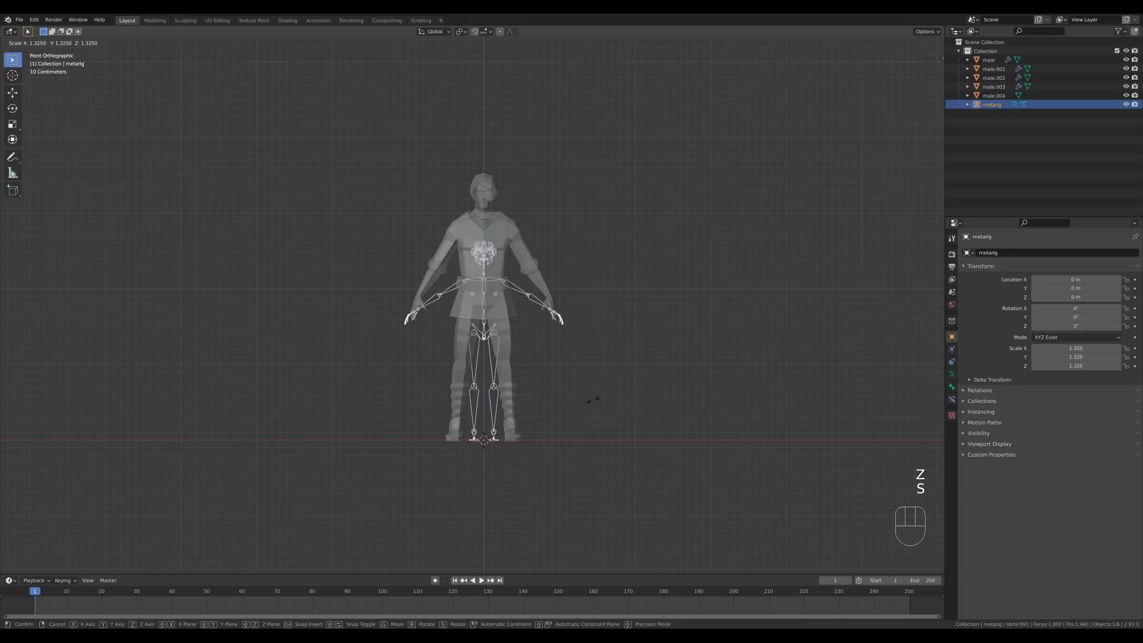
pyautogui.click(633, 395)
pyautogui.hotkey('ctrl', 'z')
# - Scale the meta-rig uniformly by about 1.771 to match the character's height and apply its scale
pyautogui.press('s')
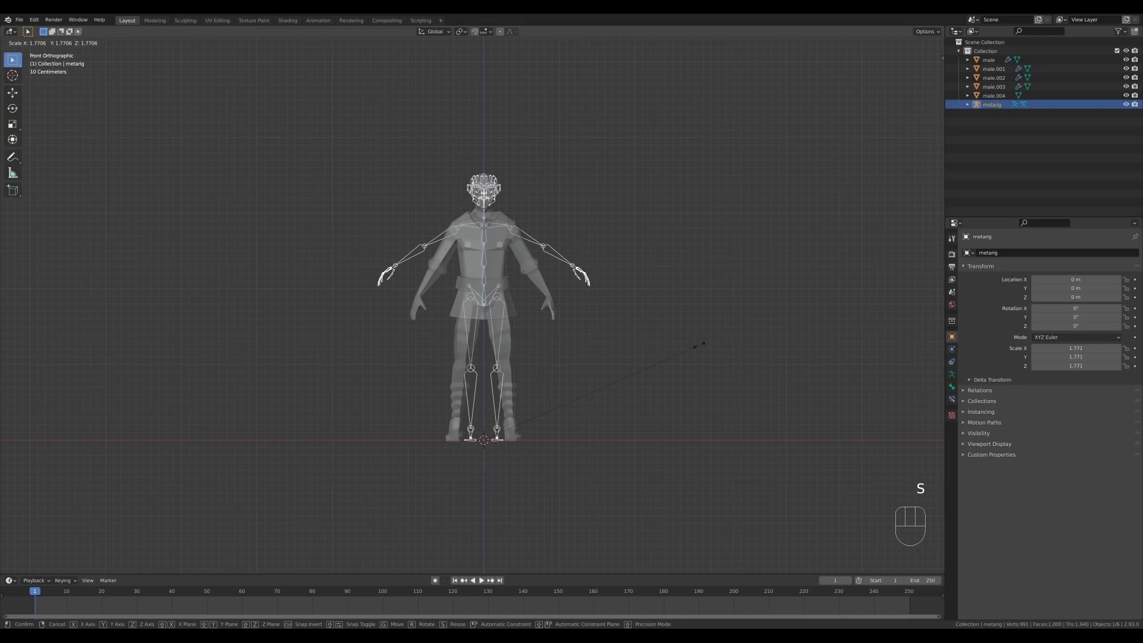
pyautogui.click(700, 344)
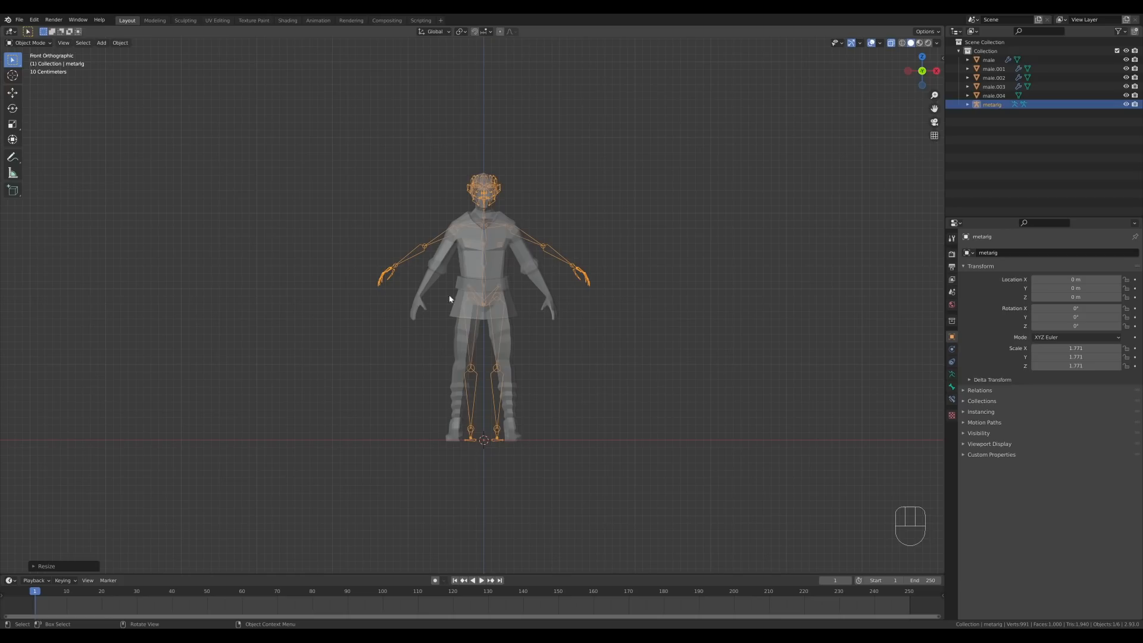
pyautogui.hotkey('ctrl', 'a')
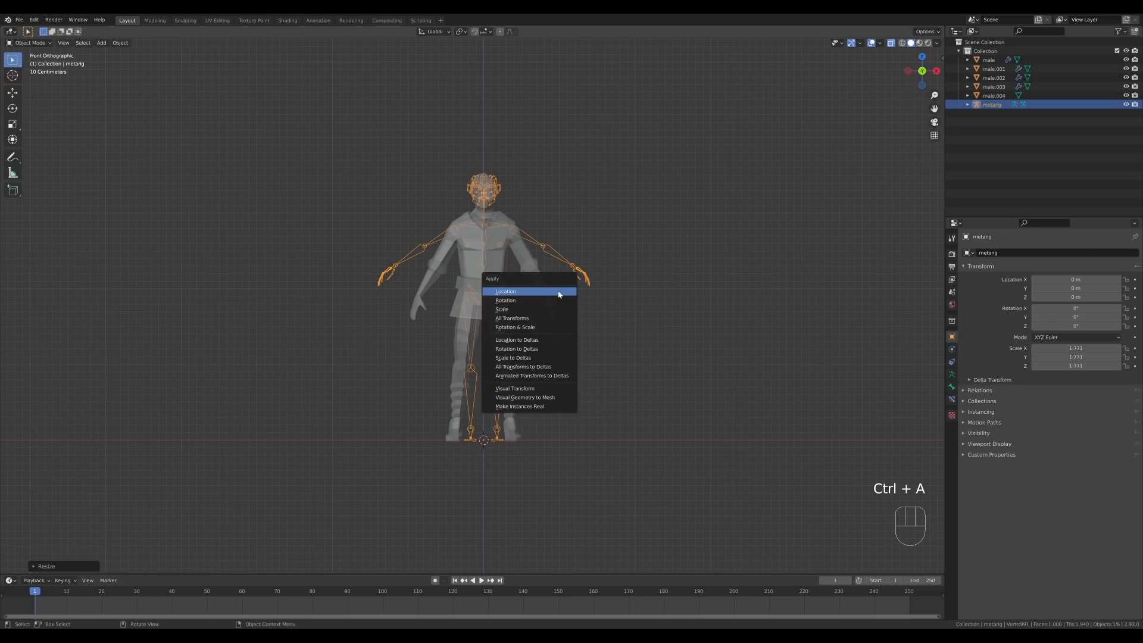
pyautogui.click(503, 310)
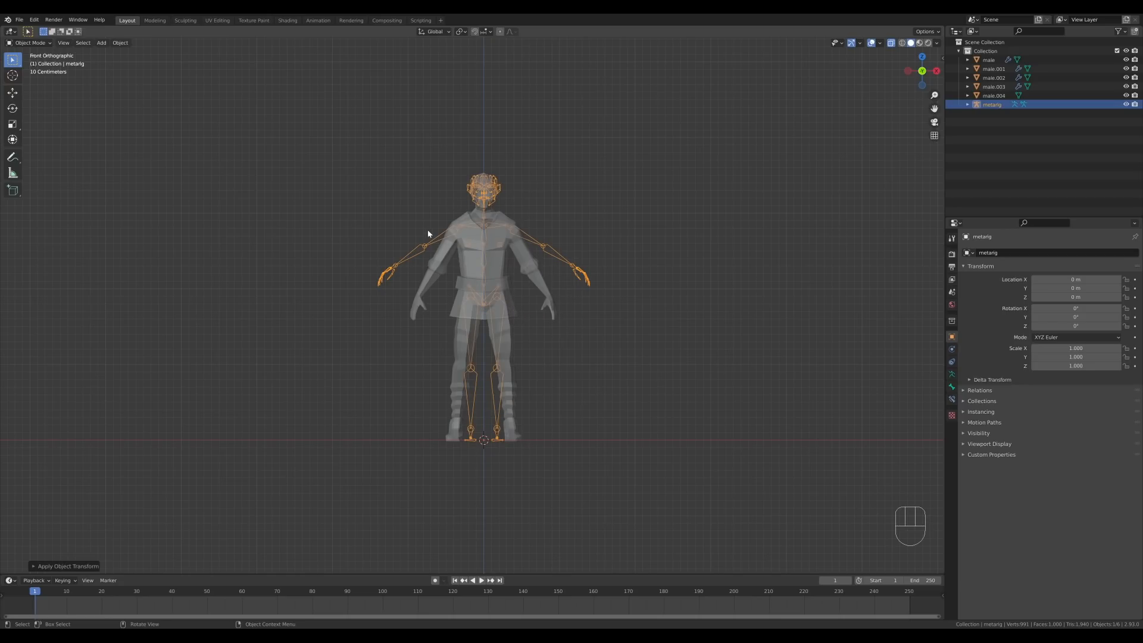
# - Start editing the meta-rig and delete all the facial bones, including the ears, keeping the head and neck bones
pyautogui.moveTo(543, 314); pyautogui.dragTo(282, 155, button='middle')
pyautogui.scroll(5, 567, 322)
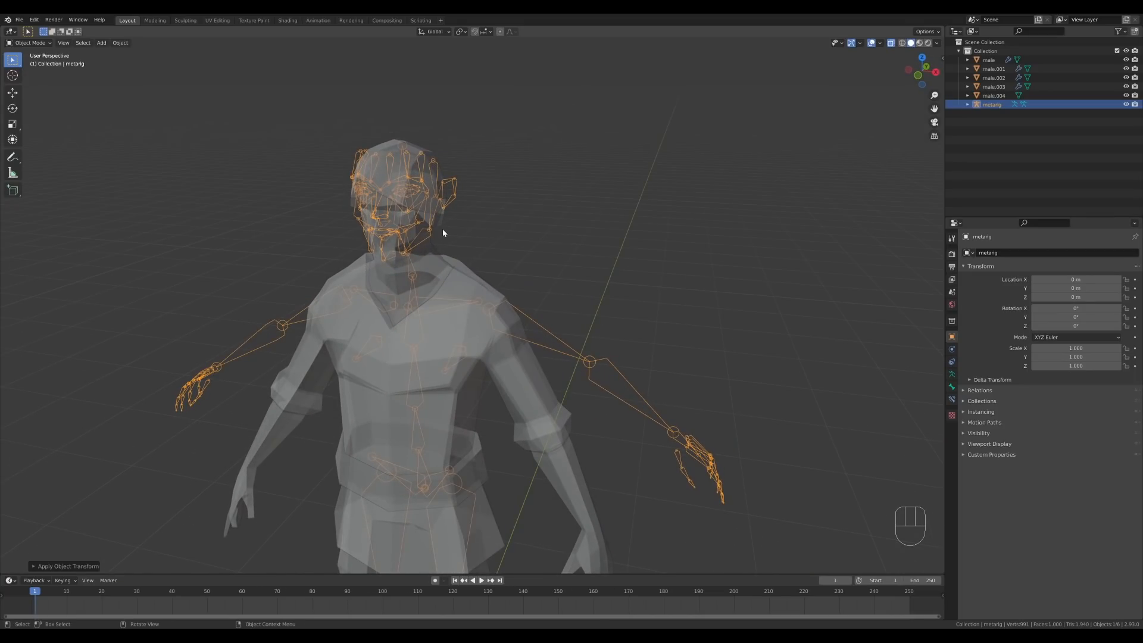
pyautogui.moveTo(443, 232); pyautogui.dragTo(567, 240, button='middle')
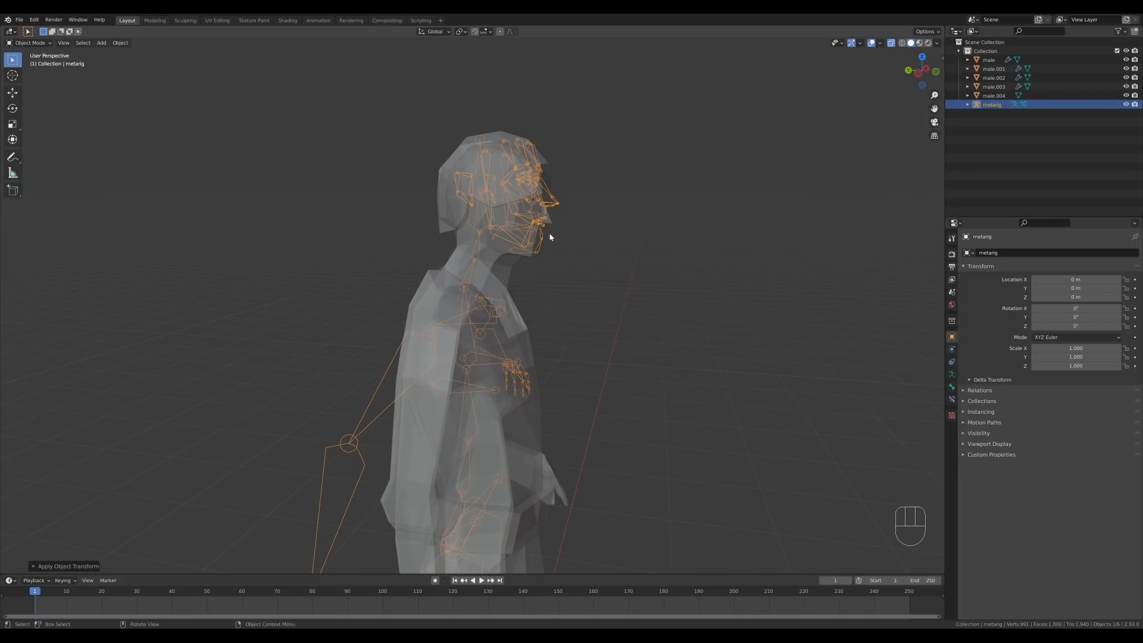
pyautogui.press('Tab')
pyautogui.moveTo(573, 196); pyautogui.dragTo(592, 199, button='middle')
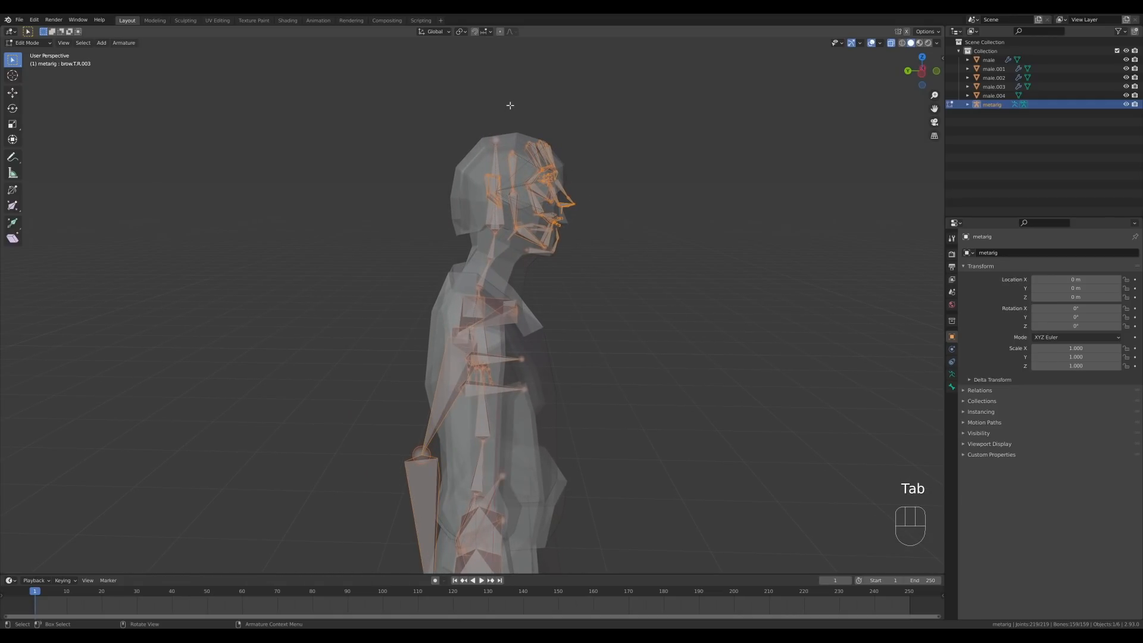
pyautogui.moveTo(510, 105); pyautogui.dragTo(612, 263)
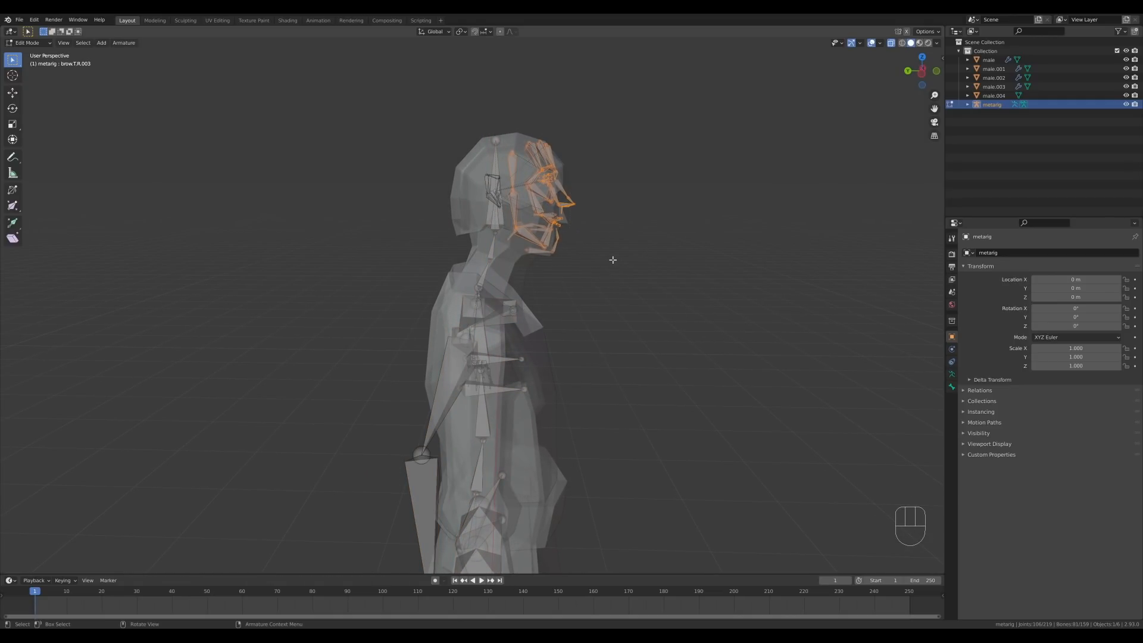
pyautogui.moveTo(612, 260); pyautogui.dragTo(623, 215, button='middle')
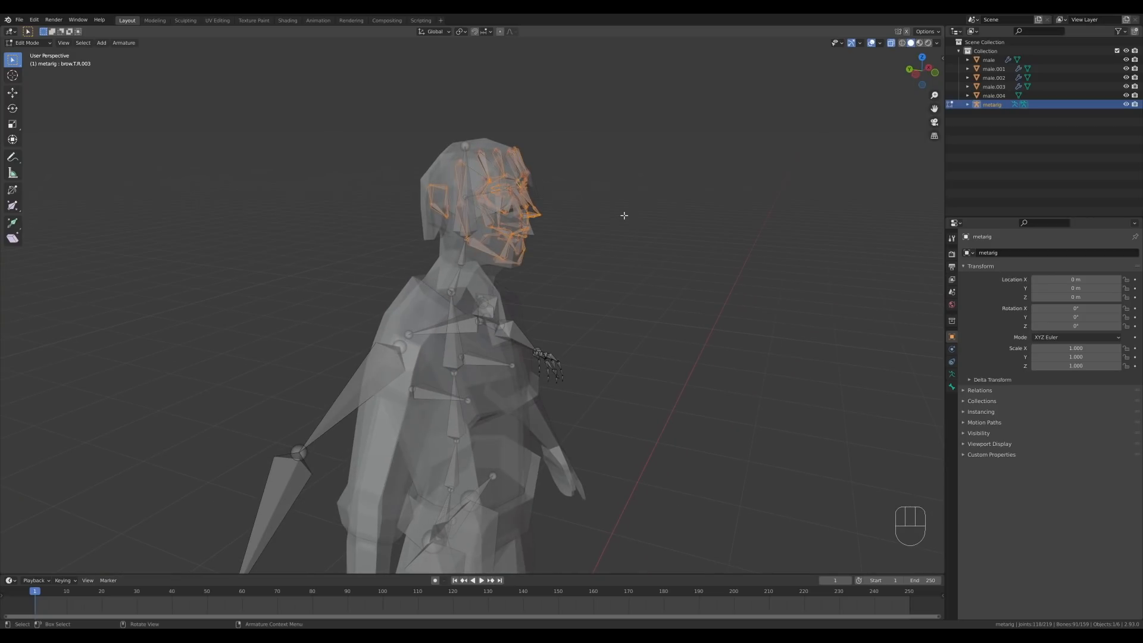
pyautogui.press('x')
pyautogui.click(624, 215)
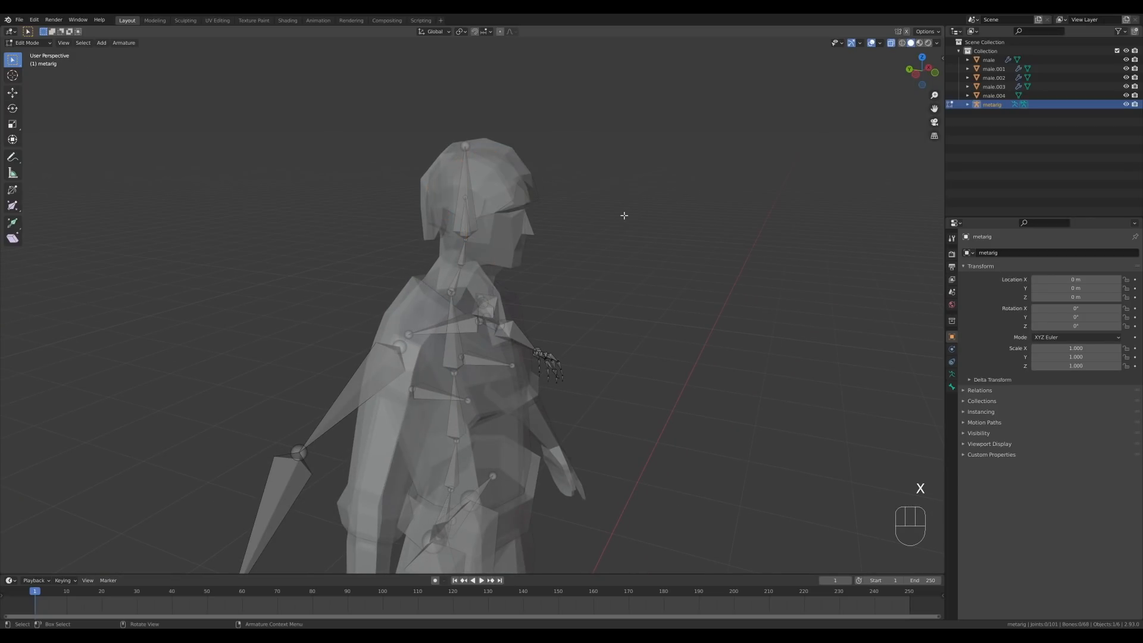
# - Delete the leftover short face bone inside the head bone
pyautogui.click(465, 225)
pyautogui.click(891, 43)
pyautogui.click(891, 43)
pyautogui.scroll(5, 456, 109)
pyautogui.scroll(-2, 456, 109)
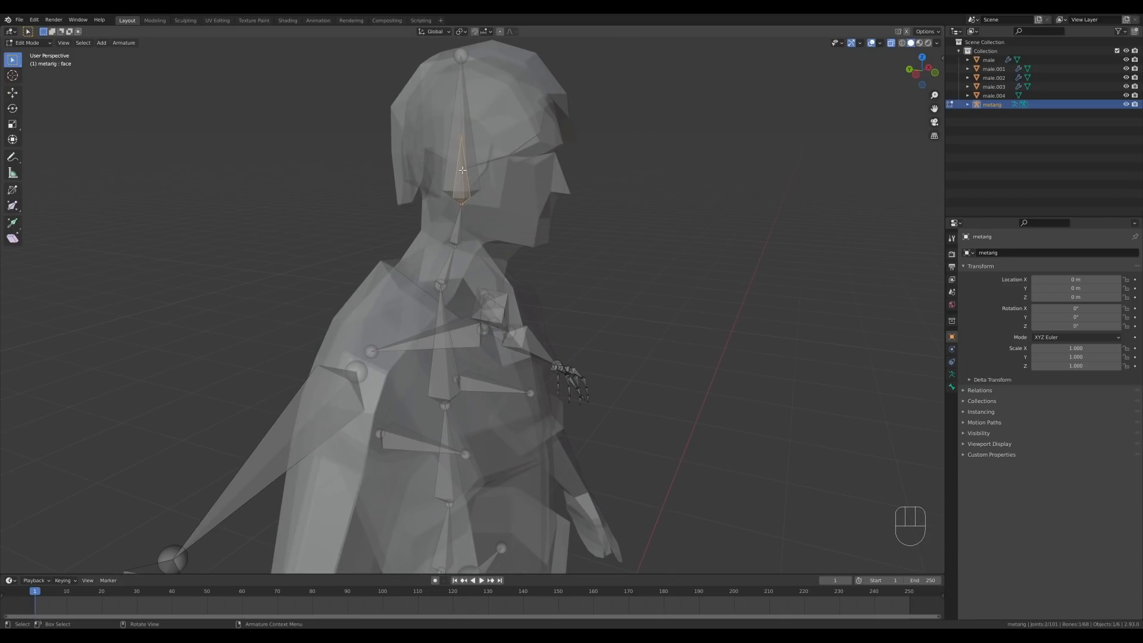
pyautogui.press('x')
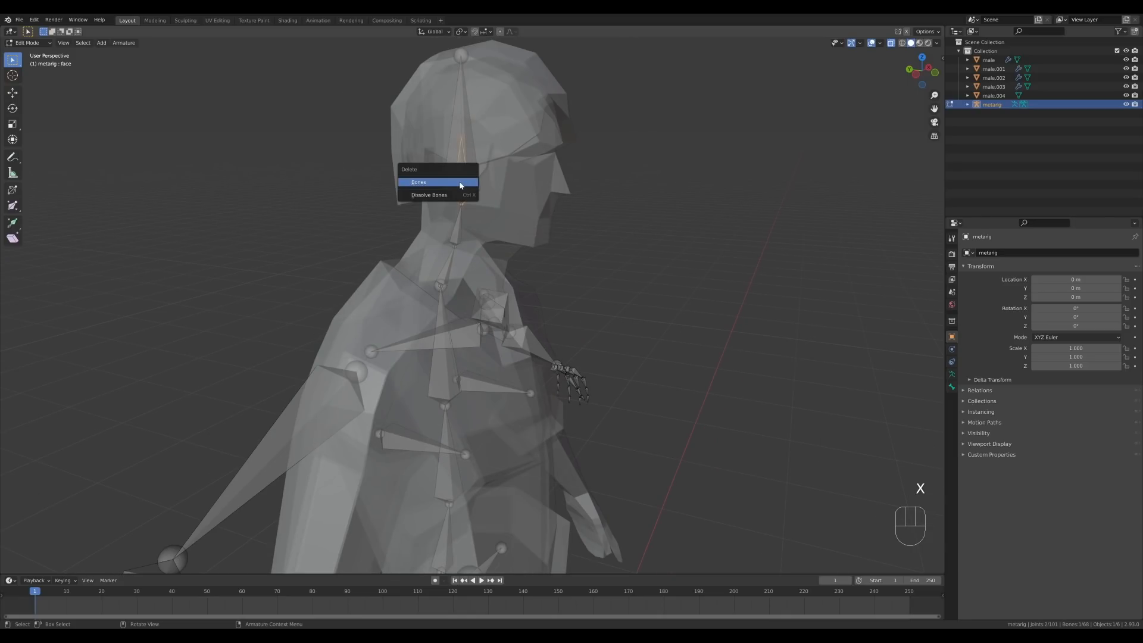
pyautogui.click(445, 184)
# - Delete the meta-rig's bones on the character's right side: shoulder, arm, hand, breast, pelvis, leg and foot
pyautogui.scroll(-4, 661, 357)
pyautogui.keyDown('shift'); pyautogui.moveTo(660, 357); pyautogui.dragTo(669, 226, button='middle'); pyautogui.keyUp('shift')
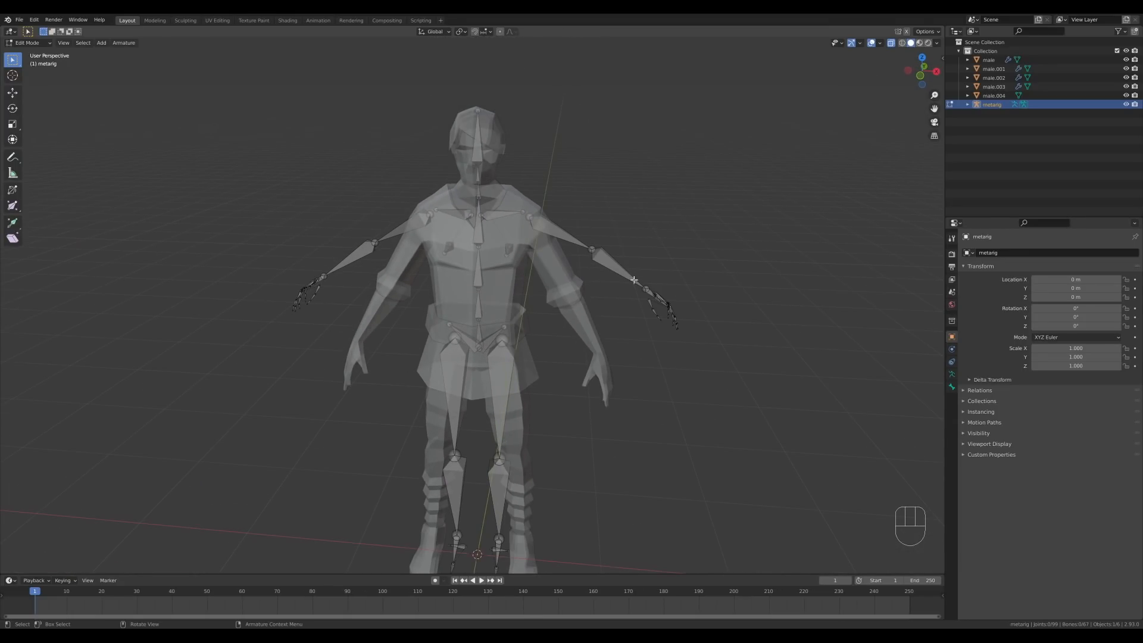
pyautogui.keyDown('shift'); pyautogui.moveTo(610, 317); pyautogui.dragTo(619, 240, button='middle'); pyautogui.keyUp('shift')
pyautogui.press('KP_1')
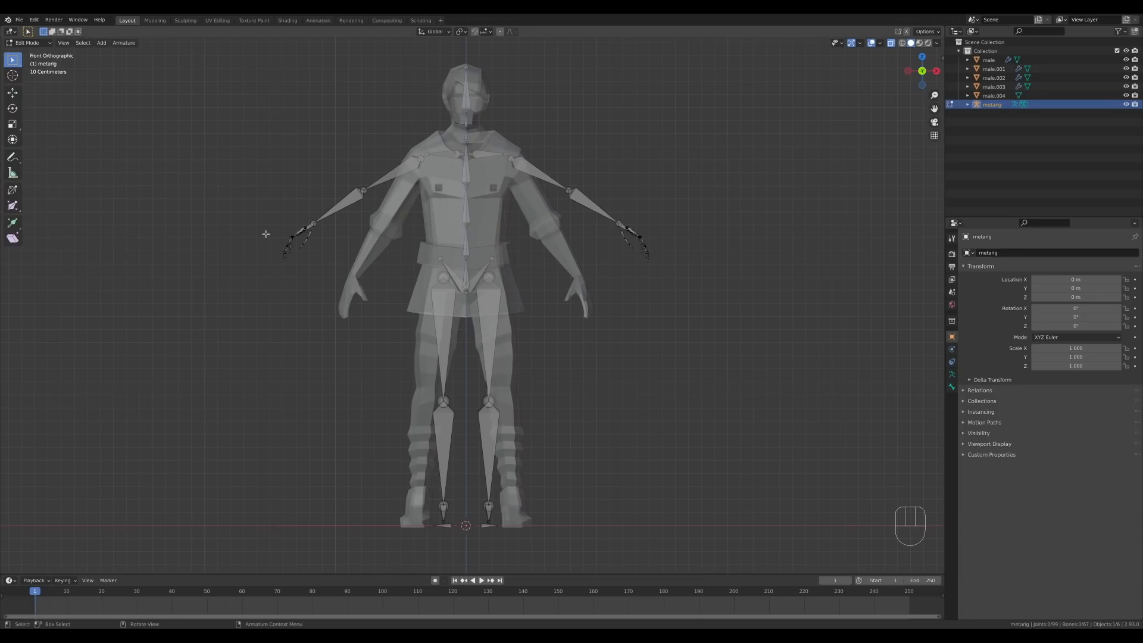
pyautogui.moveTo(240, 119); pyautogui.dragTo(441, 277)
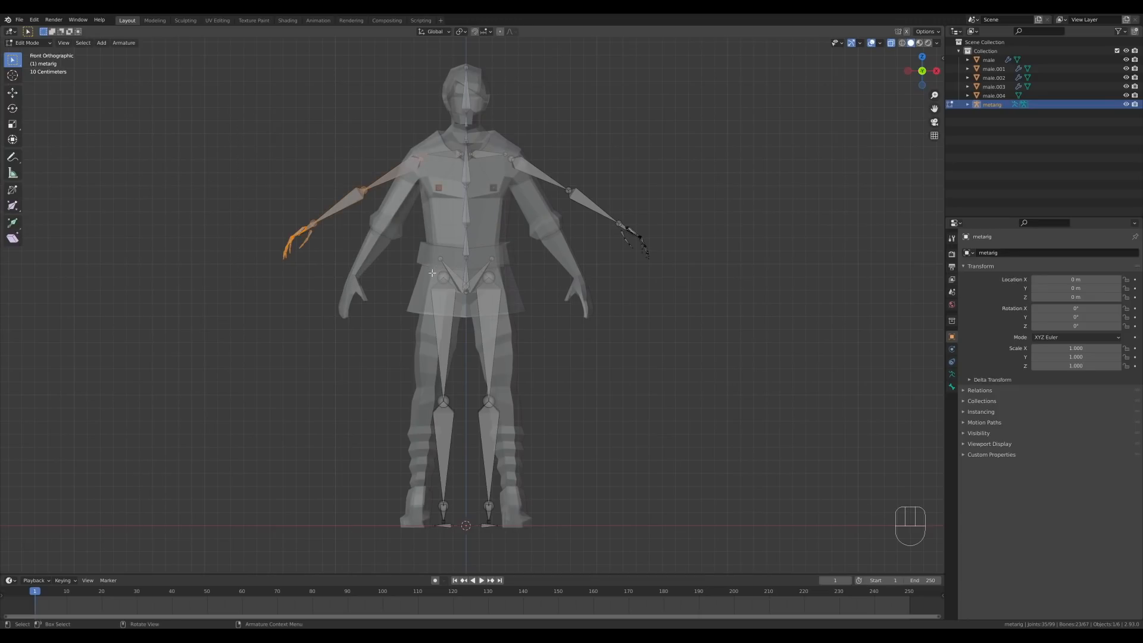
pyautogui.keyDown('shift'); pyautogui.click(439, 154); pyautogui.keyUp('shift')
pyautogui.keyDown('shift'); pyautogui.click(442, 259); pyautogui.keyUp('shift')
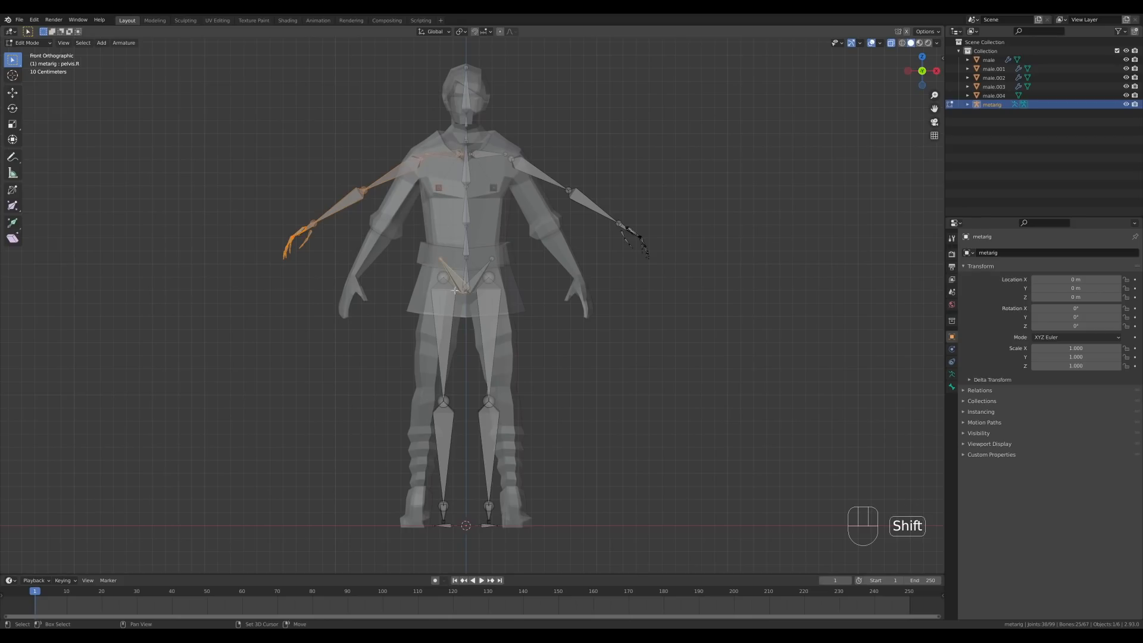
pyautogui.keyDown('shift'); pyautogui.moveTo(400, 266); pyautogui.dragTo(466, 543); pyautogui.keyUp('shift')
pyautogui.keyDown('ctrl'); pyautogui.moveTo(457, 266); pyautogui.dragTo(474, 271); pyautogui.keyUp('ctrl')
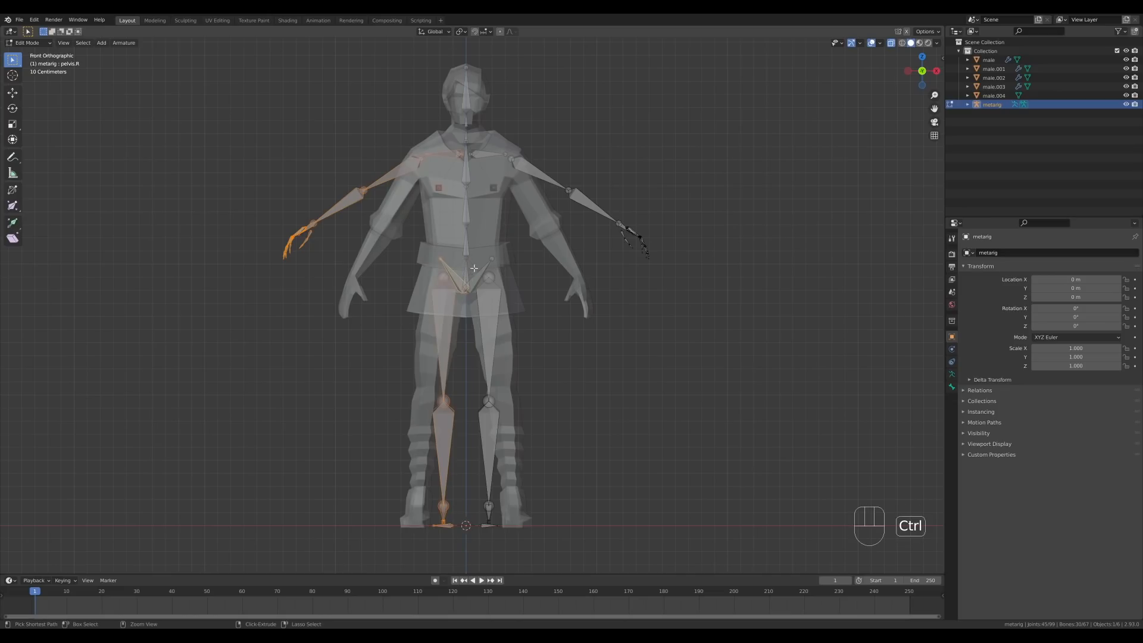
pyautogui.press('x')
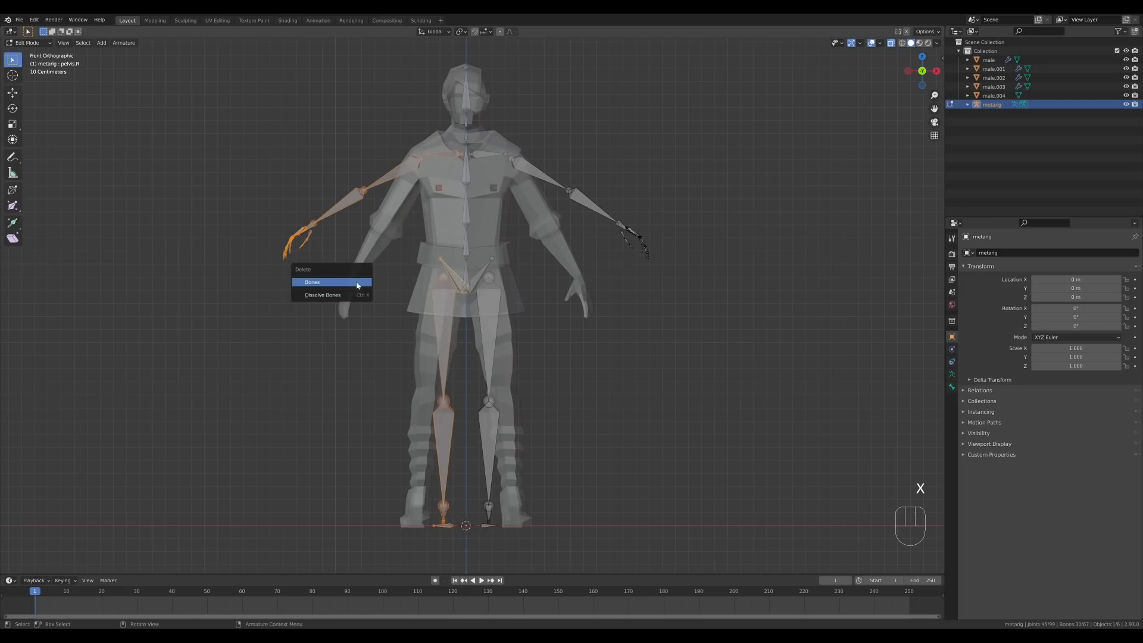
pyautogui.click(358, 283)
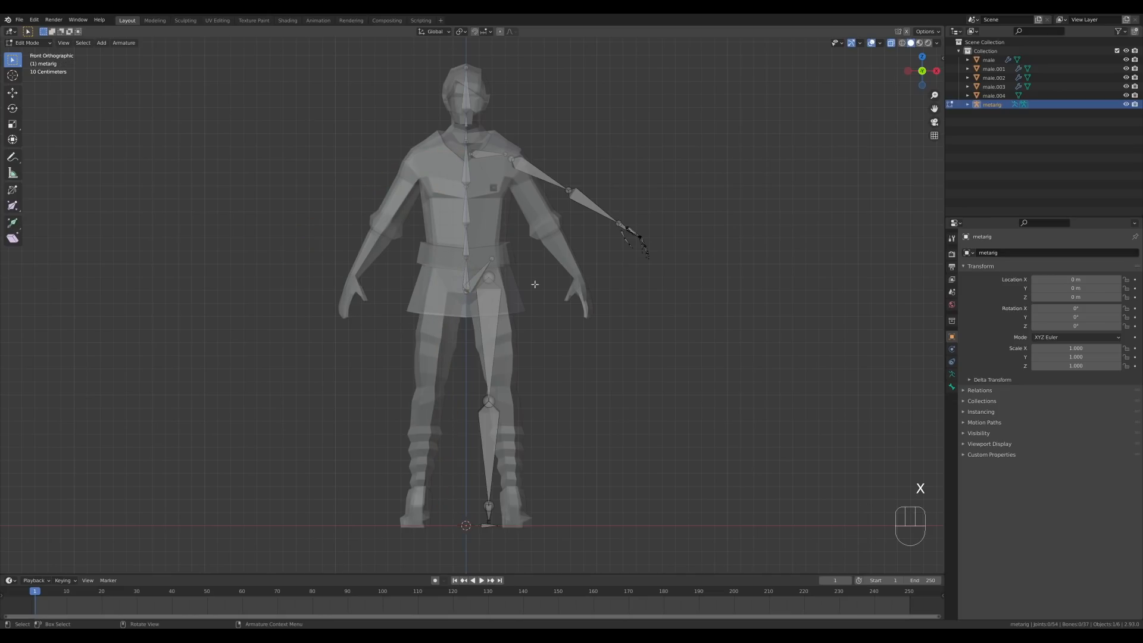
pyautogui.moveTo(560, 291); pyautogui.dragTo(518, 314, button='middle')
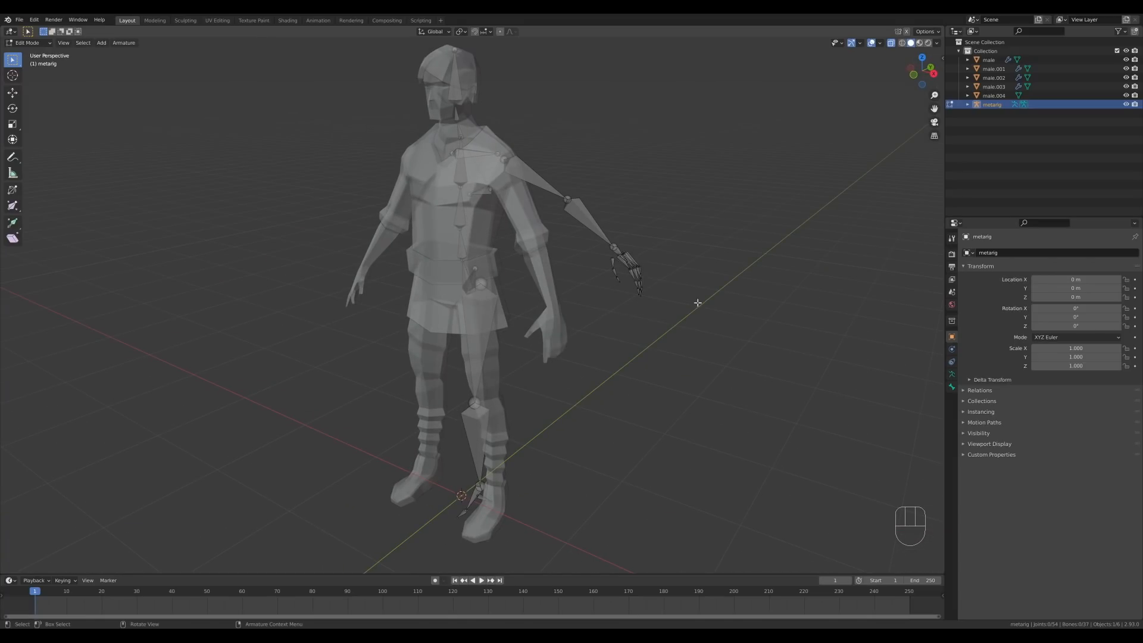
# - Delete the meta-rig's ring and little finger bones on the left hand, together with their two palm bones
pyautogui.moveTo(697, 302); pyautogui.dragTo(574, 330, button='middle')
pyautogui.scroll(3, 618, 358)
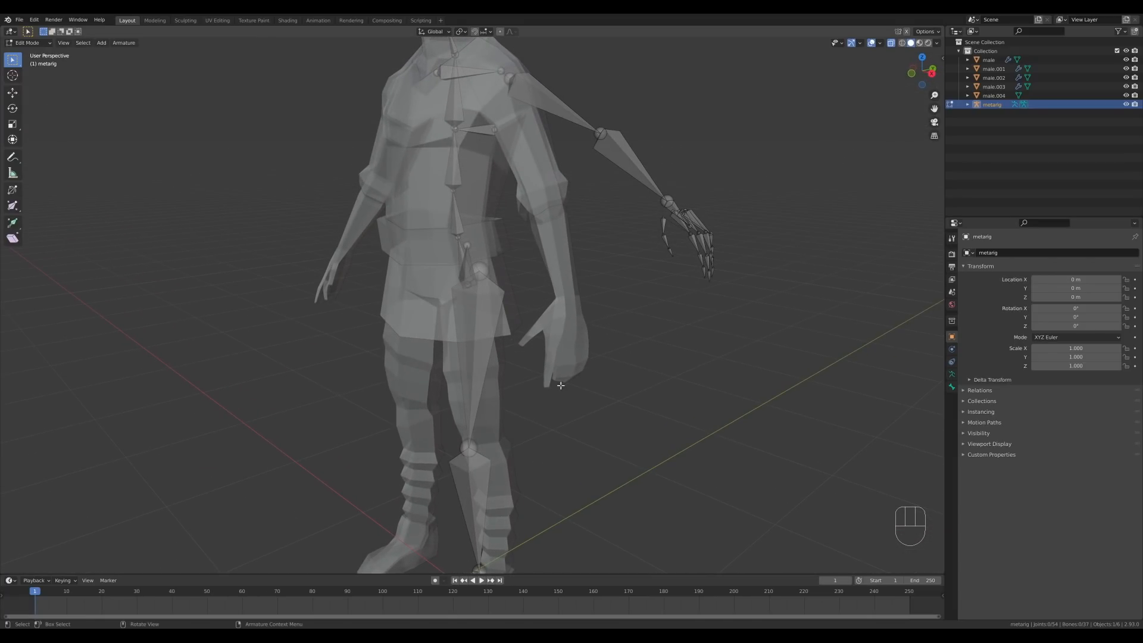
pyautogui.moveTo(733, 280); pyautogui.dragTo(687, 302, button='middle')
pyautogui.scroll(3, 687, 306)
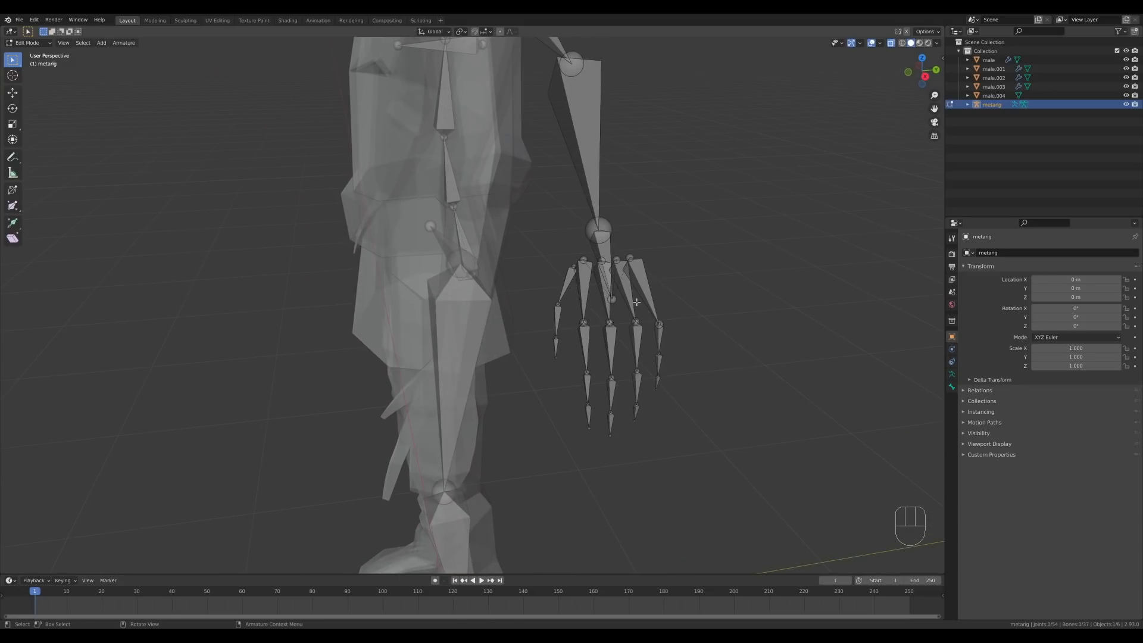
pyautogui.moveTo(664, 272); pyautogui.dragTo(624, 456)
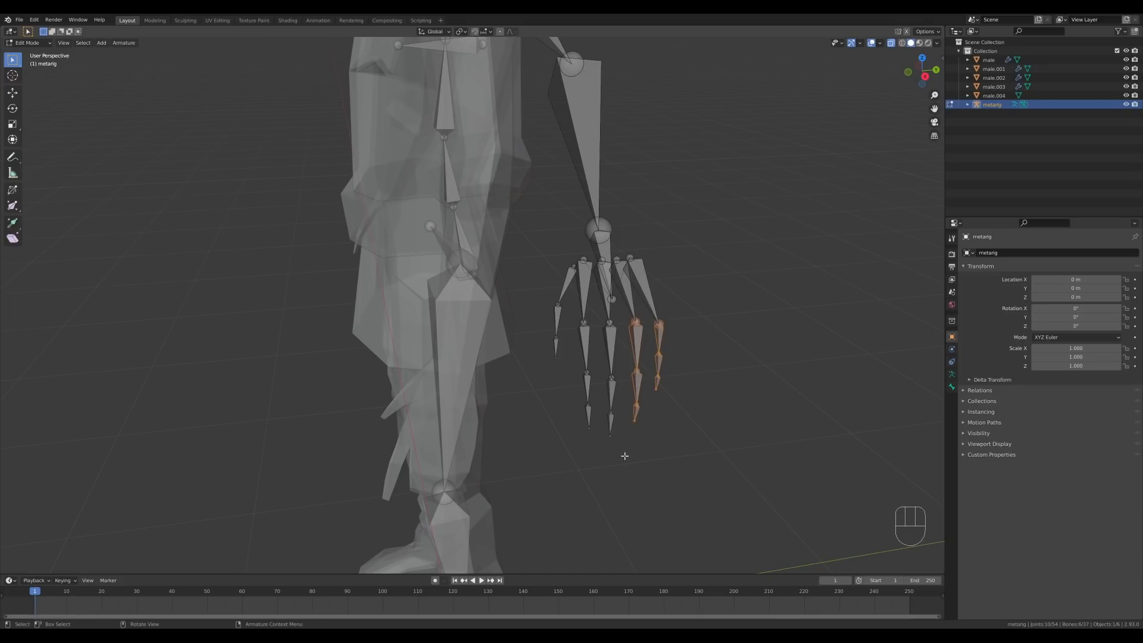
pyautogui.keyDown('shift'); pyautogui.click(626, 287); pyautogui.keyUp('shift')
pyautogui.keyDown('shift'); pyautogui.click(647, 283); pyautogui.keyUp('shift')
pyautogui.press('x')
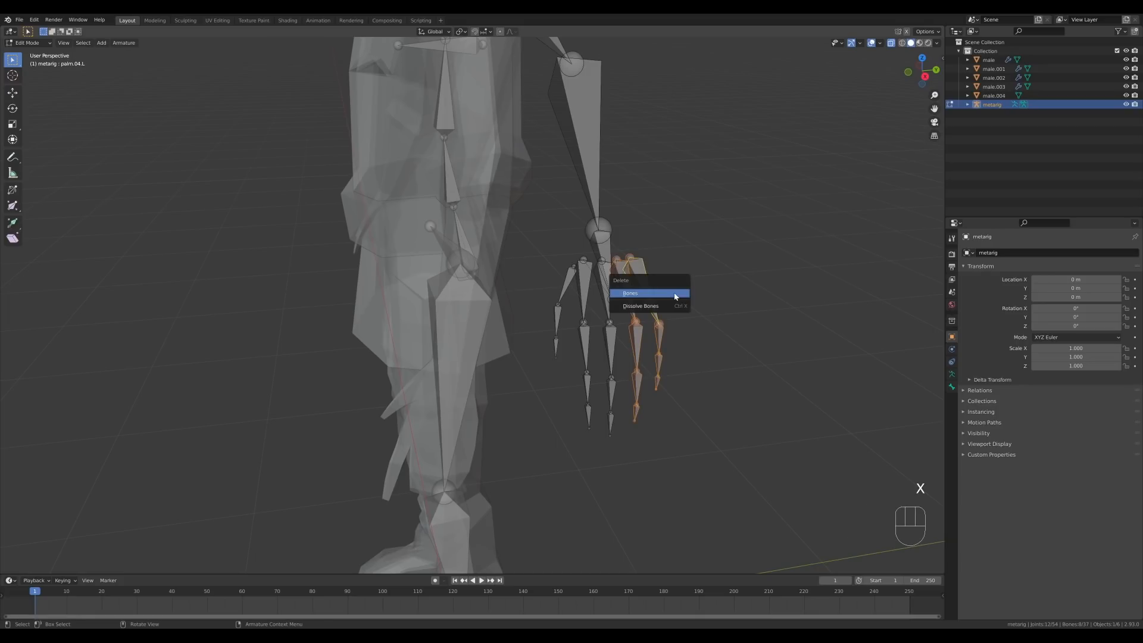
pyautogui.click(675, 296)
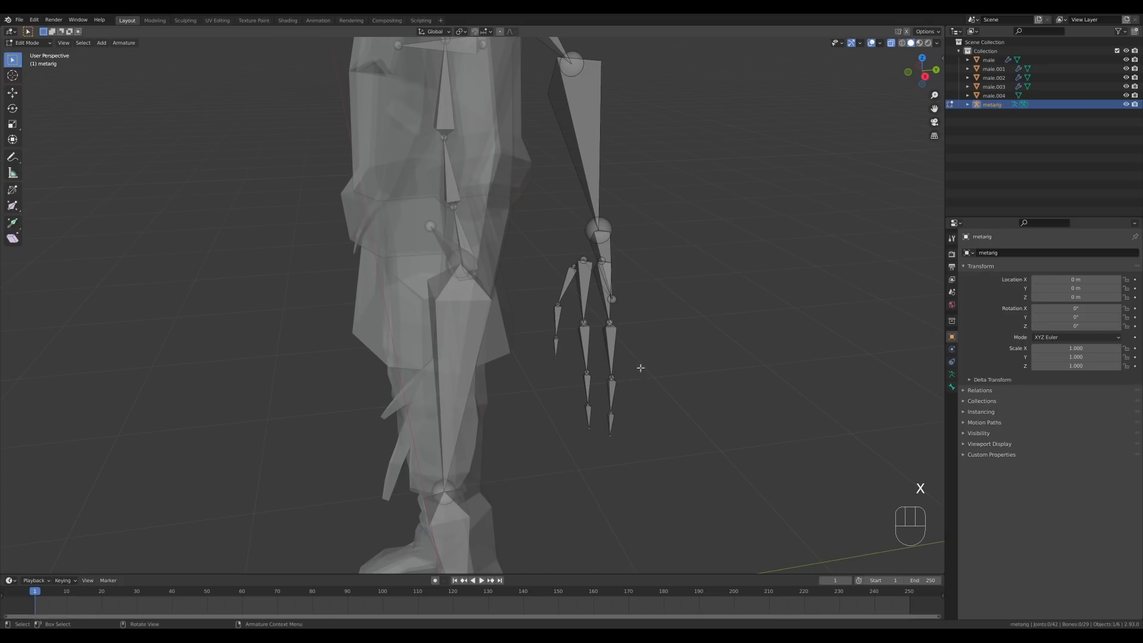
# - Finish editing the meta-rig, select the body mesh and view the character straight from the front
pyautogui.moveTo(682, 350)
pyautogui.mouseDown(button='middle')
pyautogui.moveTo(663, 352)
pyautogui.moveTo(696, 352)
pyautogui.mouseUp(button='middle')
pyautogui.scroll(-3, 631, 358)
pyautogui.moveTo(497, 313); pyautogui.dragTo(577, 289, button='middle')
pyautogui.press('Tab')
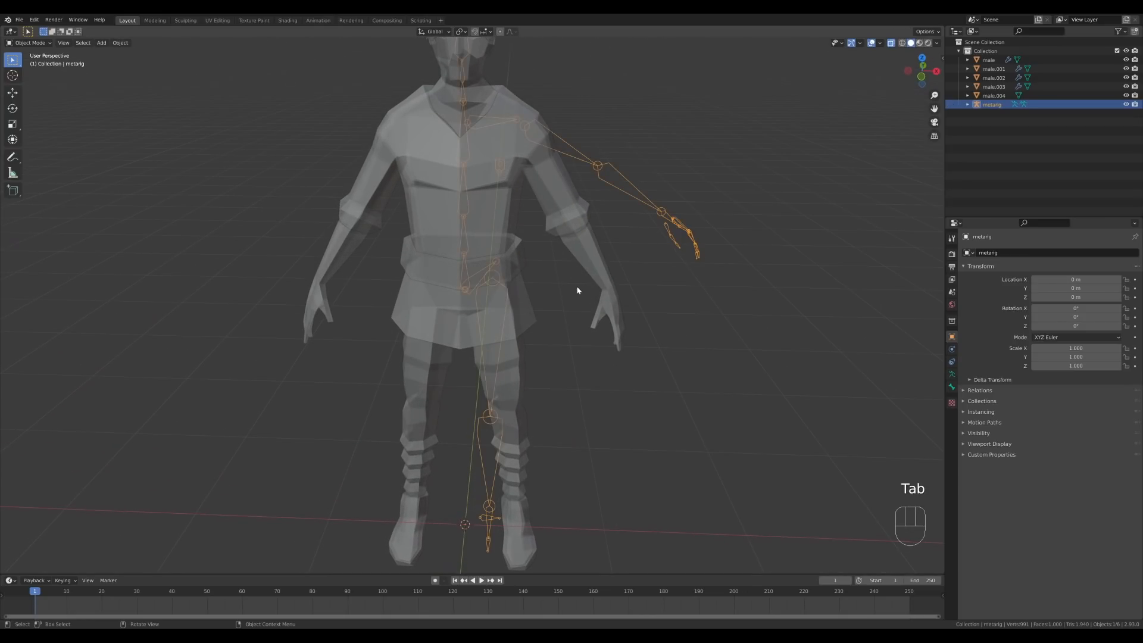
pyautogui.click(566, 230)
pyautogui.press('KP_1')
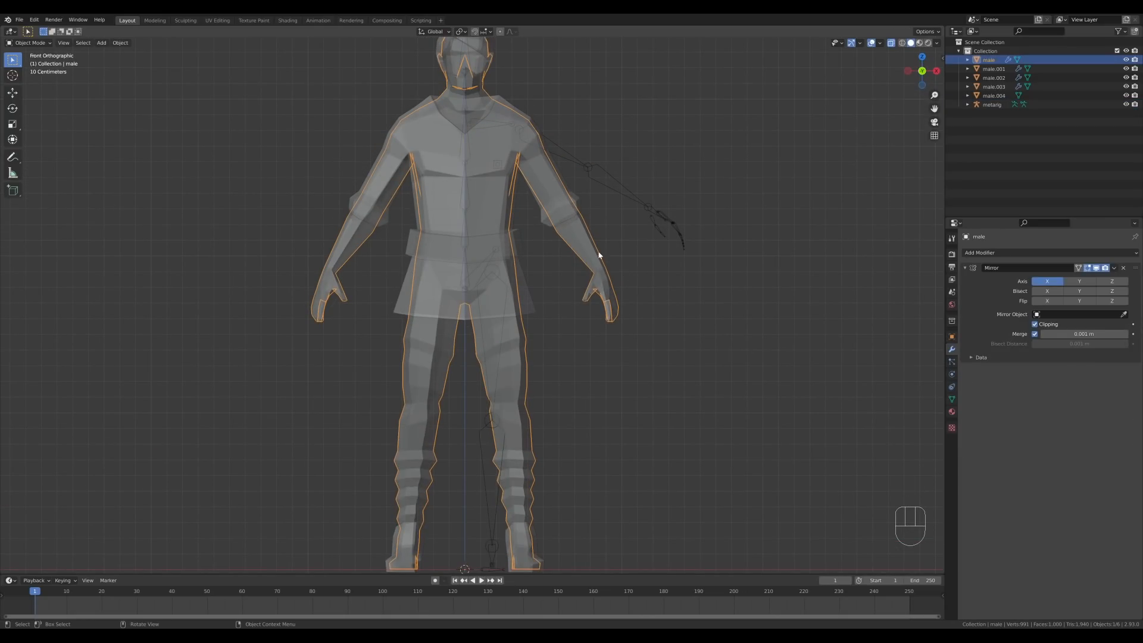
pyautogui.scroll(-2, 645, 275)
pyautogui.click(587, 301)
pyautogui.scroll(1, 546, 268)
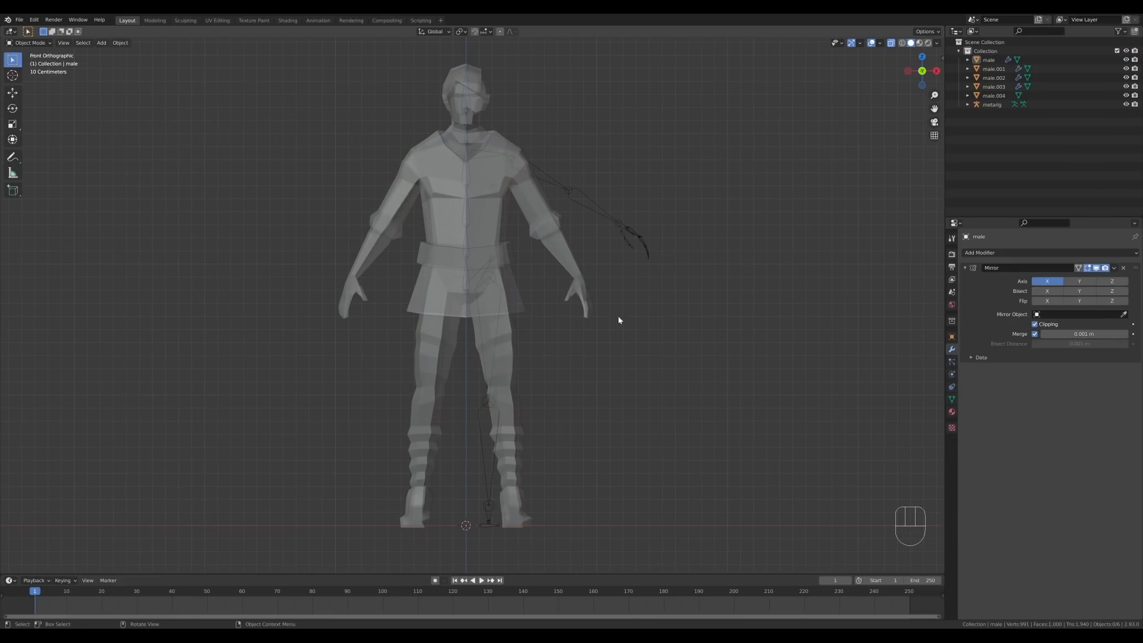
pyautogui.keyDown('shift'); pyautogui.moveTo(618, 315); pyautogui.dragTo(529, 276, button='middle'); pyautogui.keyUp('shift')
pyautogui.click(529, 276)
pyautogui.press('Tab')
pyautogui.press('Tab')
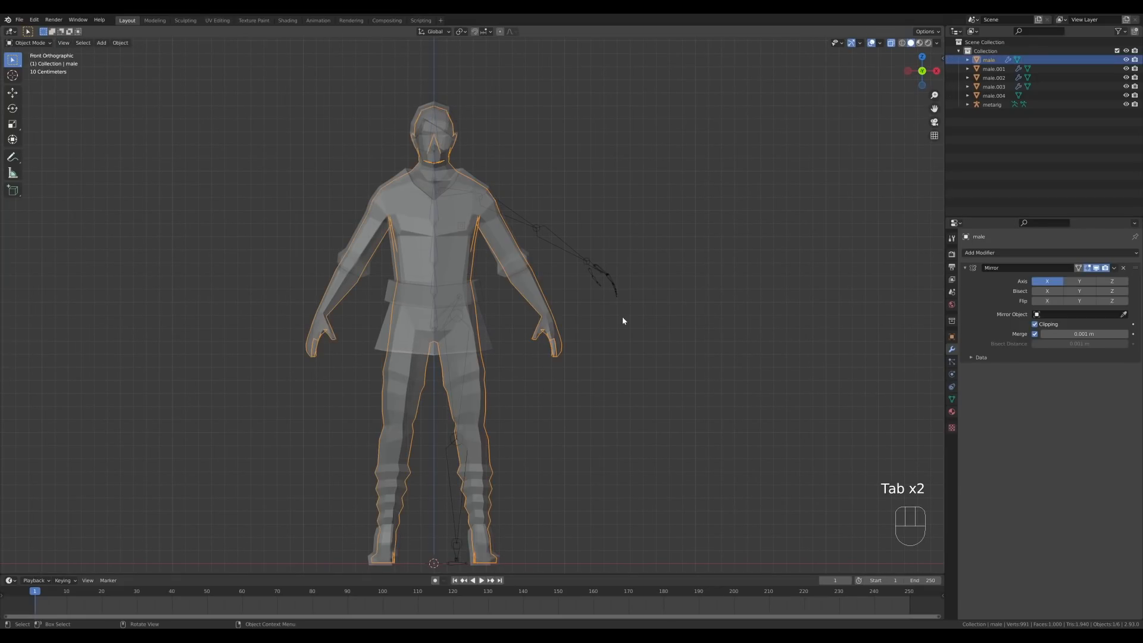
pyautogui.click(615, 364)
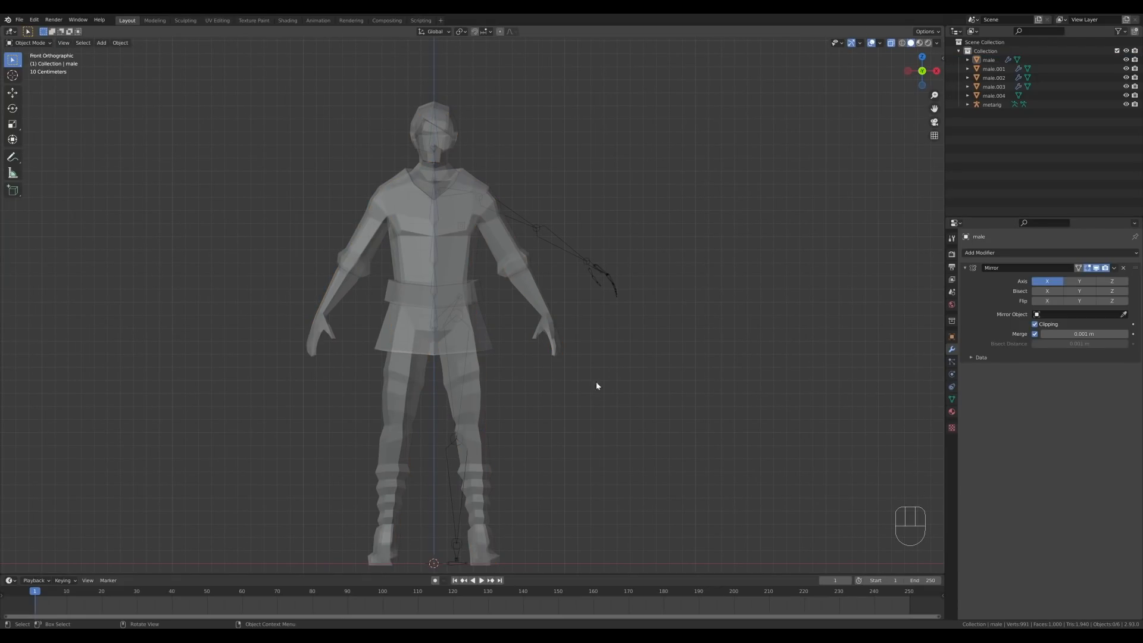
# - Edit the body and tunic meshes together, selecting only the left arm's vertices from the rolled sleeve down to the hand
pyautogui.click(539, 302)
pyautogui.keyDown('shift'); pyautogui.click(493, 266); pyautogui.keyUp('shift')
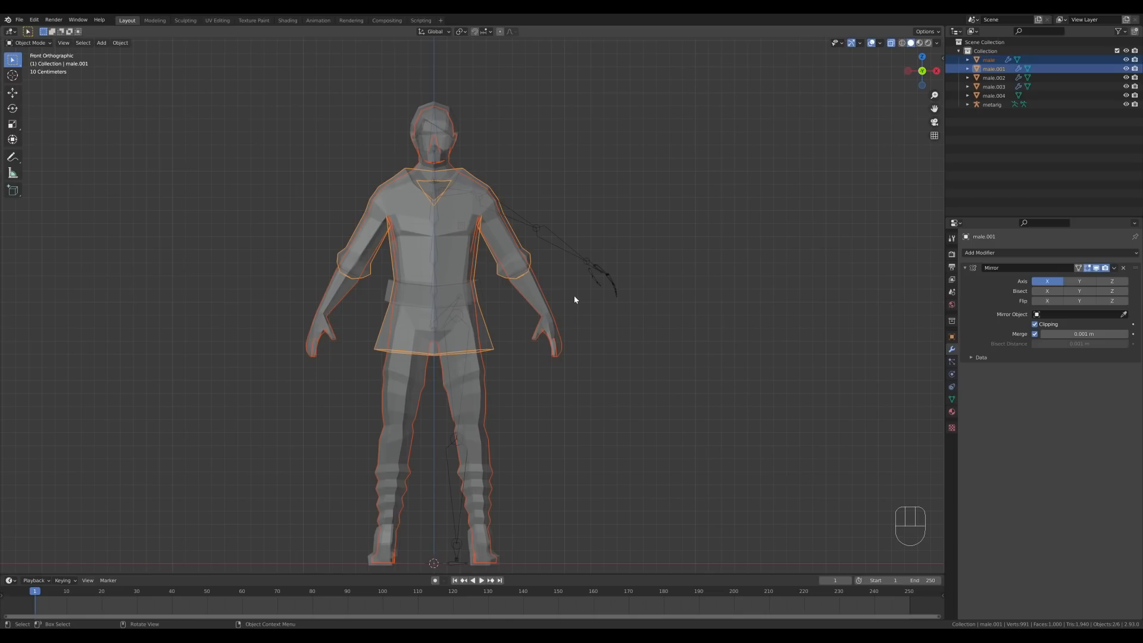
pyautogui.press('Tab')
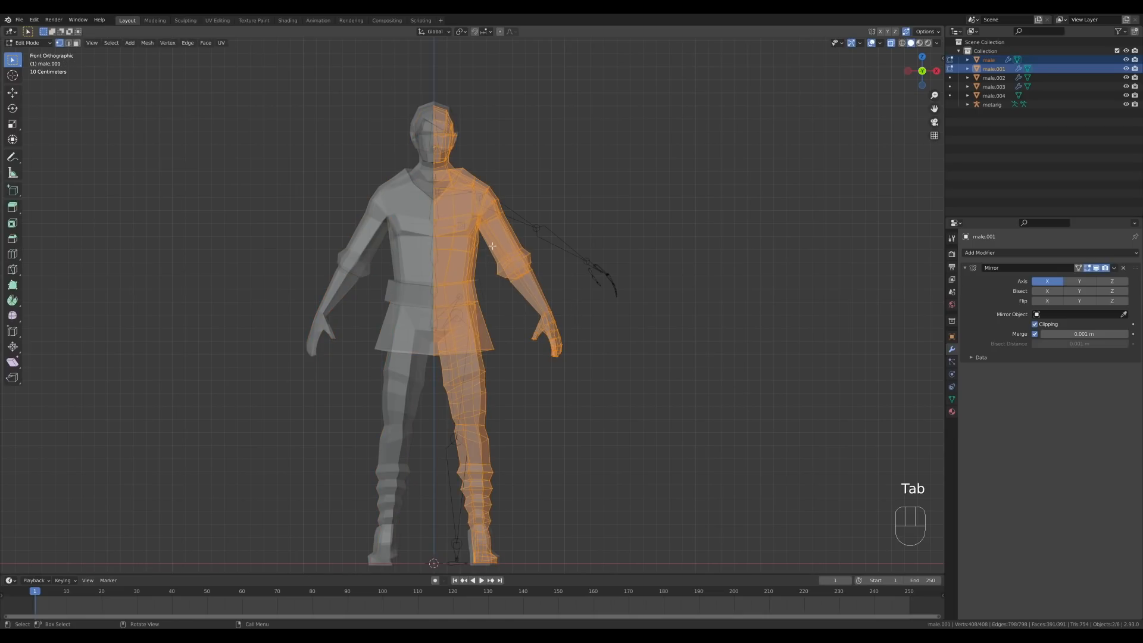
pyautogui.moveTo(487, 237); pyautogui.dragTo(623, 387)
pyautogui.keyDown('ctrl'); pyautogui.moveTo(481, 335); pyautogui.dragTo(504, 372); pyautogui.keyUp('ctrl')
pyautogui.keyDown('shift'); pyautogui.moveTo(629, 321); pyautogui.dragTo(629, 339, button='middle'); pyautogui.keyUp('shift')
pyautogui.scroll(1, 634, 352)
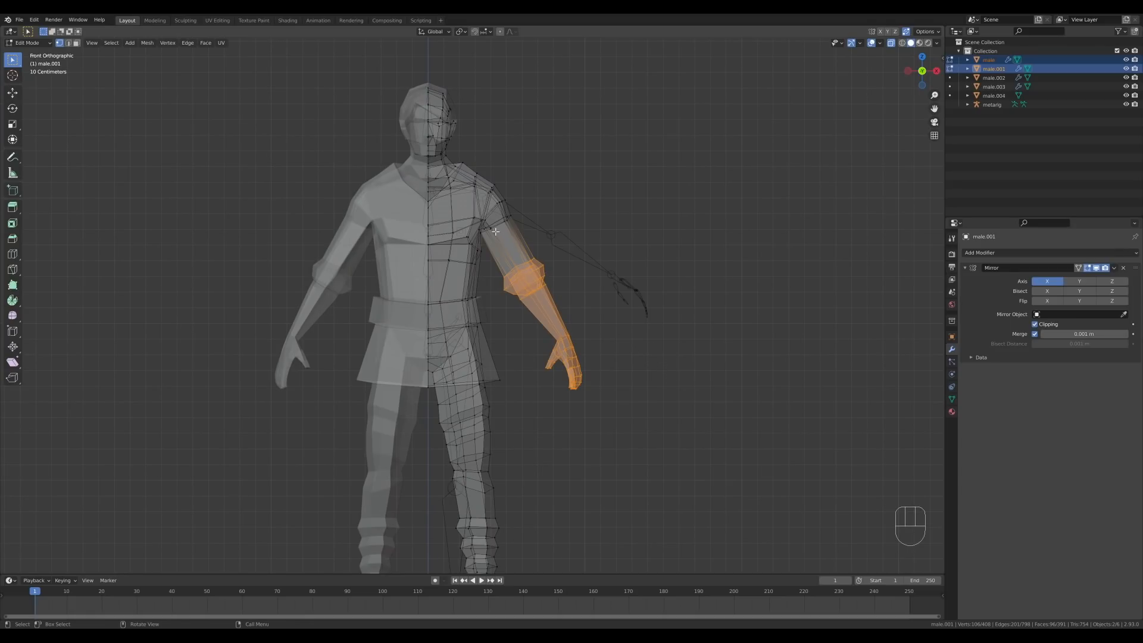
# - Place the 3D cursor at the armpit, make it the pivot point, and rotate the selected arm outward and upward
pyautogui.press('shift')
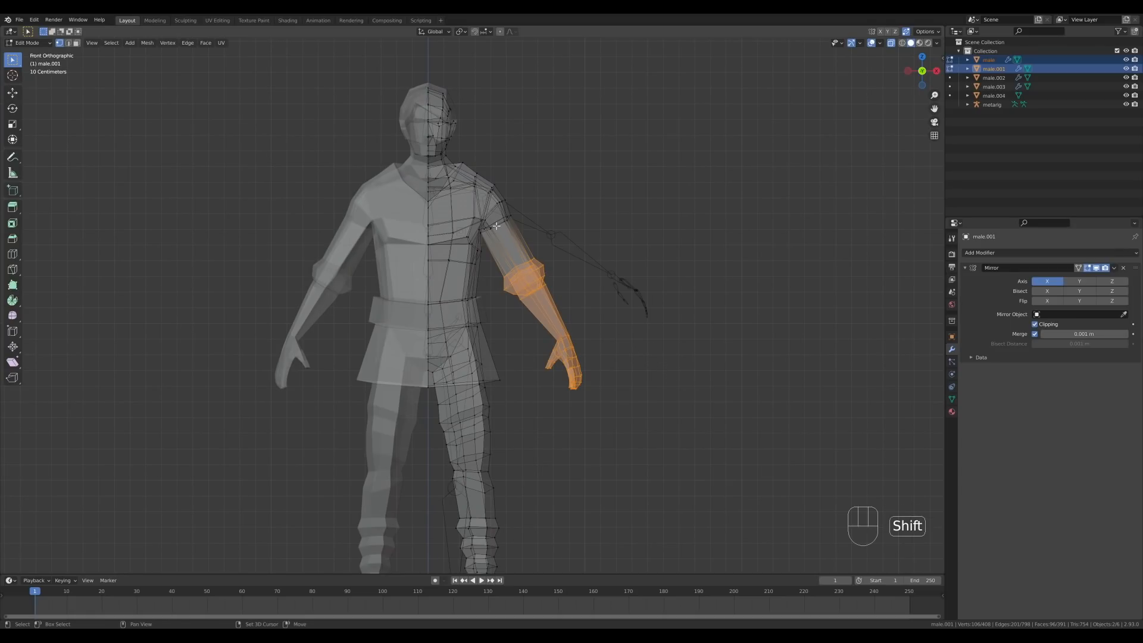
pyautogui.keyDown('shift'); pyautogui.rightClick(496, 226); pyautogui.keyUp('shift')
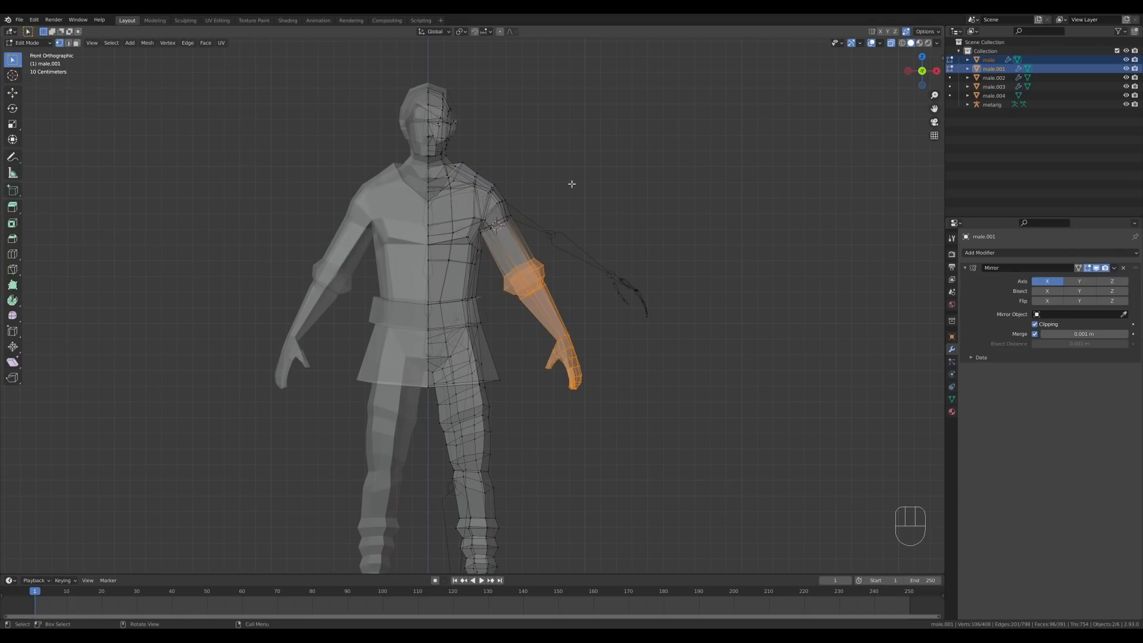
pyautogui.press('.')
pyautogui.click(644, 184)
pyautogui.press('r')
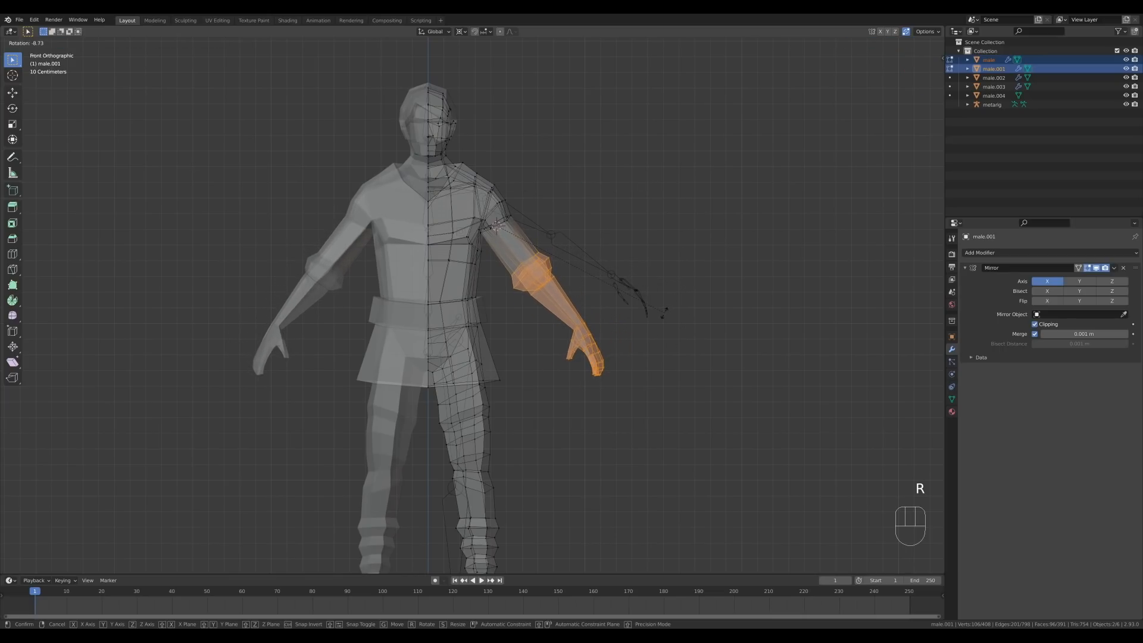
pyautogui.click(693, 307)
# - Grow the arm selection by one ring, raise it about a pivot at the shoulder toward the arm bones, nudge it up, and extend the selection again
pyautogui.press('ctrl+KP_Add')
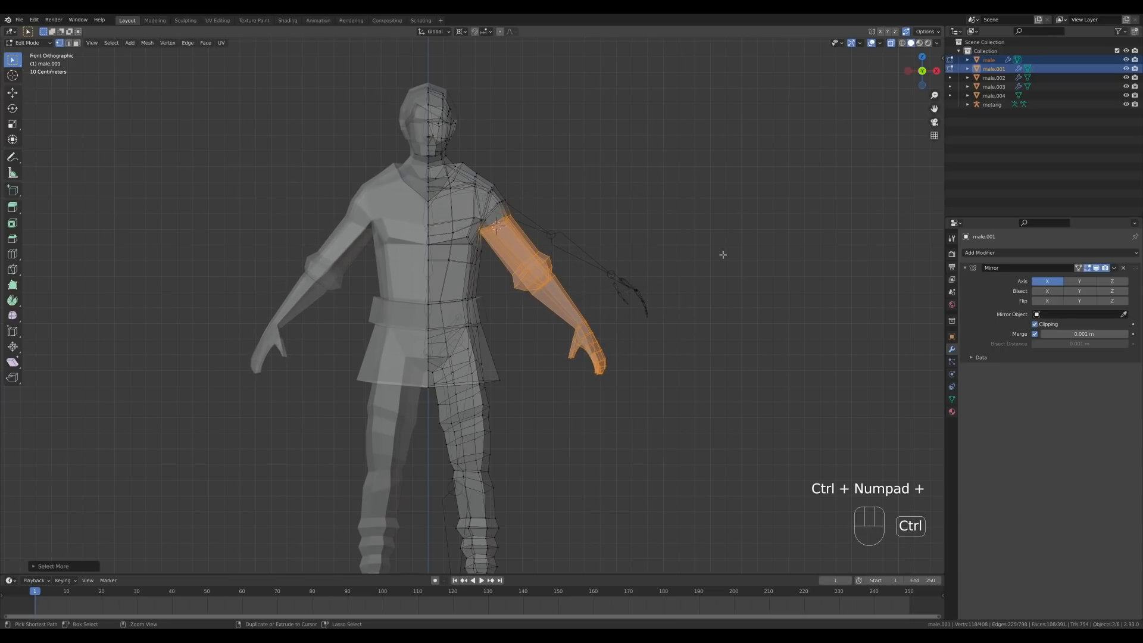
pyautogui.keyDown('shift'); pyautogui.rightClick(492, 215); pyautogui.keyUp('shift')
pyautogui.press('r')
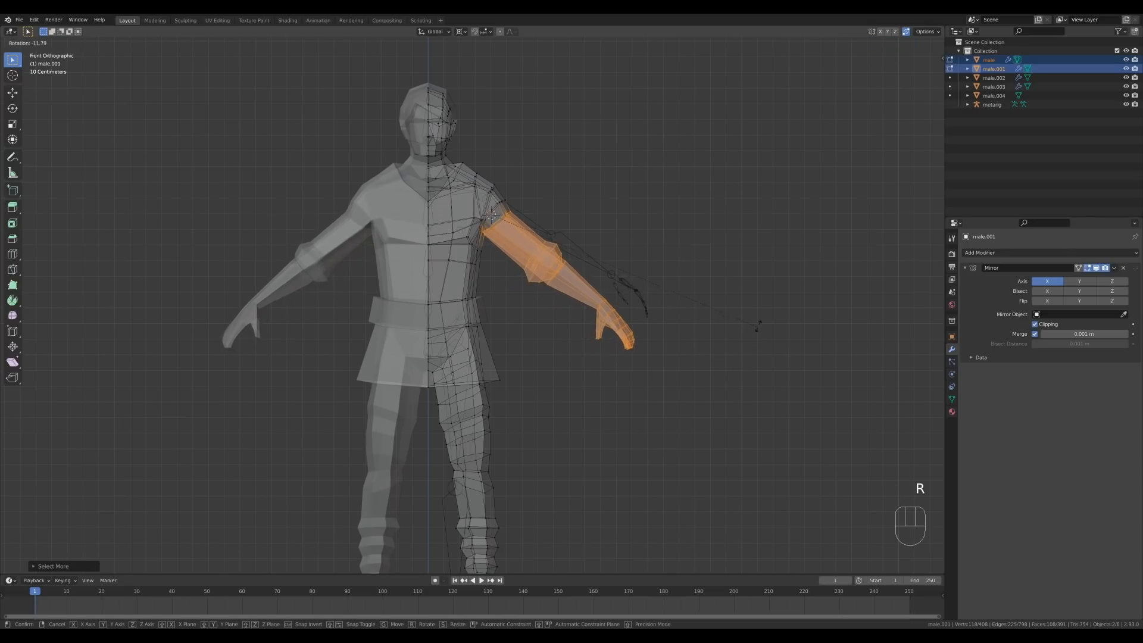
pyautogui.click(754, 297)
pyautogui.press('g')
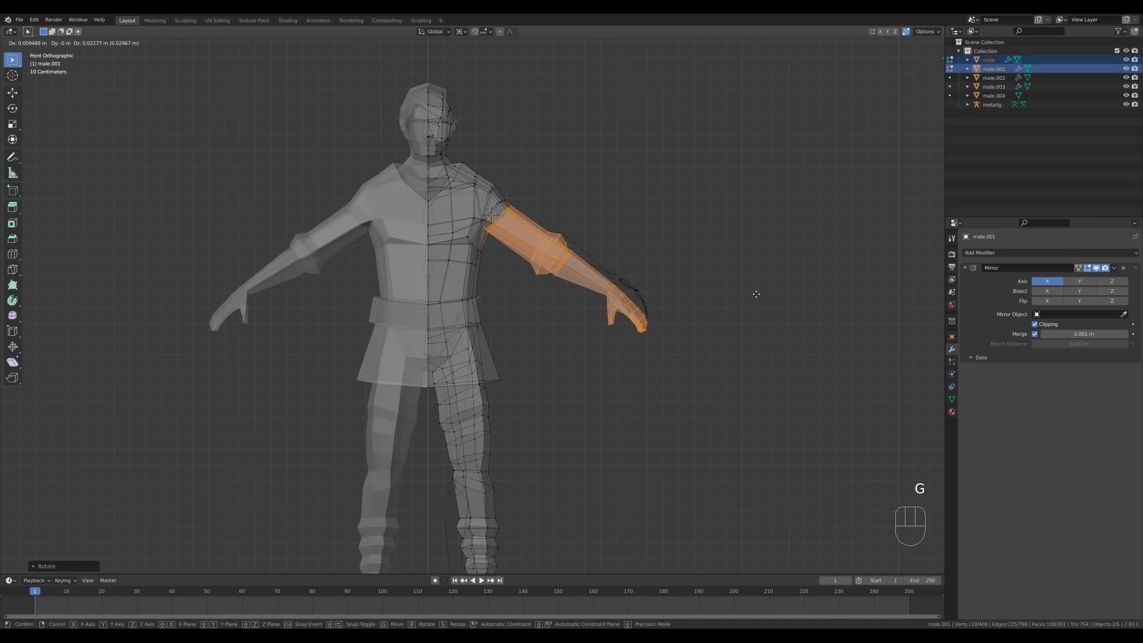
pyautogui.click(694, 278)
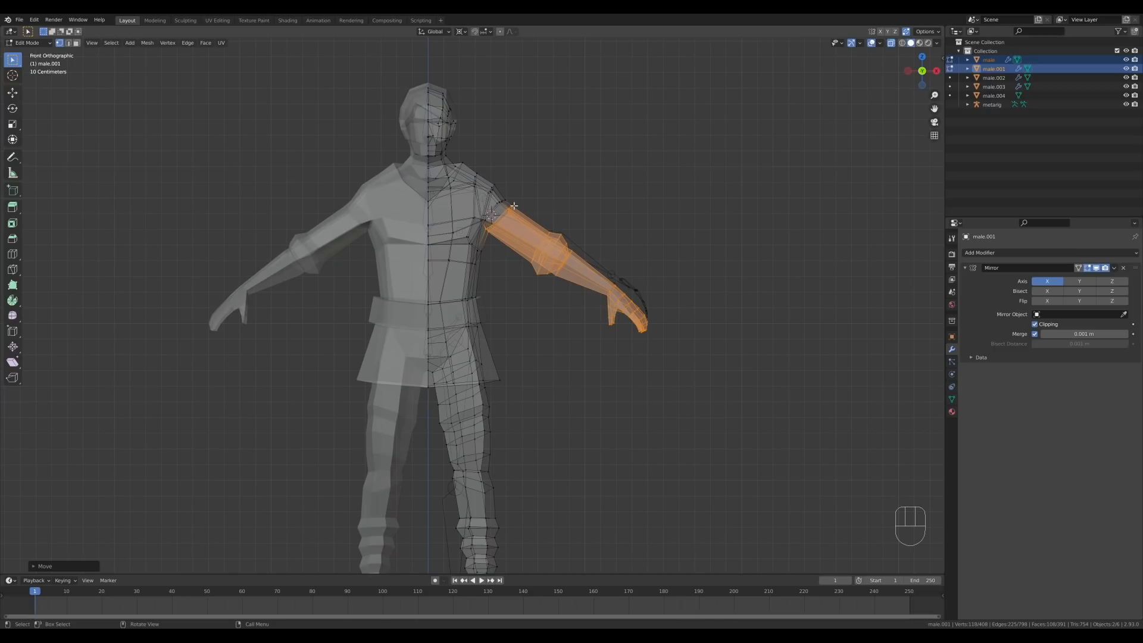
pyautogui.press('ctrl+KP_Add')
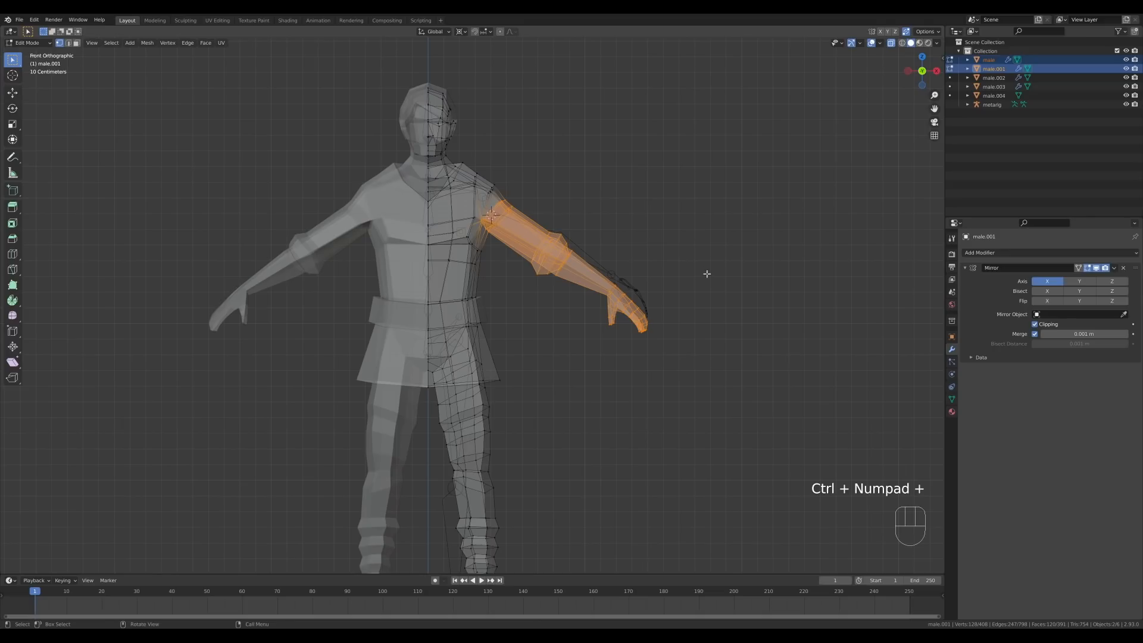
# - Try rotating the extended arm selection further upward about the shoulder, then undo it
pyautogui.press('r')
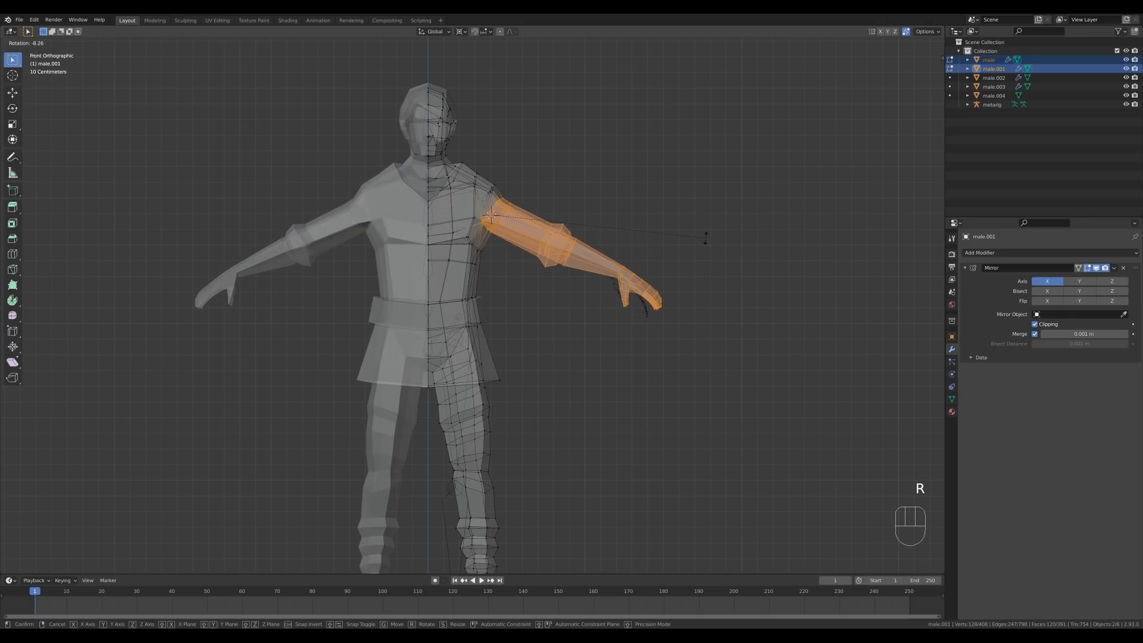
pyautogui.click(505, 217)
pyautogui.hotkey('ctrl', 'z')
pyautogui.hotkey('ctrl', 'z')
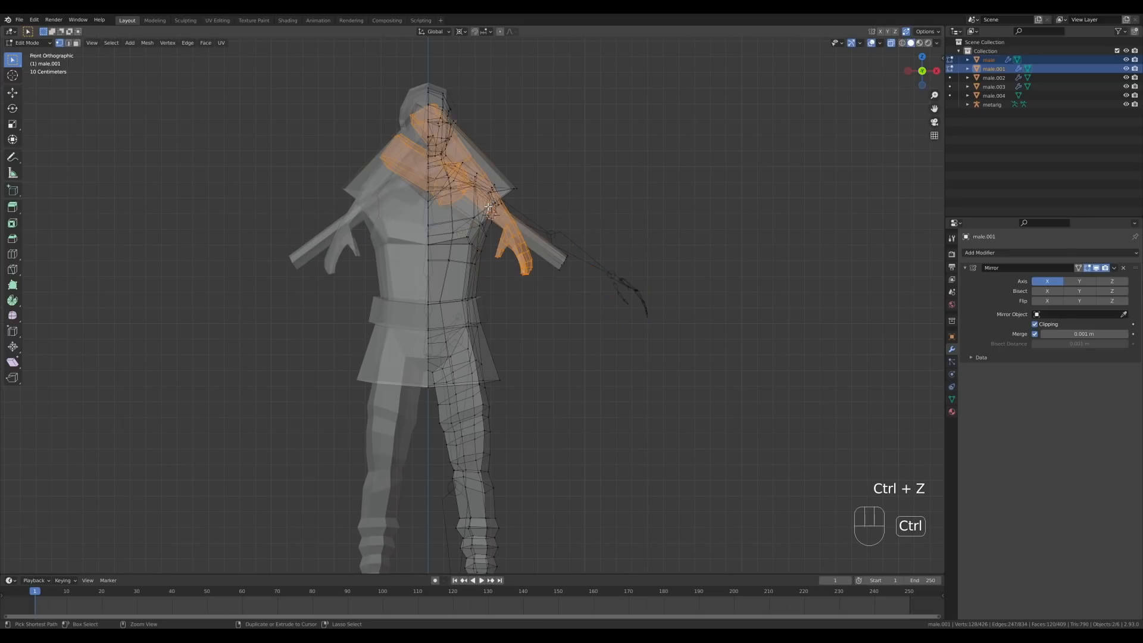
pyautogui.hotkey('ctrl', 'z')
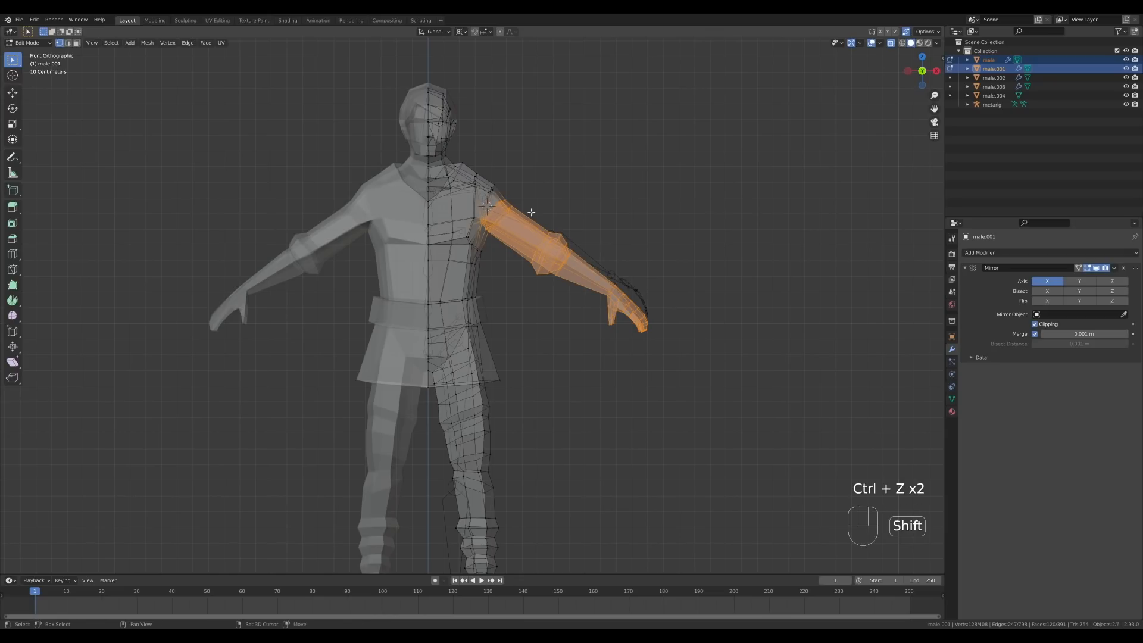
# - Rotate the extended arm selection slightly upward about the shoulder, nudge it, and fine-tune its angle to line up with the bones
pyautogui.press('r')
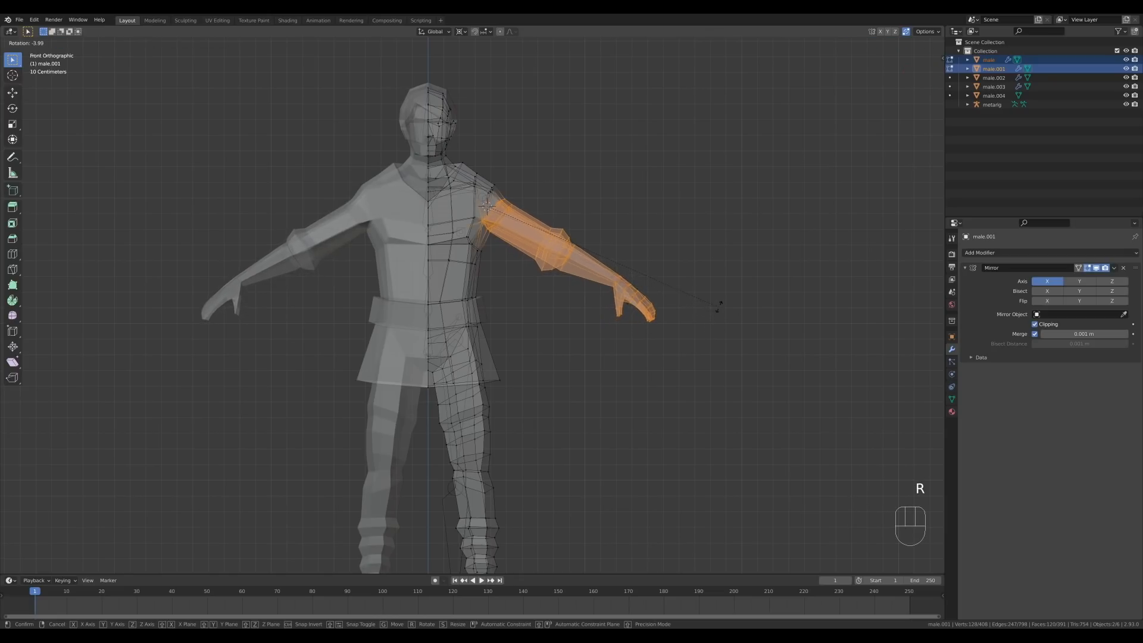
pyautogui.click(718, 300)
pyautogui.press('g')
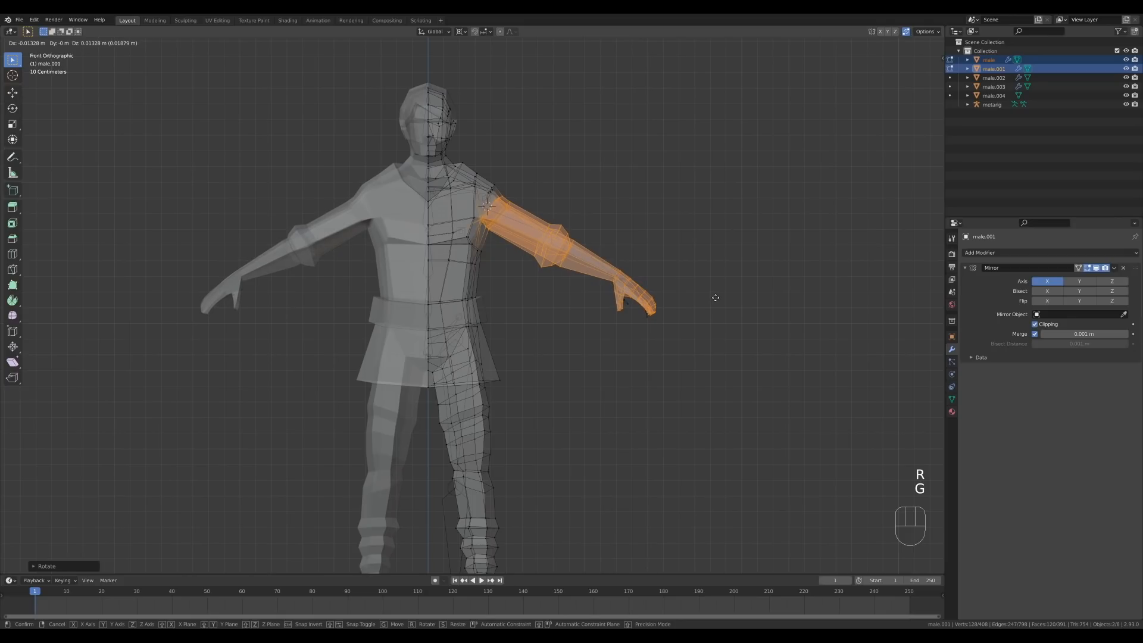
pyautogui.click(715, 301)
pyautogui.press('r')
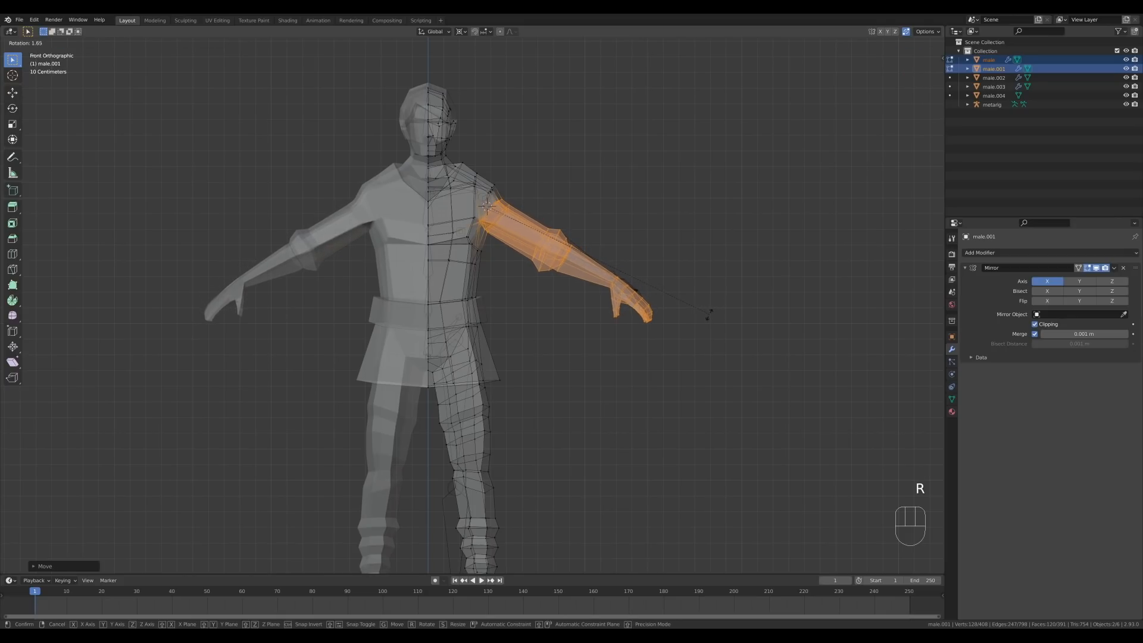
pyautogui.click(708, 314)
# - Nudge the vertices on top of the left shoulder to smooth its outline and finish editing the meshes
pyautogui.moveTo(480, 177); pyautogui.dragTo(497, 198)
pyautogui.press('g')
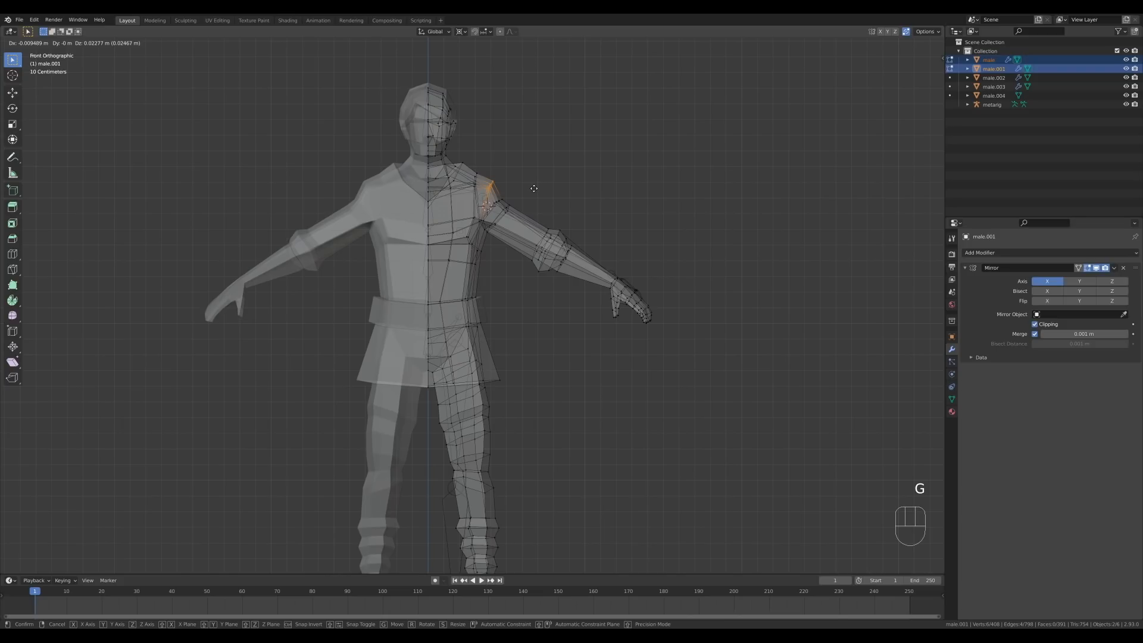
pyautogui.click(534, 189)
pyautogui.press('g')
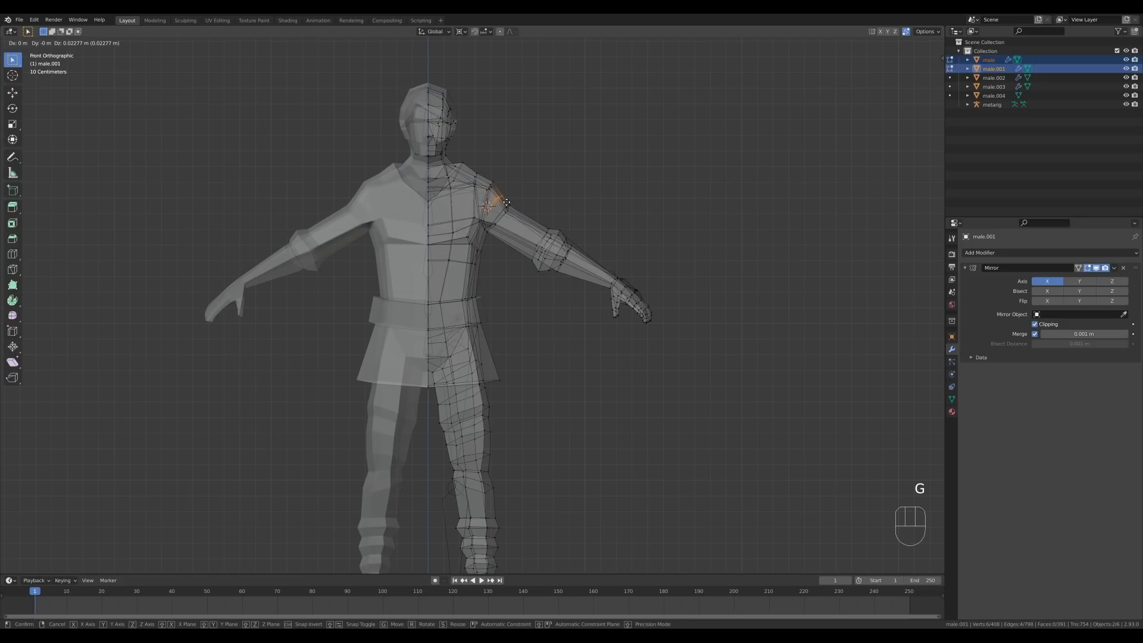
pyautogui.click(507, 202)
pyautogui.press('Tab')
# - Examine the raised arms in solid shading from the front and side, and return to the see-through front view
pyautogui.press('z')
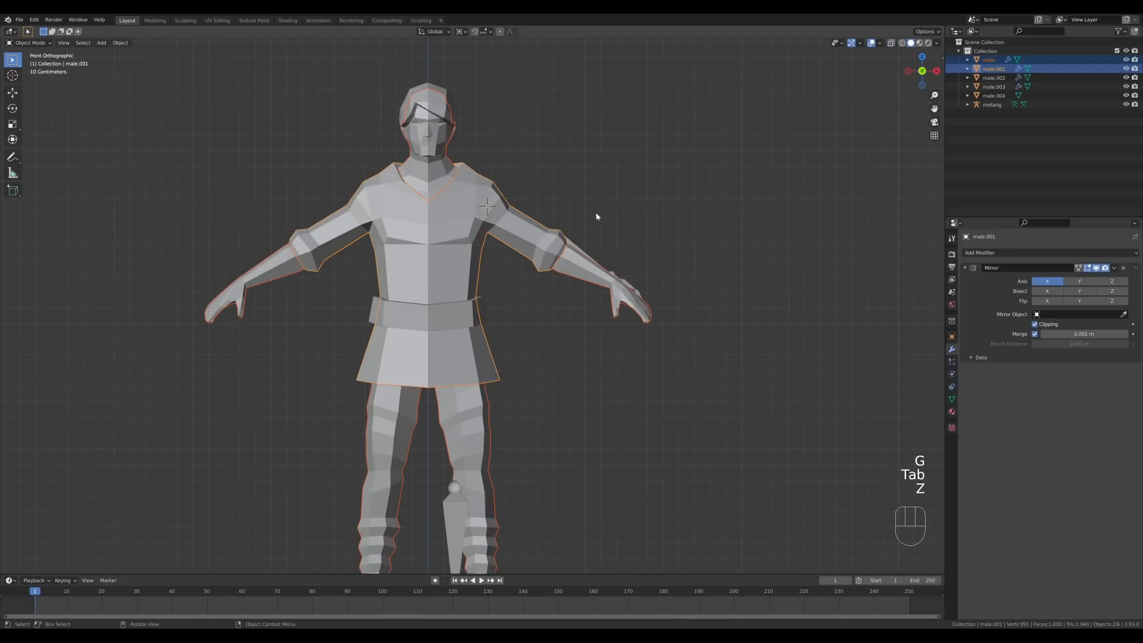
pyautogui.moveTo(597, 216)
pyautogui.mouseDown(button='middle')
pyautogui.moveTo(488, 220)
pyautogui.moveTo(541, 237)
pyautogui.moveTo(601, 234)
pyautogui.moveTo(656, 207)
pyautogui.mouseUp(button='middle')
pyautogui.press('KP_1')
pyautogui.press('KP_3')
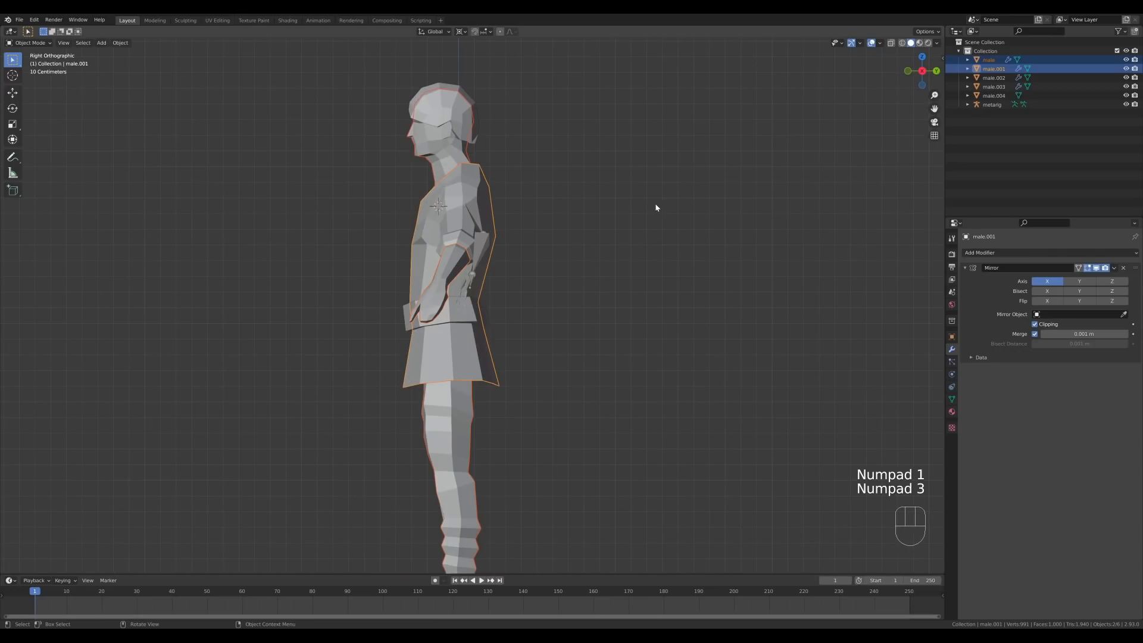
pyautogui.press('KP_1')
pyautogui.press('z')
pyautogui.click(513, 214)
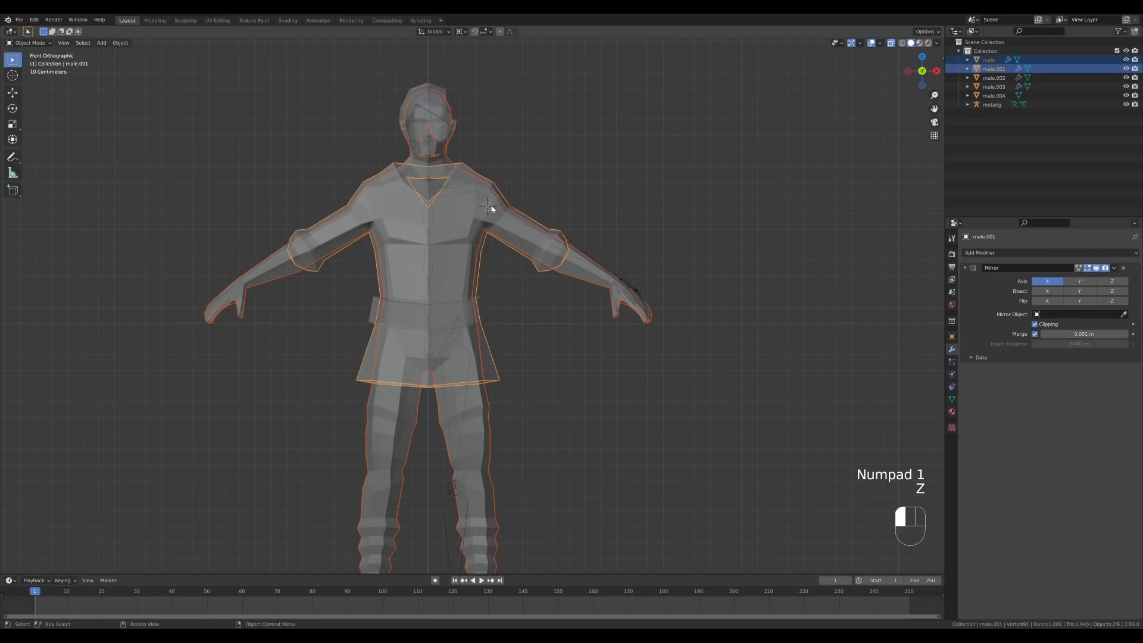
pyautogui.click(516, 216)
pyautogui.click(519, 219)
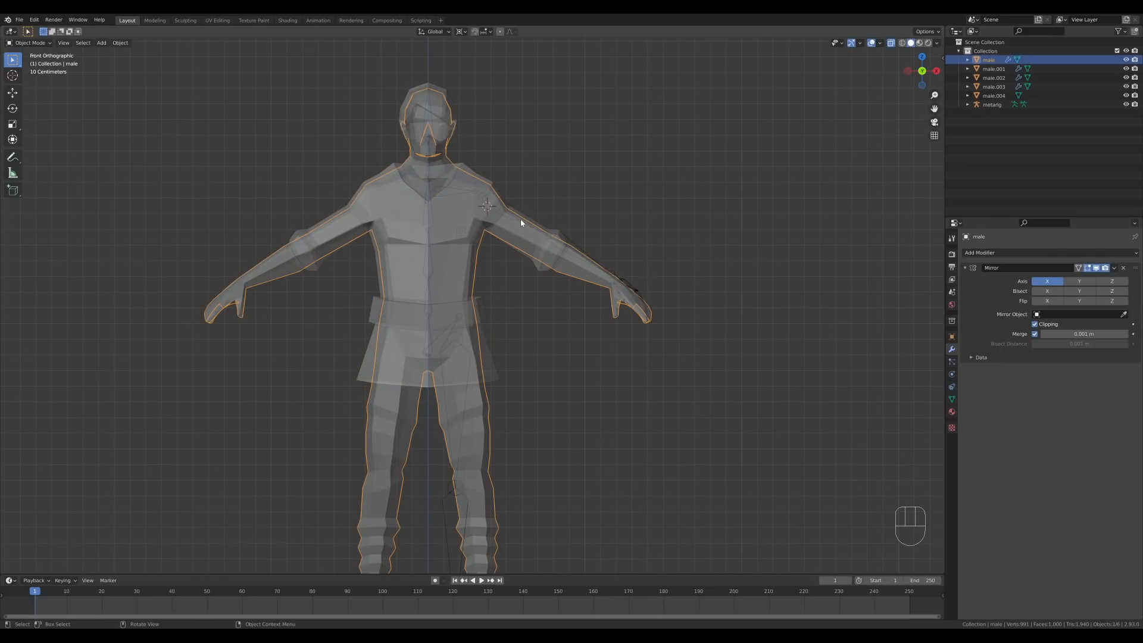
# - Edit the meta-rig and move the left upper arm's shoulder and elbow joints to sit inside the raised arm mesh
pyautogui.click(625, 284)
pyautogui.press('Tab')
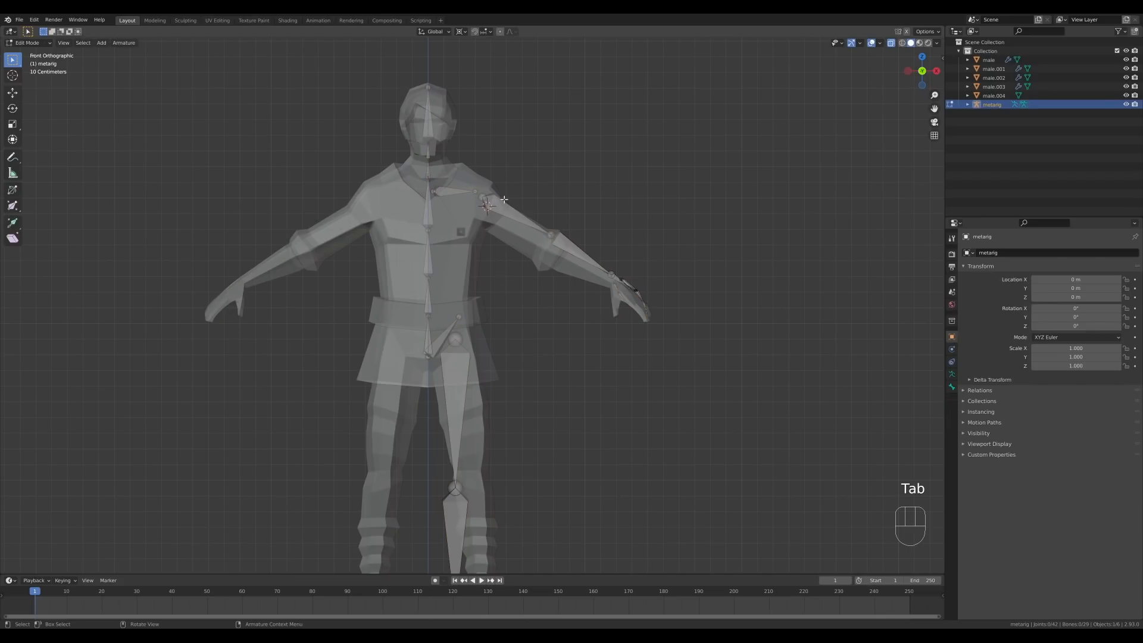
pyautogui.moveTo(495, 149); pyautogui.dragTo(761, 386)
pyautogui.click(482, 197)
pyautogui.press('g')
pyautogui.click(504, 207)
pyautogui.click(554, 239)
pyautogui.press('g')
pyautogui.click(556, 261)
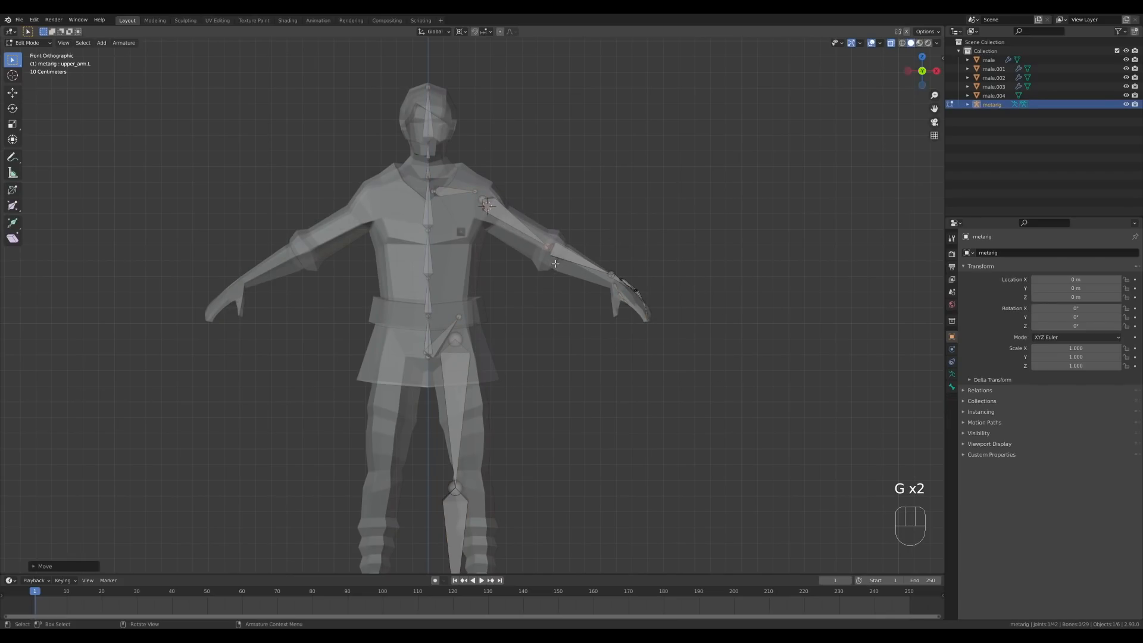
# - Move the left hand bones onto the hand mesh, switch the pivot point off the 3D cursor, and rotate them to the hand's slope
pyautogui.moveTo(595, 253); pyautogui.dragTo(683, 335)
pyautogui.press('g')
pyautogui.click(684, 345)
pyautogui.press('.')
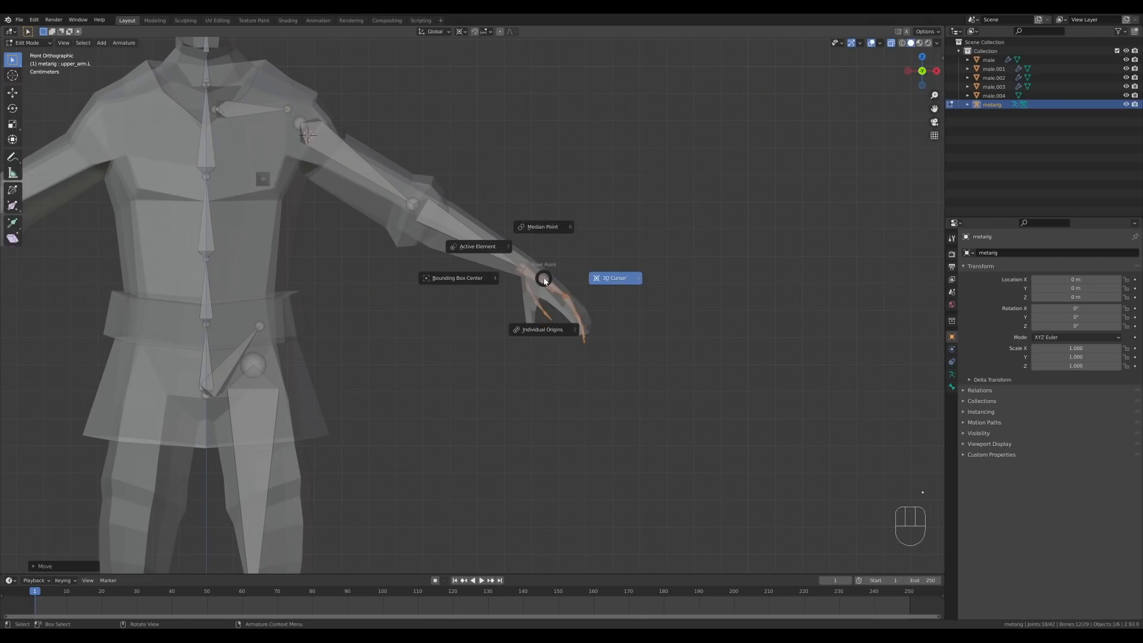
pyautogui.click(571, 304)
pyautogui.press('r')
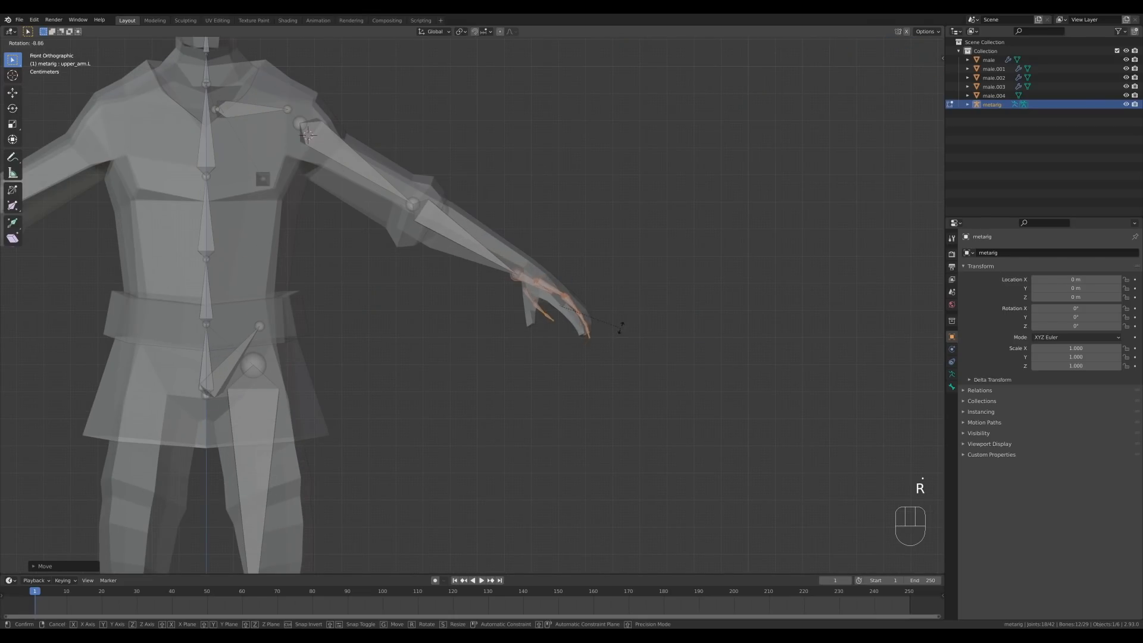
pyautogui.click(616, 329)
pyautogui.press('g')
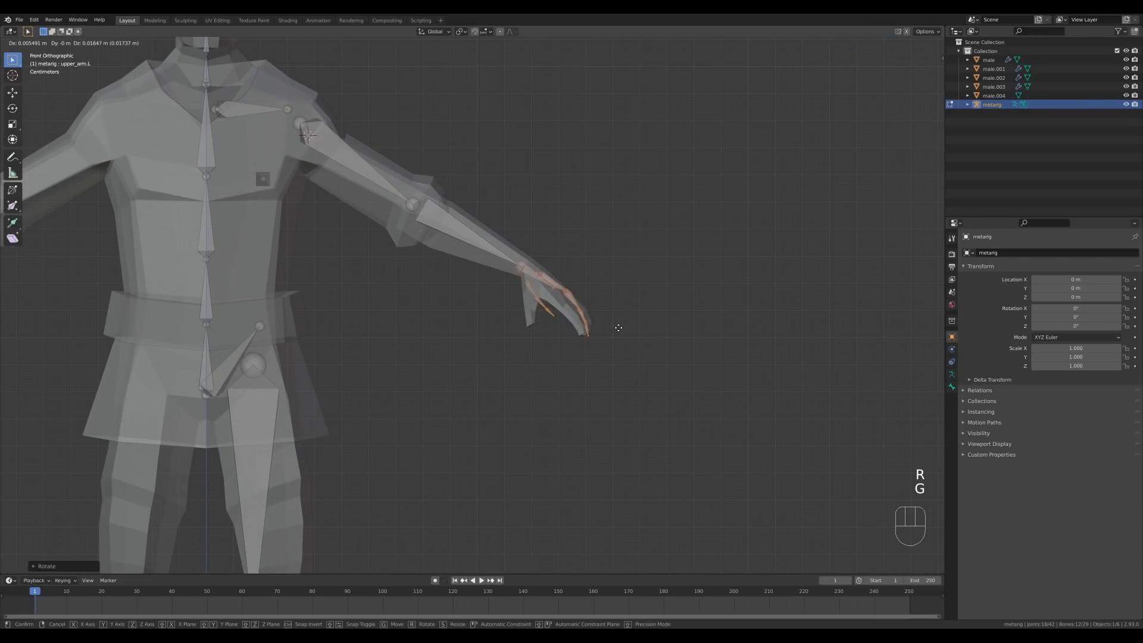
pyautogui.click(618, 328)
# - Select the left thumb bones and rotate and nudge them toward the thumb of the hand mesh
pyautogui.moveTo(518, 289); pyautogui.dragTo(562, 334)
pyautogui.moveTo(562, 333); pyautogui.dragTo(628, 309, button='middle')
pyautogui.moveTo(526, 288); pyautogui.dragTo(552, 325)
pyautogui.keyDown('shift'); pyautogui.click(551, 315); pyautogui.keyUp('shift')
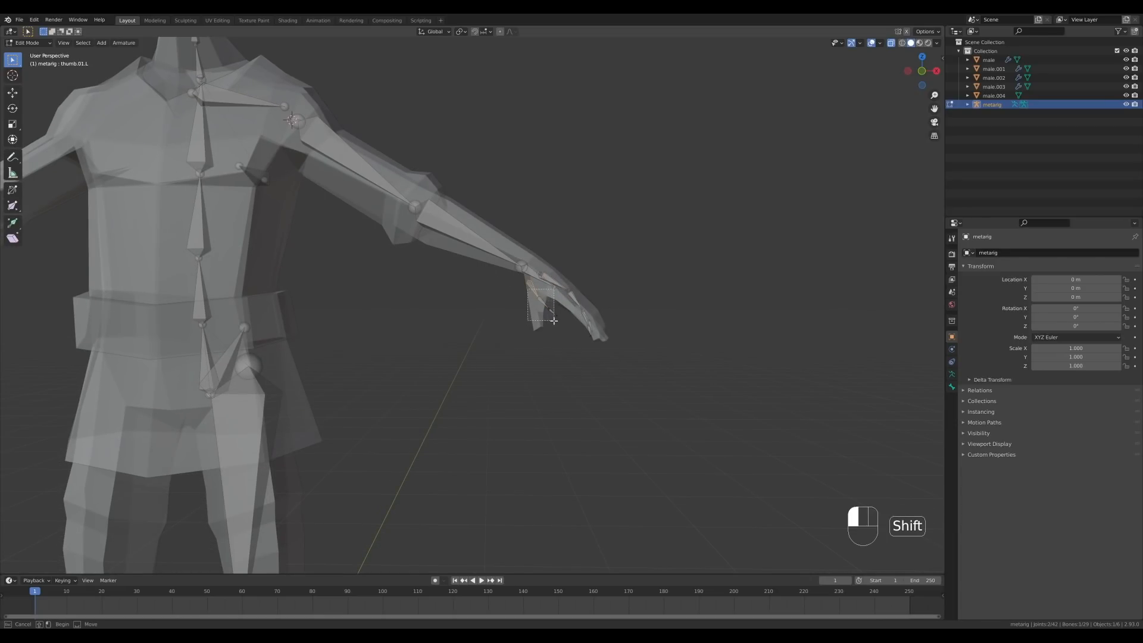
pyautogui.press('r')
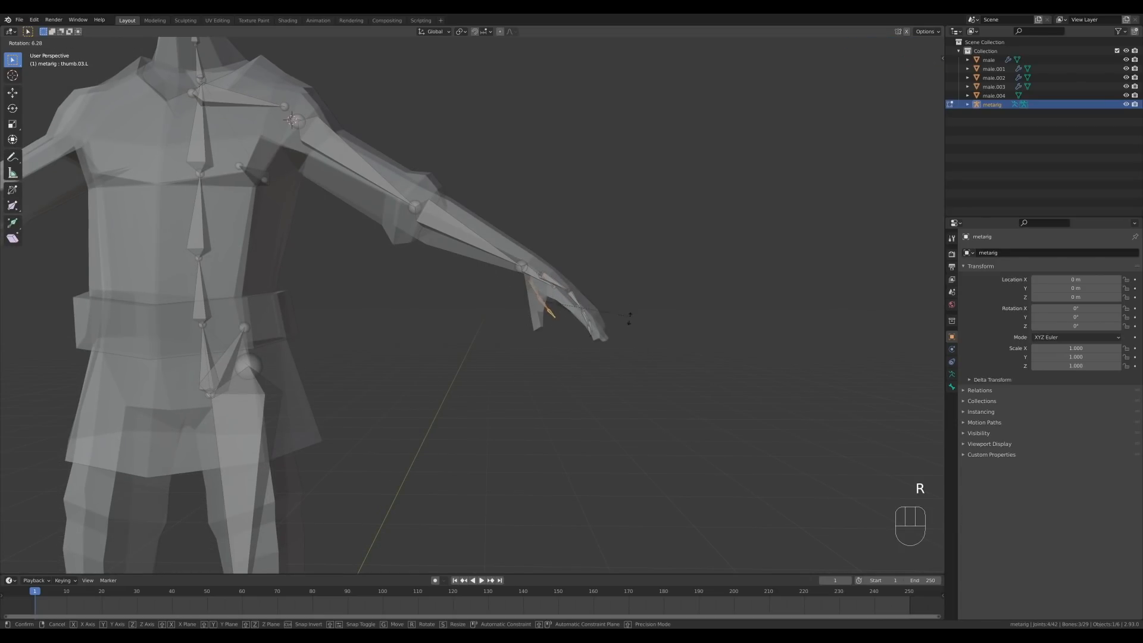
pyautogui.press('g')
pyautogui.click(594, 326)
# - Select all left hand bones with the wrist joint and move them forward into the hand mesh in top view
pyautogui.moveTo(593, 326); pyautogui.dragTo(560, 353, button='middle')
pyautogui.moveTo(446, 250); pyautogui.dragTo(614, 423)
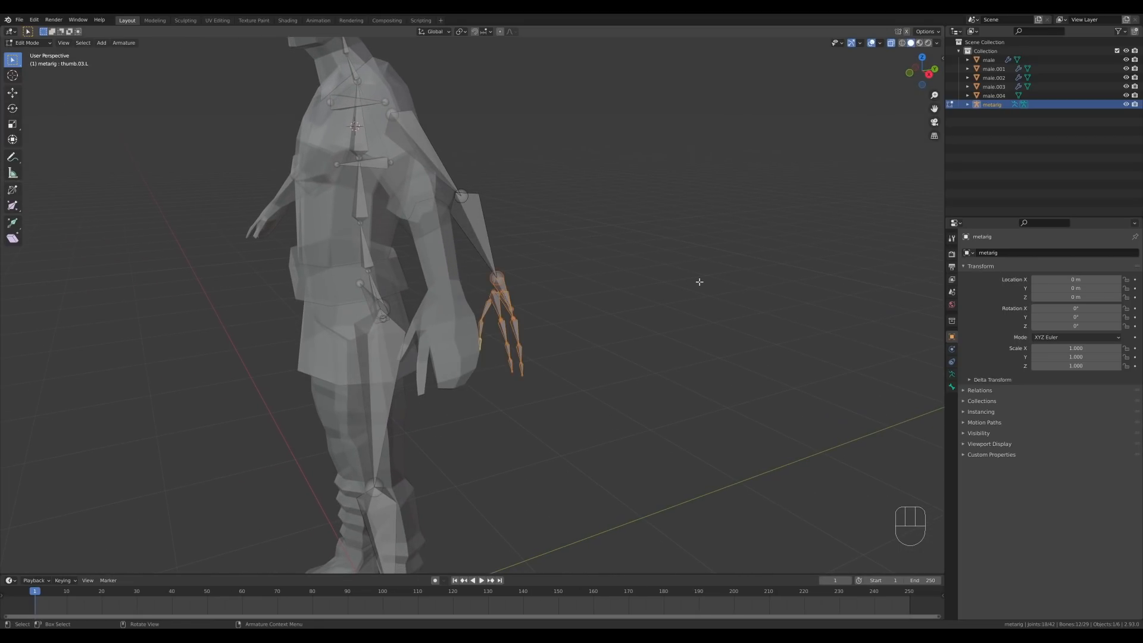
pyautogui.press('KP_7')
pyautogui.press('g')
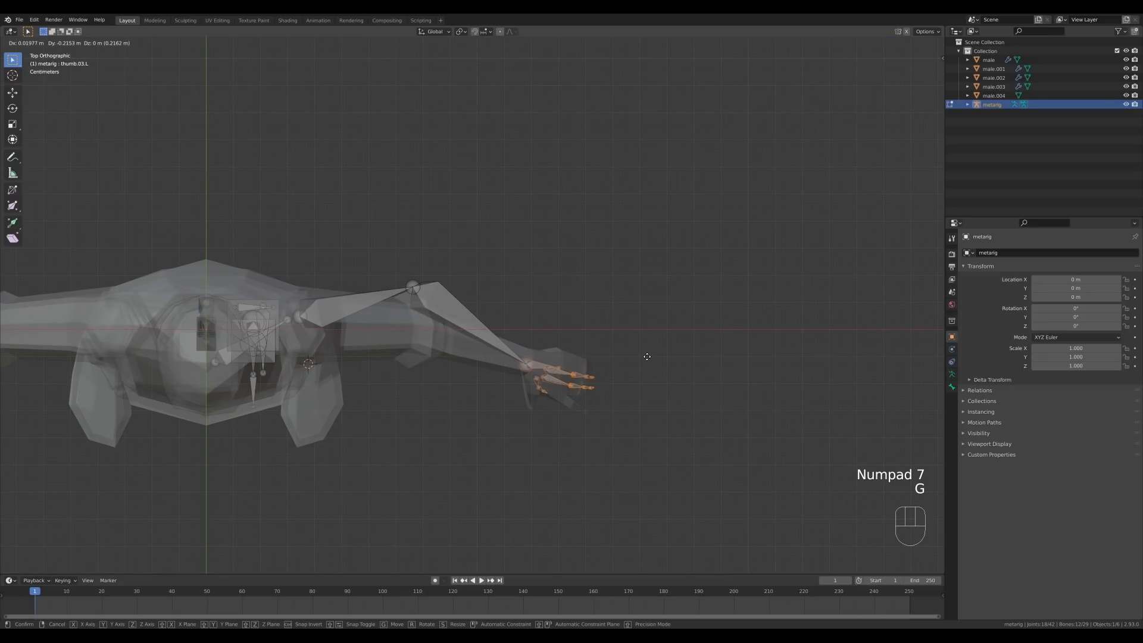
pyautogui.click(644, 355)
# - Move the left elbow joint forward in top view so it sits inside the sleeve's elbow
pyautogui.click(413, 288)
pyautogui.press('g')
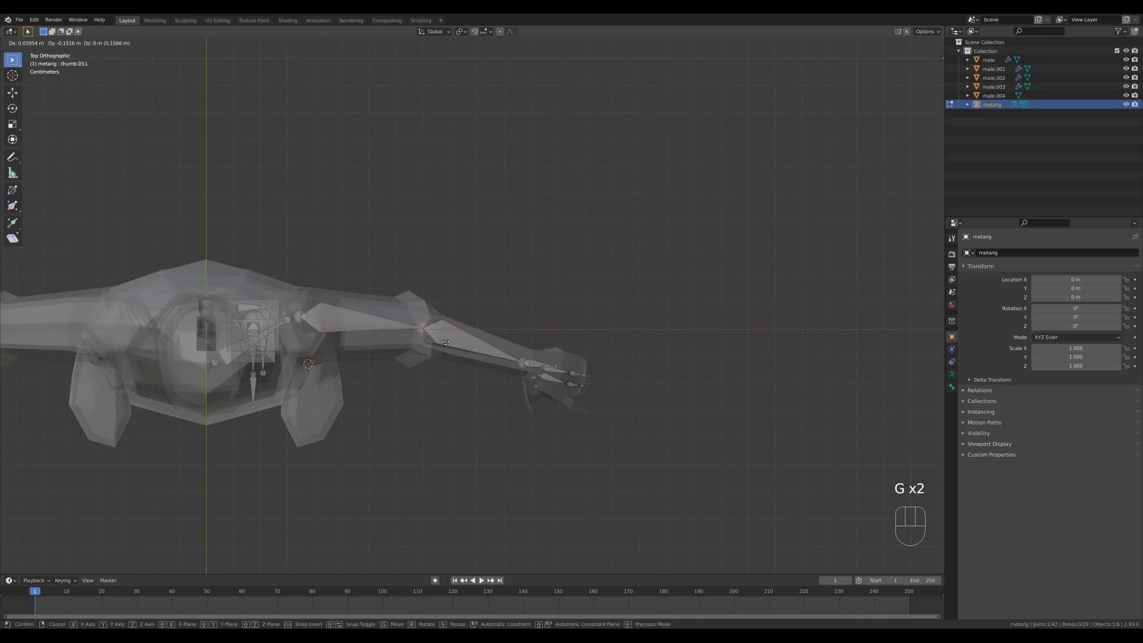
pyautogui.click(446, 343)
# - Select the left thumb bones from an angled view, then rotate and move them into the thumb mesh
pyautogui.press('KP_1')
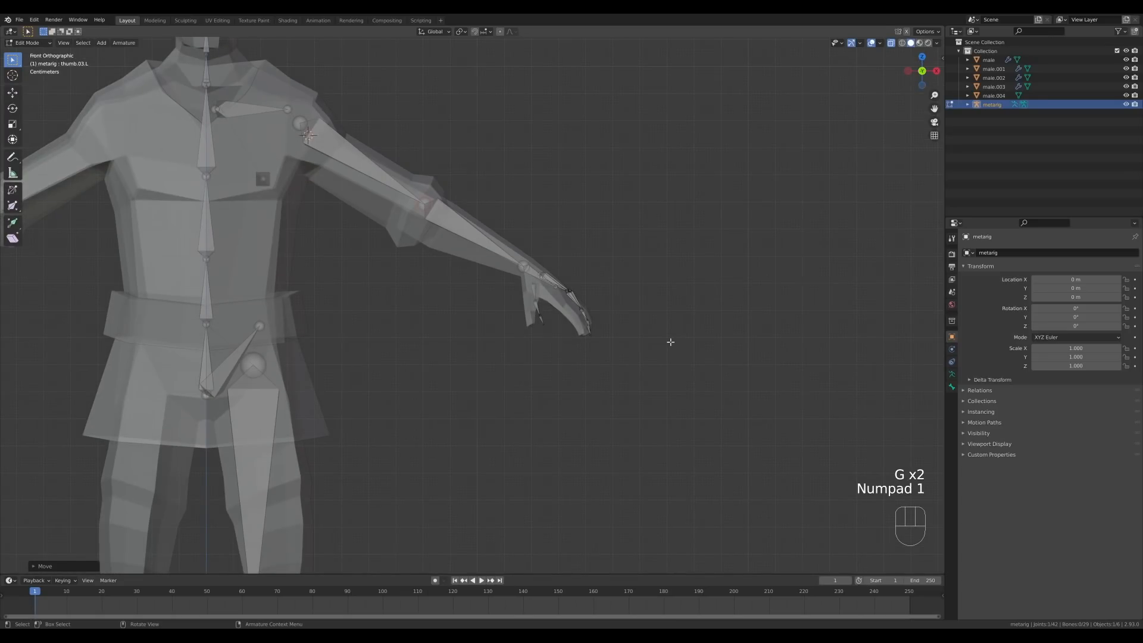
pyautogui.moveTo(670, 342); pyautogui.dragTo(599, 324, button='middle')
pyautogui.moveTo(438, 294); pyautogui.dragTo(523, 357)
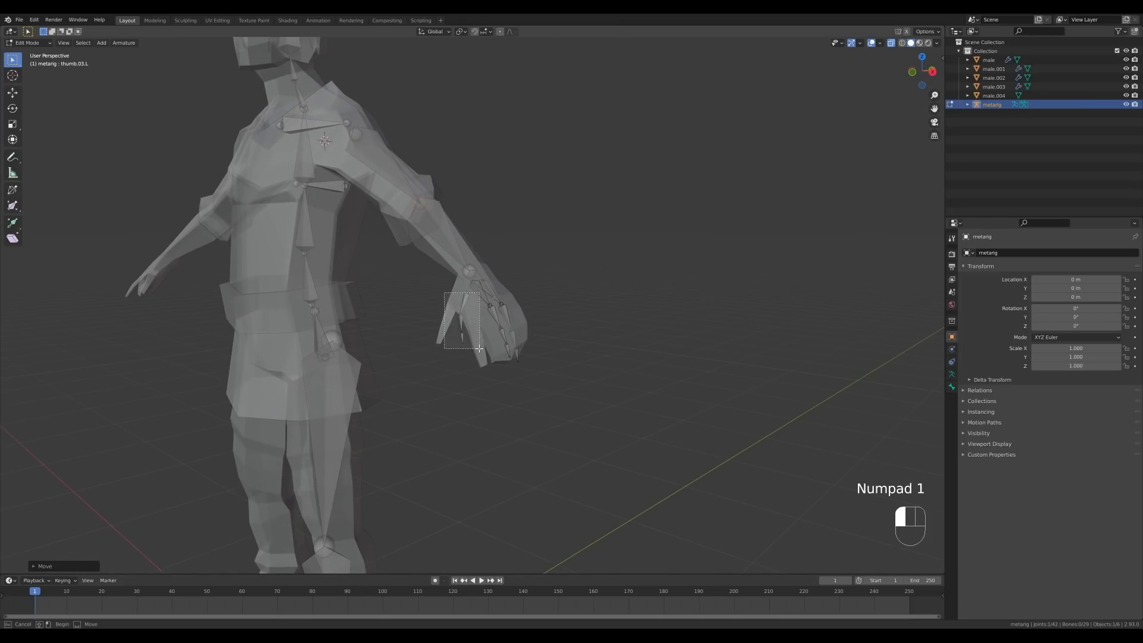
pyautogui.click(462, 326)
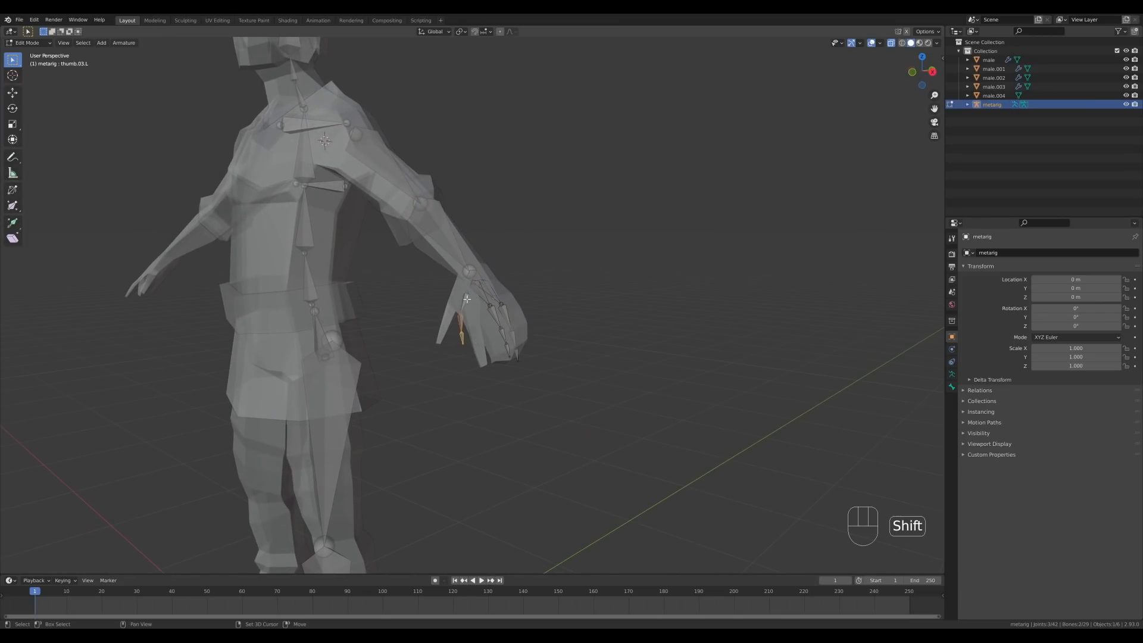
pyautogui.press('r')
pyautogui.click(566, 347)
pyautogui.press('g')
pyautogui.click(546, 344)
pyautogui.press('r')
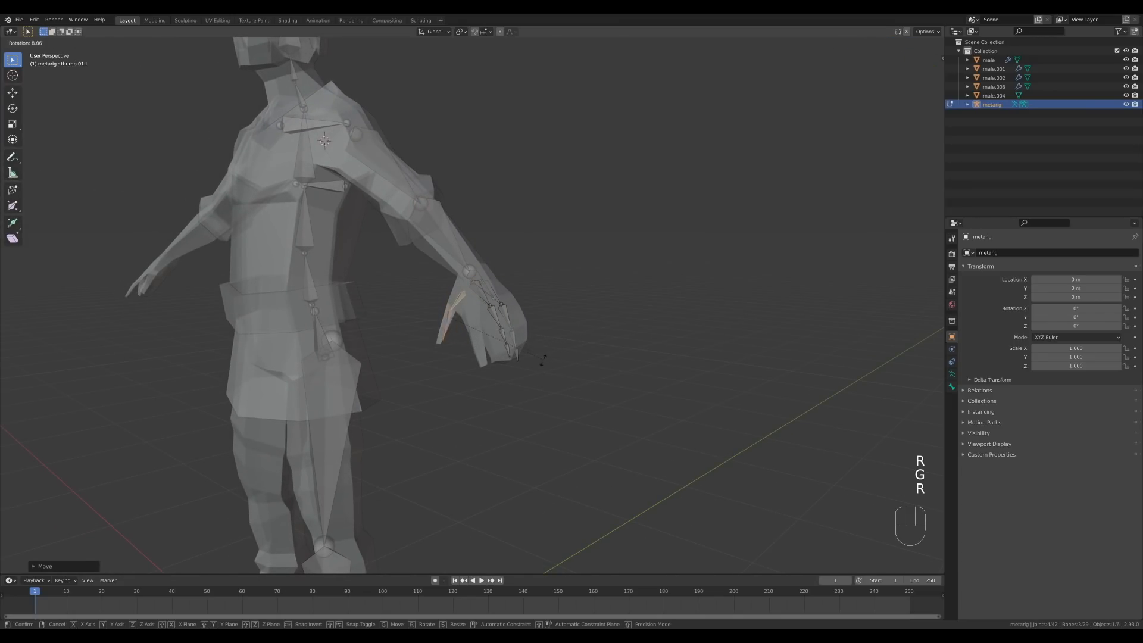
pyautogui.click(541, 359)
# - Fine-tune the left thumb bones' rotation from a more sideways view to follow the thumb mesh
pyautogui.moveTo(543, 358); pyautogui.dragTo(584, 334, button='middle')
pyautogui.press('r')
pyautogui.click(646, 354)
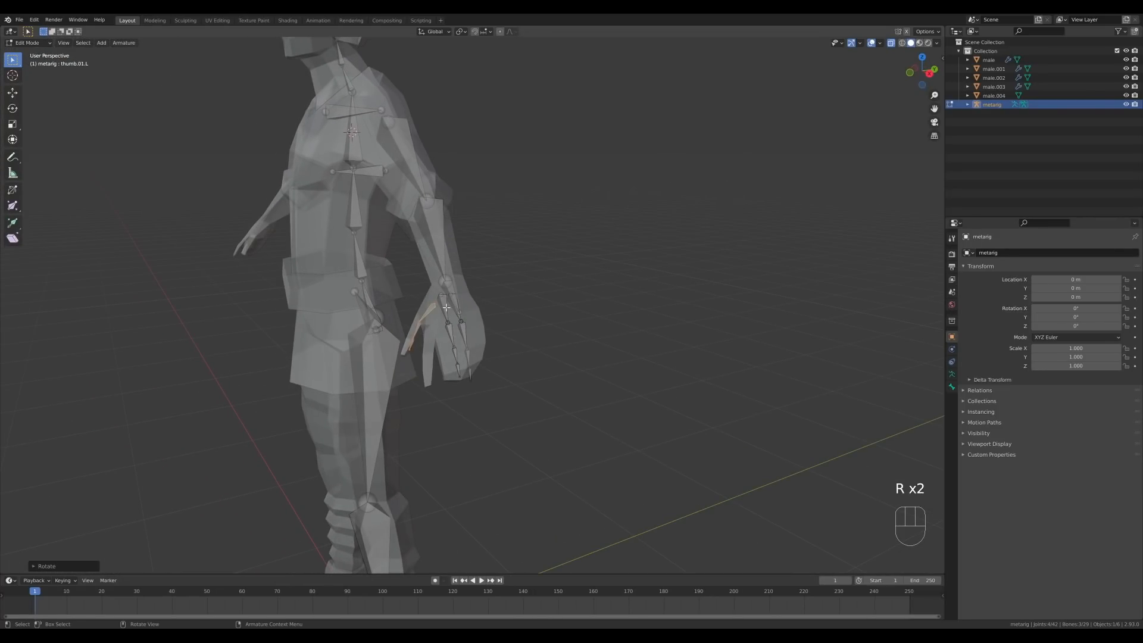
# - Select the left index finger chain with its palm bone, then rotate and move it toward the separate finger of the mesh
pyautogui.keyDown('ctrl'); pyautogui.click(466, 369); pyautogui.keyUp('ctrl')
pyautogui.moveTo(466, 369); pyautogui.dragTo(543, 285, button='middle')
pyautogui.press('r')
pyautogui.press('g')
pyautogui.click(548, 387)
pyautogui.press('r')
pyautogui.click(613, 369)
pyautogui.press('r')
pyautogui.click(555, 323)
pyautogui.hotkey('ctrl', 'z')
# - Rotate the left index finger chain end-on and again from the front to match the finger's direction
pyautogui.press('r')
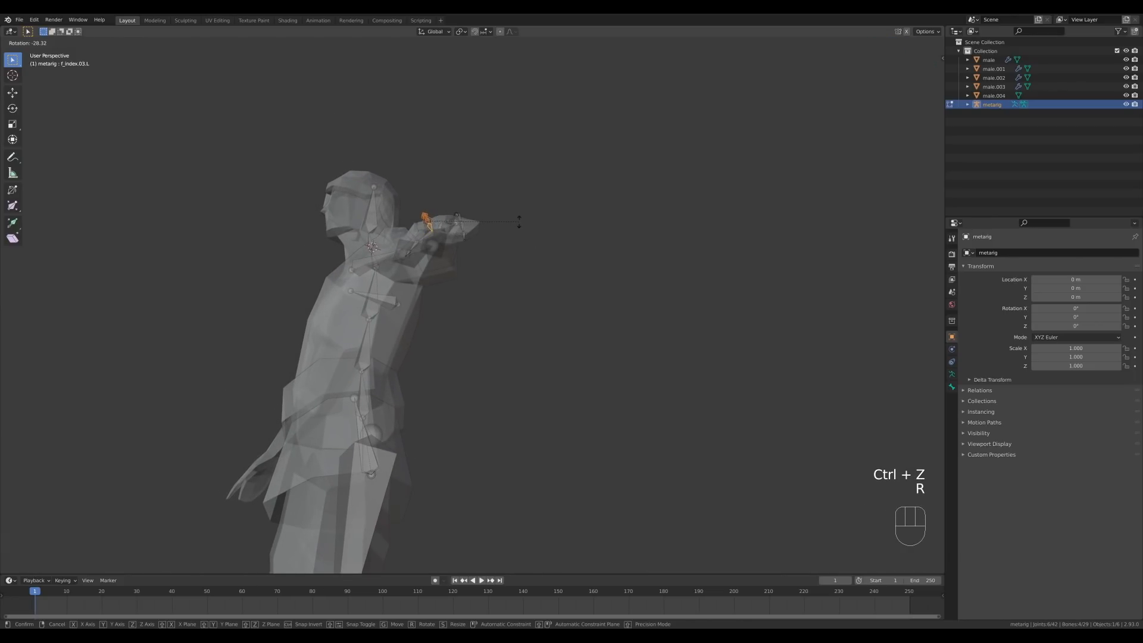
pyautogui.click(519, 221)
pyautogui.moveTo(519, 221); pyautogui.dragTo(648, 334, button='middle')
pyautogui.press('r')
pyautogui.click(565, 325)
# - Nudge and rotate the left index finger chain until it lies inside the finger mesh from the front and side
pyautogui.press('g')
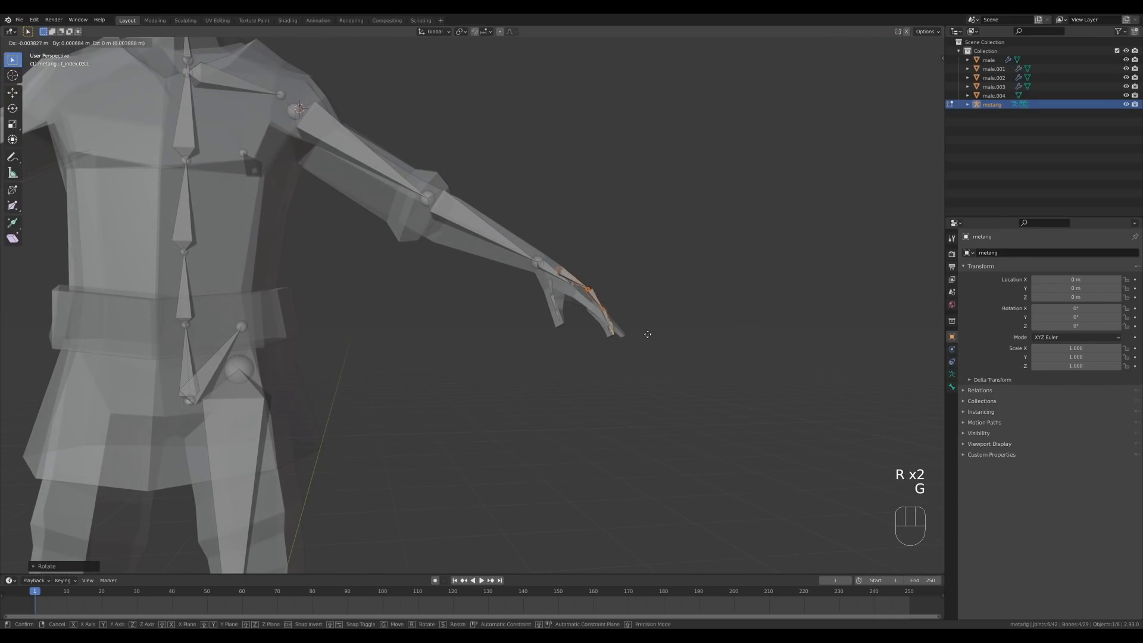
pyautogui.click(647, 334)
pyautogui.press('r')
pyautogui.click(650, 327)
pyautogui.press('g')
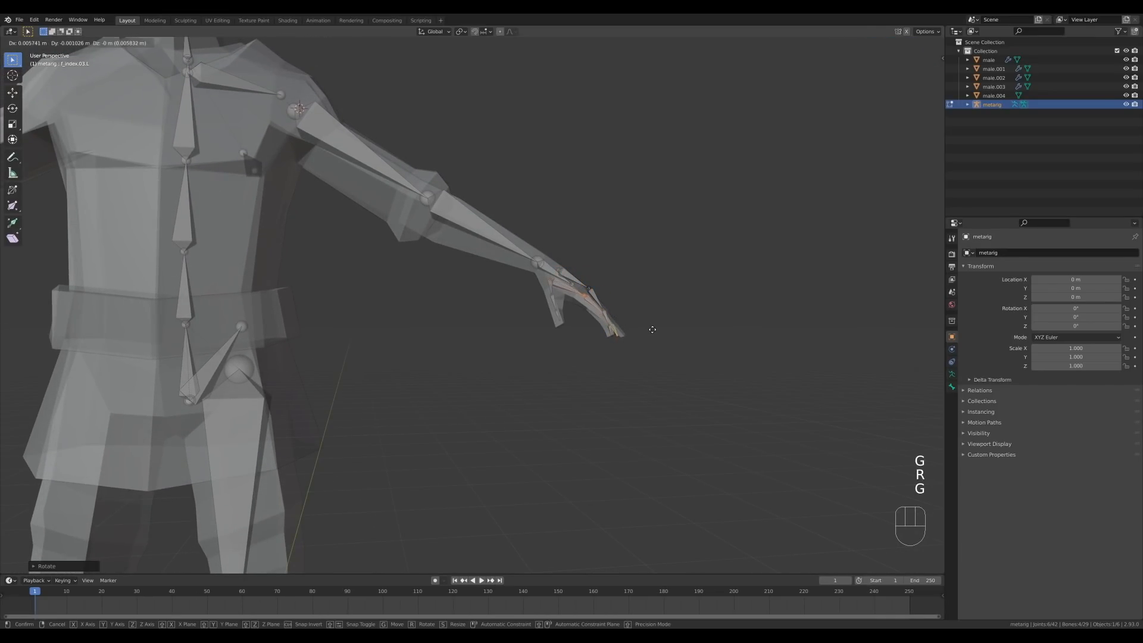
pyautogui.click(653, 326)
pyautogui.moveTo(653, 327); pyautogui.dragTo(481, 318, button='middle')
pyautogui.scroll(3, 682, 348)
pyautogui.press('g')
pyautogui.click(619, 329)
# - Select the other left finger chain, starting at palm.02.L, and scale, rotate and move it into the broad finger mesh
pyautogui.click(481, 318)
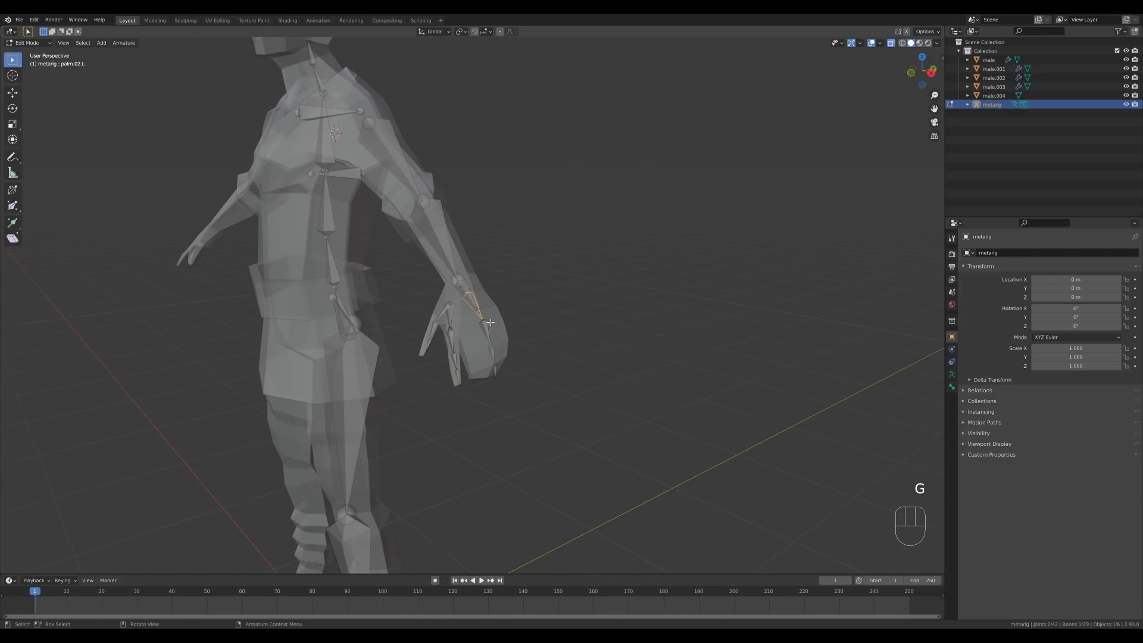
pyautogui.moveTo(658, 372); pyautogui.dragTo(533, 339, button='middle')
pyautogui.press('s')
pyautogui.click(602, 383)
pyautogui.press('r')
pyautogui.press('g')
pyautogui.click(609, 391)
pyautogui.press('r')
pyautogui.click(676, 352)
# - Move the end joint of the left hand bone so it sits centrally in the palm
pyautogui.click(471, 321)
pyautogui.press('g')
pyautogui.click(525, 327)
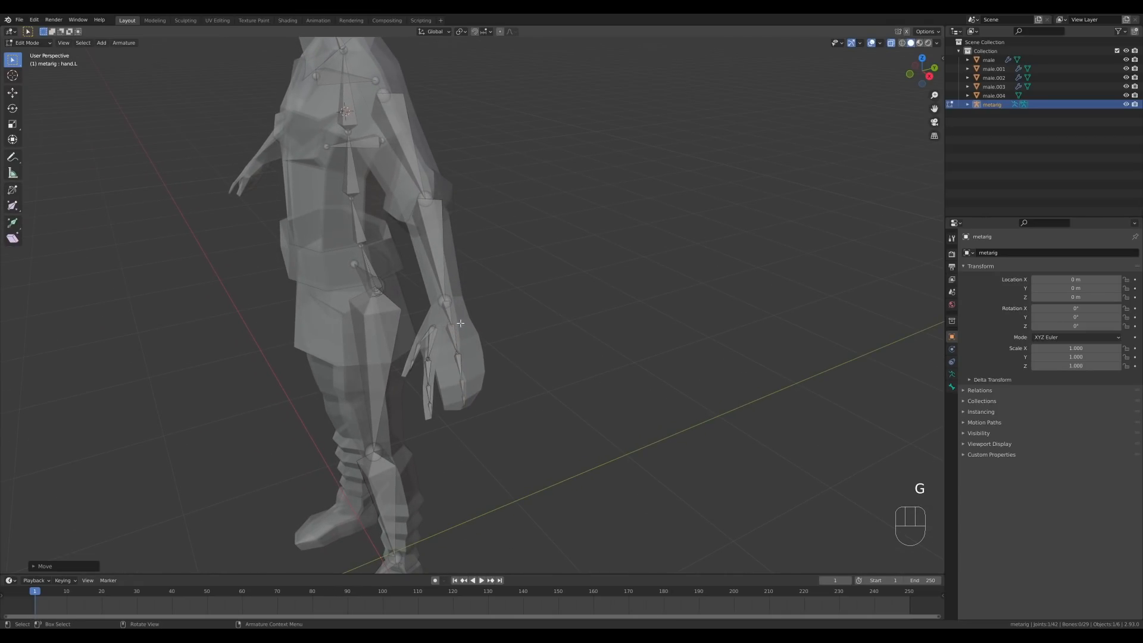
# - Move the left upper arm's shoulder joint in front view to centre it inside the shoulder mesh
pyautogui.moveTo(345, 318); pyautogui.dragTo(505, 351, button='middle')
pyautogui.click(471, 179)
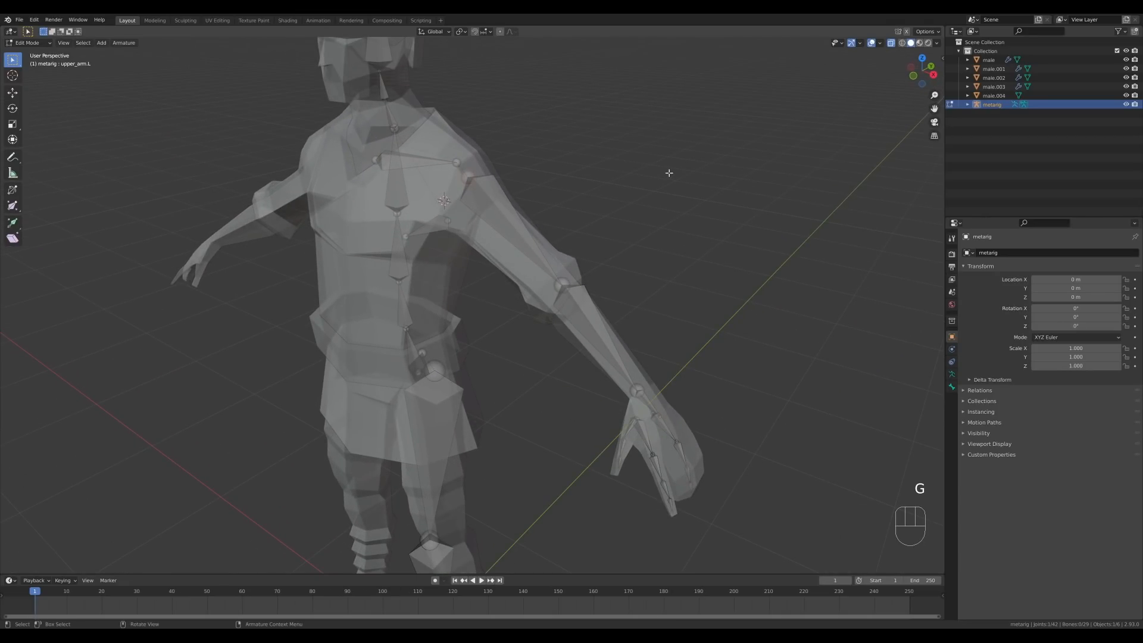
pyautogui.press('KP_1')
pyautogui.press('g')
pyautogui.click(437, 190)
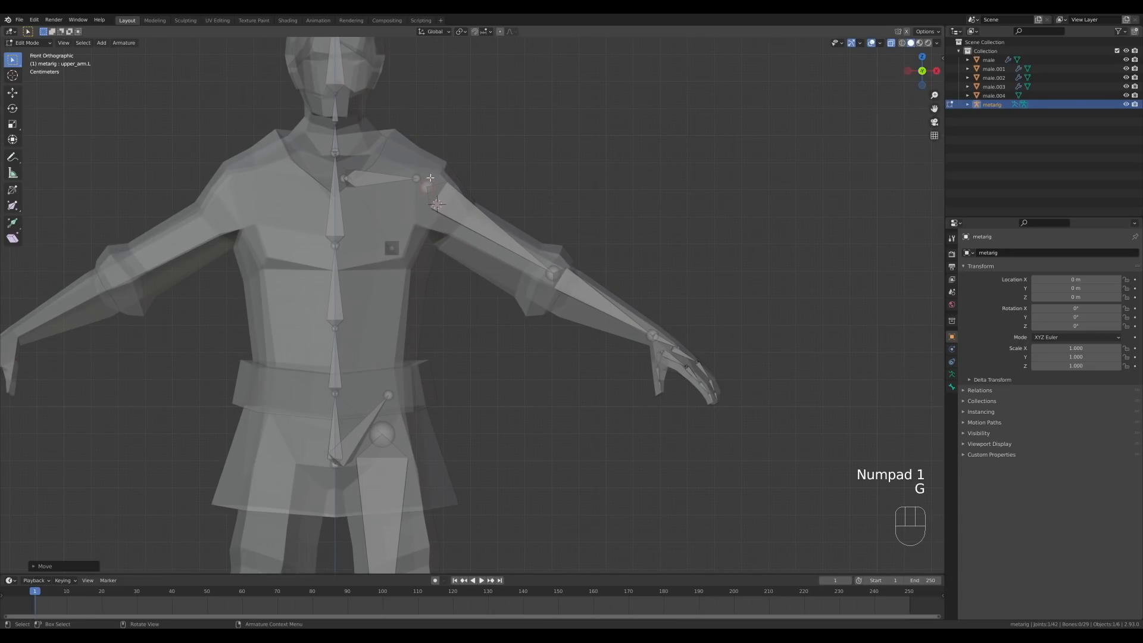
# - Raise the outer joint of the left shoulder bone and nudge its inner joint near the neck in front view
pyautogui.click(416, 178)
pyautogui.press('g')
pyautogui.click(421, 165)
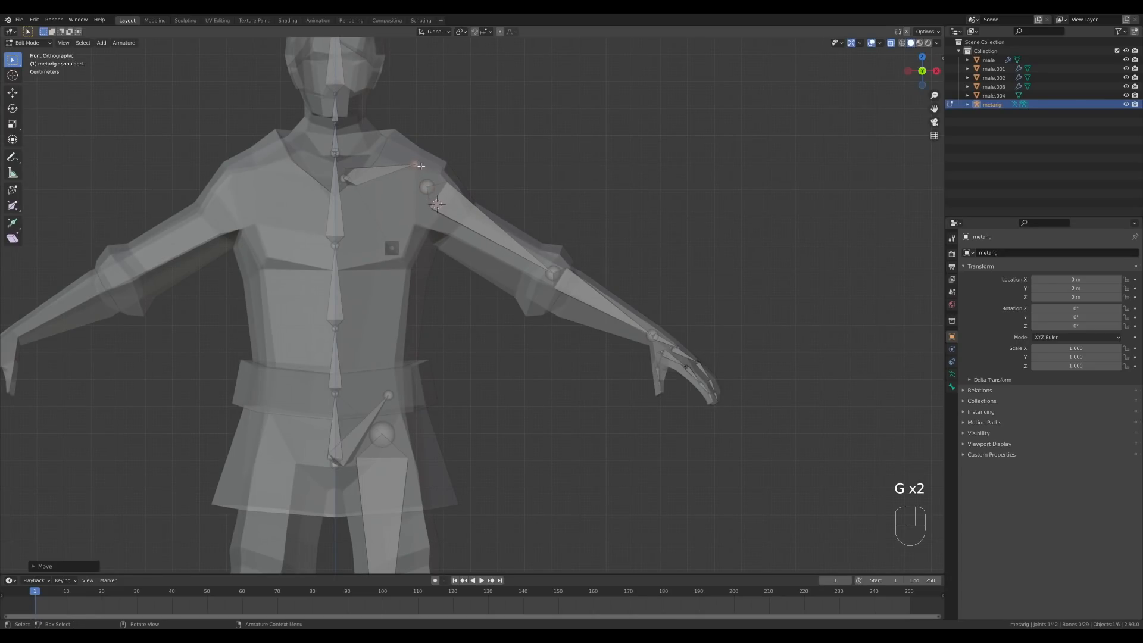
pyautogui.click(348, 180)
pyautogui.press('g')
pyautogui.click(352, 180)
# - Reposition the left shoulder bone in depth within the upper chest from a side angle, and check the rig in side view
pyautogui.moveTo(595, 181); pyautogui.dragTo(466, 200, button='middle')
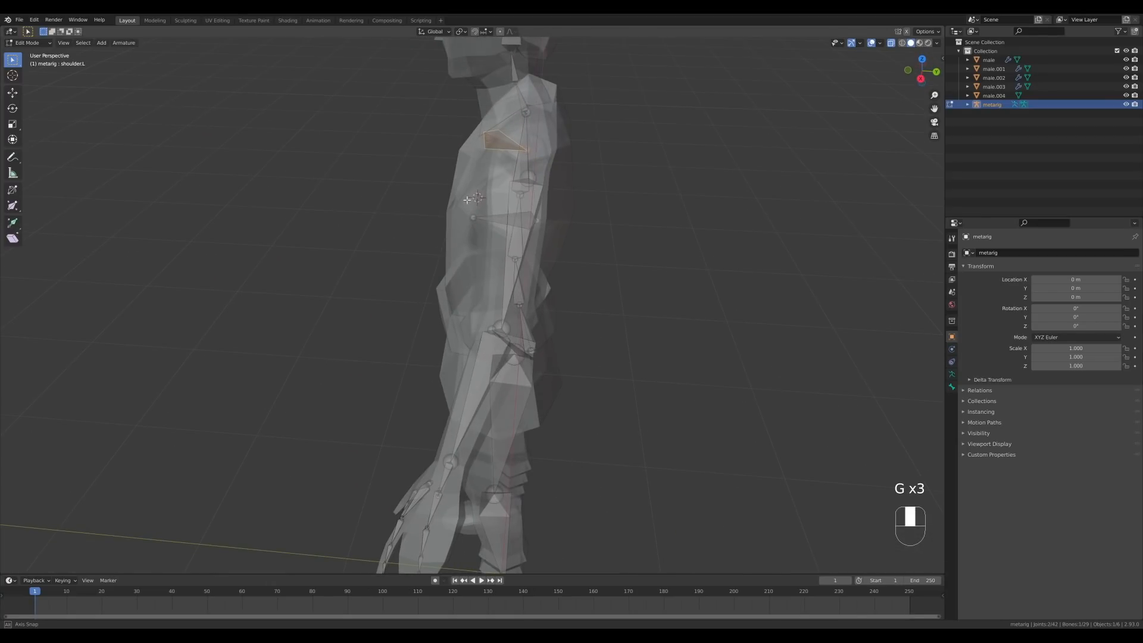
pyautogui.press('g')
pyautogui.click(399, 230)
pyautogui.moveTo(399, 229)
pyautogui.mouseDown(button='middle')
pyautogui.moveTo(510, 194)
pyautogui.moveTo(409, 238)
pyautogui.mouseUp(button='middle')
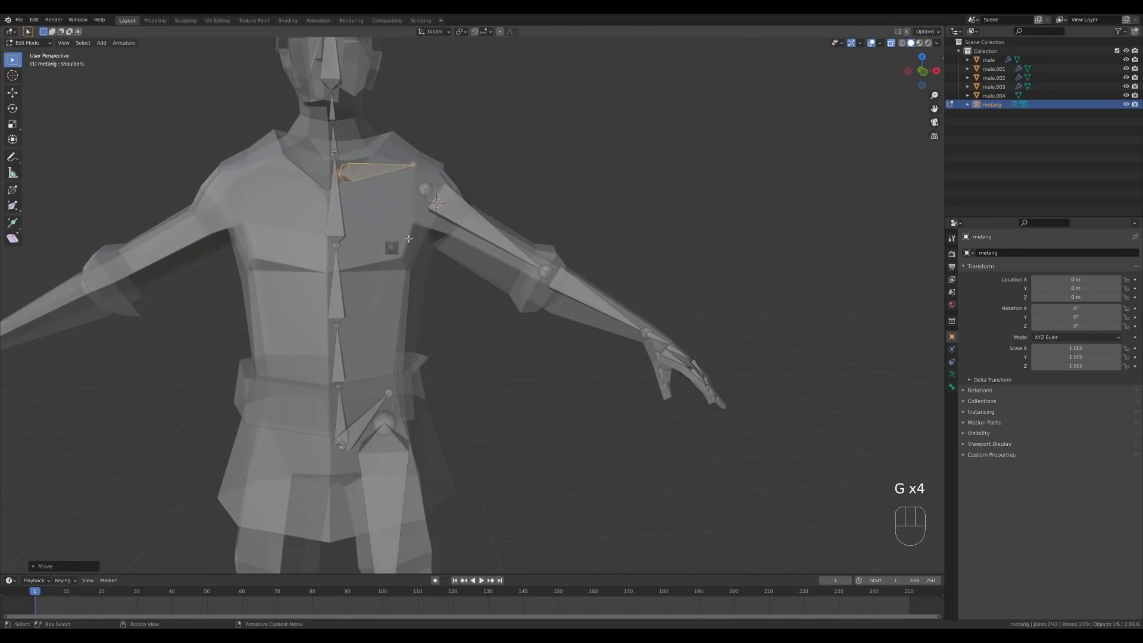
pyautogui.click(408, 238)
pyautogui.press('KP_3')
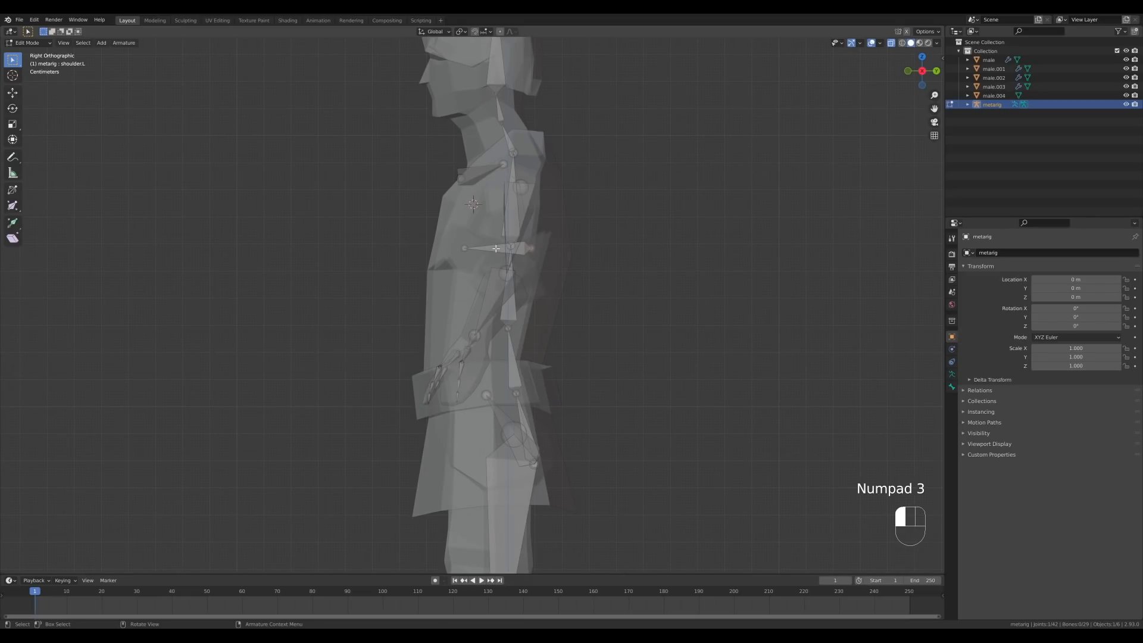
# - Scale the left breast bone up to about 1.67 times its size in the right side view
pyautogui.click(495, 248)
pyautogui.press('s')
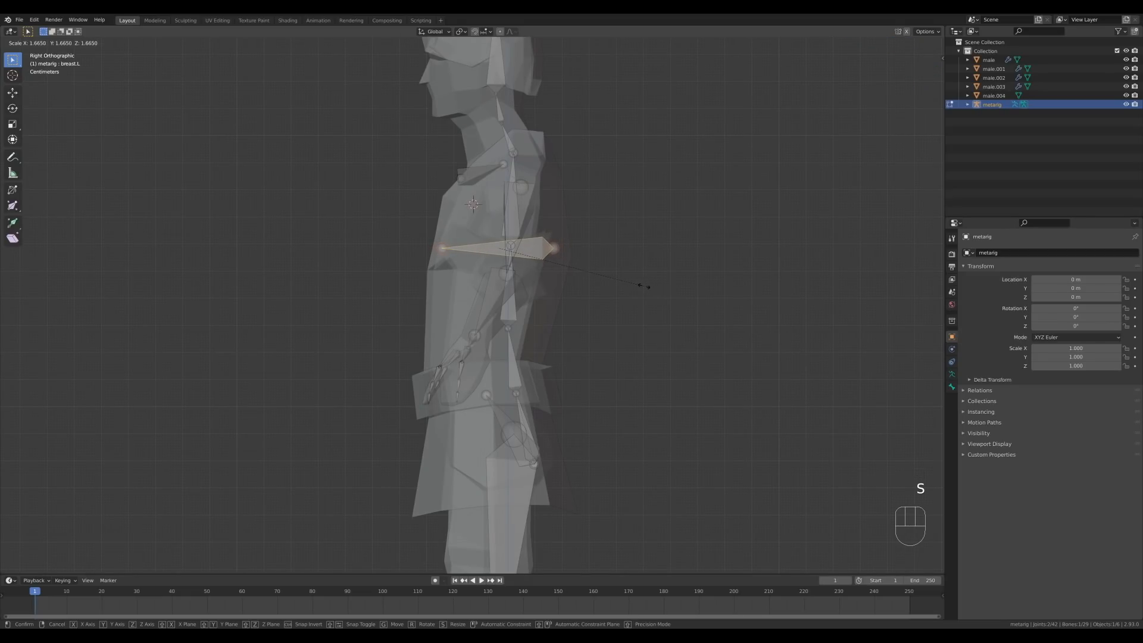
pyautogui.click(649, 286)
# - Move the outer tip of the left pelvis bone outward and up to the side of the belt in front view
pyautogui.moveTo(648, 287); pyautogui.dragTo(377, 187, button='middle')
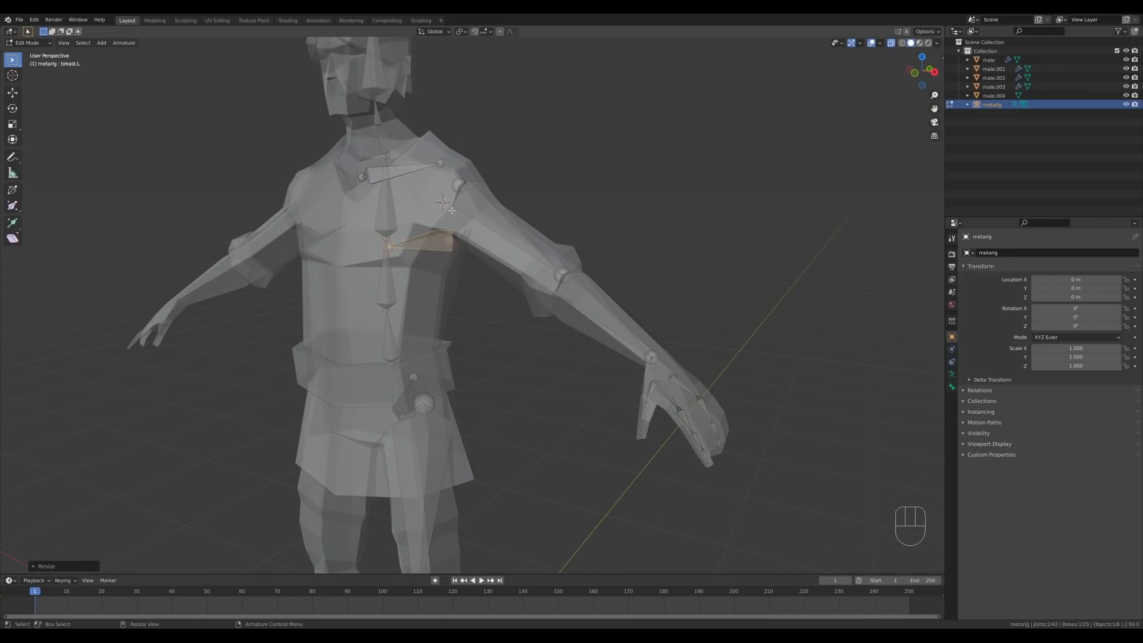
pyautogui.keyDown('shift'); pyautogui.moveTo(445, 273); pyautogui.dragTo(511, 166, button='middle'); pyautogui.keyUp('shift')
pyautogui.moveTo(479, 290); pyautogui.dragTo(541, 107, button='middle')
pyautogui.click(447, 149)
pyautogui.press('KP_1')
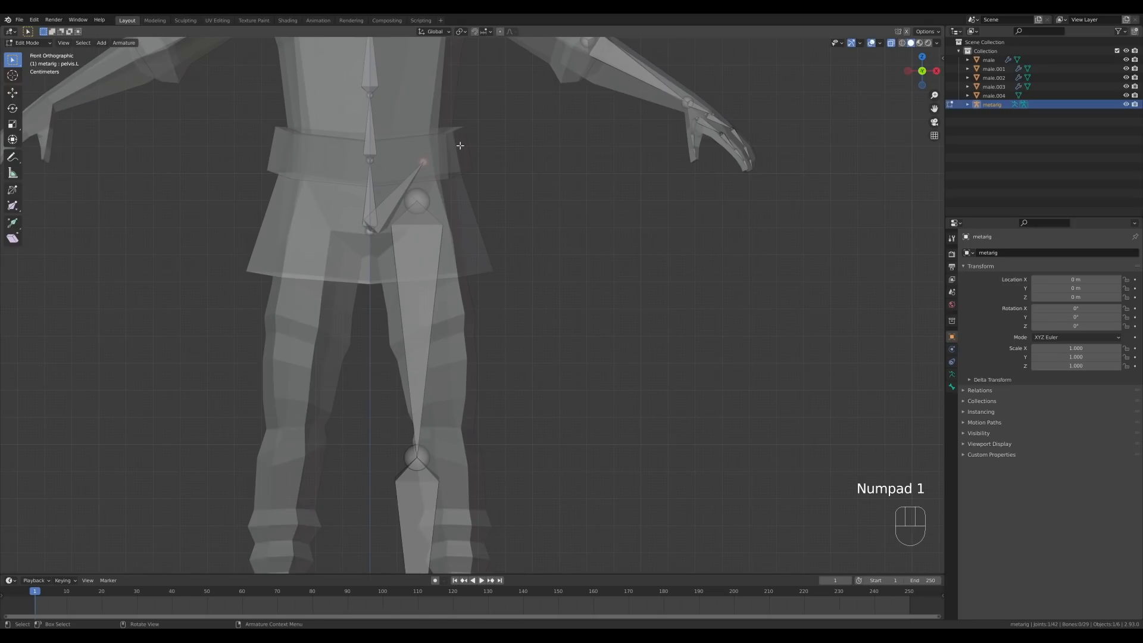
pyautogui.press('g')
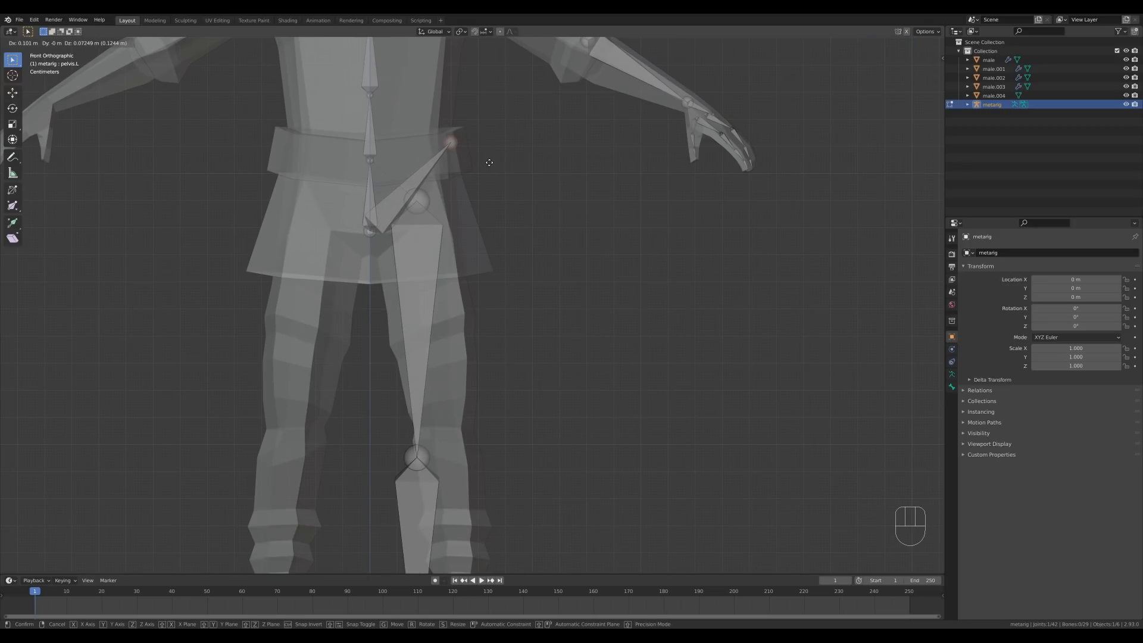
pyautogui.click(507, 172)
# - Move the left knee joint outward and up into the centre of the mesh's knee in front view
pyautogui.moveTo(566, 222); pyautogui.dragTo(416, 345, button='middle')
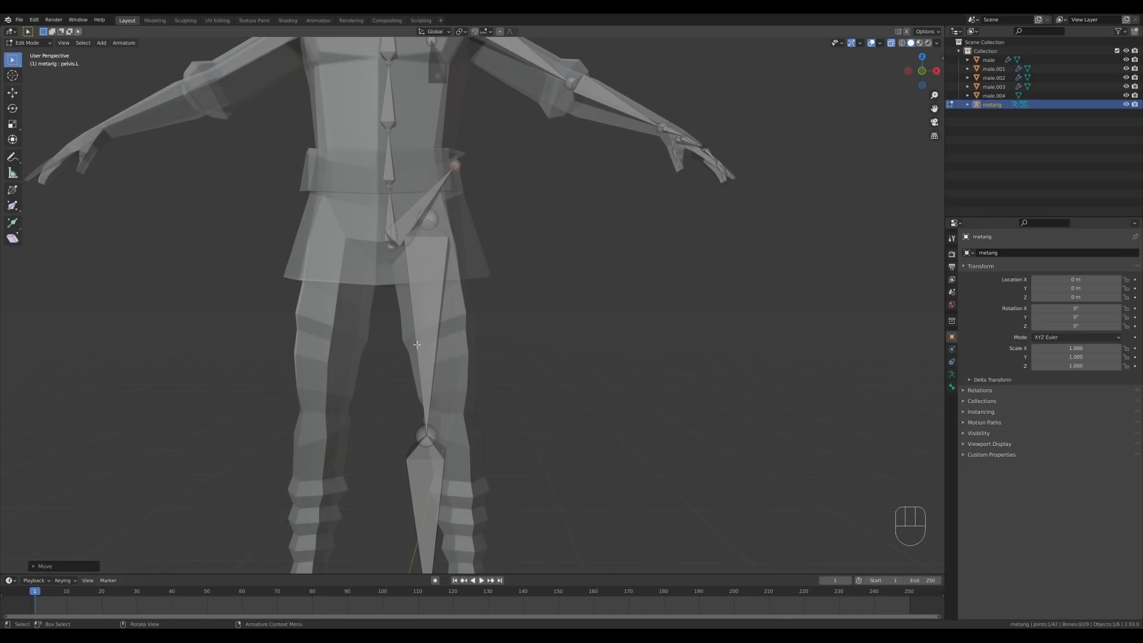
pyautogui.click(424, 447)
pyautogui.press('KP_1')
pyautogui.keyDown('shift'); pyautogui.moveTo(531, 512); pyautogui.dragTo(574, 208, button='middle'); pyautogui.keyUp('shift')
pyautogui.press('g')
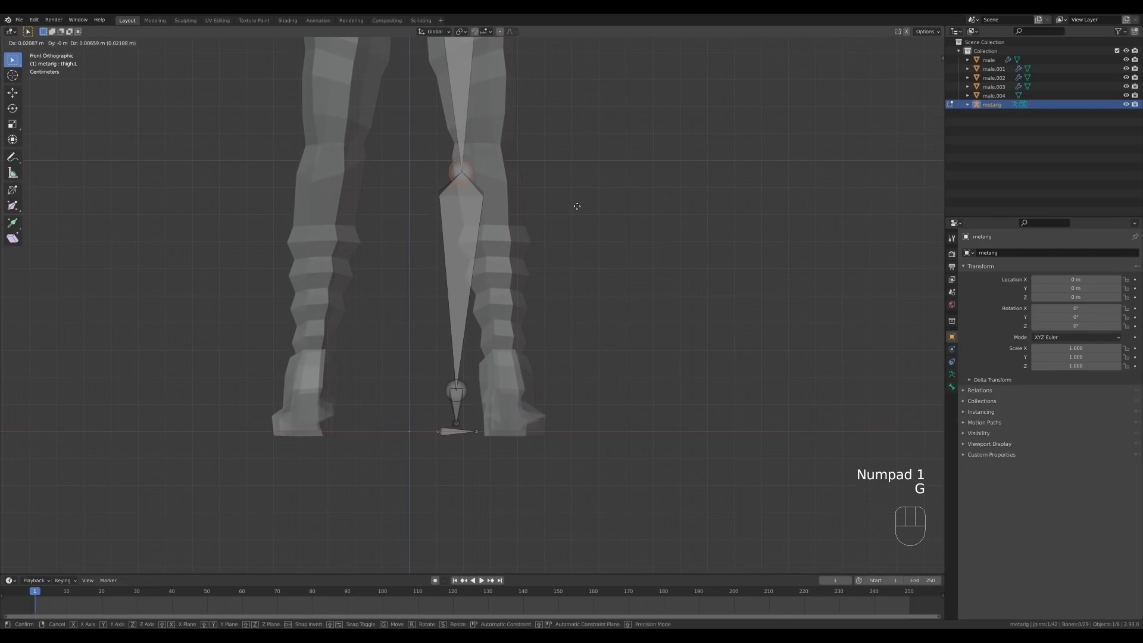
pyautogui.click(592, 193)
# - Move the left ankle joint with its foot and heel bones about 0.2 m along X into the boot
pyautogui.moveTo(407, 378); pyautogui.dragTo(513, 467)
pyautogui.press('g')
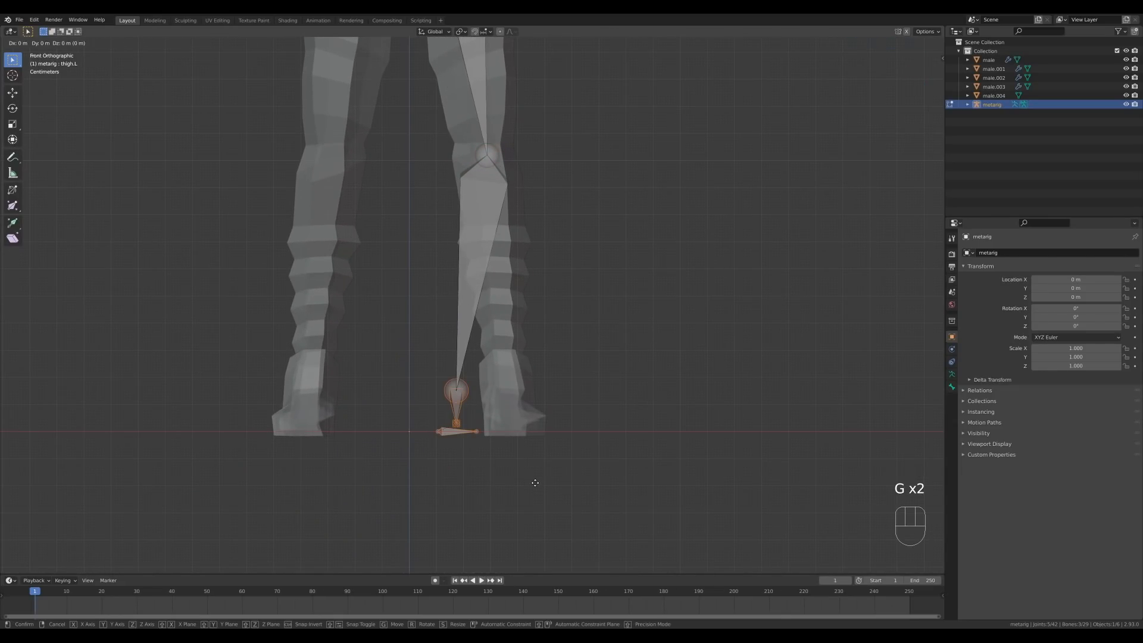
pyautogui.press('x')
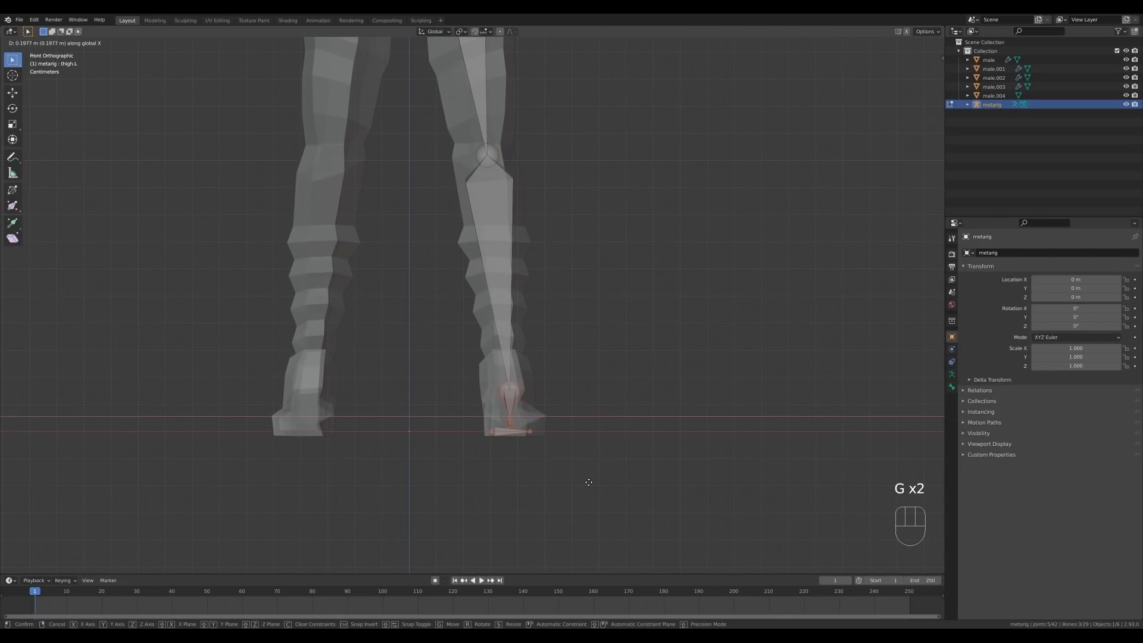
pyautogui.click(589, 482)
# - Scale the left heel bone up to about 1.55 times so it spans the width of the boot
pyautogui.click(526, 439)
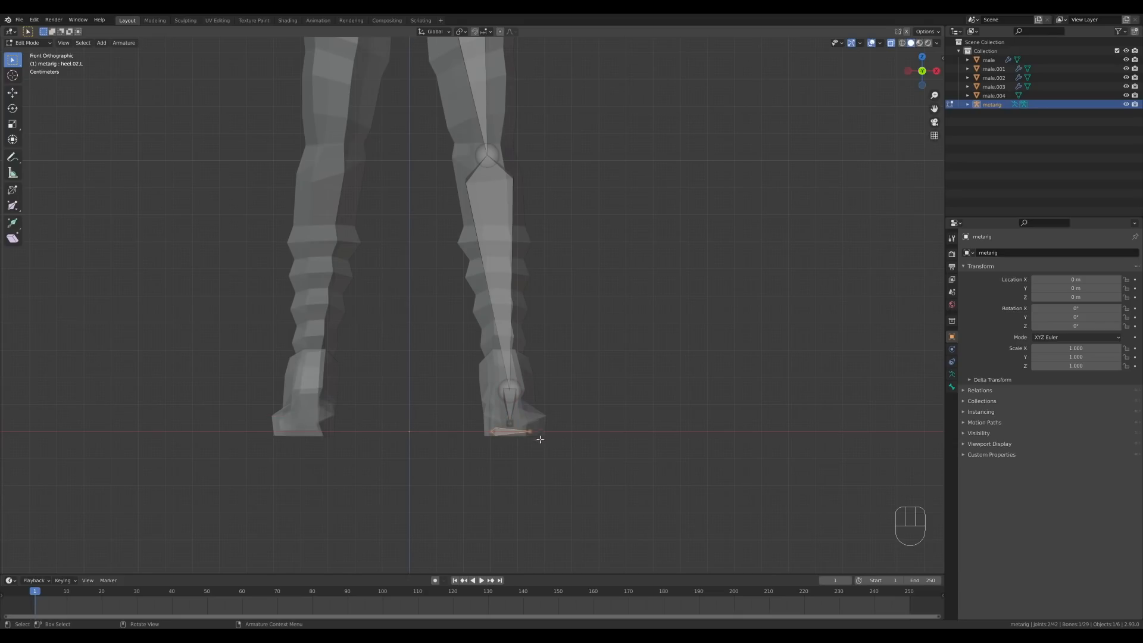
pyautogui.press('s')
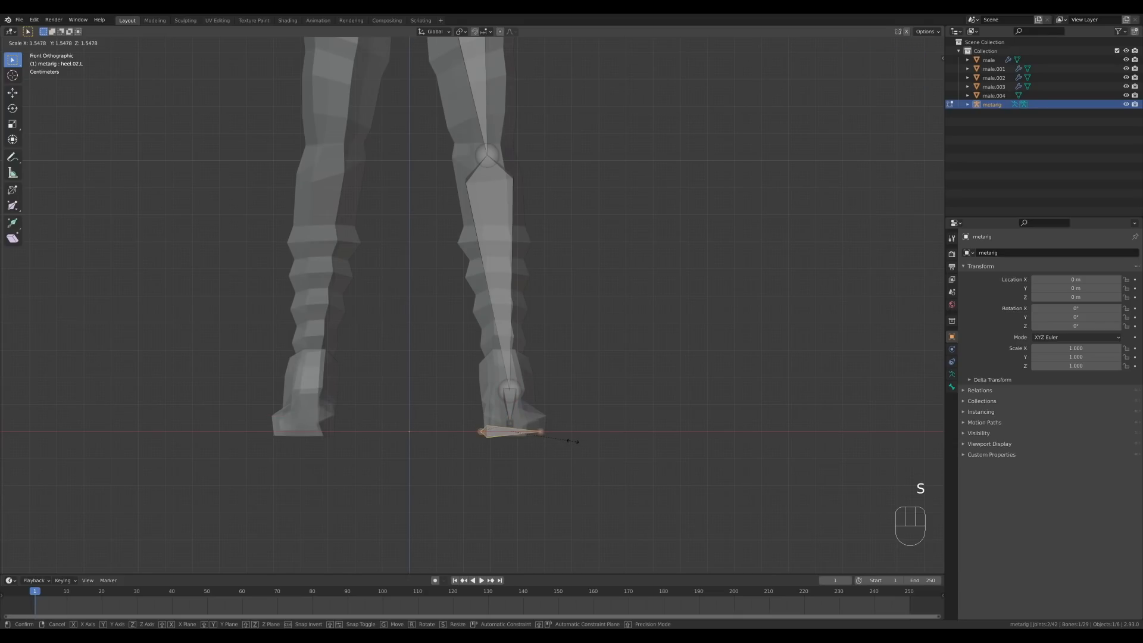
pyautogui.click(573, 441)
# - Move the left toe bone forward into the tip of the boot in the right side view
pyautogui.moveTo(573, 441)
pyautogui.mouseDown(button='middle')
pyautogui.moveTo(642, 431)
pyautogui.moveTo(583, 430)
pyautogui.mouseUp(button='middle')
pyautogui.press('KP_3')
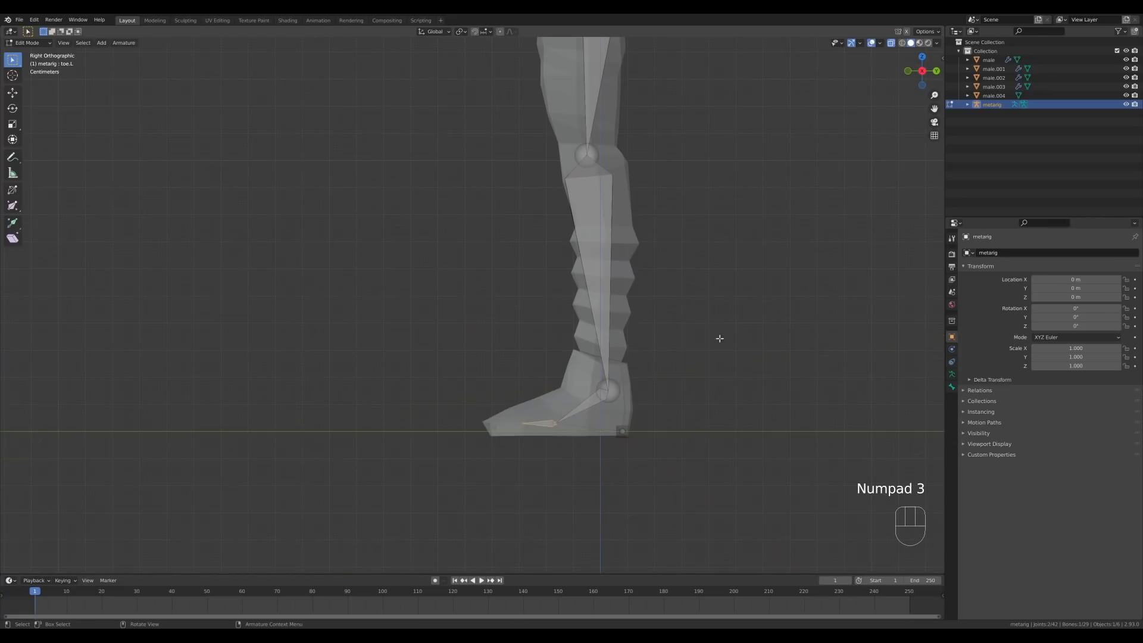
pyautogui.press('g')
pyautogui.click(609, 435)
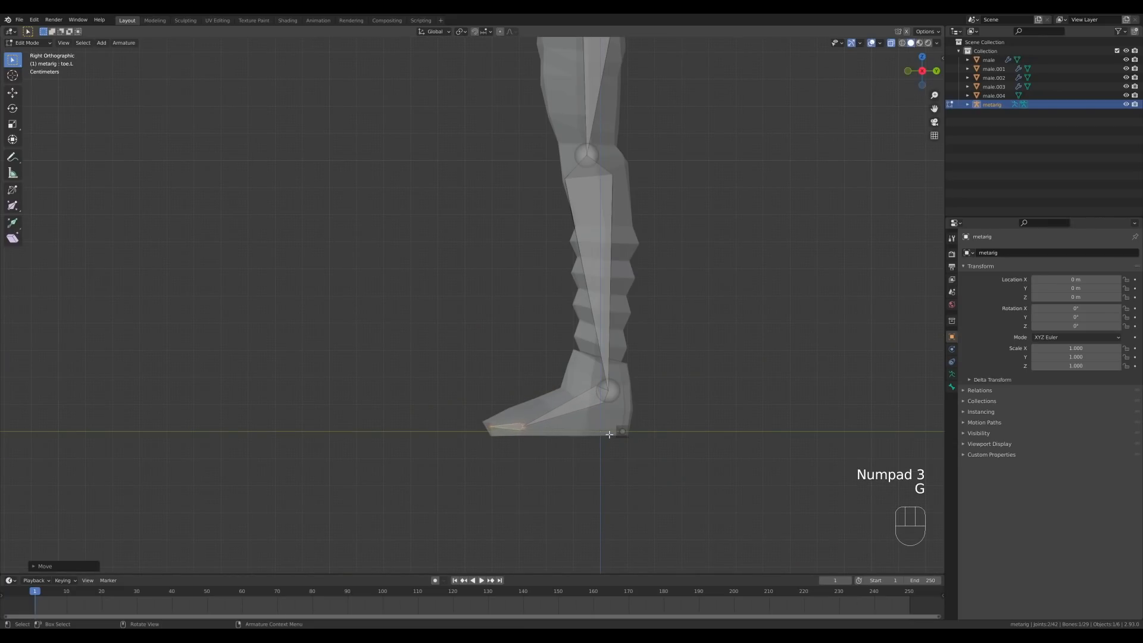
# - Move the left shoulder bone backward about 0.03 m along Y in the right side view
pyautogui.scroll(-3, 645, 211)
pyautogui.keyDown('shift'); pyautogui.moveTo(645, 211); pyautogui.dragTo(623, 434, button='middle'); pyautogui.keyUp('shift')
pyautogui.keyDown('shift'); pyautogui.moveTo(597, 204); pyautogui.dragTo(597, 245, button='middle'); pyautogui.keyUp('shift')
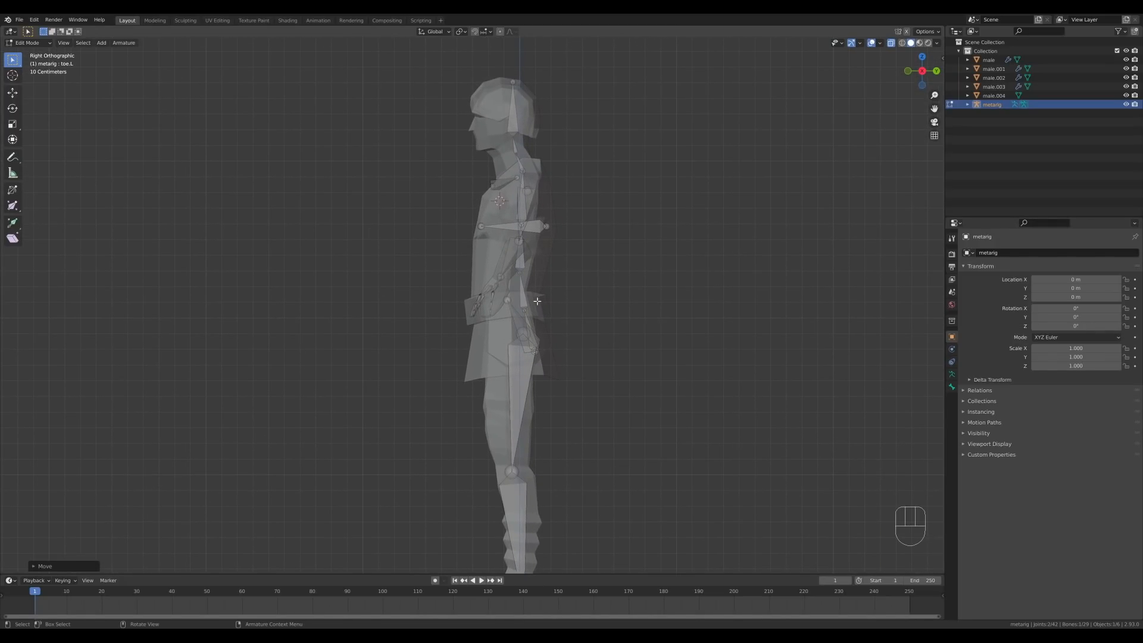
pyautogui.click(510, 186)
pyautogui.press('g')
pyautogui.press('y')
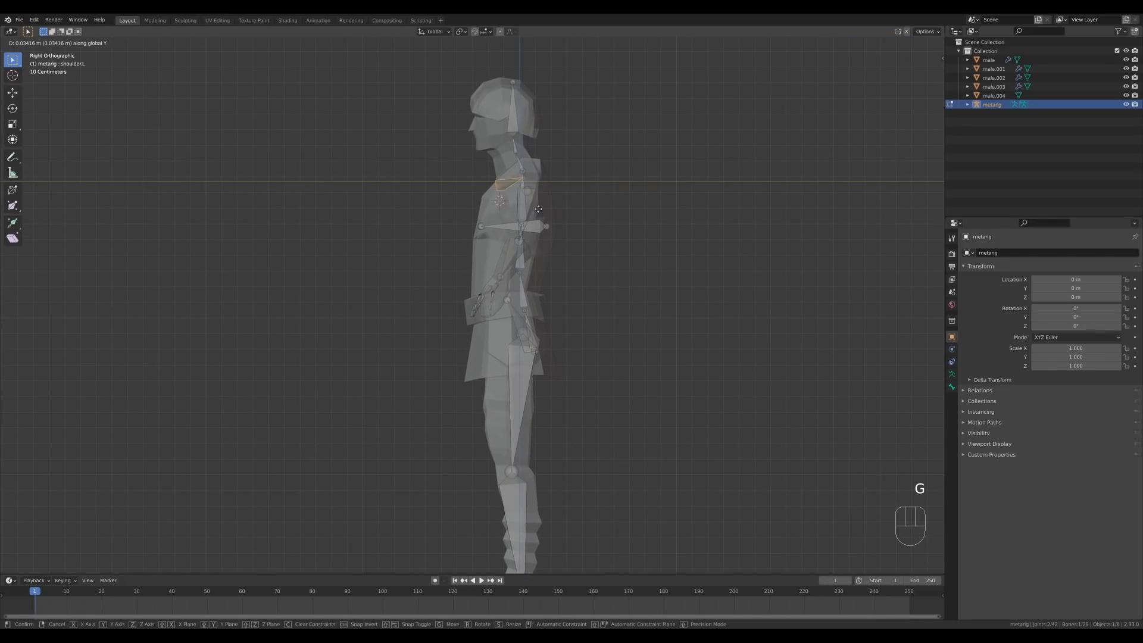
pyautogui.click(539, 208)
# - Move the top joint of the head bone about 0.11 m forward within the head
pyautogui.click(516, 81)
pyautogui.press('g')
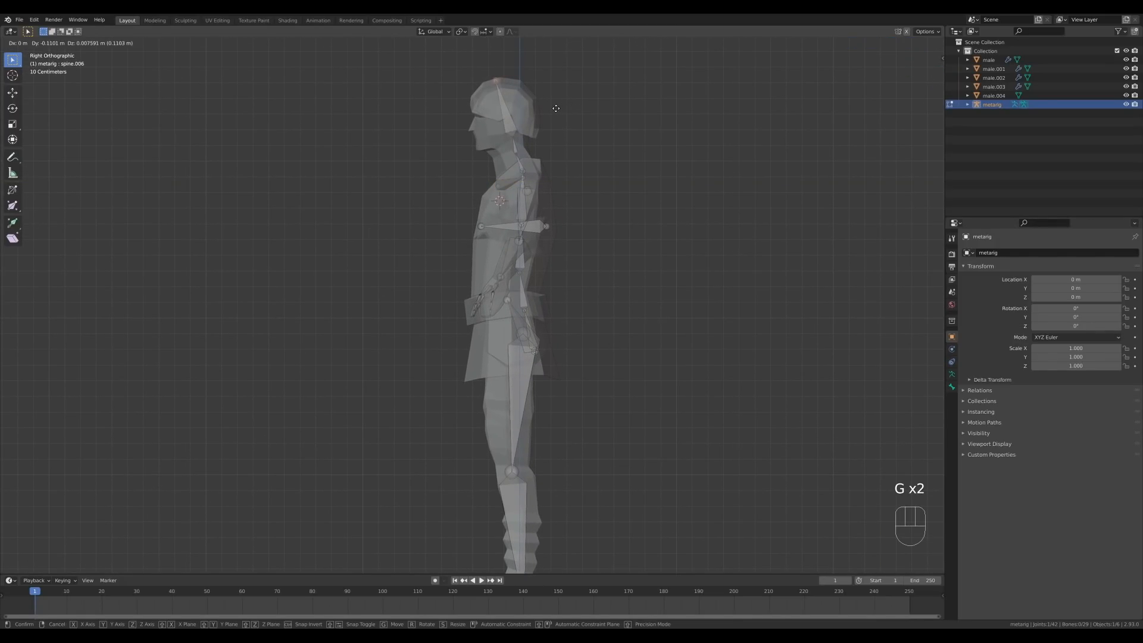
pyautogui.click(559, 106)
# - Reposition the joint at the base of the head and lower the spine.004 neck joint by about 0.02 m
pyautogui.click(510, 143)
pyautogui.press('g')
pyautogui.click(510, 145)
pyautogui.click(517, 154)
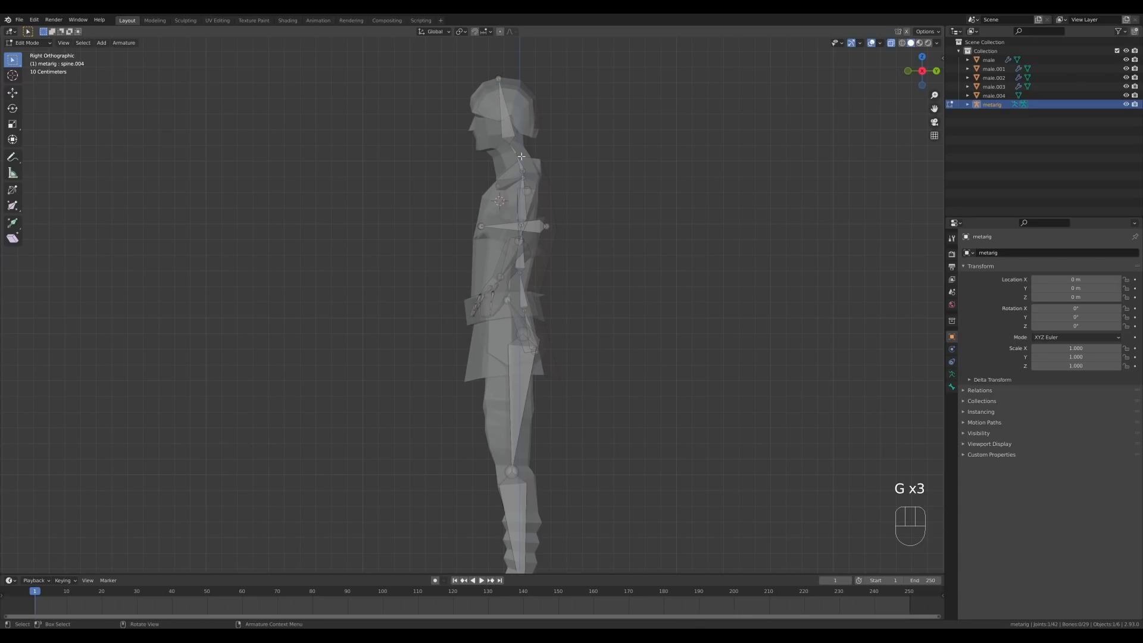
pyautogui.press('g')
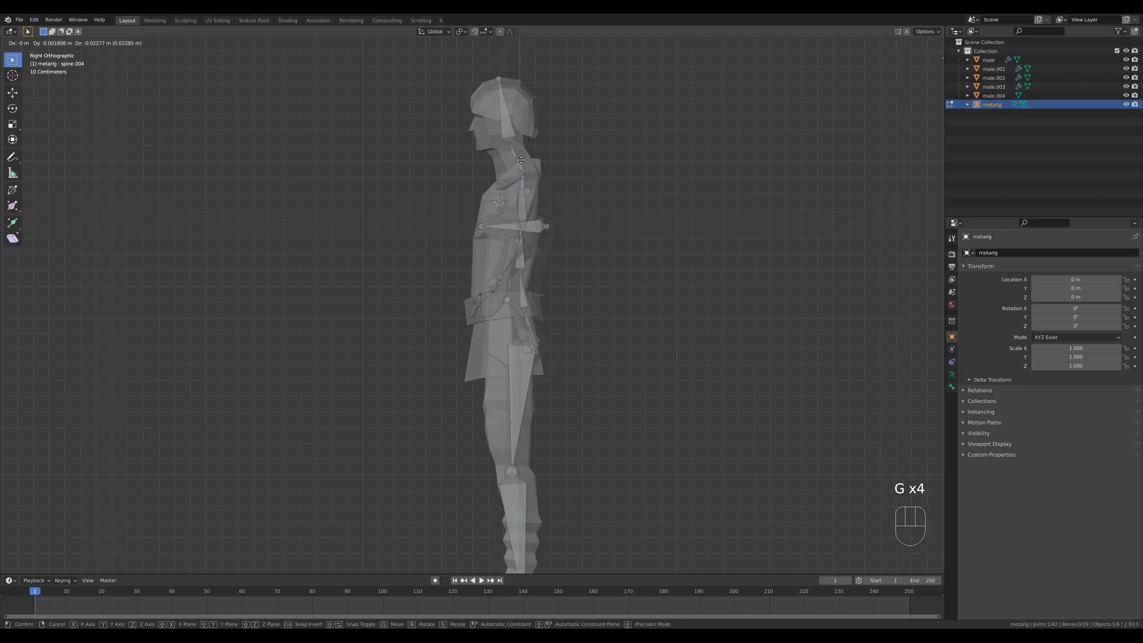
pyautogui.click(521, 159)
# - Move the joint at the base of the spine and pelvis about 0.06 m forward and 0.08 m up in side view
pyautogui.moveTo(538, 353); pyautogui.dragTo(582, 383, button='middle')
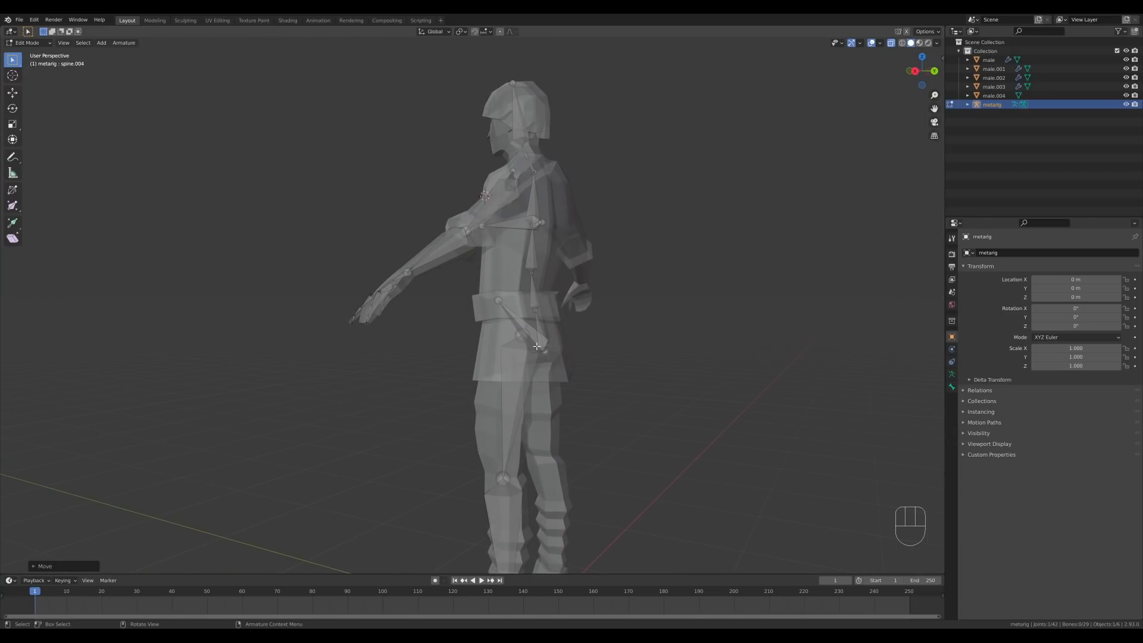
pyautogui.click(581, 383)
pyautogui.press('KP_3')
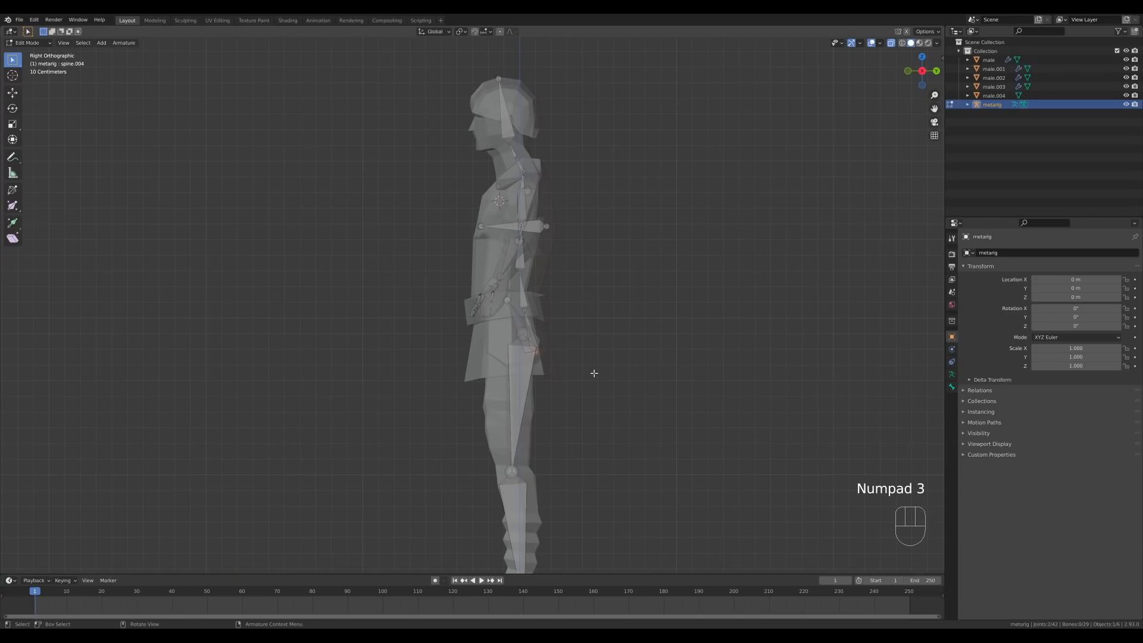
pyautogui.press('g')
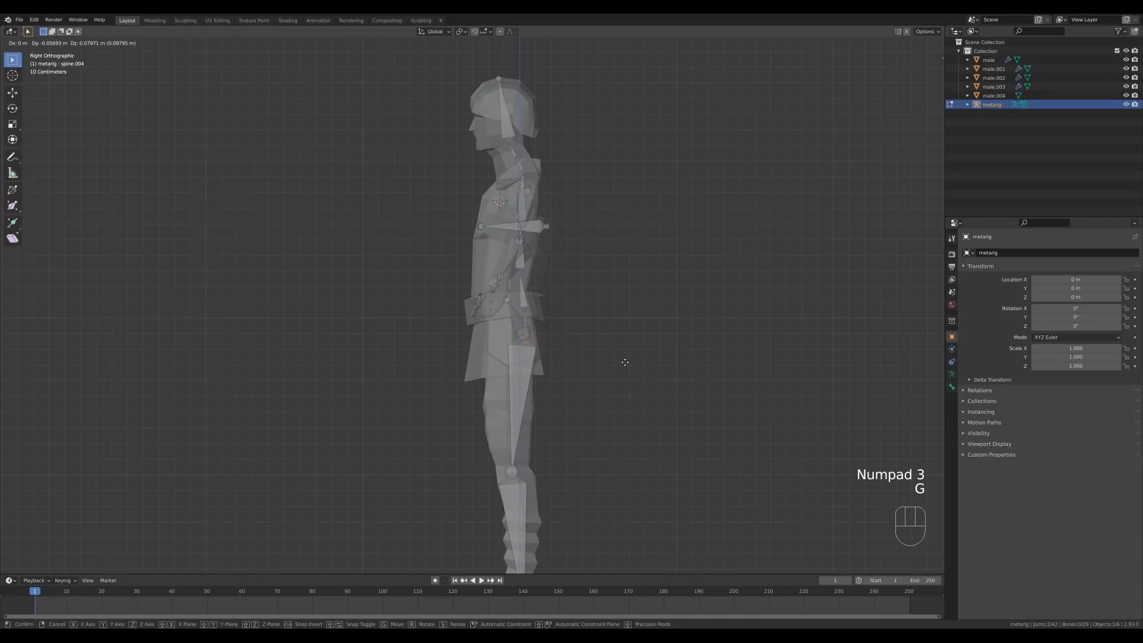
pyautogui.click(625, 362)
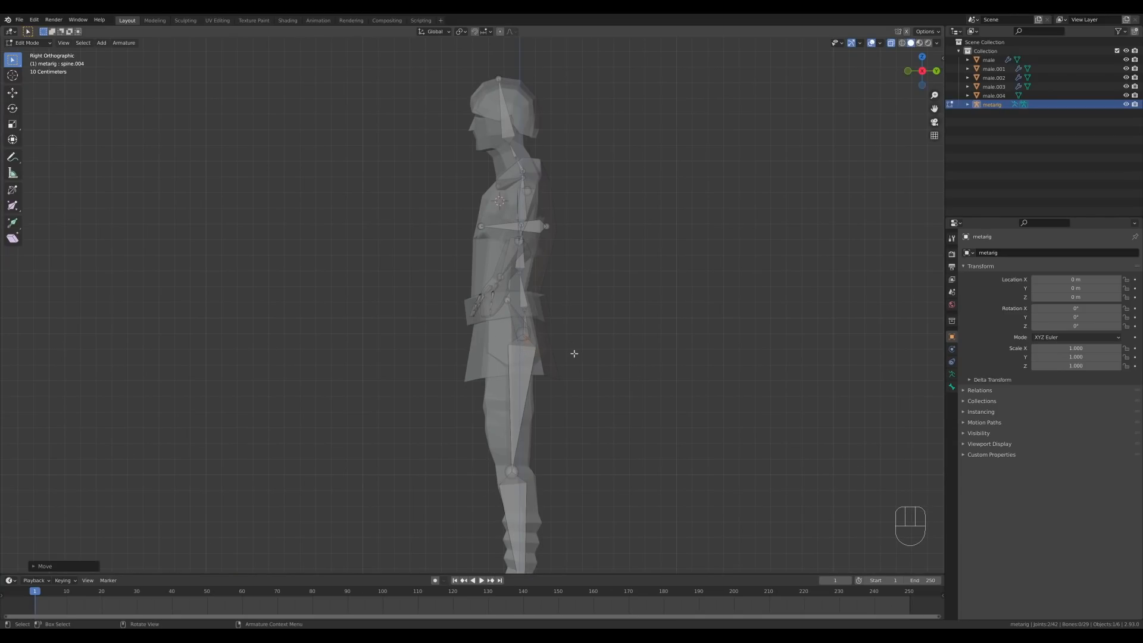
# - Move the top joint of the left thigh bone slightly forward to centre it in the upper leg
pyautogui.click(520, 361)
pyautogui.press('g')
pyautogui.click(522, 351)
# - Move the lower spine joints at the belt and waist slightly forward in the right side view
pyautogui.click(527, 337)
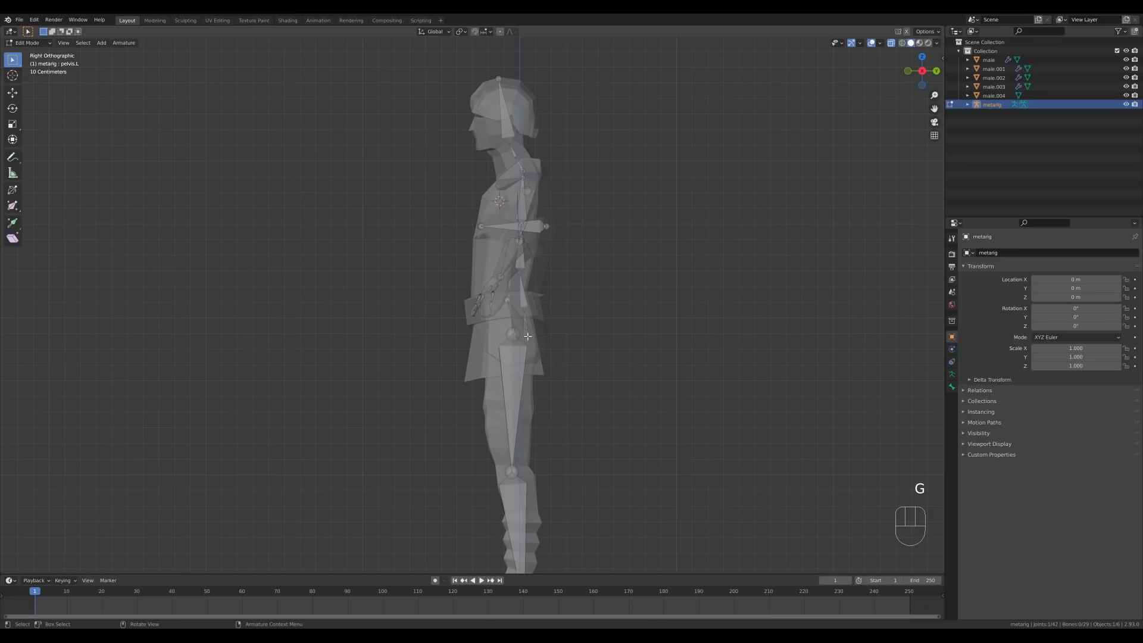
pyautogui.press('g')
pyautogui.click(566, 304)
pyautogui.click(523, 273)
pyautogui.press('g')
pyautogui.click(559, 282)
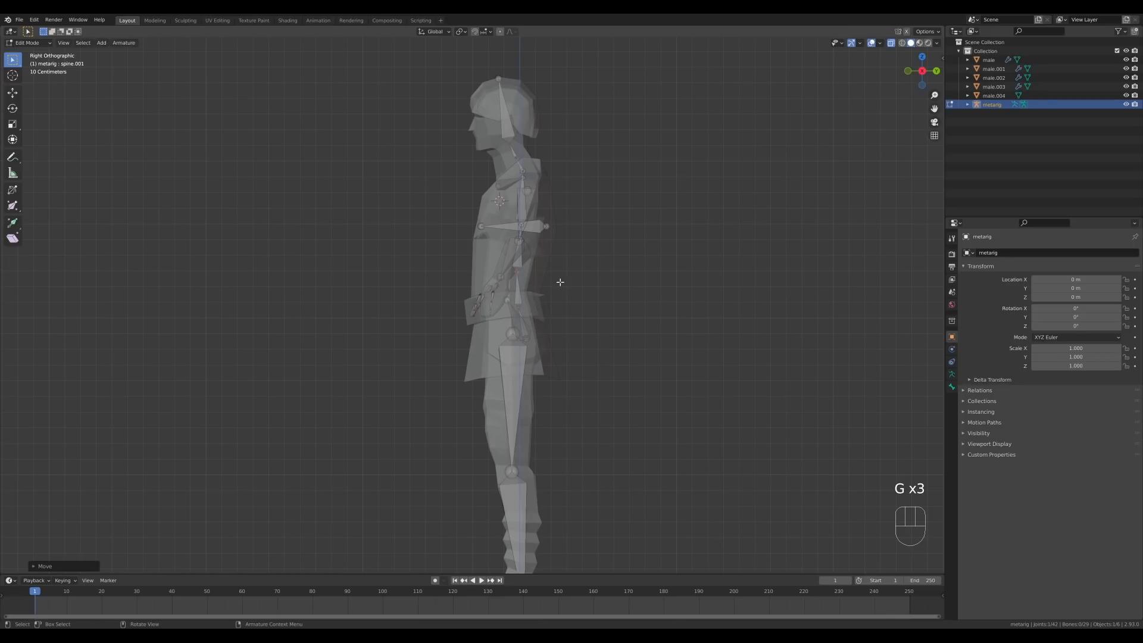
pyautogui.click(522, 180)
pyautogui.press('g')
pyautogui.rightClick(538, 191)
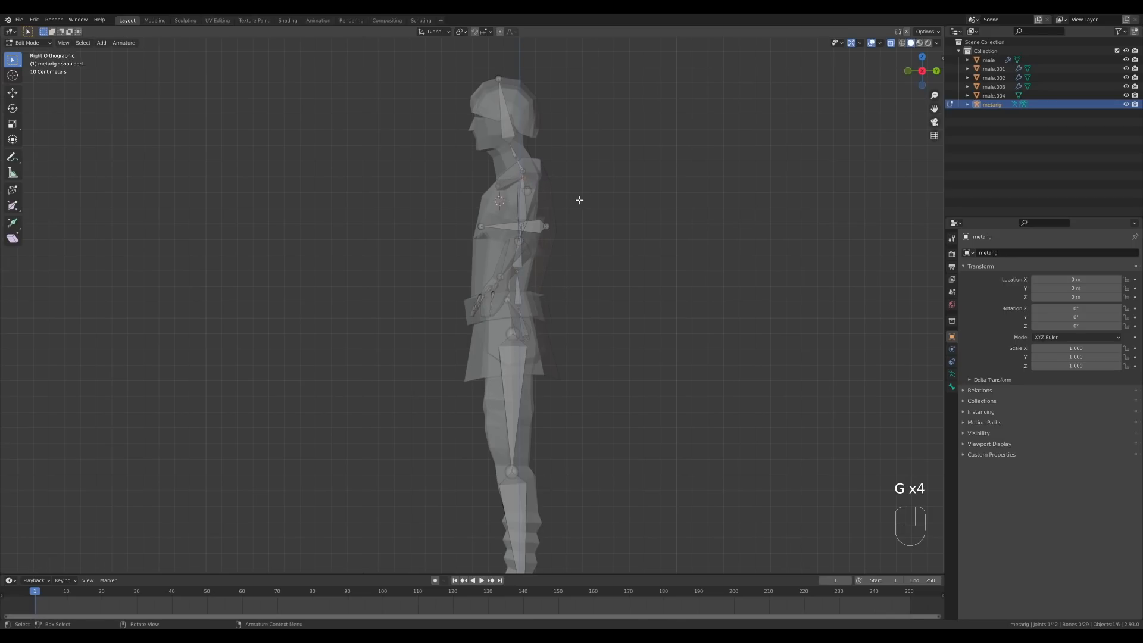
pyautogui.moveTo(579, 200); pyautogui.dragTo(551, 378, button='middle')
pyautogui.scroll(4, 579, 204)
pyautogui.click(530, 221)
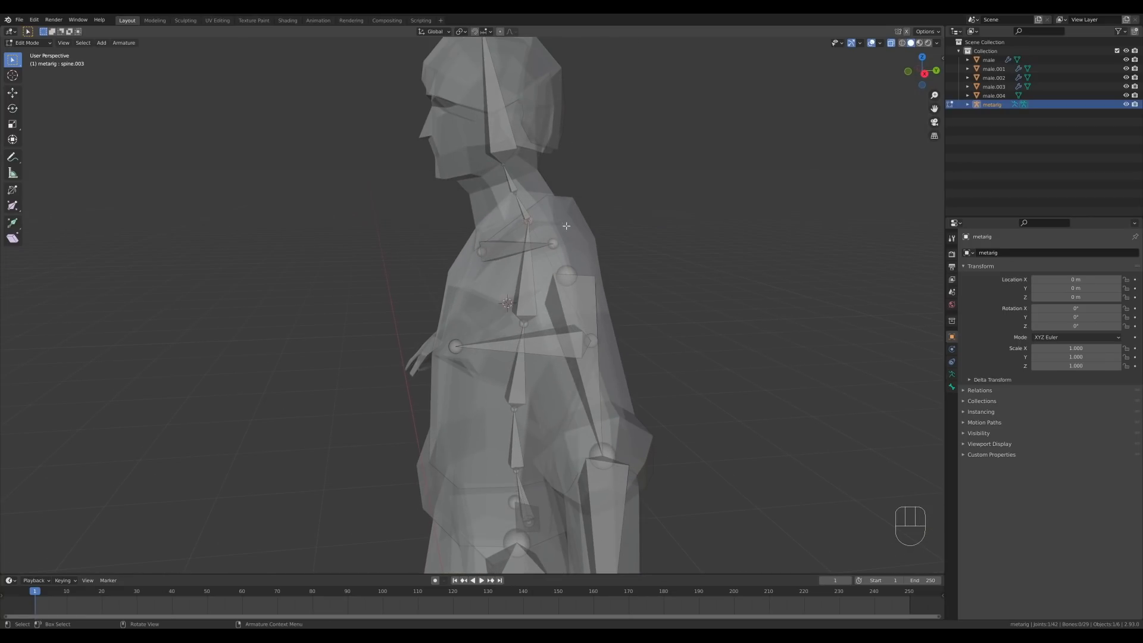
pyautogui.press('g')
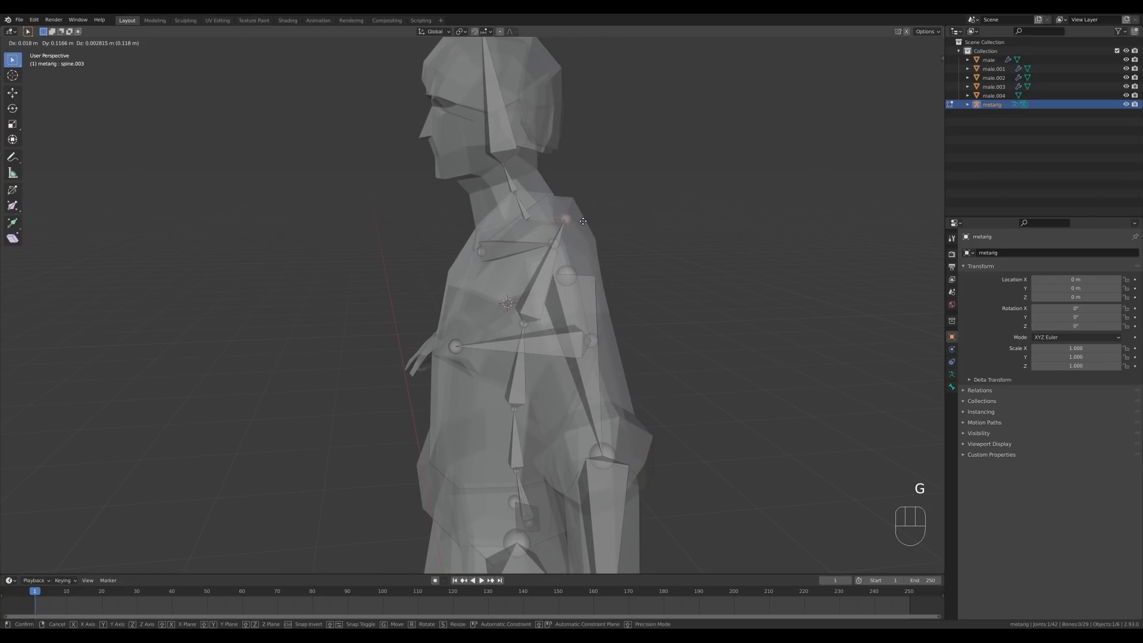
pyautogui.press('Escape')
pyautogui.click(551, 229)
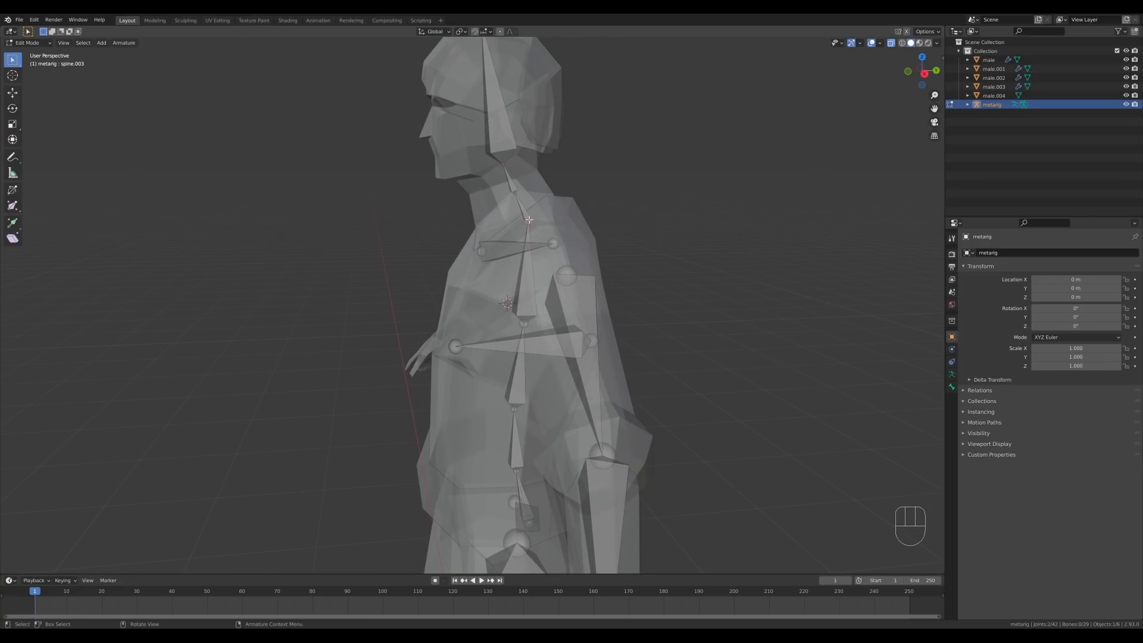
pyautogui.moveTo(553, 227); pyautogui.dragTo(496, 211, button='middle')
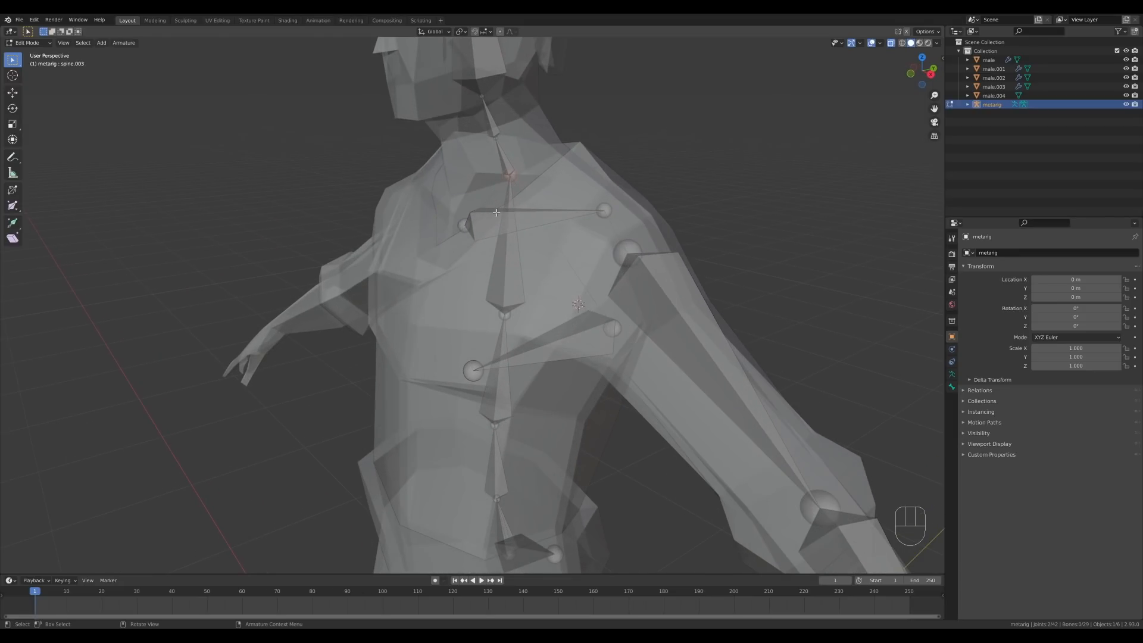
pyautogui.press('g')
pyautogui.rightClick(551, 187)
# - Select all bones of the metarig in Edit Mode and symmetrize them onto the right side of the body
pyautogui.scroll(-4, 678, 275)
pyautogui.click(678, 276)
pyautogui.keyDown('shift'); pyautogui.moveTo(556, 465); pyautogui.dragTo(565, 410, button='middle'); pyautogui.keyUp('shift')
pyautogui.scroll(-4, 554, 449)
pyautogui.press('Tab')
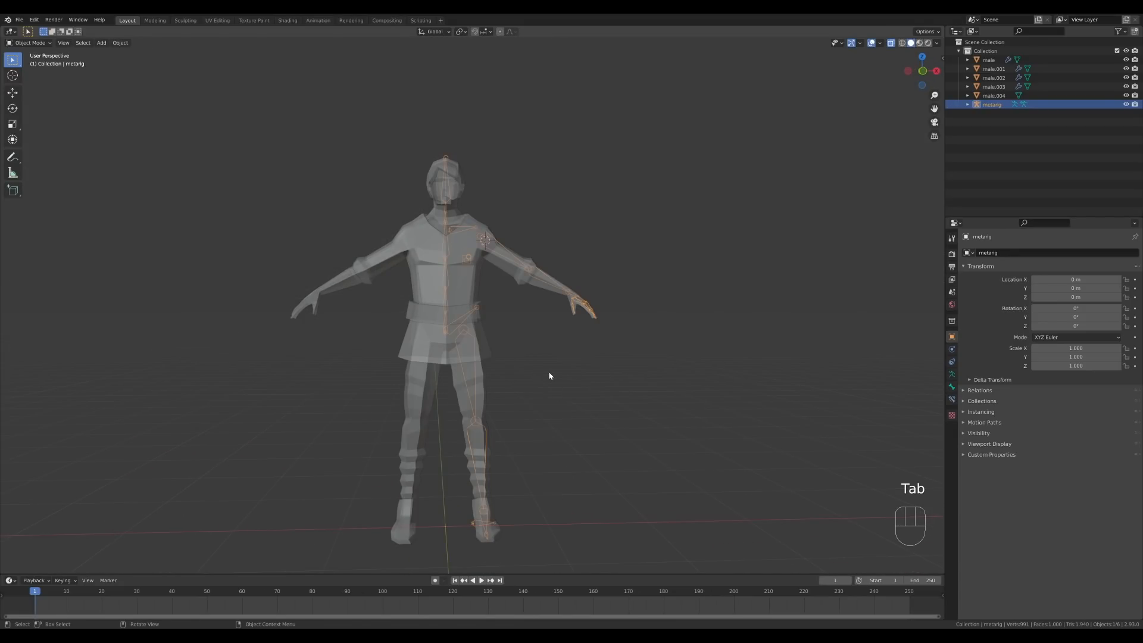
pyautogui.press('Tab')
pyautogui.press('a')
pyautogui.moveTo(537, 360); pyautogui.dragTo(535, 366, button='middle')
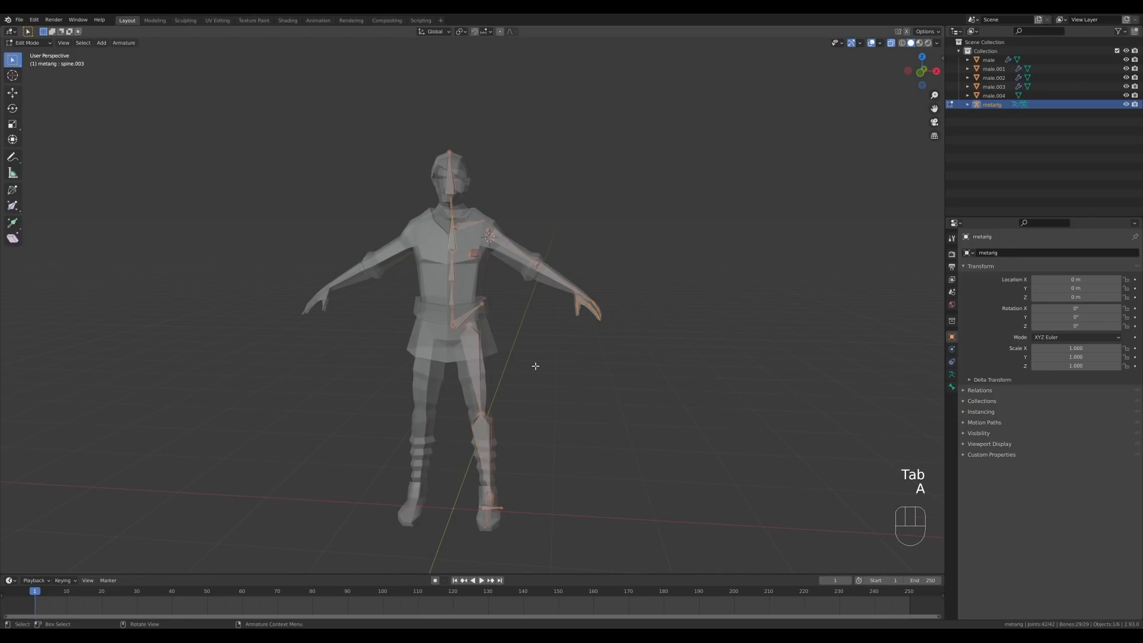
pyautogui.click(123, 43)
pyautogui.click(123, 43)
pyautogui.click(123, 43)
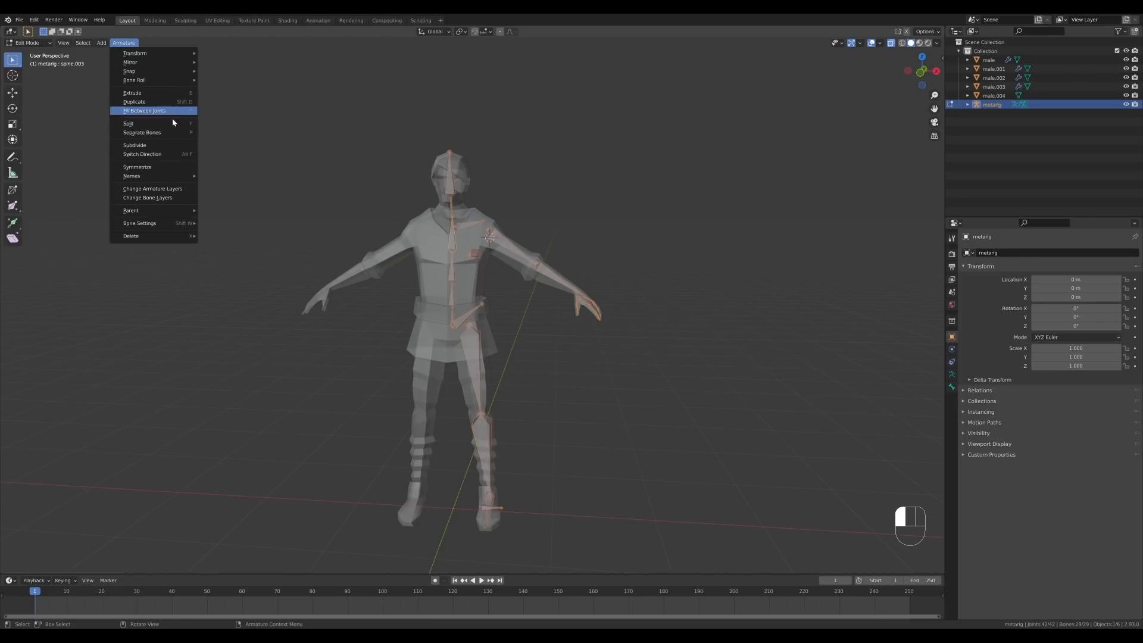
pyautogui.click(160, 167)
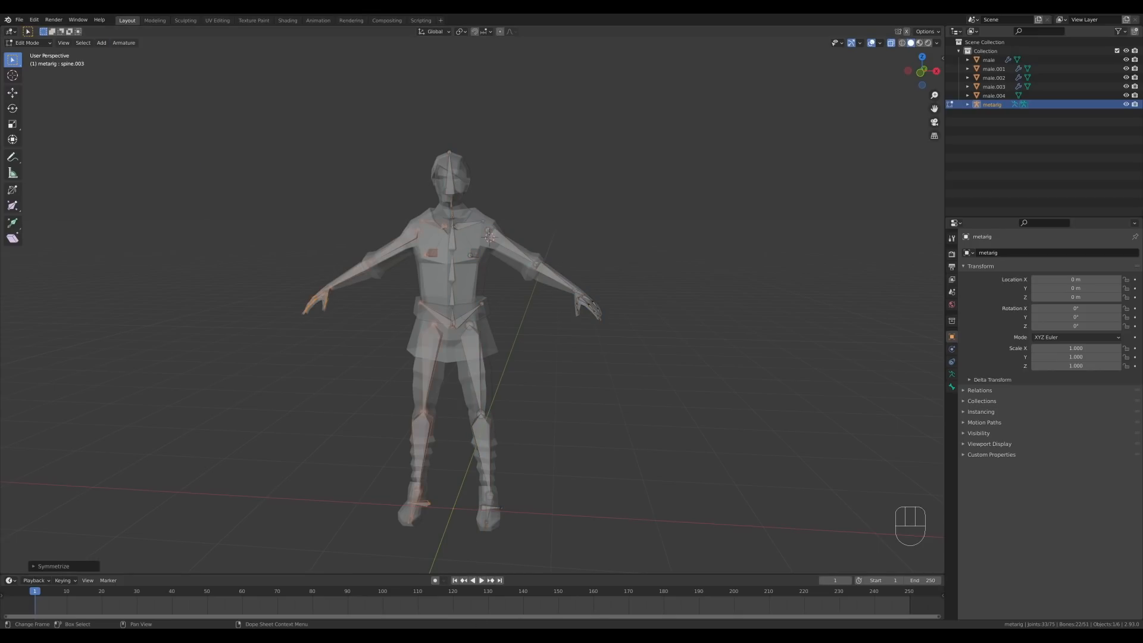
pyautogui.scroll(2, 418, 274)
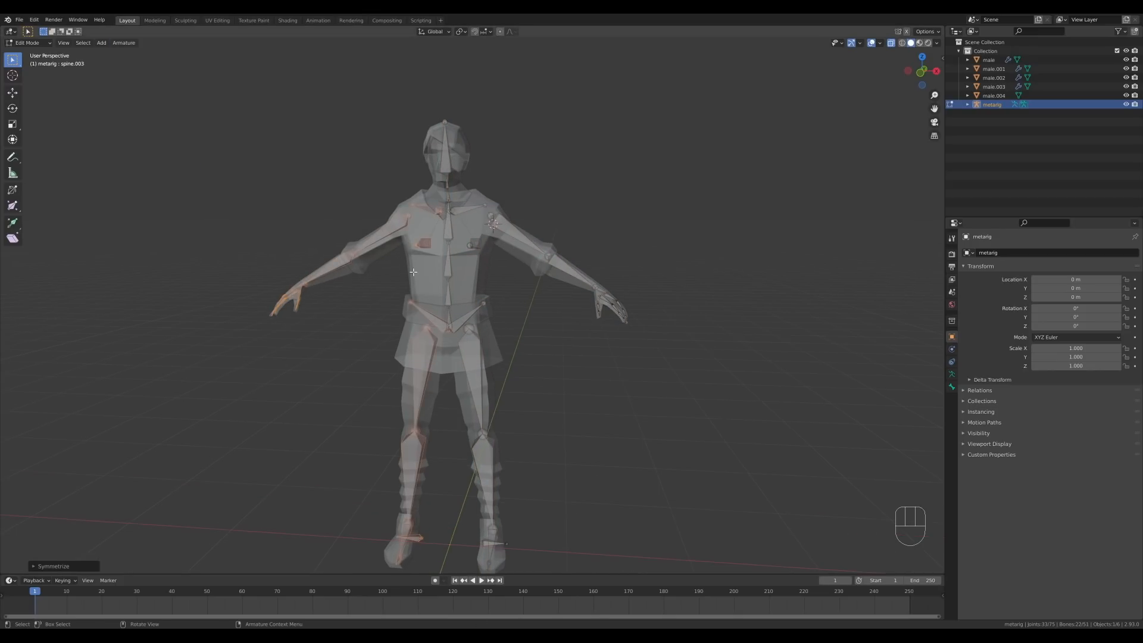
pyautogui.click(951, 387)
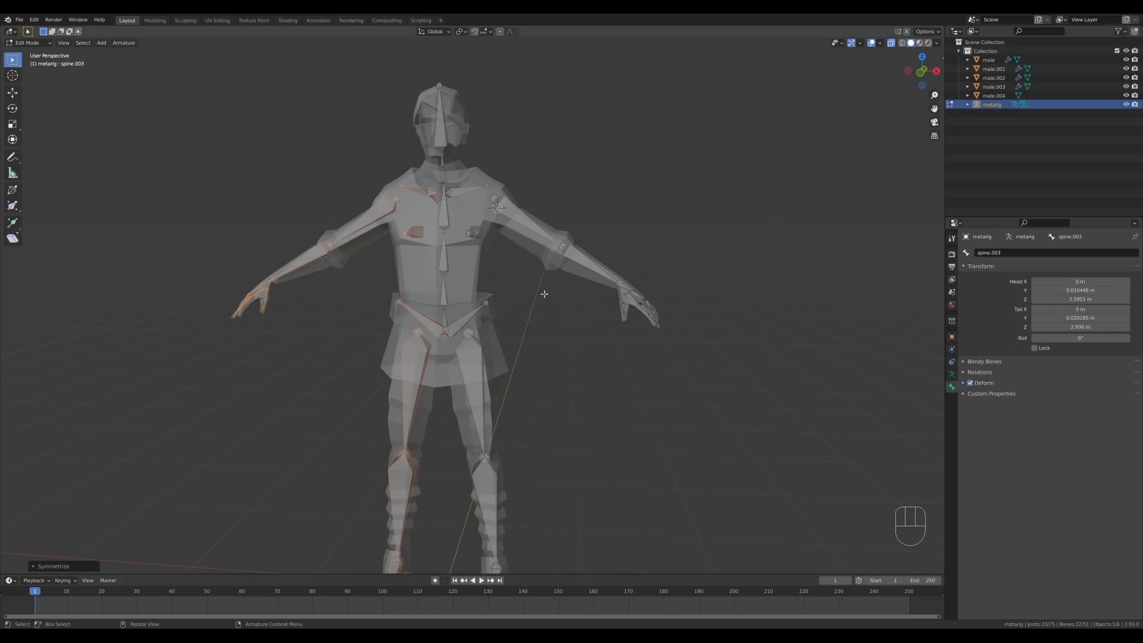
pyautogui.click(428, 321)
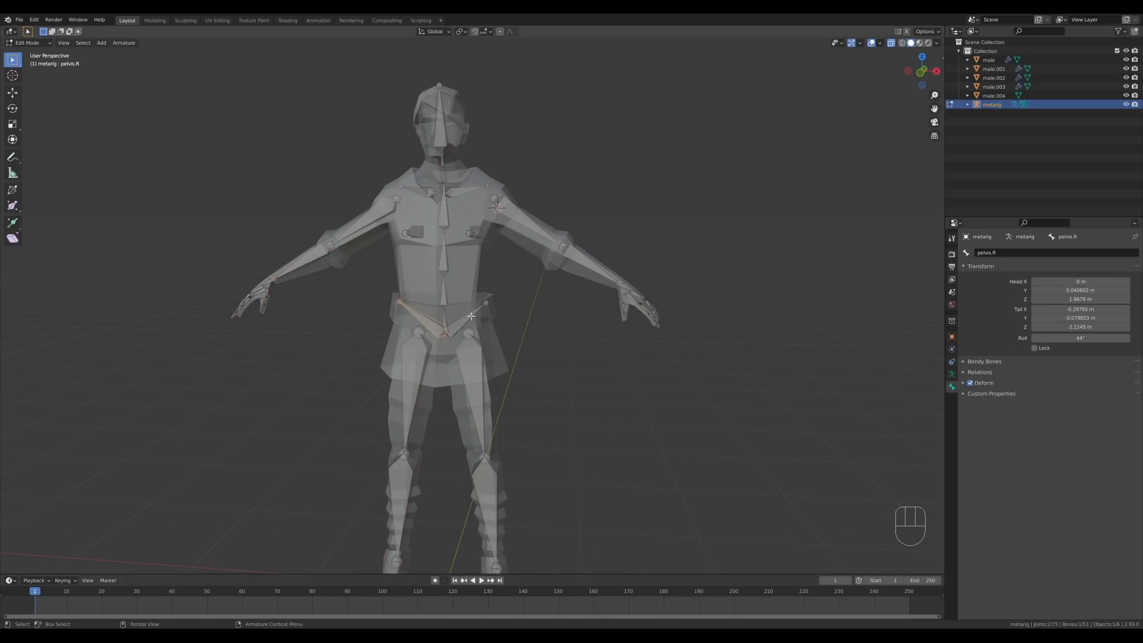
pyautogui.scroll(-2, 556, 309)
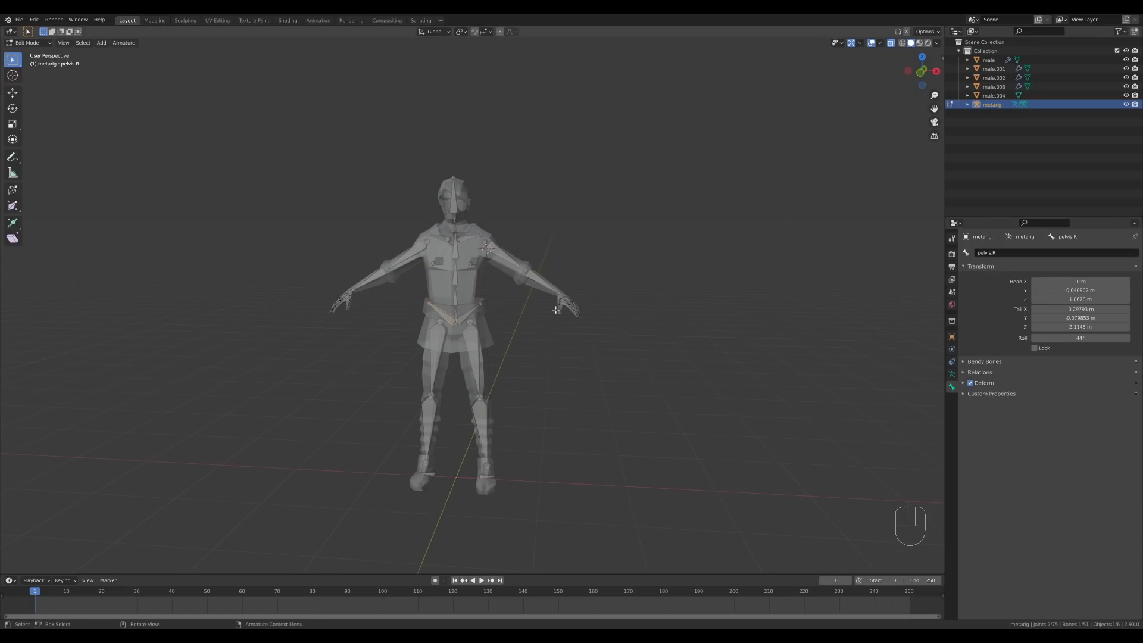
pyautogui.moveTo(556, 310); pyautogui.dragTo(597, 340, button='middle')
# - Return the metarig to Object Mode and generate the Rigify control rig from it
pyautogui.press('Tab')
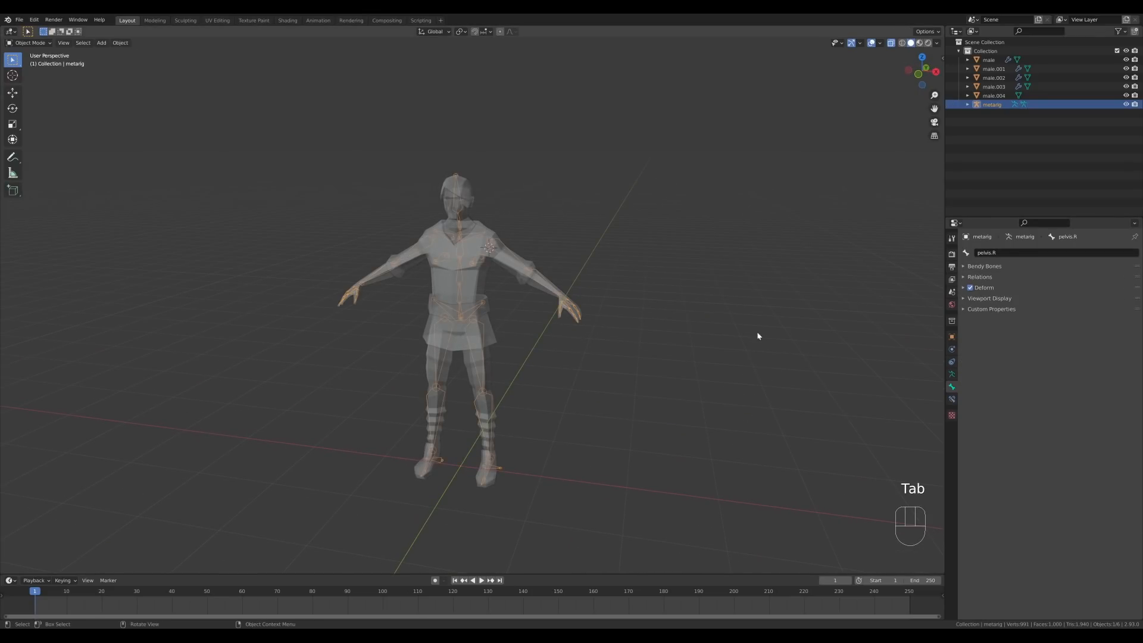
pyautogui.click(951, 375)
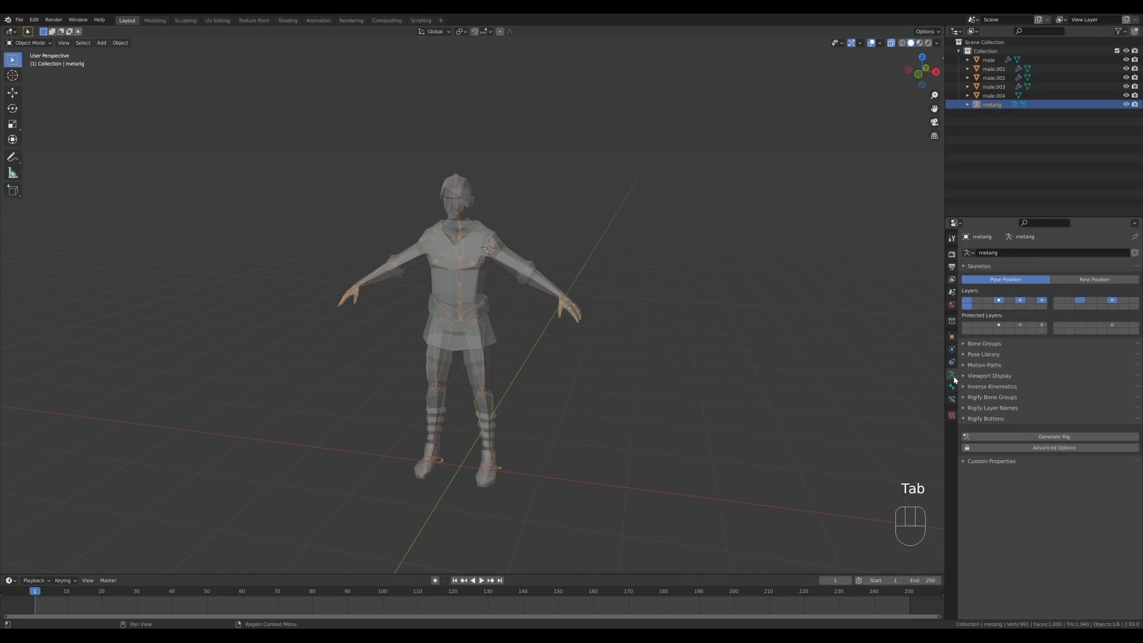
pyautogui.click(989, 419)
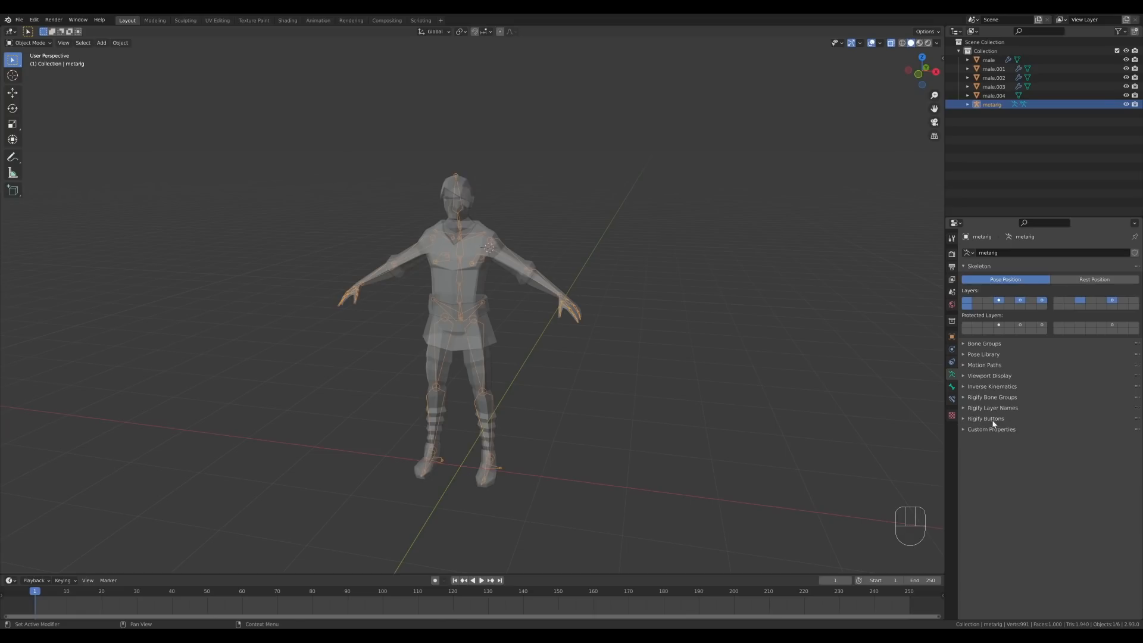
pyautogui.click(985, 419)
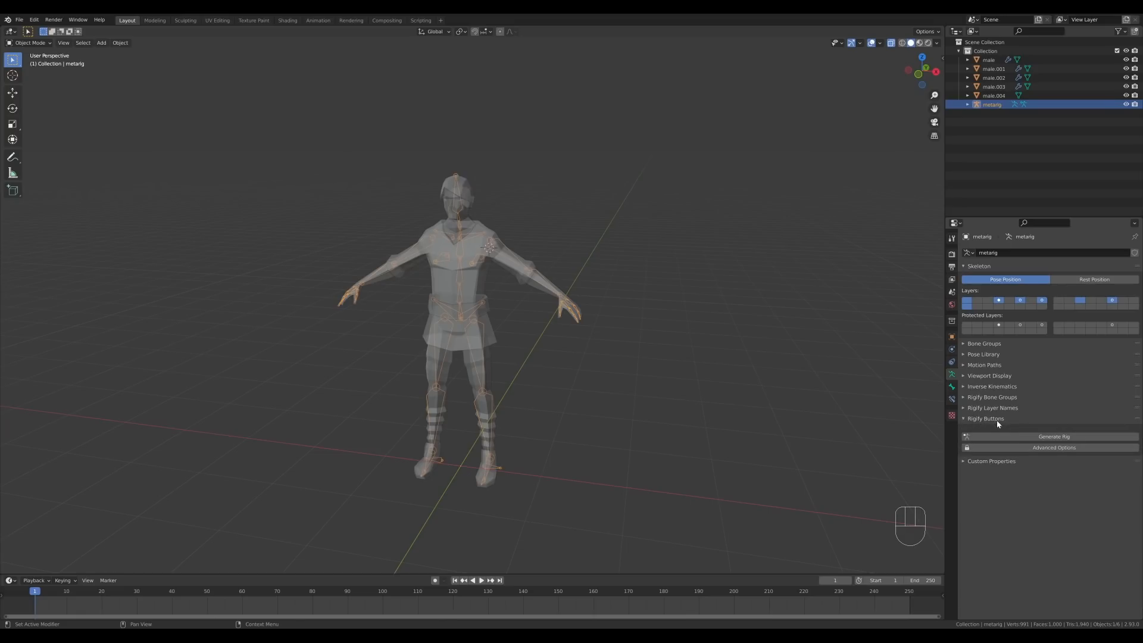
pyautogui.click(1020, 441)
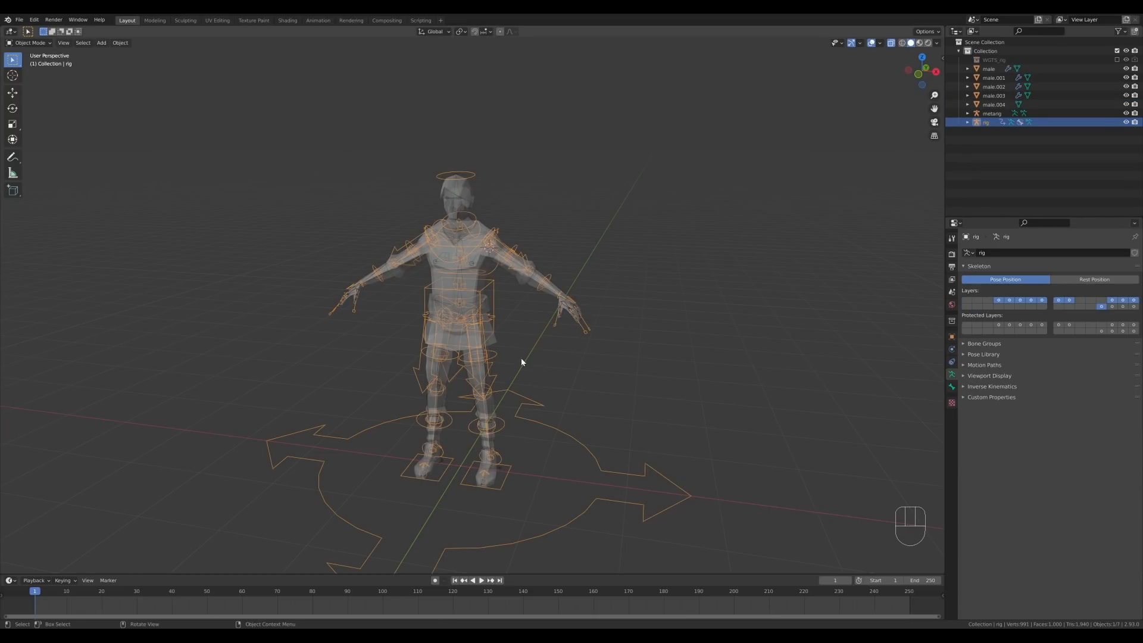
pyautogui.moveTo(521, 361); pyautogui.dragTo(723, 428, button='middle')
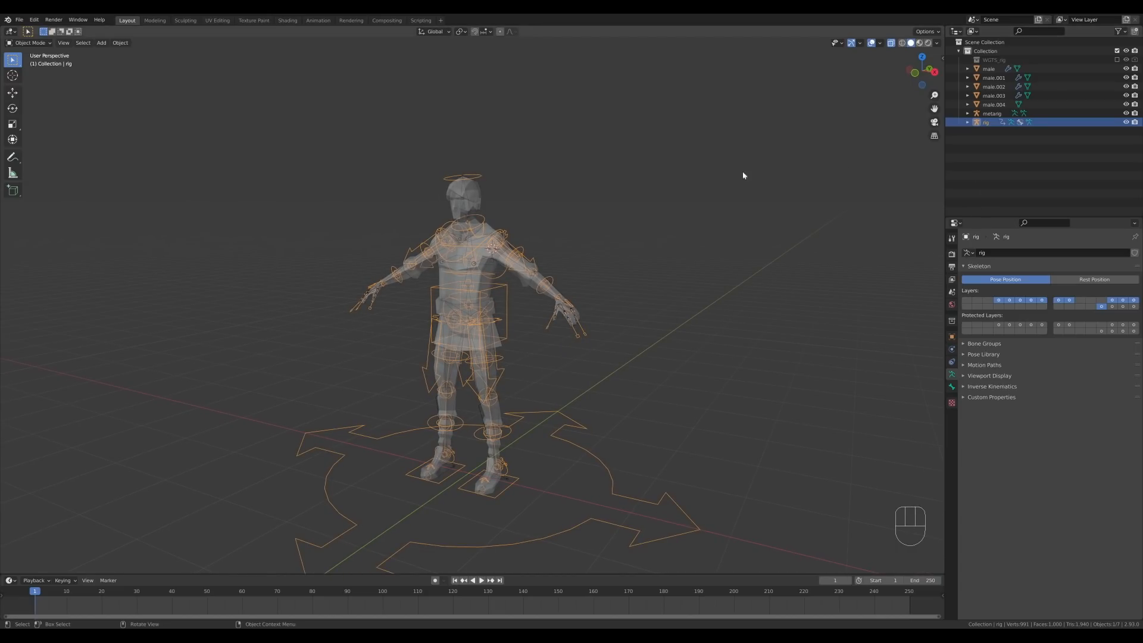
# - Hide the original metarig and save the file
pyautogui.click(990, 113)
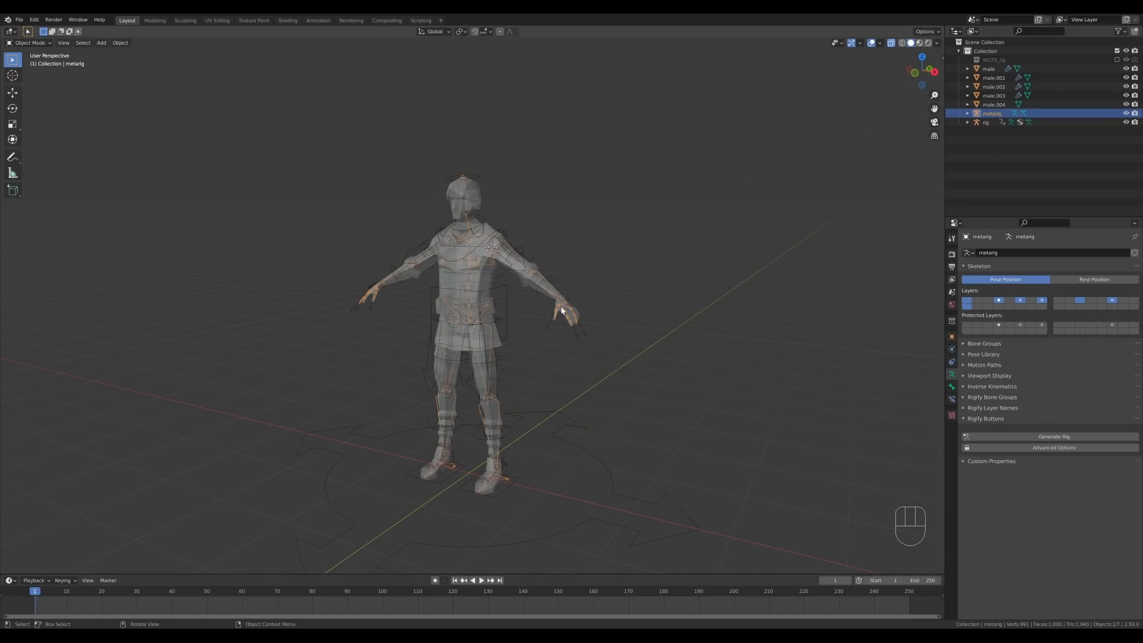
pyautogui.press('h')
pyautogui.hotkey('ctrl', 's')
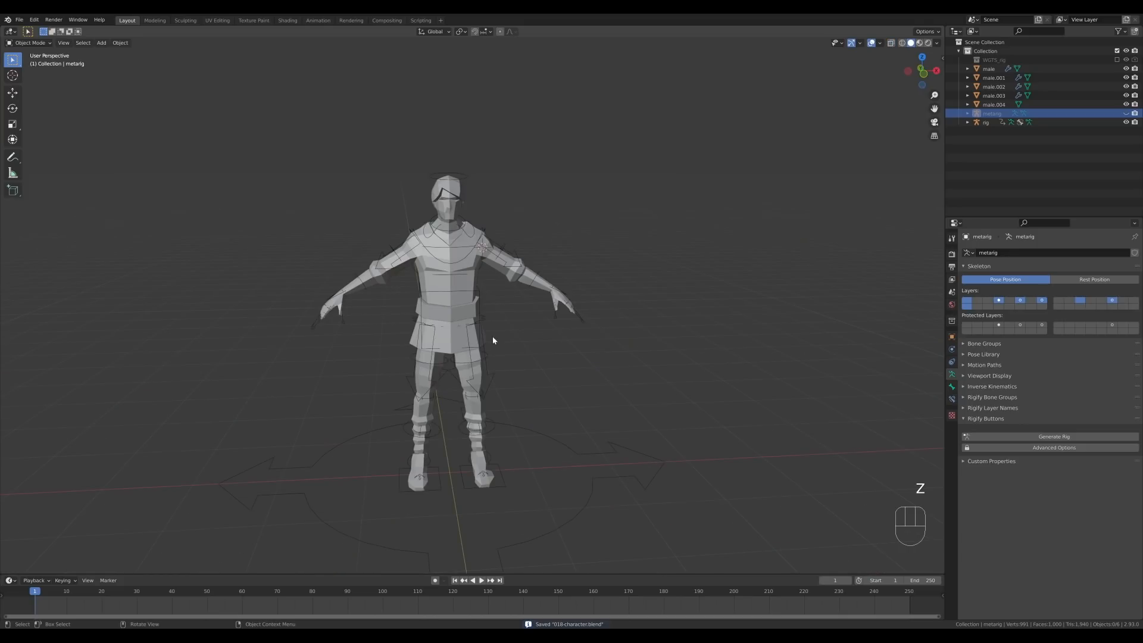
pyautogui.moveTo(579, 330); pyautogui.dragTo(505, 397, button='middle')
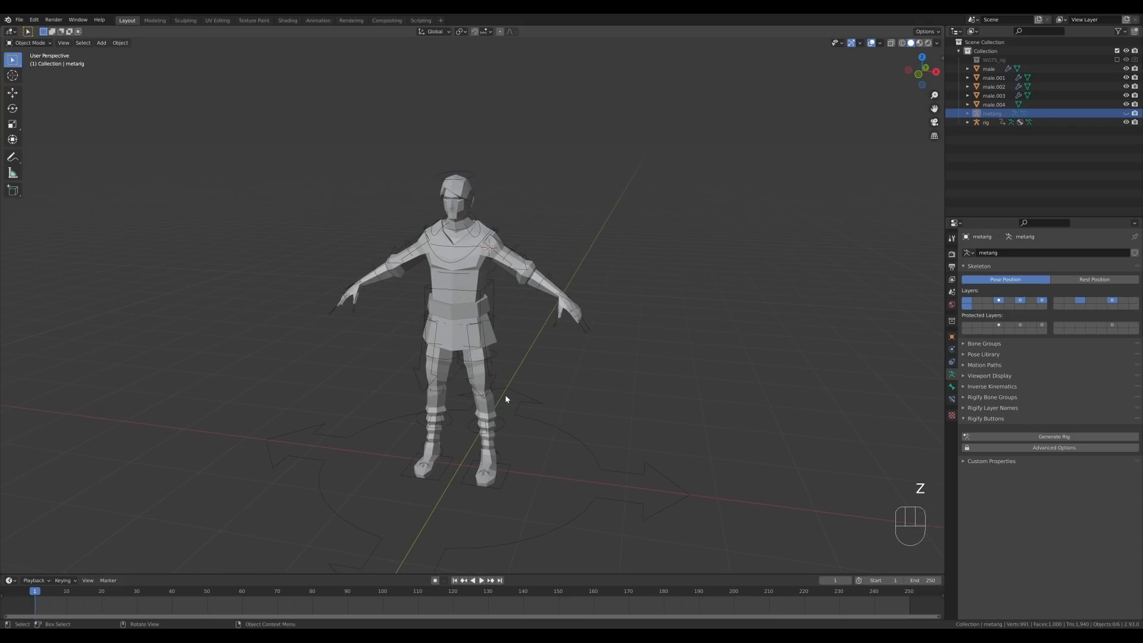
# - Parent the character's body mesh to the generated rig with automatic weights
pyautogui.click(487, 411)
pyautogui.keyDown('shift'); pyautogui.click(551, 416); pyautogui.keyUp('shift')
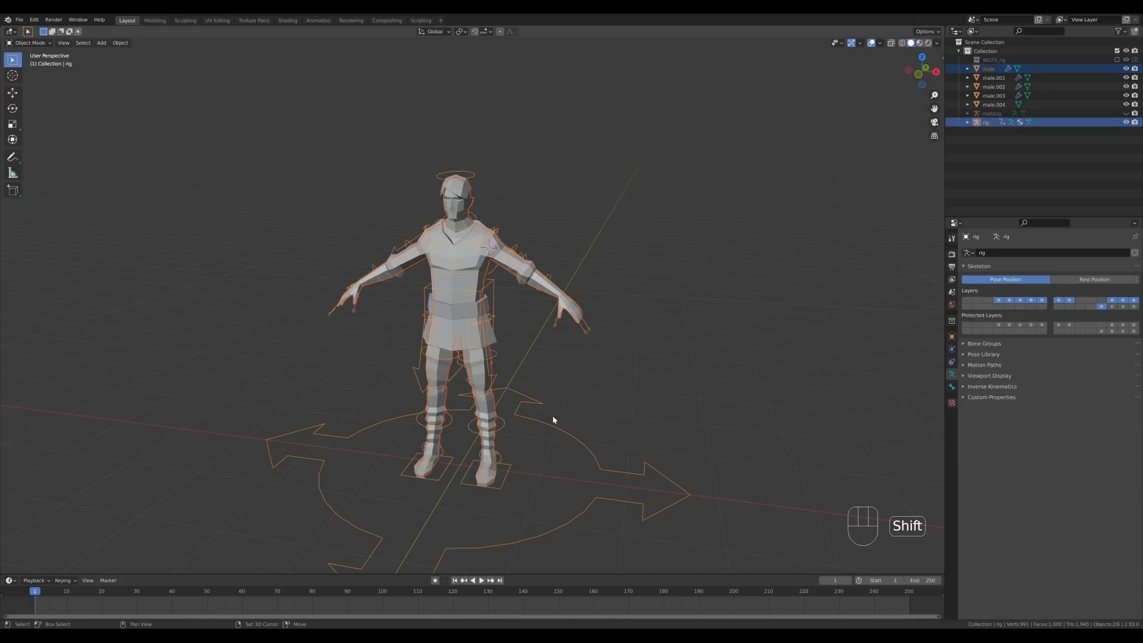
pyautogui.hotkey('ctrl', 'p')
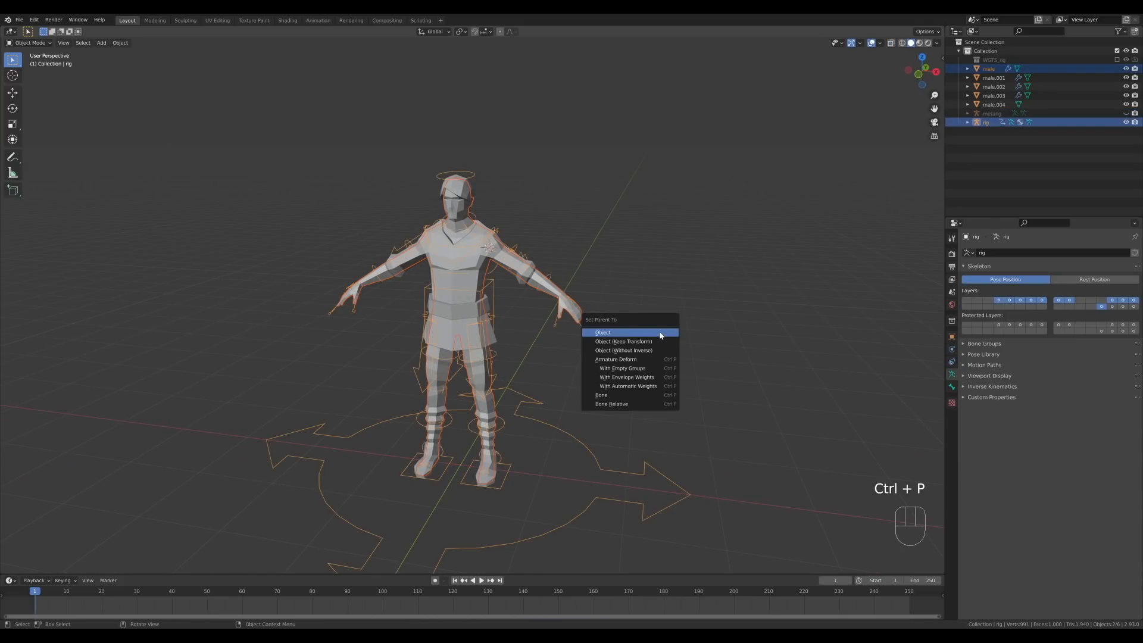
pyautogui.click(629, 387)
pyautogui.moveTo(627, 388); pyautogui.dragTo(548, 409, button='middle')
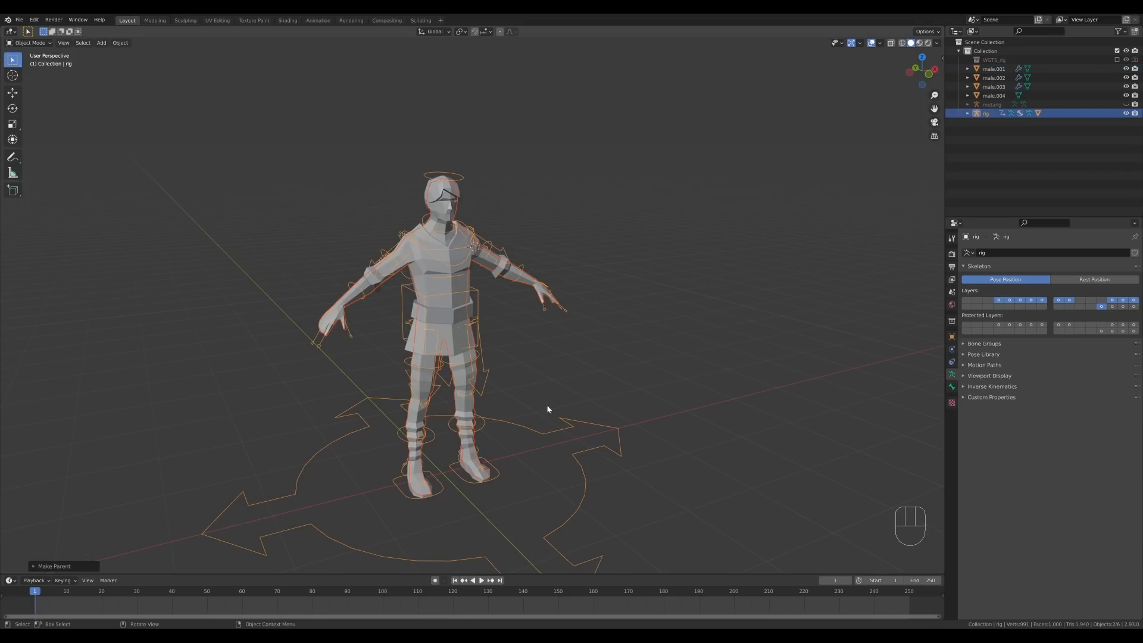
# - Switch the rig to Pose Mode and move the left foot IK control up and forward to test the leg
pyautogui.click(495, 480)
pyautogui.click(36, 44)
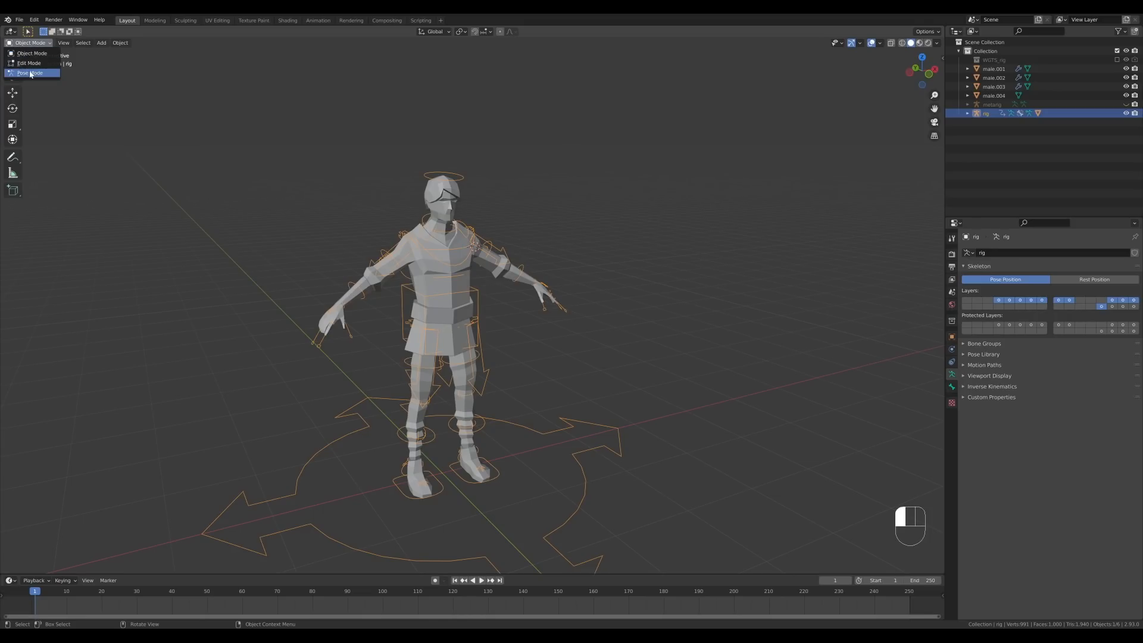
pyautogui.click(28, 73)
pyautogui.moveTo(495, 482); pyautogui.dragTo(548, 483, button='middle')
pyautogui.press('g')
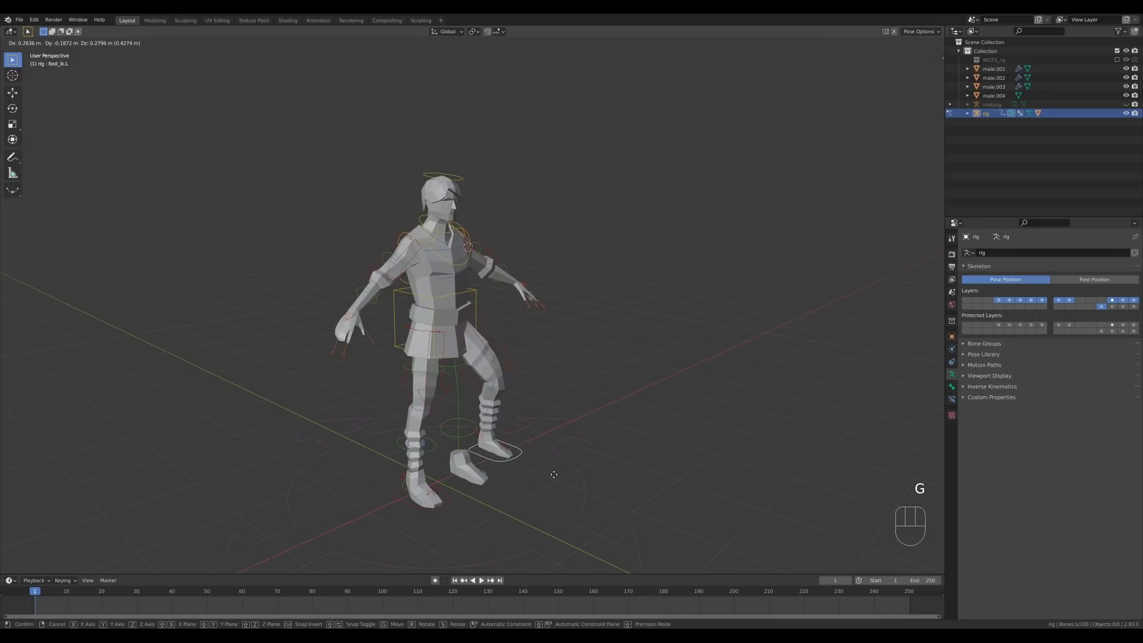
pyautogui.click(561, 445)
# - Move and rotate the left hand IK control to test how the arm deforms
pyautogui.moveTo(669, 295); pyautogui.dragTo(582, 310, button='middle')
pyautogui.click(564, 305)
pyautogui.press('g')
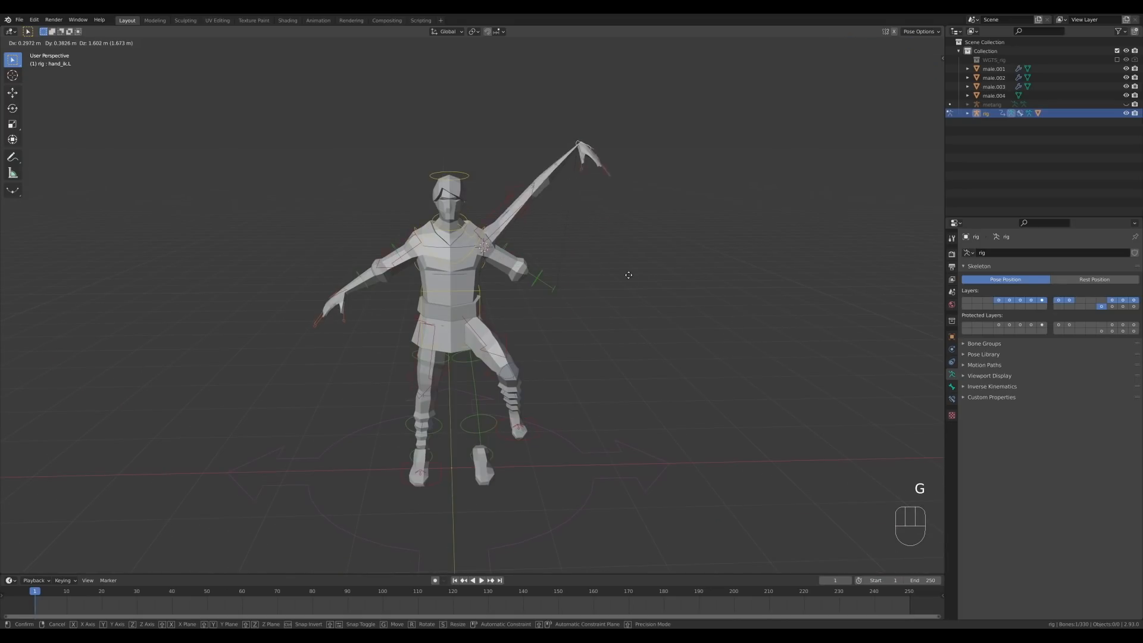
pyautogui.click(638, 326)
pyautogui.press('g')
pyautogui.moveTo(637, 326); pyautogui.dragTo(544, 286, button='middle')
pyautogui.click(530, 335)
pyautogui.press('g')
pyautogui.click(560, 337)
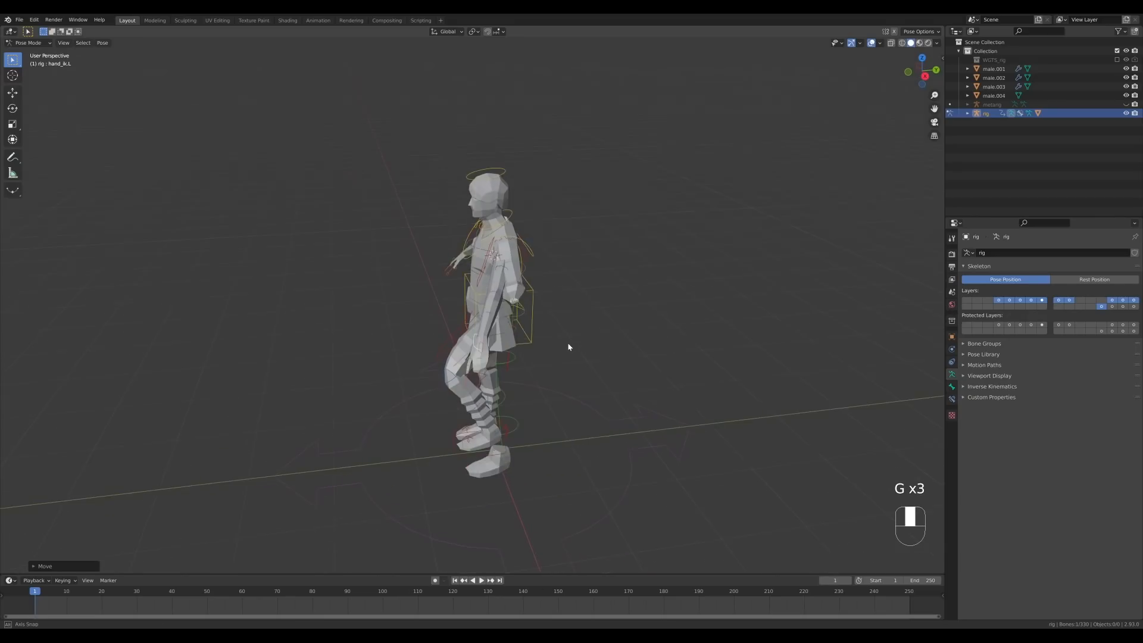
pyautogui.press('r')
pyautogui.click(566, 342)
# - Scale down the left hand's thumb, index and middle finger master controls to curl the fingers
pyautogui.moveTo(567, 342); pyautogui.dragTo(635, 370, button='middle')
pyautogui.scroll(5, 628, 369)
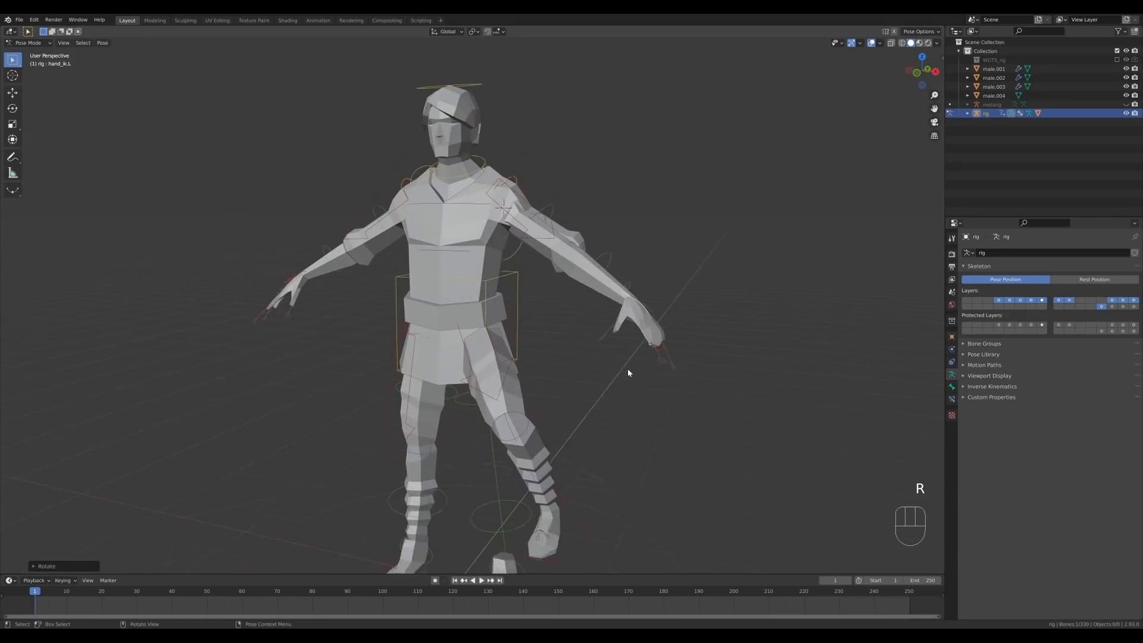
pyautogui.click(634, 344)
pyautogui.press('s')
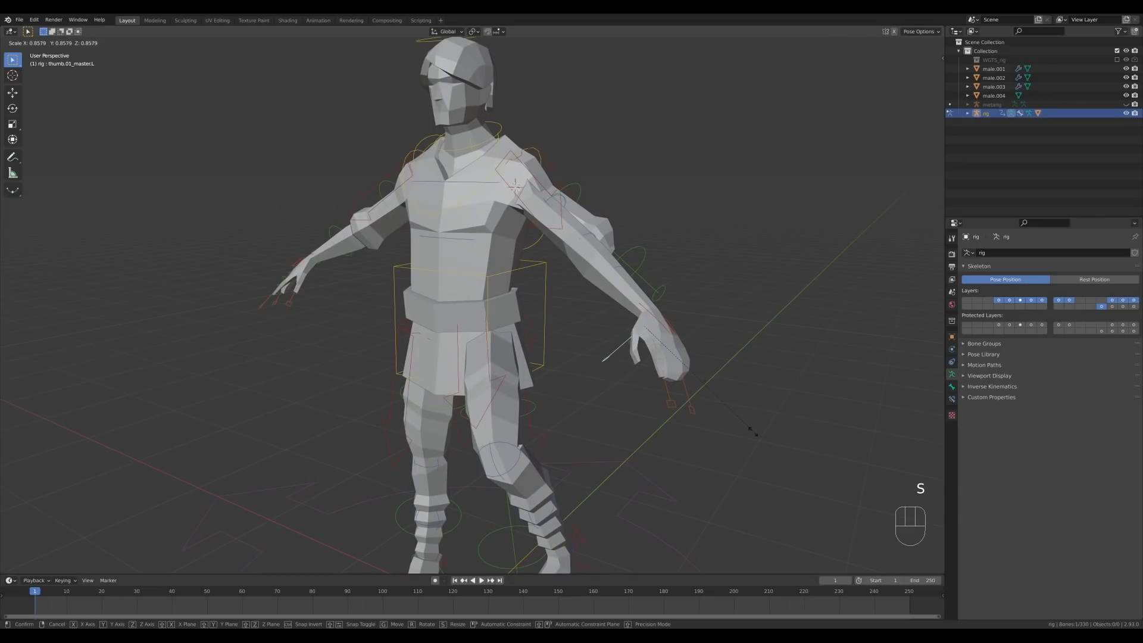
pyautogui.click(726, 376)
pyautogui.click(668, 404)
pyautogui.press('s')
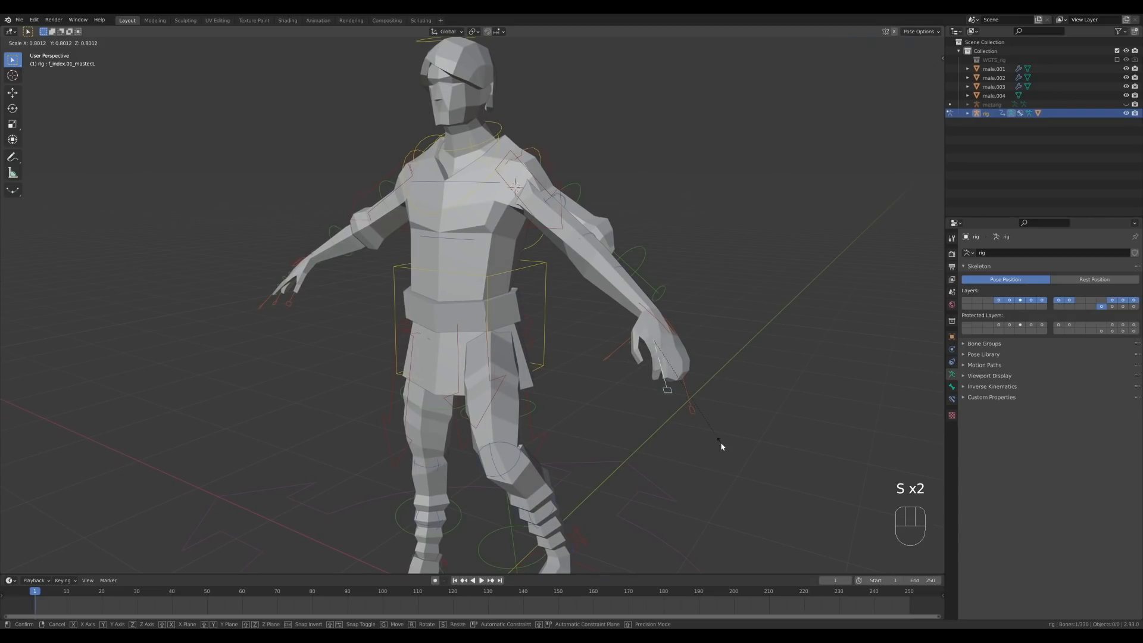
pyautogui.click(721, 447)
pyautogui.click(686, 391)
pyautogui.press('s')
pyautogui.click(730, 428)
# - Rotate the left hand's middle and index finger master controls to test the finger movement
pyautogui.moveTo(729, 434); pyautogui.dragTo(806, 423, button='middle')
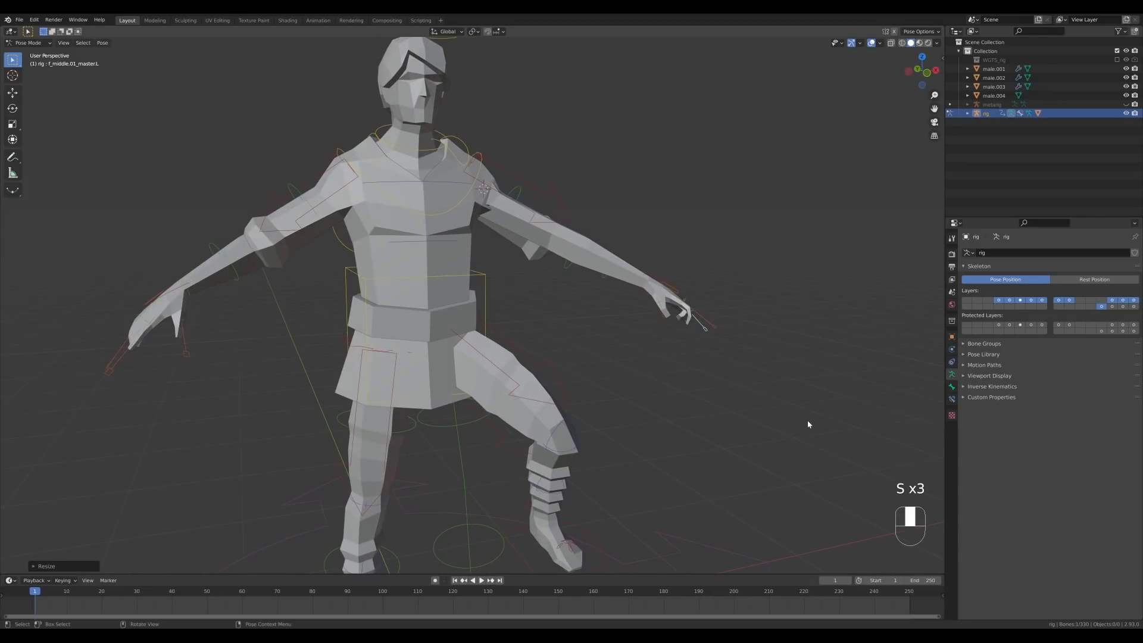
pyautogui.press('r')
pyautogui.click(709, 459)
pyautogui.moveTo(709, 459); pyautogui.dragTo(707, 295, button='middle')
pyautogui.click(699, 355)
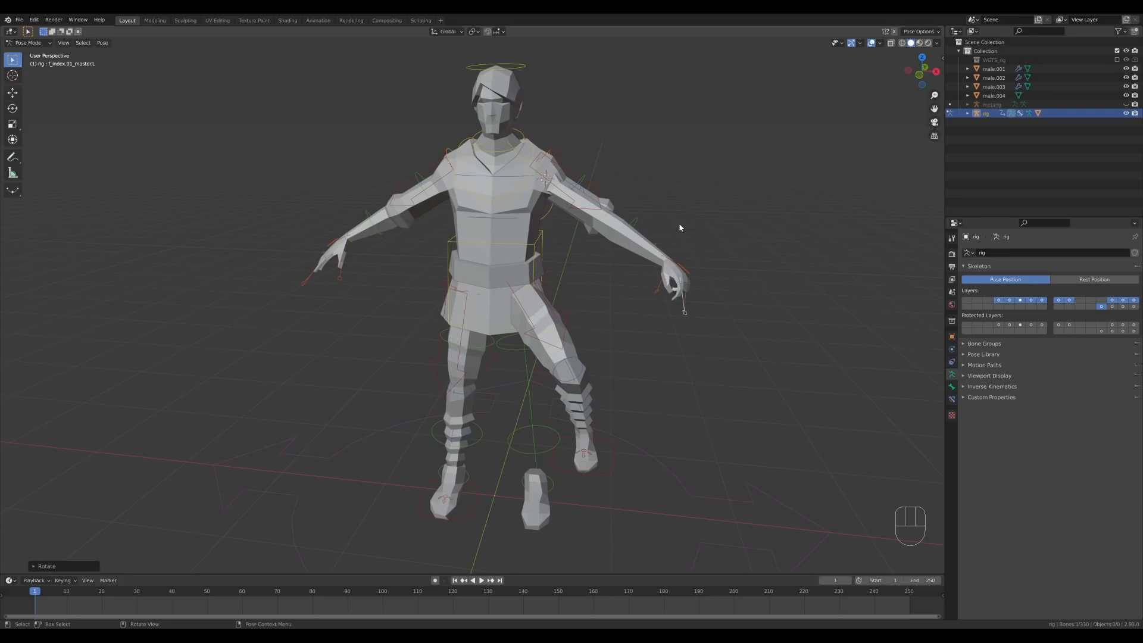
# - Leave Pose Mode and try to parent the tunic to the rig with automatic weights
pyautogui.scroll(-3, 687, 212)
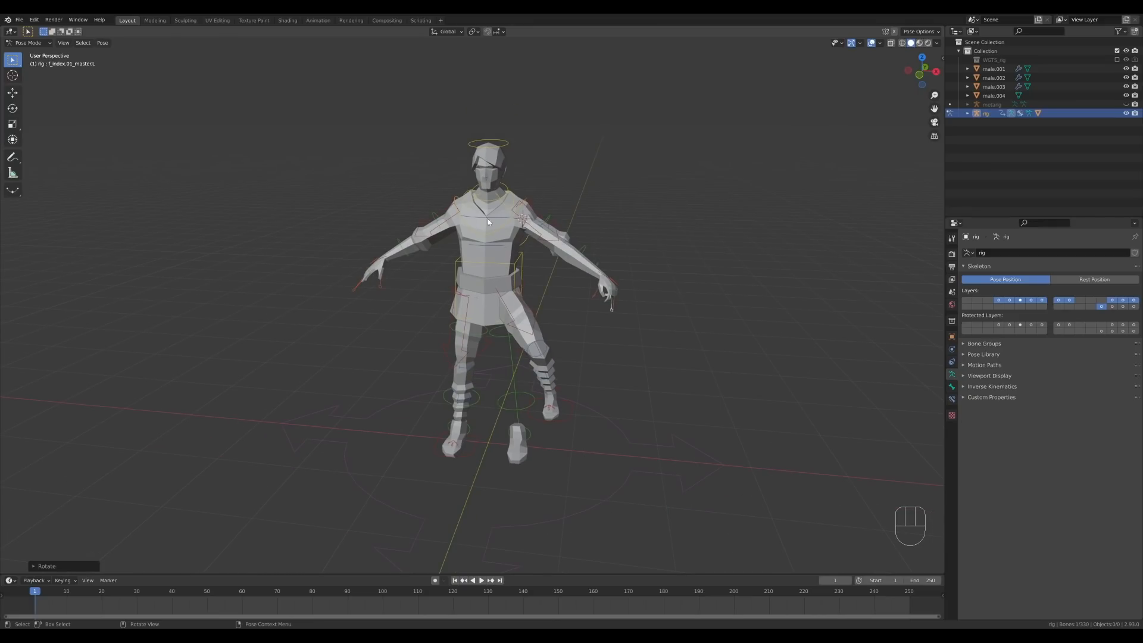
pyautogui.click(27, 43)
pyautogui.click(24, 52)
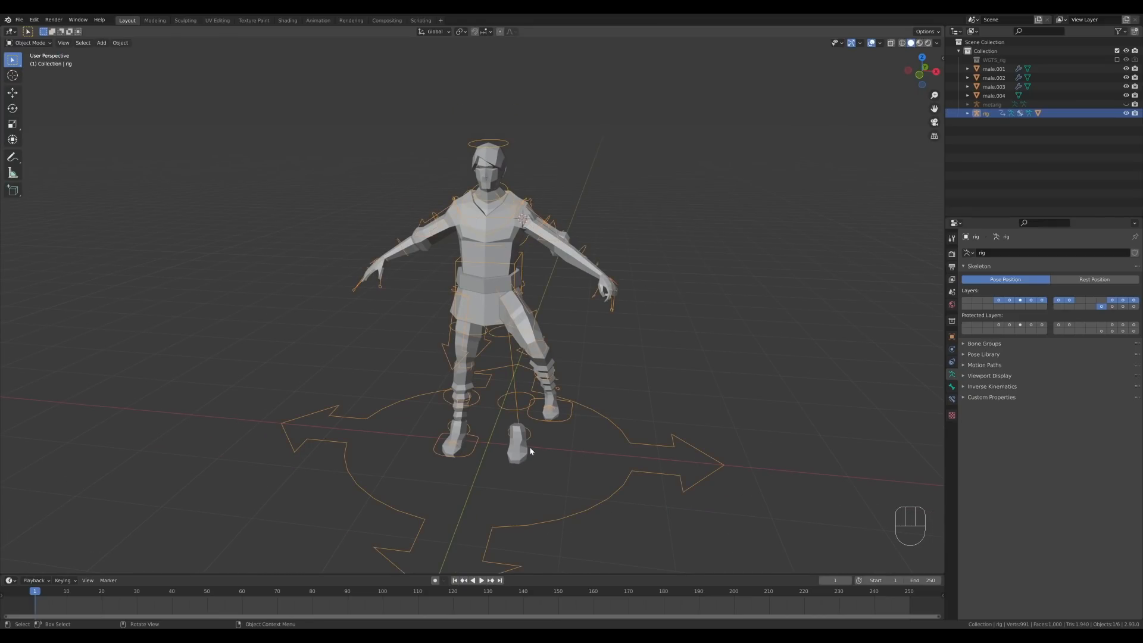
pyautogui.moveTo(657, 329); pyautogui.dragTo(616, 314, button='middle')
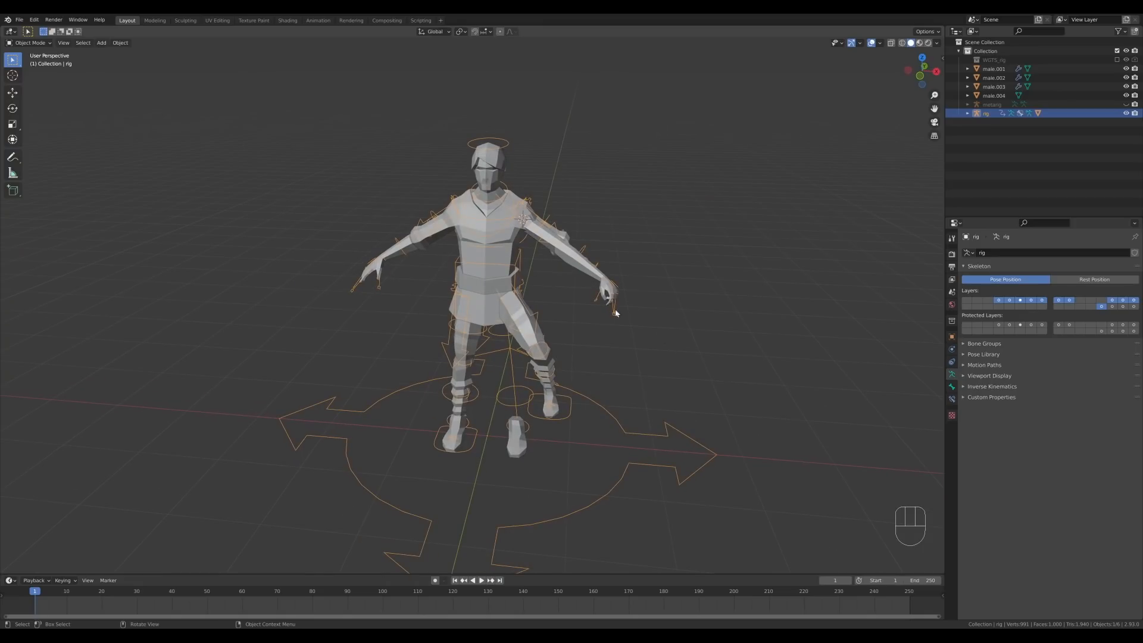
pyautogui.click(507, 250)
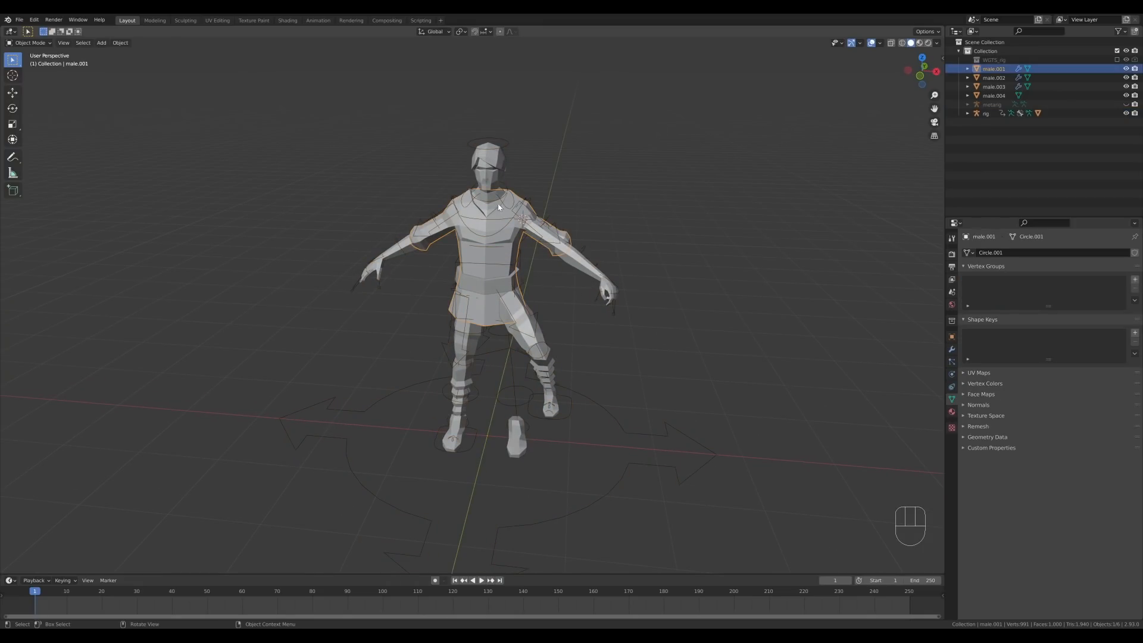
pyautogui.press('shift')
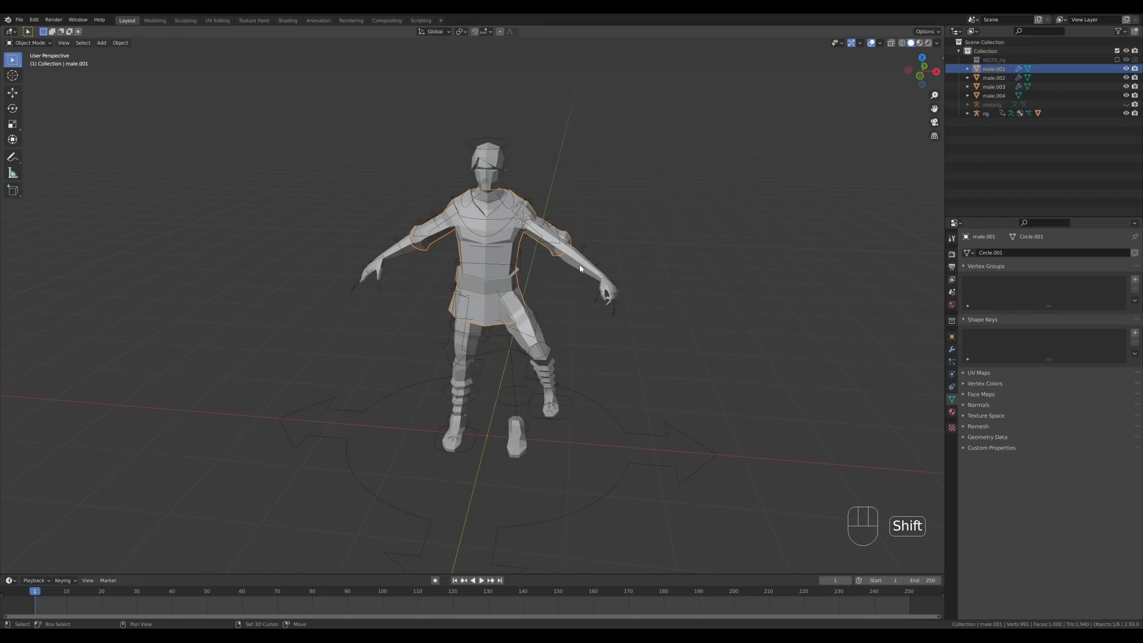
pyautogui.keyDown('shift'); pyautogui.click(599, 420); pyautogui.keyUp('shift')
pyautogui.hotkey('ctrl', 'p')
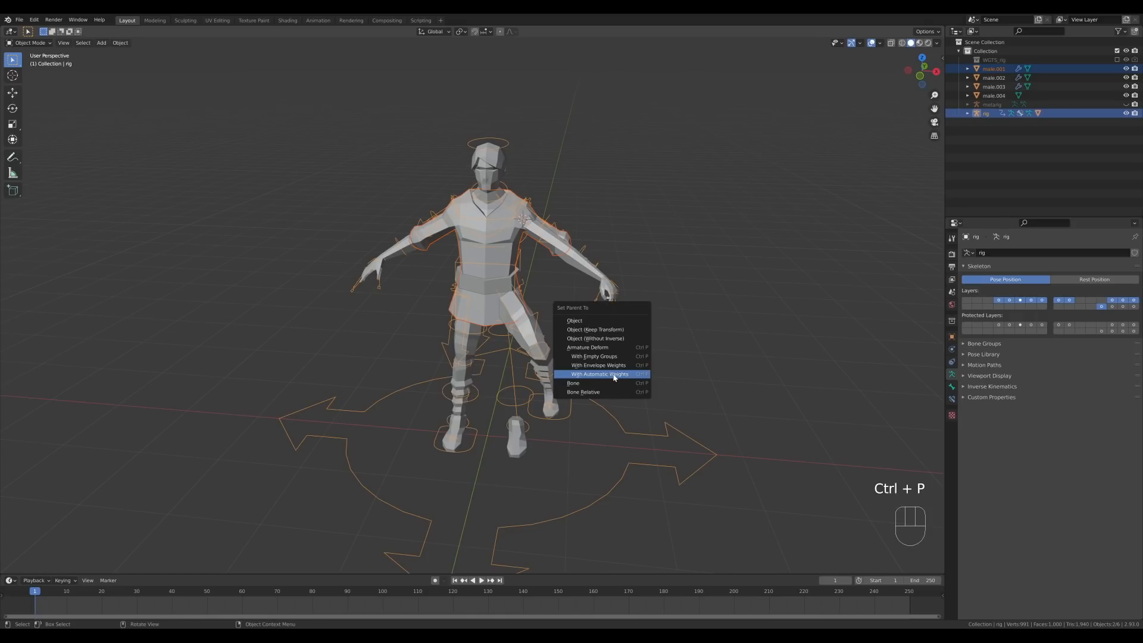
pyautogui.click(613, 375)
pyautogui.moveTo(552, 293); pyautogui.dragTo(591, 310, button='middle')
# - Return the rig to Object Mode and clear the selection
pyautogui.hotkey('ctrl', 'Tab')
pyautogui.click(28, 43)
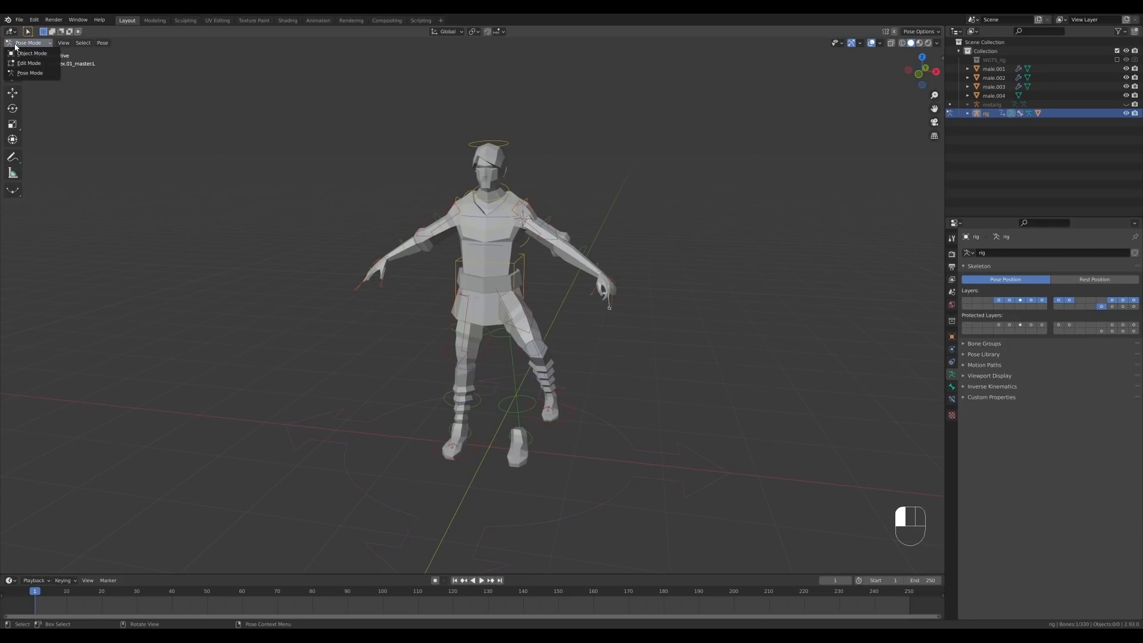
pyautogui.click(27, 53)
pyautogui.click(600, 368)
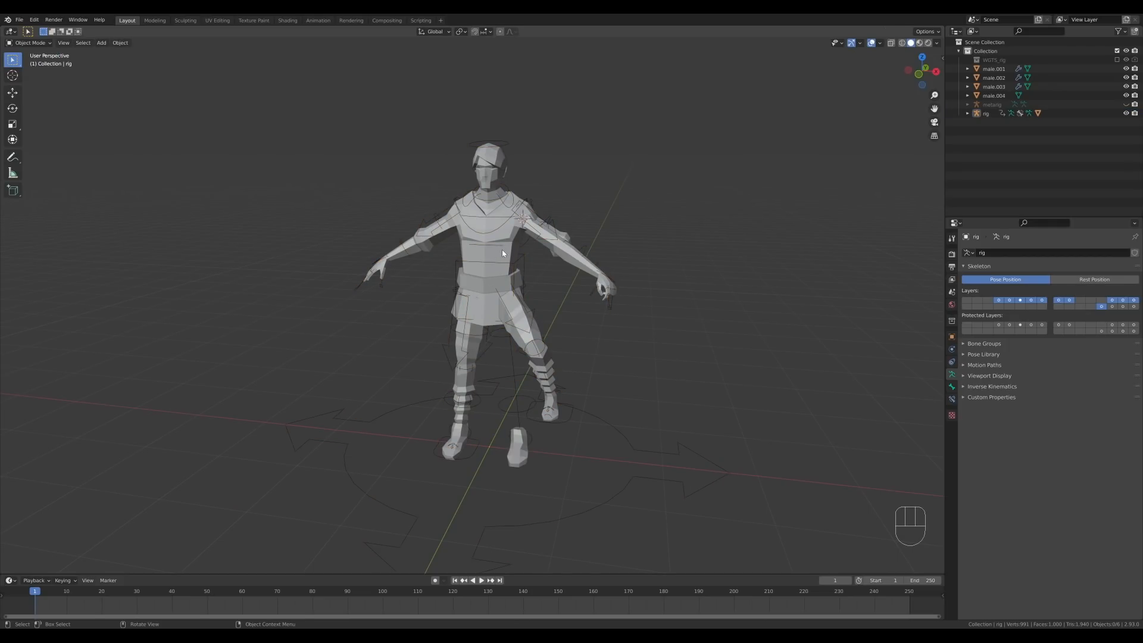
# - Add one horizontal loop cut across the tunic's skirt below the belt in Edit Mode
pyautogui.click(501, 251)
pyautogui.moveTo(550, 302); pyautogui.dragTo(503, 314, button='middle')
pyautogui.scroll(5, 611, 332)
pyautogui.press('Tab')
pyautogui.press('2')
pyautogui.hotkey('ctrl', 'r')
pyautogui.scroll(1, 503, 314)
pyautogui.scroll(-1, 503, 313)
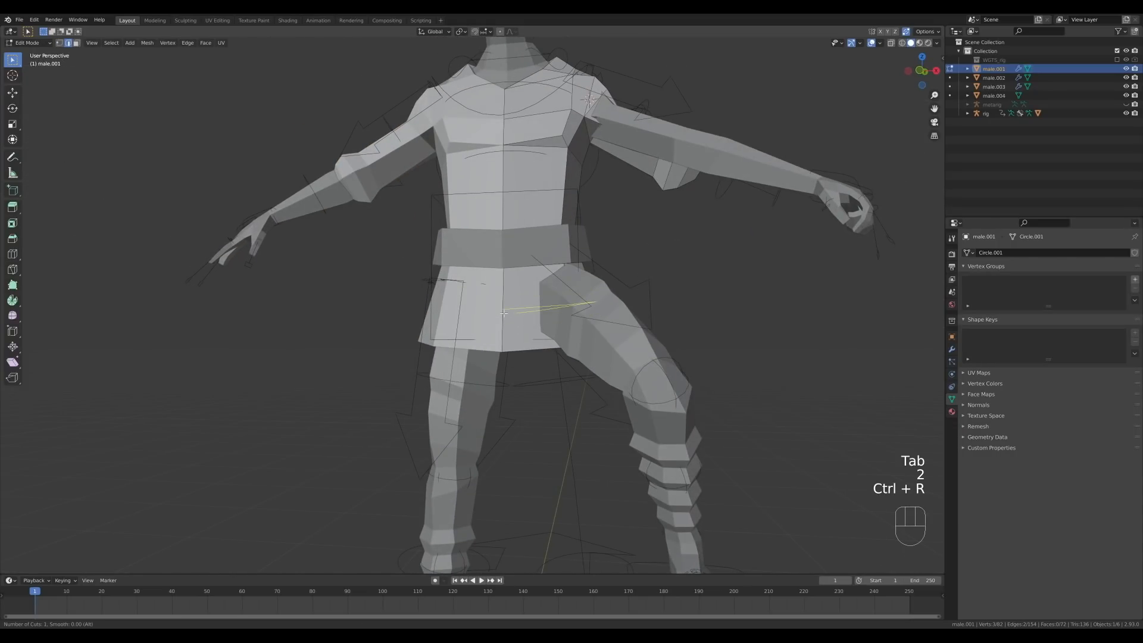
pyautogui.click(503, 314)
# - Select the tunic's bottom edge loop and fill the opening with a face
pyautogui.moveTo(503, 314); pyautogui.dragTo(663, 407, button='middle')
pyautogui.press('2')
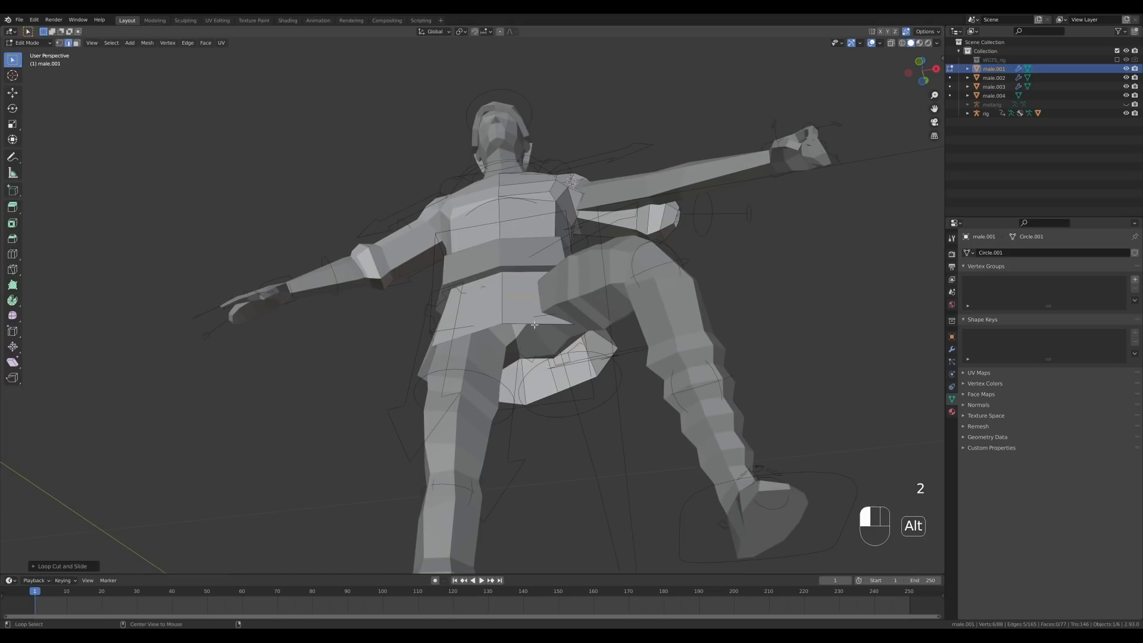
pyautogui.press('f')
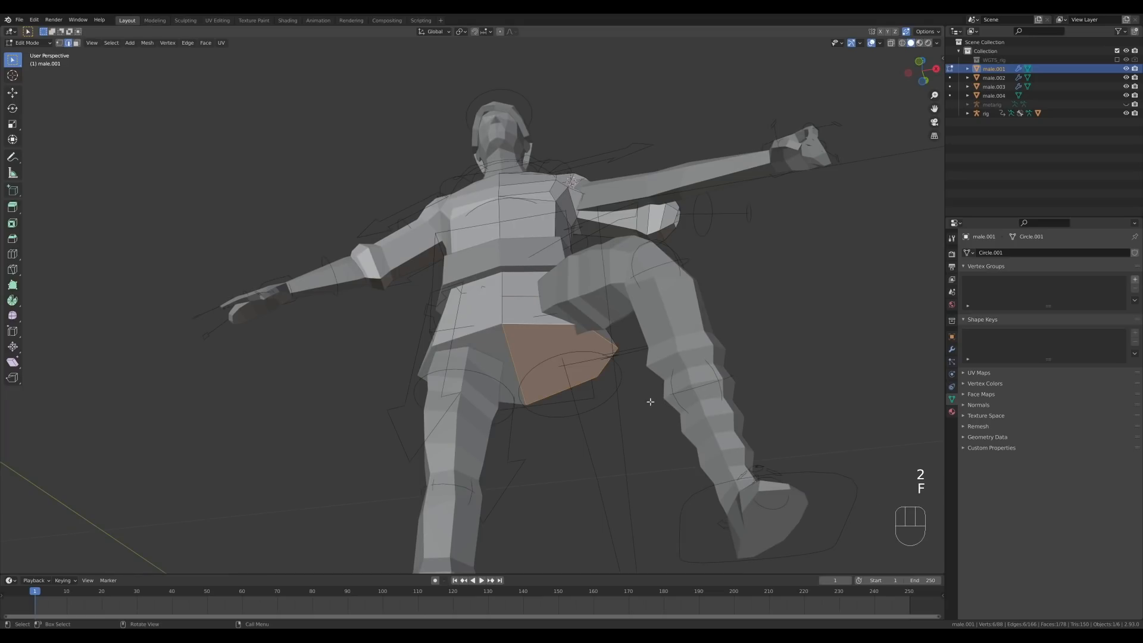
# - Inset the new face at the tunic's hem and delete the inner face to leave a rim
pyautogui.press('i')
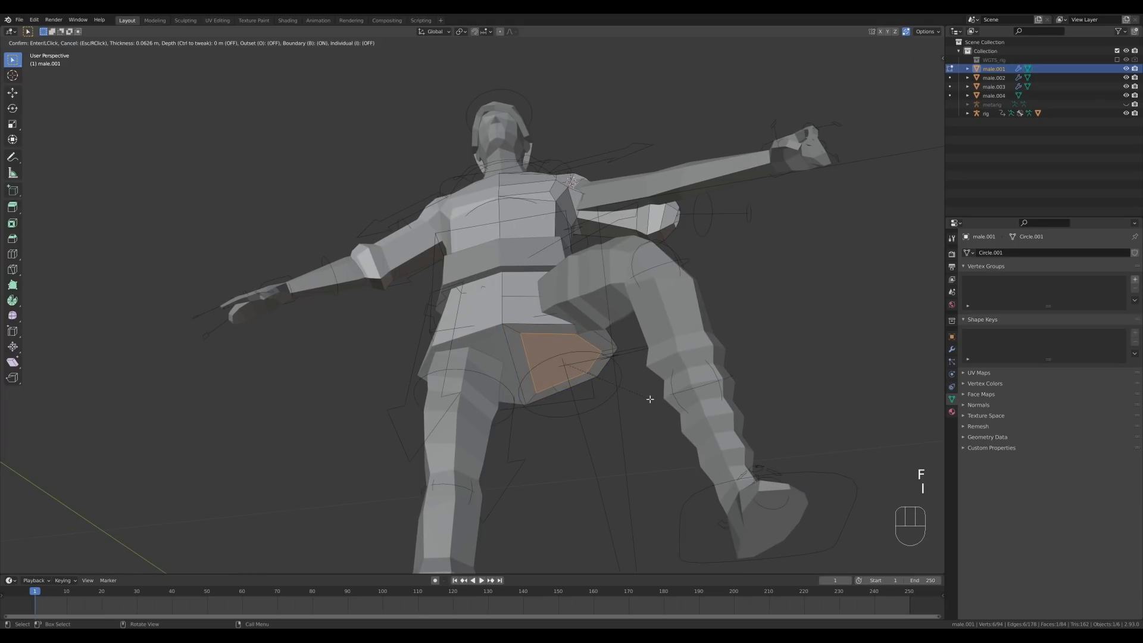
pyautogui.click(648, 400)
pyautogui.press('x')
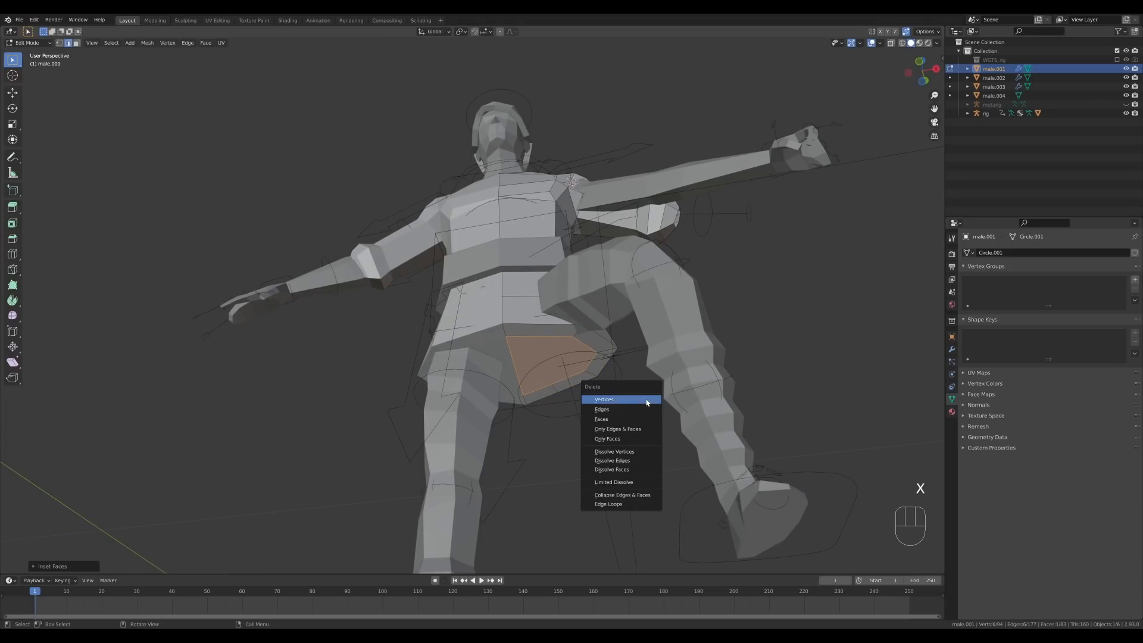
pyautogui.click(619, 419)
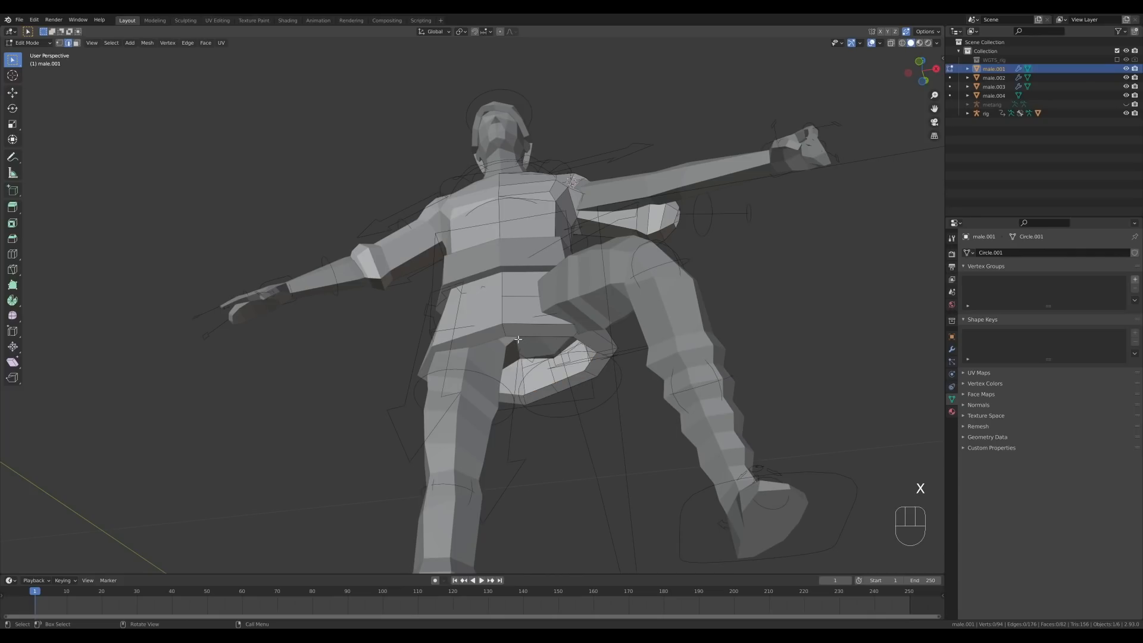
# - Move the inner edge loop of the tunic's hem rim vertically along the Z axis
pyautogui.press('g')
pyautogui.press('z')
pyautogui.click(596, 373)
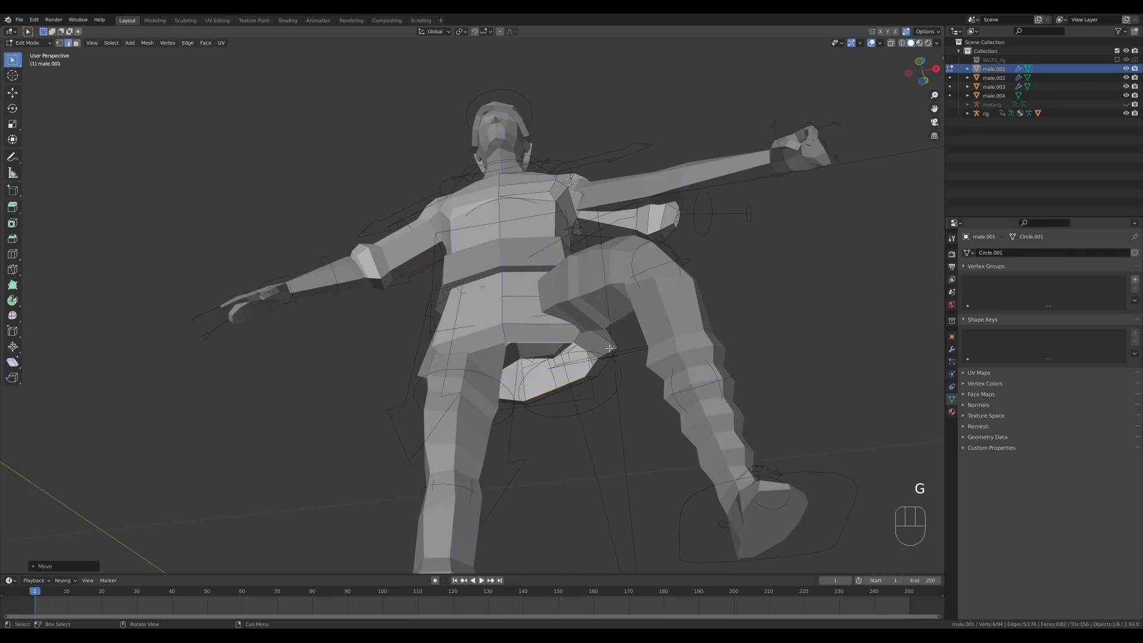
pyautogui.moveTo(596, 372); pyautogui.dragTo(616, 405, button='middle')
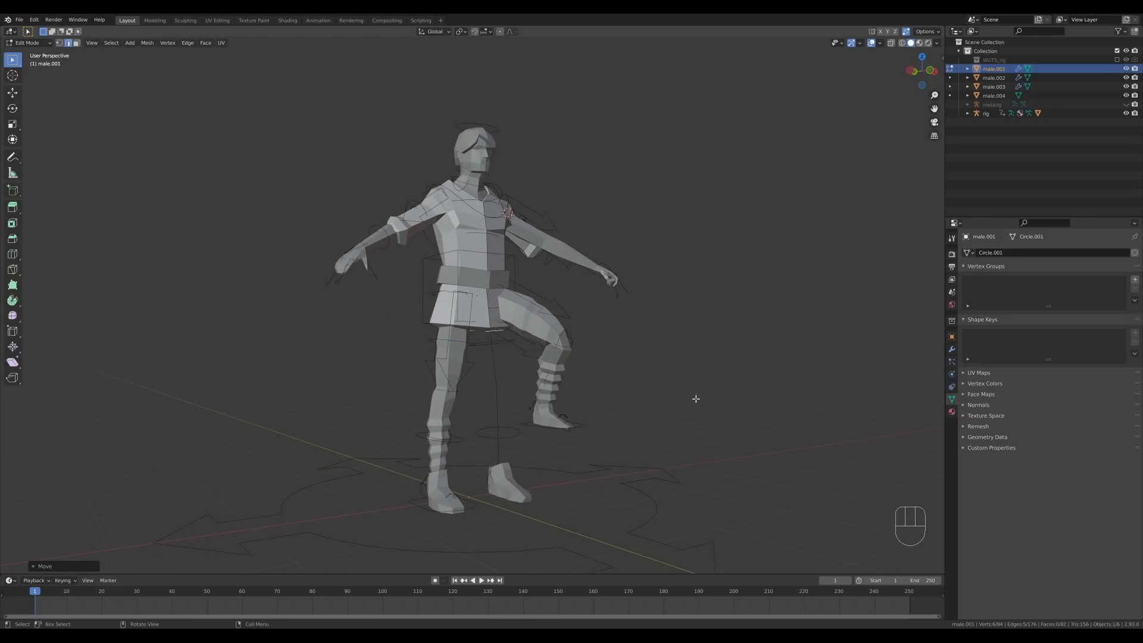
pyautogui.moveTo(662, 347); pyautogui.dragTo(617, 348, button='middle')
pyautogui.click(663, 372)
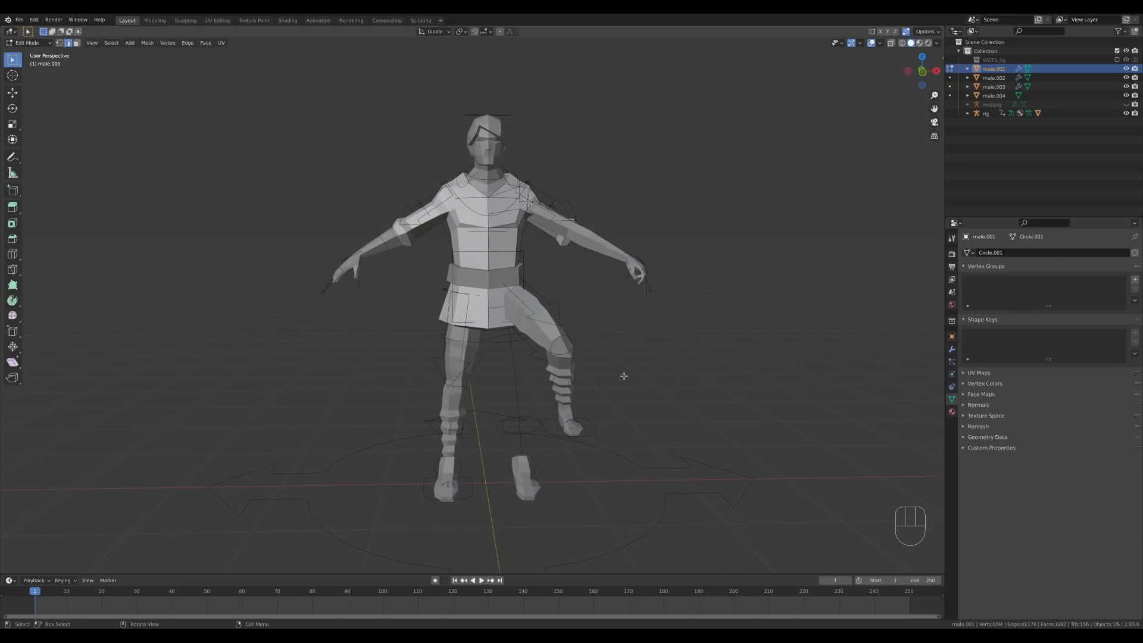
# - Return the tunic to Object Mode and parent it to the rig with automatic weights
pyautogui.press('Tab')
pyautogui.press('shift')
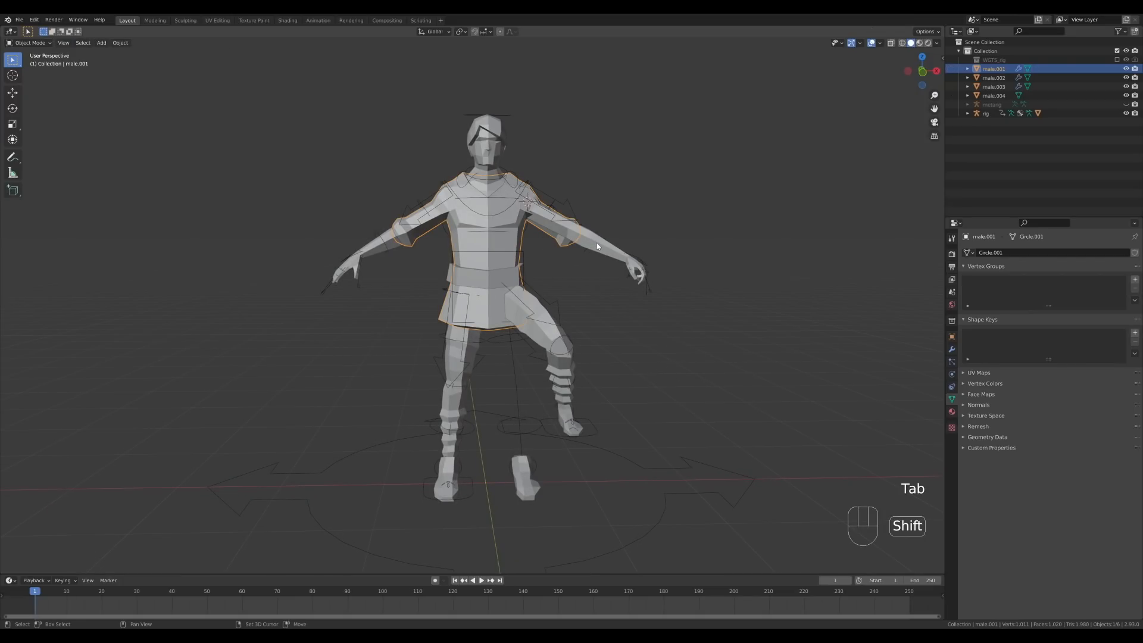
pyautogui.keyDown('shift'); pyautogui.click(598, 244); pyautogui.keyUp('shift')
pyautogui.click(539, 255)
pyautogui.click(517, 256)
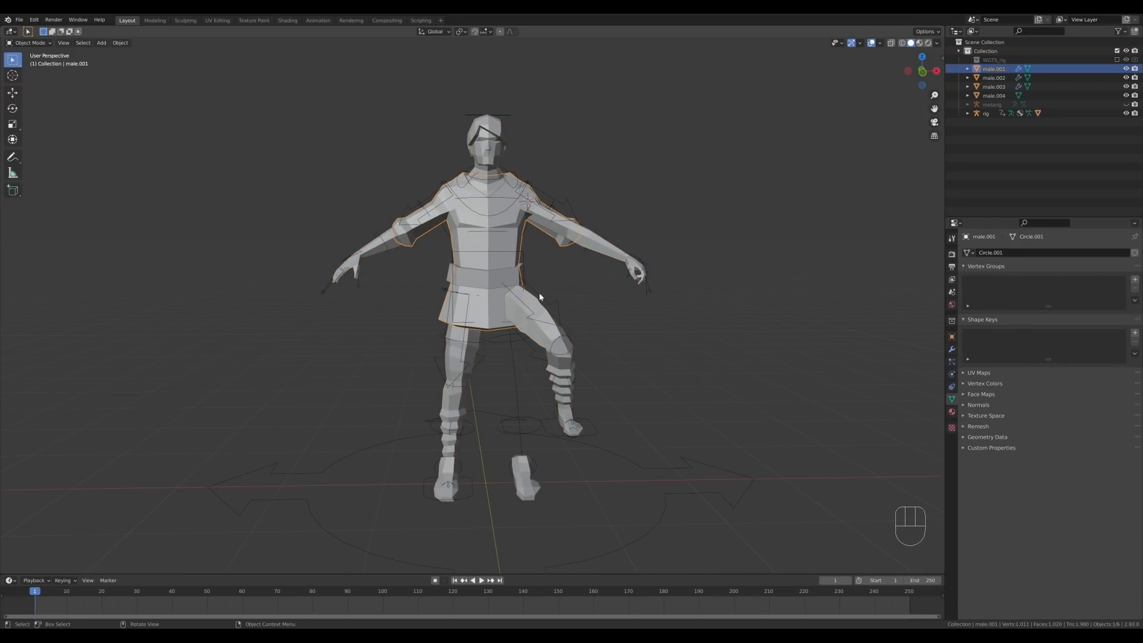
pyautogui.keyDown('shift'); pyautogui.click(570, 434); pyautogui.keyUp('shift')
pyautogui.hotkey('ctrl', 'p')
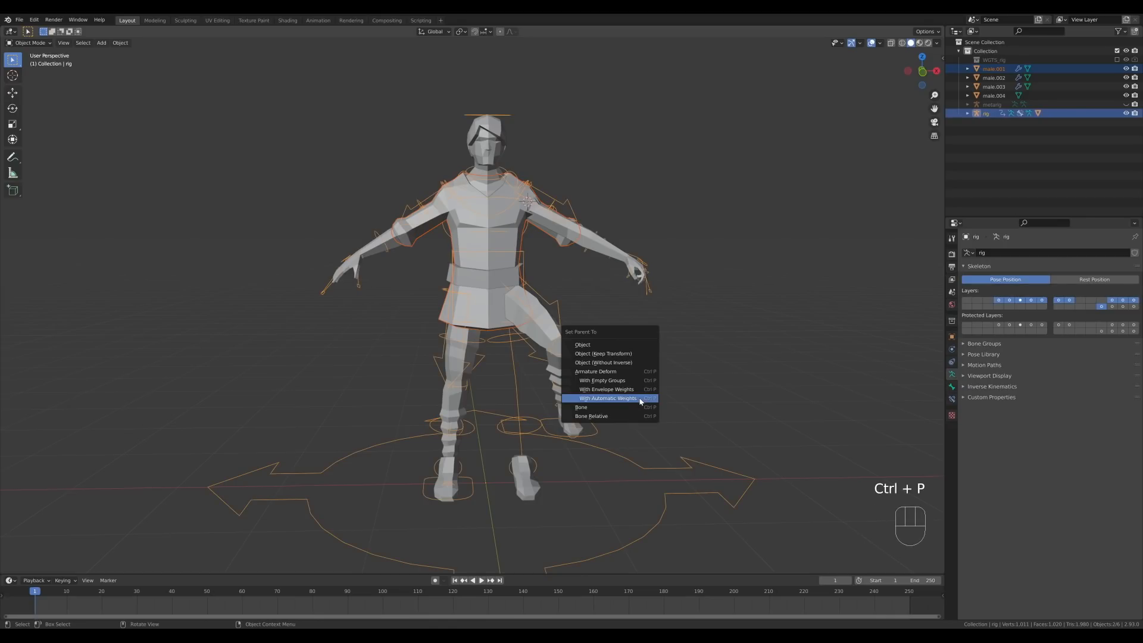
pyautogui.click(639, 399)
# - Select the edge loop at the tunic's hem in Edit Mode, scale it, and return to Object Mode
pyautogui.moveTo(637, 400); pyautogui.dragTo(618, 354, button='middle')
pyautogui.scroll(3, 533, 331)
pyautogui.click(512, 327)
pyautogui.press('Tab')
pyautogui.press('Tab')
pyautogui.press('Tab')
pyautogui.press('2')
pyautogui.keyDown('alt'); pyautogui.click(523, 342); pyautogui.keyUp('alt')
pyautogui.press('s')
pyautogui.press('Tab')
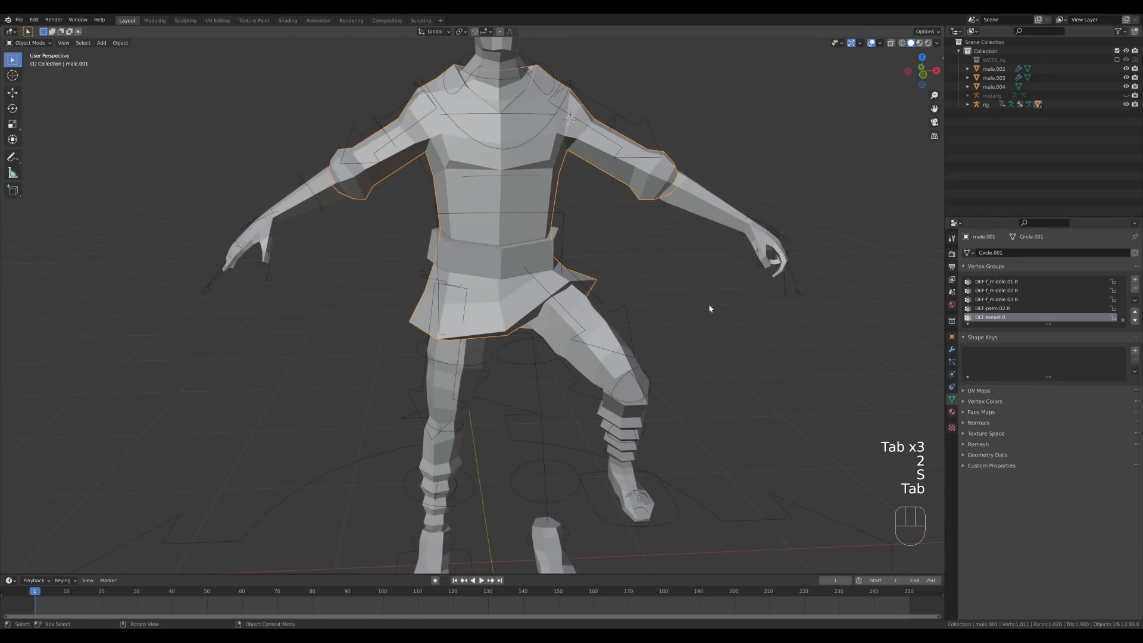
# - Try scaling the tunic's selected hem edges down slightly in Edit Mode, then leave Edit Mode and clear the selection
pyautogui.moveTo(708, 311); pyautogui.dragTo(653, 351, button='middle')
pyautogui.scroll(-4, 601, 316)
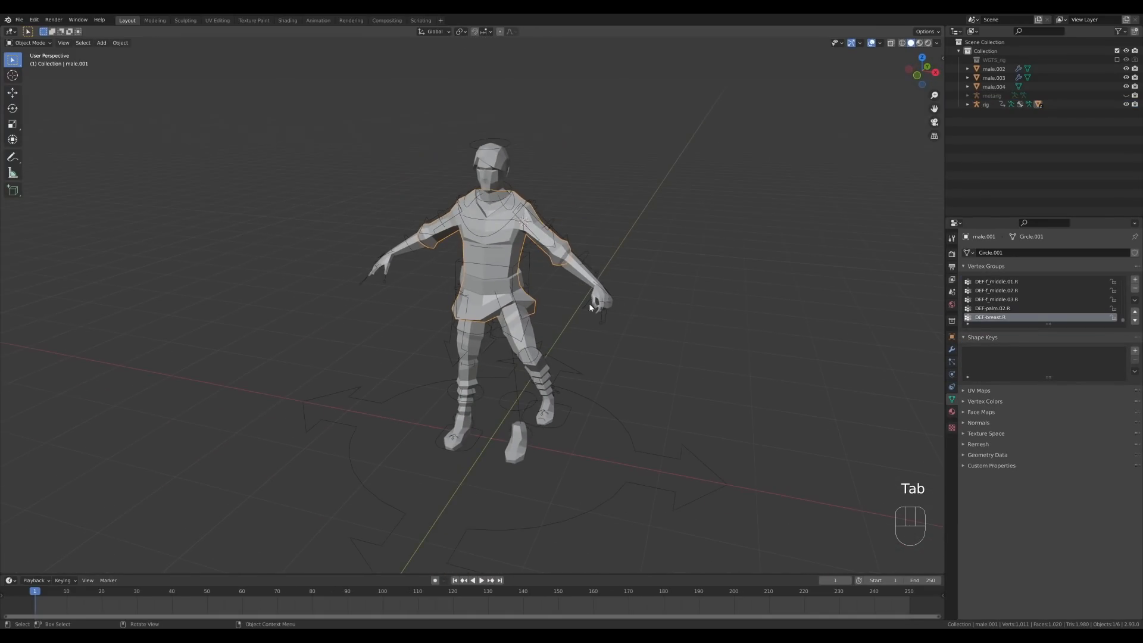
pyautogui.moveTo(576, 315); pyautogui.dragTo(606, 322, button='middle')
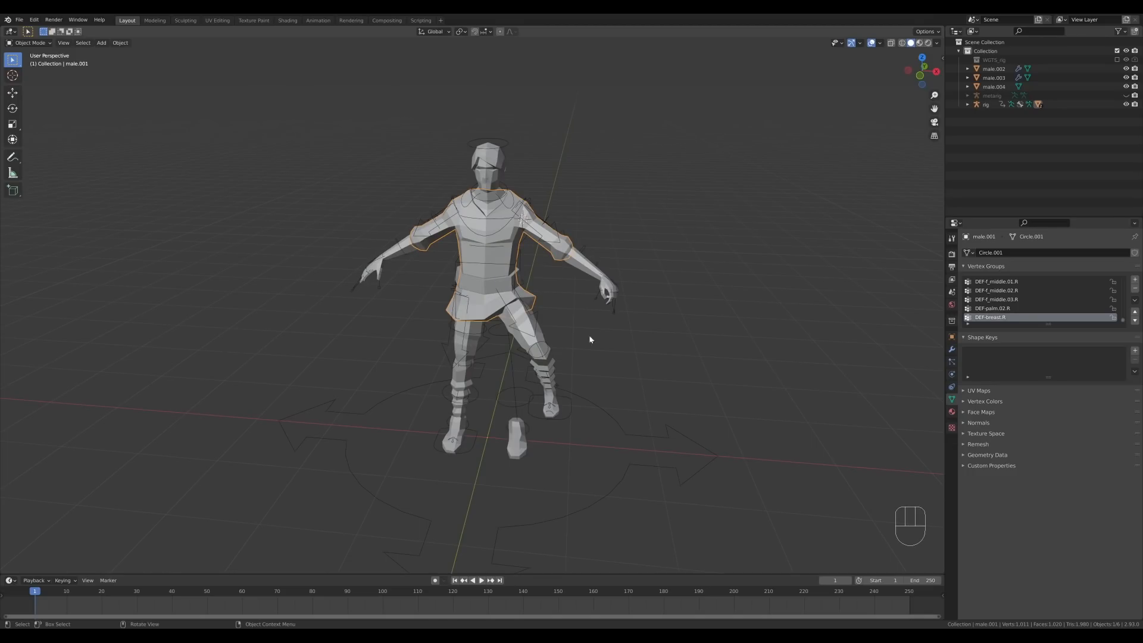
pyautogui.scroll(2, 581, 345)
pyautogui.press('Tab')
pyautogui.press('s')
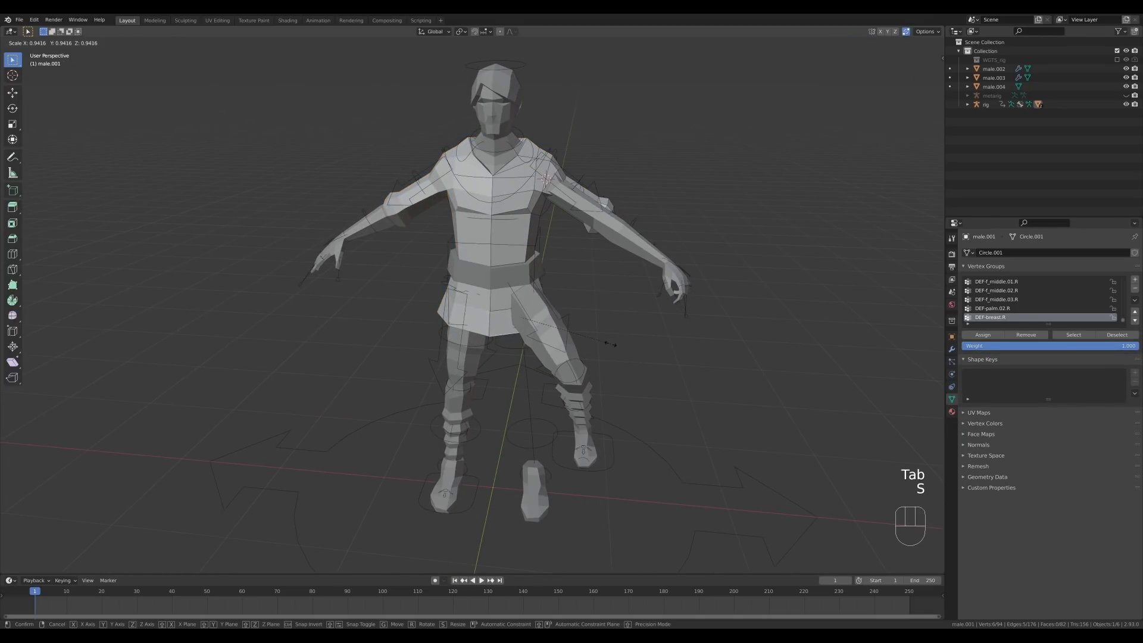
pyautogui.press('Tab')
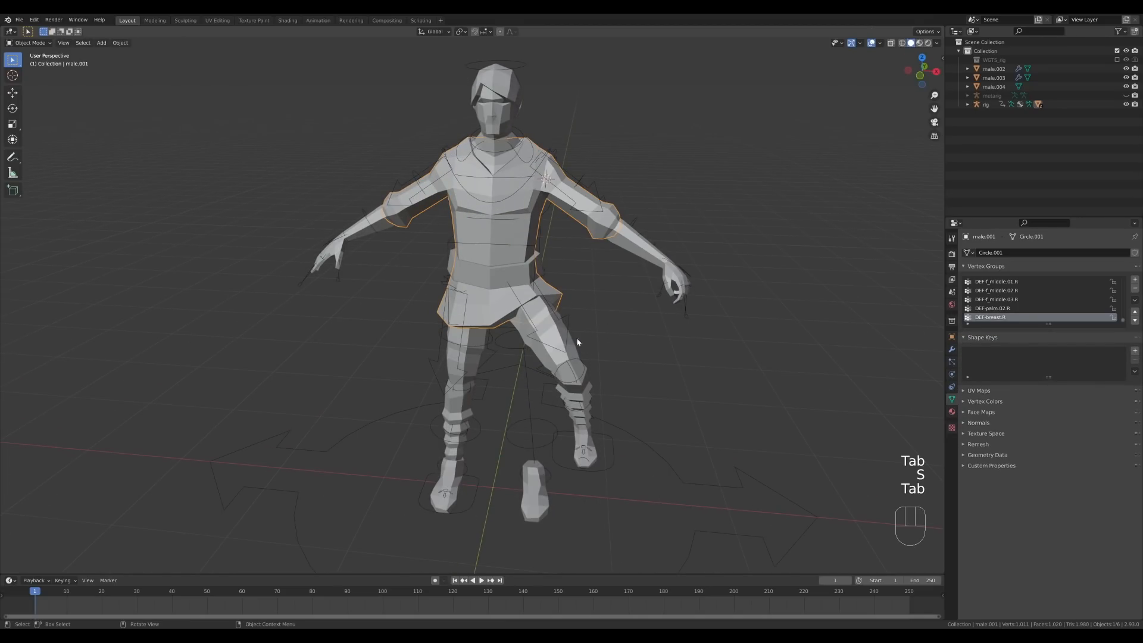
pyautogui.click(645, 372)
# - Parent the shoes to the rig with automatic weights and deselect everything
pyautogui.moveTo(623, 465); pyautogui.dragTo(524, 498, button='middle')
pyautogui.click(524, 498)
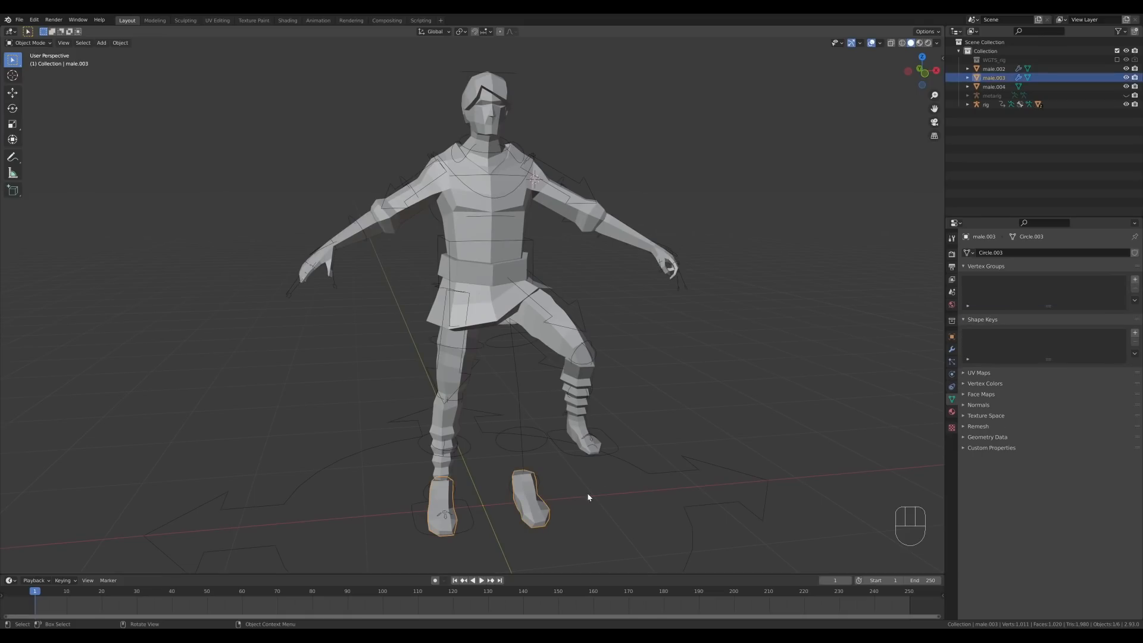
pyautogui.keyDown('shift'); pyautogui.click(629, 462); pyautogui.keyUp('shift')
pyautogui.hotkey('ctrl', 'p')
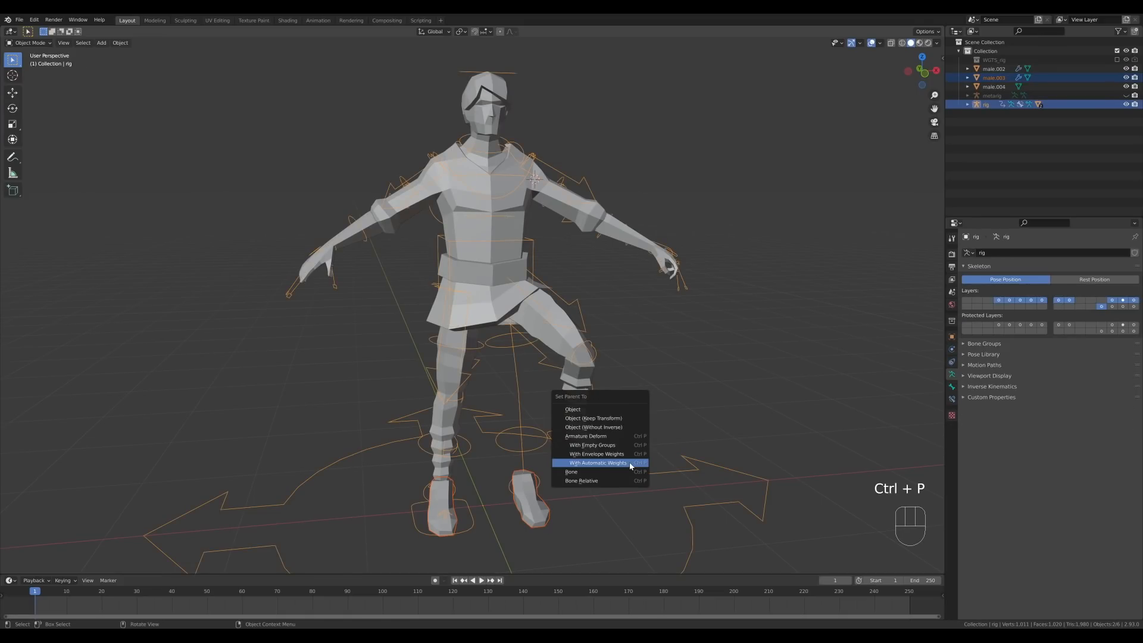
pyautogui.click(630, 463)
pyautogui.click(592, 454)
pyautogui.moveTo(592, 454); pyautogui.dragTo(563, 450, button='middle')
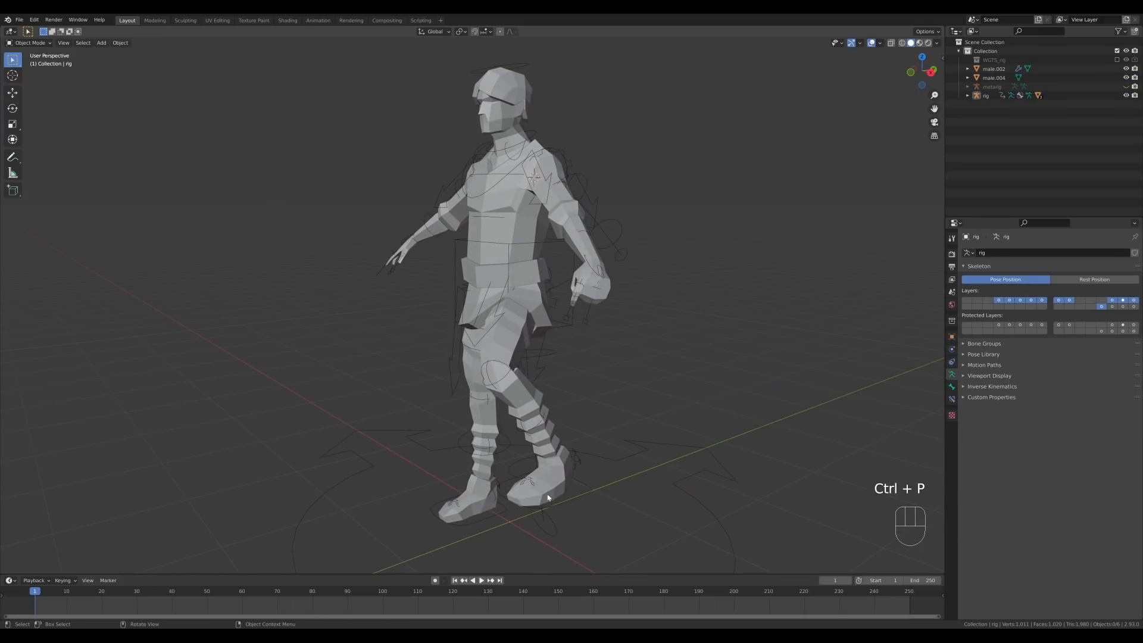
# - Parent the belt to the rig with automatic weights and clear the selection
pyautogui.moveTo(548, 497); pyautogui.dragTo(604, 248, button='middle')
pyautogui.click(574, 424)
pyautogui.keyDown('shift'); pyautogui.click(572, 422); pyautogui.keyUp('shift')
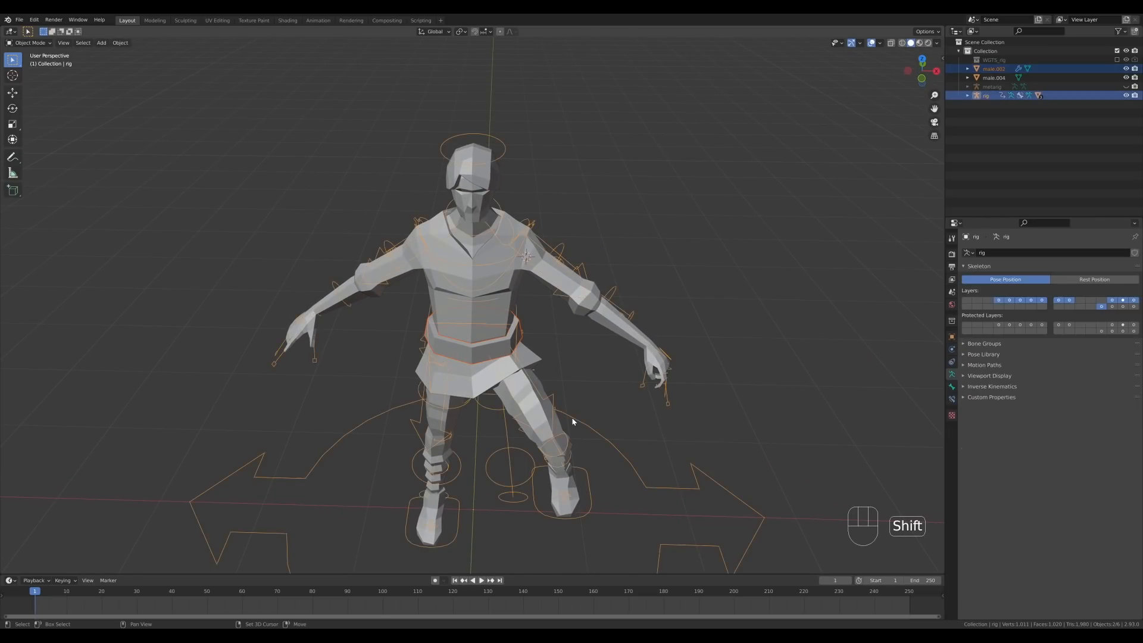
pyautogui.hotkey('ctrl', 'p')
pyautogui.click(572, 421)
pyautogui.click(578, 380)
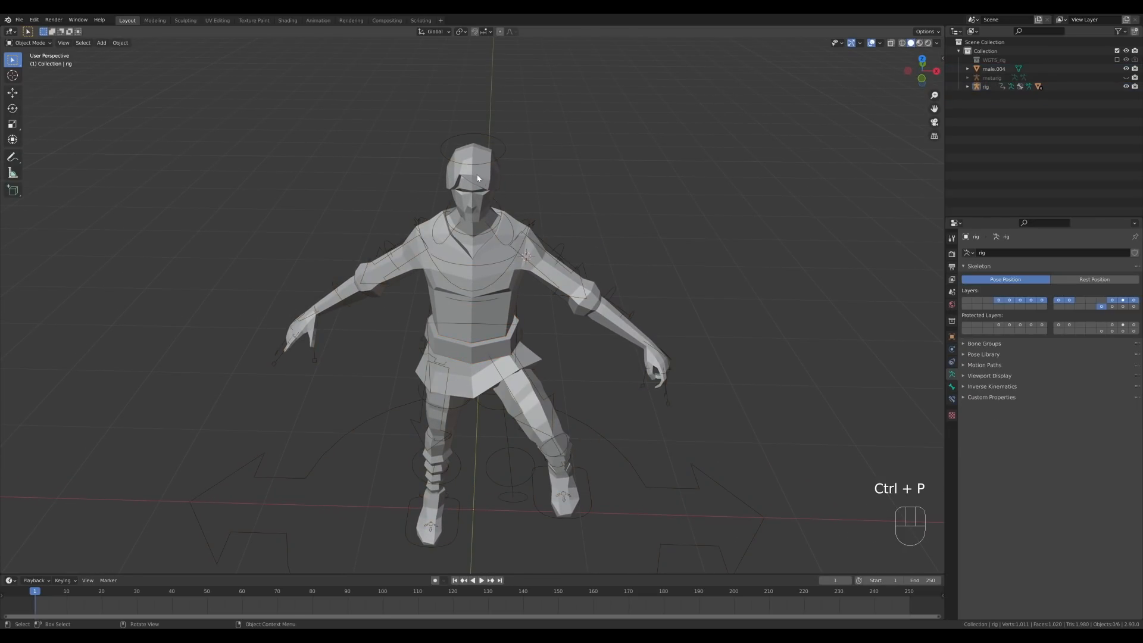
# - Parent the hair to the rig with automatic weights
pyautogui.click(490, 176)
pyautogui.keyDown('shift'); pyautogui.click(502, 157); pyautogui.keyUp('shift')
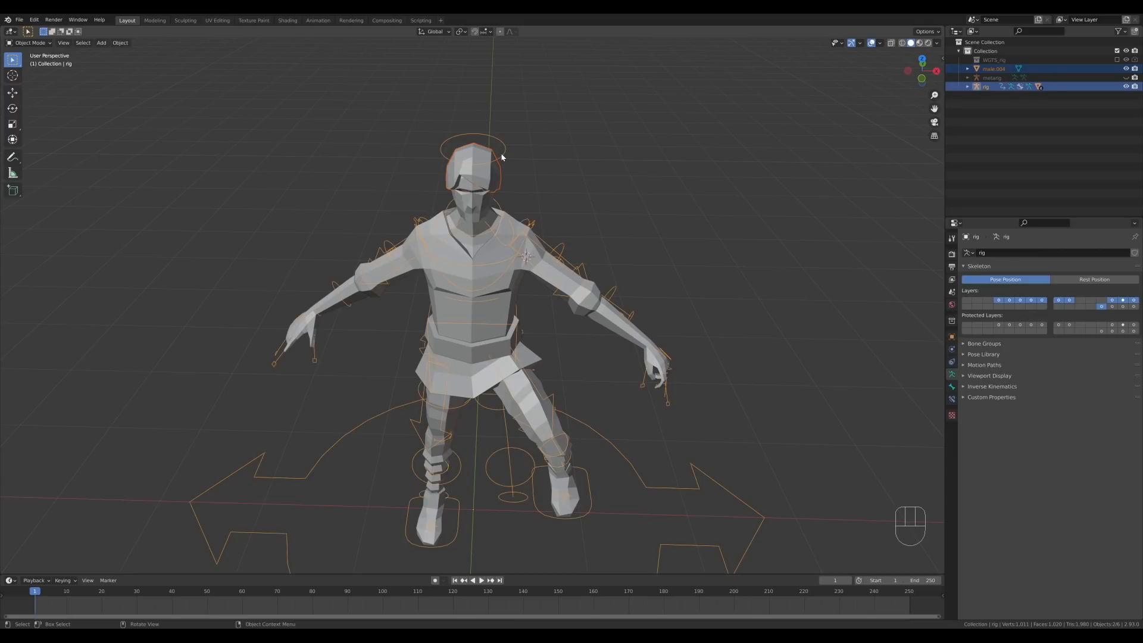
pyautogui.hotkey('ctrl', 'p')
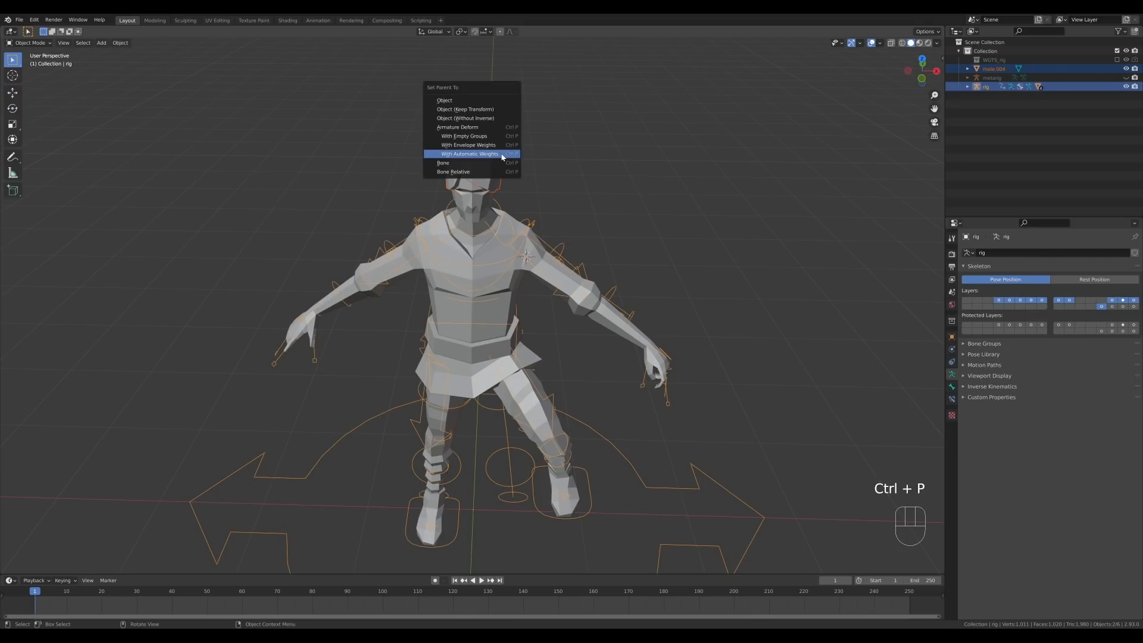
pyautogui.click(502, 155)
# - Examine the hair, tunic and body meshes one after another by switching each into Edit Mode and back
pyautogui.click(484, 171)
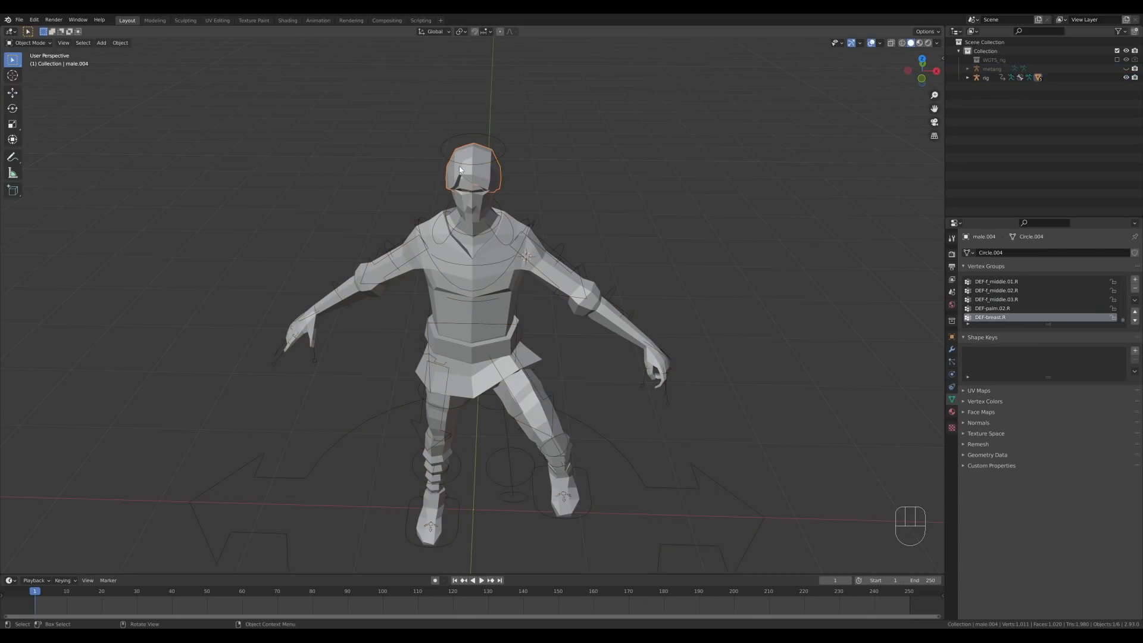
pyautogui.press('Tab')
pyautogui.moveTo(462, 171); pyautogui.dragTo(499, 177, button='middle')
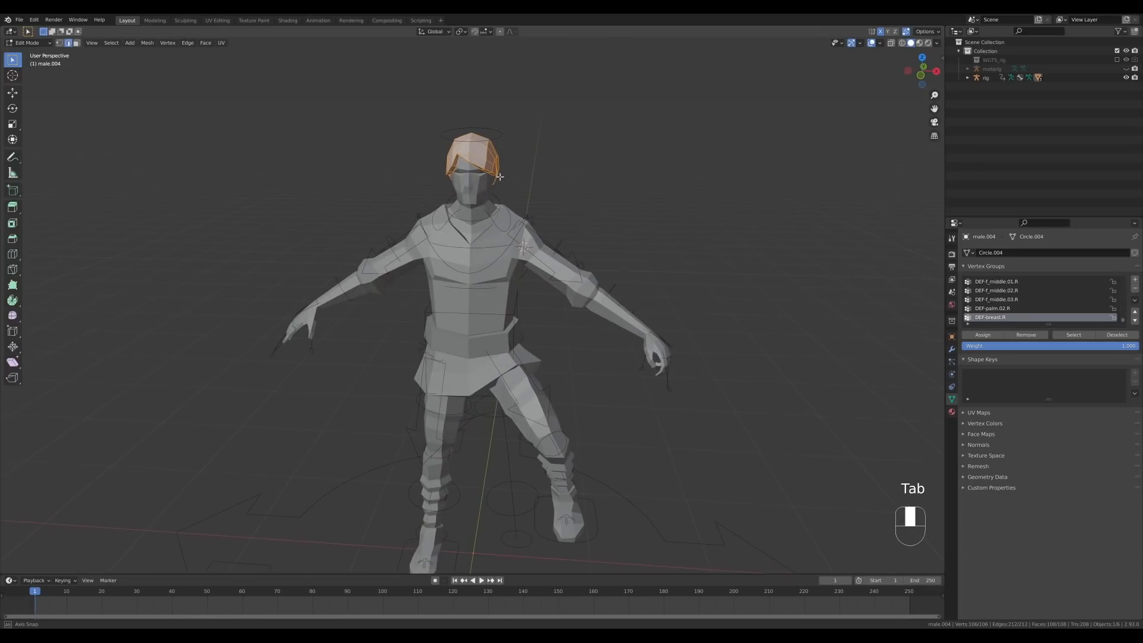
pyautogui.press('Tab')
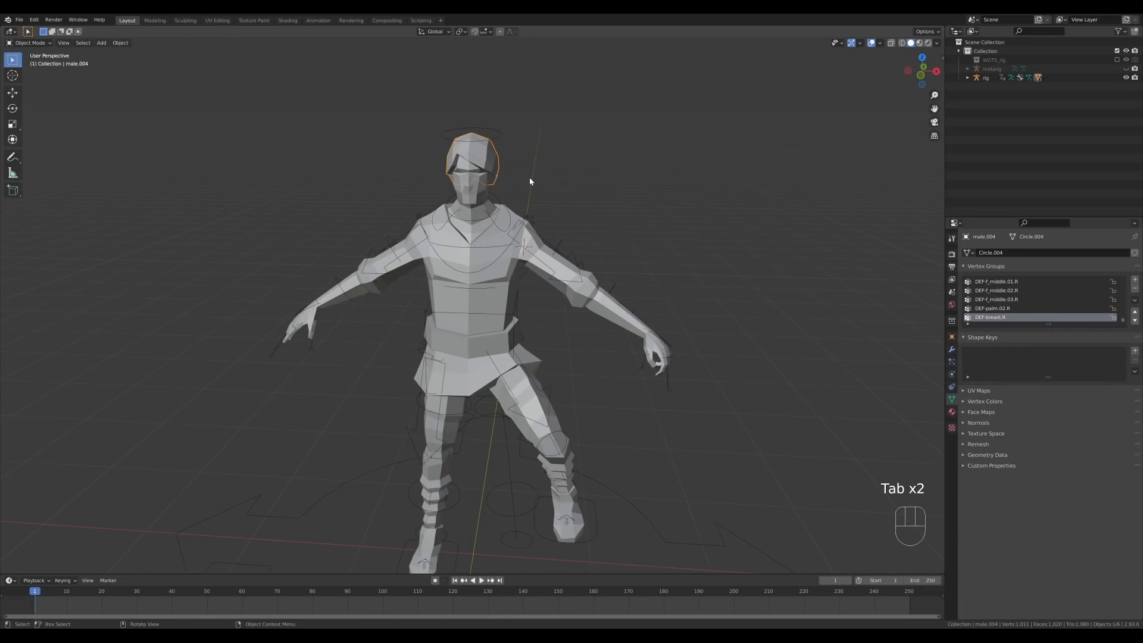
pyautogui.click(500, 277)
pyautogui.press('Tab')
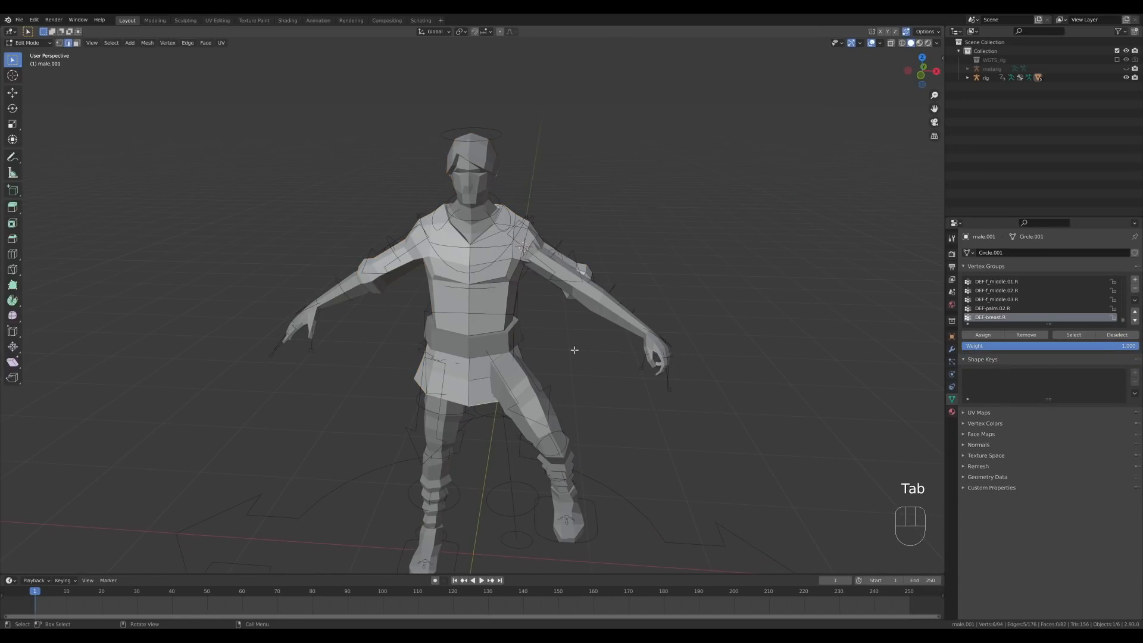
pyautogui.press('Tab')
pyautogui.click(527, 394)
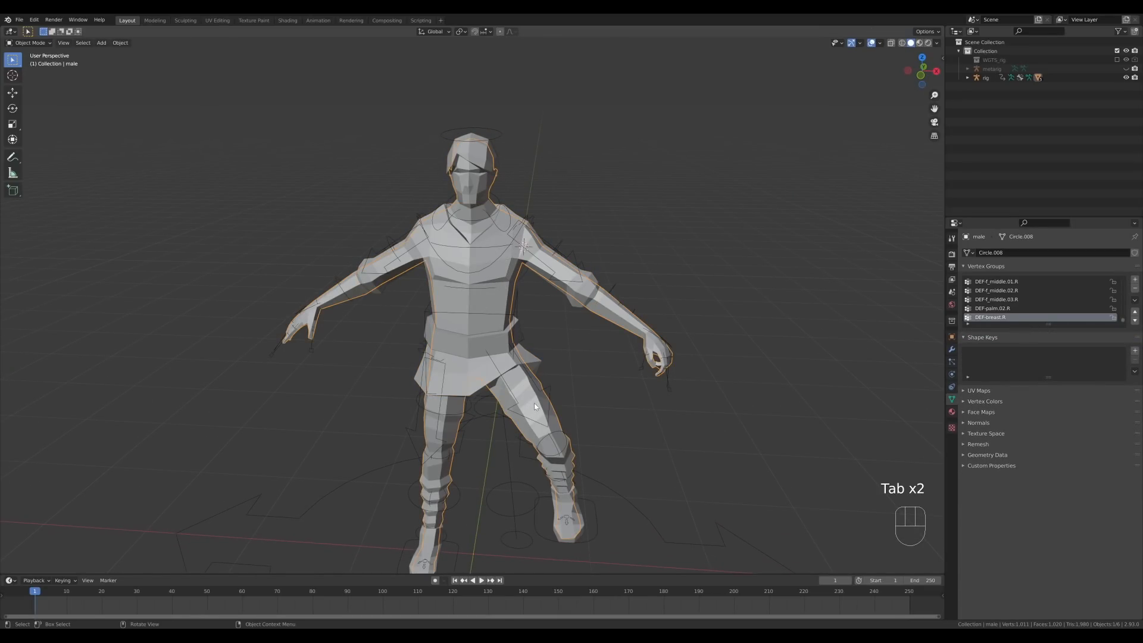
pyautogui.press('Tab')
pyautogui.press('Tab')
# - Select the rig, look over the posed character and save the file
pyautogui.click(601, 489)
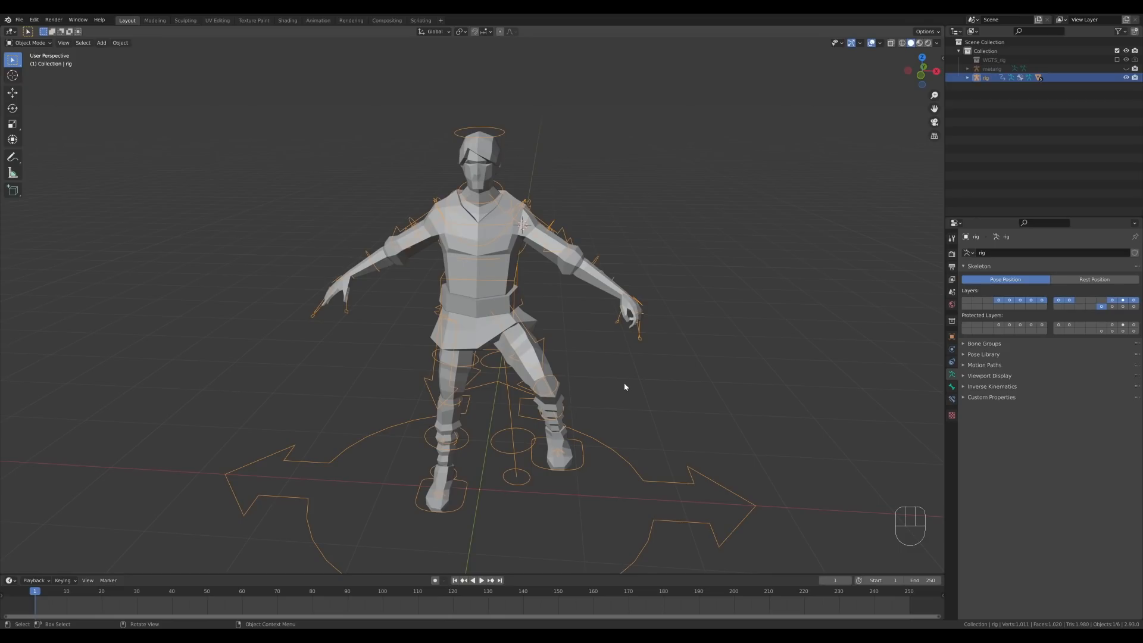
pyautogui.moveTo(605, 372); pyautogui.dragTo(712, 376, button='middle')
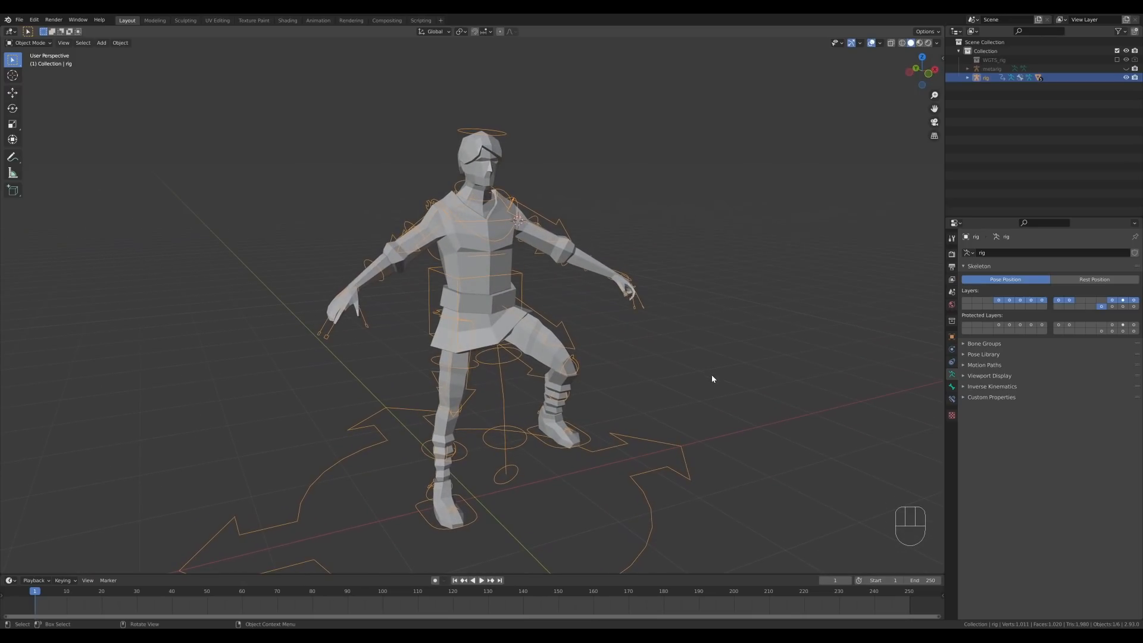
pyautogui.click(684, 359)
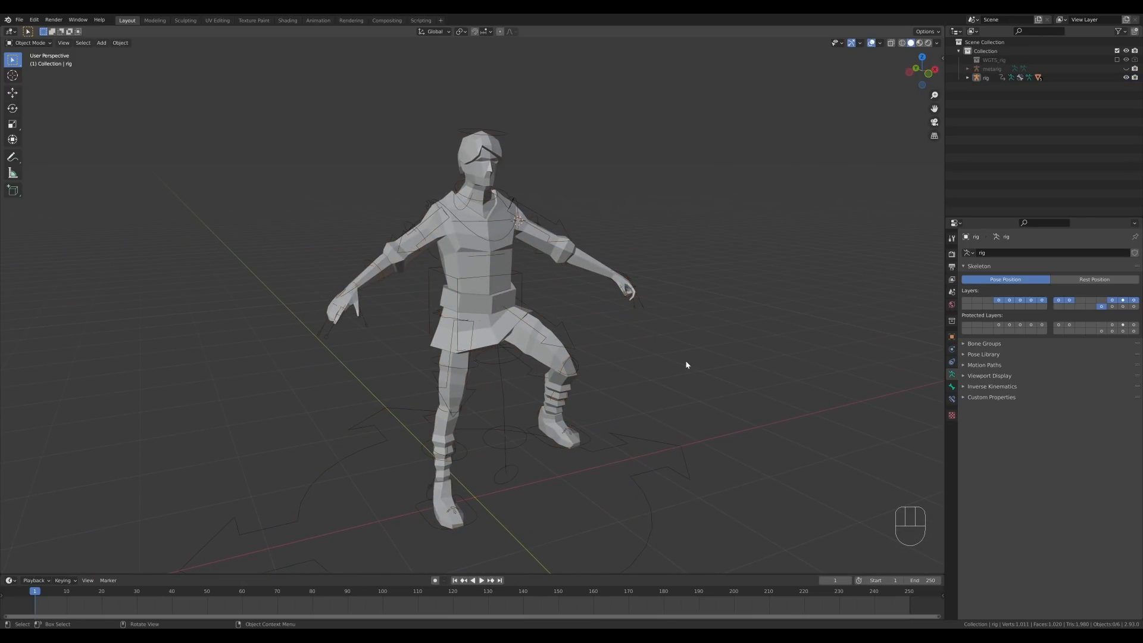
pyautogui.moveTo(635, 362); pyautogui.dragTo(585, 353, button='middle')
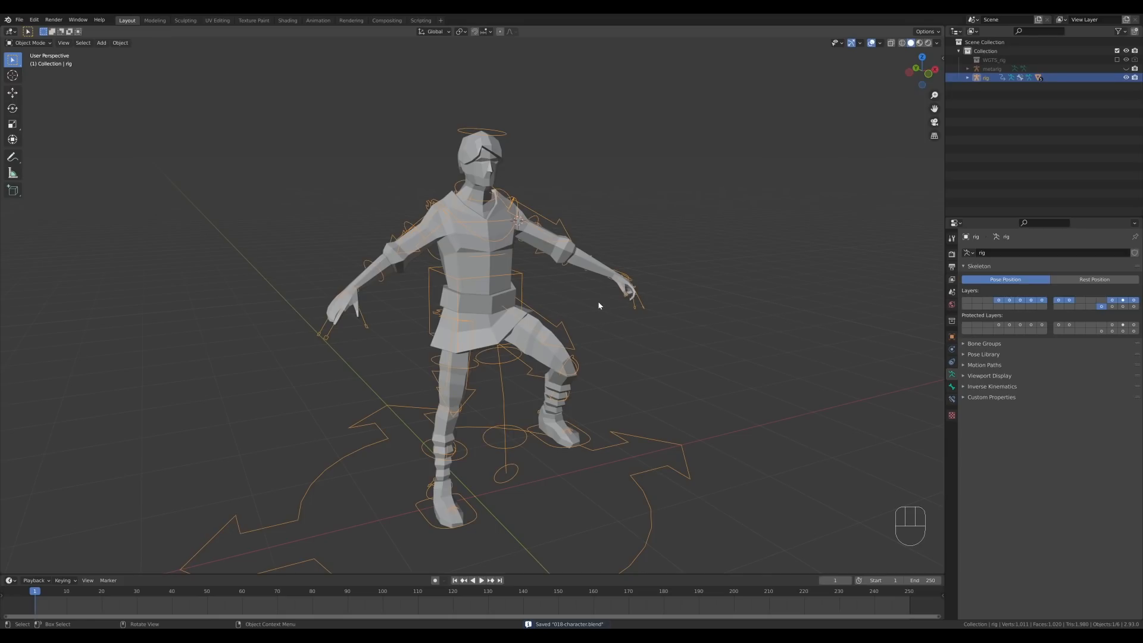
# - Switch the rig to Pose Mode and try rotating the torso control to test how the clothing follows
pyautogui.moveTo(598, 305); pyautogui.dragTo(581, 302, button='middle')
pyautogui.hotkey('ctrl', 'Tab')
pyautogui.press('r')
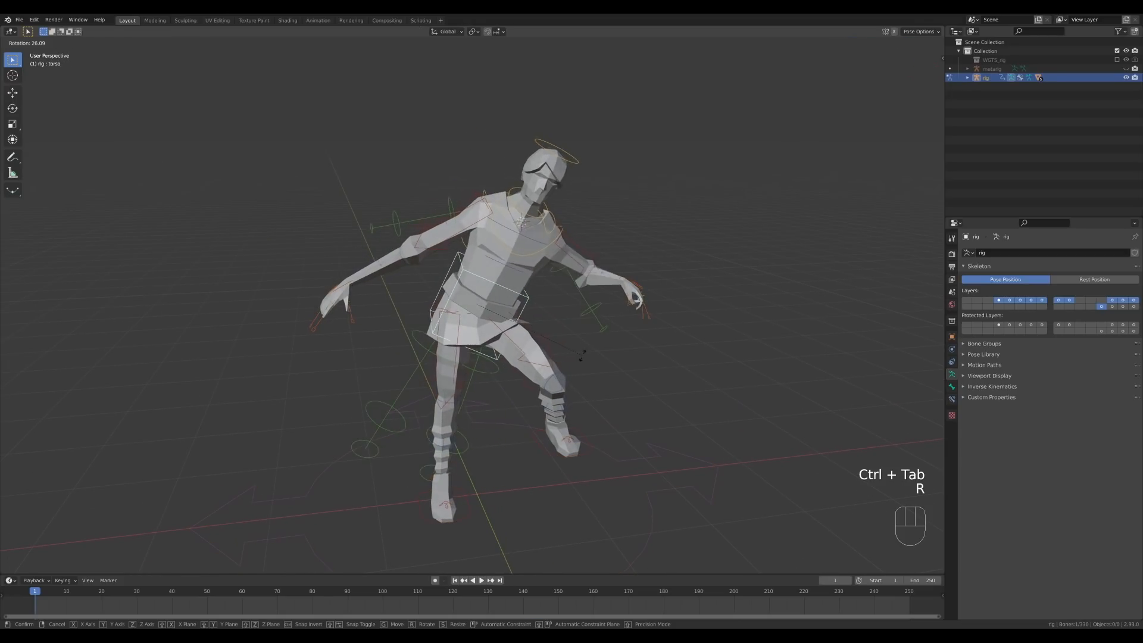
pyautogui.rightClick(582, 292)
# - Try rotating the hips control to test the skirt and belt deformation
pyautogui.moveTo(548, 351); pyautogui.dragTo(603, 355, button='middle')
pyautogui.click(435, 302)
pyautogui.press('r')
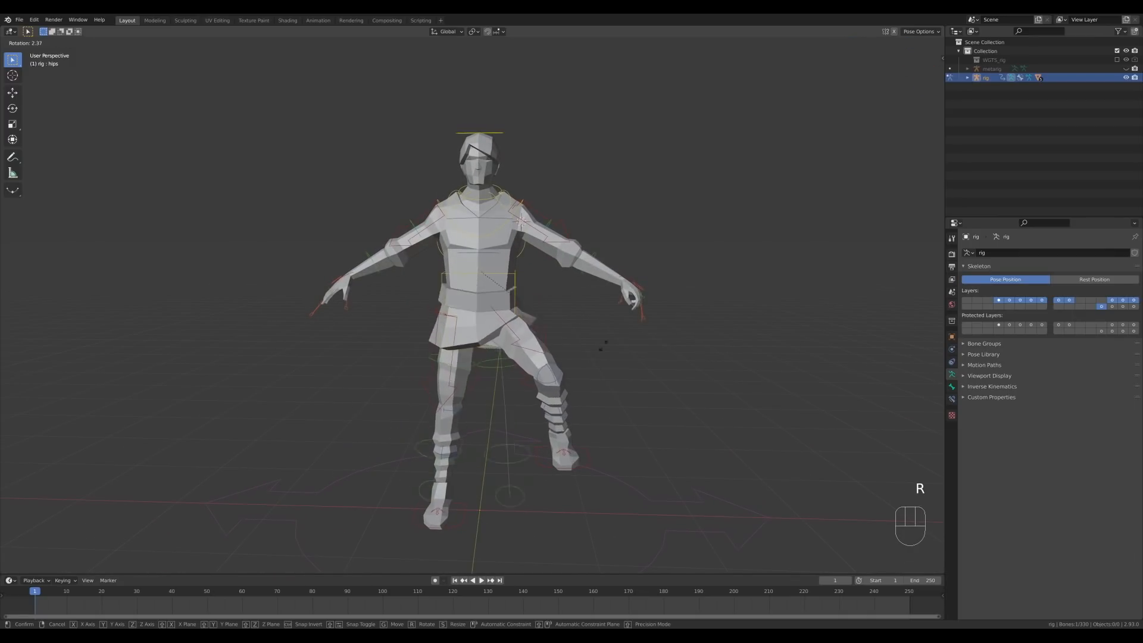
pyautogui.rightClick(600, 338)
# - Try rotating the left shoulder and neck controls to test how the mesh follows
pyautogui.click(499, 198)
pyautogui.moveTo(669, 223); pyautogui.dragTo(578, 227, button='middle')
pyautogui.press('r')
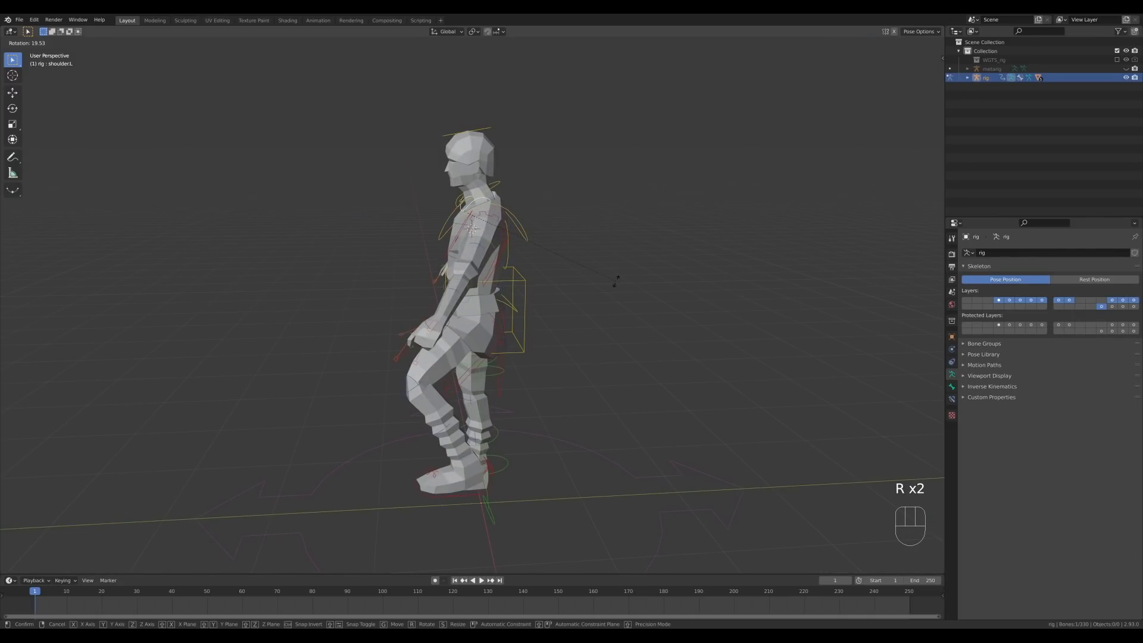
pyautogui.rightClick(607, 204)
pyautogui.click(499, 190)
pyautogui.press('r')
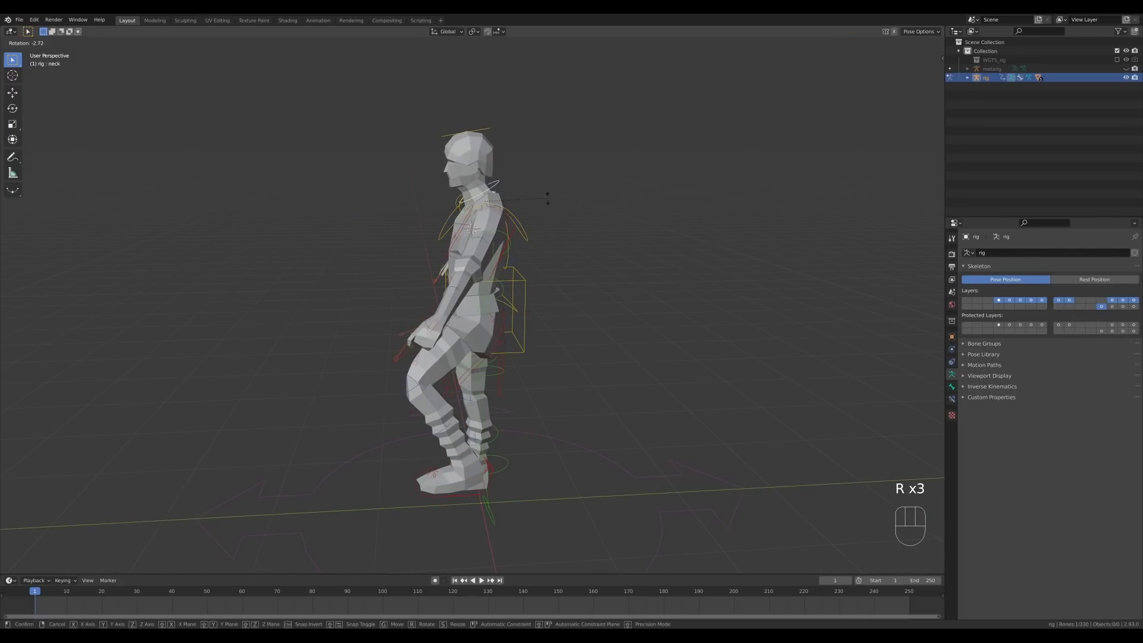
pyautogui.rightClick(546, 200)
# - Try rotating the head and chest controls to test the hair and upper-body deformation
pyautogui.click(499, 134)
pyautogui.press('r')
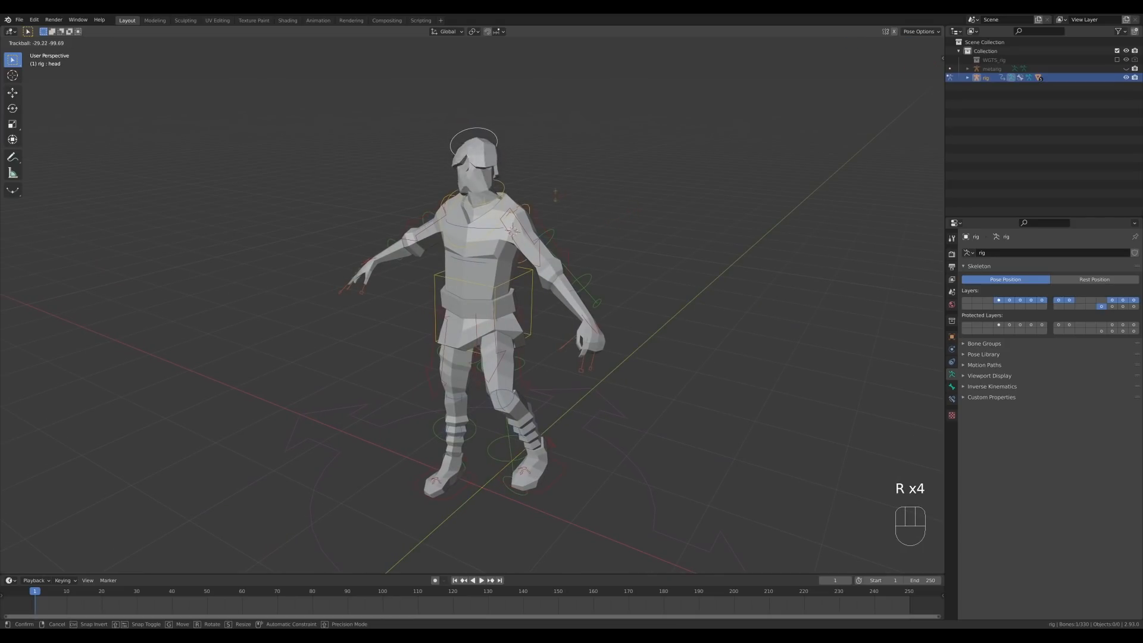
pyautogui.rightClick(526, 231)
pyautogui.click(500, 224)
pyautogui.moveTo(634, 221); pyautogui.dragTo(663, 225, button='middle')
pyautogui.press('r')
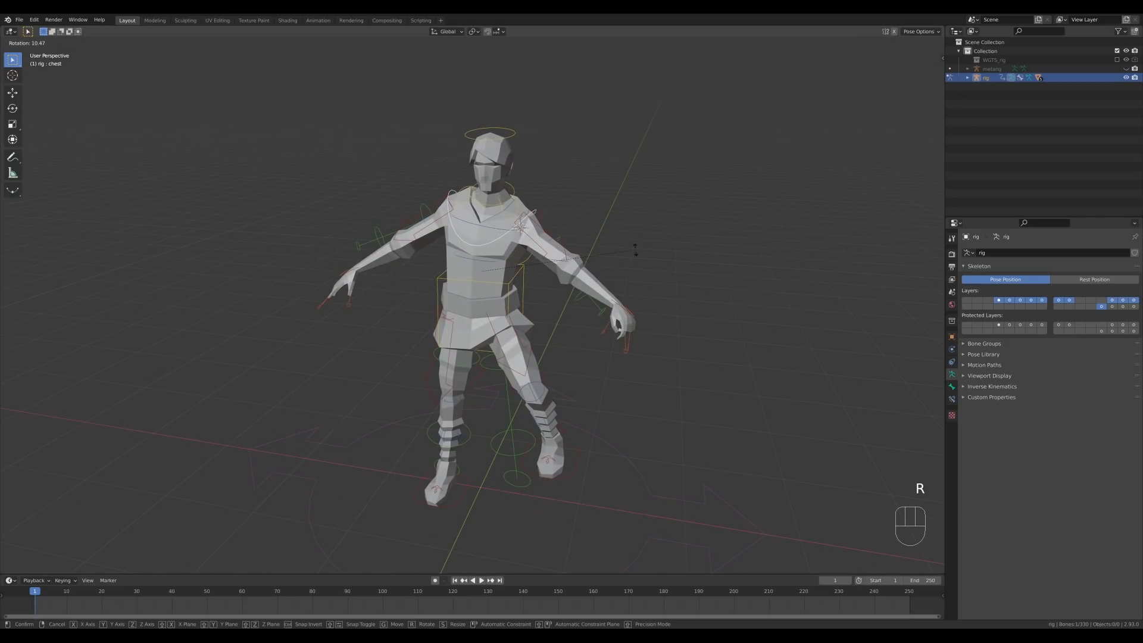
pyautogui.rightClick(664, 332)
# - Move the left hand IK control to a new position to bend the arm
pyautogui.moveTo(667, 323); pyautogui.dragTo(595, 326, button='middle')
pyautogui.click(595, 327)
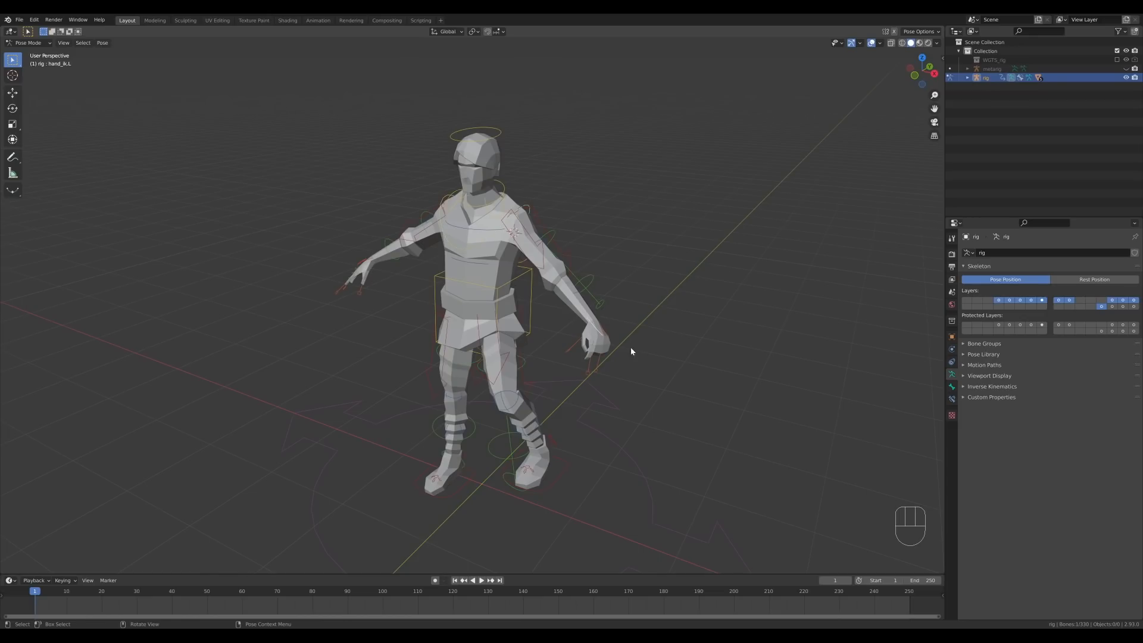
pyautogui.press('g')
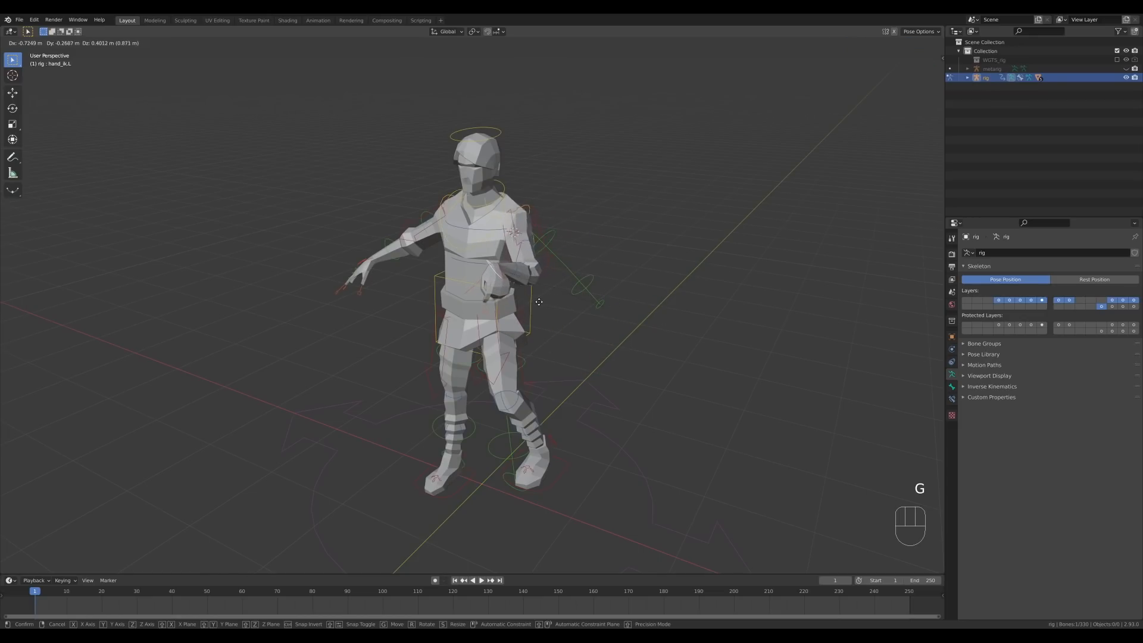
pyautogui.click(569, 341)
# - Lift the left foot IK control up and forward so the knee bends
pyautogui.click(569, 484)
pyautogui.moveTo(716, 467); pyautogui.dragTo(639, 445, button='middle')
pyautogui.press('g')
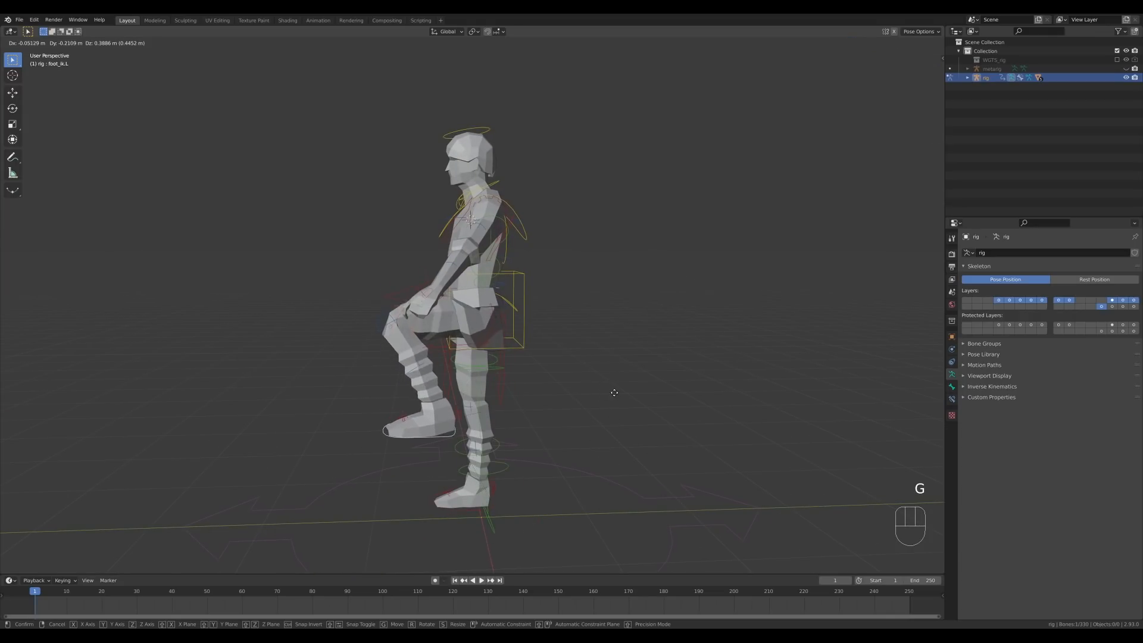
pyautogui.click(552, 472)
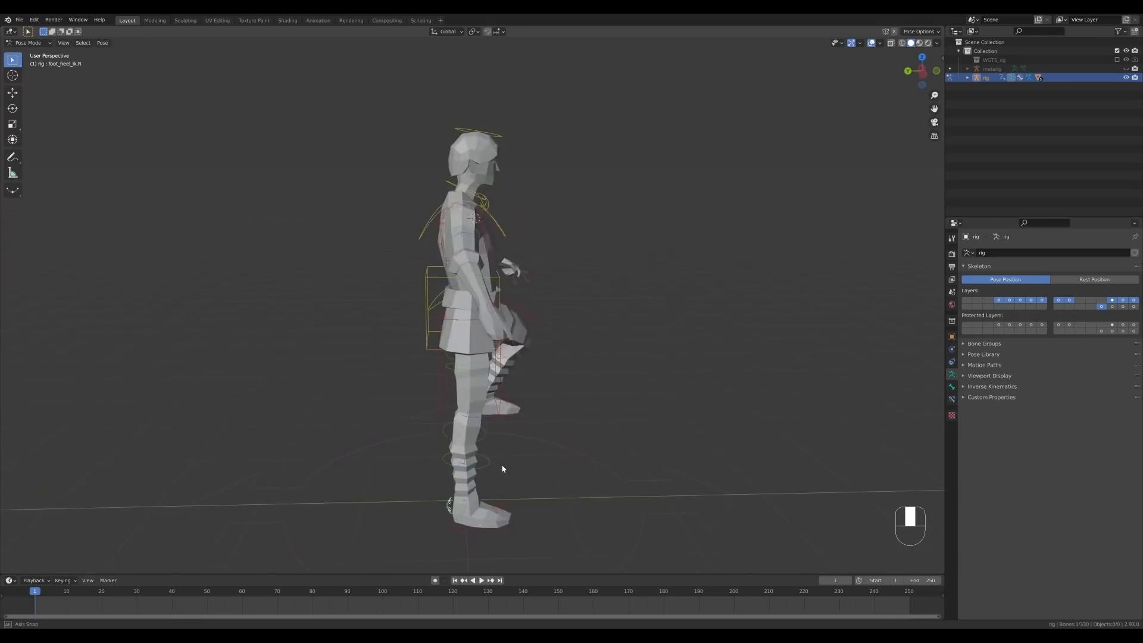
# - Rotate the right foot's heel IK control about the global X axis to test the foot roll
pyautogui.moveTo(501, 466); pyautogui.dragTo(644, 377, button='middle')
pyautogui.scroll(2, 577, 365)
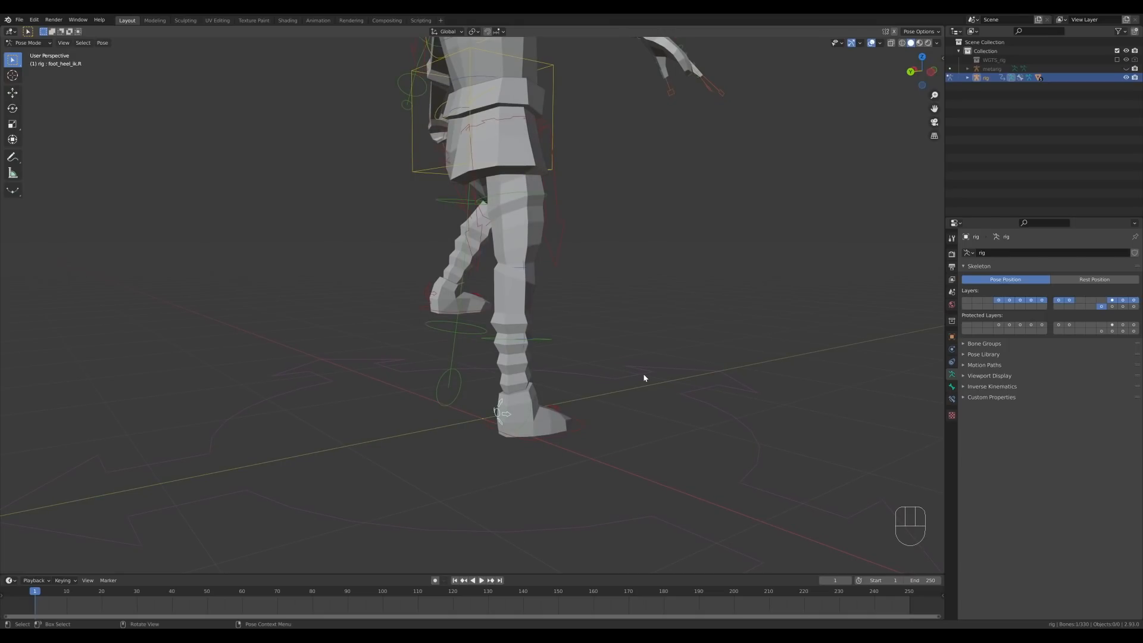
pyautogui.press('r')
pyautogui.press('r')
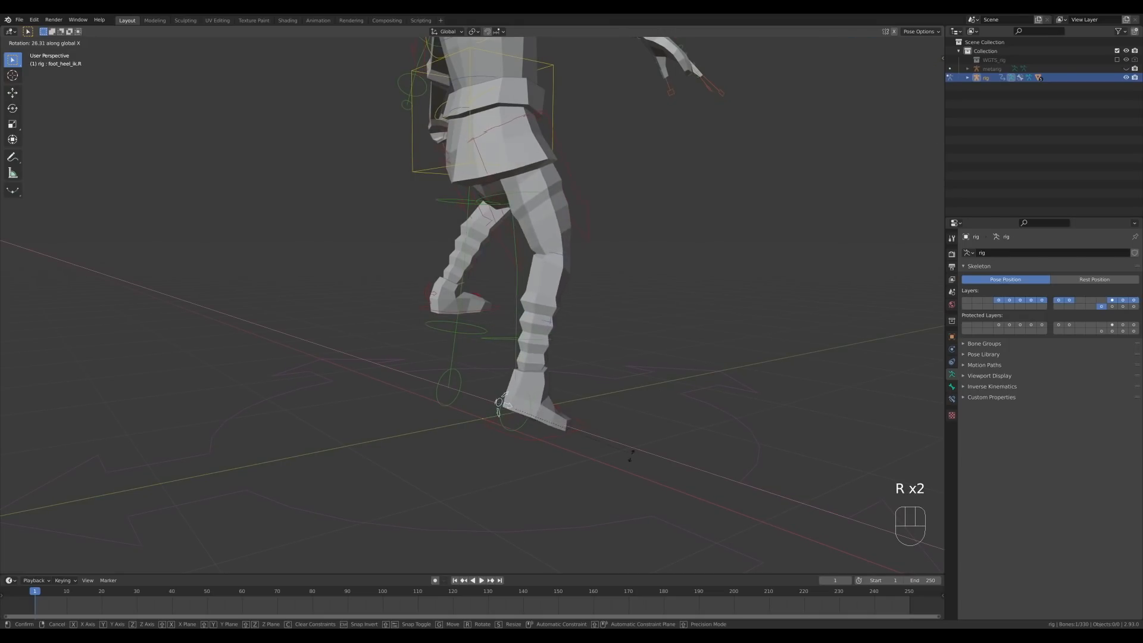
pyautogui.click(645, 426)
pyautogui.moveTo(645, 426); pyautogui.dragTo(687, 240, button='middle')
pyautogui.scroll(-6, 507, 309)
# - Switch the rig to Object Mode, deselect it and save the file
pyautogui.click(28, 42)
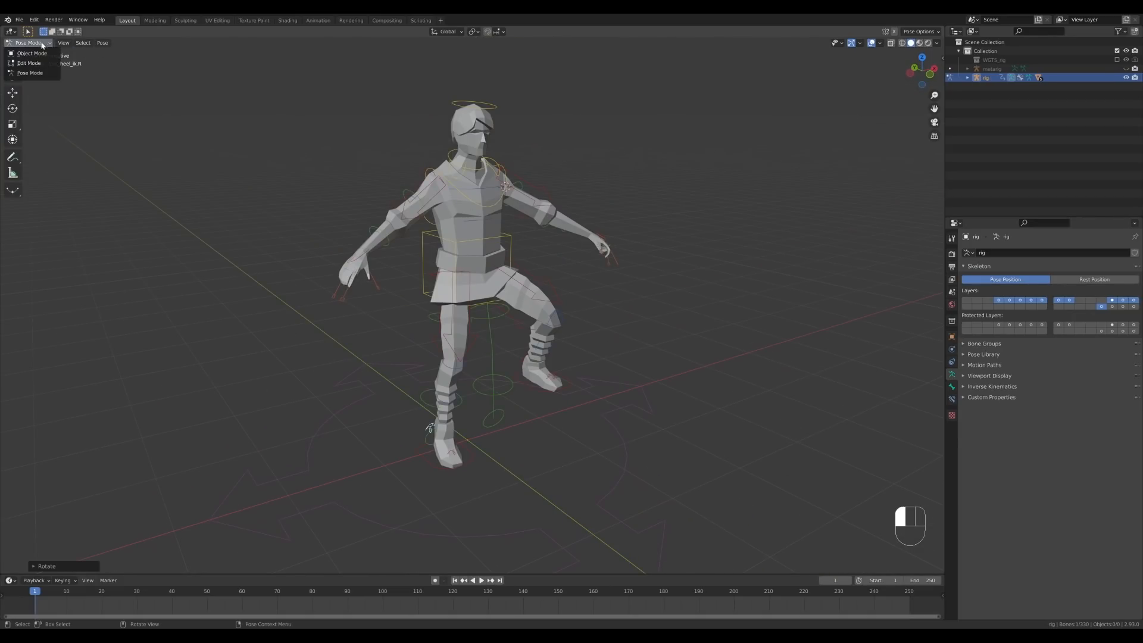
pyautogui.click(27, 53)
pyautogui.click(681, 250)
pyautogui.hotkey('ctrl', 's')
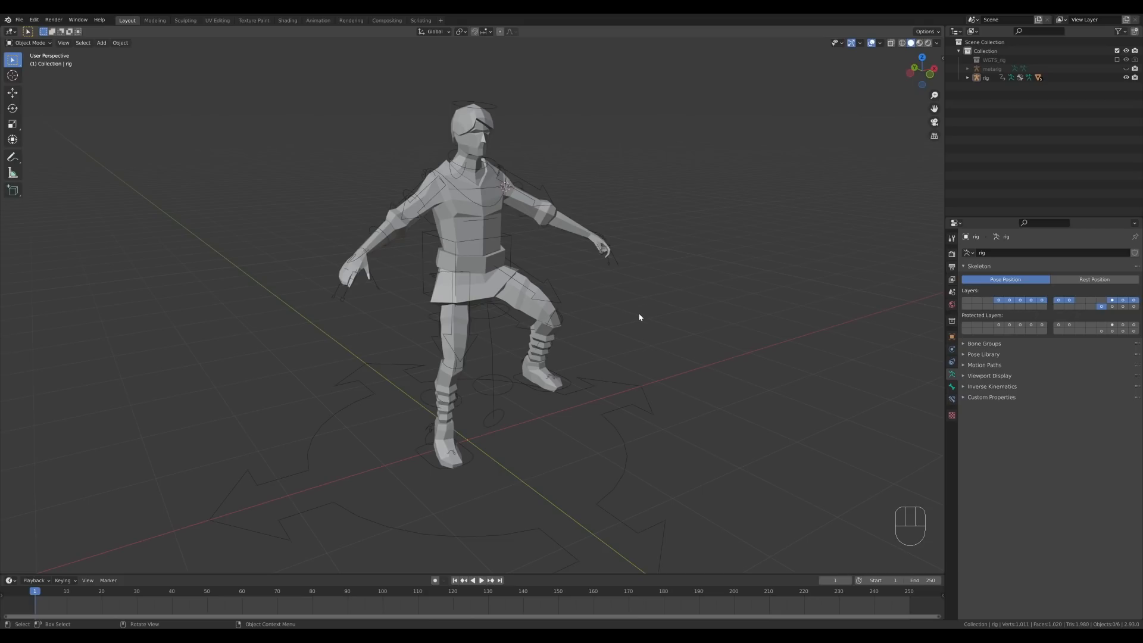
# - Reset the 3D cursor to the world origin
pyautogui.scroll(-3, 639, 317)
pyautogui.moveTo(655, 323); pyautogui.dragTo(477, 344, button='middle')
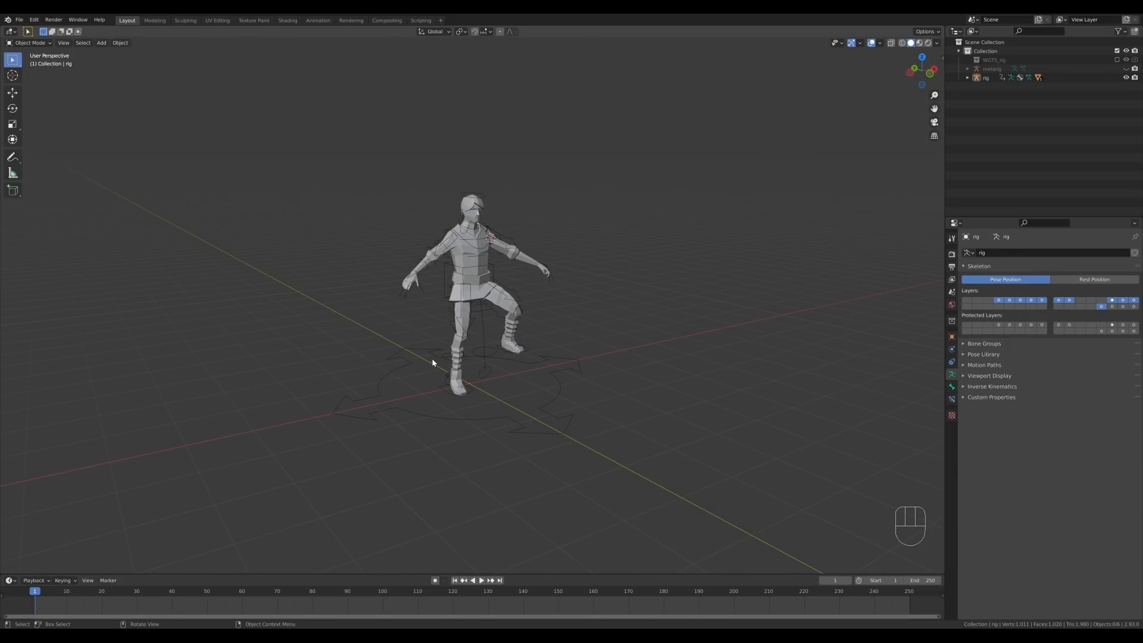
pyautogui.hotkey('shift', 's')
pyautogui.click(416, 385)
# - Add a cylinder mesh at the 3D cursor and set its vertices to 8
pyautogui.scroll(4, 579, 428)
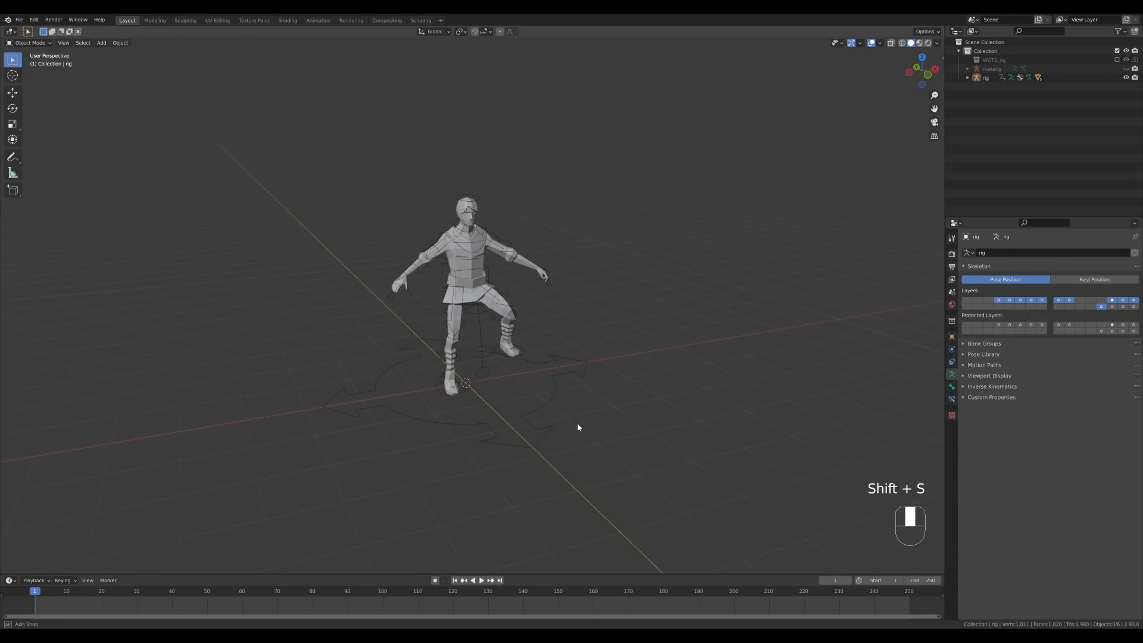
pyautogui.hotkey('shift', 'a')
pyautogui.moveTo(565, 355)
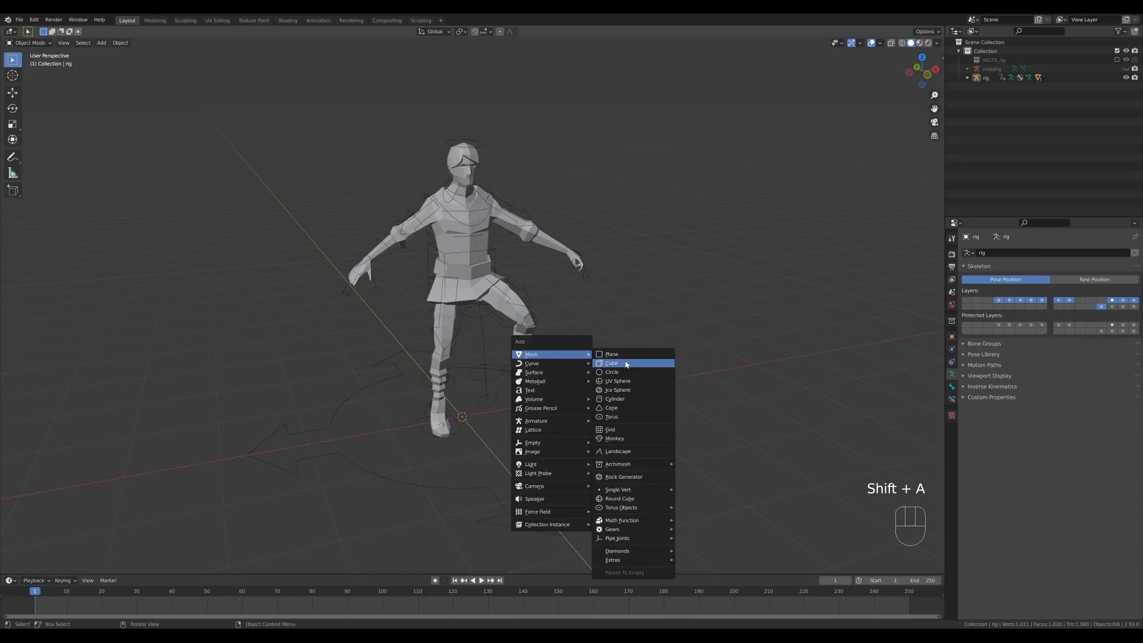
pyautogui.click(615, 399)
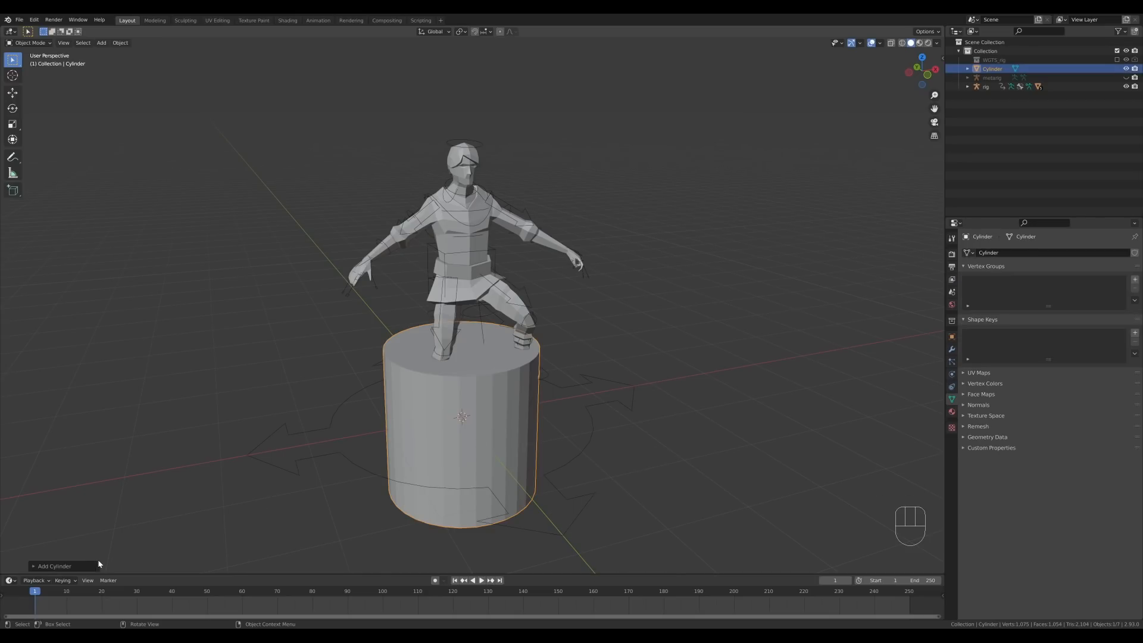
pyautogui.click(76, 568)
pyautogui.click(119, 459)
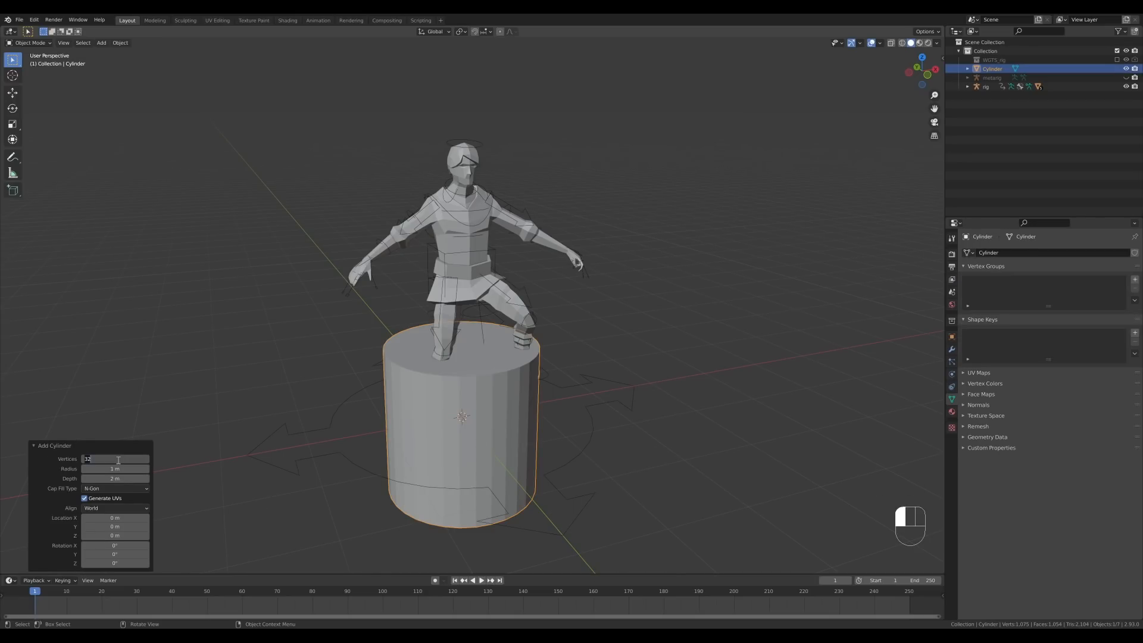
pyautogui.write('8')
pyautogui.press('Return')
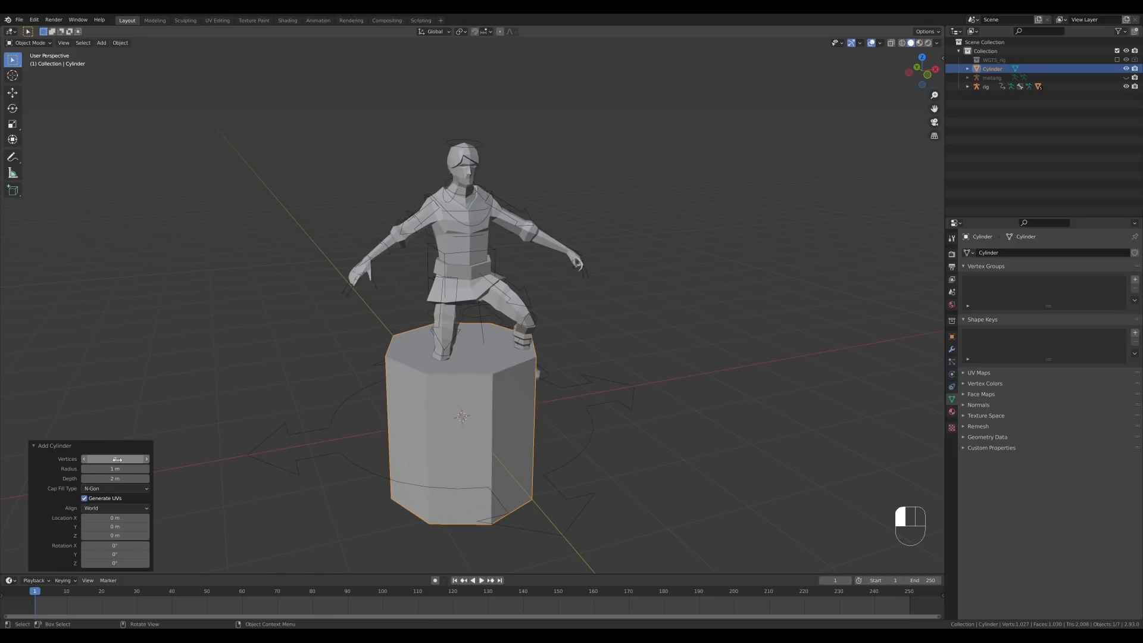
# - In Edit Mode, scale the cylinder's geometry to about 0.106 and rotate it 90° around X
pyautogui.press('Tab')
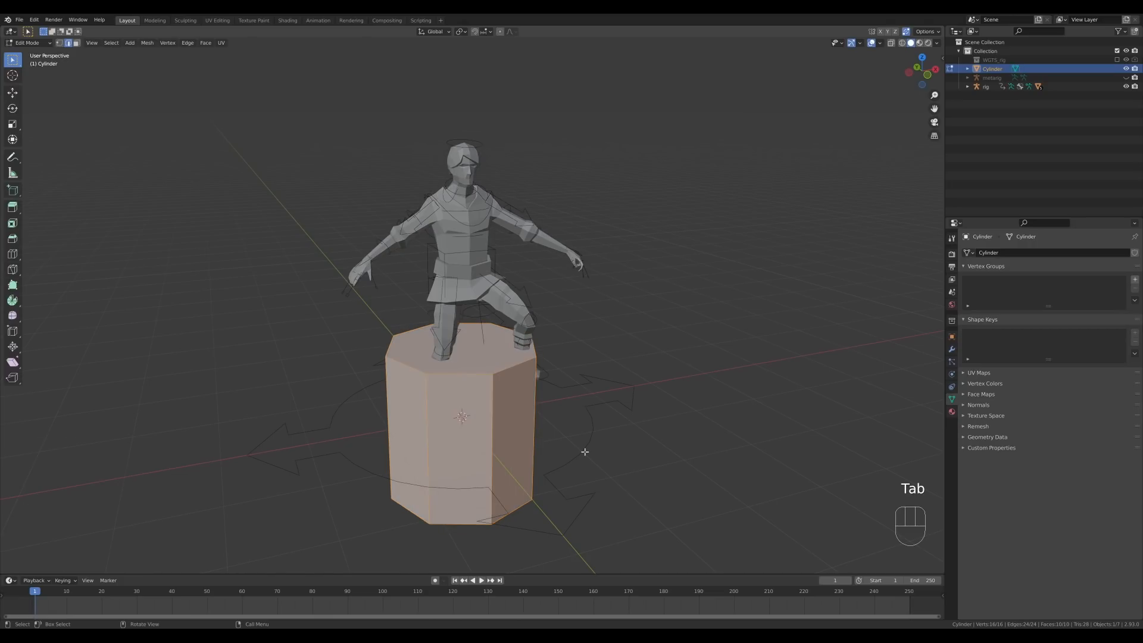
pyautogui.press('s')
pyautogui.click(490, 419)
pyautogui.press('r')
pyautogui.press('x')
pyautogui.press('9')
pyautogui.press('0')
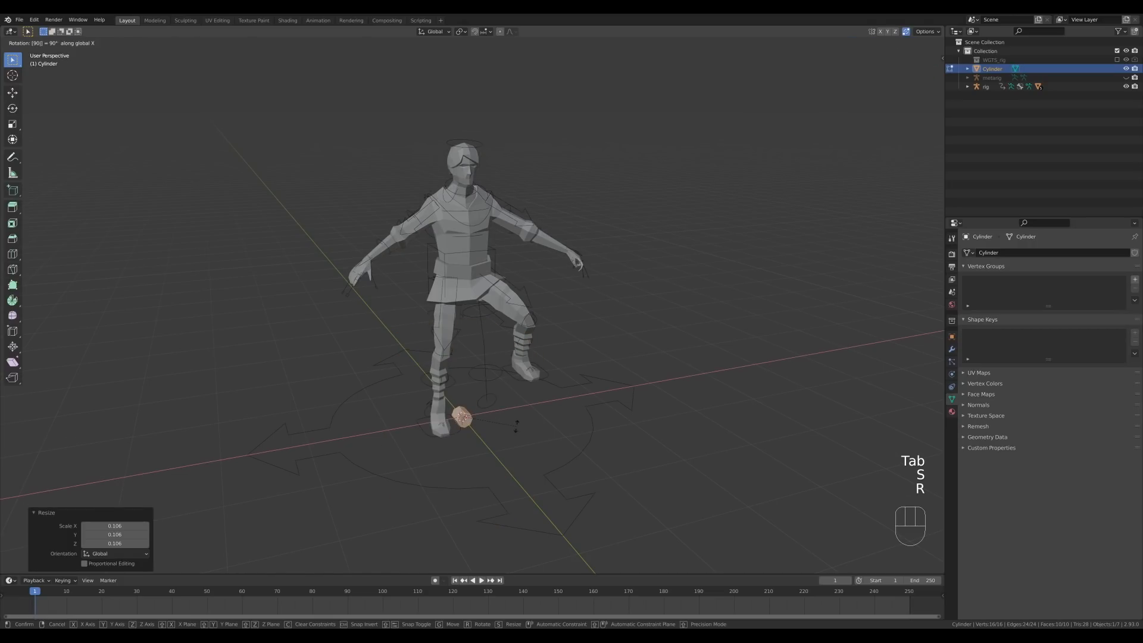
pyautogui.press('Return')
# - Scale the cylinder's geometry by about 0.583, stretch it along Y into a handle and return to Object Mode
pyautogui.press('s')
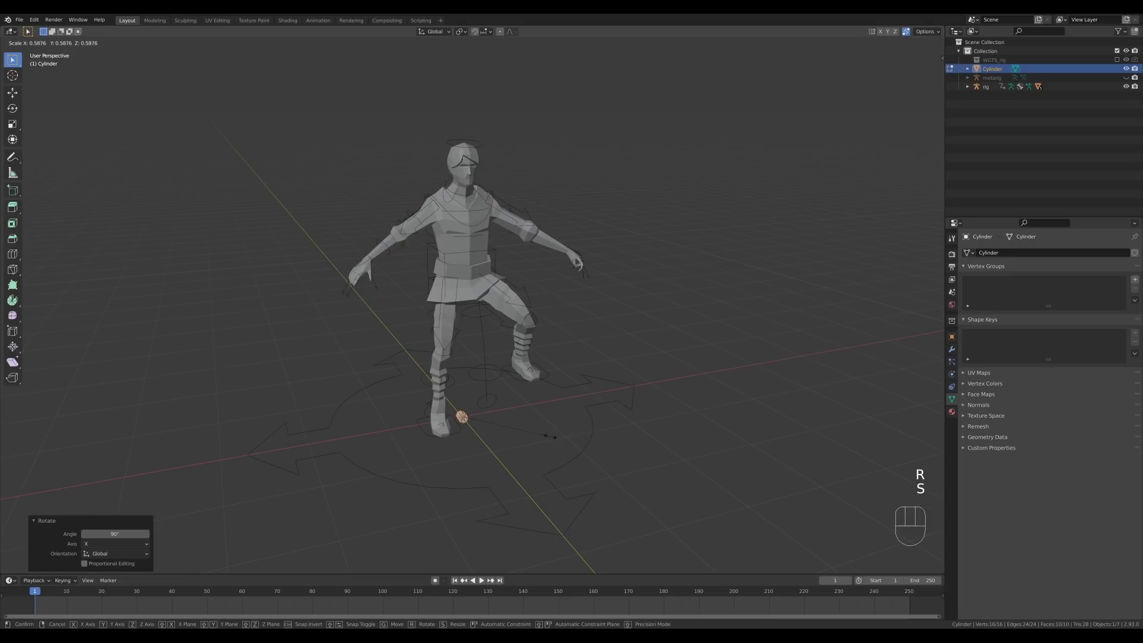
pyautogui.click(553, 439)
pyautogui.press('s')
pyautogui.press('y')
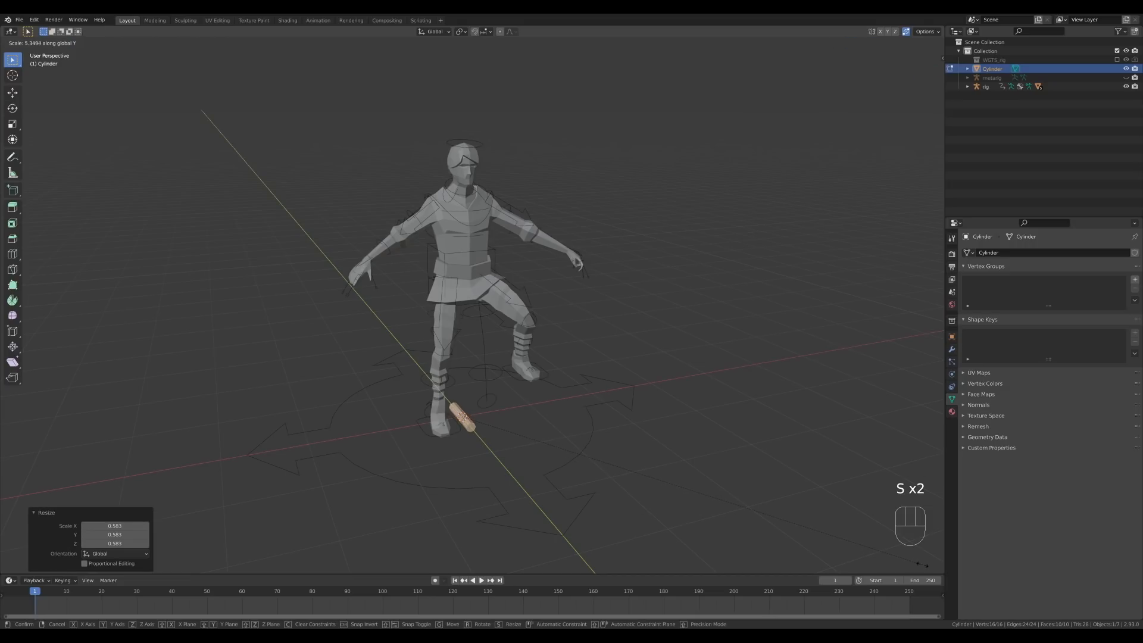
pyautogui.click(731, 522)
pyautogui.press('Tab')
# - Move the handle cylinder about -1.675 m along X, away from the character
pyautogui.press('g')
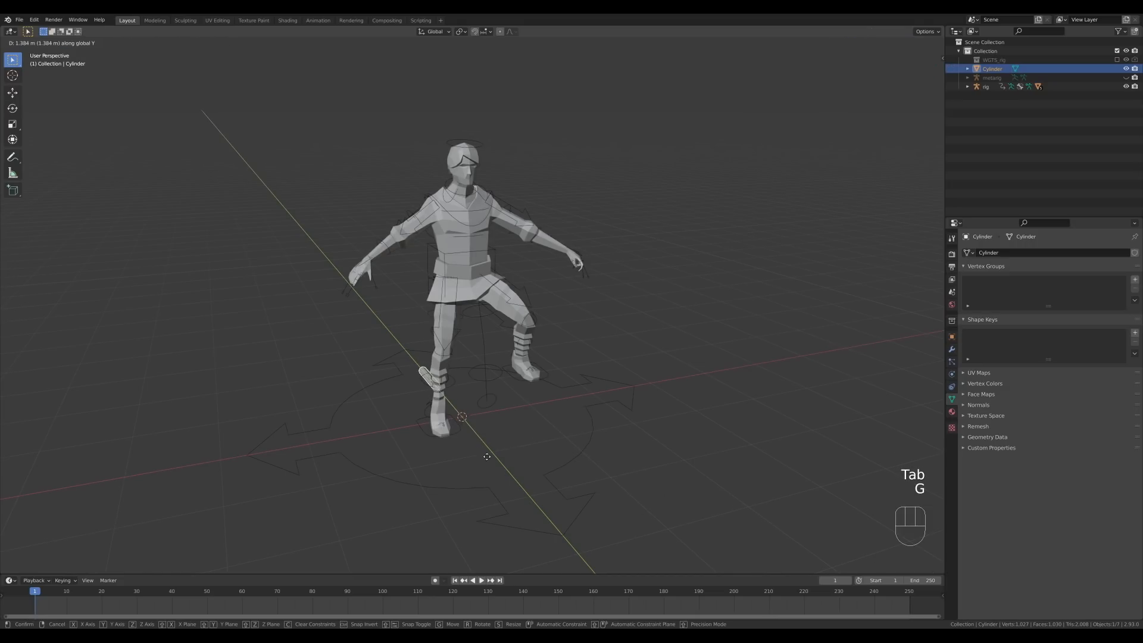
pyautogui.click(347, 499)
pyautogui.moveTo(347, 498); pyautogui.dragTo(453, 377, button='middle')
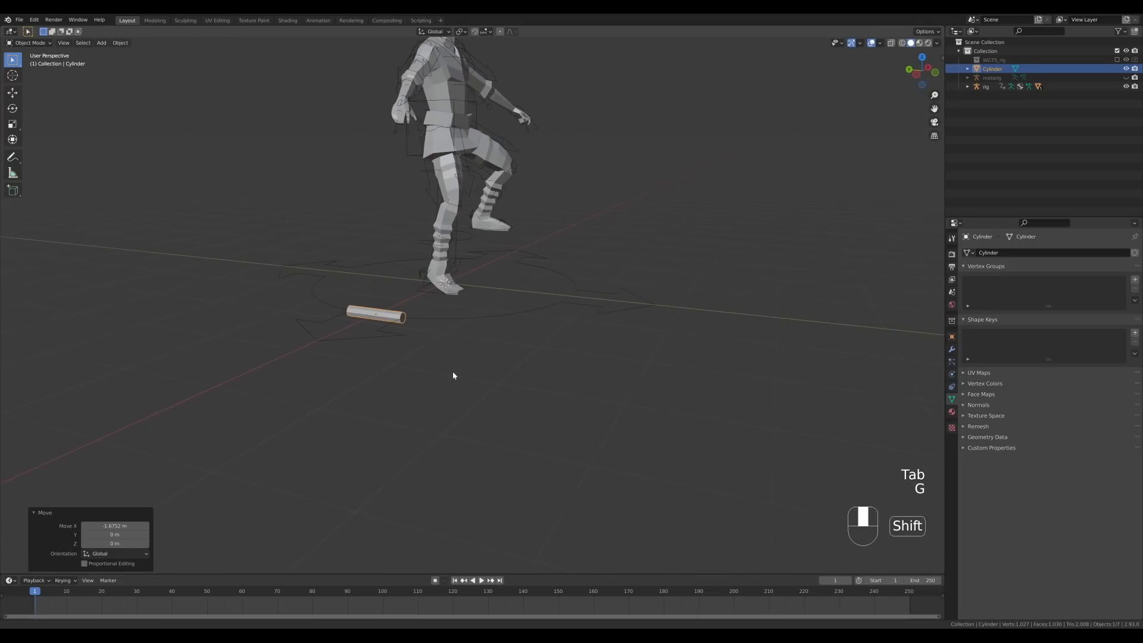
pyautogui.scroll(3, 440, 357)
# - In Edit Mode, add two evenly spaced loop cuts around the handle
pyautogui.press('Tab')
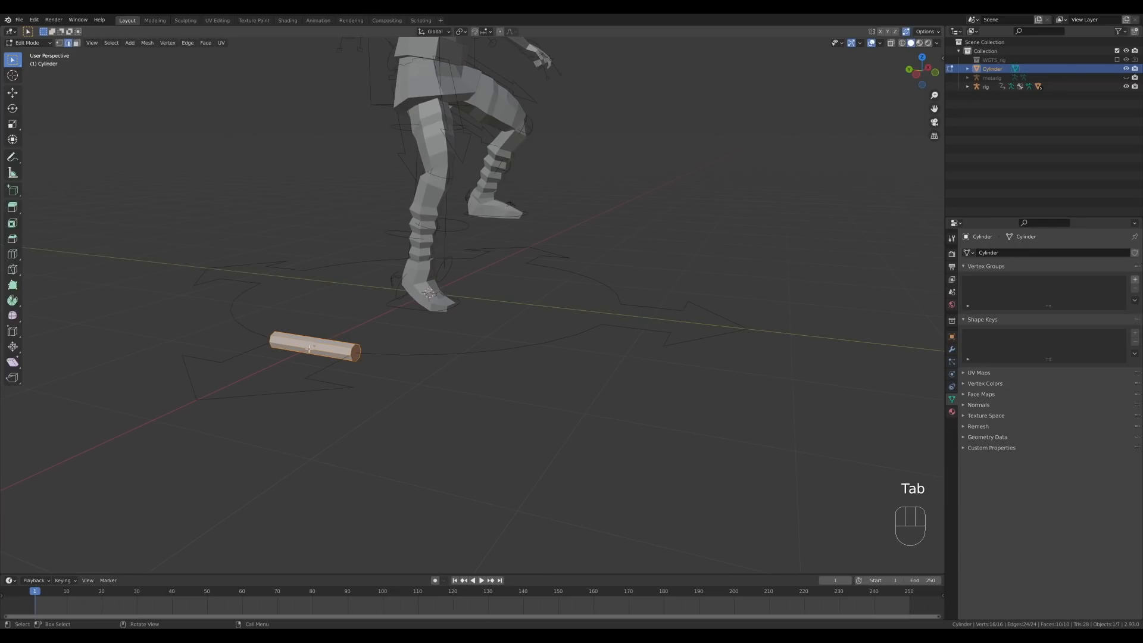
pyautogui.hotkey('ctrl', 'r')
pyautogui.click(308, 351)
pyautogui.click(308, 349)
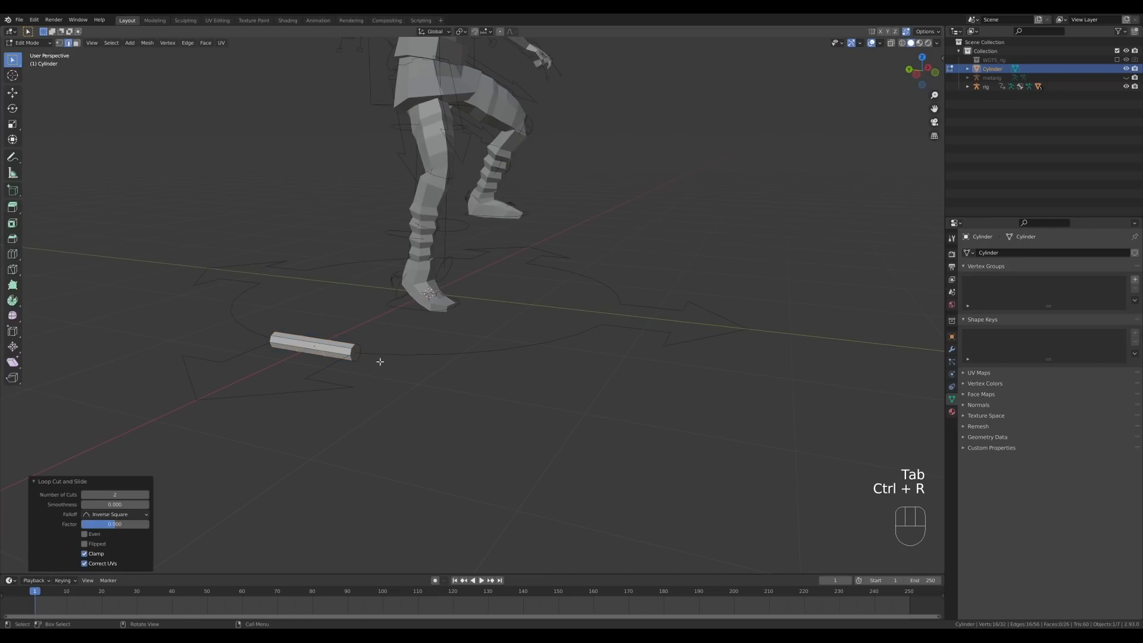
# - Select the handle's middle ring of faces and extrude it inward along the normals to form a recessed grip
pyautogui.press('3')
pyautogui.keyDown('alt'); pyautogui.click(381, 361); pyautogui.keyUp('alt')
pyautogui.press('s')
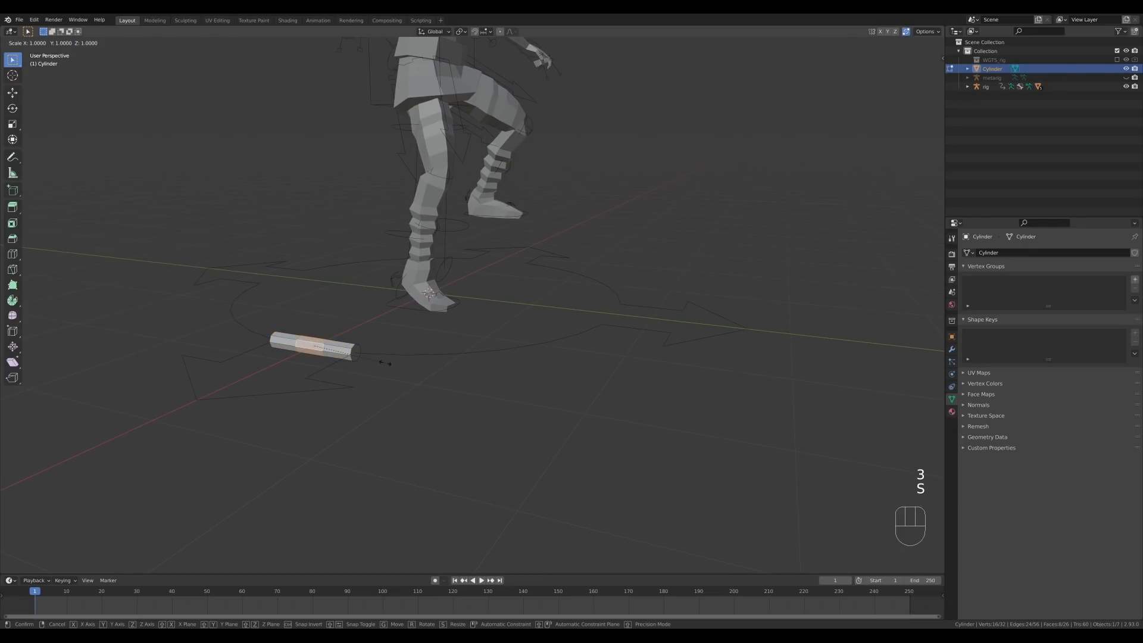
pyautogui.rightClick(386, 363)
pyautogui.hotkey('alt', 'e')
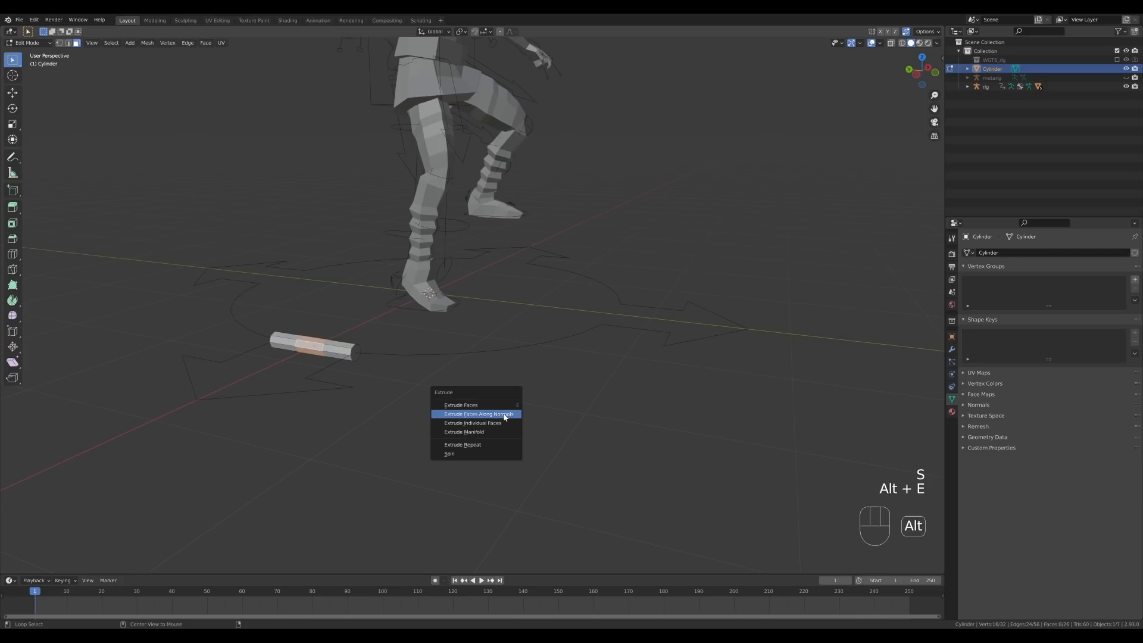
pyautogui.click(499, 414)
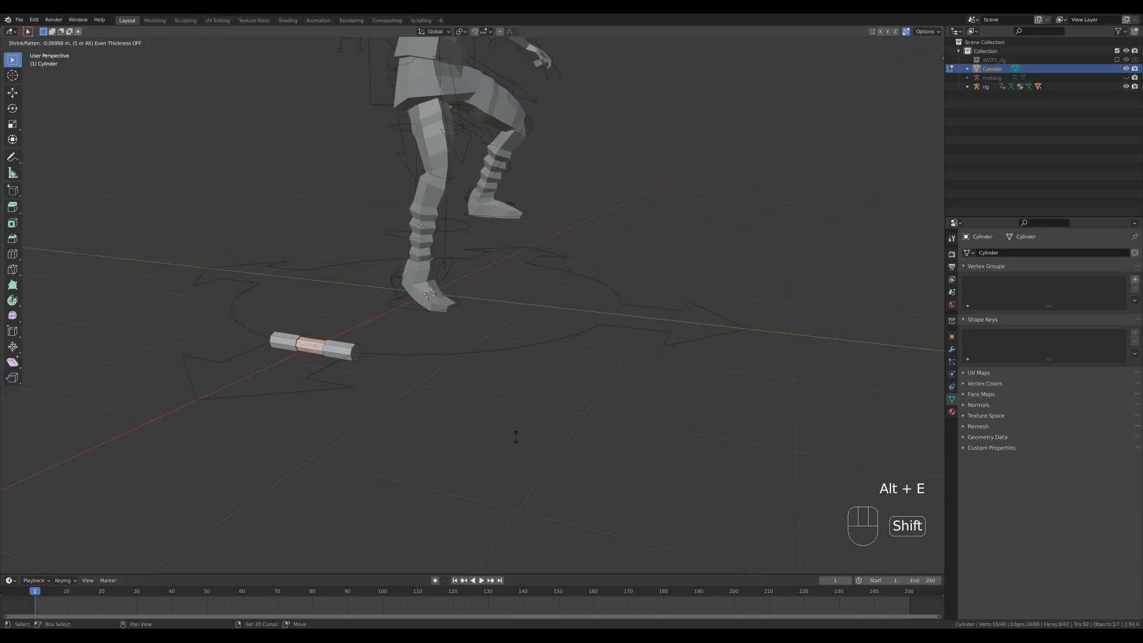
pyautogui.click(449, 414)
# - Inset the handle's front end face about 0.029 m and extrude it outward about 0.069 m
pyautogui.press('3')
pyautogui.click(357, 351)
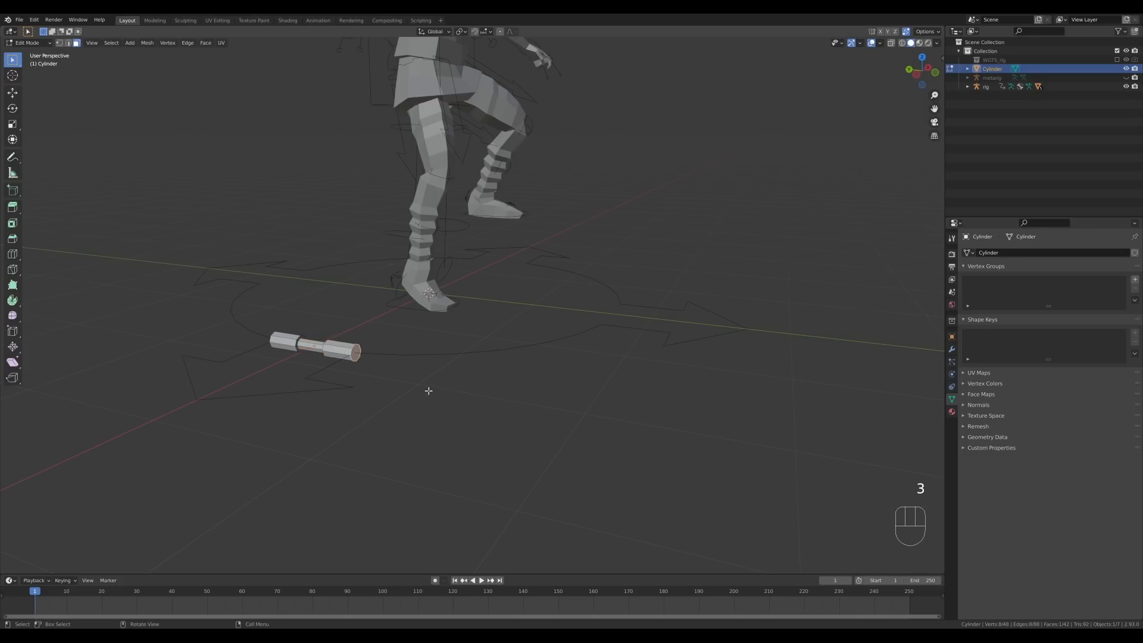
pyautogui.press('i')
pyautogui.click(414, 379)
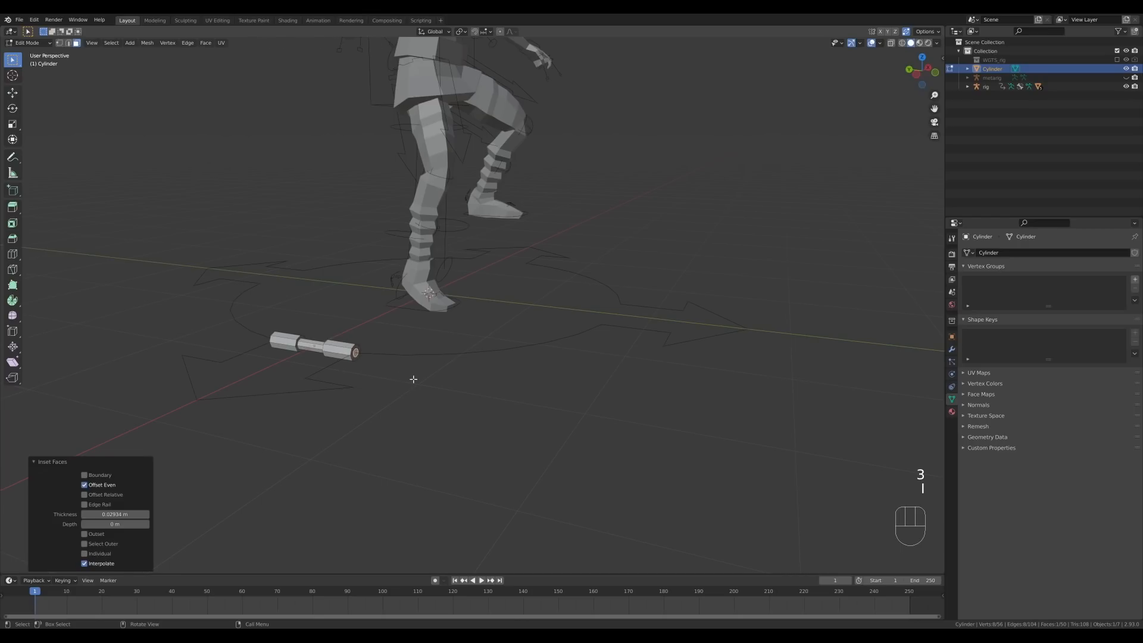
pyautogui.press('e')
pyautogui.click(424, 385)
# - Scale the extruded end face by about 2.414 to flare it into a guard, and inset it about 0.037 m
pyautogui.press('s')
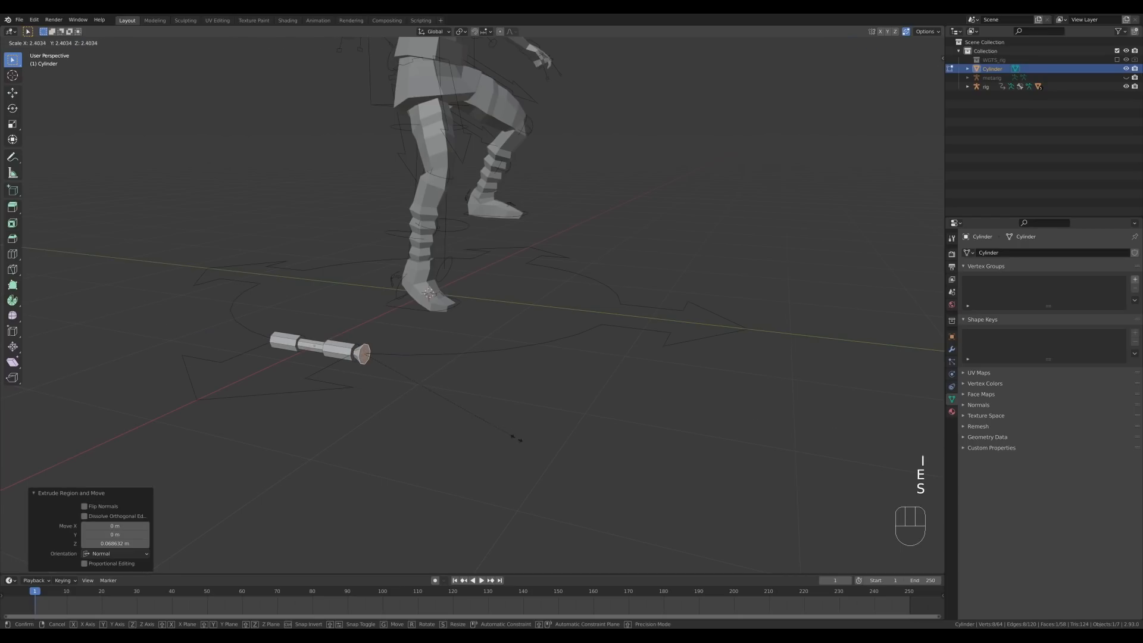
pyautogui.click(510, 430)
pyautogui.press('i')
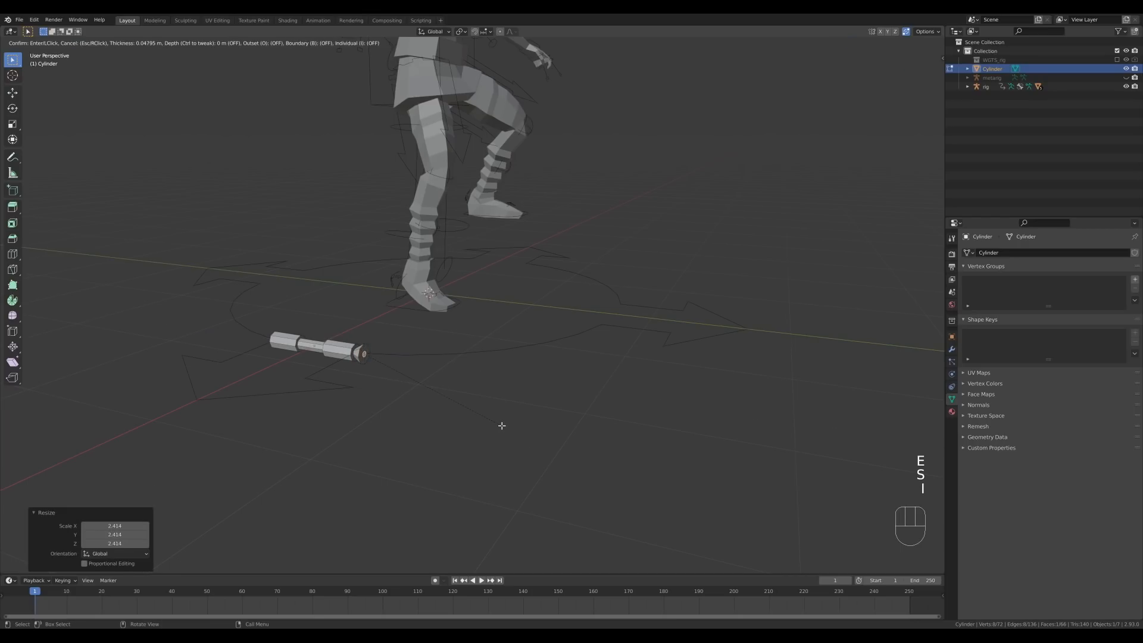
pyautogui.click(503, 425)
# - Extrude the inset end face into a long, thin blade and return to Object Mode
pyautogui.scroll(-3, 430, 389)
pyautogui.moveTo(430, 389); pyautogui.dragTo(444, 386, button='middle')
pyautogui.press('e')
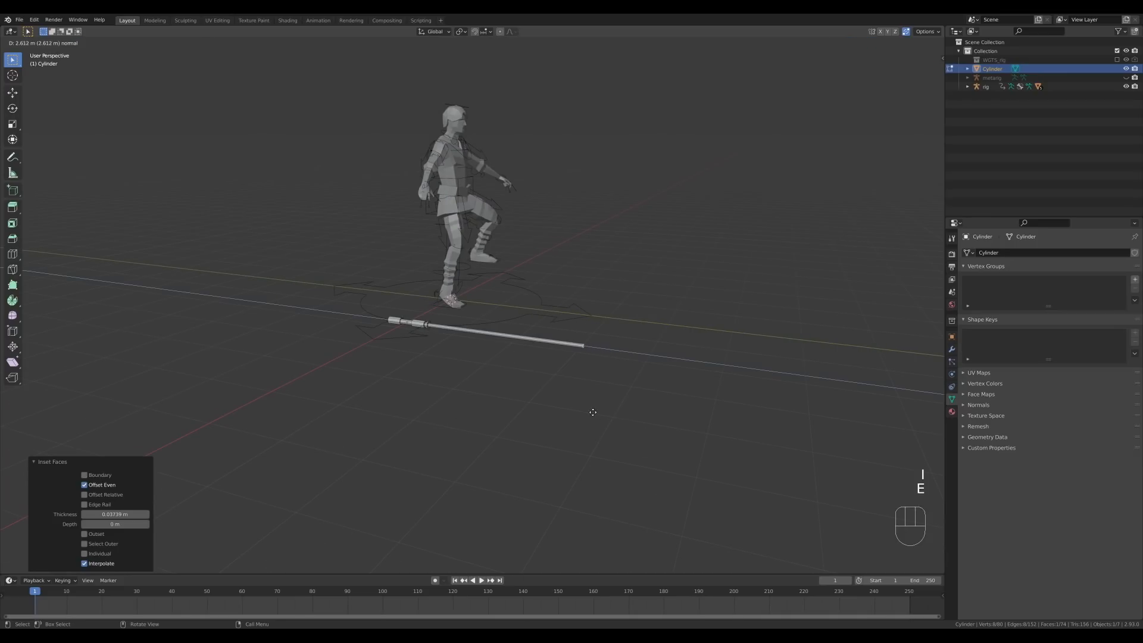
pyautogui.click(574, 402)
pyautogui.press('Tab')
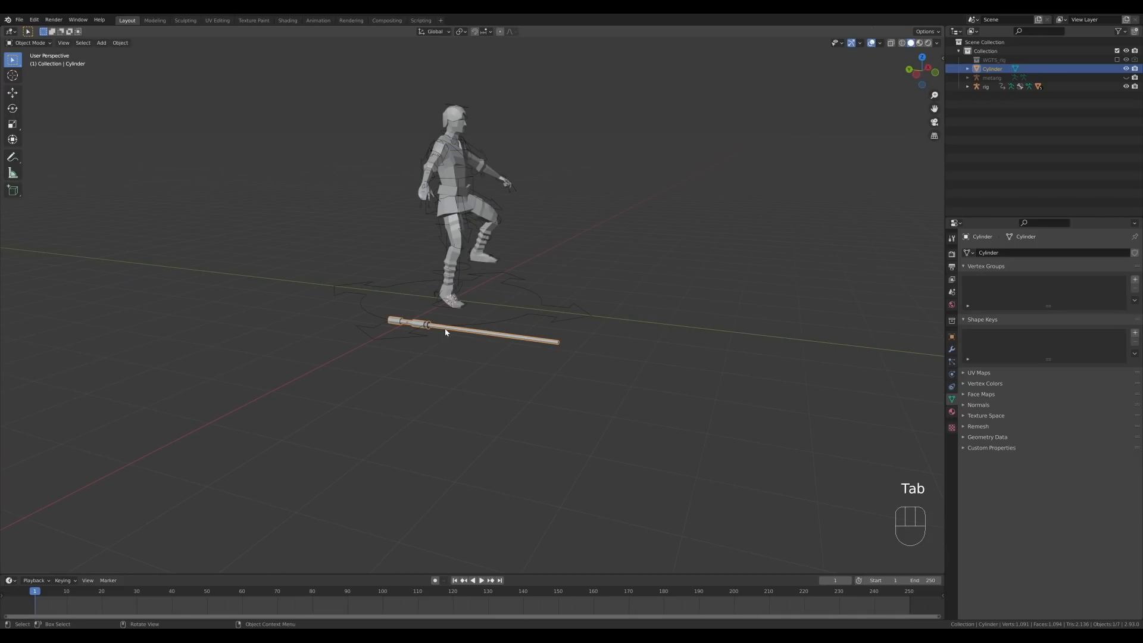
# - Move the sword up to the character's right hand, about 0.391 m along X and 2.074 m along Z
pyautogui.press('KP_1')
pyautogui.press('g')
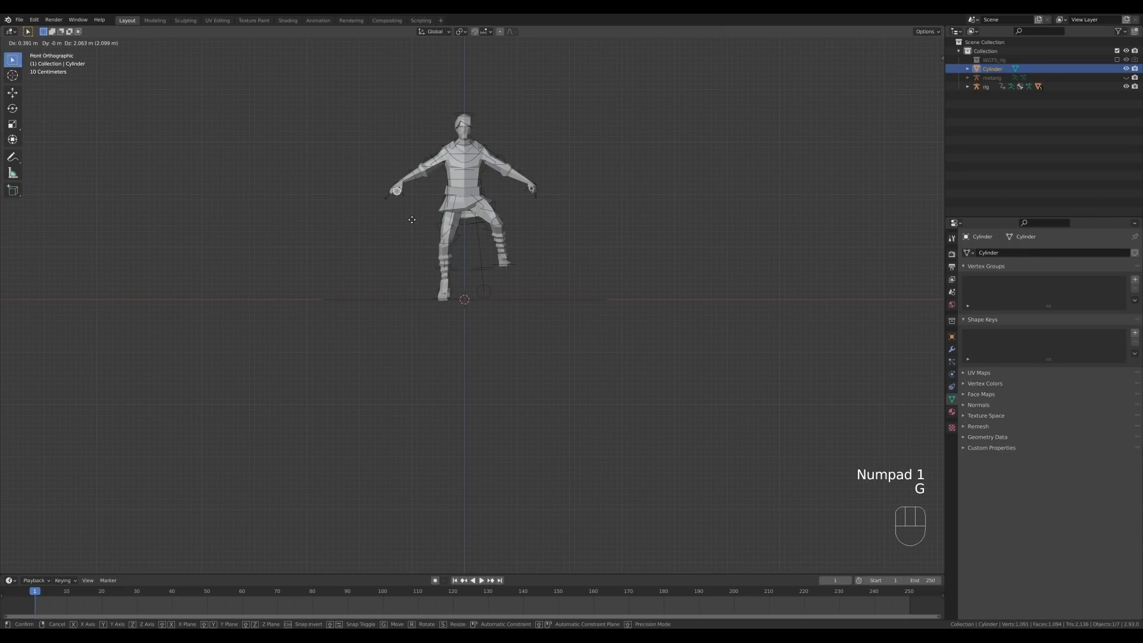
pyautogui.click(412, 219)
pyautogui.press('KP_1')
# - Scale the sword uniformly to about 0.764 to fit the character
pyautogui.press('KP_3')
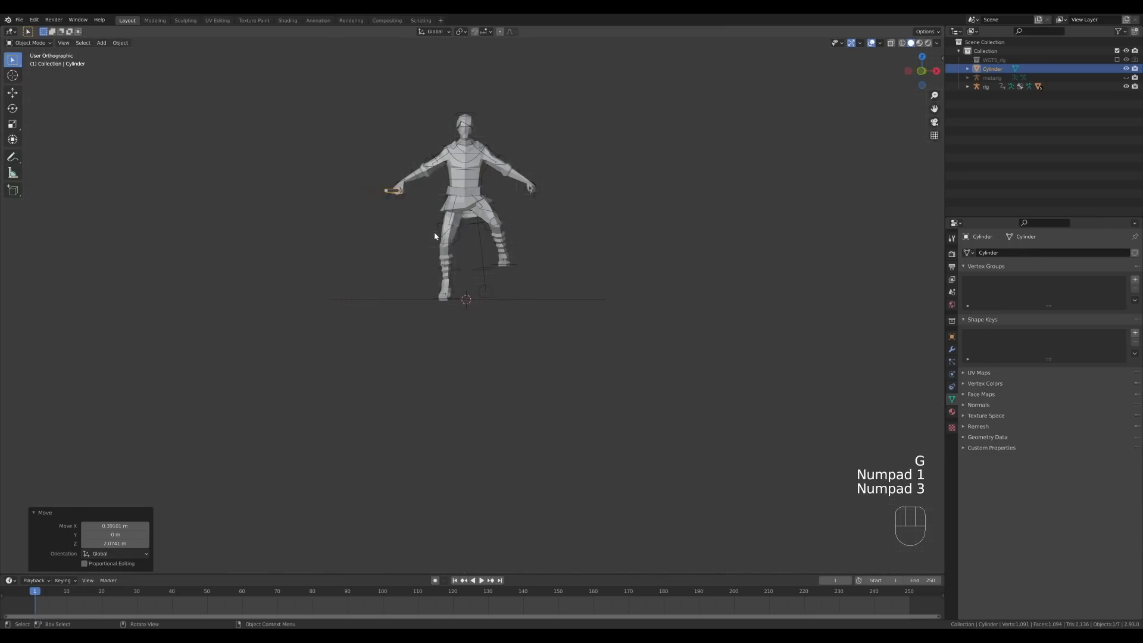
pyautogui.press('s')
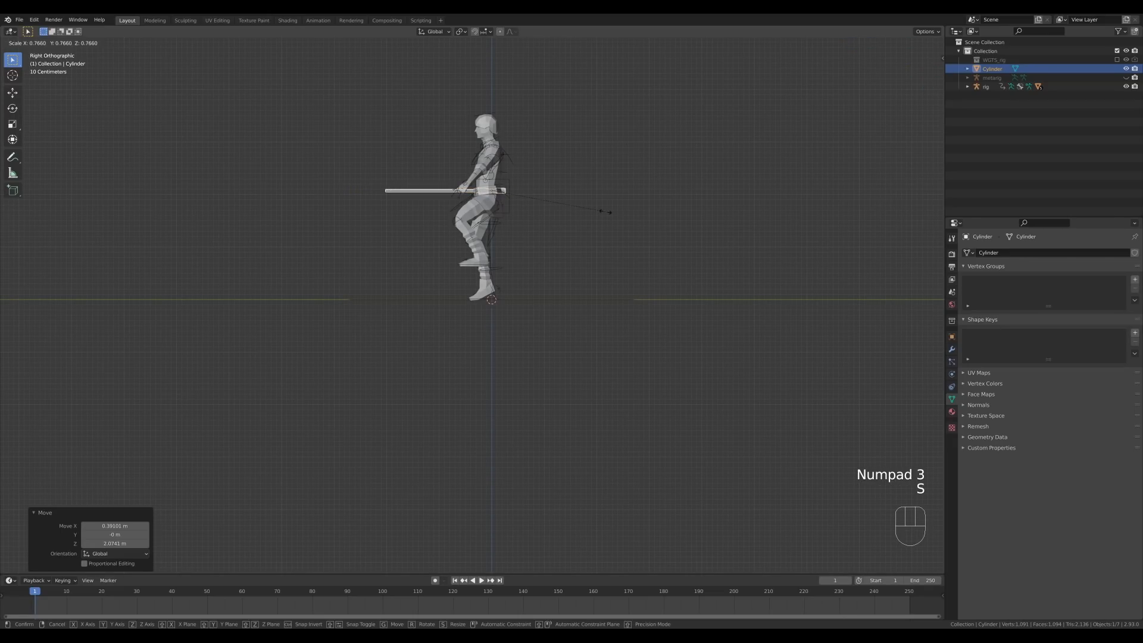
pyautogui.click(596, 214)
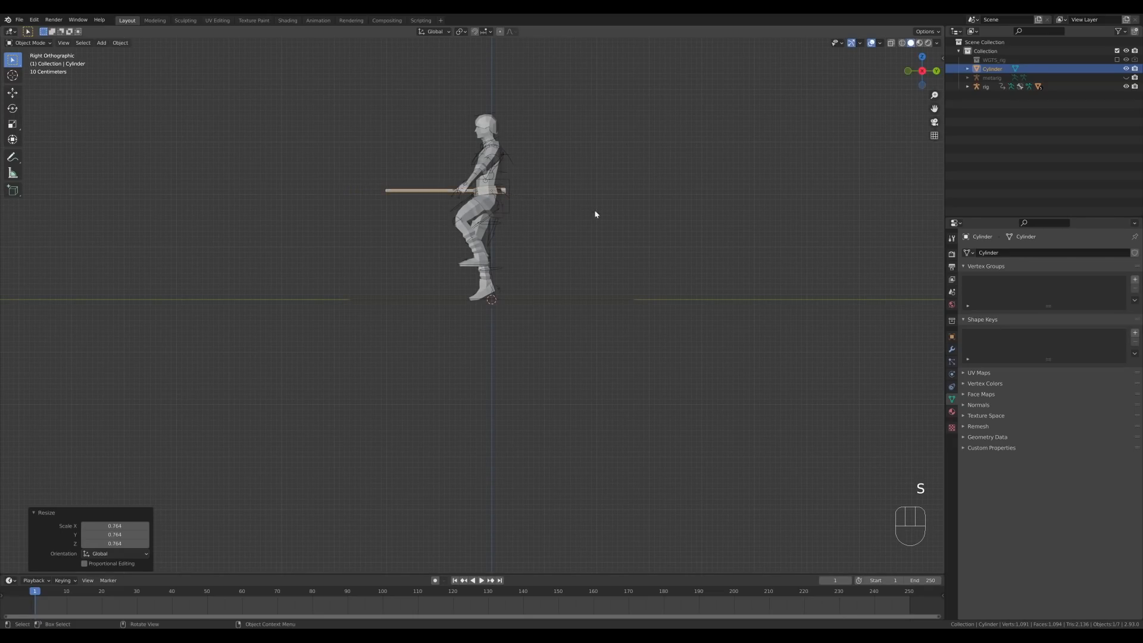
pyautogui.moveTo(594, 215)
pyautogui.mouseDown(button='middle')
pyautogui.moveTo(548, 212)
pyautogui.moveTo(588, 228)
pyautogui.mouseUp(button='middle')
pyautogui.scroll(4, 588, 228)
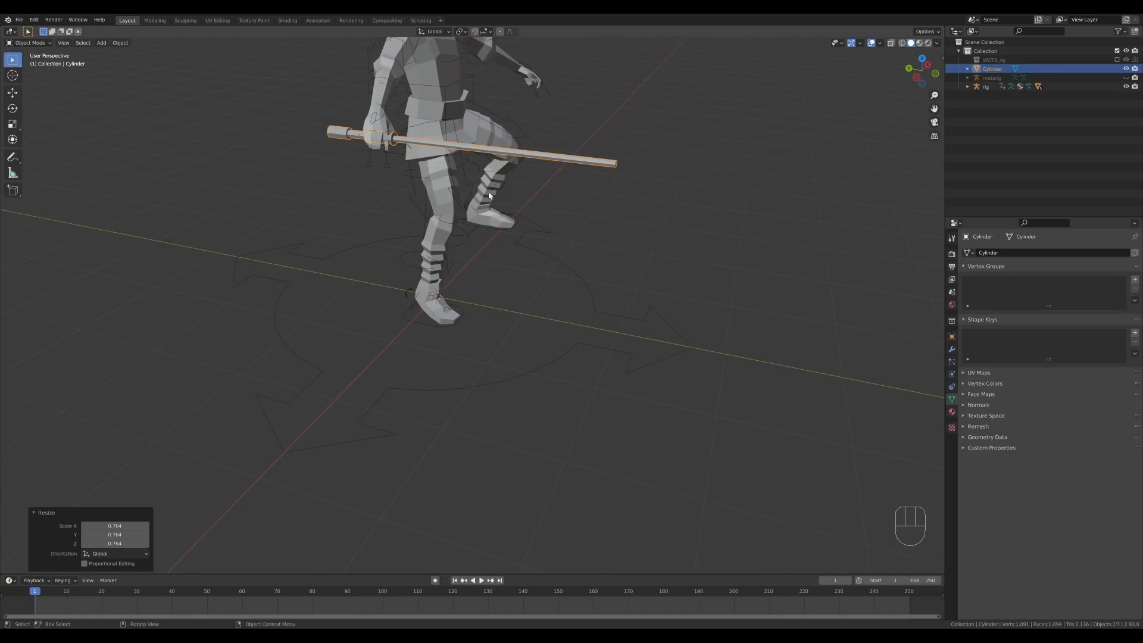
# - Save the file and apply the sword's transforms
pyautogui.keyDown('shift'); pyautogui.moveTo(478, 93); pyautogui.dragTo(464, 335, button='middle'); pyautogui.keyUp('shift')
pyautogui.hotkey('ctrl', 's')
pyautogui.hotkey('ctrl', 'a')
pyautogui.click(500, 303)
# - Fit the sword's handle into the right hand by nudging it along Y, along Z, and again along Y by about -0.021 m
pyautogui.press('g')
pyautogui.press('y')
pyautogui.click(510, 361)
pyautogui.press('g')
pyautogui.press('z')
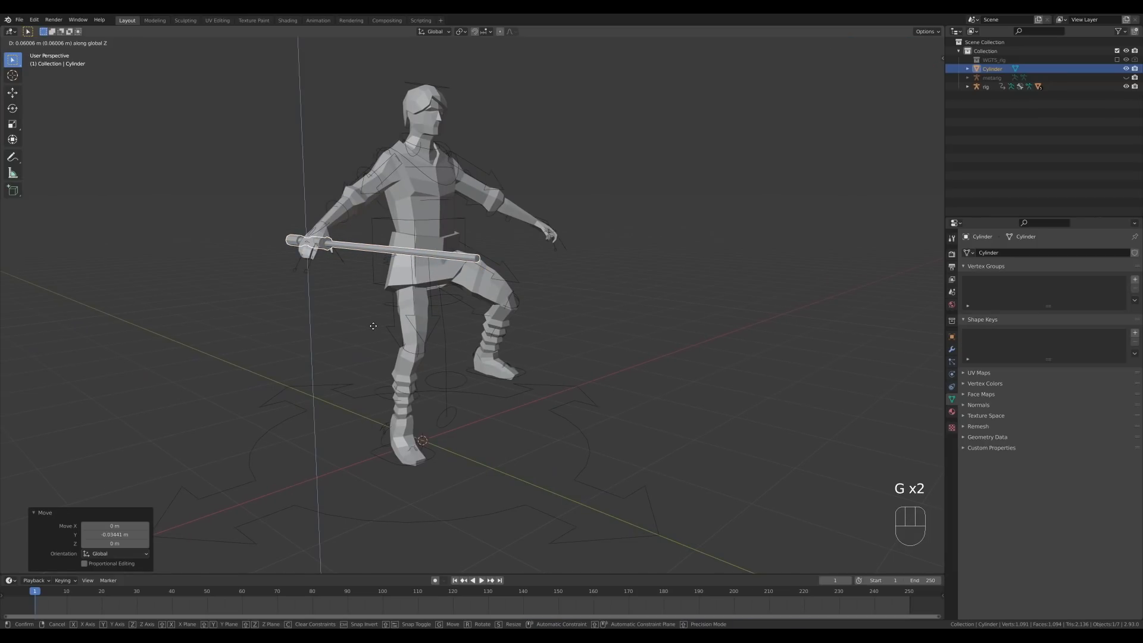
pyautogui.click(373, 330)
pyautogui.press('g')
pyautogui.press('y')
pyautogui.click(375, 329)
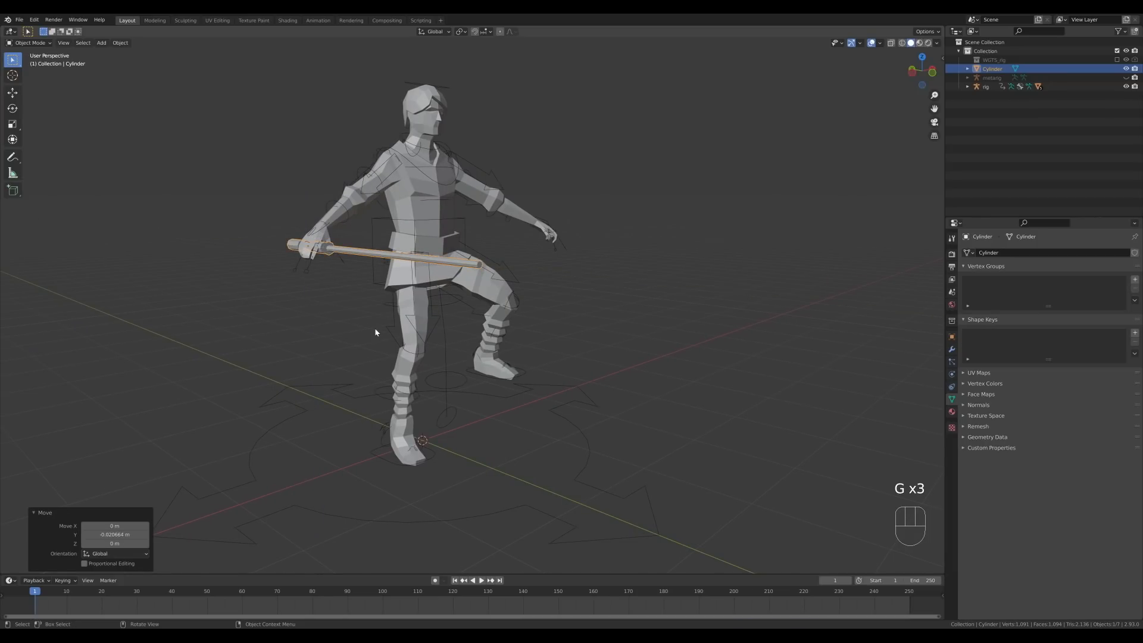
pyautogui.press('Escape')
# - Shift the sword about 0.016 m along X to center its handle in the palm
pyautogui.moveTo(375, 329); pyautogui.dragTo(345, 283, button='middle')
pyautogui.keyDown('shift'); pyautogui.moveTo(345, 282); pyautogui.dragTo(412, 293, button='middle'); pyautogui.keyUp('shift')
pyautogui.scroll(2, 412, 295)
pyautogui.press('g')
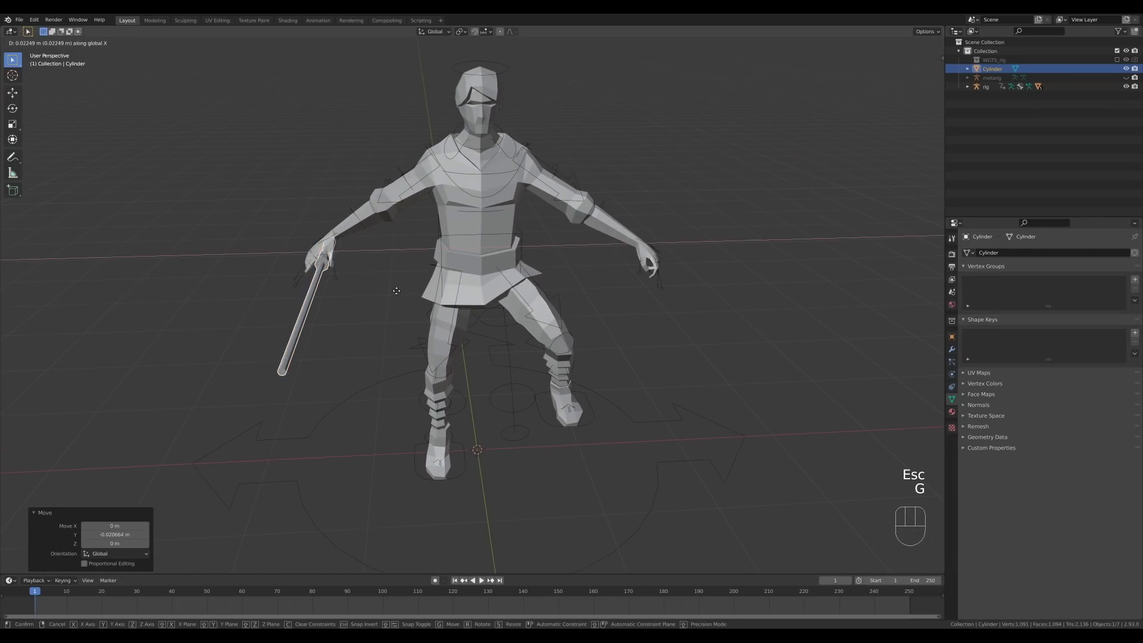
pyautogui.click(396, 289)
# - Add the rig to the sword selection as the active object and enter Pose Mode
pyautogui.moveTo(396, 293); pyautogui.dragTo(548, 306, button='middle')
pyautogui.scroll(-2, 548, 306)
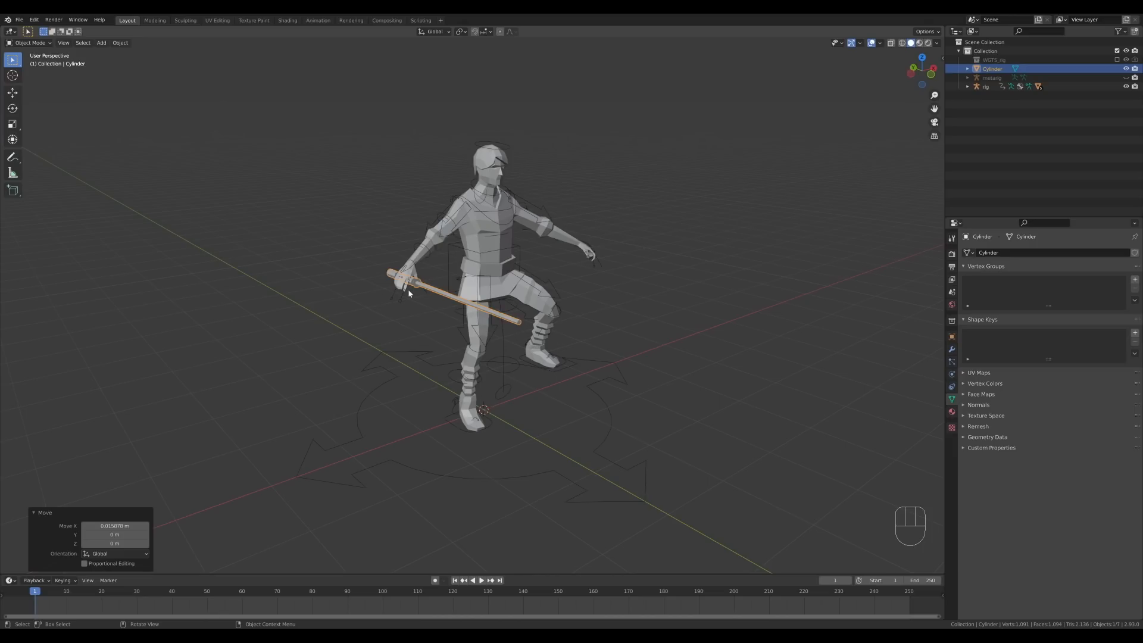
pyautogui.moveTo(671, 300); pyautogui.dragTo(705, 272, button='middle')
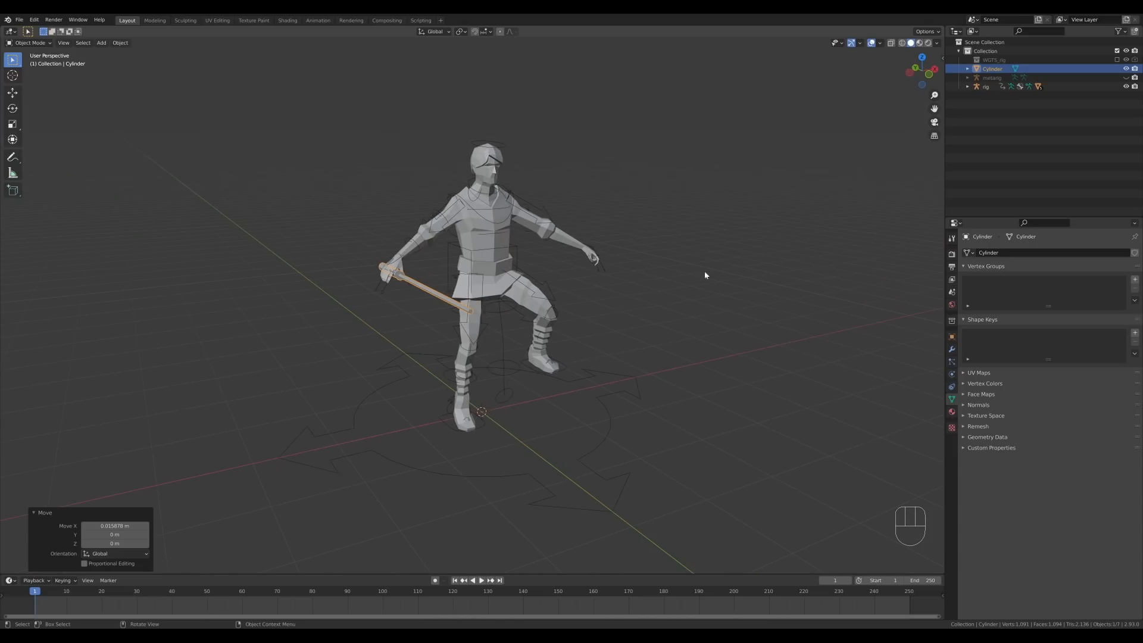
pyautogui.scroll(1, 601, 292)
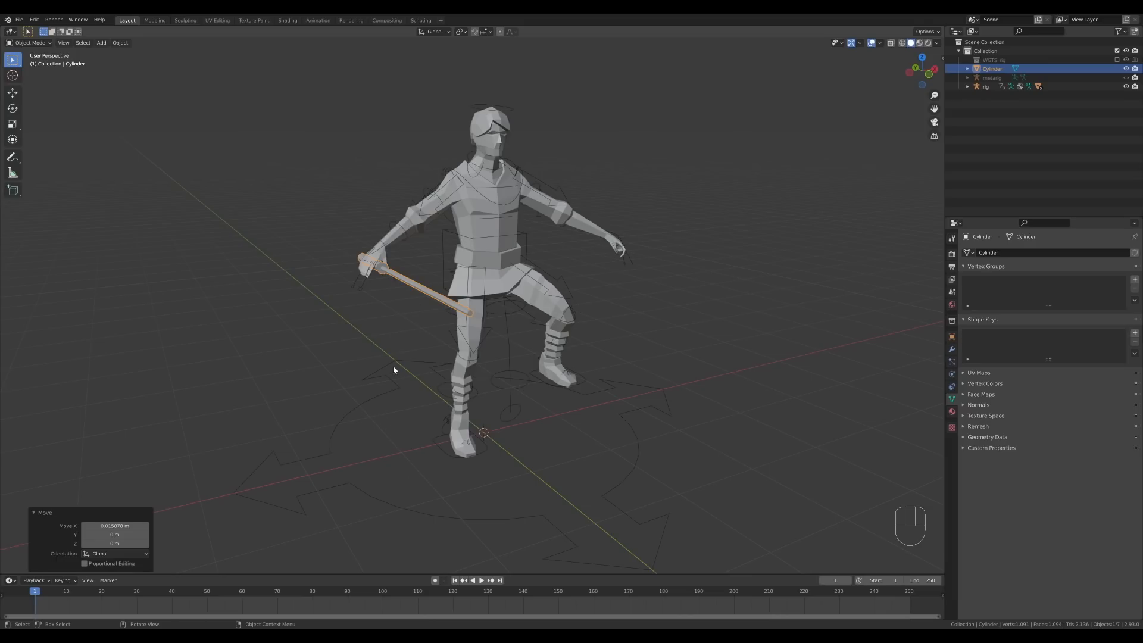
pyautogui.keyDown('shift'); pyautogui.click(390, 393); pyautogui.keyUp('shift')
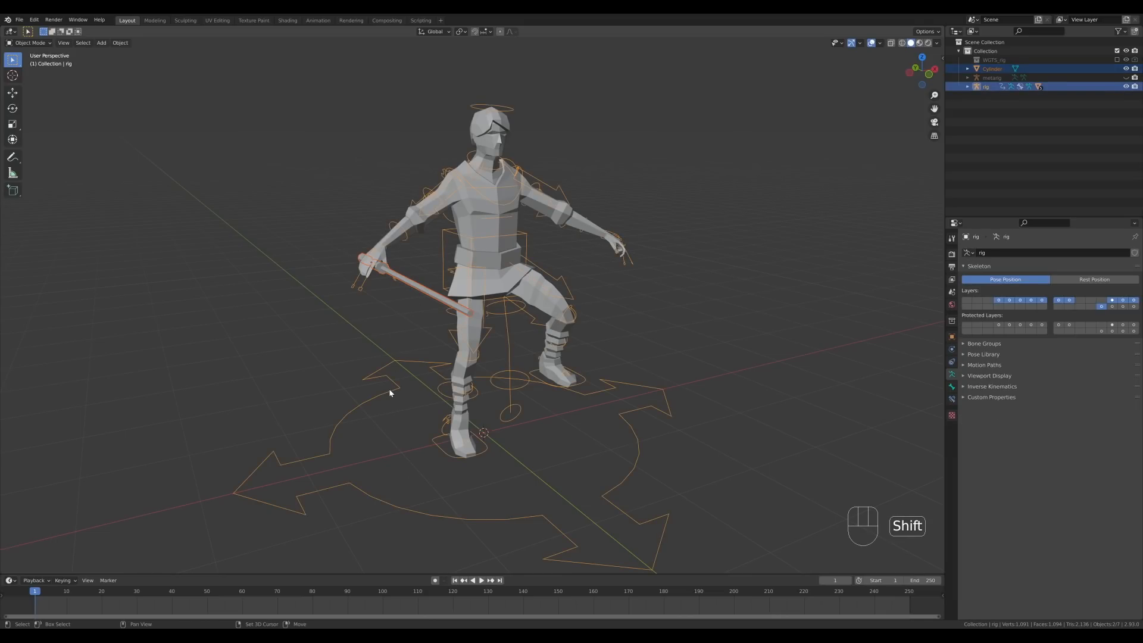
pyautogui.press('Tab')
pyautogui.press('Tab')
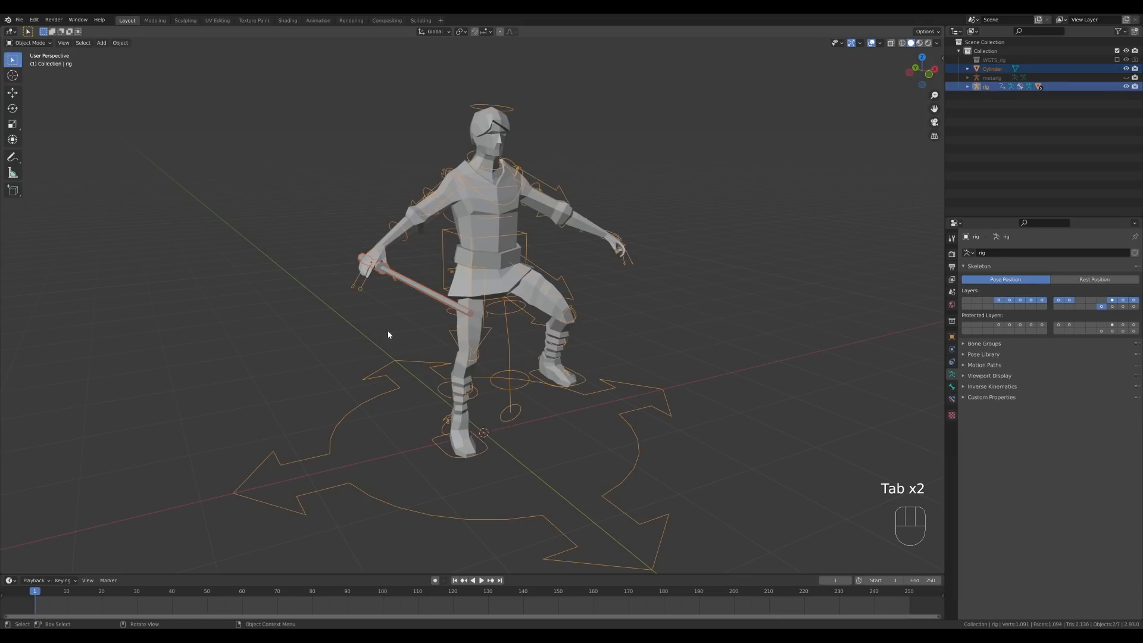
pyautogui.click(29, 43)
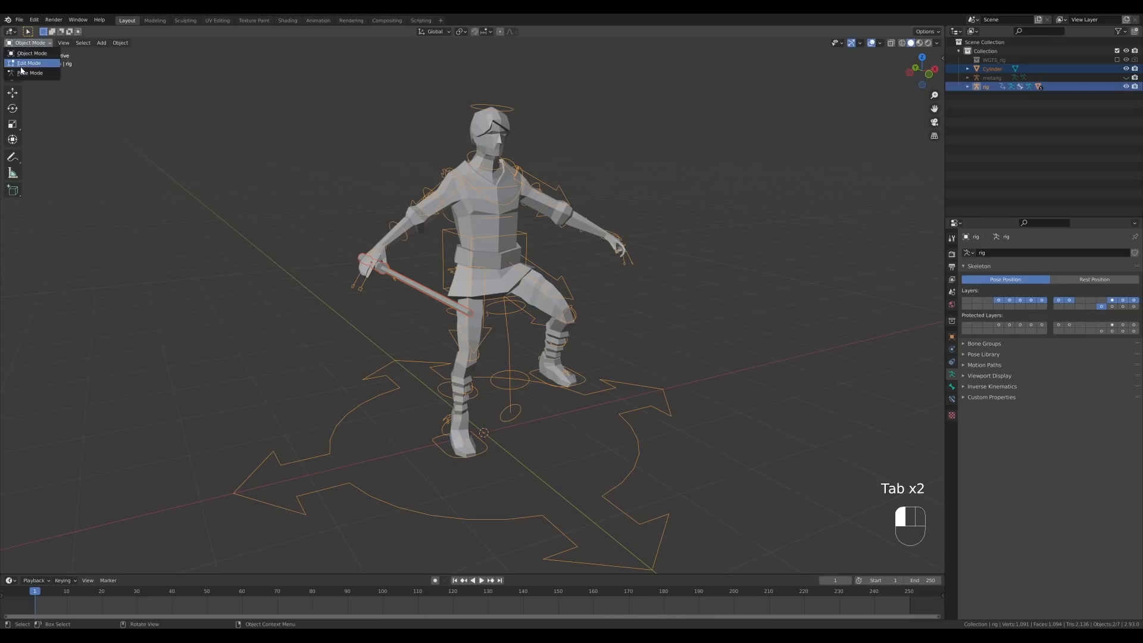
pyautogui.click(27, 72)
# - Select the right hand's IK control bone and parent the sword to it with the Bone option
pyautogui.keyDown('shift'); pyautogui.moveTo(350, 288); pyautogui.dragTo(425, 351, button='middle'); pyautogui.keyUp('shift')
pyautogui.scroll(2, 542, 367)
pyautogui.click(402, 290)
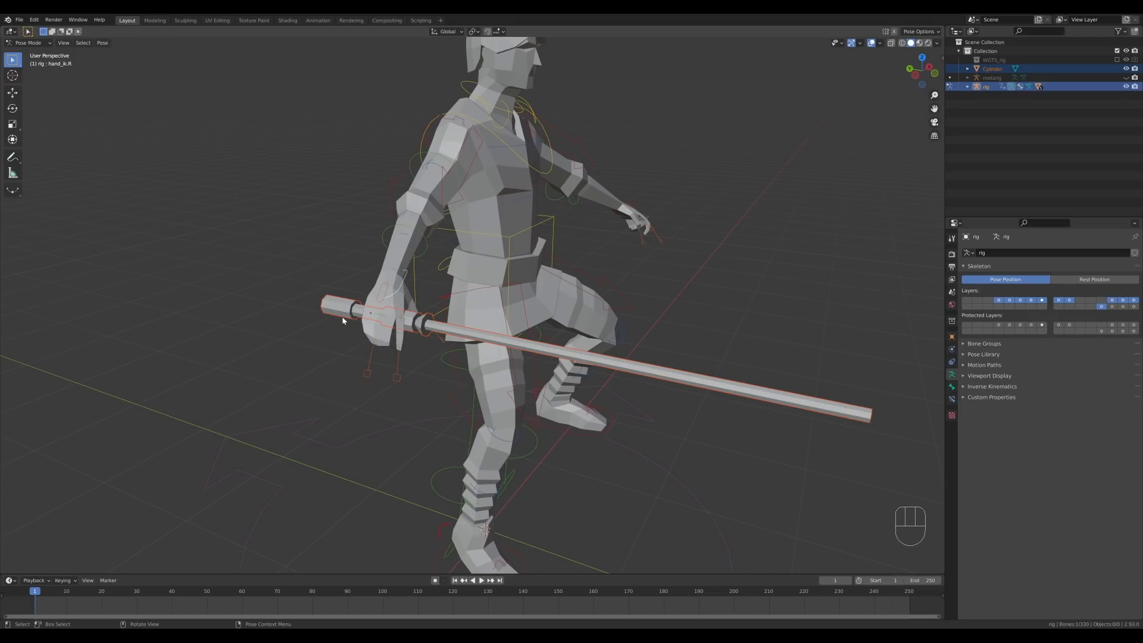
pyautogui.hotkey('ctrl', 'p')
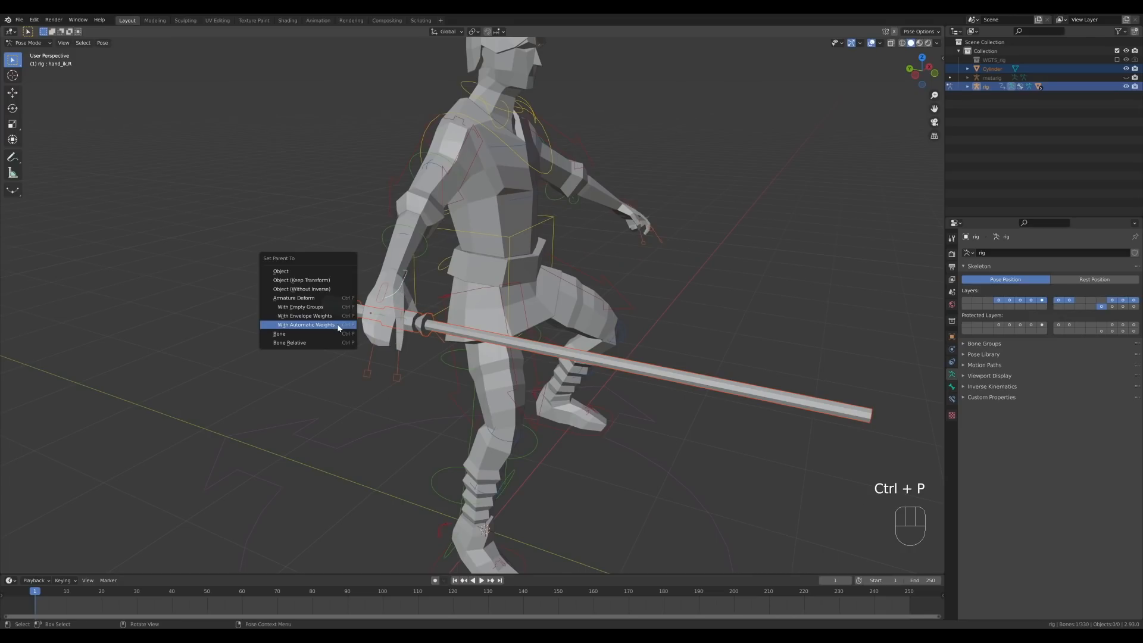
pyautogui.click(298, 337)
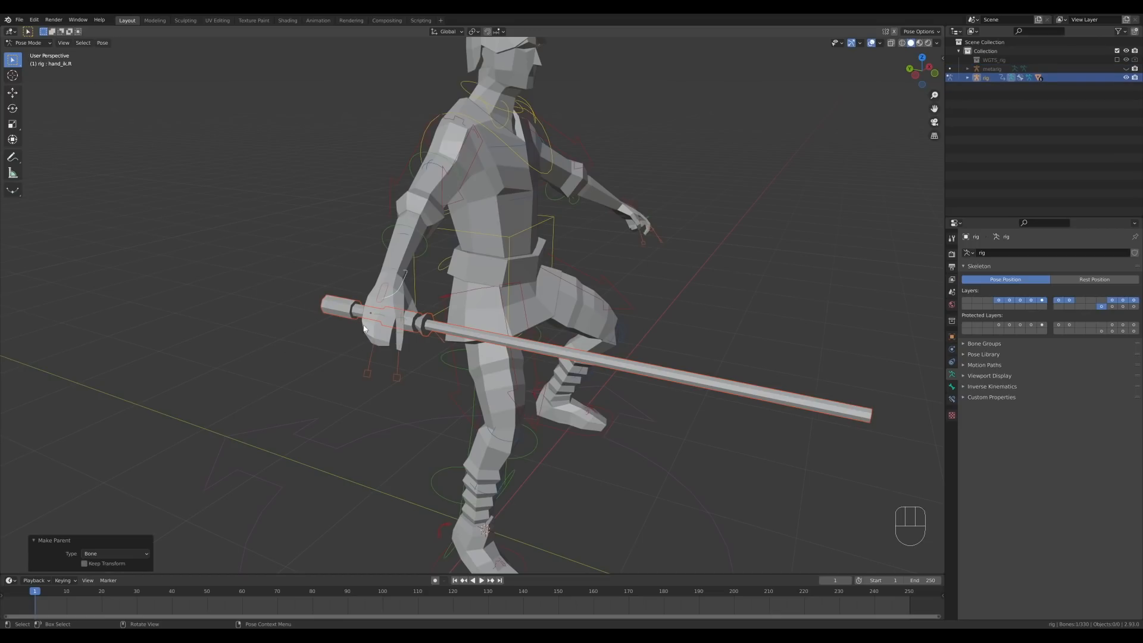
# - Try moving the right hand's IK control with the sword attached
pyautogui.scroll(-2, 365, 328)
pyautogui.click(430, 296)
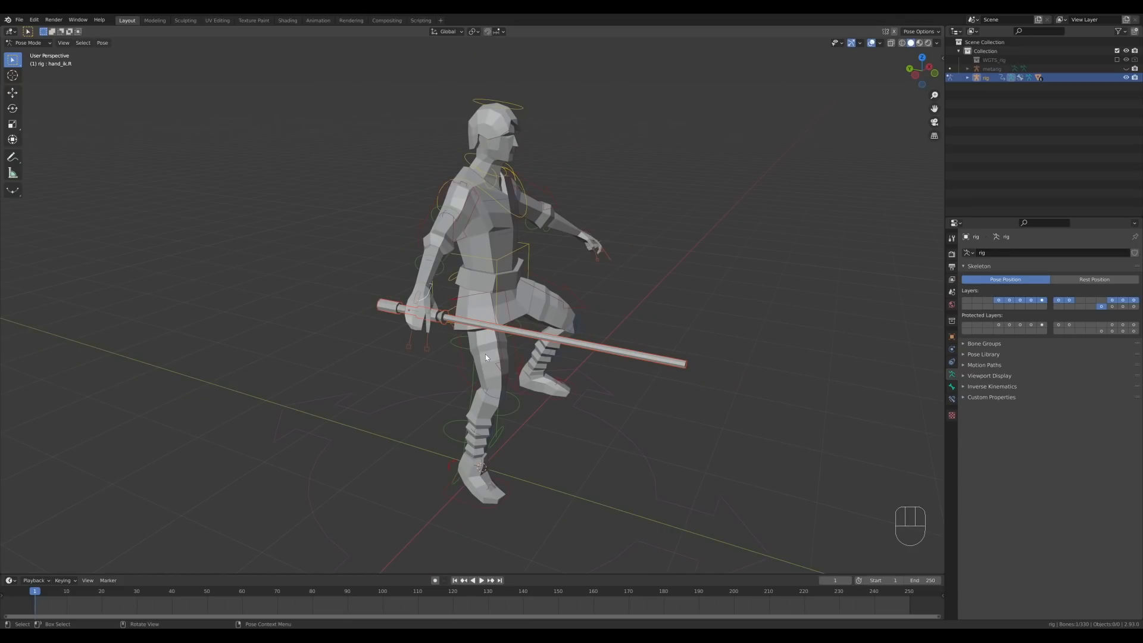
pyautogui.press('g')
pyautogui.rightClick(546, 394)
# - Rotate the right hand's IK control to raise the sword, and move it about 0.298 m along X and -0.076 m along Z
pyautogui.moveTo(545, 393); pyautogui.dragTo(609, 374, button='middle')
pyautogui.press('r')
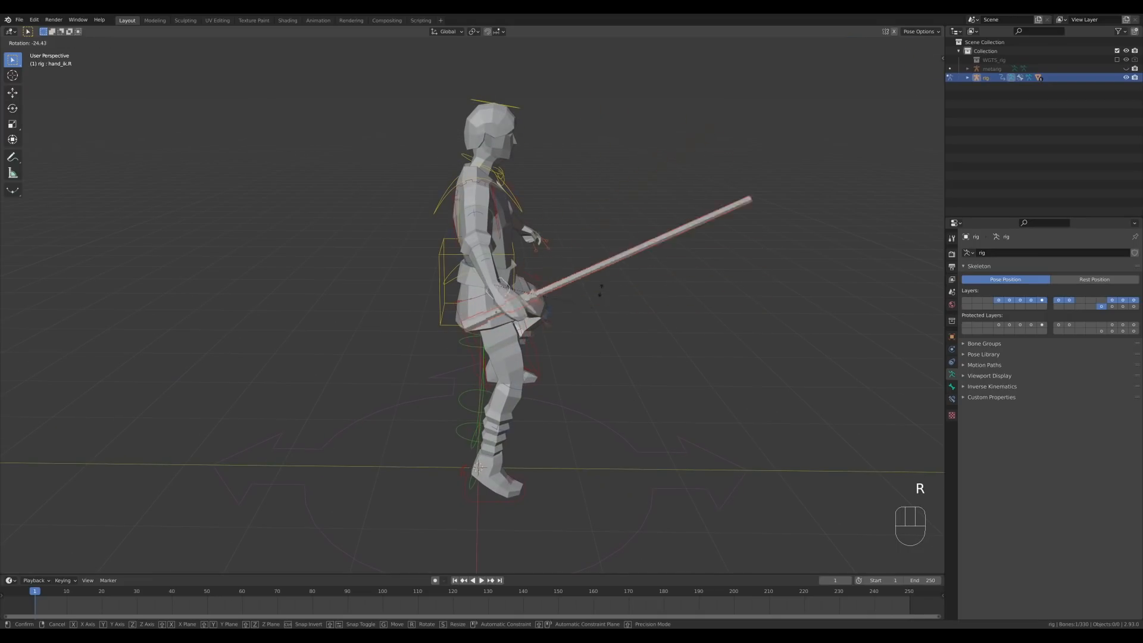
pyautogui.click(671, 300)
pyautogui.moveTo(672, 301); pyautogui.dragTo(531, 301, button='middle')
pyautogui.press('g')
pyautogui.click(618, 310)
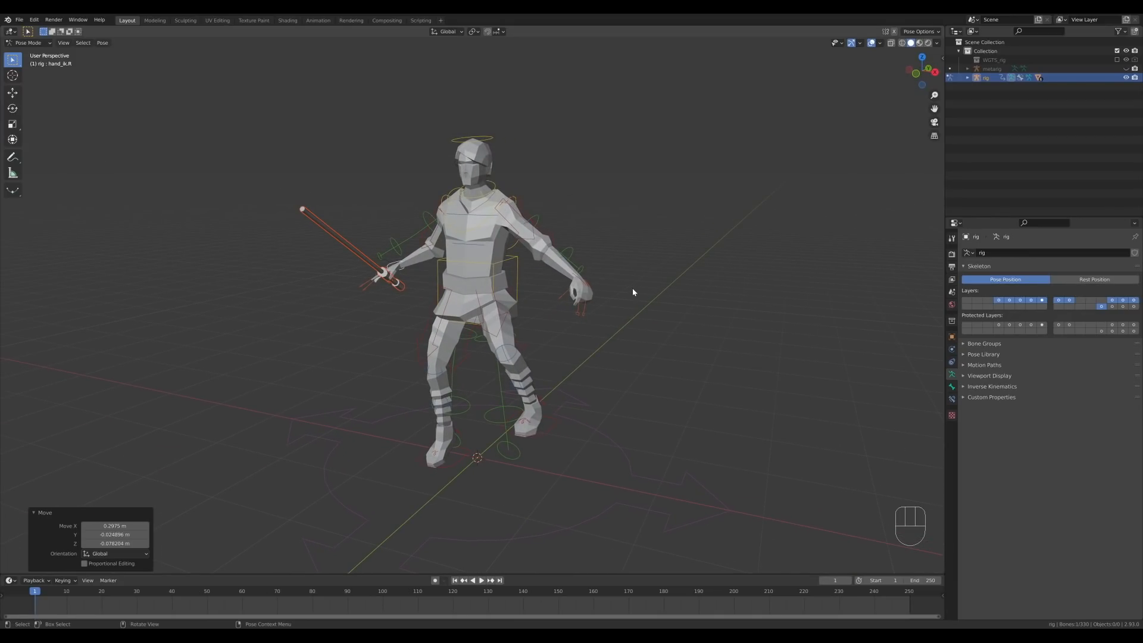
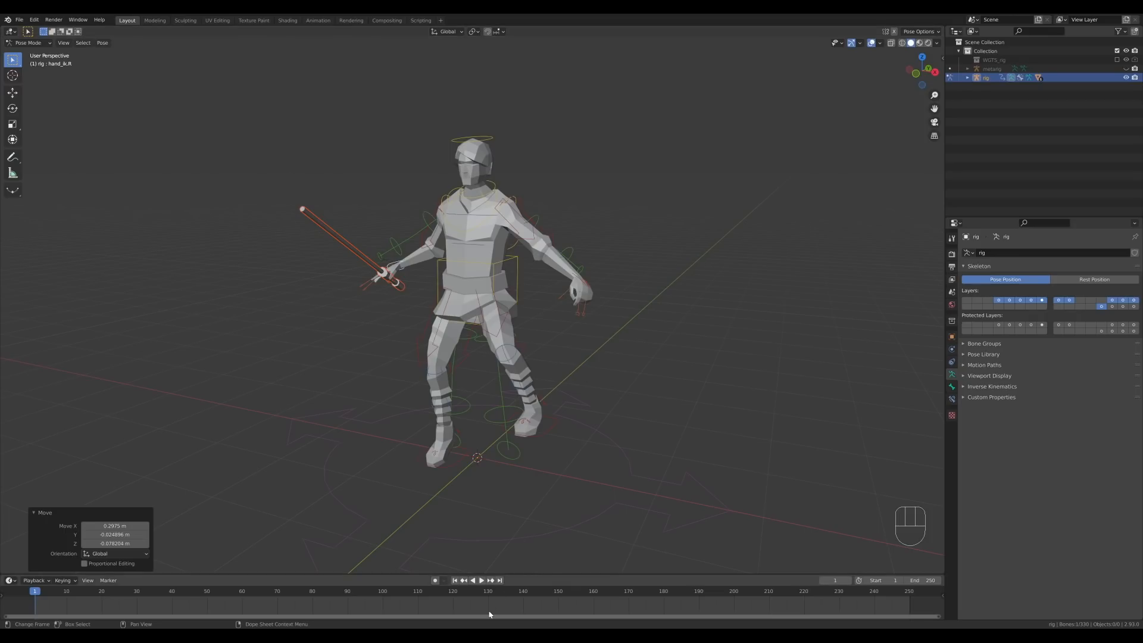
# - In Object Mode, select the character's body mesh and give it a new material named Skin
pyautogui.hotkey('ctrl', 'Tab')
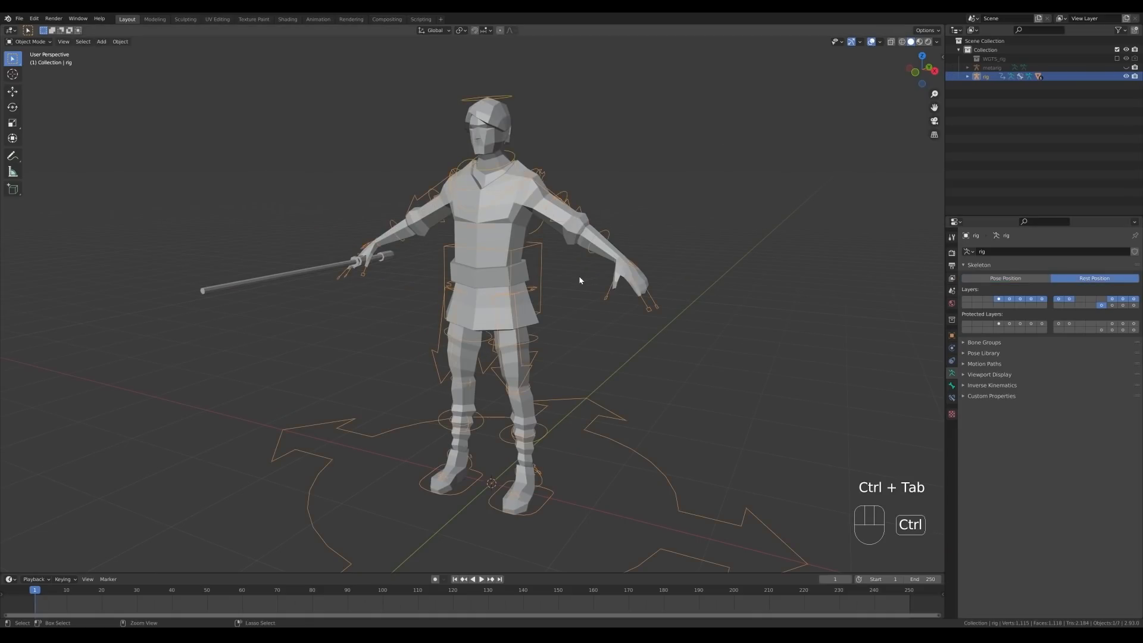
pyautogui.click(504, 194)
pyautogui.click(504, 194)
pyautogui.click(951, 410)
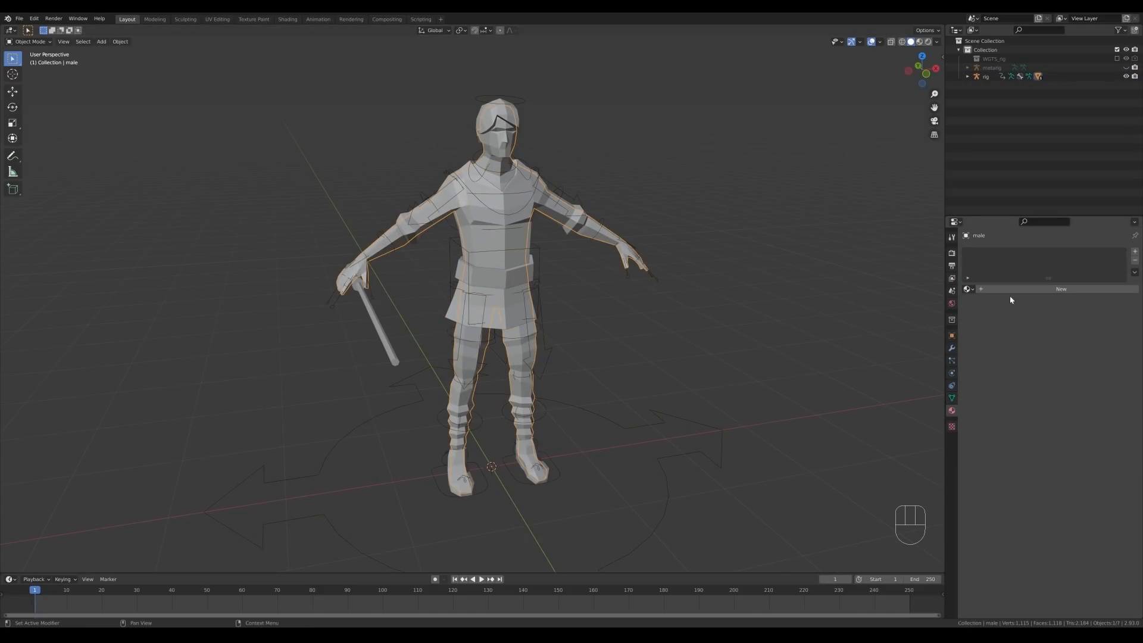
pyautogui.click(1059, 289)
pyautogui.doubleClick(988, 254)
pyautogui.write('Skin')
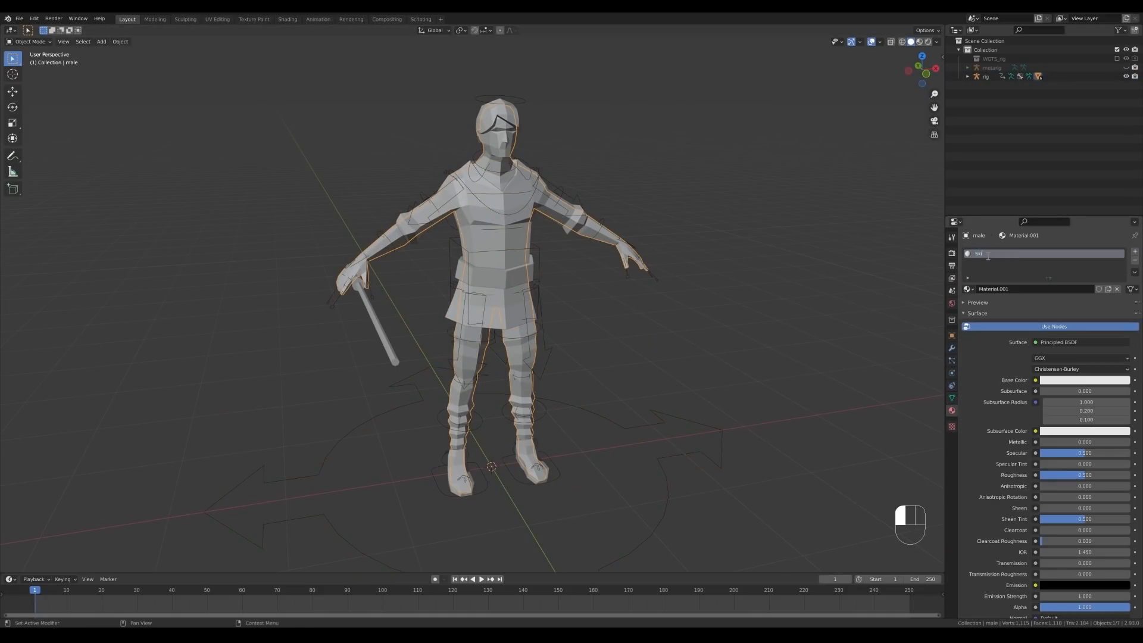
pyautogui.press('Return')
# - Set the Skin material's base color to a light peach and preview the material colors in the viewport
pyautogui.click(1085, 380)
pyautogui.moveTo(1083, 284); pyautogui.dragTo(1080, 292)
pyautogui.press('z')
pyautogui.keyDown('shift'); pyautogui.moveTo(620, 184); pyautogui.dragTo(622, 204, button='middle'); pyautogui.keyUp('shift')
pyautogui.click(1084, 380)
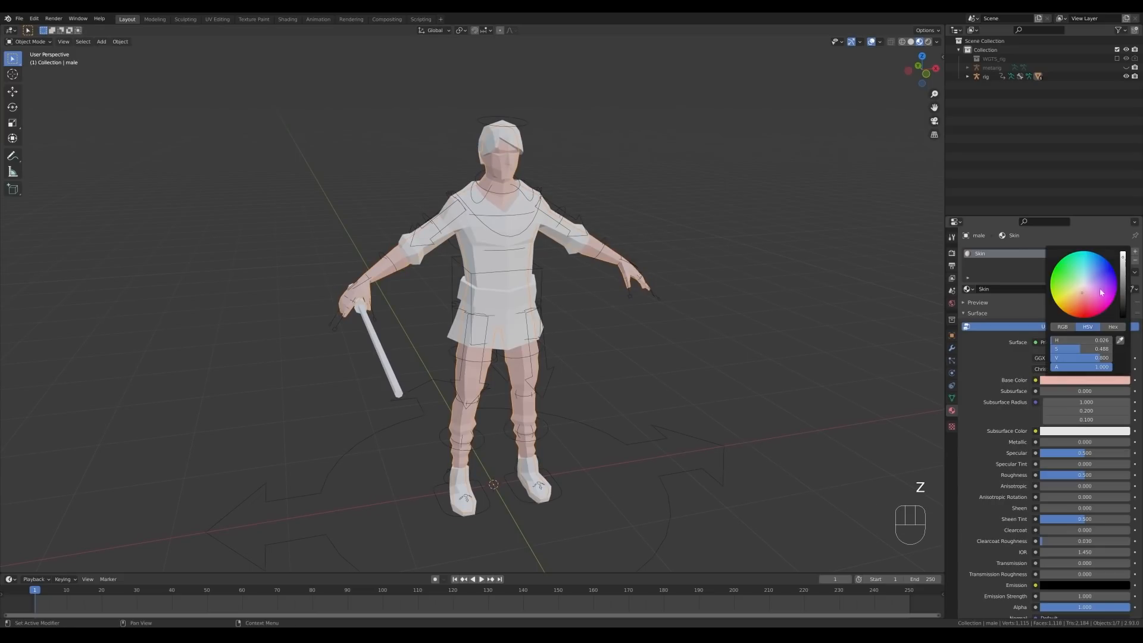
pyautogui.moveTo(1080, 293); pyautogui.dragTo(1077, 292)
# - In Edit Mode, select all the leg faces of the body mesh from the front view
pyautogui.press('Tab')
pyautogui.press('2')
pyautogui.press('3')
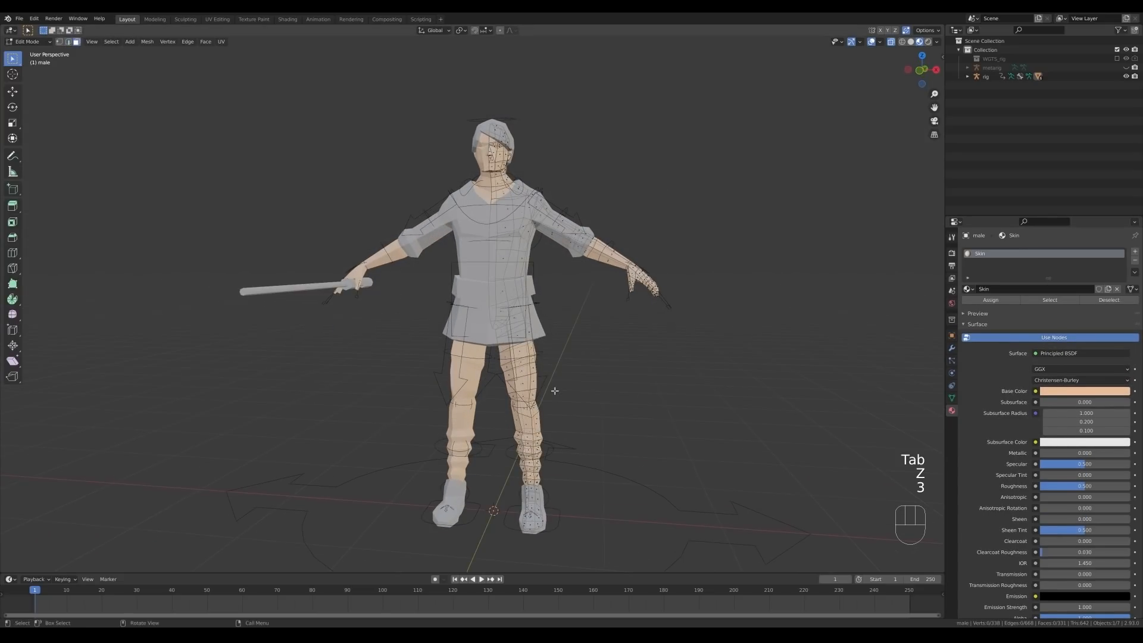
pyautogui.press('KP_1')
pyautogui.moveTo(426, 333); pyautogui.dragTo(655, 587)
pyautogui.press('3')
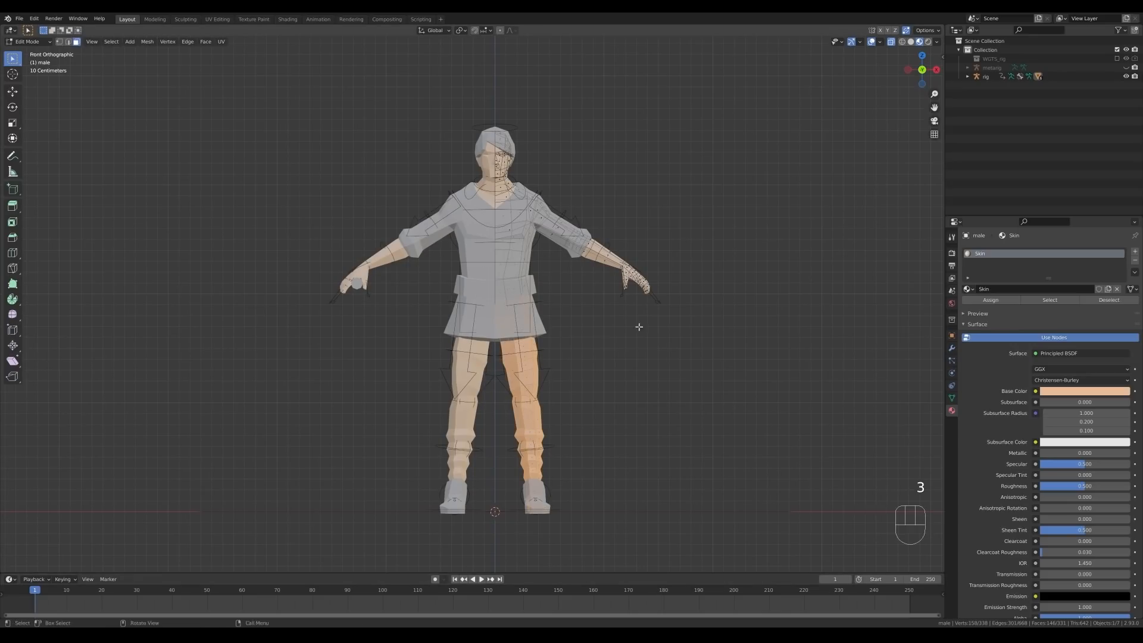
pyautogui.moveTo(637, 326); pyautogui.dragTo(648, 369, button='middle')
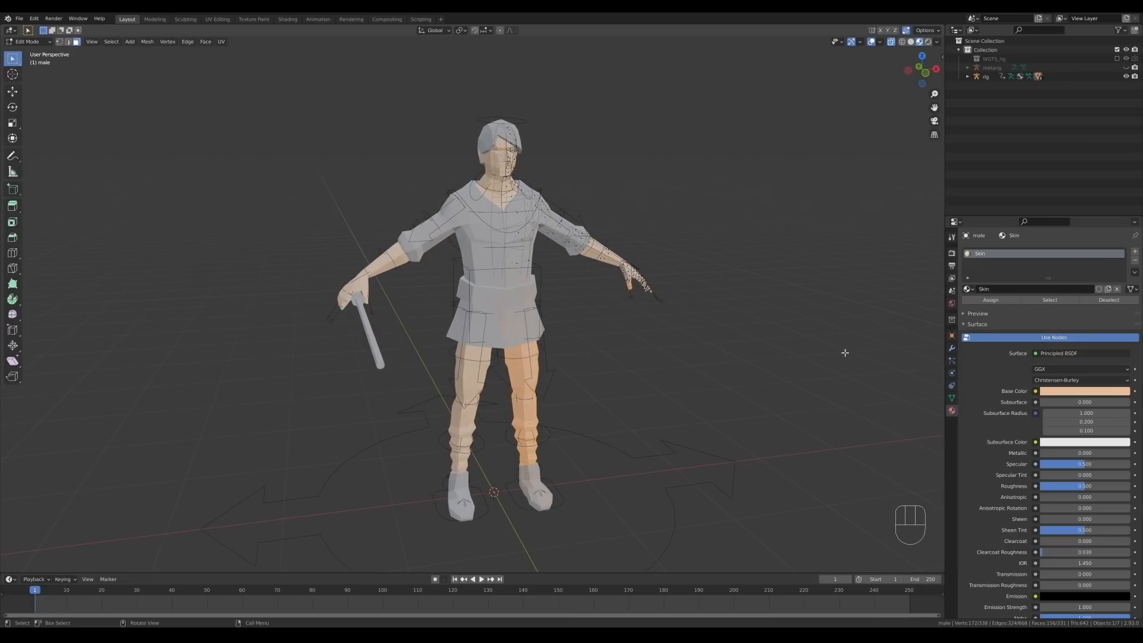
# - Add a second material slot to the body with a new material named Cloth
pyautogui.click(1134, 251)
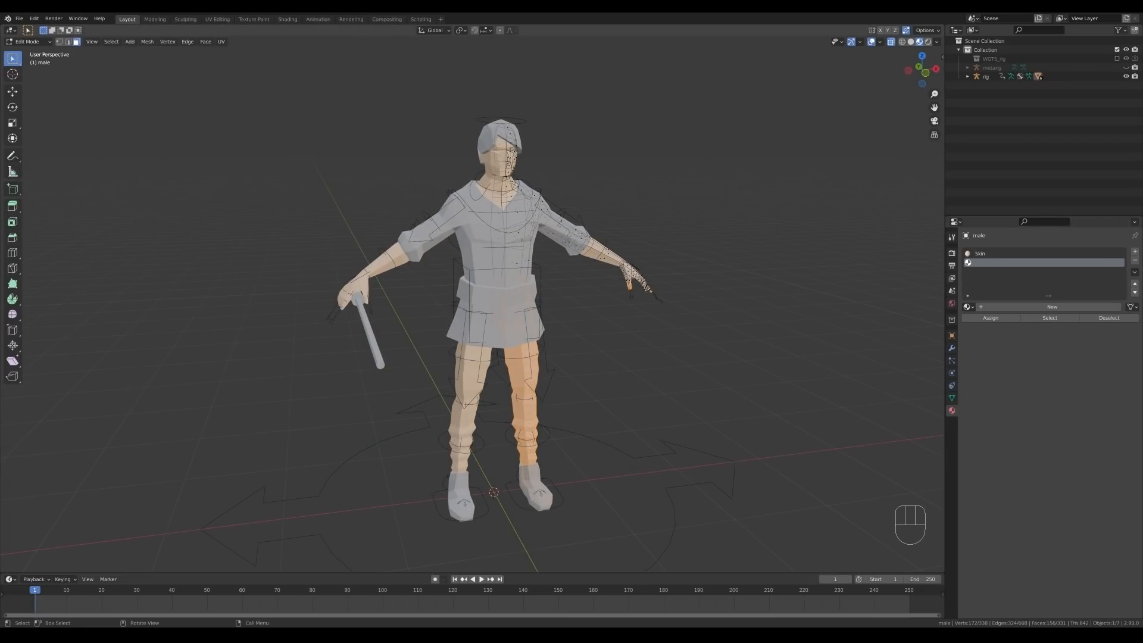
pyautogui.click(1051, 307)
pyautogui.doubleClick(992, 262)
pyautogui.write('Cloth')
pyautogui.press('Return')
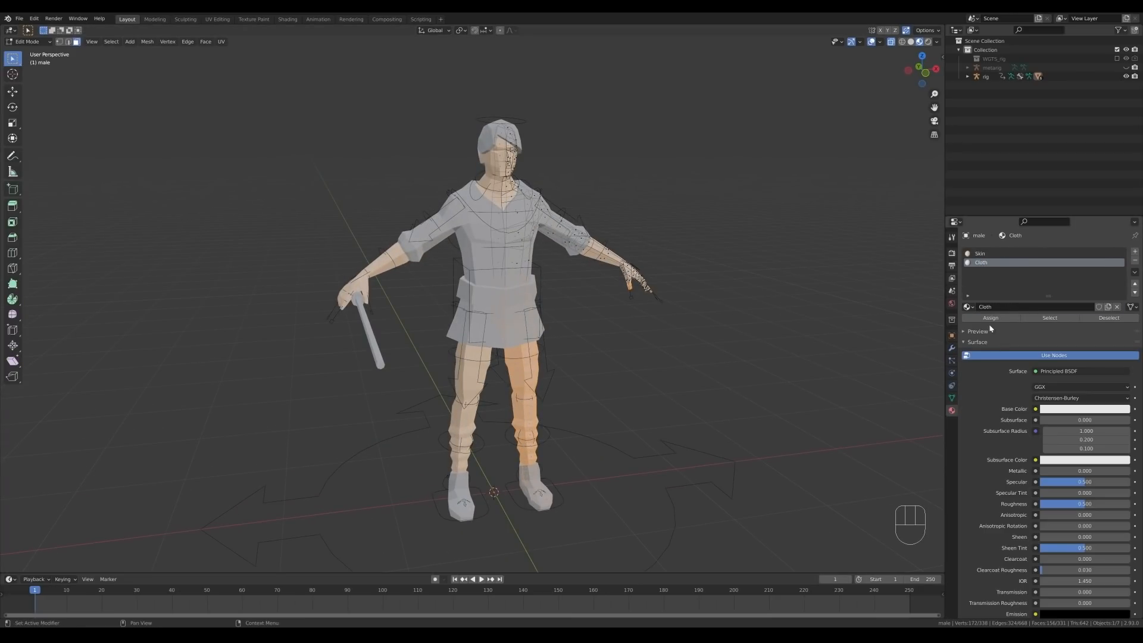
# - Assign Cloth to the selected leg faces and set its base color to a pale cream
pyautogui.click(991, 318)
pyautogui.press('Tab')
pyautogui.click(1072, 398)
pyautogui.moveTo(1074, 320); pyautogui.dragTo(1081, 305)
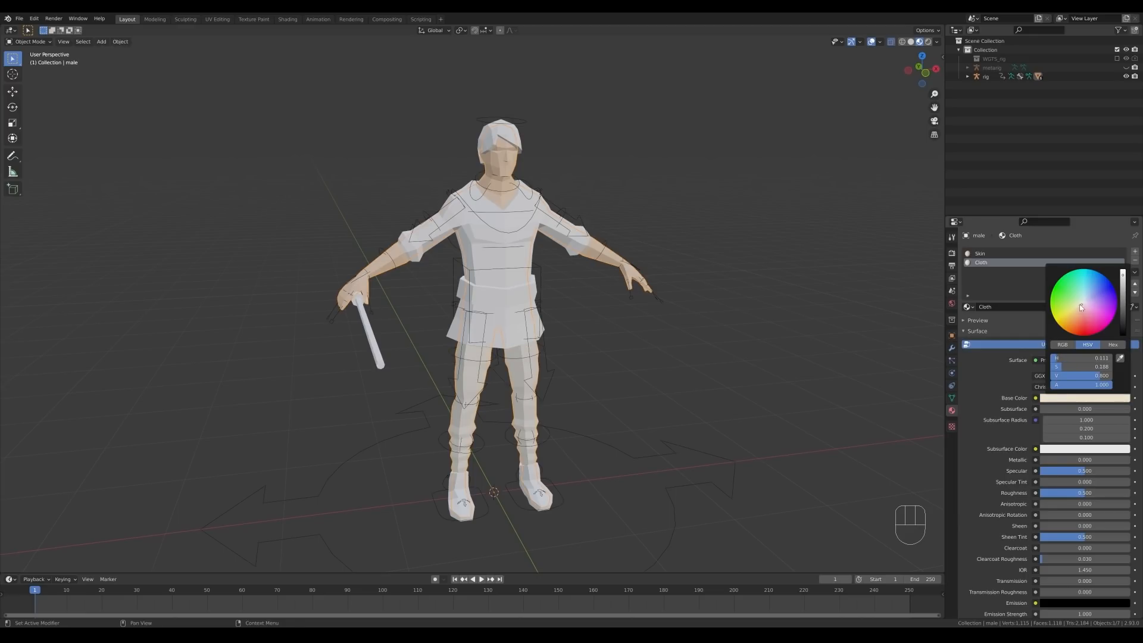
# - Set the Boots material's base color to a darkened light brown
pyautogui.scroll(2, 602, 399)
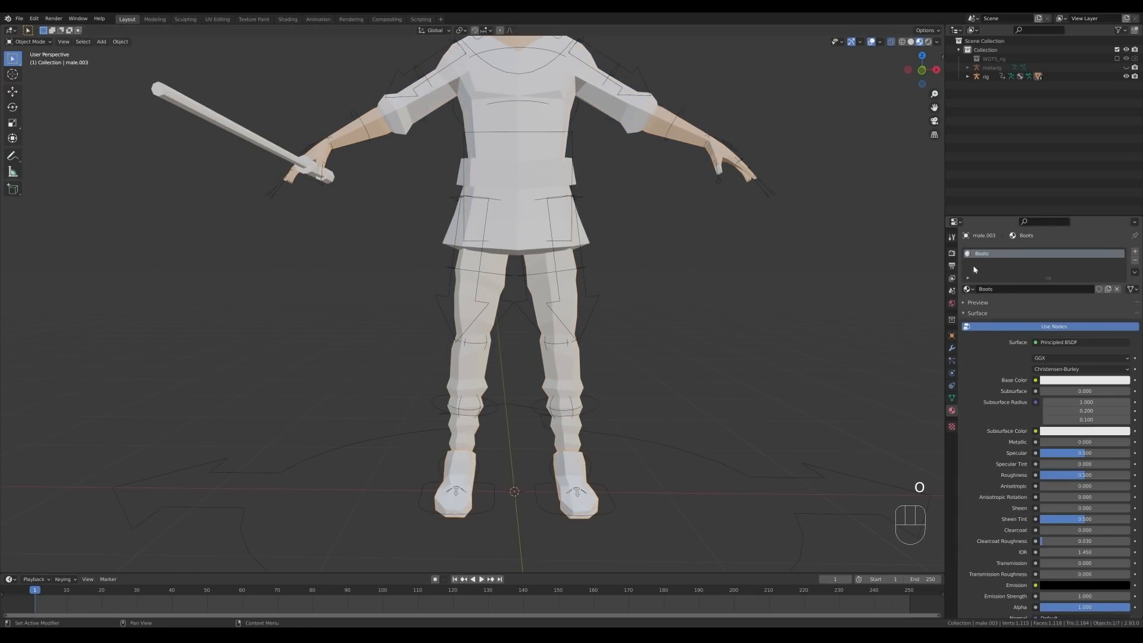
pyautogui.click(1074, 380)
pyautogui.moveTo(1073, 303); pyautogui.dragTo(1075, 297)
pyautogui.moveTo(1122, 257); pyautogui.dragTo(1123, 268)
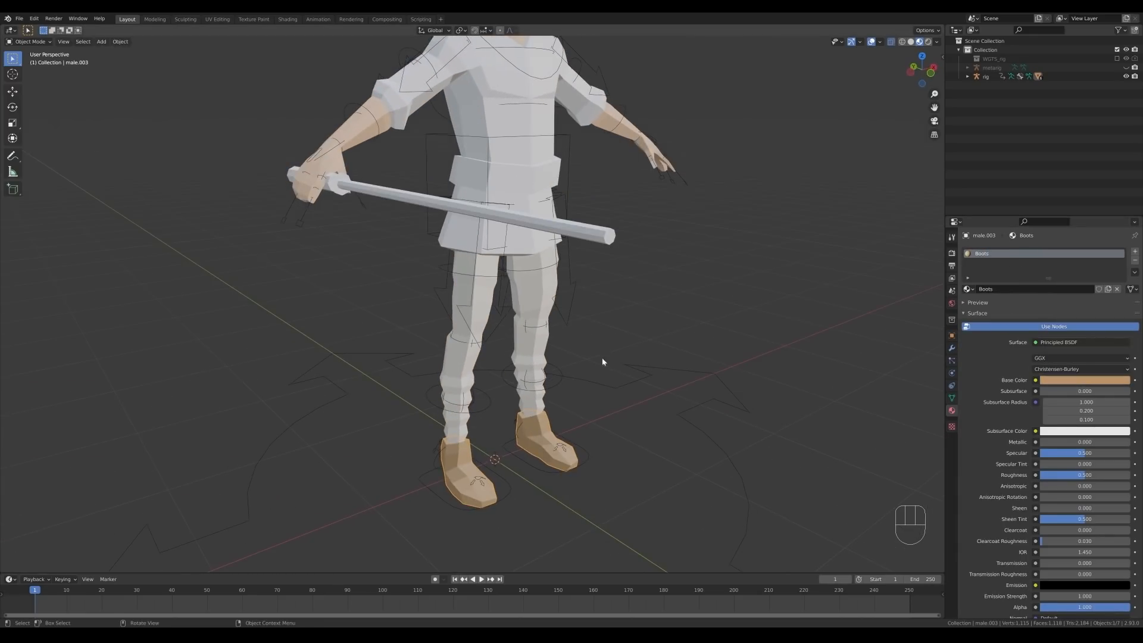
# - In Edit Mode, grow the body mesh's face selection up from the ankle to cover the lower leg
pyautogui.press('Tab')
pyautogui.moveTo(668, 490); pyautogui.dragTo(590, 461, button='middle')
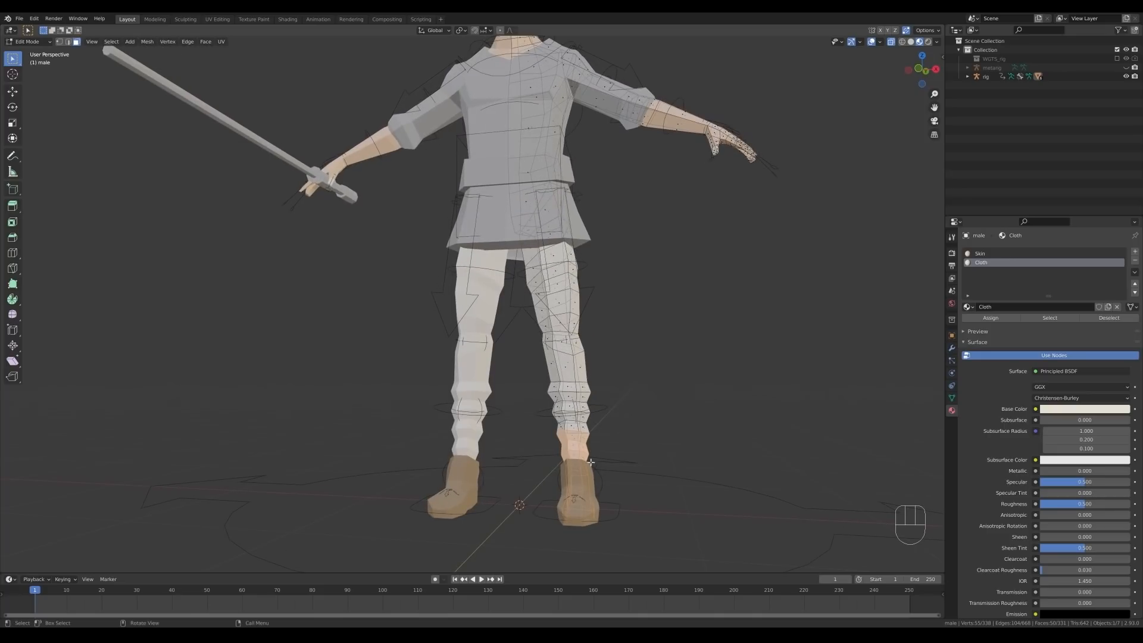
pyautogui.press('ctrl+KP_Add')
pyautogui.press('ctrl+KP_Add')
pyautogui.press('ctrl+KP_Add')
pyautogui.press('ctrl+KP_Add')
pyautogui.press('ctrl+KP_Add')
pyautogui.press('ctrl+KP_Add')
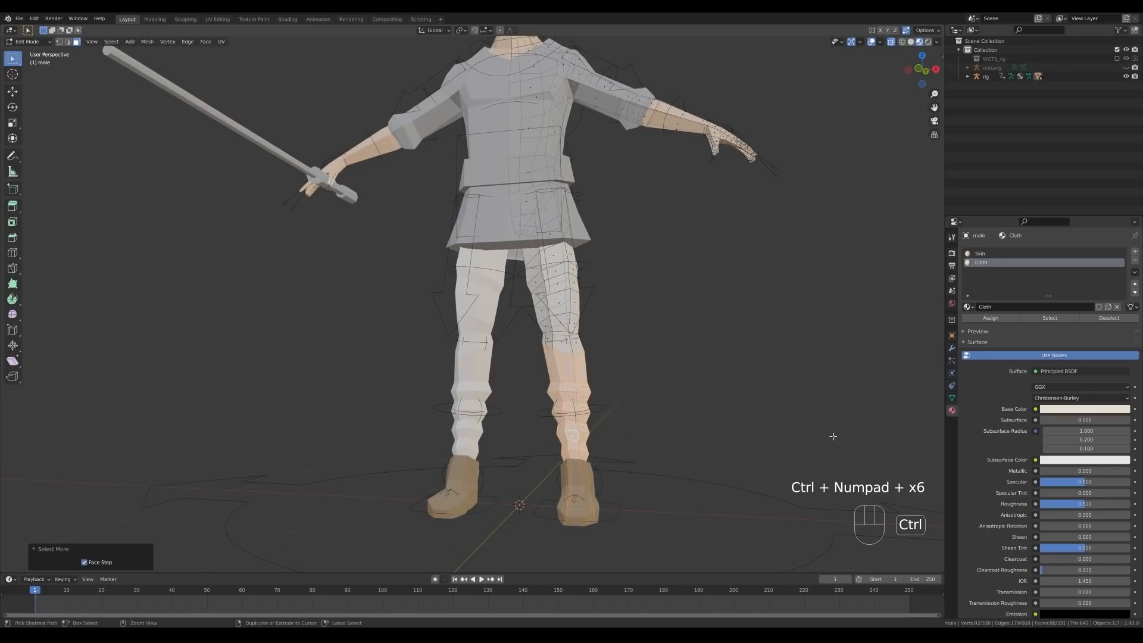
pyautogui.press('ctrl+KP_Subtract')
# - Add a third material slot holding the existing Boots material and assign it to the selected lower-leg faces
pyautogui.click(971, 309)
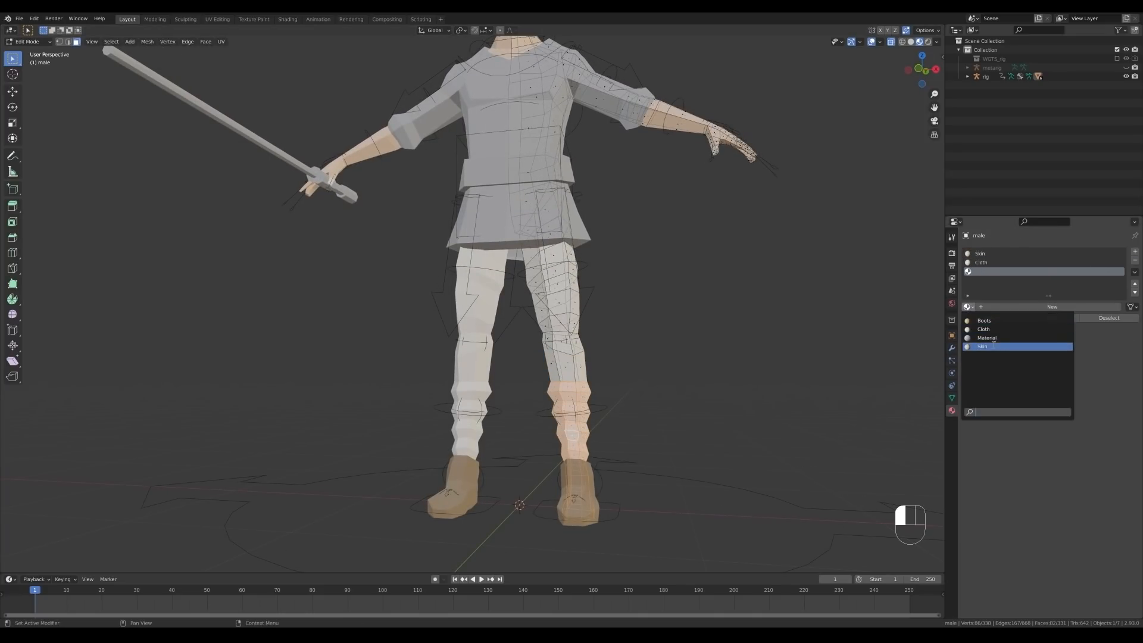
pyautogui.click(985, 328)
pyautogui.click(990, 318)
pyautogui.press('Tab')
# - Select the belt and give it a new material named Black
pyautogui.scroll(-5, 680, 354)
pyautogui.moveTo(679, 354); pyautogui.dragTo(651, 387, button='middle')
pyautogui.scroll(1, 538, 267)
pyautogui.scroll(2, 538, 266)
pyautogui.click(529, 225)
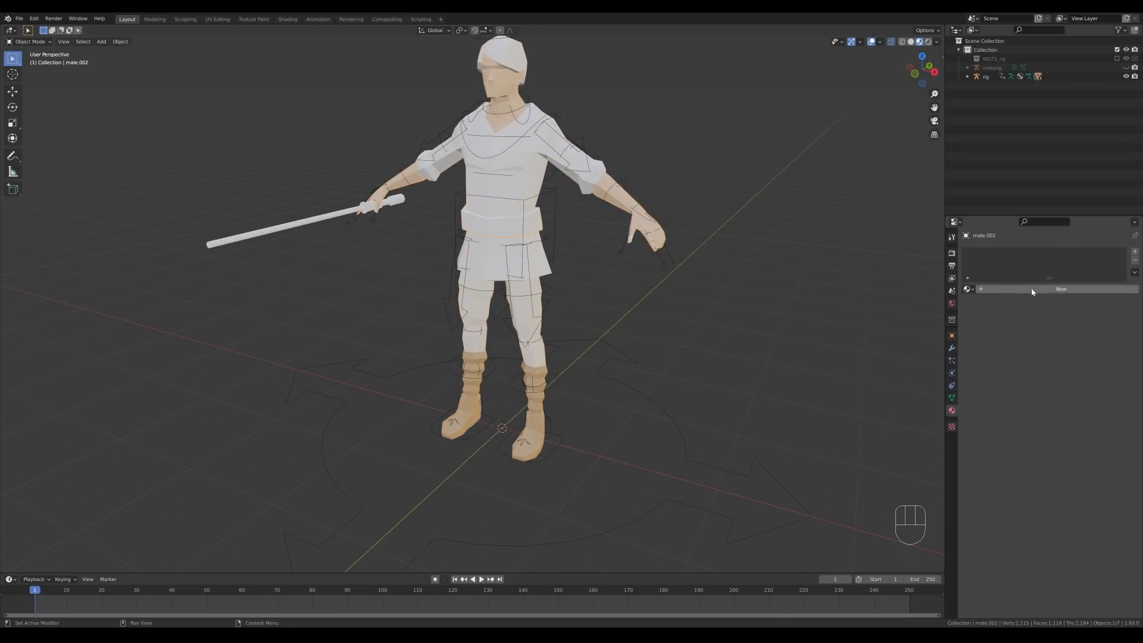
pyautogui.click(1033, 290)
pyautogui.doubleClick(999, 256)
pyautogui.write('Black')
# - Darken the Black material's base color to near-black, and set its roughness and that of the body's Cloth and Boots materials to 1.000
pyautogui.click(1071, 380)
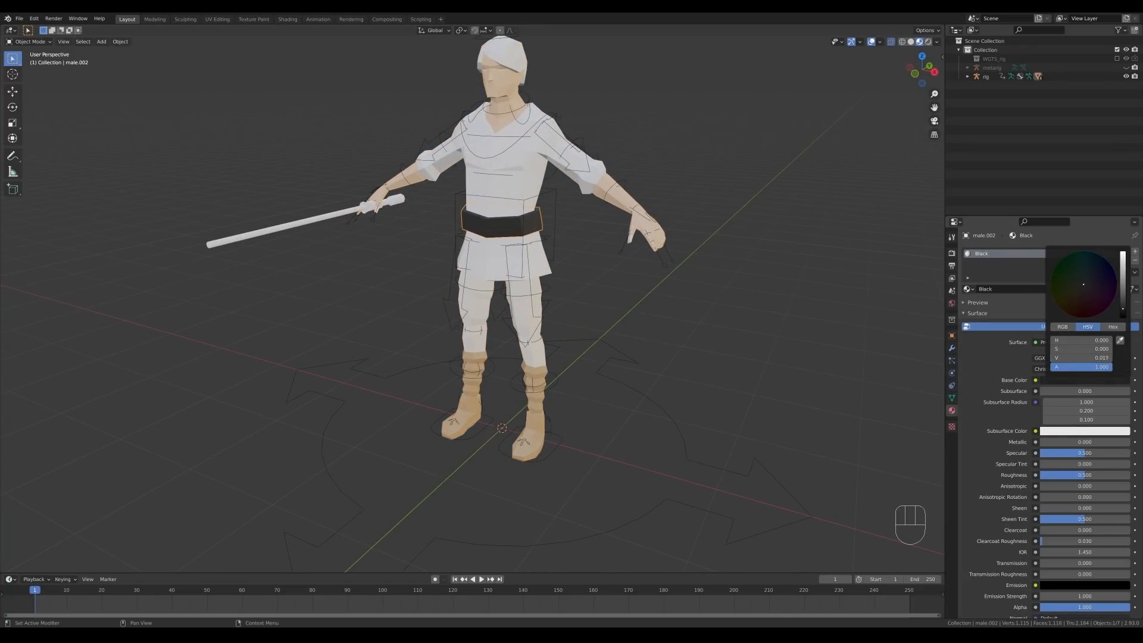
pyautogui.moveTo(1080, 475); pyautogui.dragTo(1122, 475)
pyautogui.click(539, 386)
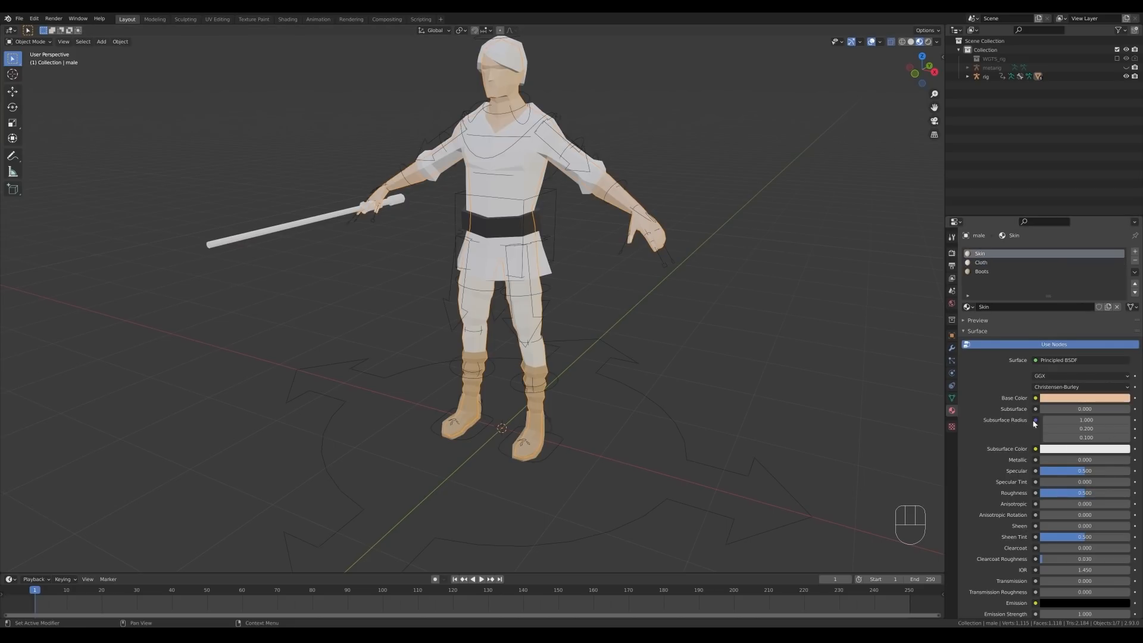
pyautogui.scroll(3, 574, 224)
# - Add a cube at the belt and scale it down to pouch size in Edit Mode
pyautogui.click(495, 258)
pyautogui.scroll(2, 495, 258)
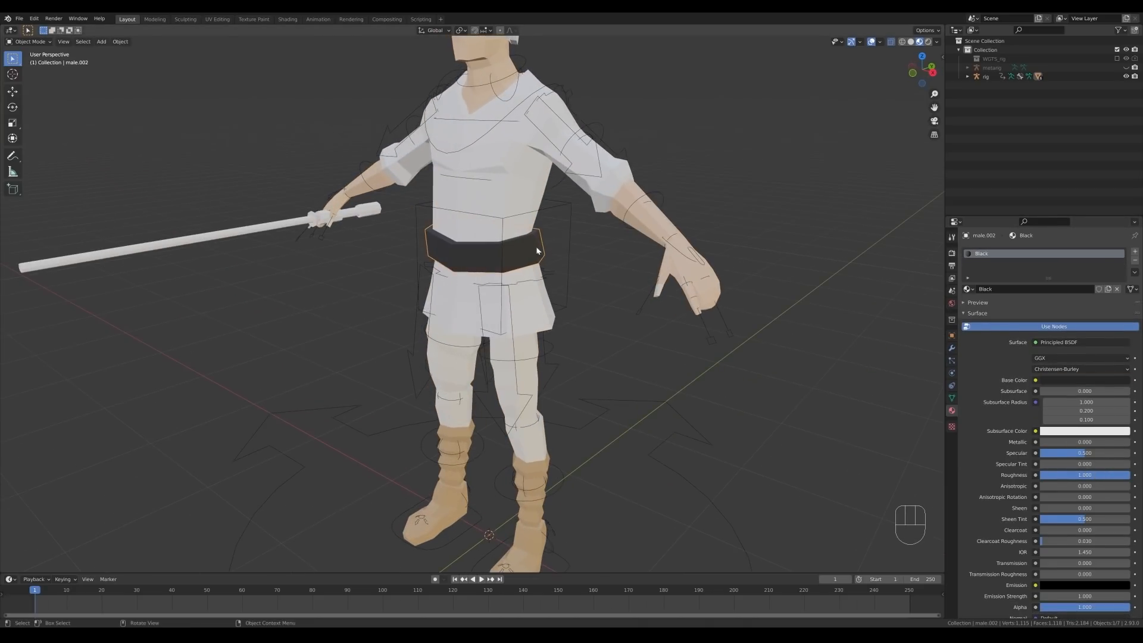
pyautogui.hotkey('shift', 'a')
pyautogui.moveTo(527, 251)
pyautogui.click(594, 260)
pyautogui.press('Tab')
pyautogui.press('s')
pyautogui.click(549, 255)
# - Narrow the pouch cube along X against the side of the belt and give it the existing Boots material
pyautogui.press('s')
pyautogui.press('x')
pyautogui.click(576, 253)
pyautogui.moveTo(576, 253); pyautogui.dragTo(607, 247, button='middle')
pyautogui.click(590, 257)
pyautogui.press('Tab')
pyautogui.click(969, 289)
pyautogui.click(982, 320)
# - Duplicate the pouch about 0.73 m across to the other side of the belt and narrow the copy along X
pyautogui.click(485, 246)
pyautogui.moveTo(485, 245); pyautogui.dragTo(591, 260, button='middle')
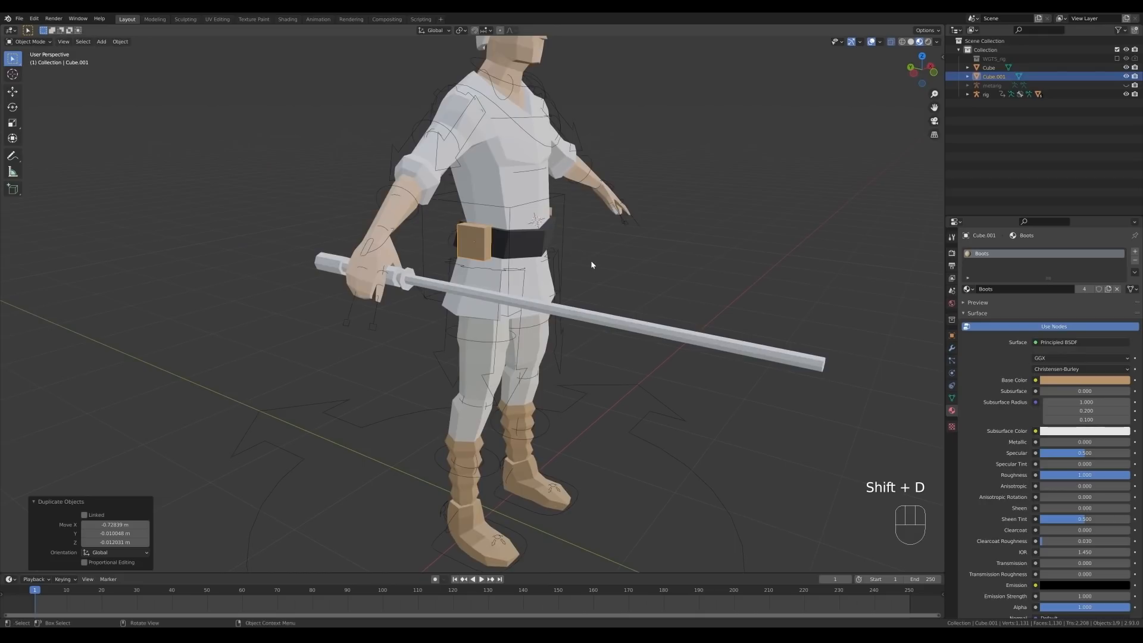
pyautogui.press('Tab')
pyautogui.press('s')
pyautogui.press('x')
pyautogui.press('x')
pyautogui.click(522, 244)
pyautogui.press('Tab')
pyautogui.moveTo(522, 243); pyautogui.dragTo(540, 260, button='middle')
# - Duplicate the narrow pouch's geometry along the belt in Edit Mode, and undo the accidental deletion of the pouch object
pyautogui.press('Tab')
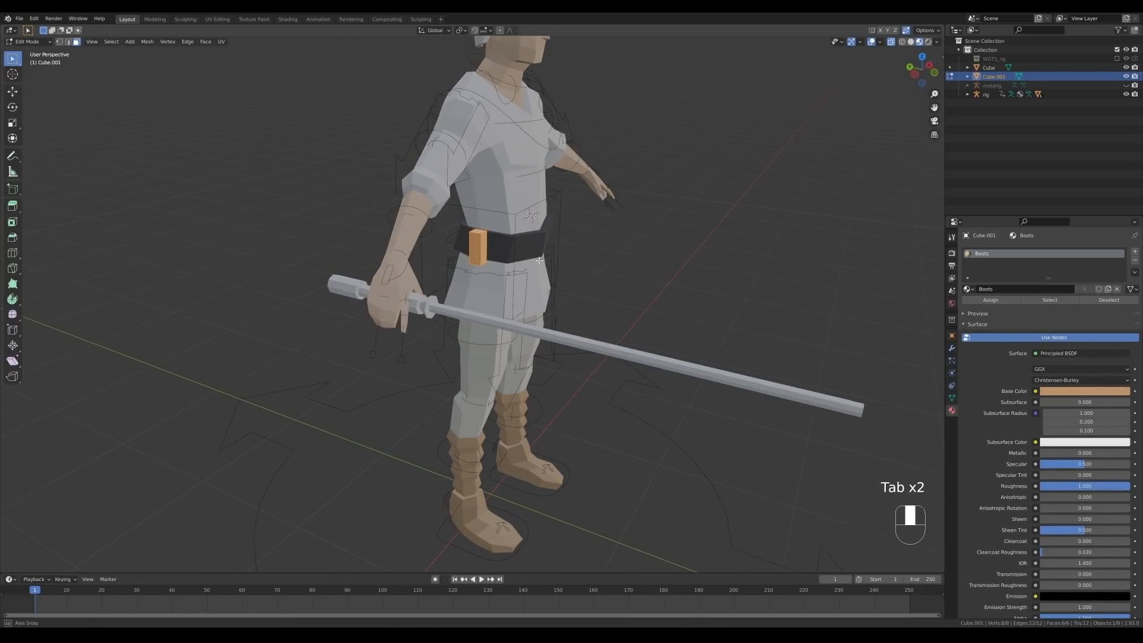
pyautogui.click(557, 275)
pyautogui.press('Tab')
pyautogui.press('Tab')
pyautogui.hotkey('ctrl', 'z')
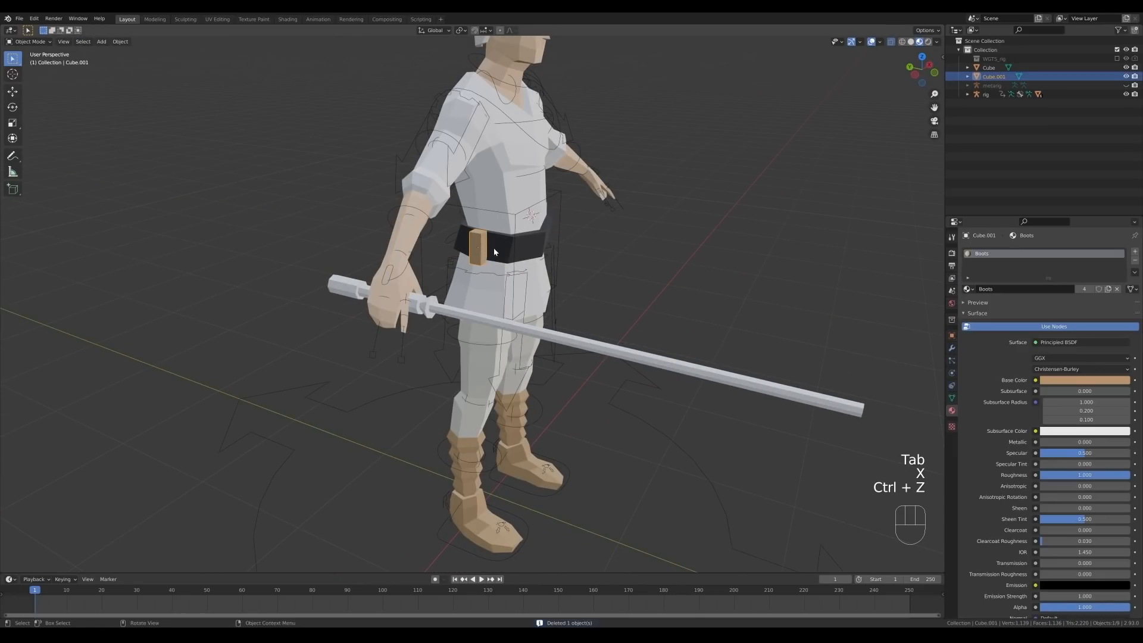
# - Position the narrow pouch and rotate it about 24.2° around its local Z axis to follow the belt, undoing the extra horizontal move
pyautogui.press('KP_3')
pyautogui.press('KP_1')
pyautogui.press('r')
pyautogui.press('g')
pyautogui.press('r')
pyautogui.moveTo(570, 229); pyautogui.dragTo(487, 269, button='middle')
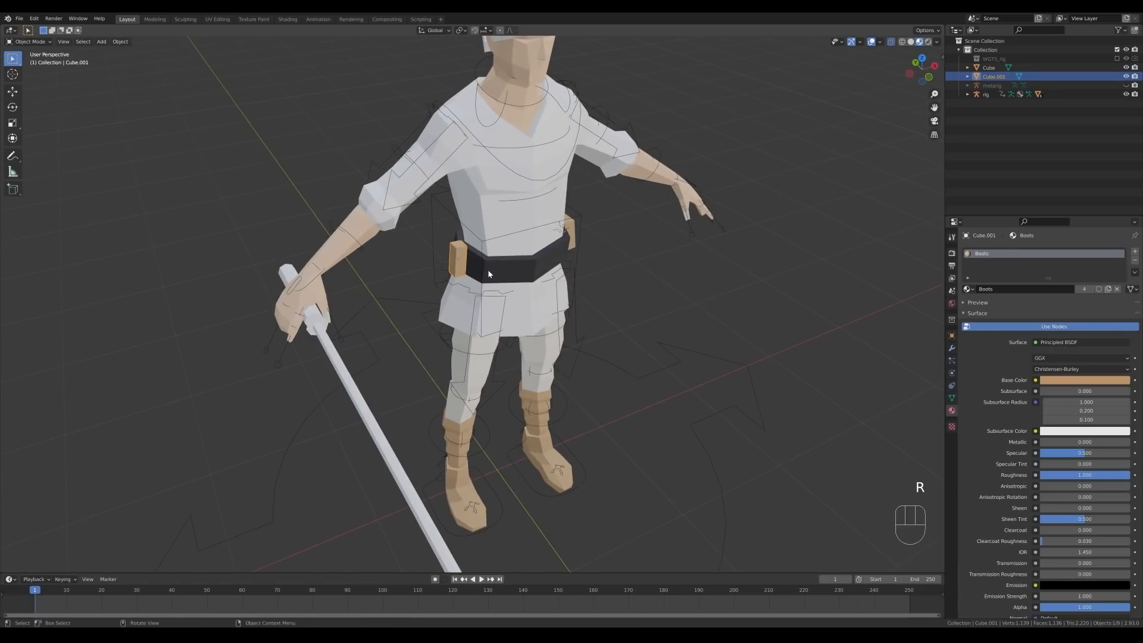
pyautogui.press('g')
pyautogui.hotkey('shift', 'z')
pyautogui.click(477, 281)
pyautogui.hotkey('ctrl', 'z')
# - Add a cube at the front of the belt and scale it down to buckle size in Edit Mode
pyautogui.moveTo(592, 317); pyautogui.dragTo(664, 273, button='middle')
pyautogui.scroll(4, 664, 272)
pyautogui.hotkey('shift', 'a')
pyautogui.moveTo(528, 277)
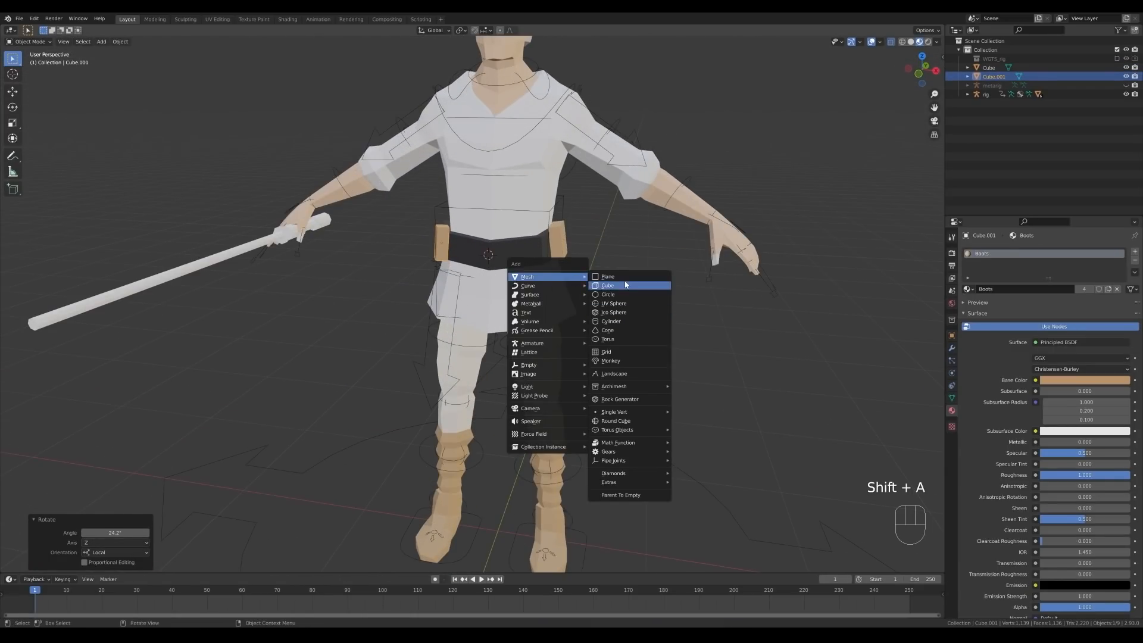
pyautogui.click(626, 285)
pyautogui.press('Tab')
pyautogui.press('s')
pyautogui.click(502, 258)
# - Flatten the buckle cube along Y so it sits as a thin plate on the belt's front
pyautogui.moveTo(502, 257); pyautogui.dragTo(607, 281, button='middle')
pyautogui.press('s')
pyautogui.press('y')
pyautogui.click(479, 274)
pyautogui.press('Tab')
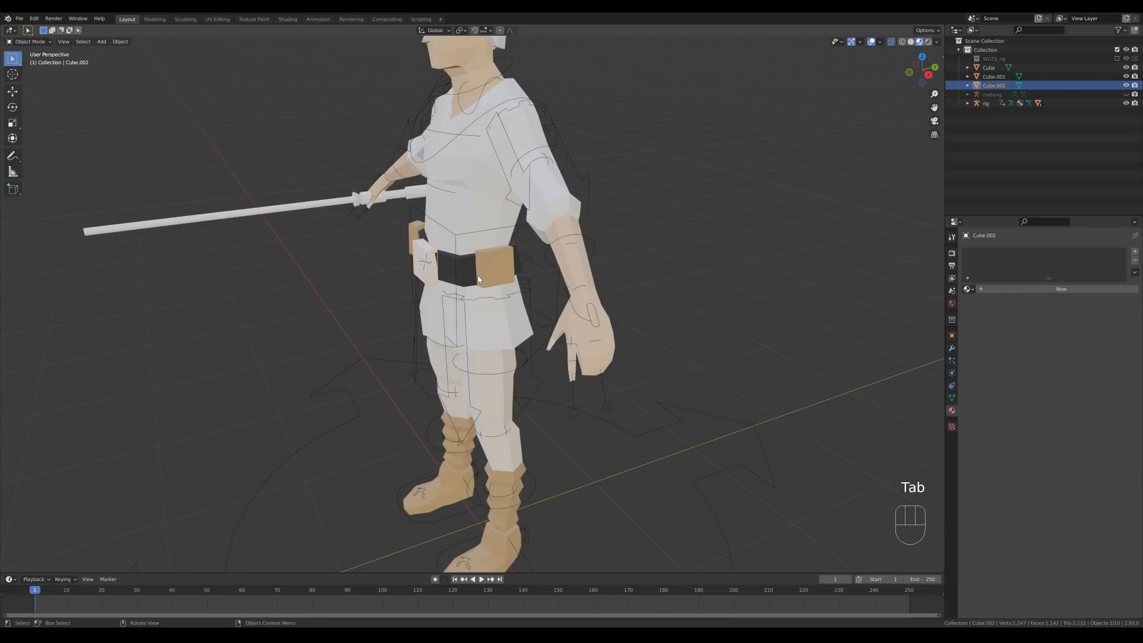
pyautogui.click(482, 274)
# - Give the buckle a new material named Metal with a white base color and metallic at 1.000
pyautogui.moveTo(481, 273); pyautogui.dragTo(814, 331, button='middle')
pyautogui.click(1061, 289)
pyautogui.click(1084, 380)
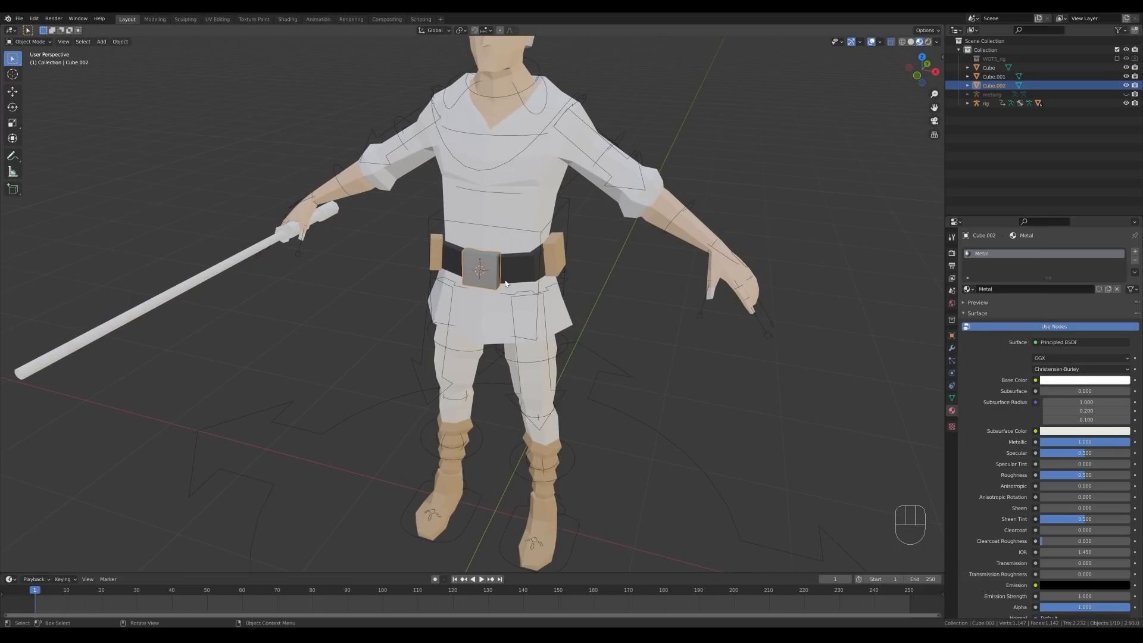
# - Add extra edges to the buckle's mesh in Edit Mode and save the file
pyautogui.press('Tab')
pyautogui.press('2')
pyautogui.click(595, 292)
pyautogui.press('Tab')
pyautogui.hotkey('ctrl', 's')
# - Give the hair a new material named Hair with a blond yellow base color
pyautogui.scroll(-3, 619, 245)
pyautogui.moveTo(637, 328)
pyautogui.mouseDown(button='middle')
pyautogui.moveTo(619, 245)
pyautogui.moveTo(628, 333)
pyautogui.mouseUp(button='middle')
pyautogui.click(511, 186)
pyautogui.click(1071, 380)
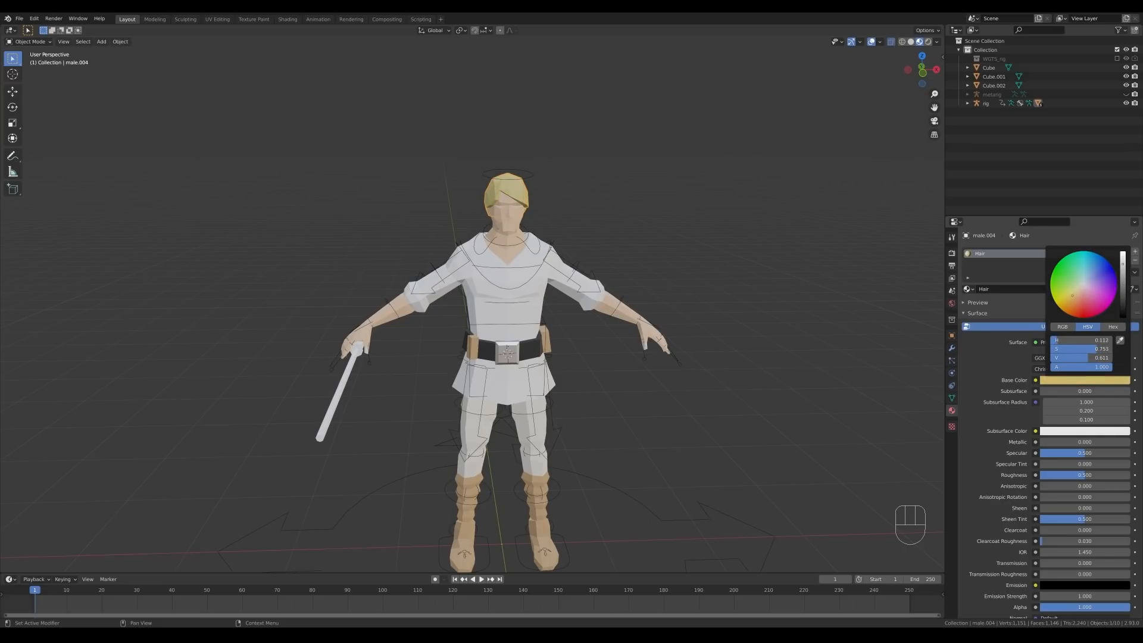
# - Give the tunic the existing Cloth material and adjust its base color to a pale cream with a value of 0.800
pyautogui.click(532, 288)
pyautogui.click(968, 288)
pyautogui.click(985, 305)
pyautogui.click(1067, 380)
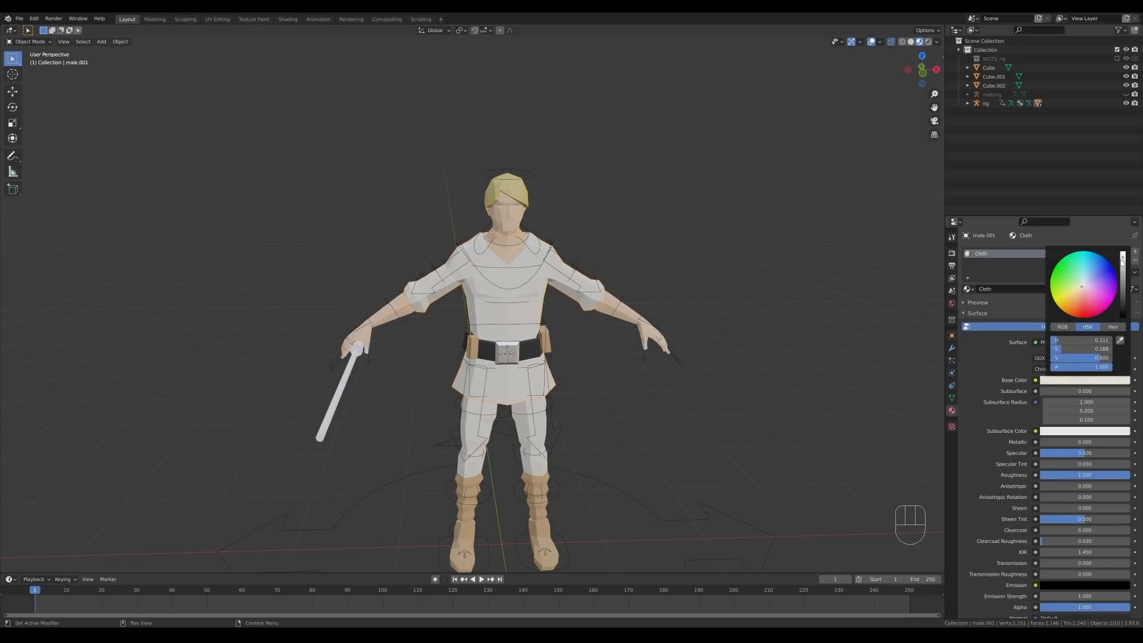
# - In Edit Mode, give the sword a new material named Saber with metallic at 1.000, and add a second material slot
pyautogui.moveTo(719, 203); pyautogui.dragTo(571, 268, button='middle')
pyautogui.click(464, 284)
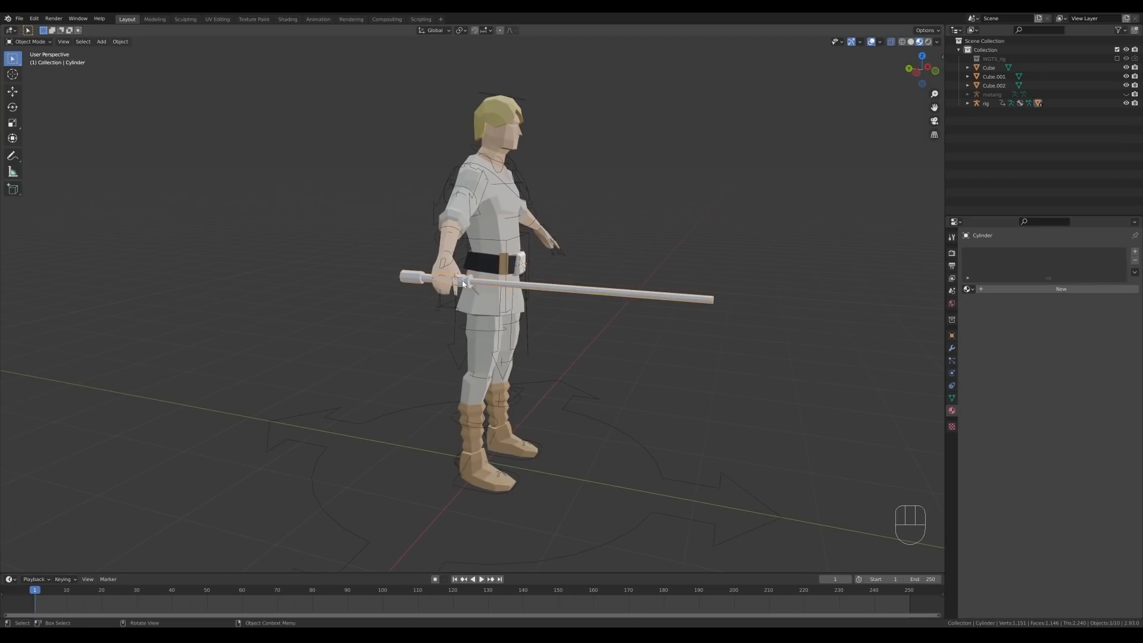
pyautogui.press('Tab')
pyautogui.click(1006, 289)
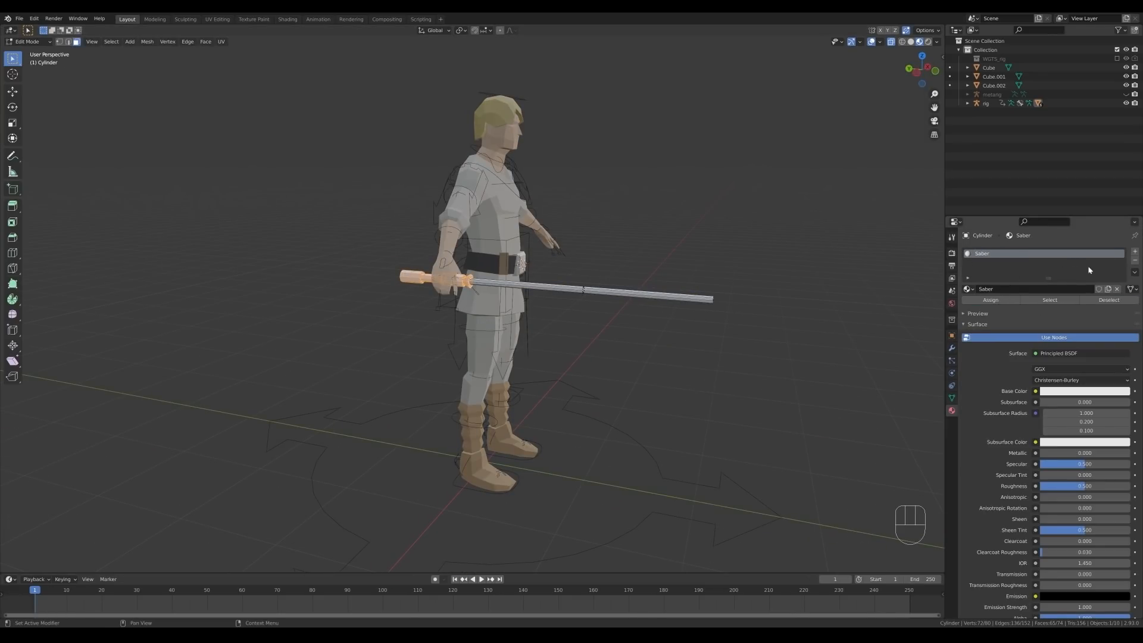
pyautogui.click(1134, 251)
pyautogui.click(980, 254)
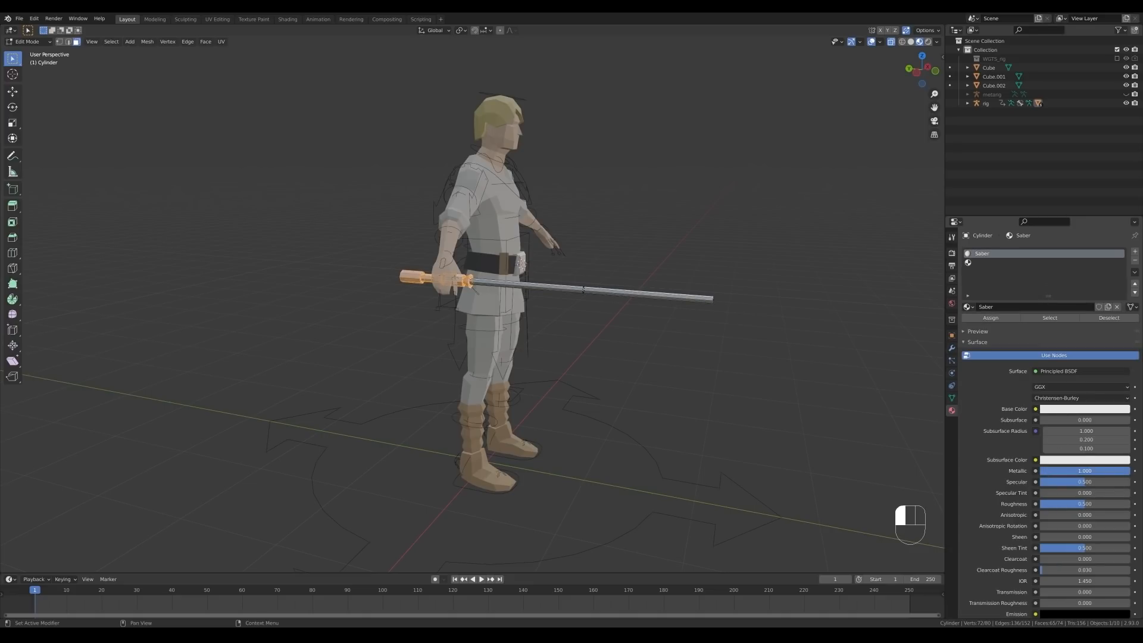
pyautogui.click(1093, 412)
# - Create a new material named Blade in the sword's second slot and set its surface to Emission
pyautogui.click(986, 263)
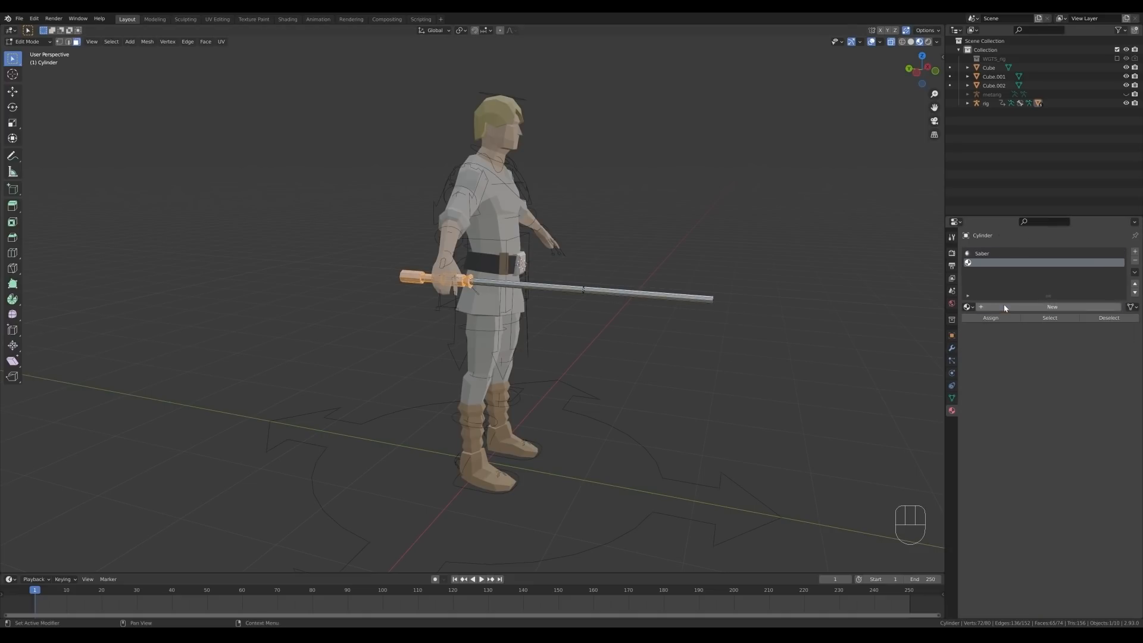
pyautogui.click(1003, 307)
pyautogui.doubleClick(1012, 264)
pyautogui.write('Blade')
pyautogui.click(1048, 372)
pyautogui.click(1041, 421)
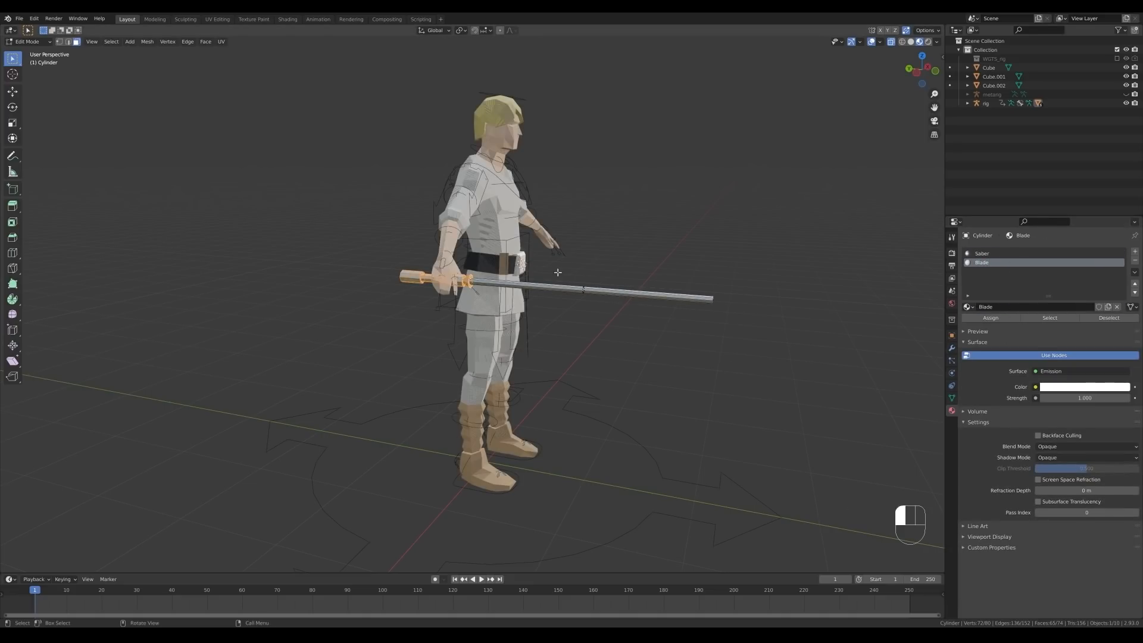
# - Select the sword's blade faces, assign the Blade material to them and leave Edit Mode
pyautogui.moveTo(558, 271); pyautogui.dragTo(616, 315)
pyautogui.keyDown('shift'); pyautogui.moveTo(701, 279); pyautogui.dragTo(784, 376); pyautogui.keyUp('shift')
pyautogui.press('Tab')
# - Enable Bloom in the render settings and set the Blade material's emission strength to 10
pyautogui.moveTo(889, 316); pyautogui.dragTo(643, 305, button='middle')
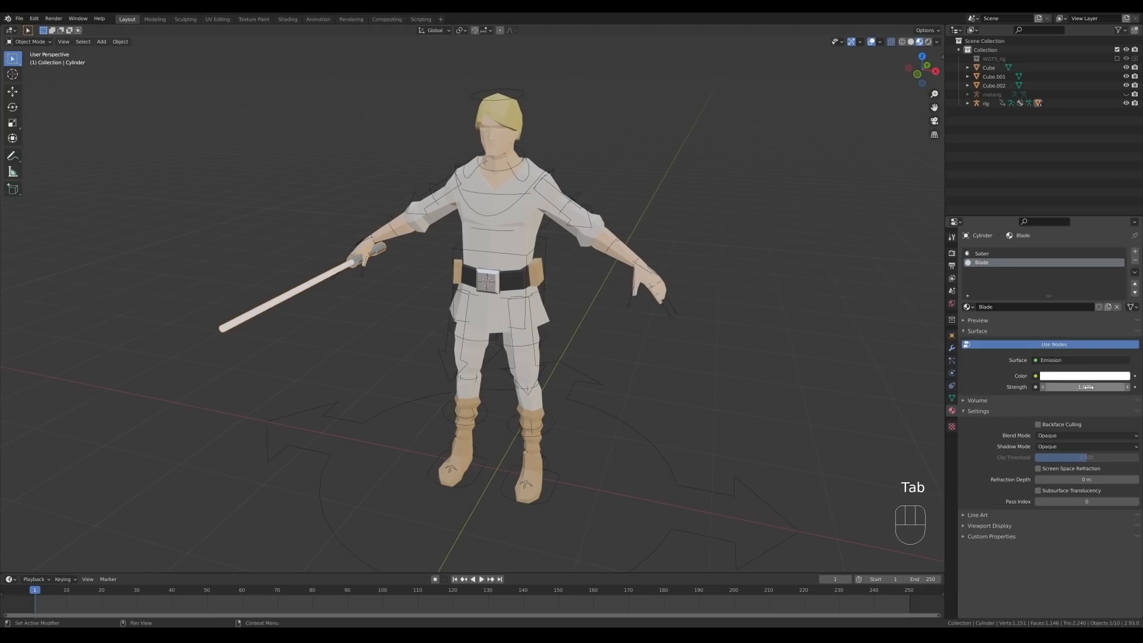
pyautogui.click(951, 252)
pyautogui.click(951, 410)
pyautogui.click(1093, 387)
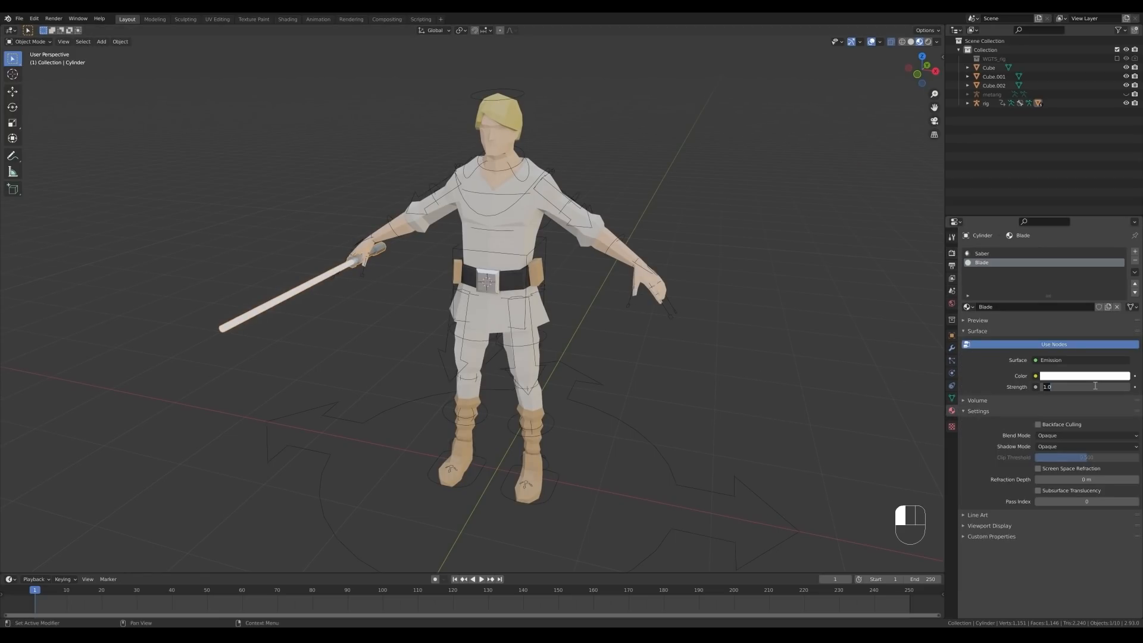
pyautogui.write('10')
pyautogui.press('Return')
# - Set the Blade material's emission color to light blue and save the file
pyautogui.moveTo(732, 316); pyautogui.dragTo(815, 316, button='middle')
pyautogui.click(1084, 376)
pyautogui.moveTo(1097, 261); pyautogui.dragTo(1084, 247)
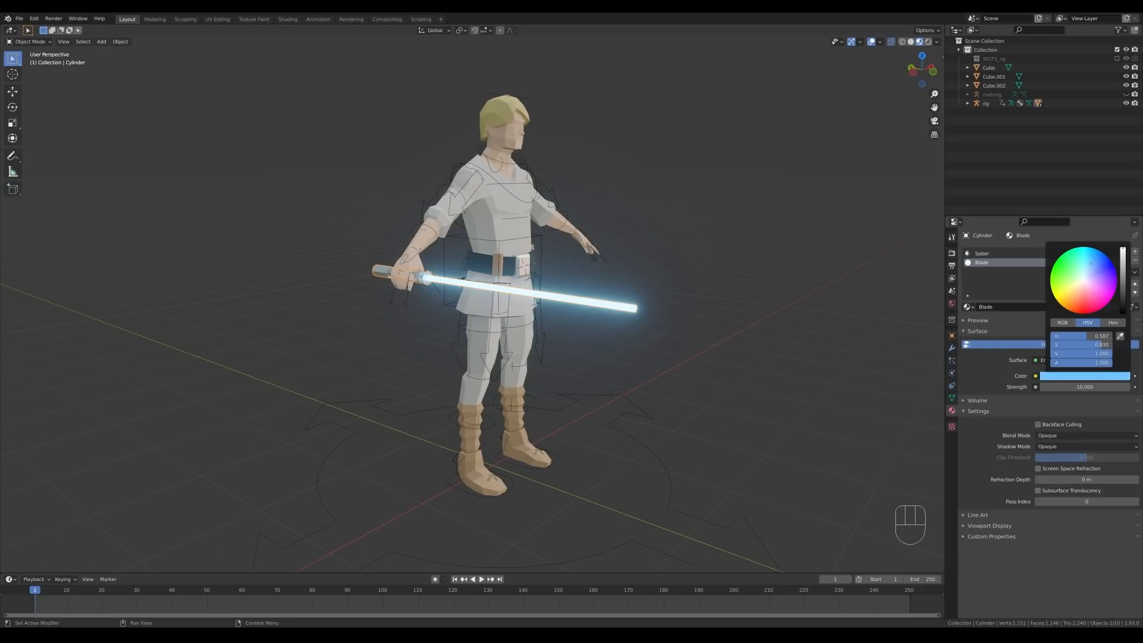
pyautogui.moveTo(845, 268); pyautogui.dragTo(655, 327, button='middle')
pyautogui.hotkey('ctrl', 's')
pyautogui.hotkey('shift', 's')
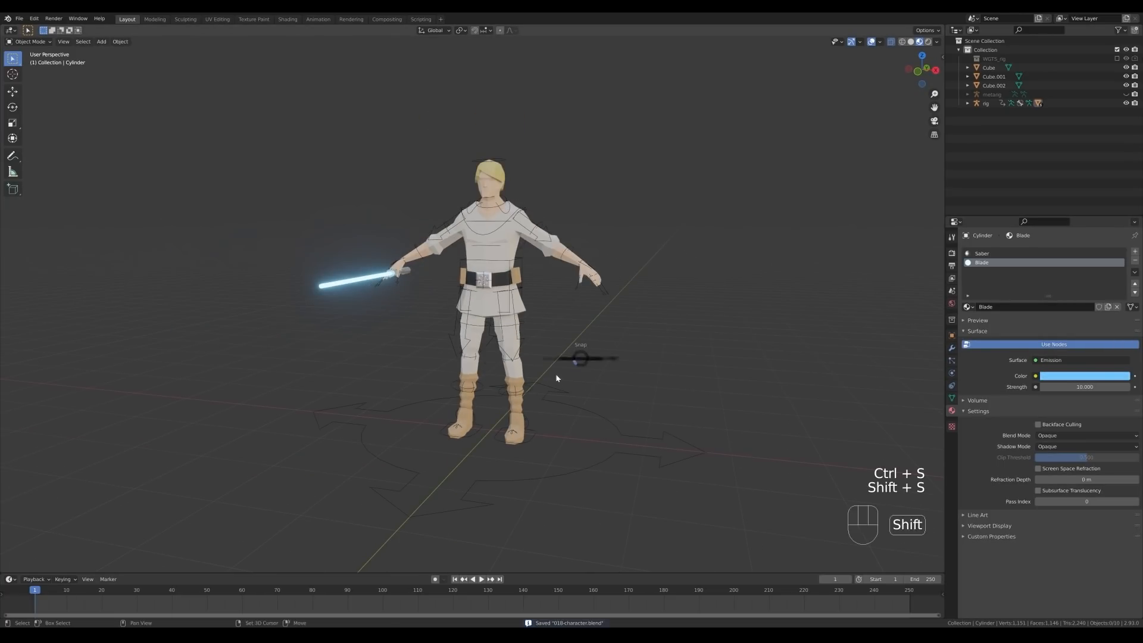
# - Parent the belt buckle and both pouches to the rig with automatic weights
pyautogui.click(483, 282)
pyautogui.keyDown('shift'); pyautogui.click(463, 277); pyautogui.keyUp('shift')
pyautogui.keyDown('shift'); pyautogui.click(515, 276); pyautogui.keyUp('shift')
pyautogui.keyDown('shift'); pyautogui.click(587, 401); pyautogui.keyUp('shift')
pyautogui.hotkey('ctrl', 'p')
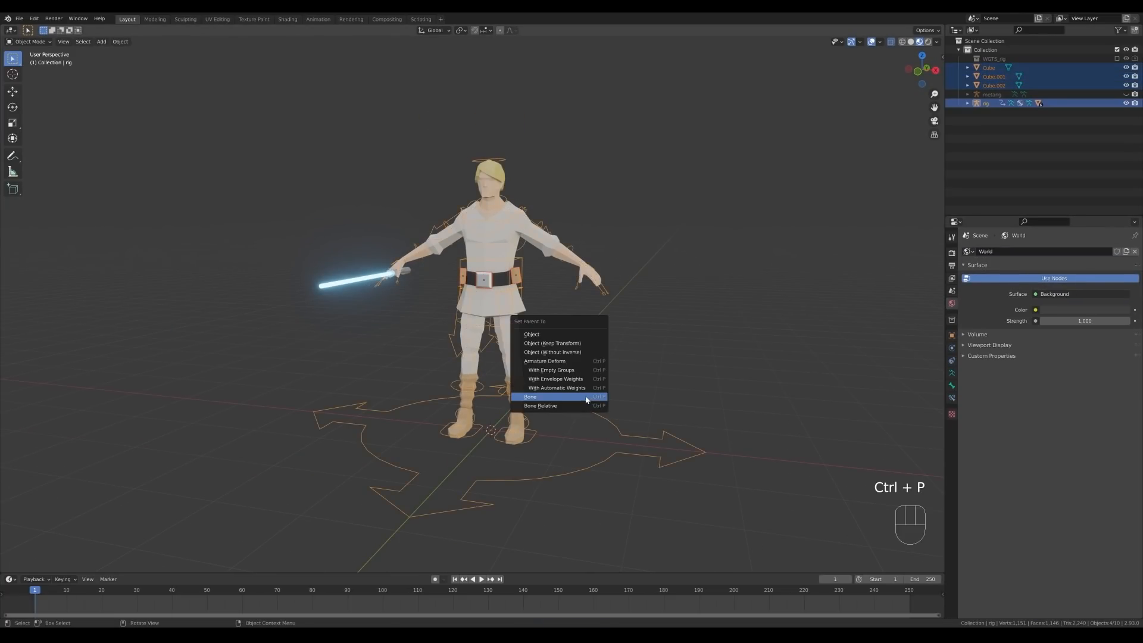
pyautogui.click(580, 391)
pyautogui.moveTo(625, 324); pyautogui.dragTo(589, 401, button='middle')
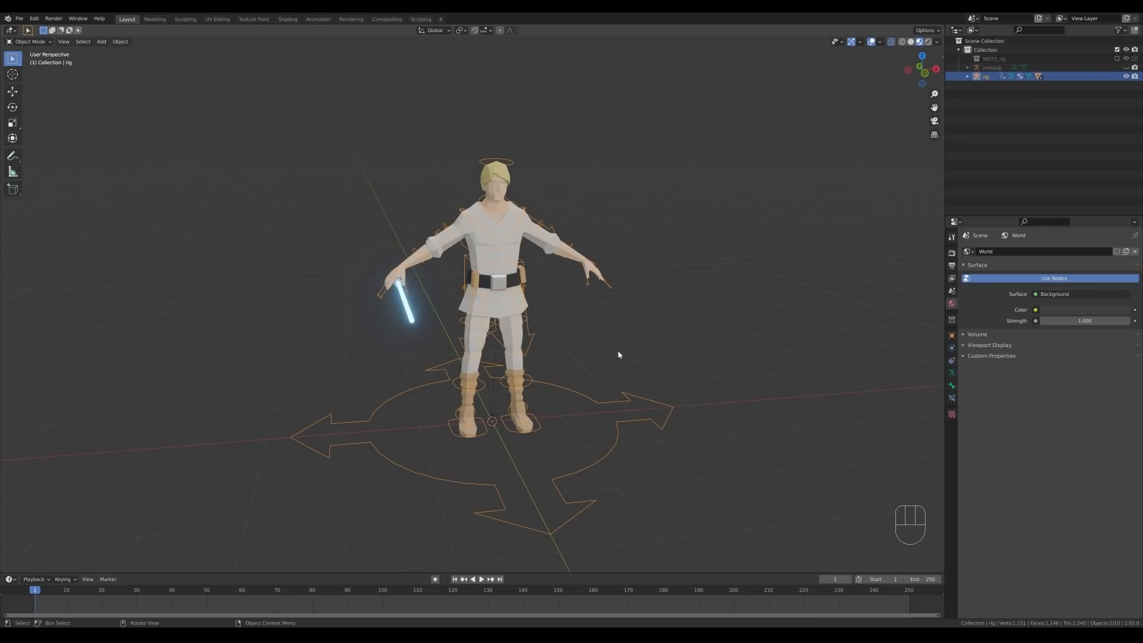
# - Switch the rig's armature to Pose Position and view the posed character
pyautogui.hotkey('ctrl', 'Tab')
pyautogui.hotkey('ctrl', 'Tab')
pyautogui.click(951, 372)
pyautogui.click(1024, 282)
pyautogui.moveTo(691, 291); pyautogui.dragTo(663, 296, button='middle')
# - In Pose Mode, select all bones and clear their transforms, return to Object Mode and save the file
pyautogui.press('Tab')
pyautogui.press('Tab')
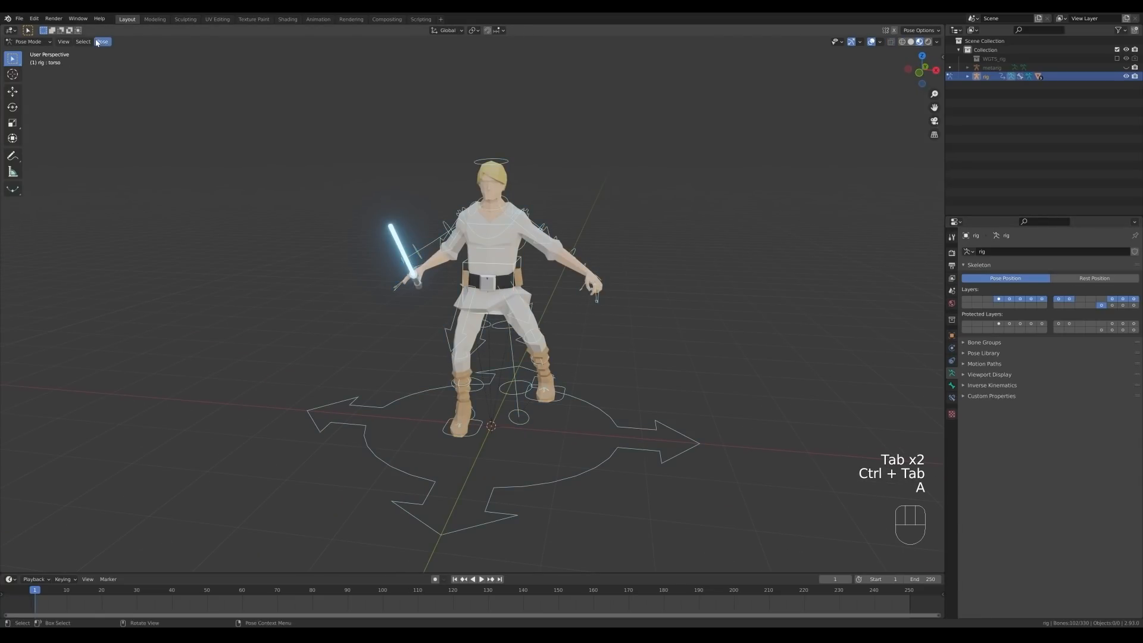
pyautogui.click(221, 63)
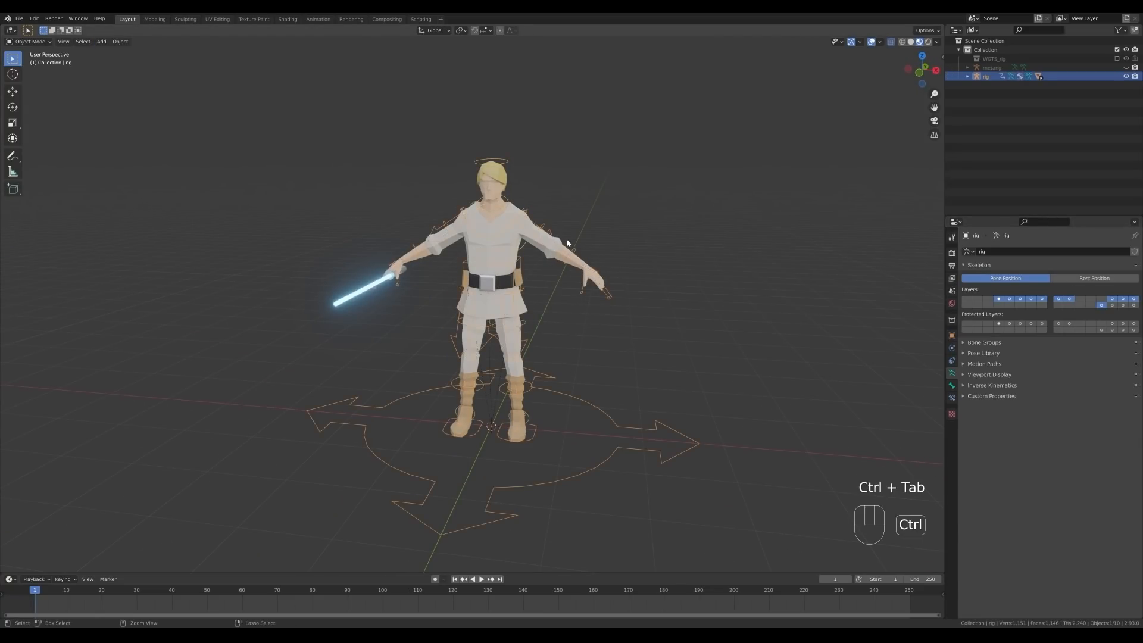
pyautogui.hotkey('ctrl', 's')
# - Add a ground plane under the character and scale it up by about 6.57 in Edit Mode
pyautogui.moveTo(553, 352); pyautogui.dragTo(661, 360, button='middle')
pyautogui.scroll(-2, 660, 361)
pyautogui.hotkey('shift', 'a')
pyautogui.click(685, 356)
pyautogui.press('Tab')
pyautogui.press('s')
pyautogui.click(782, 362)
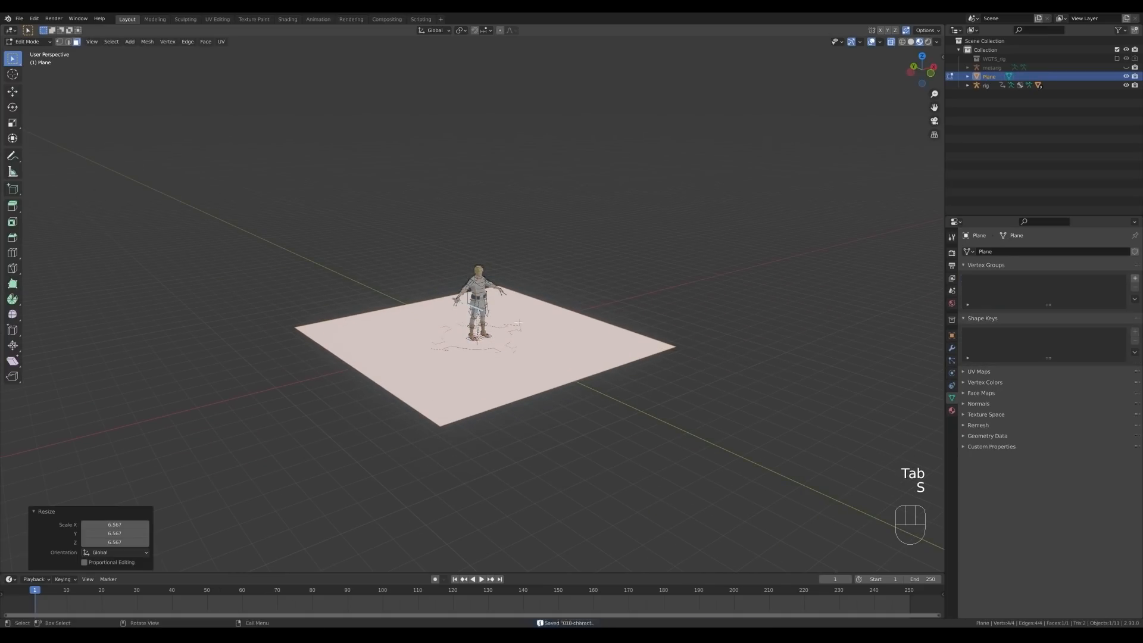
# - Extrude the plane's rear edge upward along Z to form a backdrop wall behind the character
pyautogui.press('2')
pyautogui.click(451, 334)
pyautogui.press('e')
pyautogui.press('z')
pyautogui.click(460, 183)
pyautogui.press('KP_0')
pyautogui.press('Tab')
# - Add a camera to the scene and clear its rotation
pyautogui.hotkey('shift', 'a')
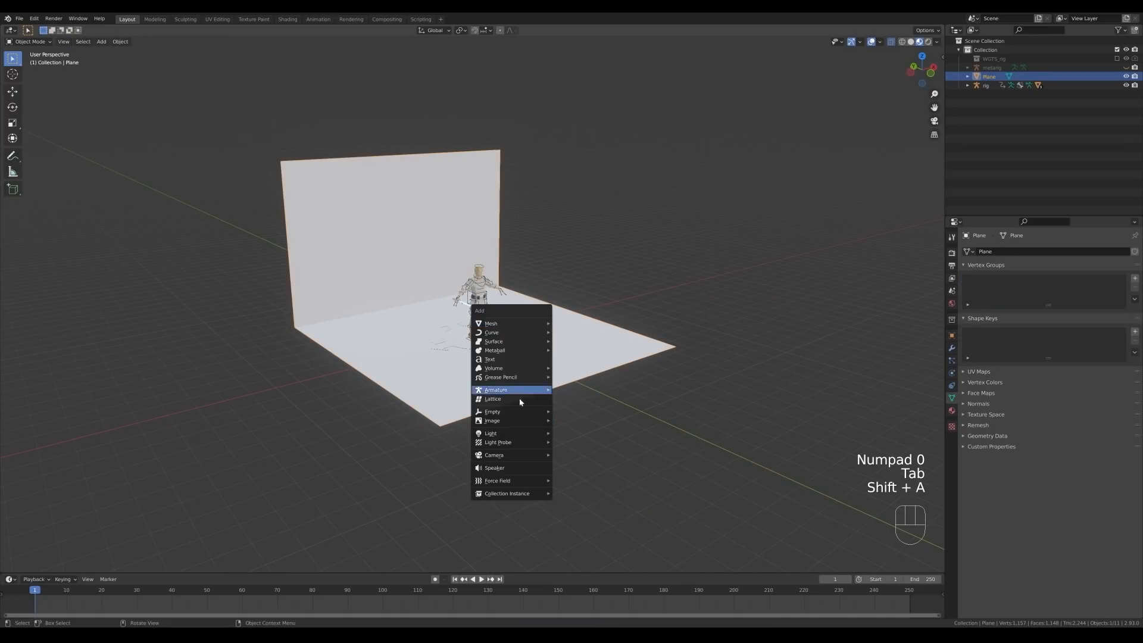
pyautogui.click(493, 455)
pyautogui.press('g')
pyautogui.press('KP_1')
pyautogui.hotkey('alt', 'r')
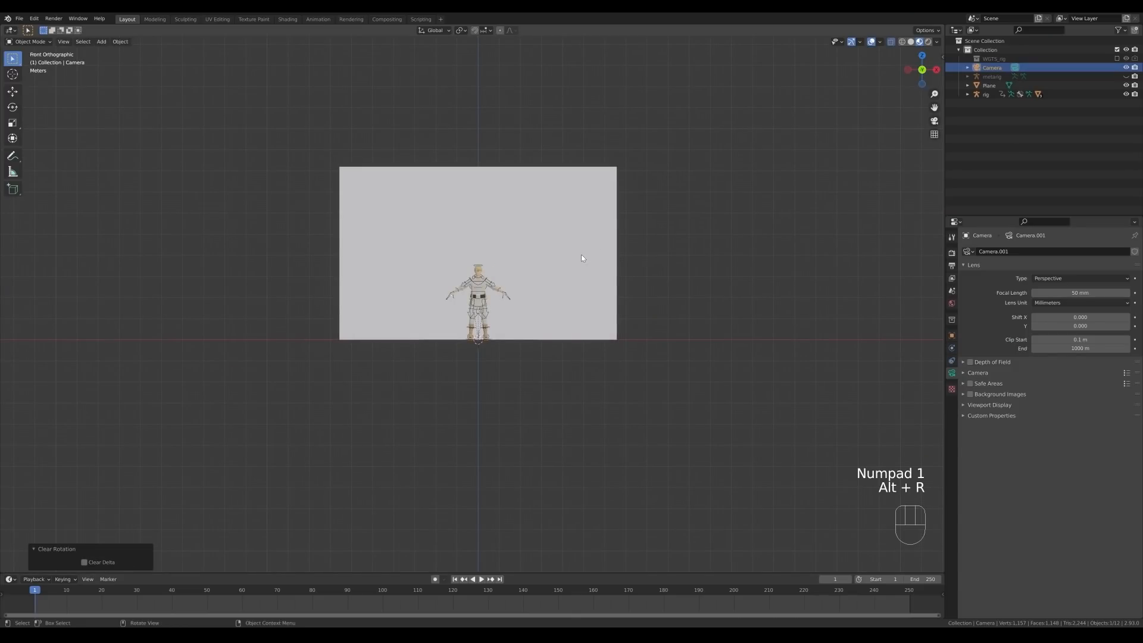
# - Place the camera in front of the character, rotate it about 85° to face him and raise it about 0.2 m
pyautogui.press('KP_3')
pyautogui.press('g')
pyautogui.click(612, 327)
pyautogui.press('r')
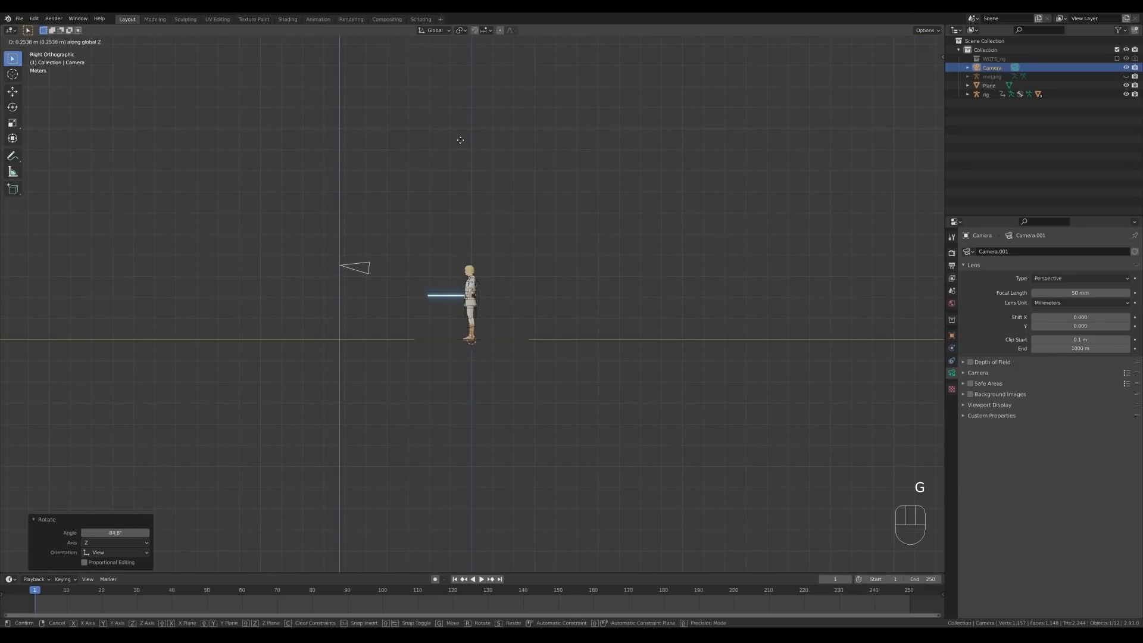
pyautogui.click(464, 142)
pyautogui.press('KP_0')
# - Set the render resolution to 1600 × 1200 px and adjust the camera's height along Z
pyautogui.click(951, 265)
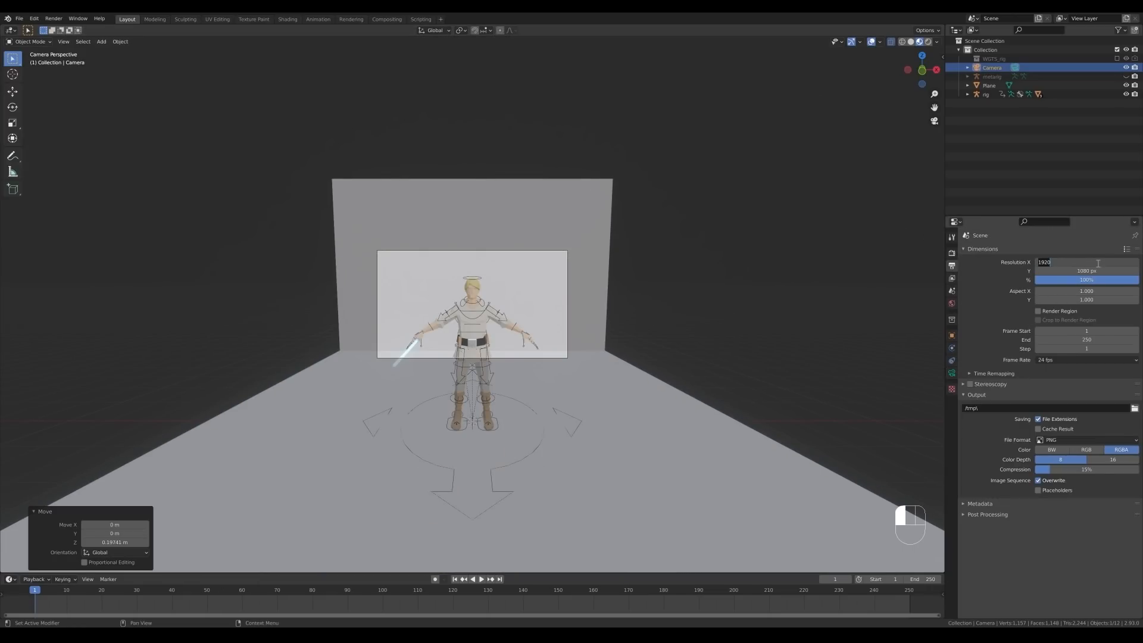
pyautogui.press('Return')
pyautogui.press('g')
pyautogui.press('z')
pyautogui.click(602, 346)
pyautogui.press('g')
pyautogui.press('z')
pyautogui.click(589, 304)
# - Tilt the camera about X and pull it back about 1.2 m along its local Z axis
pyautogui.press('r')
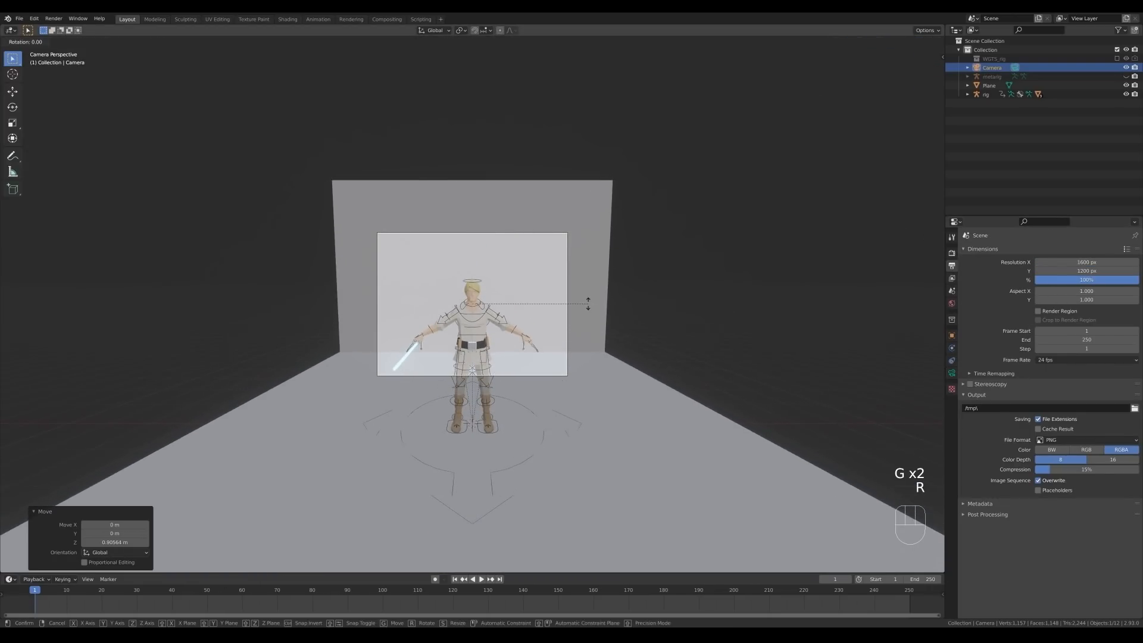
pyautogui.press('x')
pyautogui.click(585, 293)
pyautogui.press('g')
pyautogui.press('z')
pyautogui.press('z')
pyautogui.click(585, 315)
# - Lower the camera by about 0.49 m and tilt it about its local X axis
pyautogui.click(951, 372)
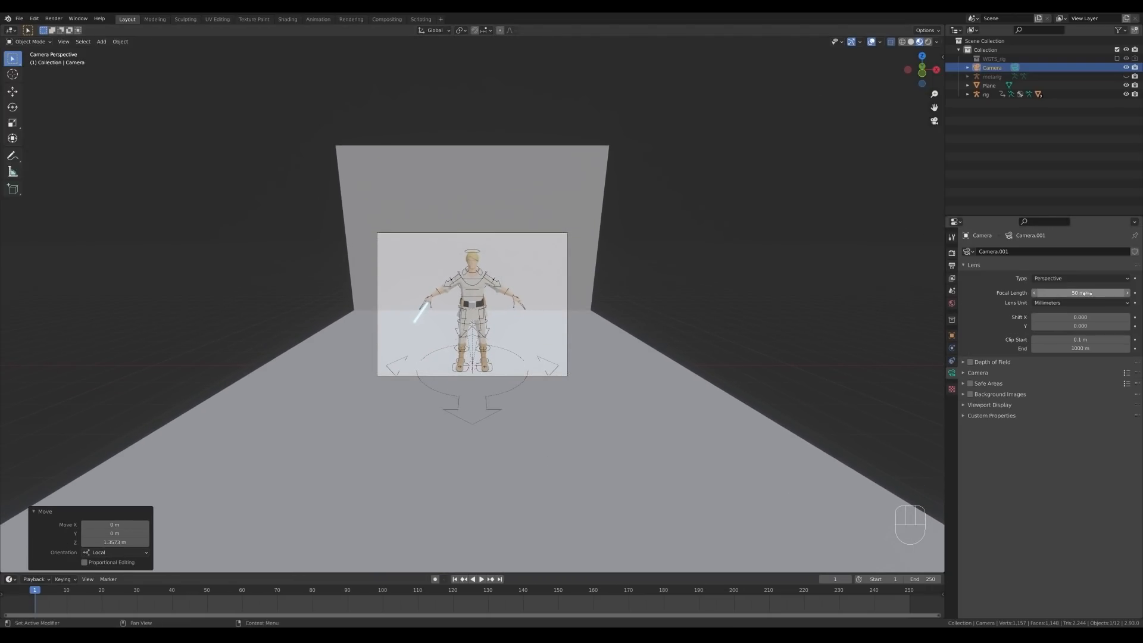
pyautogui.press('g')
pyautogui.press('z')
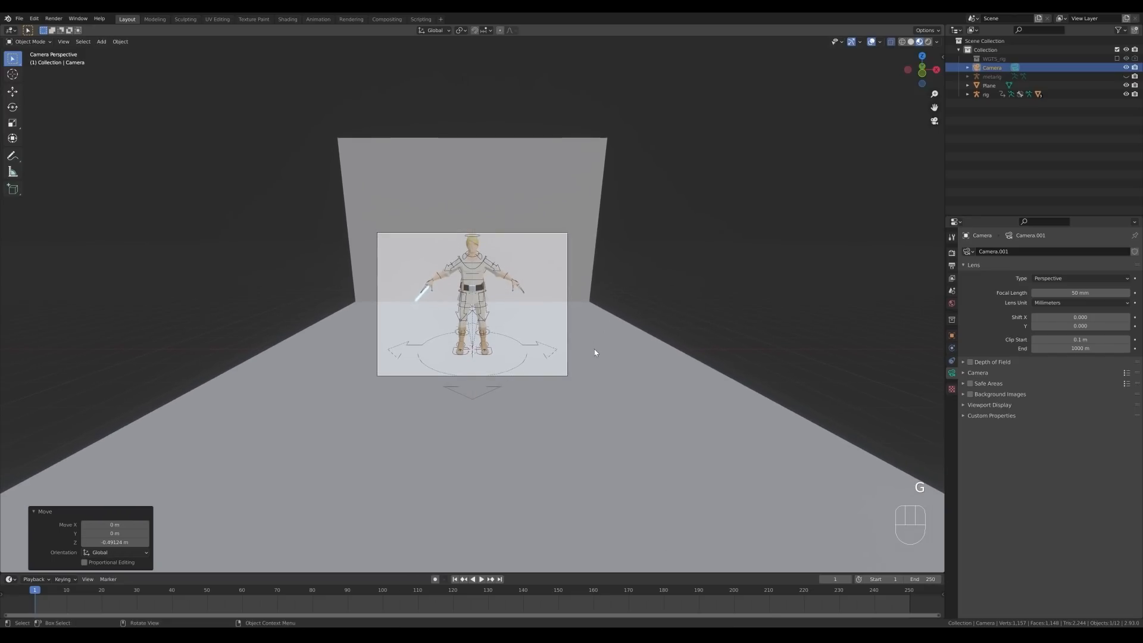
pyautogui.click(594, 349)
pyautogui.press('r')
pyautogui.press('x')
pyautogui.press('x')
pyautogui.click(592, 329)
# - Shift the camera vertically and along its local Z axis to frame the whole character
pyautogui.press('g')
pyautogui.press('z')
pyautogui.scroll(4, 568, 344)
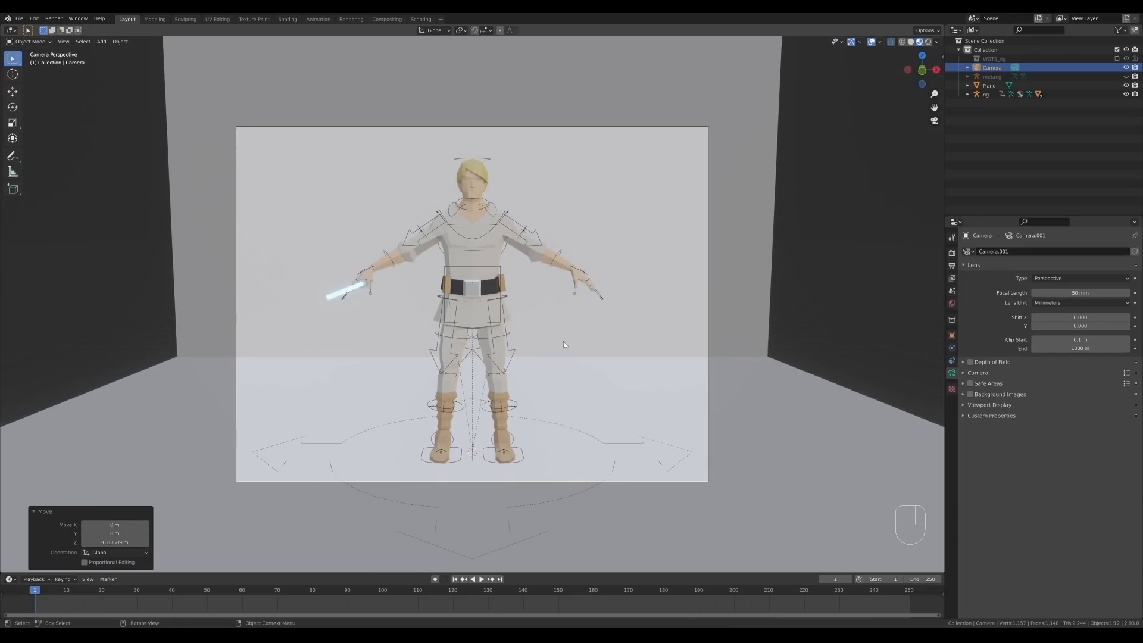
pyautogui.scroll(-1, 563, 341)
pyautogui.press('g')
pyautogui.press('z')
pyautogui.press('z')
pyautogui.click(692, 300)
# - Give the backdrop plane a new material named Bg with a dark blue base color and a roughness of about 0.79
pyautogui.click(692, 300)
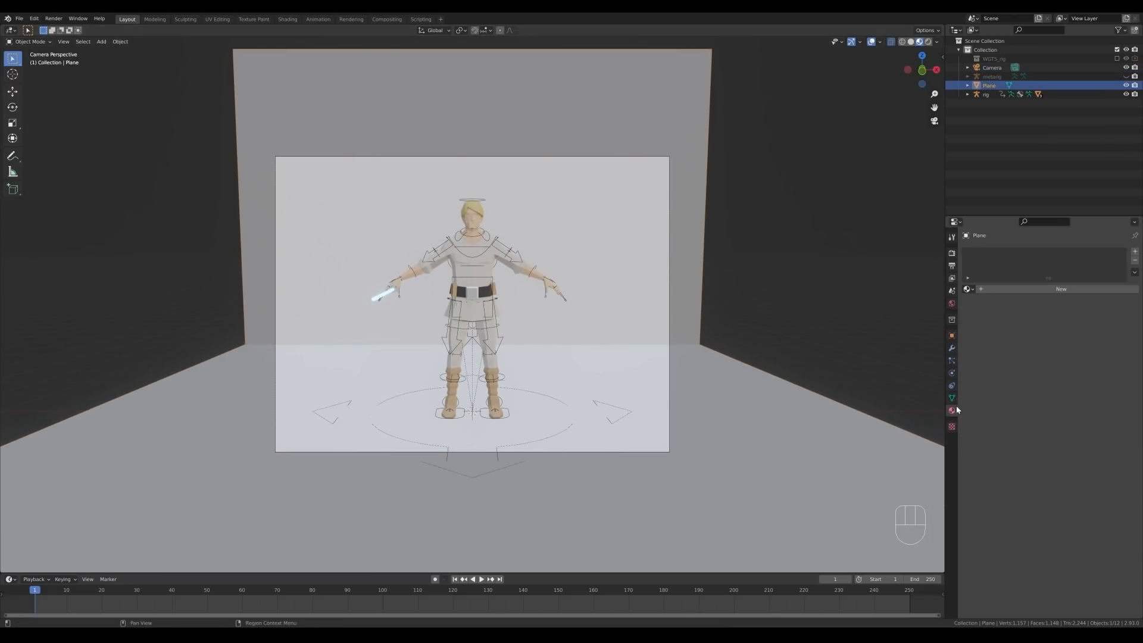
pyautogui.click(952, 410)
pyautogui.click(1065, 379)
pyautogui.click(1105, 268)
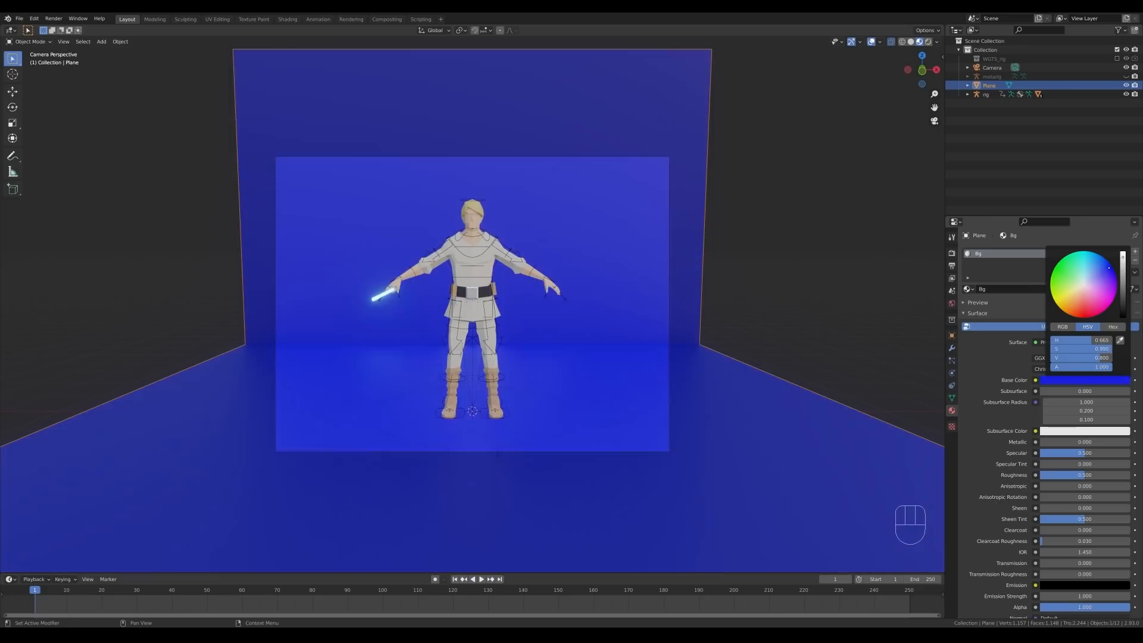
pyautogui.click(1126, 292)
pyautogui.moveTo(1084, 474)
pyautogui.mouseDown()
pyautogui.moveTo(1121, 475)
pyautogui.moveTo(1111, 475)
pyautogui.mouseUp()
# - Save the file and switch the viewport preview to the scene's own lighting
pyautogui.hotkey('ctrl', 's')
pyautogui.click(937, 42)
pyautogui.click(894, 95)
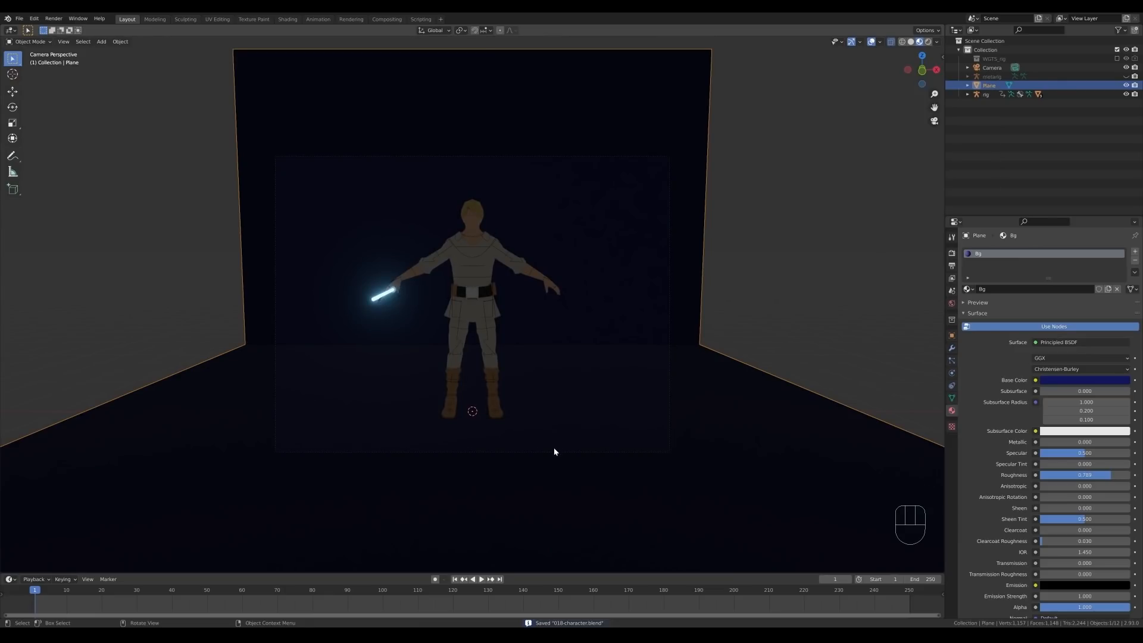
# - Add an area light and raise it about 4.55 m to sit above the character
pyautogui.hotkey('shift', 'a')
pyautogui.moveTo(532, 426)
pyautogui.click(588, 455)
pyautogui.press('g')
pyautogui.click(654, 400)
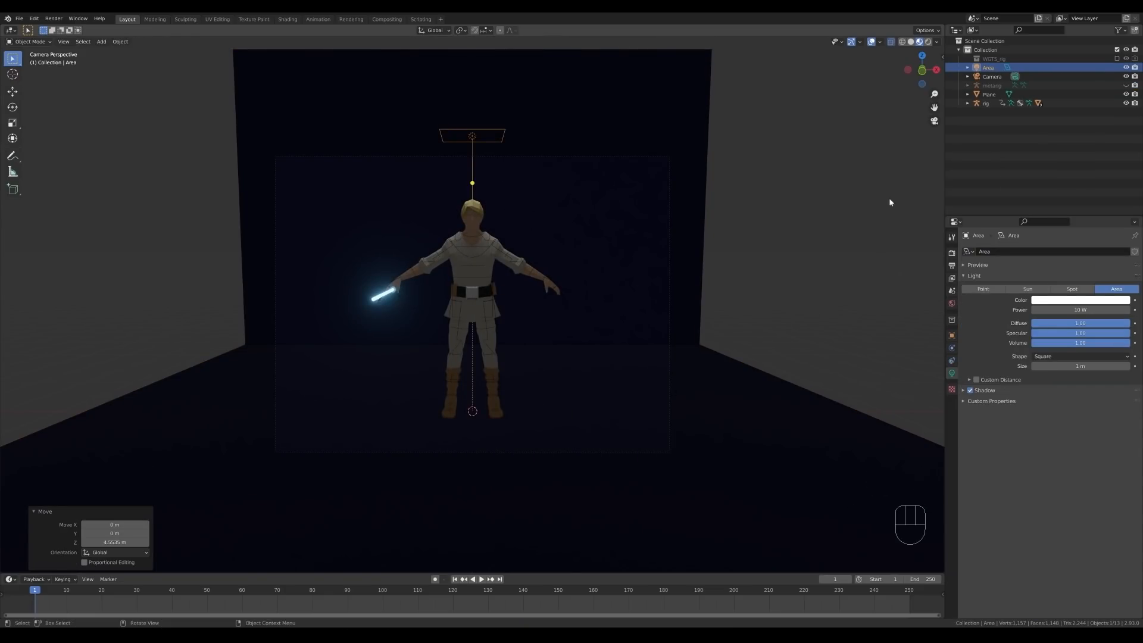
# - Set the 3D cursor's Z location to 2.99 m and reposition the area light
pyautogui.press('n')
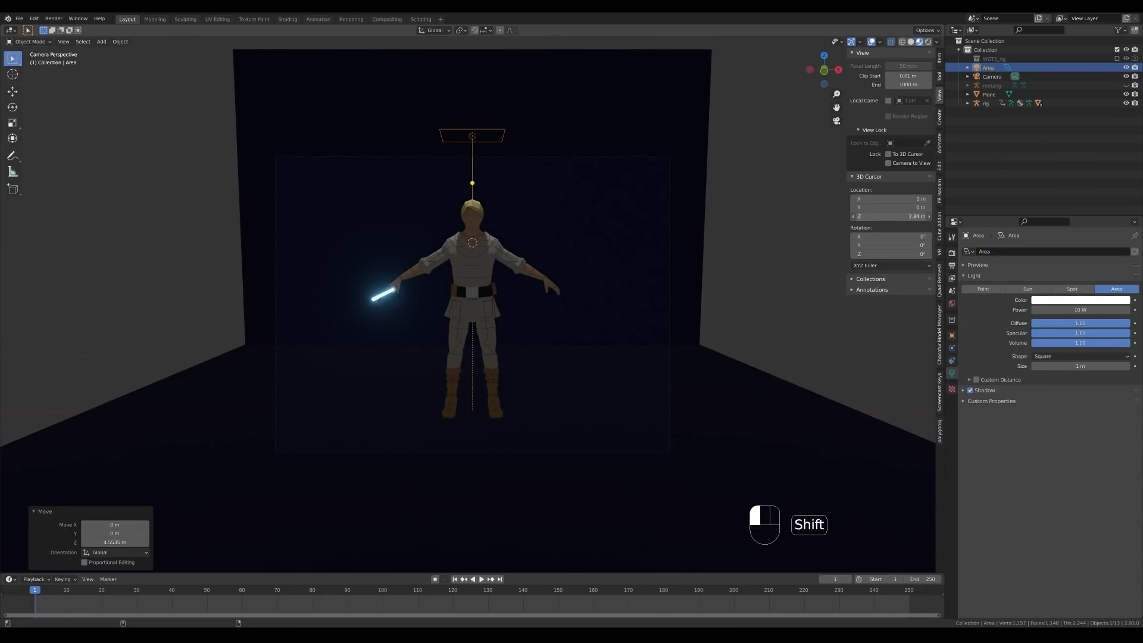
pyautogui.press('g')
pyautogui.middleClick(577, 322)
pyautogui.click(579, 262)
# - Use the 3D cursor as pivot and rotate the area light about 39° around Y, plus a turn around Z
pyautogui.press('.')
pyautogui.click(625, 275)
pyautogui.scroll(-3, 625, 275)
pyautogui.press('r')
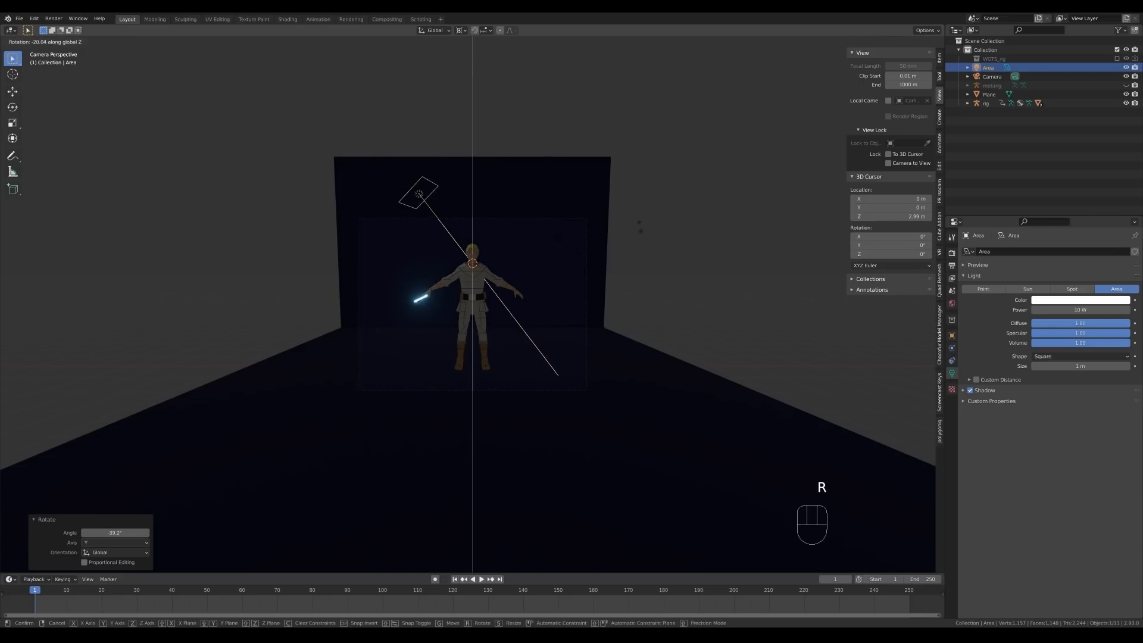
pyautogui.scroll(2, 587, 367)
# - Set the area light's power to 100 W
pyautogui.click(1080, 309)
pyautogui.write('100')
pyautogui.press('Return')
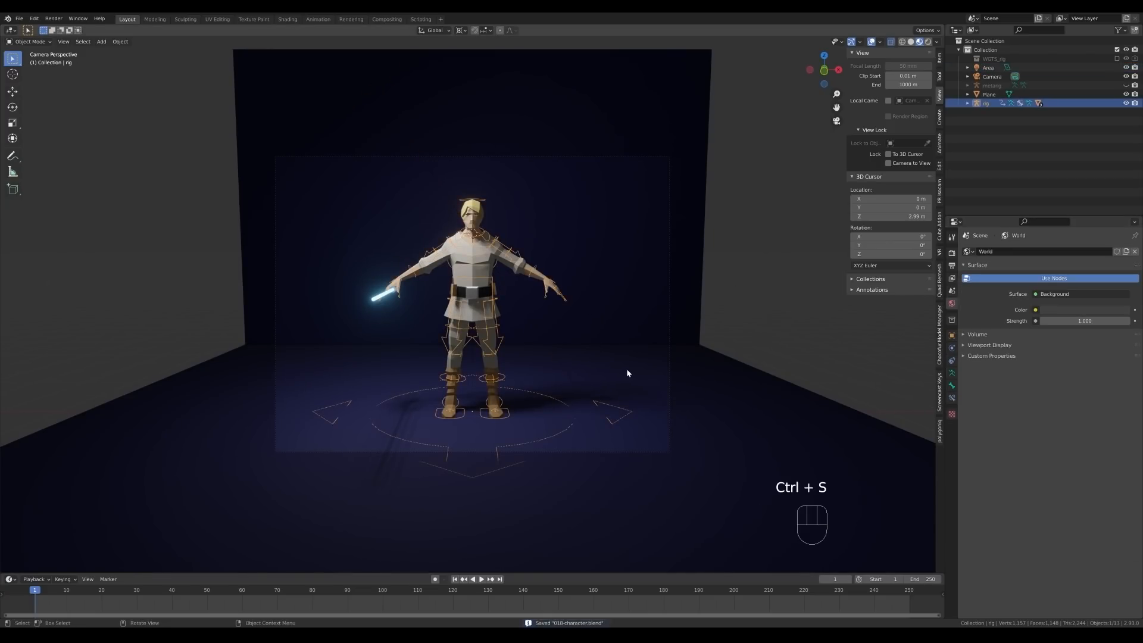
# - Rotate the character's rig around the Z axis to turn it away from facing the camera
pyautogui.press('r')
pyautogui.press('z')
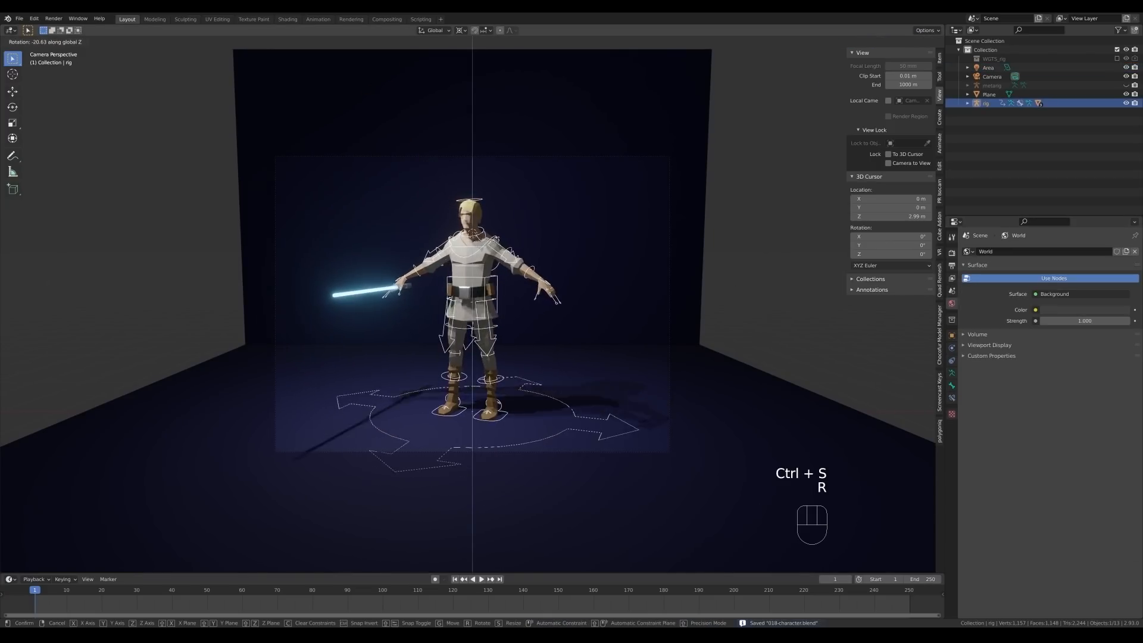
pyautogui.click(538, 403)
# - In Pose Mode, move a foot control horizontally across the ground plane
pyautogui.hotkey('ctrl', 'Tab')
pyautogui.rightClick(560, 403)
pyautogui.moveTo(593, 390); pyautogui.dragTo(539, 388, button='middle')
pyautogui.press('g')
pyautogui.hotkey('shift', 'z')
pyautogui.click(535, 404)
# - Lower the torso control by about 0.21 m along Z to bend the knees
pyautogui.click(504, 315)
pyautogui.press('g')
pyautogui.press('z')
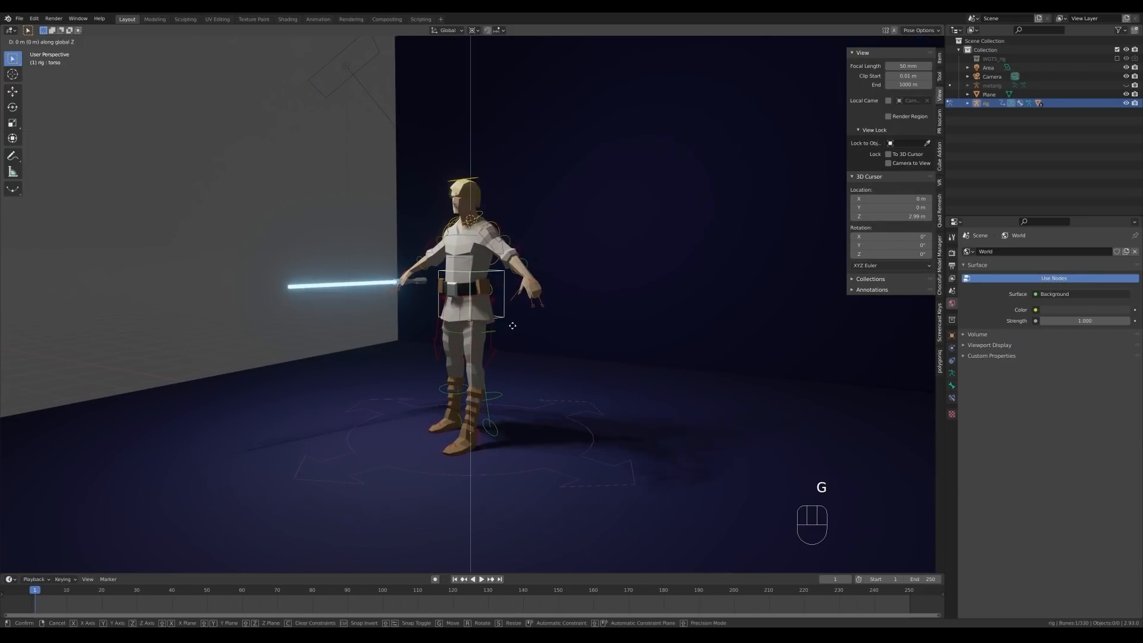
pyautogui.click(525, 339)
# - Change the transform pivot point and rotate the torso control to lean the upper body
pyautogui.moveTo(553, 343); pyautogui.dragTo(529, 321, button='middle')
pyautogui.press('r')
pyautogui.rightClick(569, 375)
pyautogui.press('.')
pyautogui.click(619, 375)
pyautogui.press('r')
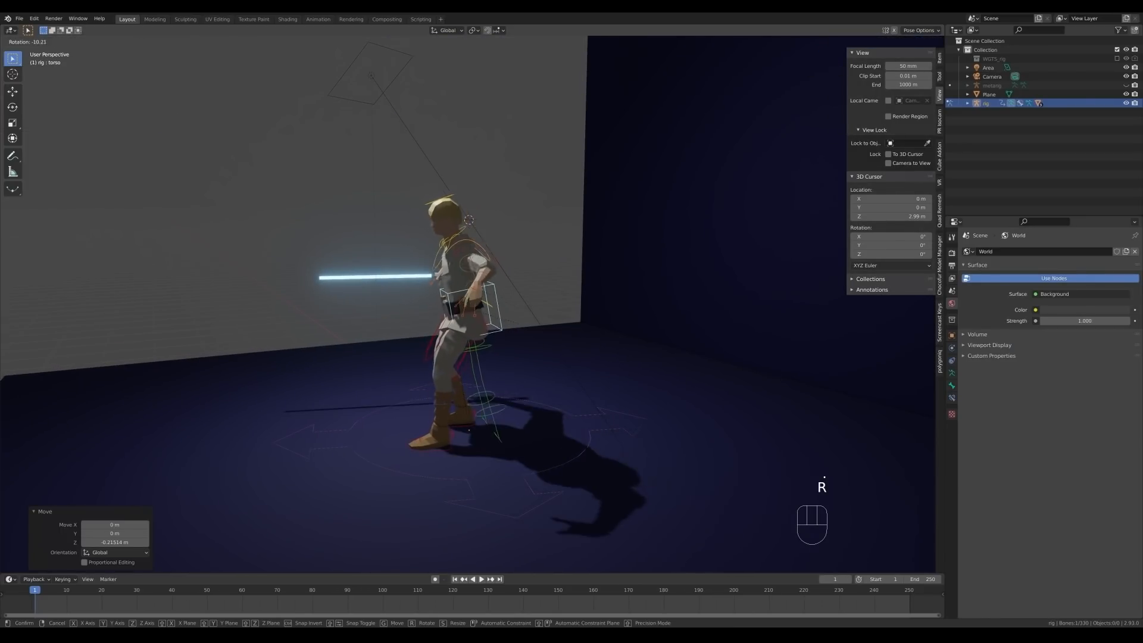
pyautogui.click(571, 393)
# - Reposition a foot control on the ground plane to widen the character's stance
pyautogui.click(451, 444)
pyautogui.moveTo(455, 447); pyautogui.dragTo(597, 461, button='middle')
pyautogui.press('g')
pyautogui.hotkey('shift', 'z')
pyautogui.click(617, 462)
# - Select a foot control and rotate it from two view angles to orient the foot
pyautogui.click(451, 430)
pyautogui.moveTo(539, 418); pyautogui.dragTo(590, 416, button='middle')
pyautogui.click(561, 410)
pyautogui.press('r')
pyautogui.click(566, 431)
pyautogui.press('r')
pyautogui.click(584, 414)
# - Rotate the torso control about 14° around Z
pyautogui.click(504, 315)
pyautogui.press('r')
pyautogui.press('z')
pyautogui.click(507, 309)
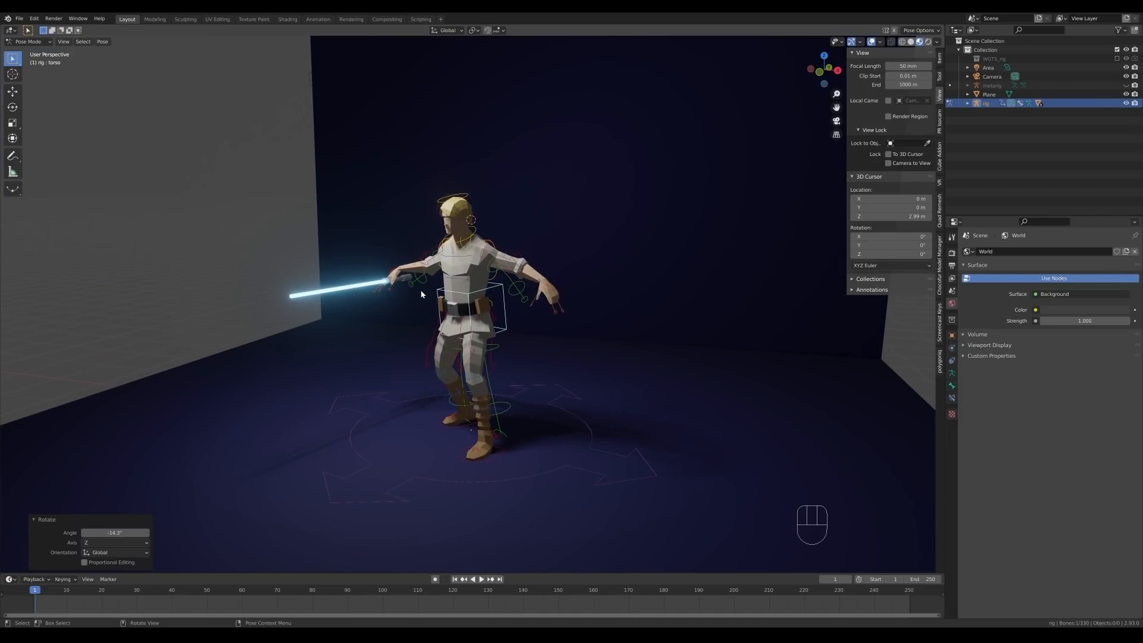
# - Rotate the right hand IK control to reorient the hand holding the lightsaber
pyautogui.click(397, 279)
pyautogui.press('r')
pyautogui.click(630, 341)
pyautogui.press('r')
pyautogui.click(613, 321)
# - In Object Mode, select the lightsaber and rotate it to line up with the right hand's grip
pyautogui.moveTo(500, 321); pyautogui.dragTo(595, 316, button='middle')
pyautogui.scroll(4, 535, 309)
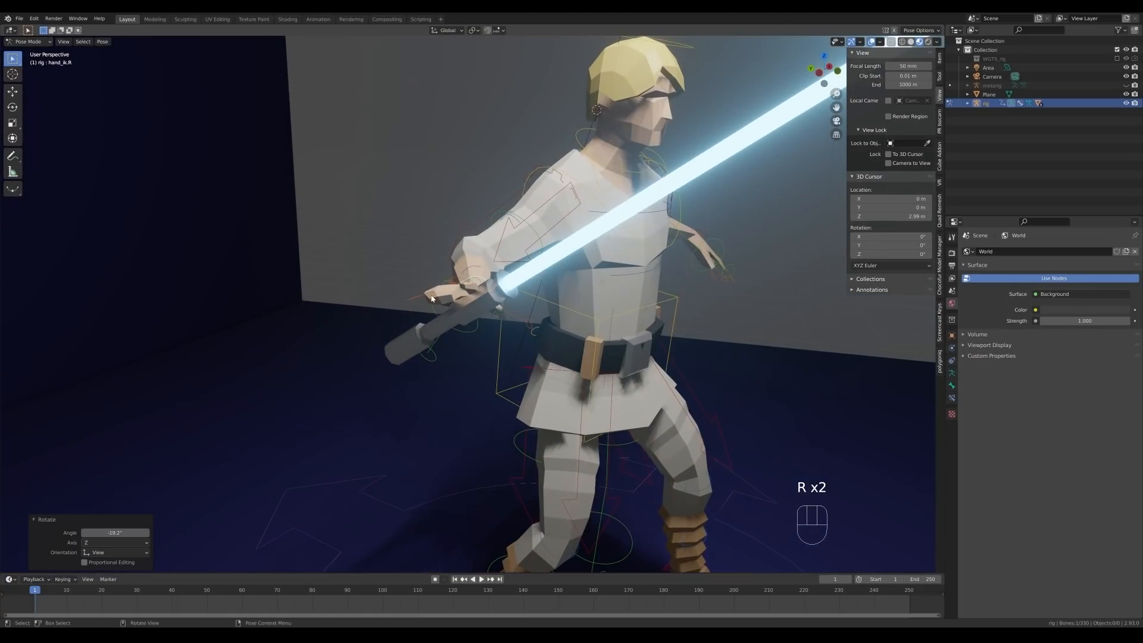
pyautogui.click(485, 286)
pyautogui.moveTo(485, 291); pyautogui.dragTo(633, 282, button='middle')
pyautogui.click(635, 276)
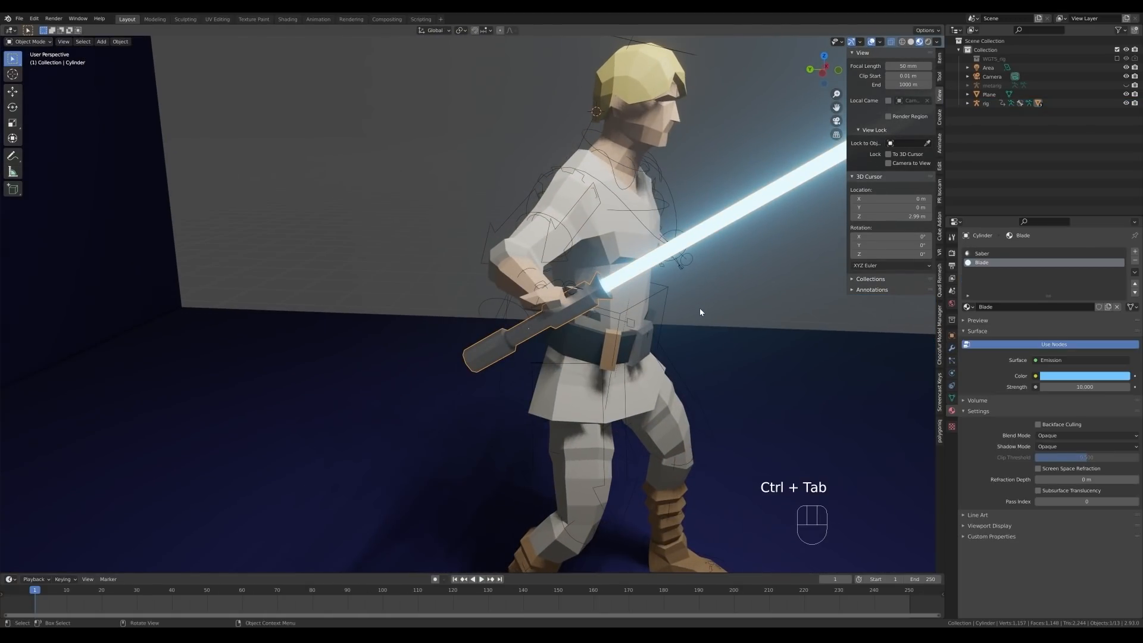
pyautogui.press('r')
pyautogui.click(692, 345)
# - Move the lightsaber so that its handle sits in the right hand's palm
pyautogui.press('g')
pyautogui.click(688, 329)
pyautogui.moveTo(687, 329); pyautogui.dragTo(524, 301, button='middle')
pyautogui.press('g')
pyautogui.click(700, 306)
# - In Pose Mode, scale and rotate a right-hand finger control to curl the finger around the handle
pyautogui.hotkey('ctrl', 'Tab')
pyautogui.press('s')
pyautogui.rightClick(668, 303)
pyautogui.press('s')
pyautogui.click(631, 300)
pyautogui.press('r')
pyautogui.click(476, 262)
# - Scale the right index finger's master control and rotate it about 53° toward the handle
pyautogui.moveTo(476, 262); pyautogui.dragTo(566, 271, button='middle')
pyautogui.click(513, 284)
pyautogui.press('s')
pyautogui.click(558, 292)
pyautogui.press('r')
pyautogui.click(586, 238)
# - Refine the right index finger's rotation from other angles and scale its control to about 0.872
pyautogui.press('r')
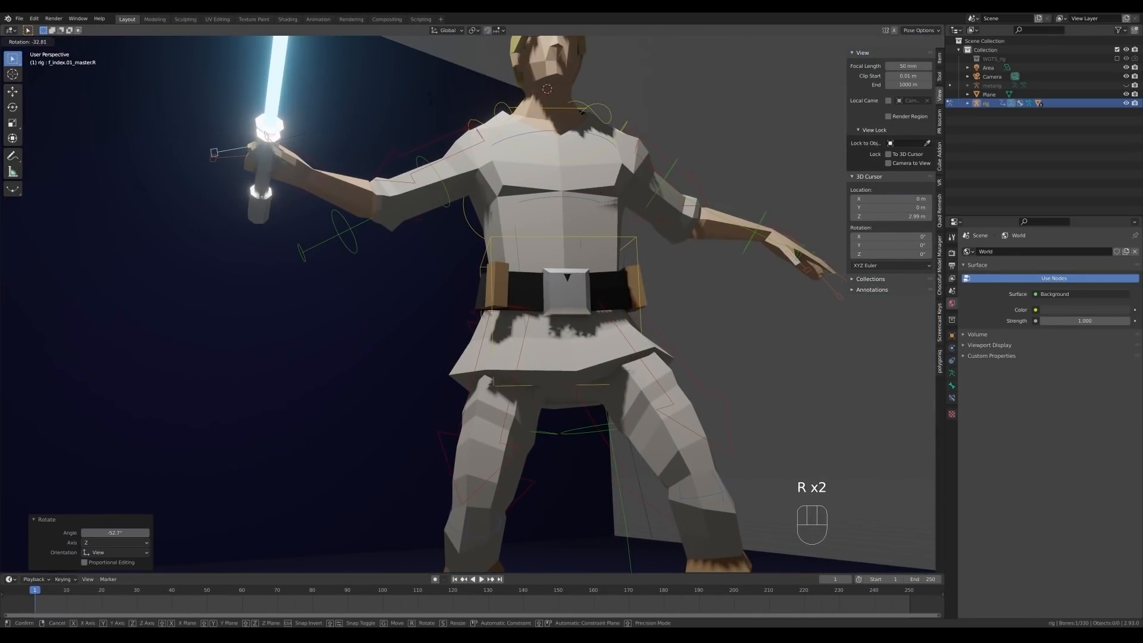
pyautogui.click(554, 262)
pyautogui.press('r')
pyautogui.click(574, 310)
pyautogui.press('s')
pyautogui.click(527, 351)
pyautogui.moveTo(527, 351); pyautogui.dragTo(416, 317, button='middle')
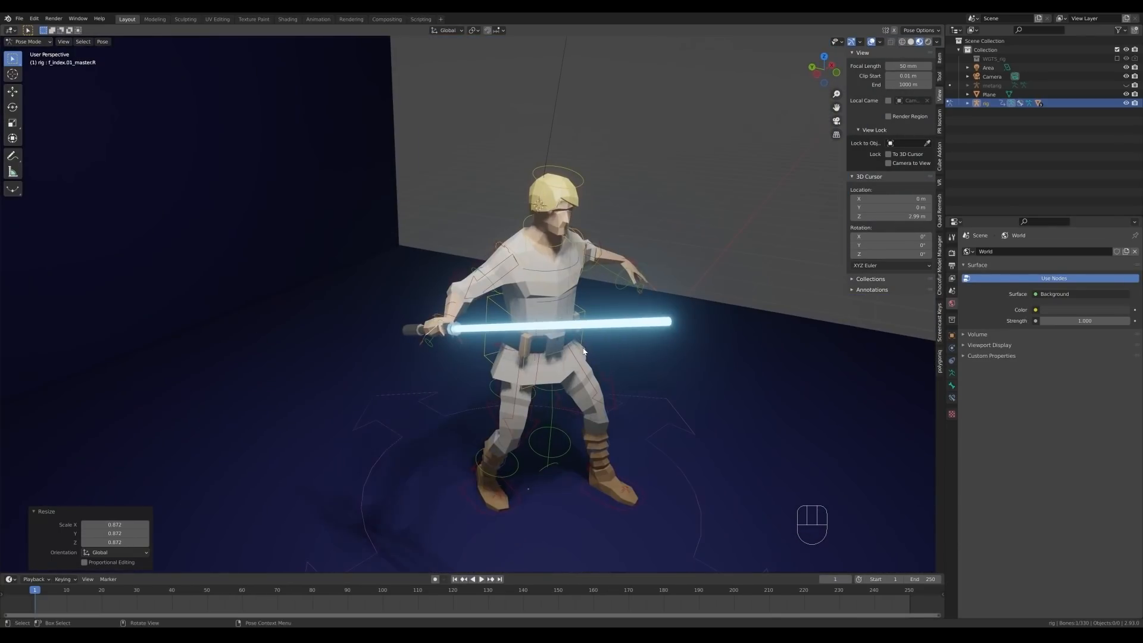
# - Rotate the right hand IK control freely and about Z so that the lightsaber points upward
pyautogui.hotkey('ctrl', 'Tab')
pyautogui.hotkey('ctrl', 'Tab')
pyautogui.press('r')
pyautogui.press('r')
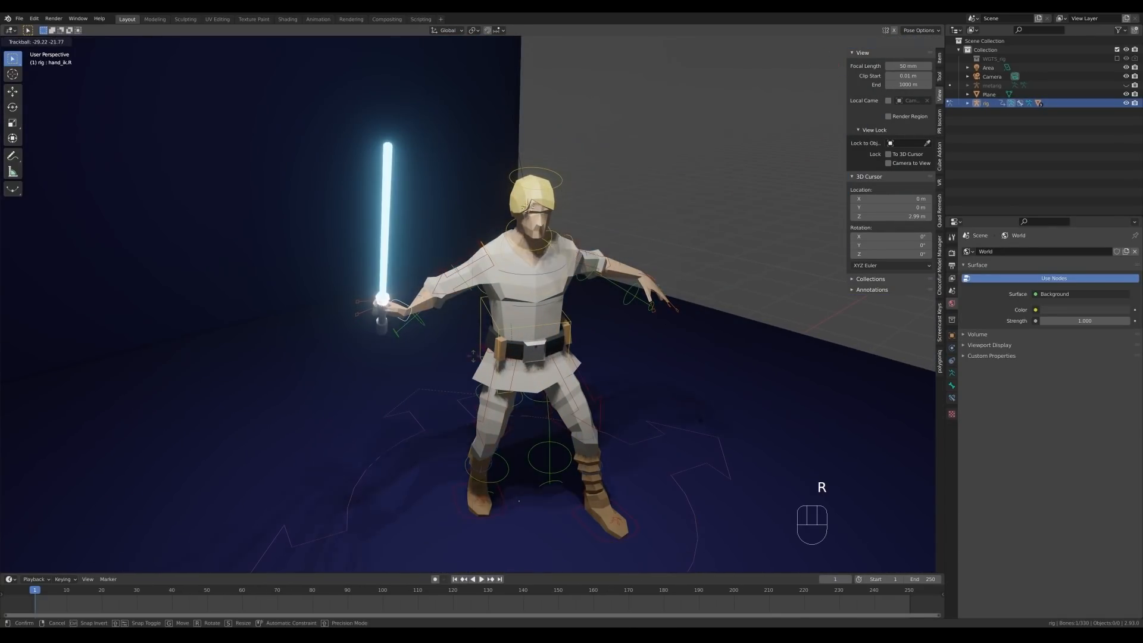
pyautogui.click(476, 334)
pyautogui.press('r')
pyautogui.press('z')
pyautogui.click(512, 325)
# - Move and rotate the right hand IK control from several angles to hold the raised lightsaber out at the character's side
pyautogui.press('g')
pyautogui.moveTo(523, 333); pyautogui.dragTo(552, 292, button='middle')
pyautogui.click(701, 361)
pyautogui.press('r')
pyautogui.click(530, 280)
pyautogui.press('g')
pyautogui.click(562, 313)
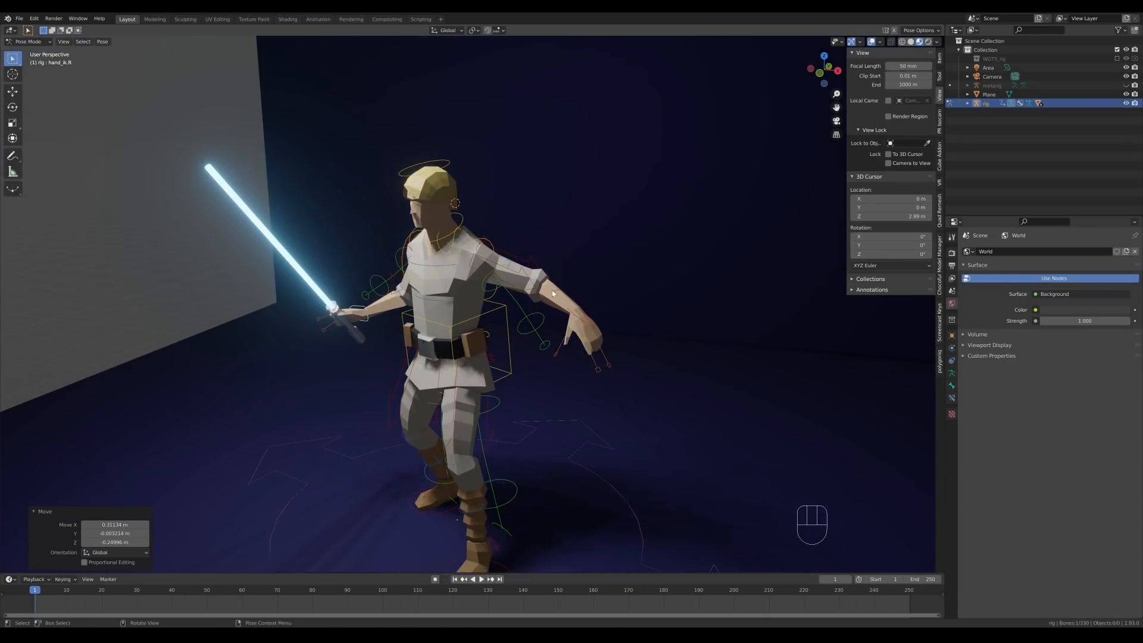
pyautogui.moveTo(601, 323); pyautogui.dragTo(691, 292, button='middle')
pyautogui.scroll(-3, 691, 291)
pyautogui.press('g')
pyautogui.click(667, 332)
pyautogui.moveTo(666, 334)
pyautogui.mouseDown(button='middle')
pyautogui.moveTo(662, 354)
pyautogui.moveTo(654, 340)
pyautogui.mouseUp(button='middle')
# - Rotate the head control freely to turn the face, judging the pose through the camera
pyautogui.click(483, 206)
pyautogui.click(538, 226)
pyautogui.press('KP_0')
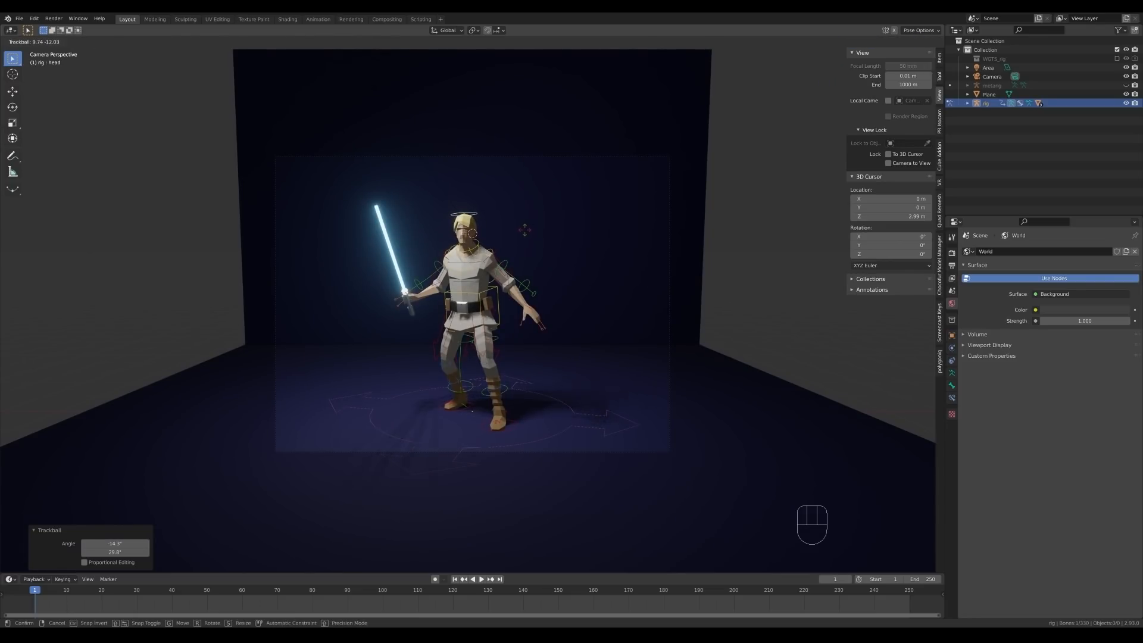
pyautogui.press('r')
pyautogui.press('Return')
# - Rotate the torso and hips controls slightly to turn the body in the camera view
pyautogui.press('r')
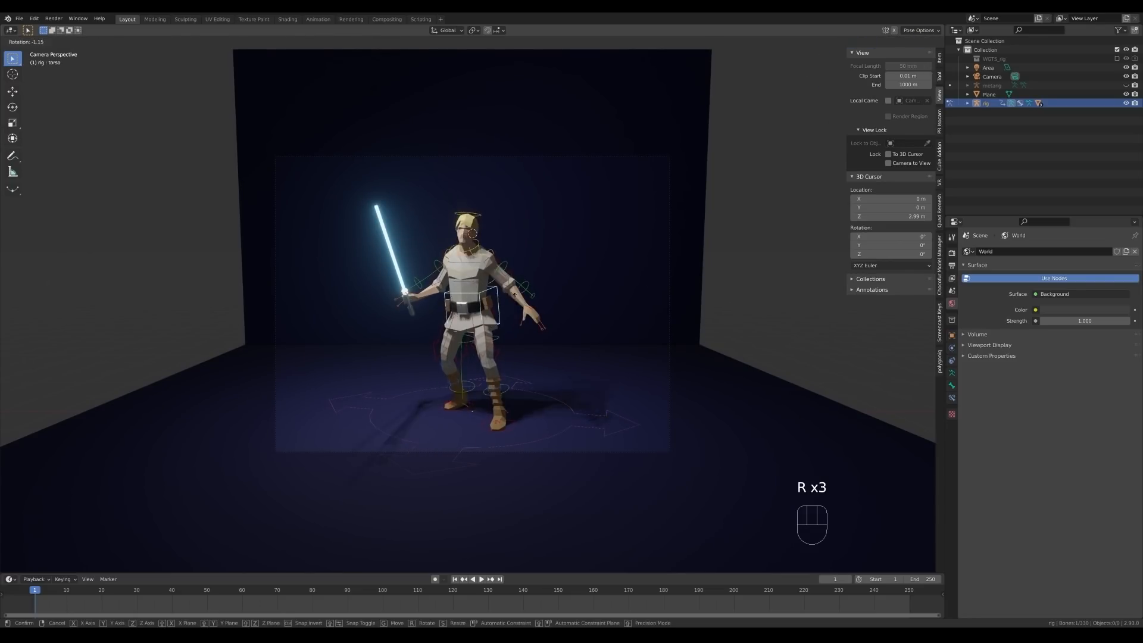
pyautogui.press('z')
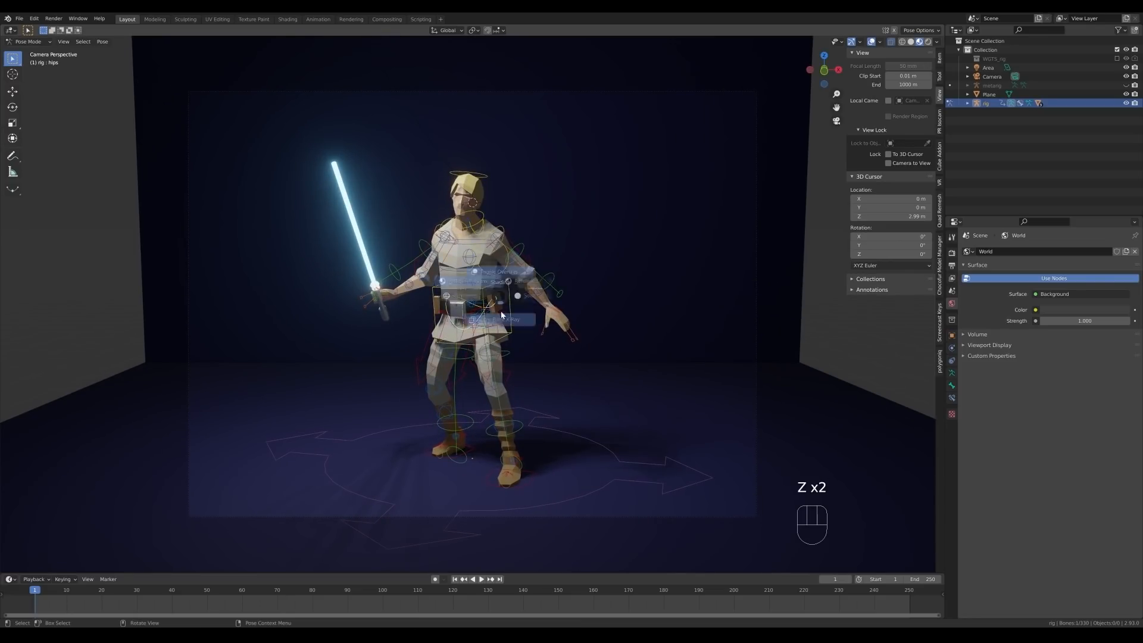
pyautogui.scroll(-1, 501, 315)
pyautogui.press('r')
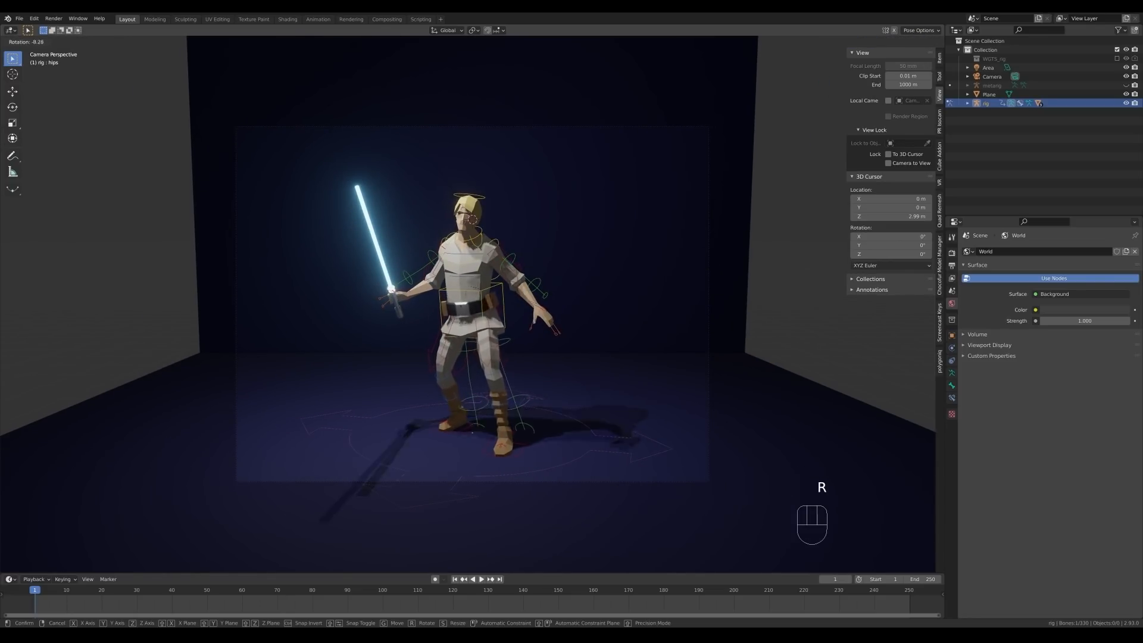
pyautogui.click(540, 316)
# - Move and rotate the torso control from several angles to shift the body's weight, ending with a move of about 0.097 m in X
pyautogui.moveTo(540, 317); pyautogui.dragTo(619, 328, button='middle')
pyautogui.click(530, 301)
pyautogui.press('g')
pyautogui.press('g')
pyautogui.click(533, 315)
pyautogui.press('g')
pyautogui.click(623, 330)
pyautogui.press('r')
pyautogui.click(565, 314)
pyautogui.press('g')
pyautogui.click(625, 320)
pyautogui.press('KP_0')
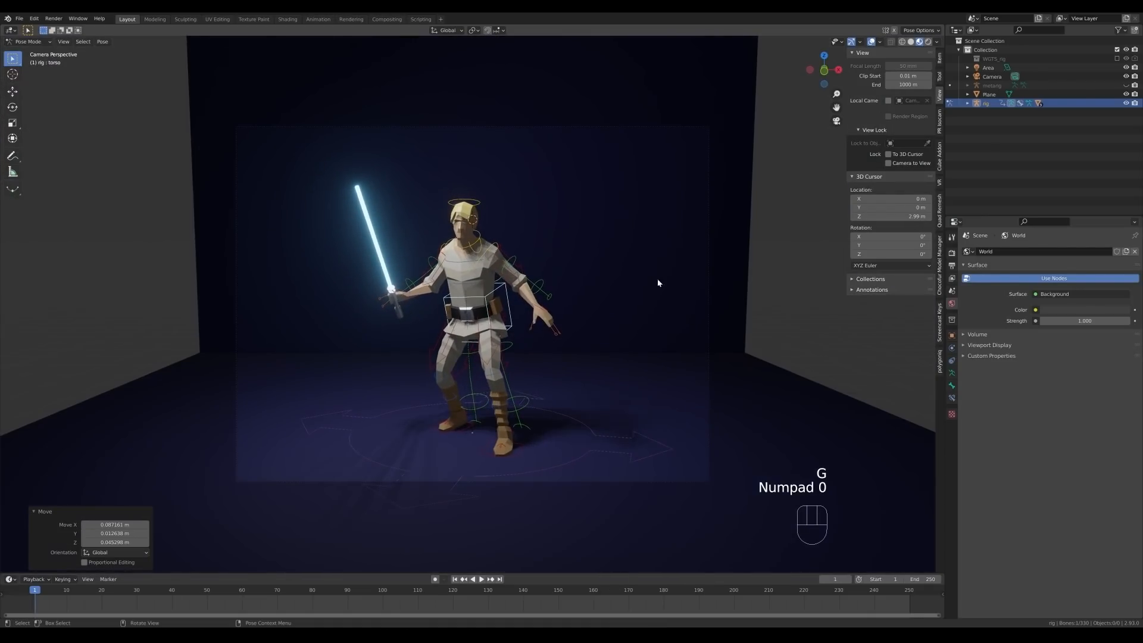
# - Turn the torso control about Z and move the right hand control up and outward
pyautogui.press('r')
pyautogui.press('z')
pyautogui.press('g')
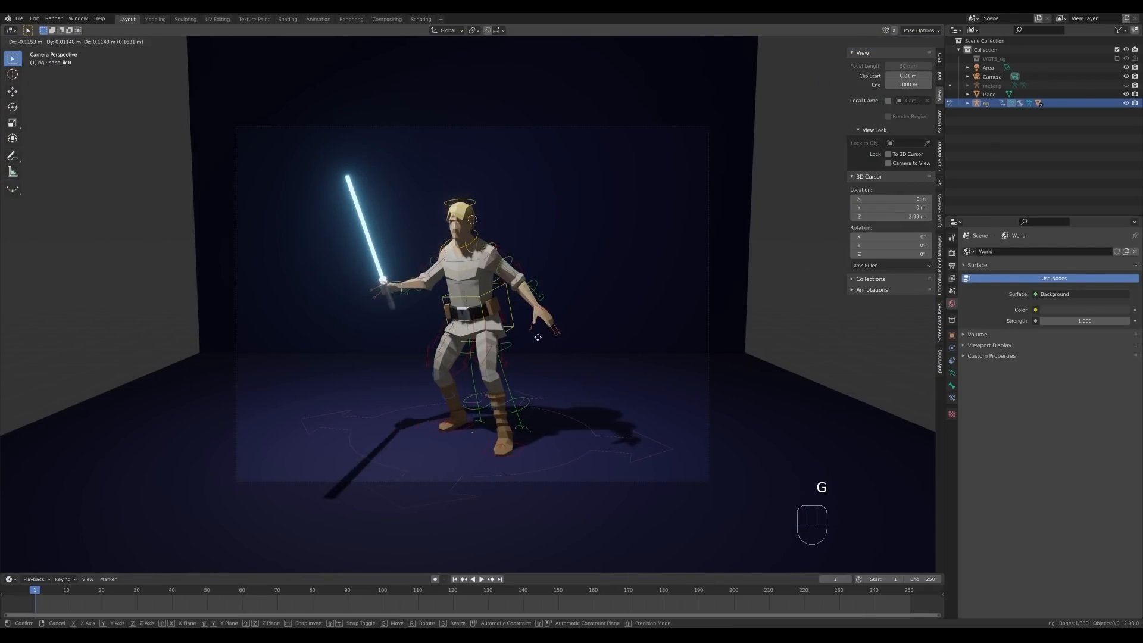
pyautogui.click(533, 329)
# - Rotate the right hand control about 57° around its local Z axis so the lightsaber crosses the chest
pyautogui.press('t')
pyautogui.press('r')
pyautogui.click(479, 387)
pyautogui.press('r')
pyautogui.press('z')
pyautogui.press('z')
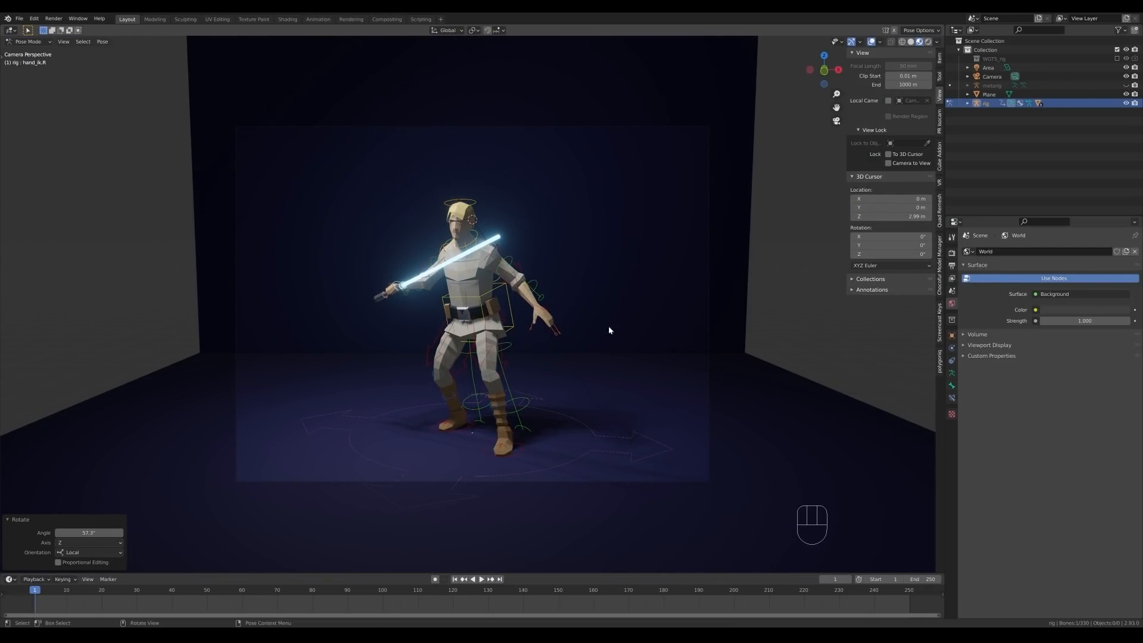
# - Rotate the right hand control in the camera view and move it about 0.066 m in X and 0.029 m in Z
pyautogui.press('r')
pyautogui.click(600, 280)
pyautogui.press('g')
pyautogui.click(613, 290)
# - Refine the right hand's pose from the side and front with a small move and a final rotation of about 22°
pyautogui.moveTo(614, 291); pyautogui.dragTo(540, 304, button='middle')
pyautogui.press('r')
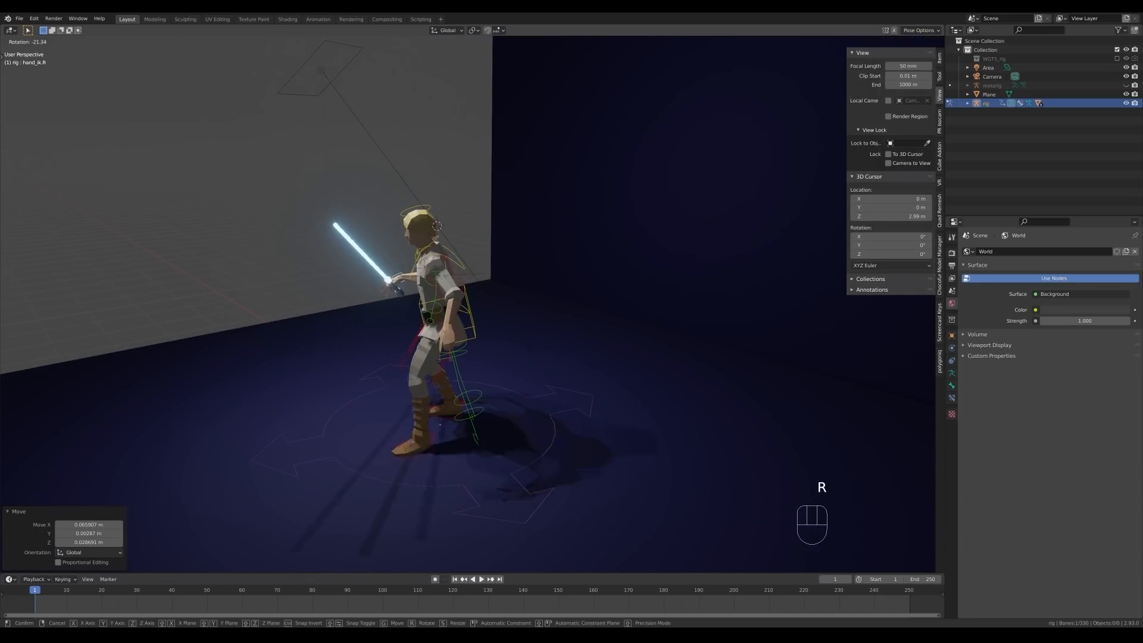
pyautogui.click(566, 355)
pyautogui.press('g')
pyautogui.click(590, 374)
pyautogui.moveTo(591, 373); pyautogui.dragTo(653, 276, button='middle')
pyautogui.press('r')
pyautogui.click(653, 321)
pyautogui.moveTo(654, 321); pyautogui.dragTo(645, 295, button='middle')
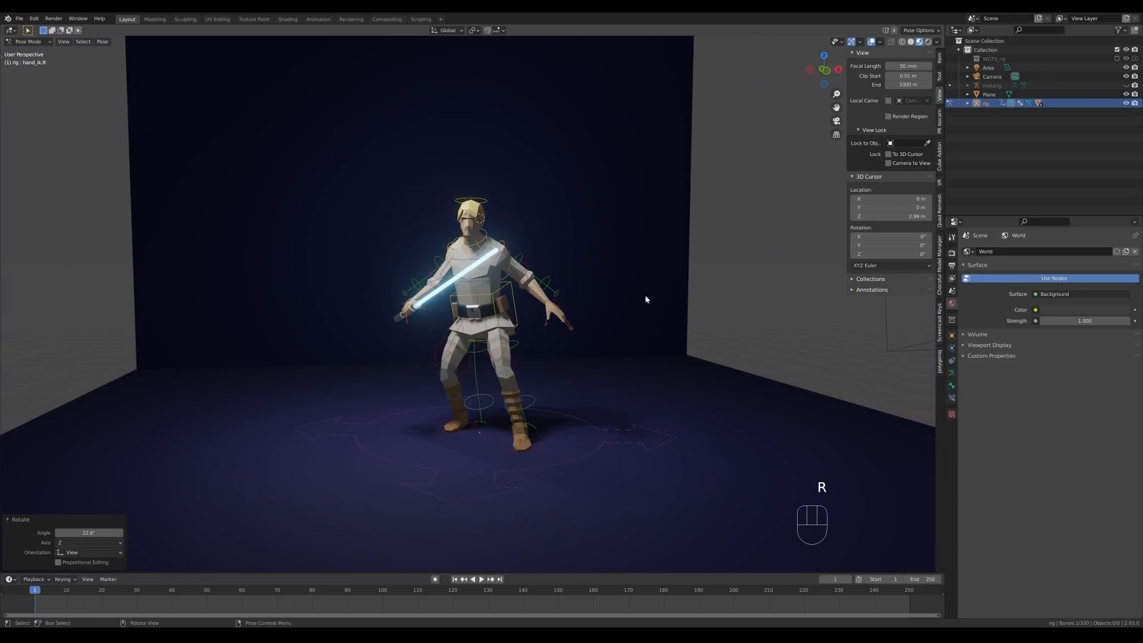
pyautogui.press('KP_0')
# - Slide the right foot IK control across the ground plane and adjust the left foot control's position
pyautogui.click(492, 221)
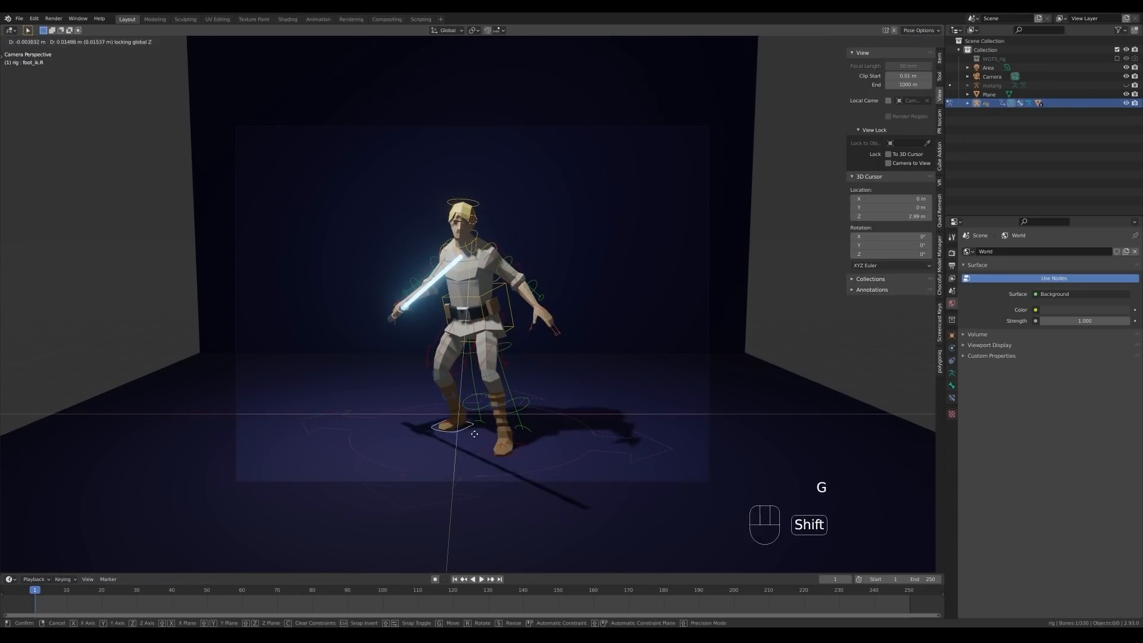
pyautogui.click(464, 427)
pyautogui.click(506, 451)
pyautogui.press('g')
pyautogui.click(513, 454)
# - Lower the character's torso control along Z to bend the knees into a deeper stance
pyautogui.moveTo(513, 454); pyautogui.dragTo(633, 354, button='middle')
pyautogui.click(511, 316)
pyautogui.press('g')
pyautogui.press('z')
pyautogui.click(565, 343)
pyautogui.press('KP_0')
# - Move and rotate the chest control to lean the upper body, and bring the left hand control closer to the body
pyautogui.click(471, 271)
pyautogui.press('g')
pyautogui.press('s')
pyautogui.click(606, 312)
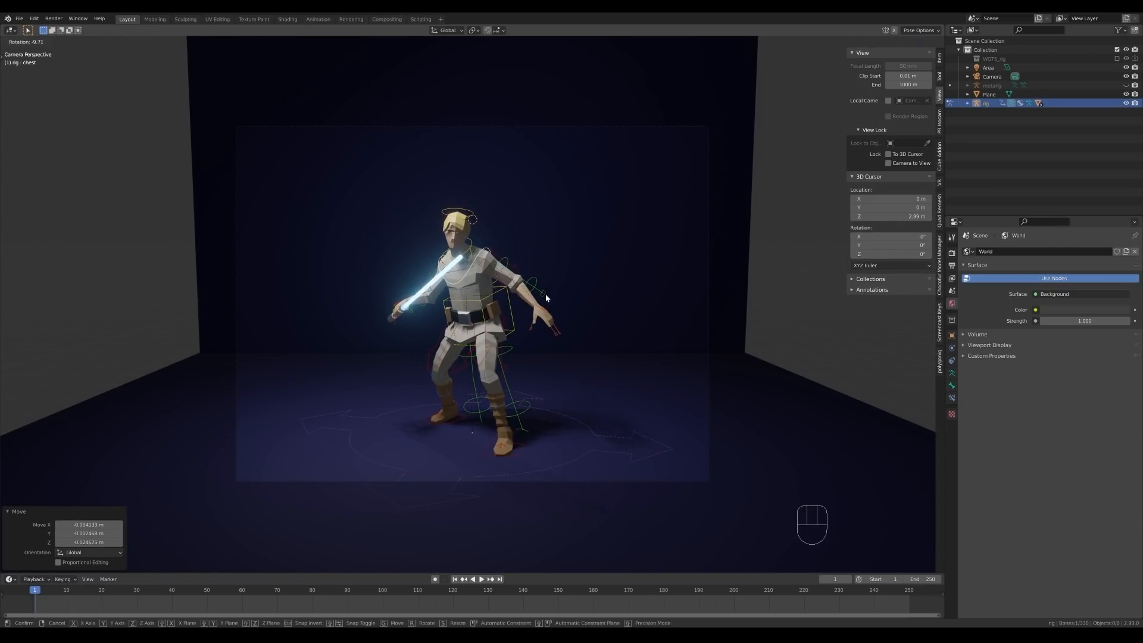
pyautogui.click(545, 294)
pyautogui.click(559, 320)
pyautogui.click(565, 336)
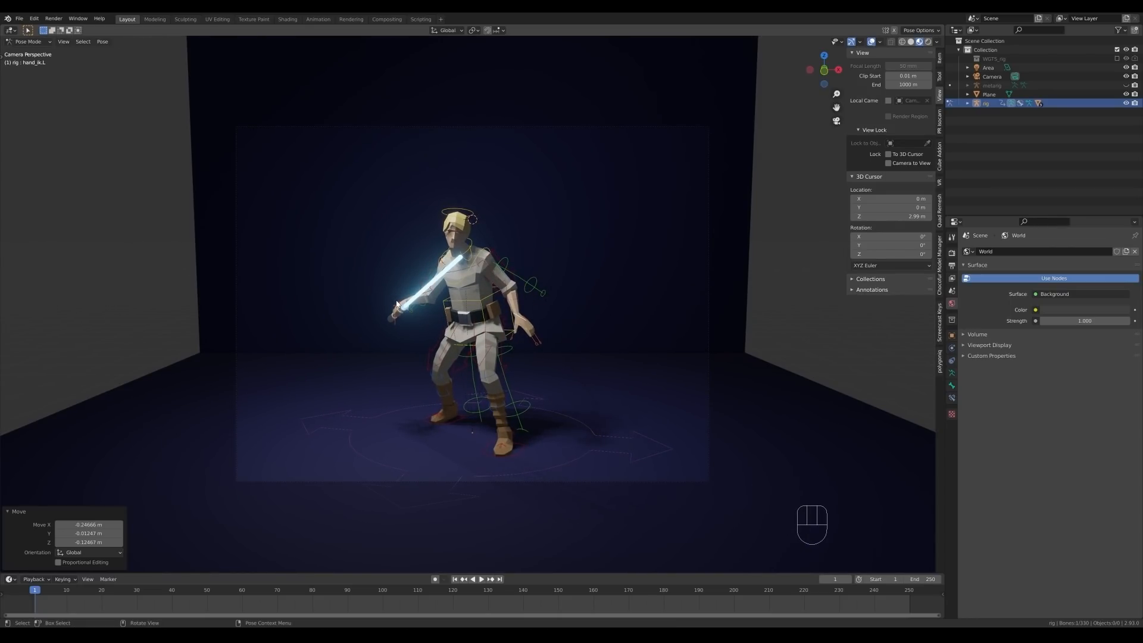
# - Adjust the chest and rotate the right hand control from several angles until the lightsaber stands upright beside the character
pyautogui.click(477, 262)
pyautogui.press('r')
pyautogui.click(476, 286)
pyautogui.moveTo(476, 286)
pyautogui.mouseDown(button='middle')
pyautogui.moveTo(619, 286)
pyautogui.moveTo(488, 285)
pyautogui.mouseUp(button='middle')
pyautogui.press('r')
pyautogui.click(633, 293)
pyautogui.press('r')
pyautogui.click(570, 368)
pyautogui.press('r')
pyautogui.press('KP_0')
pyautogui.press('r')
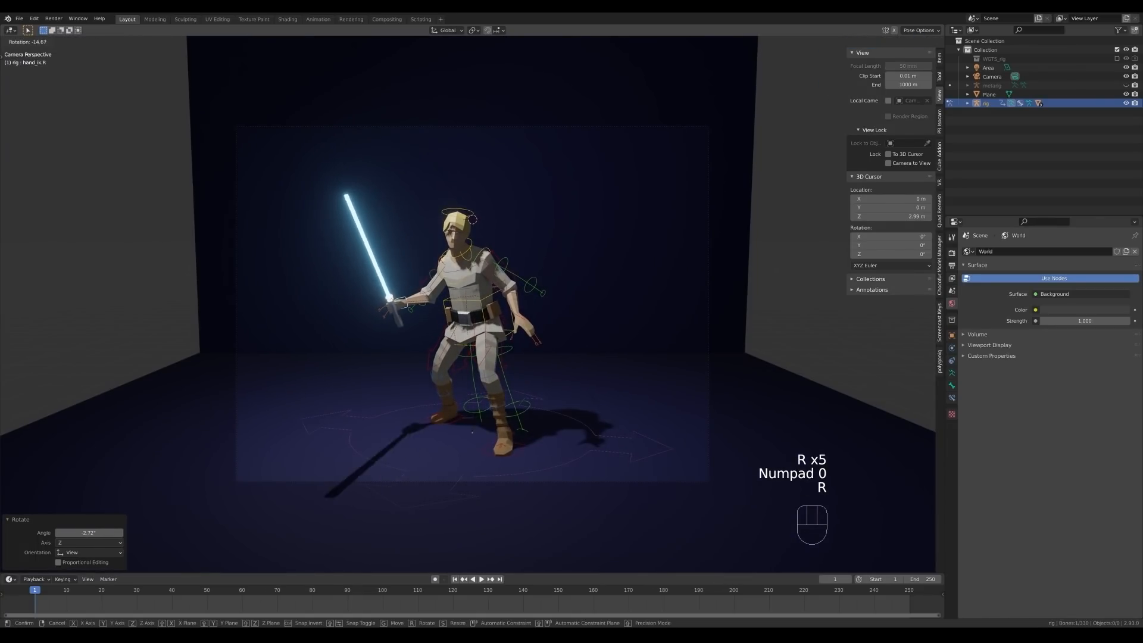
pyautogui.click(536, 322)
# - Rotate the right hand control about -12° from an angled view to fine-tune the lightsaber's direction
pyautogui.moveTo(535, 322); pyautogui.dragTo(613, 306, button='middle')
pyautogui.press('r')
pyautogui.click(732, 351)
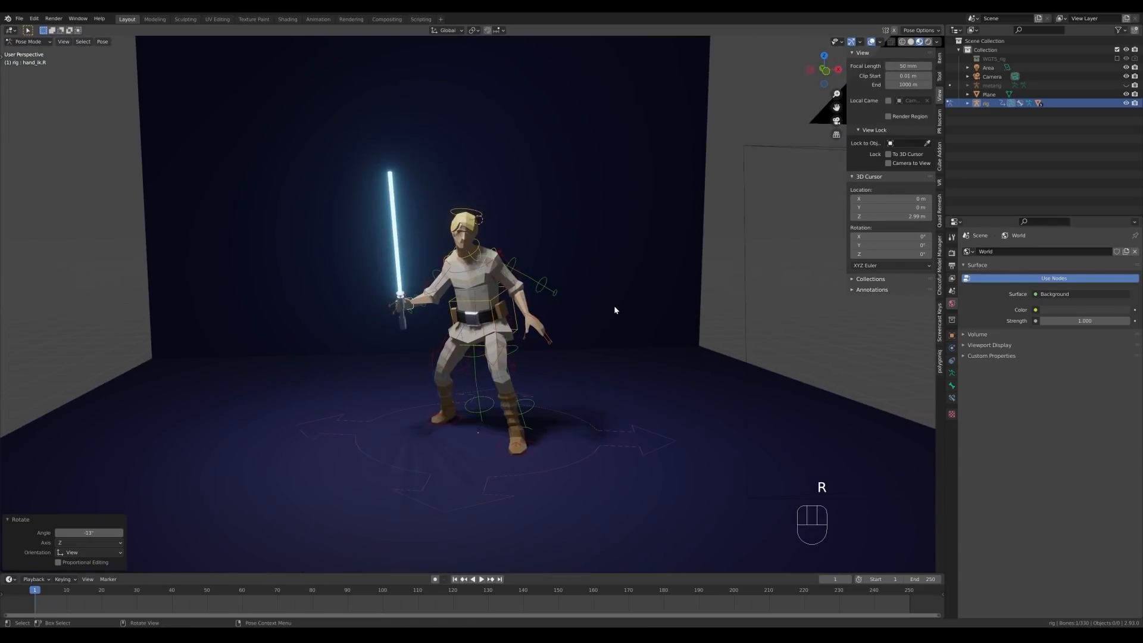
pyautogui.press('KP_0')
# - In Object Mode, rotate the area light 23.9° about global Z and set a render region around the camera frame
pyautogui.press('r')
pyautogui.click(600, 276)
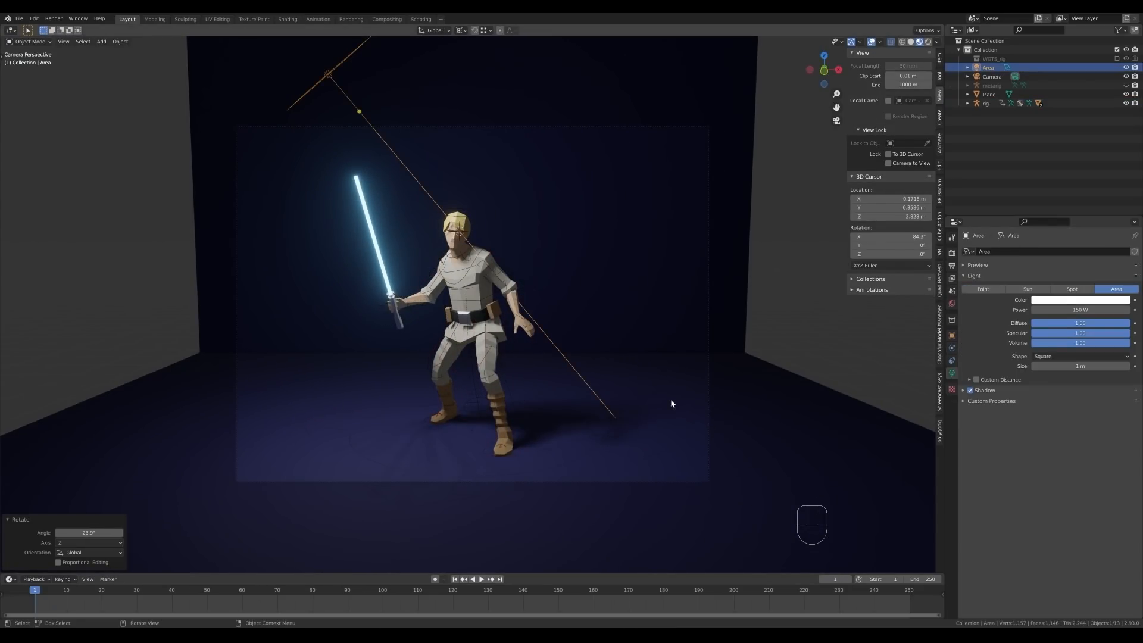
pyautogui.scroll(-1, 605, 322)
pyautogui.hotkey('ctrl', 'b')
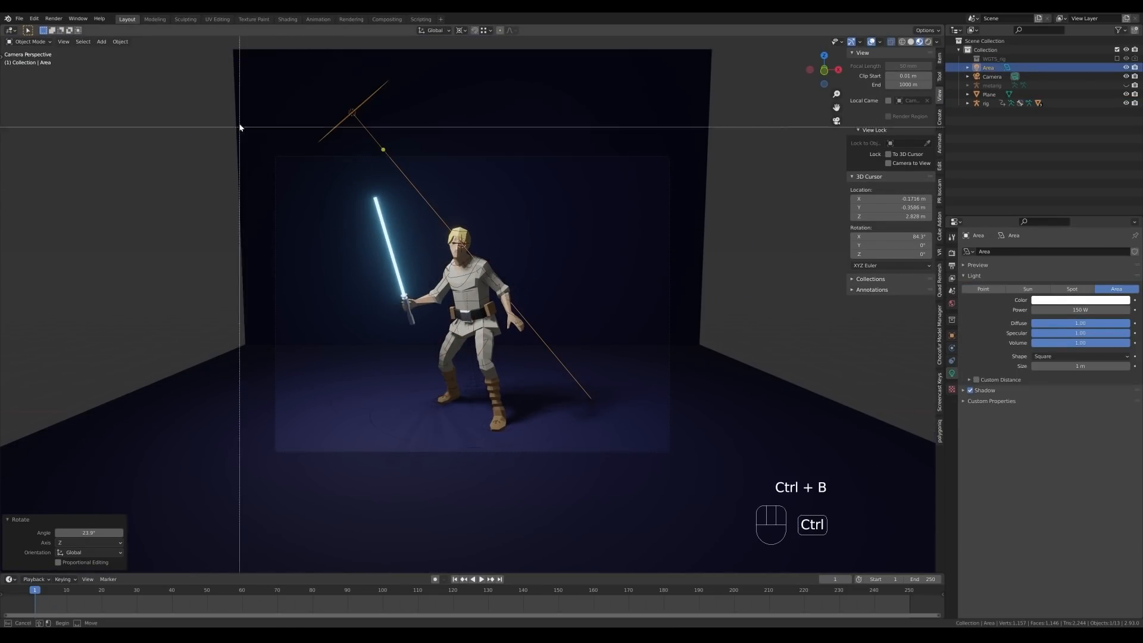
pyautogui.moveTo(240, 125); pyautogui.dragTo(708, 482)
# - Rotate the area light around the 3D cursor in the view plane and about Z to re-aim it at the character
pyautogui.press('r')
pyautogui.click(586, 303)
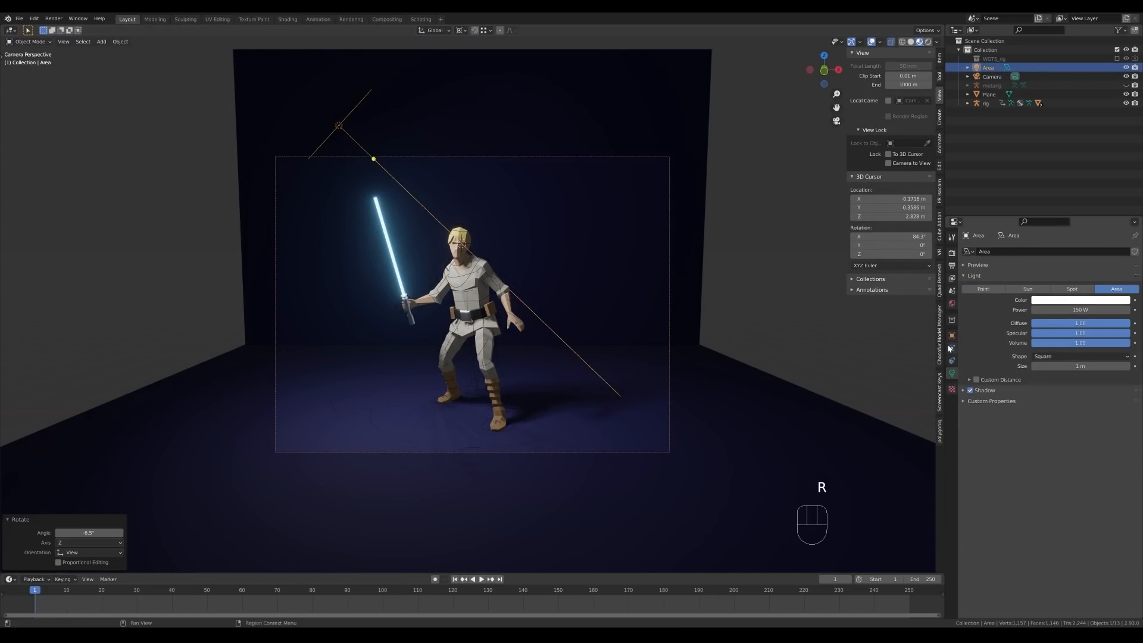
pyautogui.click(731, 324)
pyautogui.press('r')
pyautogui.press('z')
# - In Edit Mode, move vertices on the side of the character's head, shifting one about 0.014 m down
pyautogui.click(457, 243)
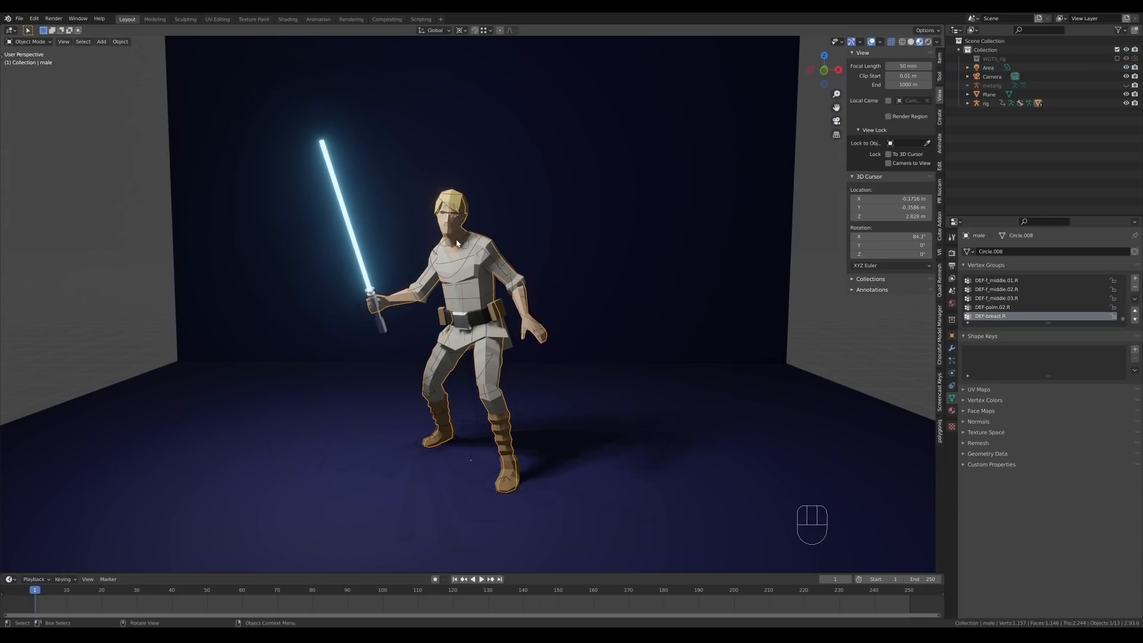
pyautogui.press('Tab')
pyautogui.scroll(6, 474, 223)
pyautogui.moveTo(476, 178); pyautogui.dragTo(490, 187, button='middle')
pyautogui.press('g')
pyautogui.click(471, 155)
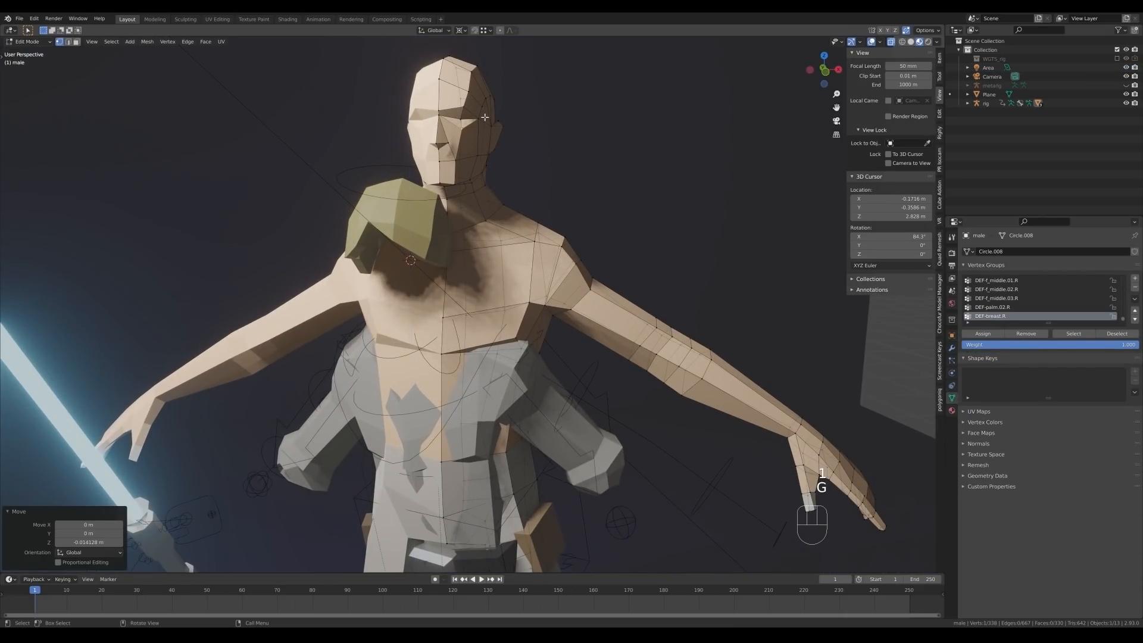
pyautogui.click(464, 147)
pyautogui.press('g')
pyautogui.click(467, 152)
pyautogui.press('Tab')
pyautogui.scroll(-6, 470, 179)
pyautogui.moveTo(512, 262); pyautogui.dragTo(573, 348, button='middle')
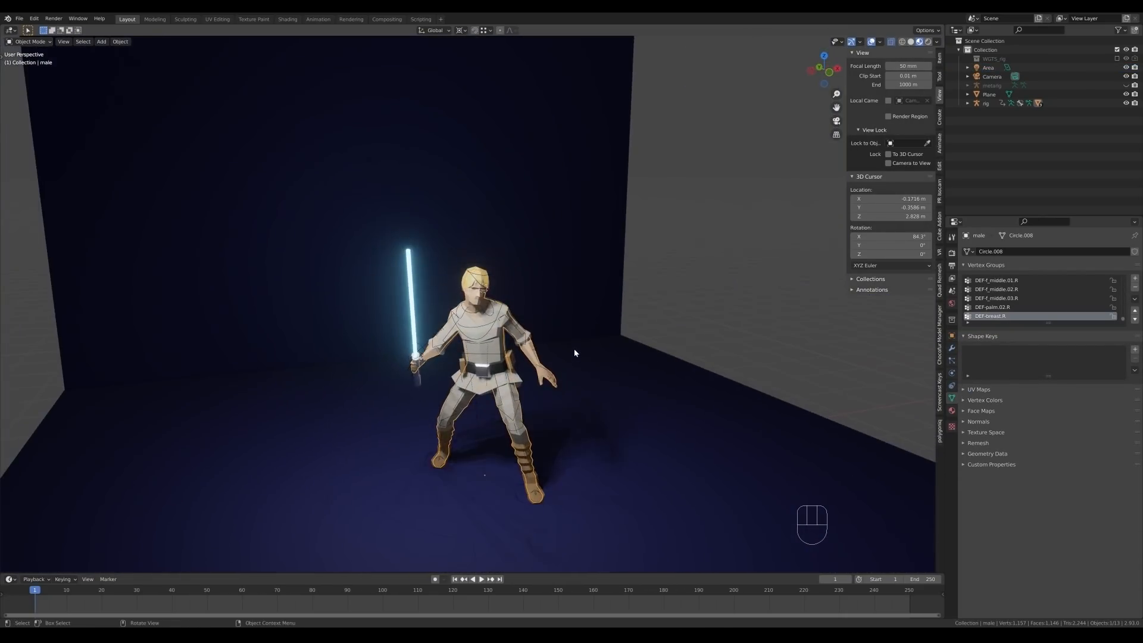
# - Save the file and move the camera about 0.159 m down along Z to reframe the character
pyautogui.press('KP_0')
pyautogui.hotkey('ctrl', 's')
pyautogui.click(669, 241)
pyautogui.press('g')
pyautogui.press('z')
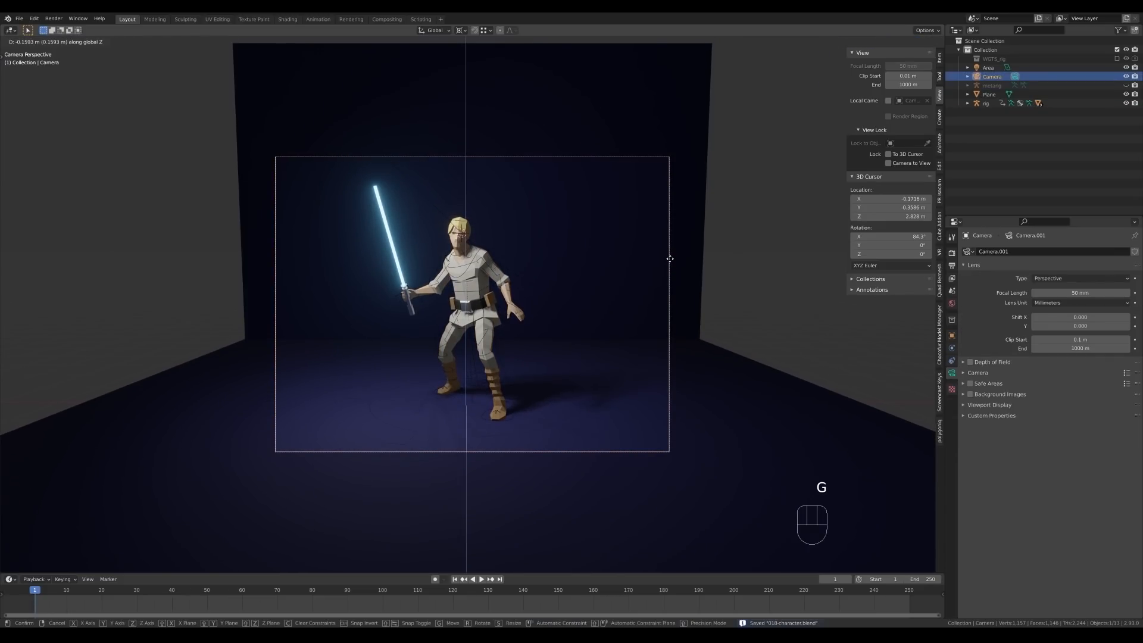
pyautogui.click(672, 259)
# - Set the render engine to Cycles with GPU Compute as the device
pyautogui.click(952, 253)
pyautogui.click(1051, 251)
pyautogui.click(1051, 281)
pyautogui.click(1051, 274)
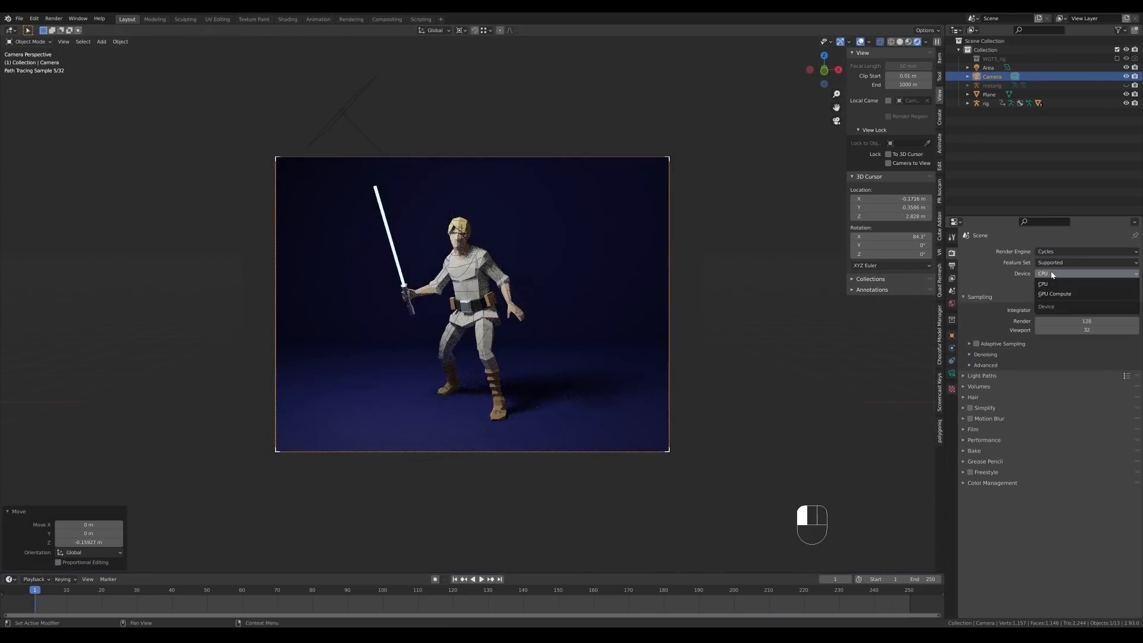
pyautogui.click(1052, 294)
# - Enable denoising with OpenImageDenoise for the render and OptiX for the viewport, and save the file
pyautogui.click(985, 334)
pyautogui.click(1037, 347)
pyautogui.click(1038, 362)
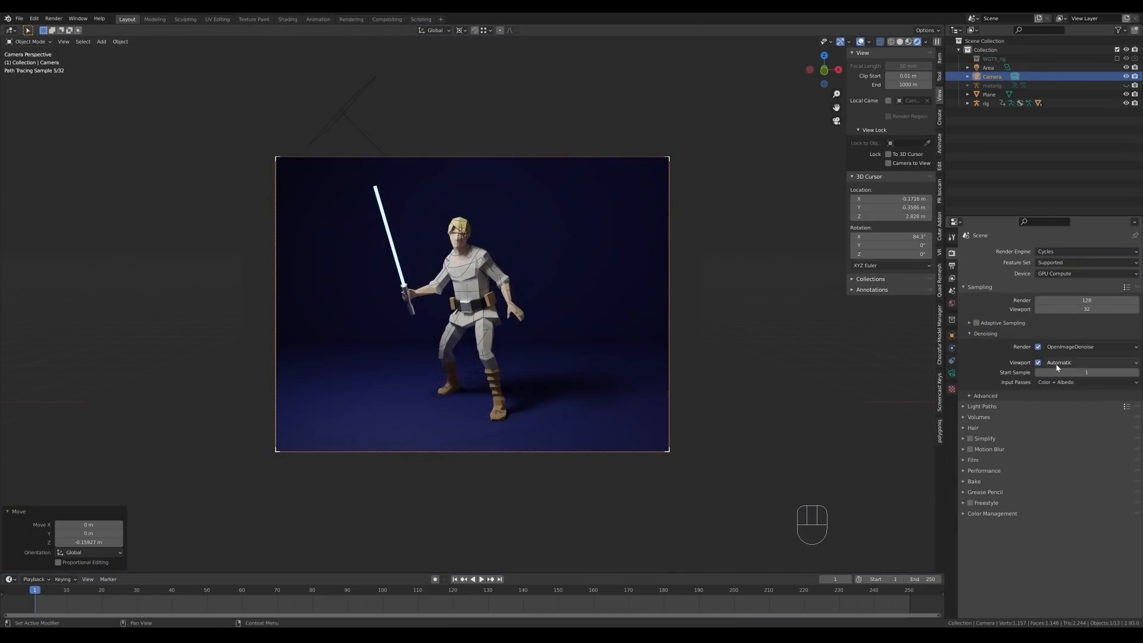
pyautogui.press('z')
pyautogui.press('z')
pyautogui.hotkey('ctrl', 's')
# - Select the area light and change its color from white to a warm peach-orange
pyautogui.scroll(1, 480, 302)
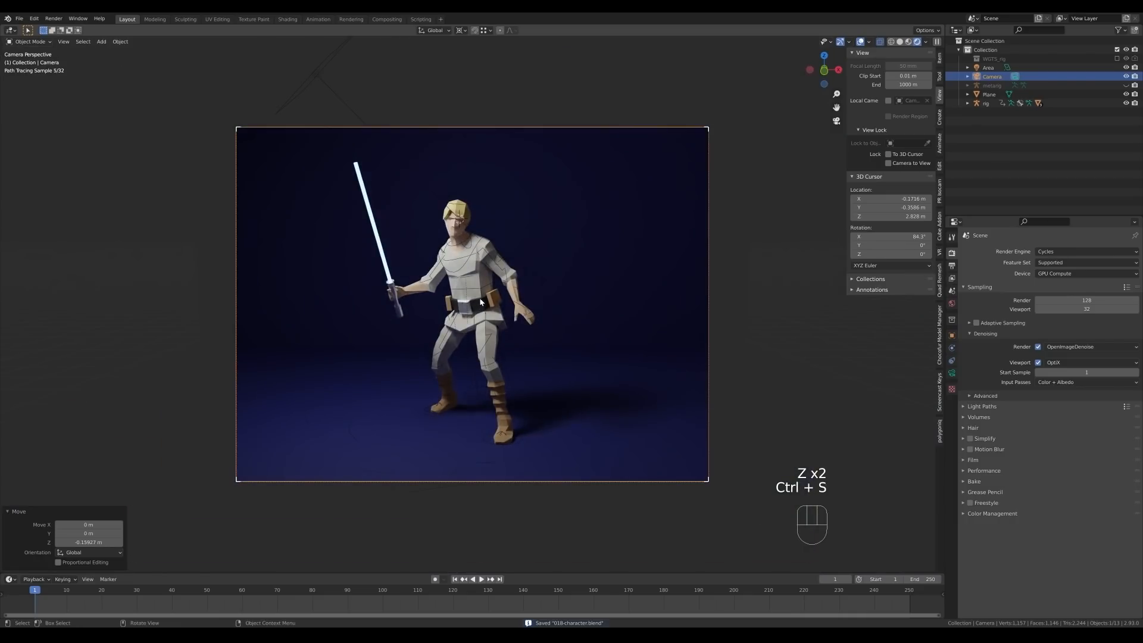
pyautogui.scroll(-1, 547, 134)
pyautogui.click(364, 146)
pyautogui.click(952, 372)
pyautogui.click(1080, 300)
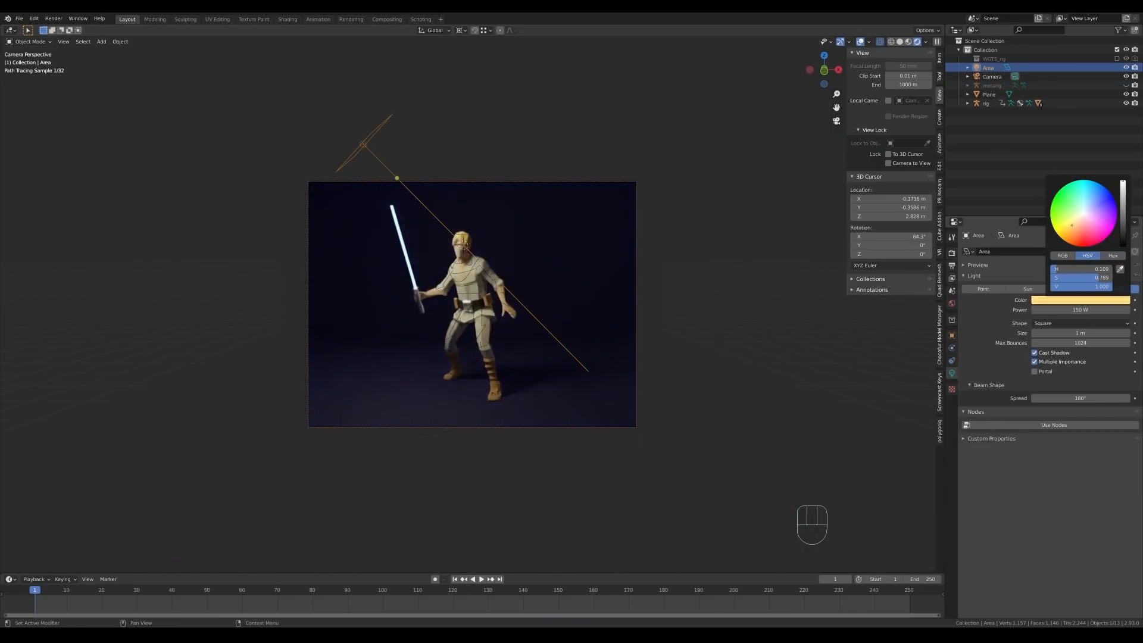
# - Duplicate the area light and rotate the copy about Z and in the view plane so it shines from the opposite side
pyautogui.hotkey('shift', 'd')
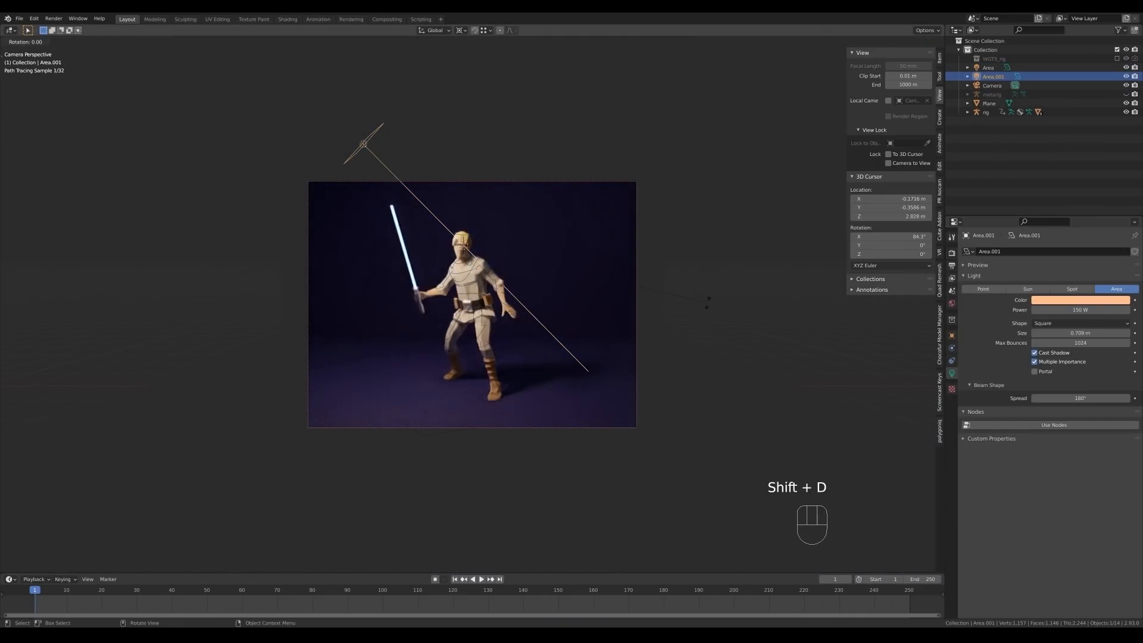
pyautogui.press('r')
pyautogui.press('z')
pyautogui.click(641, 205)
pyautogui.press('r')
pyautogui.click(644, 328)
# - Move the duplicated area light about 1.4 m back along its local Z axis
pyautogui.press('g')
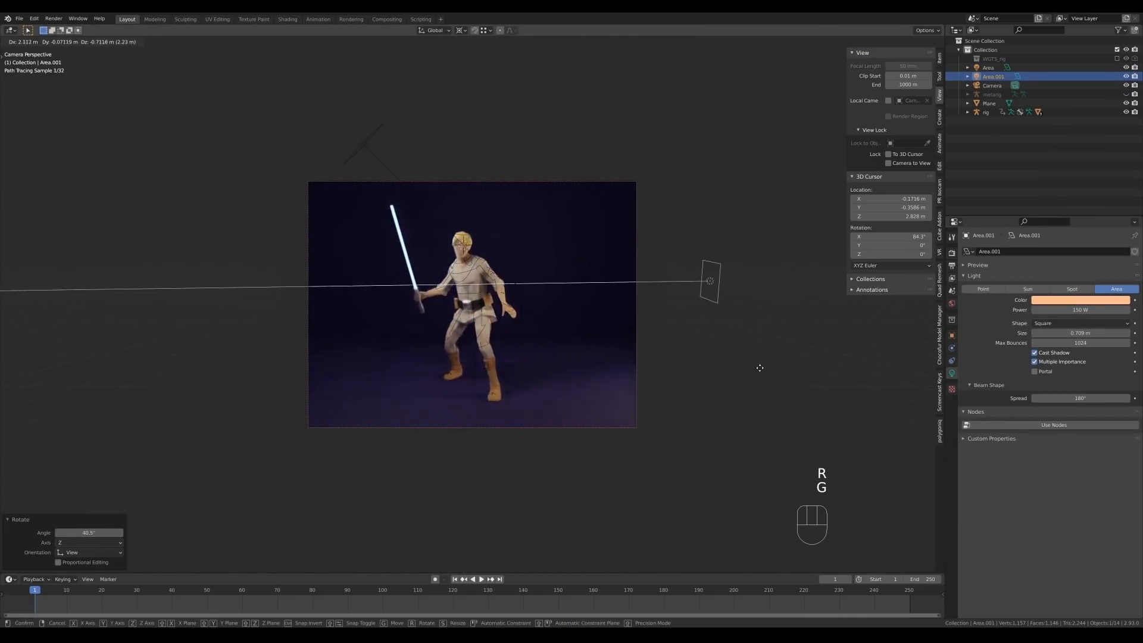
pyautogui.rightClick(712, 355)
pyautogui.press('g')
pyautogui.press('z')
pyautogui.press('z')
pyautogui.click(789, 355)
# - Enlarge the duplicated area light to about 2.14 m and set its color to a saturated blue with hue 0.628
pyautogui.moveTo(682, 268); pyautogui.dragTo(703, 353)
pyautogui.click(1080, 300)
pyautogui.click(1098, 189)
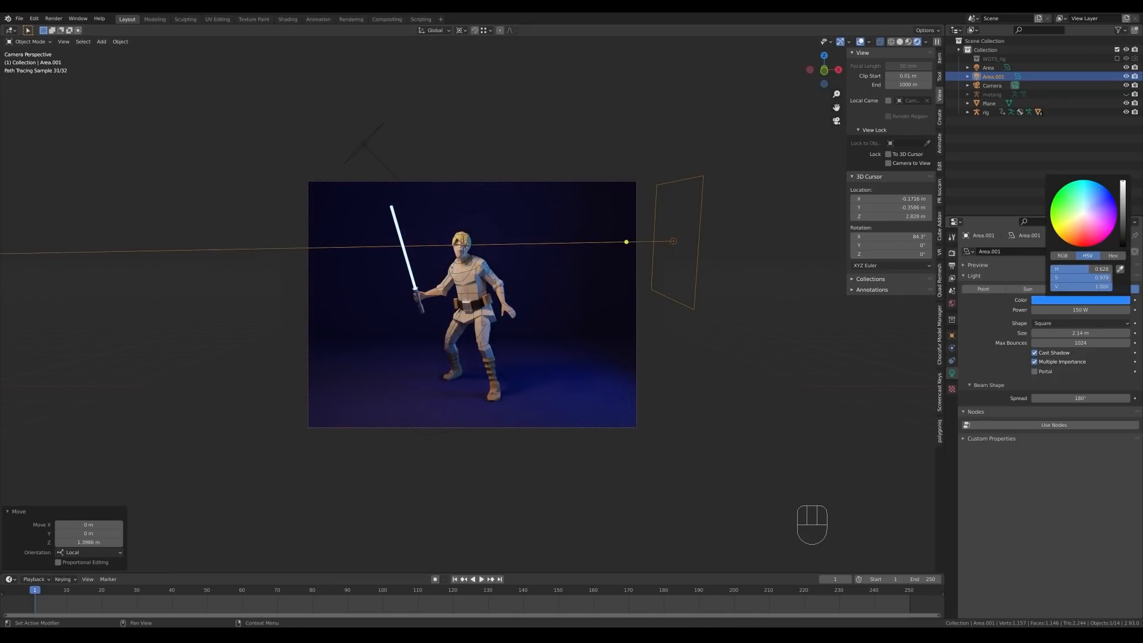
# - Try lowering the blue area light's power to 50 W
pyautogui.moveTo(1099, 198); pyautogui.dragTo(1100, 191)
pyautogui.moveTo(1098, 307); pyautogui.dragTo(1074, 307)
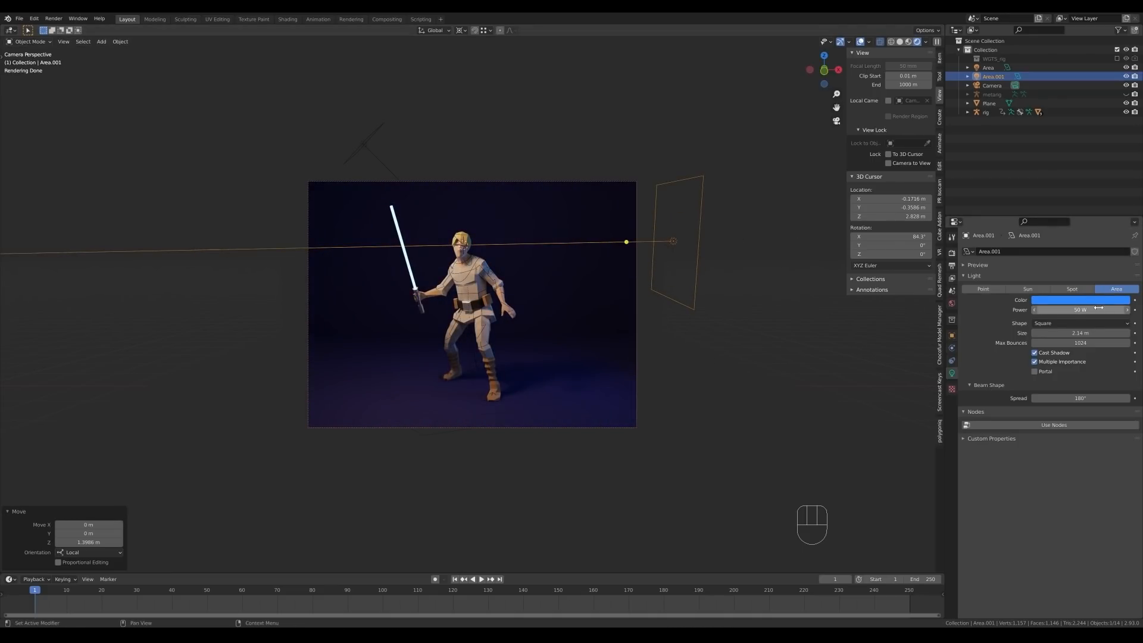
pyautogui.scroll(-1, 668, 360)
# - Move the blue area light about 0.85 m along its local Z axis and rotate it about global Z
pyautogui.press('g')
pyautogui.press('z')
pyautogui.press('z')
pyautogui.click(720, 343)
pyautogui.press('r')
pyautogui.press('z')
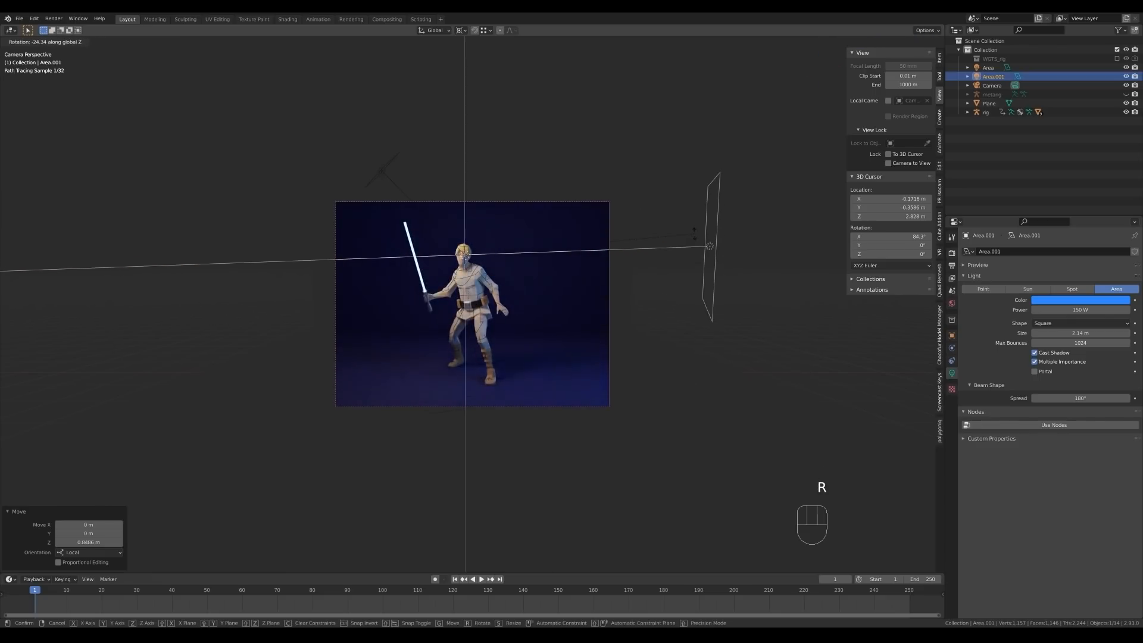
pyautogui.click(705, 247)
pyautogui.press('g')
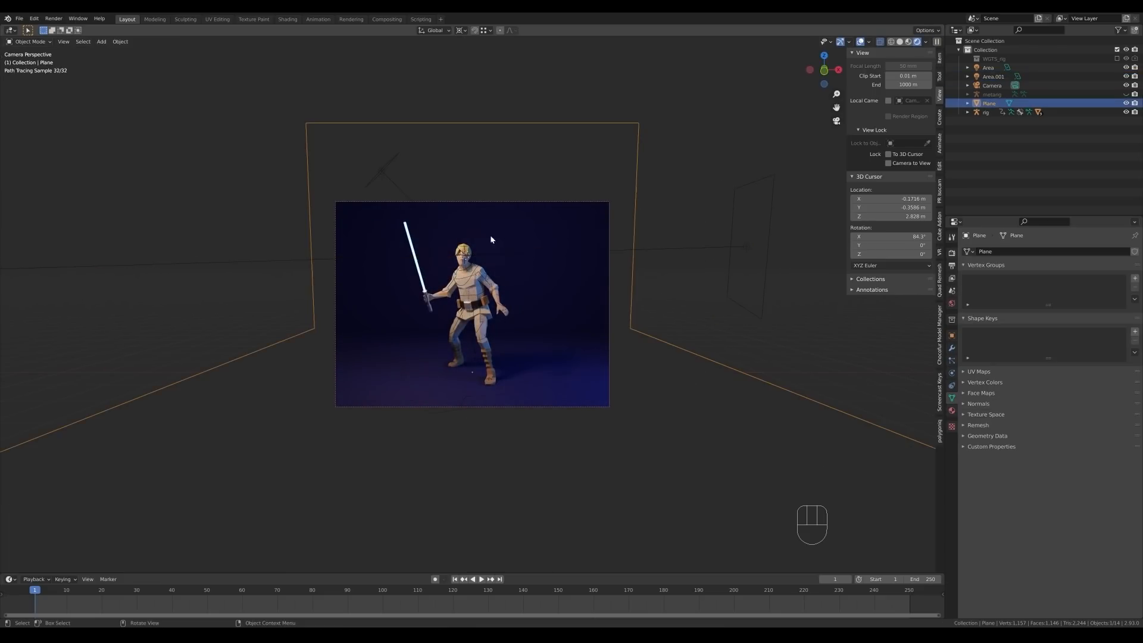
# - Rotate the warm area light about -16° in the view plane and make its color a more saturated peach-orange
pyautogui.scroll(3, 577, 252)
pyautogui.press('r')
pyautogui.click(595, 218)
pyautogui.click(1082, 300)
pyautogui.moveTo(1079, 220); pyautogui.dragTo(1074, 226)
pyautogui.scroll(-3, 566, 258)
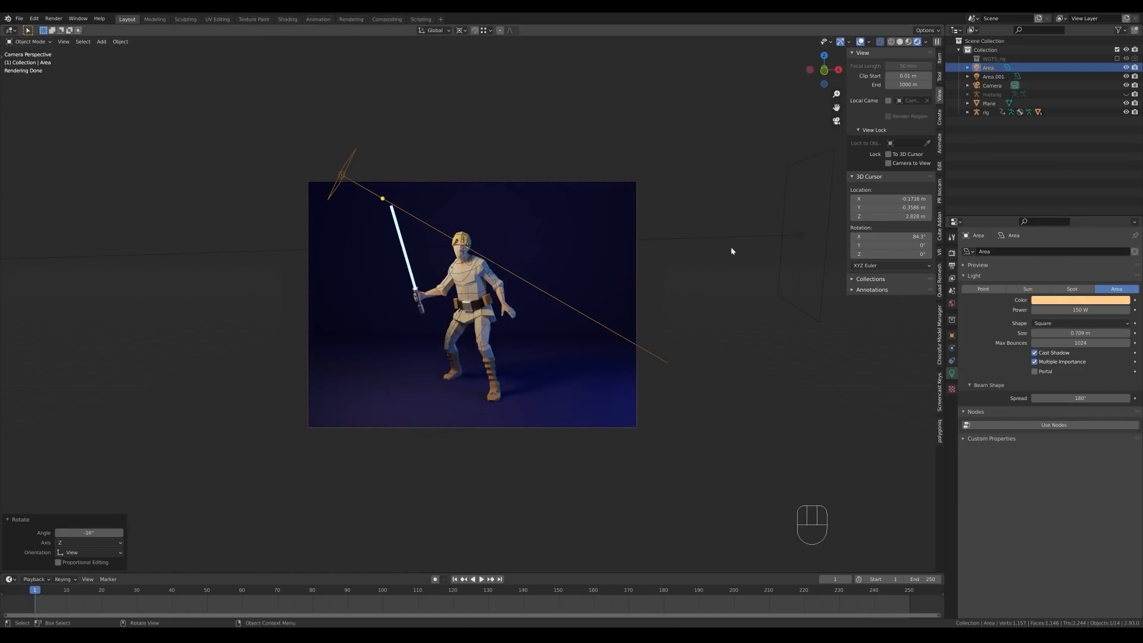
# - Duplicate the blue area light, clear the copy's location and rotation, and place it above and about 3.26 m behind the character along Y
pyautogui.click(797, 237)
pyautogui.hotkey('shift', 'd')
pyautogui.hotkey('alt', 'g')
pyautogui.hotkey('alt', 'r')
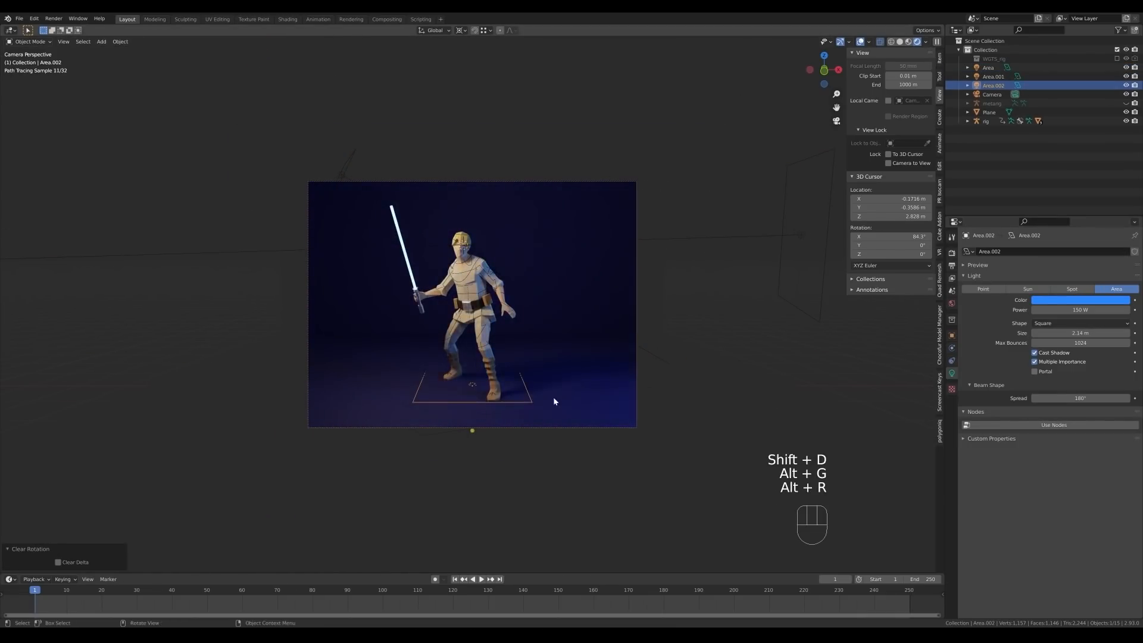
pyautogui.press('g')
pyautogui.moveTo(434, 333); pyautogui.dragTo(568, 374, button='middle')
pyautogui.press('g')
pyautogui.click(497, 197)
# - Switch the transform orientation to Global and rotate the new area light 45° about X toward the backdrop
pyautogui.press('r')
pyautogui.rightClick(511, 226)
pyautogui.press(',')
pyautogui.press(',')
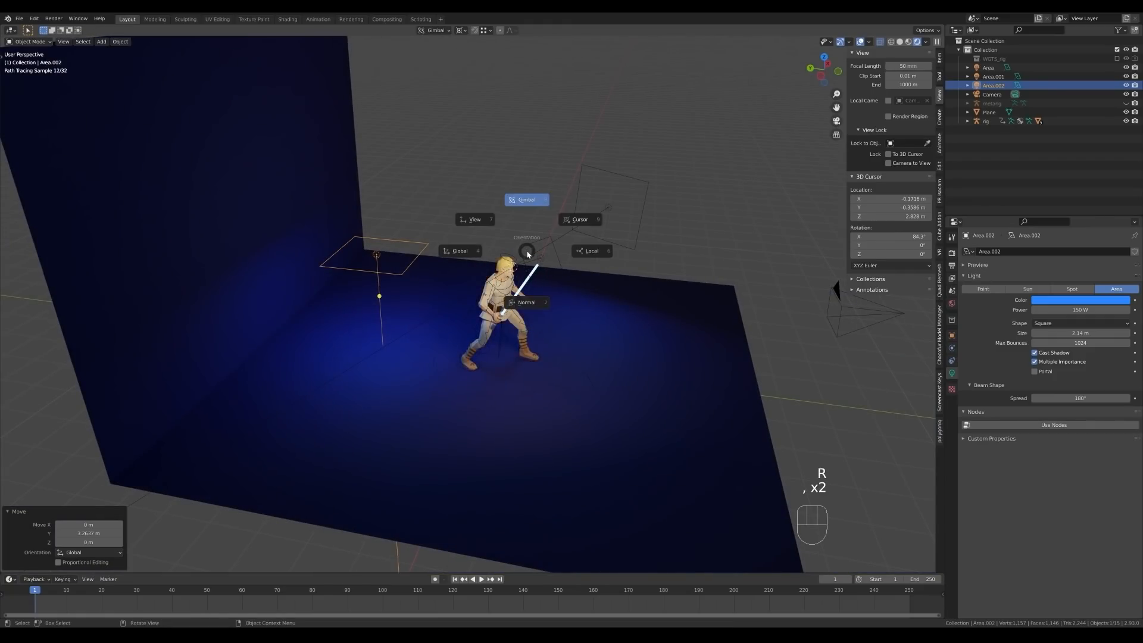
pyautogui.click(467, 256)
pyautogui.press('.')
pyautogui.click(470, 180)
pyautogui.press('r')
pyautogui.press('x')
pyautogui.press('4')
pyautogui.press('5')
pyautogui.press('Return')
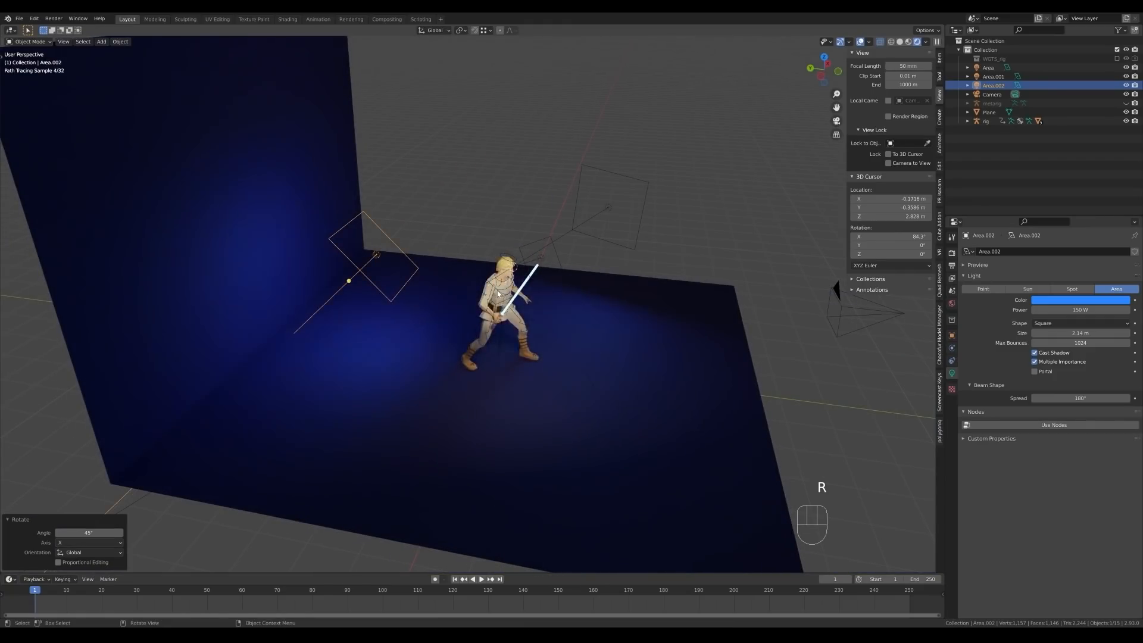
# - In the camera view, change the rear area light to a pale warm white and set its power to 200 W
pyautogui.press('KP_0')
pyautogui.click(1101, 300)
pyautogui.click(1085, 218)
pyautogui.click(1098, 309)
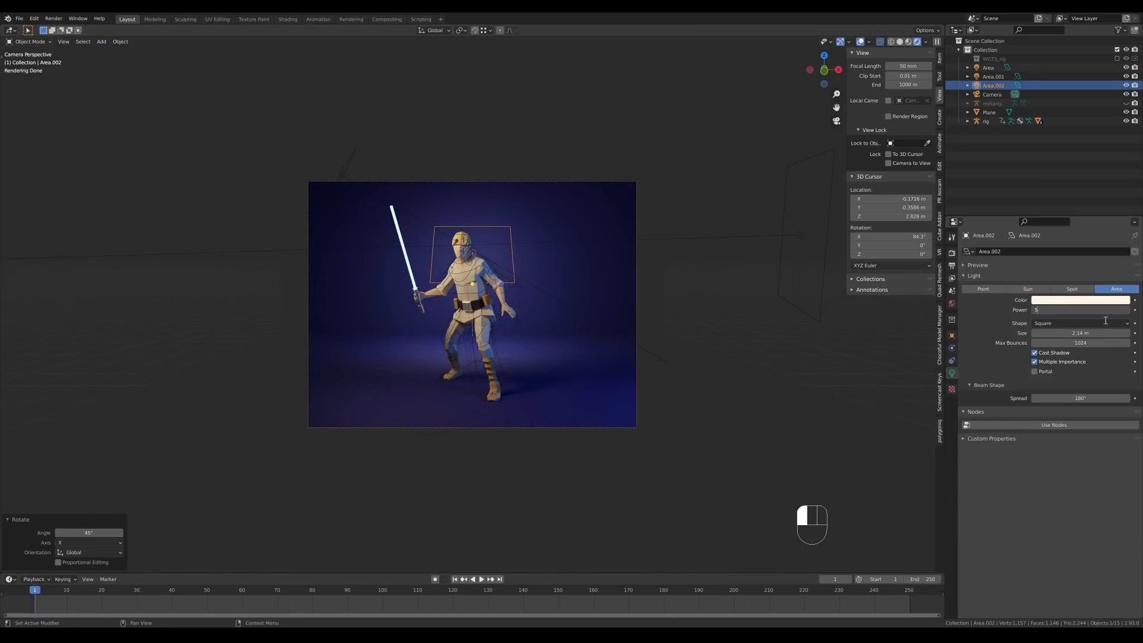
pyautogui.write('50')
pyautogui.press('Return')
pyautogui.write('0 W')
pyautogui.press('Return')
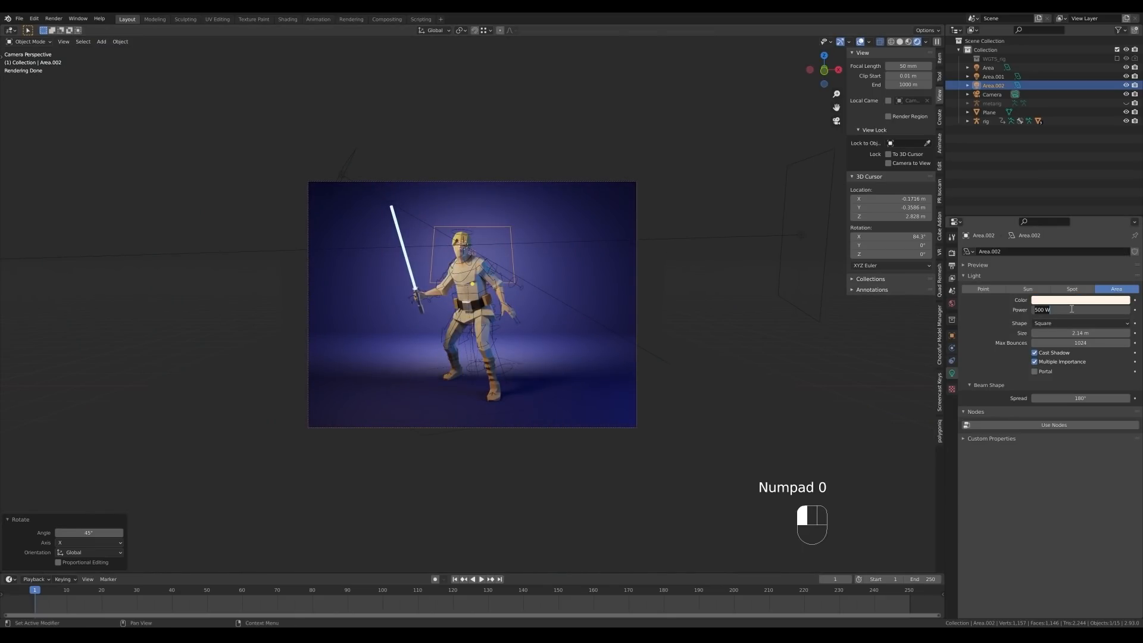
# - Lower the rear area light along the global Z axis behind the character
pyautogui.press('g')
pyautogui.press('z')
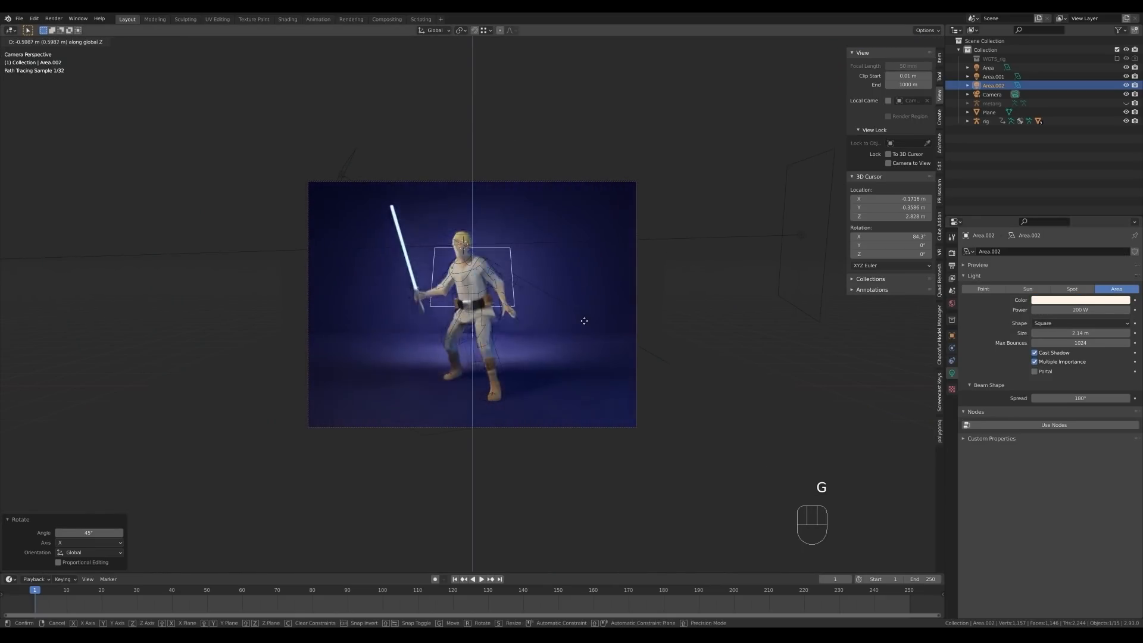
pyautogui.click(586, 295)
# - Bevel the backdrop plane's edge between floor and wall into a wide smooth curve and save the file
pyautogui.click(548, 329)
pyautogui.press('Tab')
pyautogui.press('2')
pyautogui.hotkey('ctrl', '5')
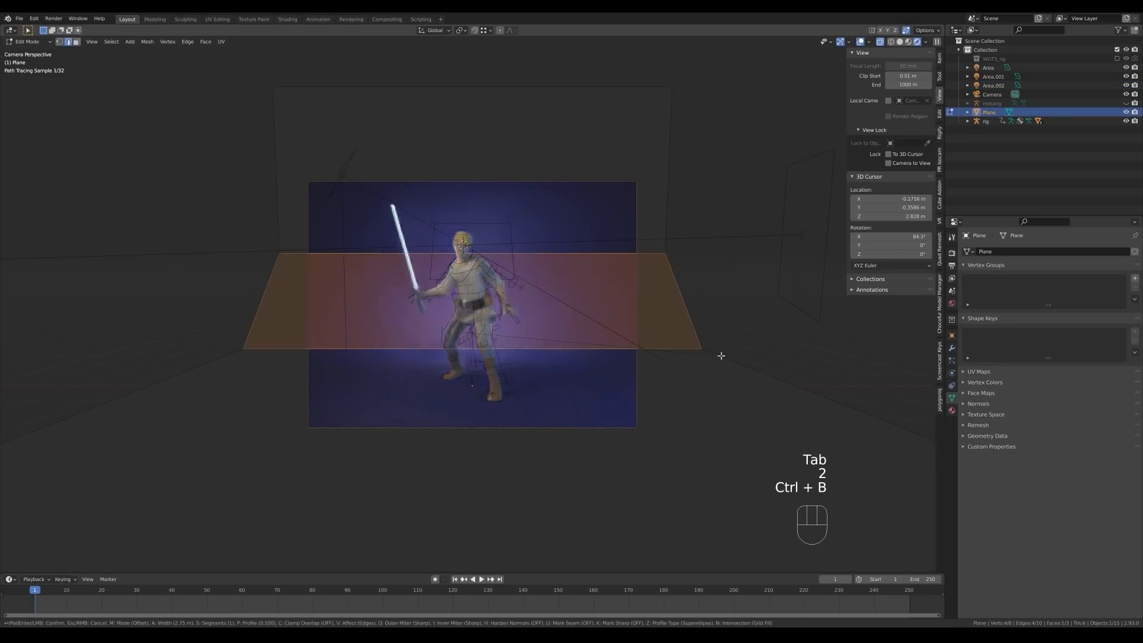
pyautogui.press('Tab')
pyautogui.click(747, 236)
pyautogui.hotkey('ctrl', 's')
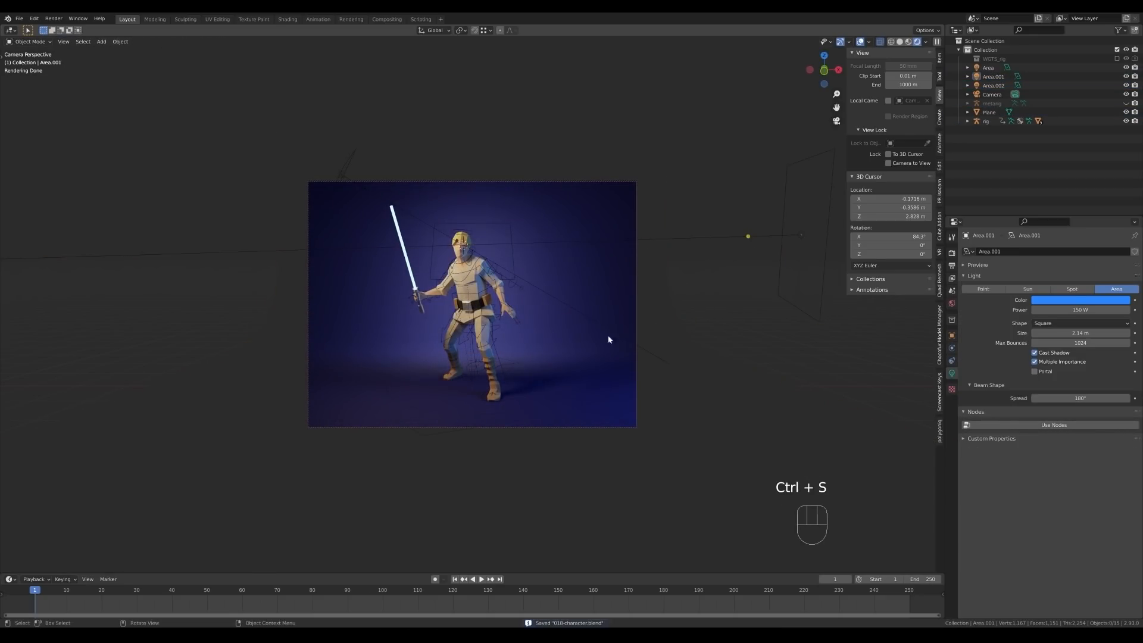
# - In Pose Mode, move the right-hand IK control about 0.18 m along X and rotate it about -16° in the camera view
pyautogui.click(428, 304)
pyautogui.hotkey('ctrl', 'Tab')
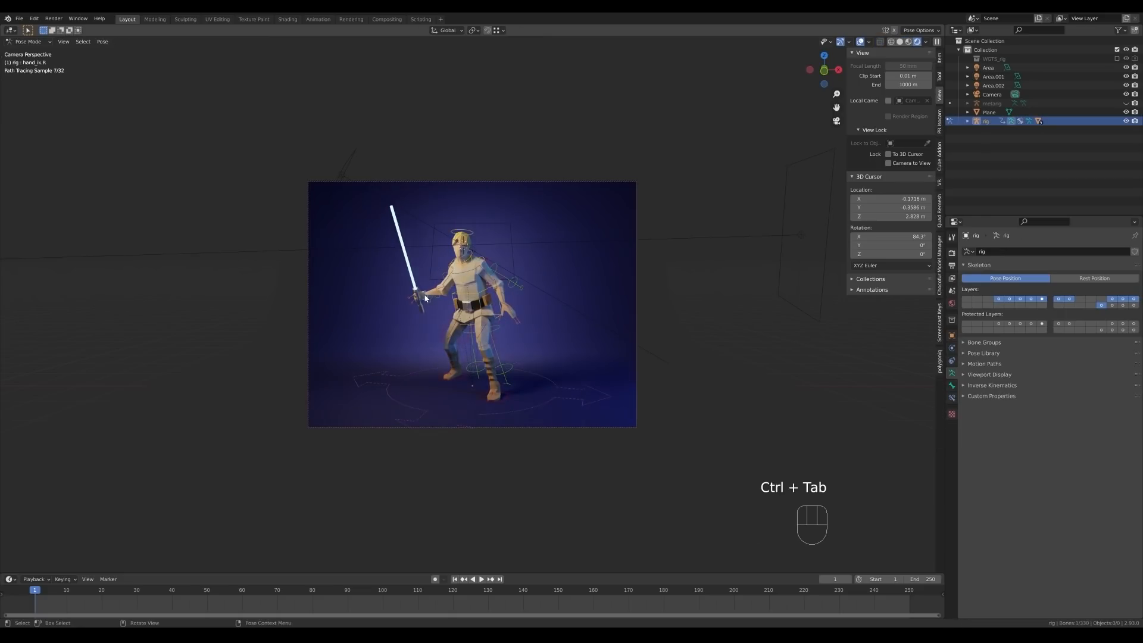
pyautogui.press('g')
pyautogui.click(444, 301)
pyautogui.press('r')
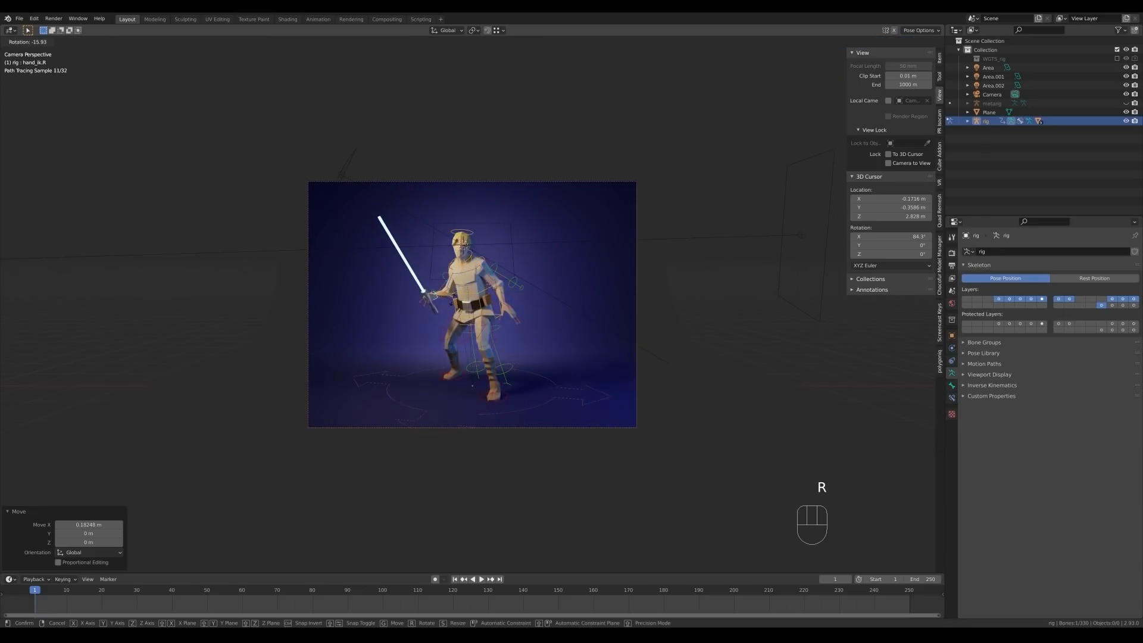
pyautogui.click(453, 293)
# - Switch to solid shading and, from a side view, move the right-hand IK control about 0.22 m forward along negative Y
pyautogui.moveTo(455, 293)
pyautogui.mouseDown(button='middle')
pyautogui.moveTo(568, 309)
pyautogui.moveTo(569, 294)
pyautogui.moveTo(593, 288)
pyautogui.moveTo(671, 285)
pyautogui.moveTo(613, 289)
pyautogui.mouseUp(button='middle')
pyautogui.press('z')
pyautogui.click(656, 286)
pyautogui.scroll(3, 655, 285)
pyautogui.press('z')
pyautogui.scroll(-4, 613, 289)
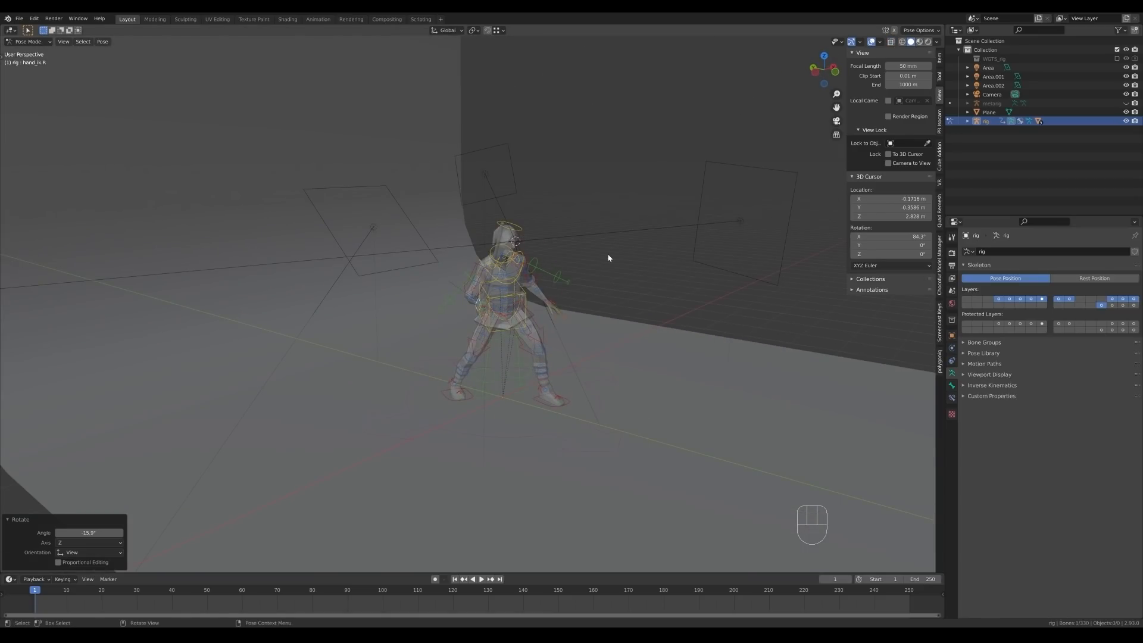
pyautogui.hotkey('ctrl', 'Tab')
pyautogui.click(492, 302)
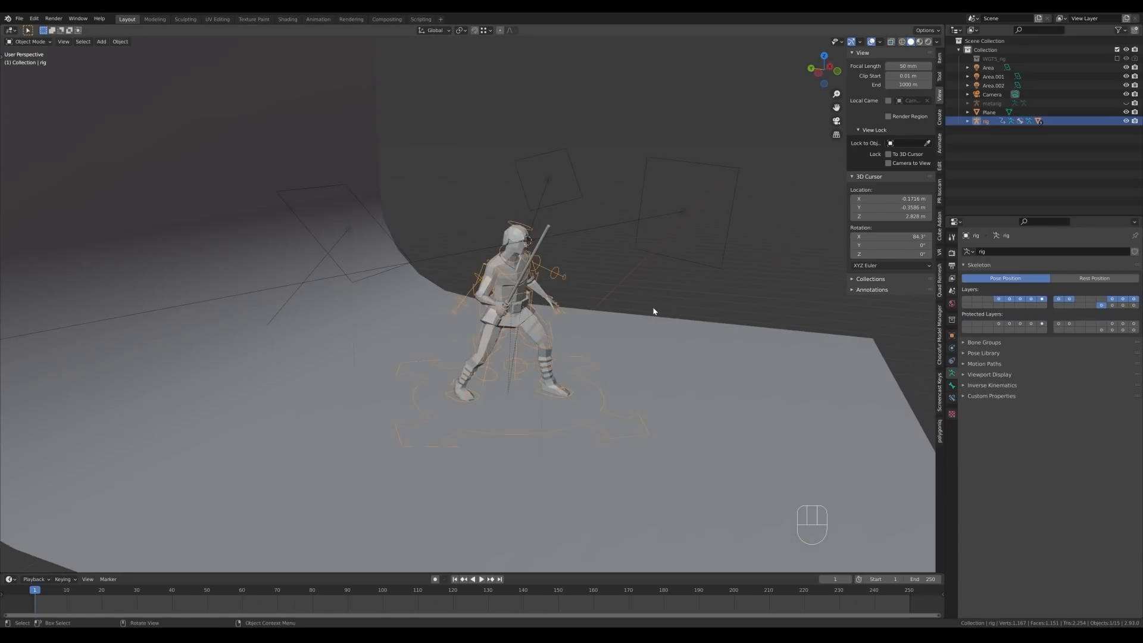
pyautogui.scroll(4, 652, 311)
pyautogui.moveTo(653, 312); pyautogui.dragTo(691, 302, button='middle')
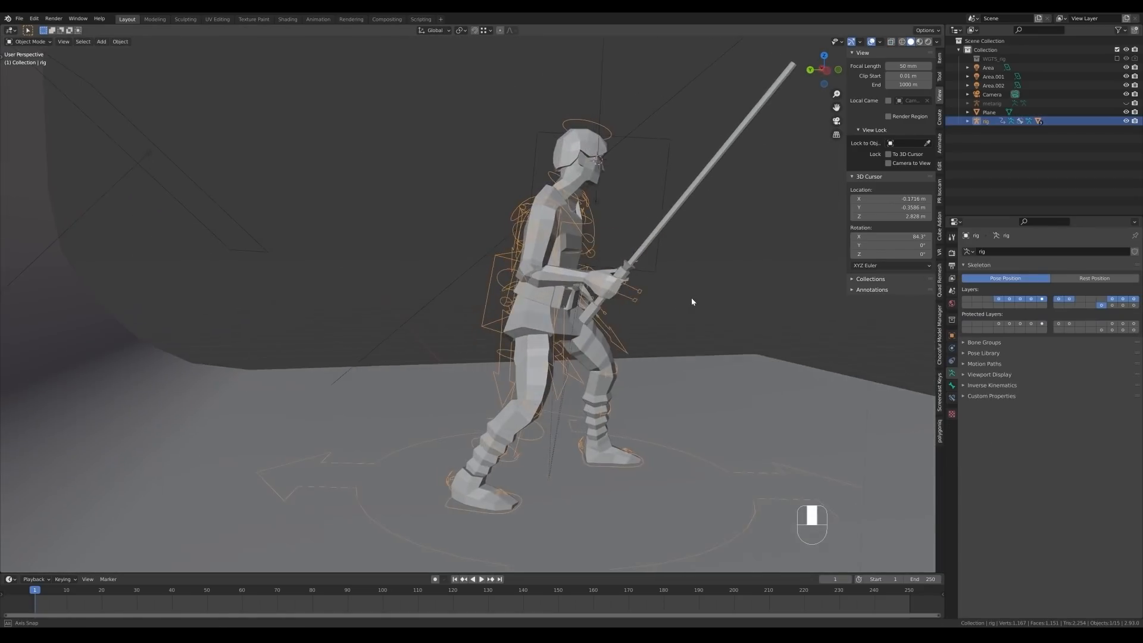
pyautogui.press('Tab')
pyautogui.press('Tab')
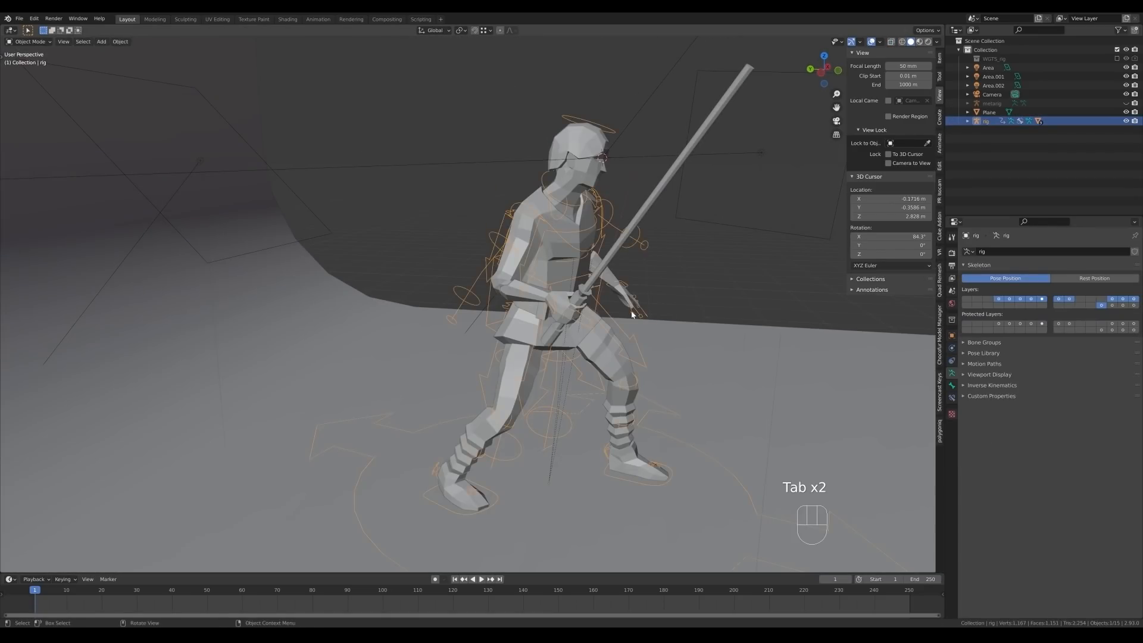
pyautogui.hotkey('ctrl', 'Tab')
pyautogui.press('g')
pyautogui.click(546, 283)
# - Adjust the right hand's rotation from the camera view, then return to Object Mode with rendered shading
pyautogui.press('KP_0')
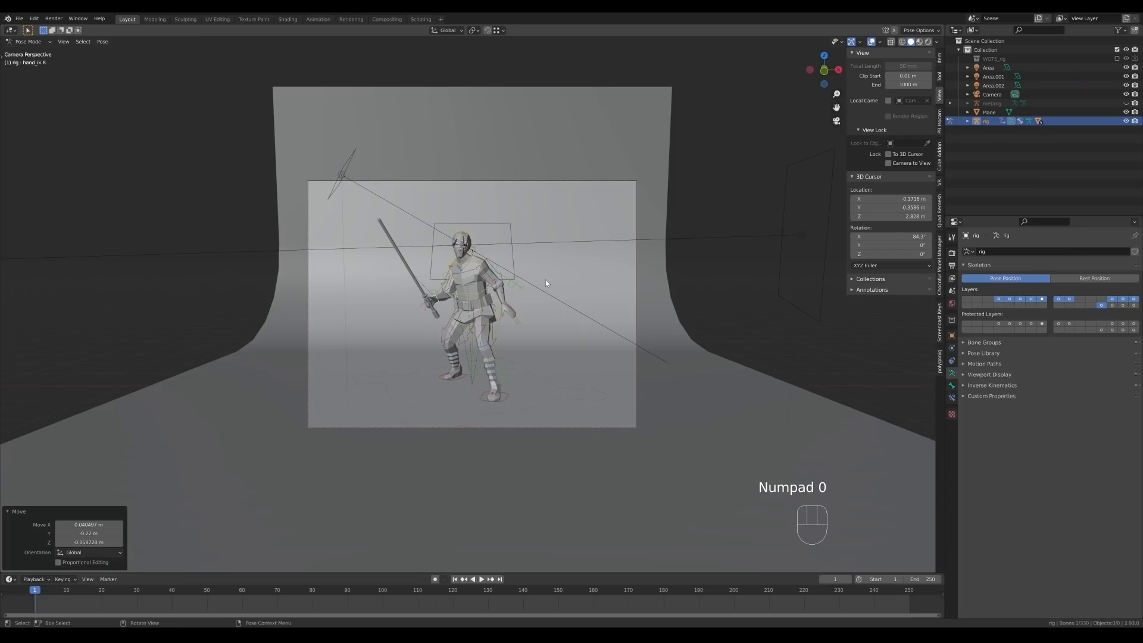
pyautogui.press('r')
pyautogui.click(544, 284)
pyautogui.hotkey('ctrl', 'Tab')
pyautogui.press('z')
pyautogui.click(611, 198)
pyautogui.click(681, 141)
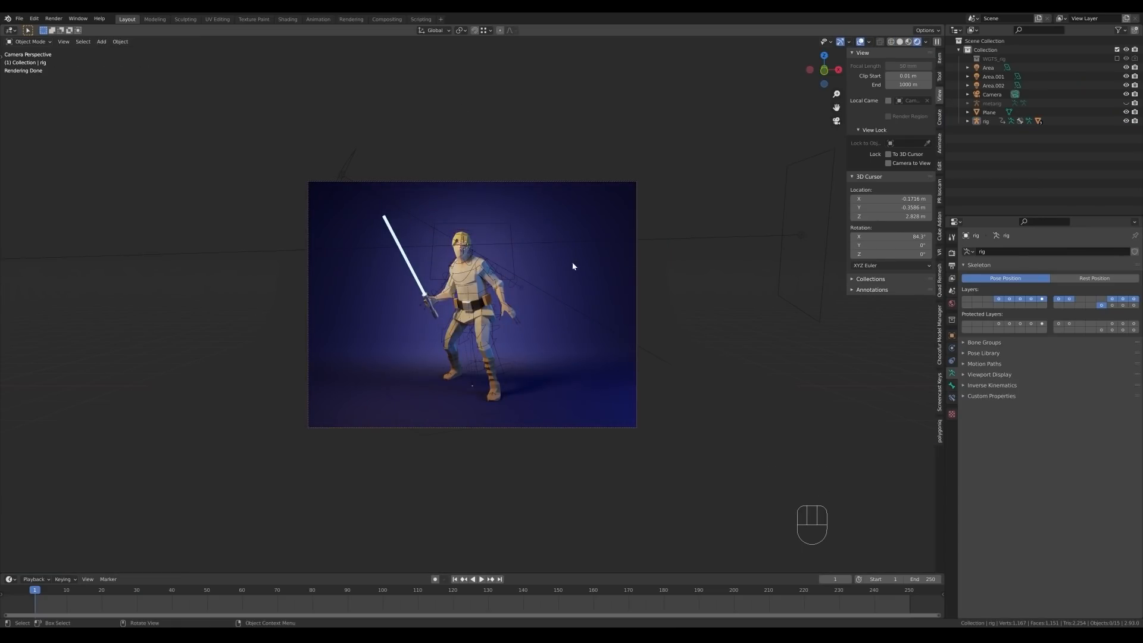
# - Snap the 3D cursor to the world origin
pyautogui.click(513, 277)
pyautogui.click(520, 287)
pyautogui.press('z')
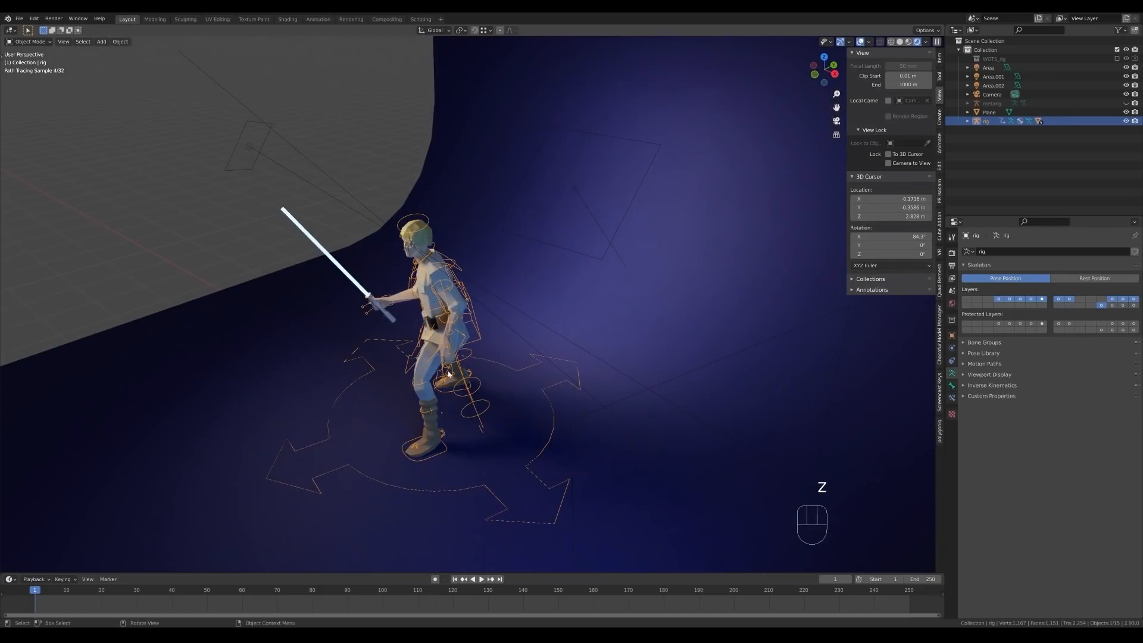
pyautogui.hotkey('shift', 's')
pyautogui.click(343, 476)
pyautogui.hotkey('shift', 'a')
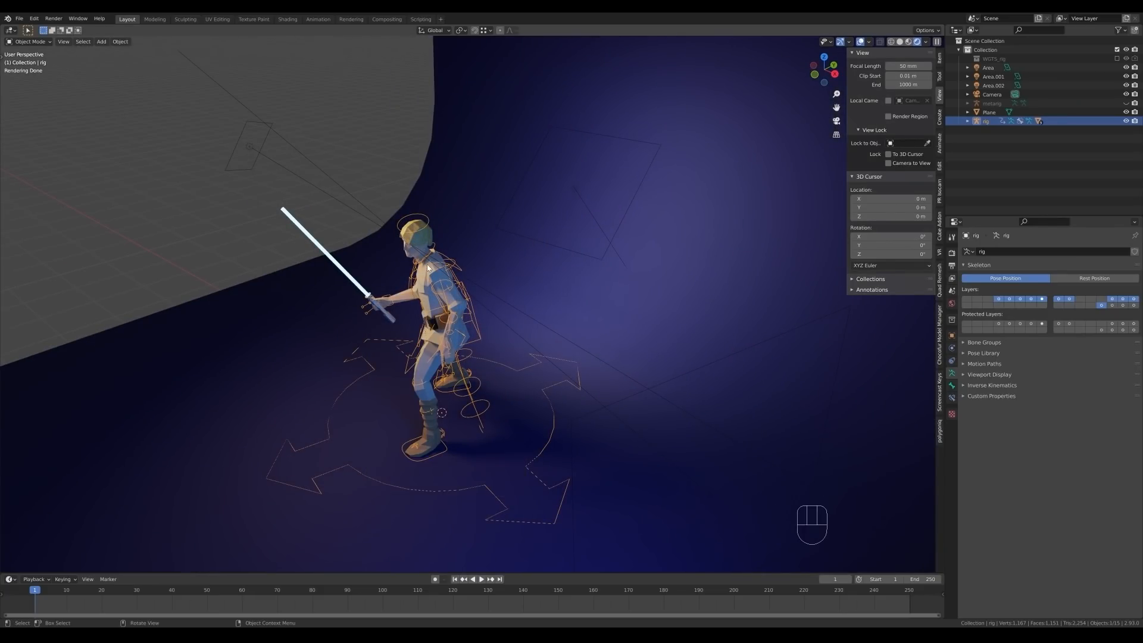
pyautogui.click(434, 276)
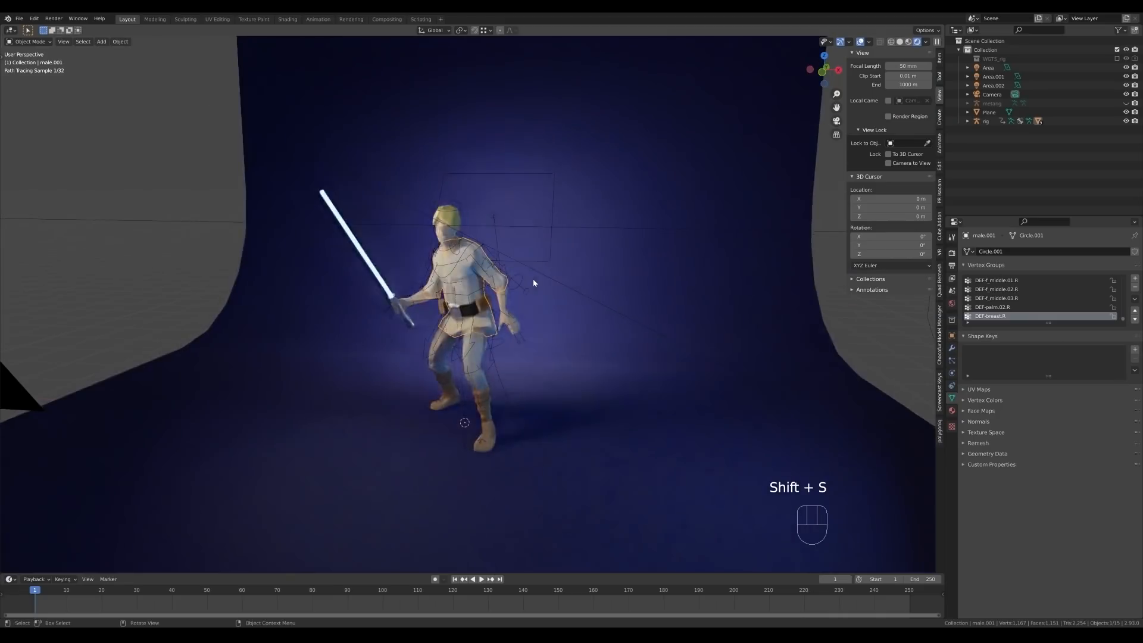
pyautogui.press('Tab')
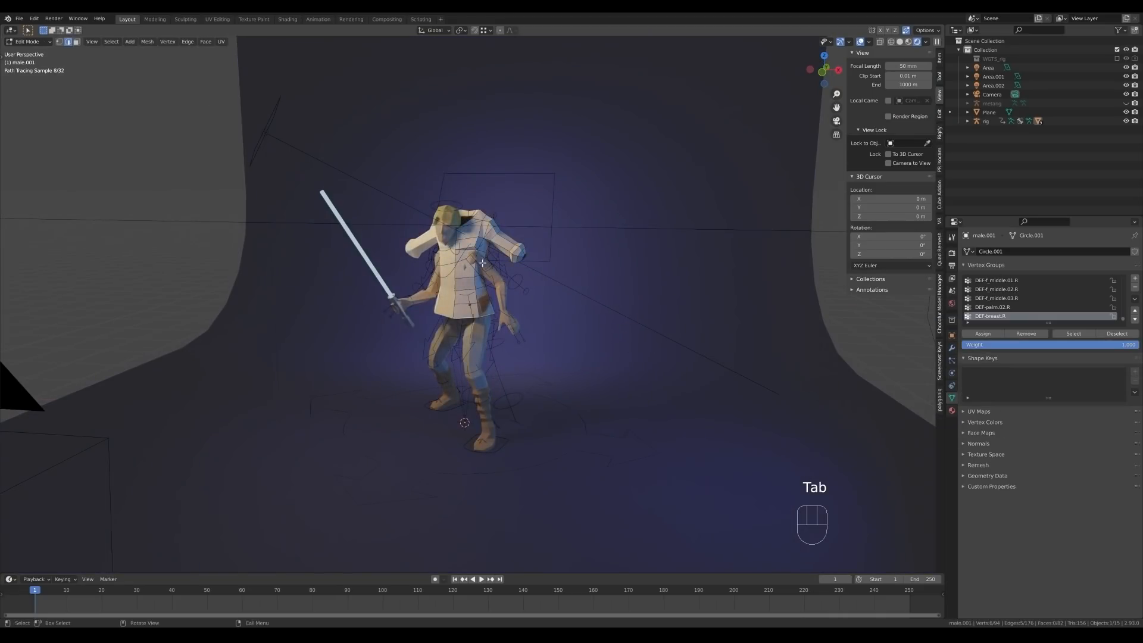
pyautogui.press('Tab')
# - Add a spot light at the 3D cursor and raise it about 2.78 m along Z
pyautogui.hotkey('shift', 'a')
pyautogui.moveTo(557, 278)
pyautogui.click(589, 294)
pyautogui.press('g')
pyautogui.click(541, 216)
pyautogui.scroll(-4, 652, 256)
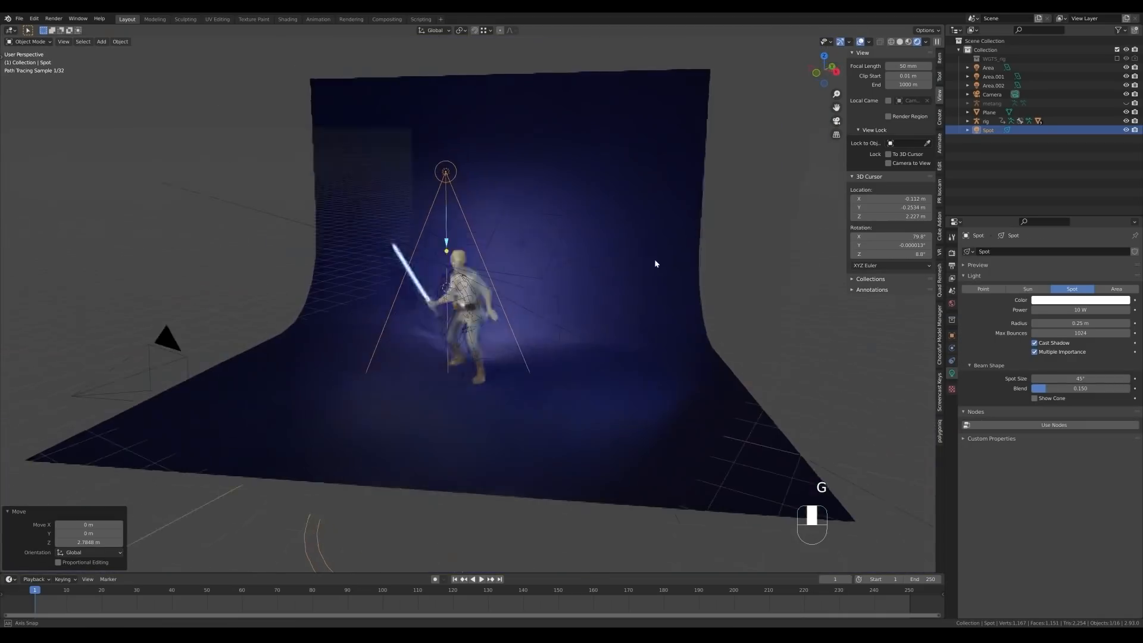
# - Rotate the spot light about the global X axis so its beam points forward toward the camera
pyautogui.moveTo(655, 260); pyautogui.dragTo(595, 283, button='middle')
pyautogui.press('r')
pyautogui.rightClick(676, 317)
pyautogui.press('.')
pyautogui.click(724, 318)
pyautogui.press('r')
pyautogui.press('x')
pyautogui.click(483, 409)
# - Move the spot light back behind the character along its local Z axis and narrow its spot size to 19.8°
pyautogui.press('g')
pyautogui.press('z')
pyautogui.press('z')
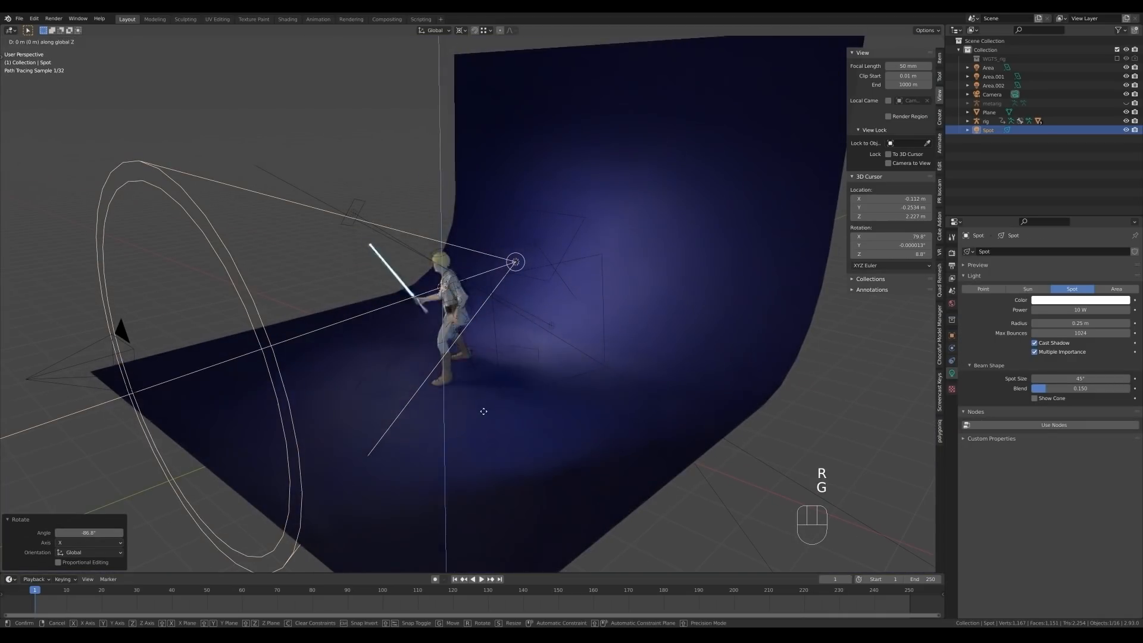
pyautogui.click(562, 384)
pyautogui.moveTo(1089, 379); pyautogui.dragTo(1066, 379)
# - Set the spot light's power to 5000 W and rotate it about global Z to light the character from behind
pyautogui.press('r')
pyautogui.press('z')
pyautogui.click(659, 376)
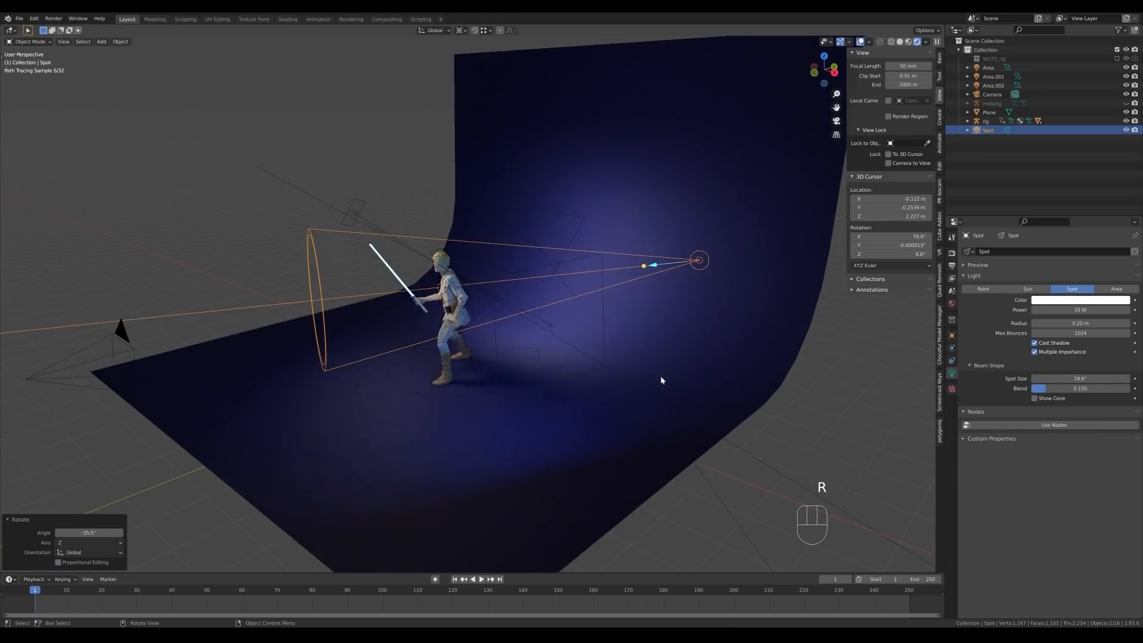
pyautogui.press('KP_0')
pyautogui.click(1074, 310)
pyautogui.write('5000')
pyautogui.press('Return')
pyautogui.press('r')
pyautogui.press('z')
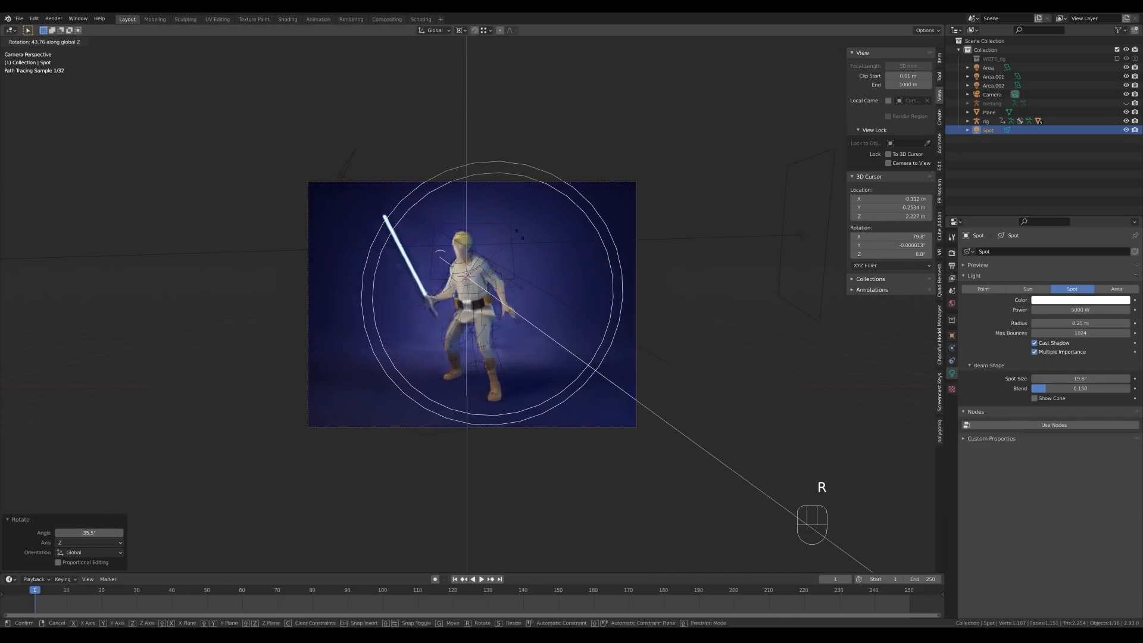
pyautogui.click(704, 296)
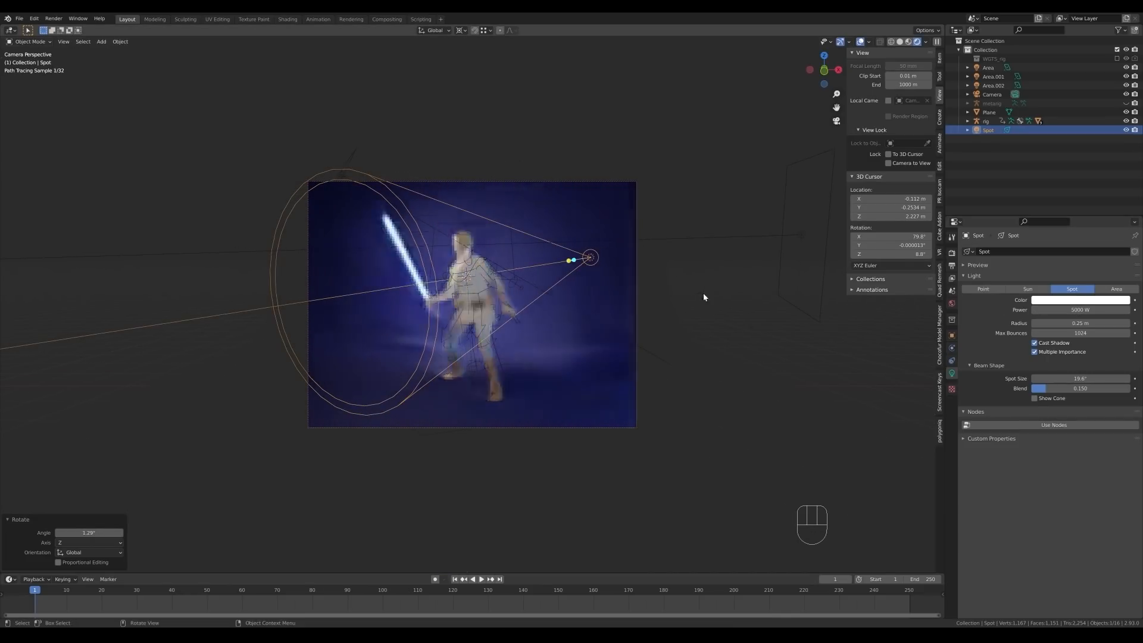
# - Change the spot light's color from white to a warm orange
pyautogui.click(1080, 300)
pyautogui.moveTo(1066, 241); pyautogui.dragTo(1072, 240)
# - Darken the backdrop material's base color to a very dark navy with hue 0.629, saturation 0.843 and value 0.028
pyautogui.click(511, 328)
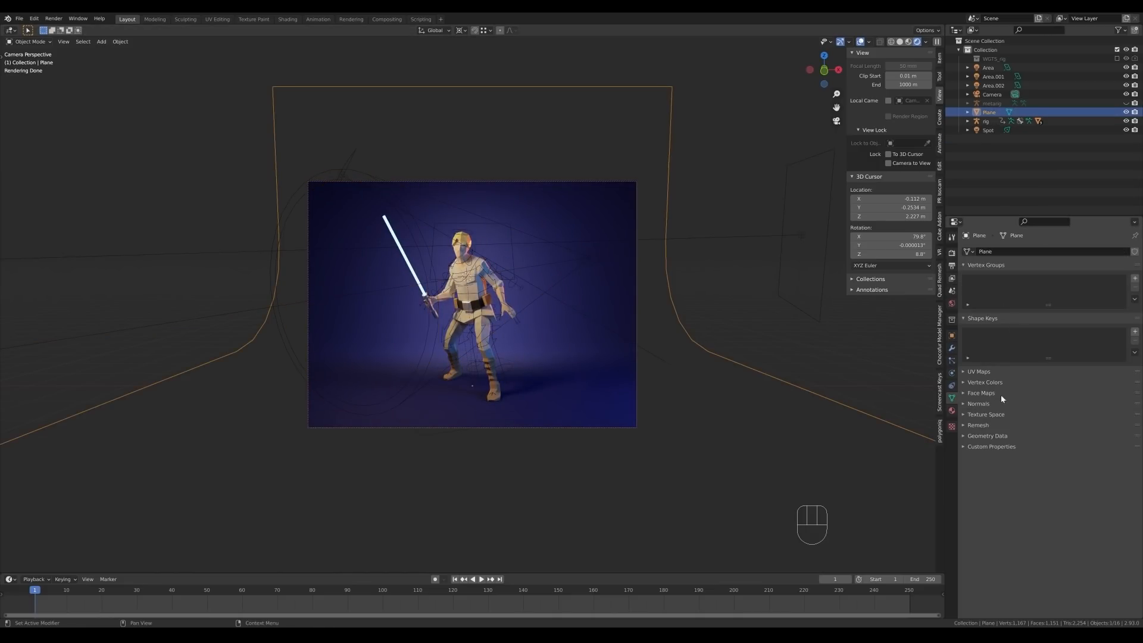
pyautogui.click(951, 411)
pyautogui.click(1078, 355)
pyautogui.moveTo(1123, 269)
pyautogui.mouseDown()
pyautogui.moveTo(1122, 284)
pyautogui.moveTo(1087, 236)
pyautogui.moveTo(1098, 242)
pyautogui.mouseUp()
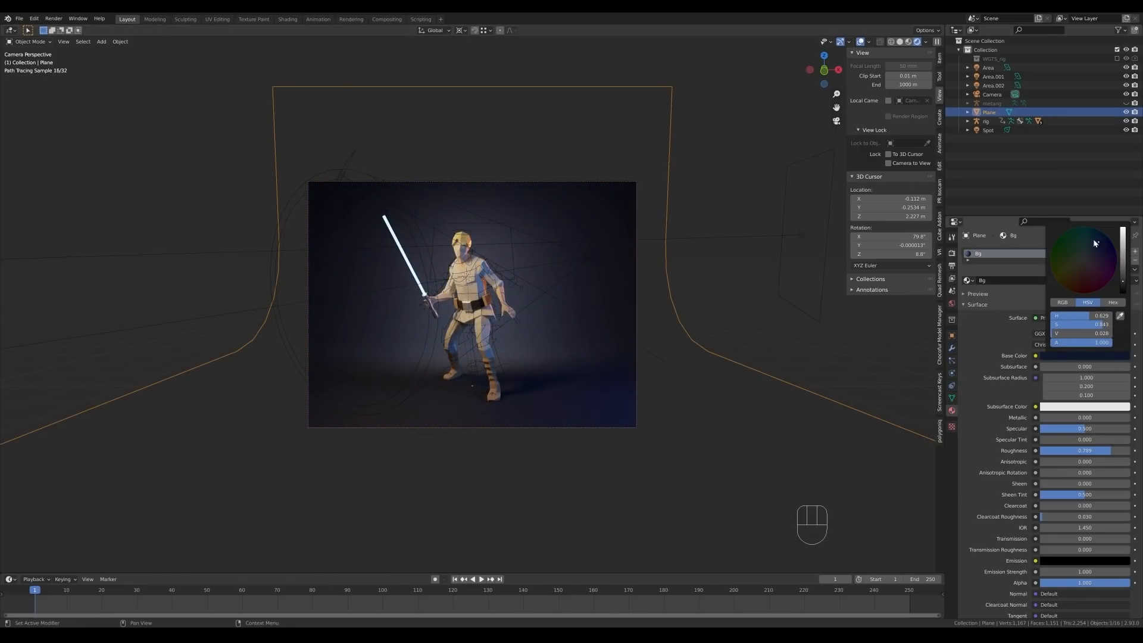
# - Select the warm area light and set its power to 300 W
pyautogui.click(588, 257)
pyautogui.click(342, 174)
pyautogui.doubleClick(1090, 309)
pyautogui.write('300')
pyautogui.press('Return')
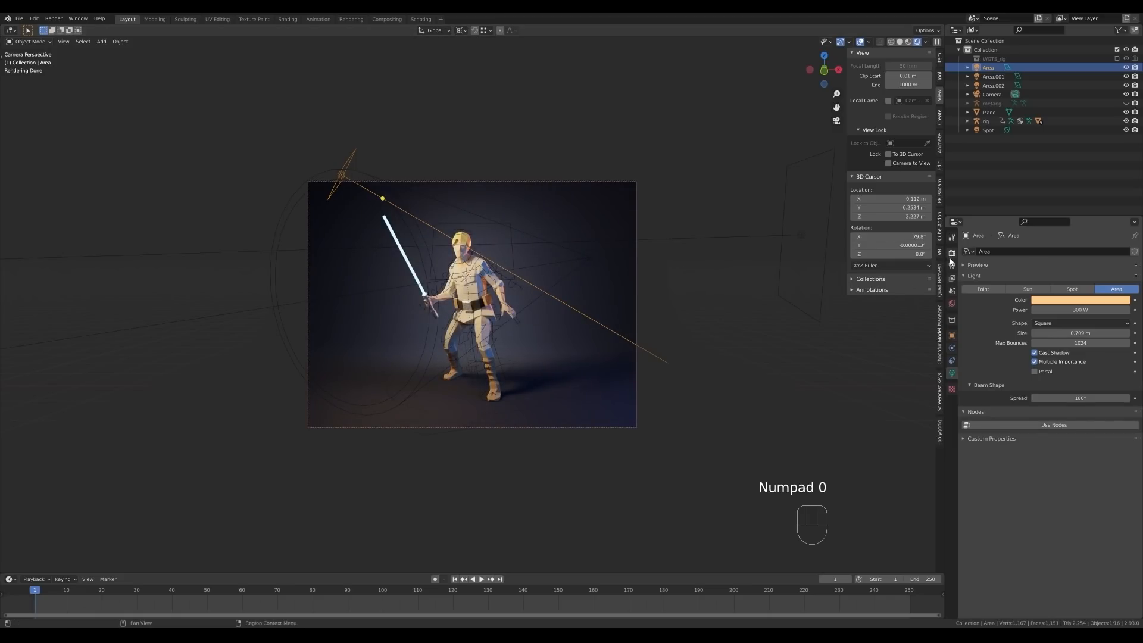
# - Set the color management look to Medium High Contrast and adjust the exposure to about 0.49
pyautogui.click(951, 254)
pyautogui.click(1071, 550)
pyautogui.click(1069, 520)
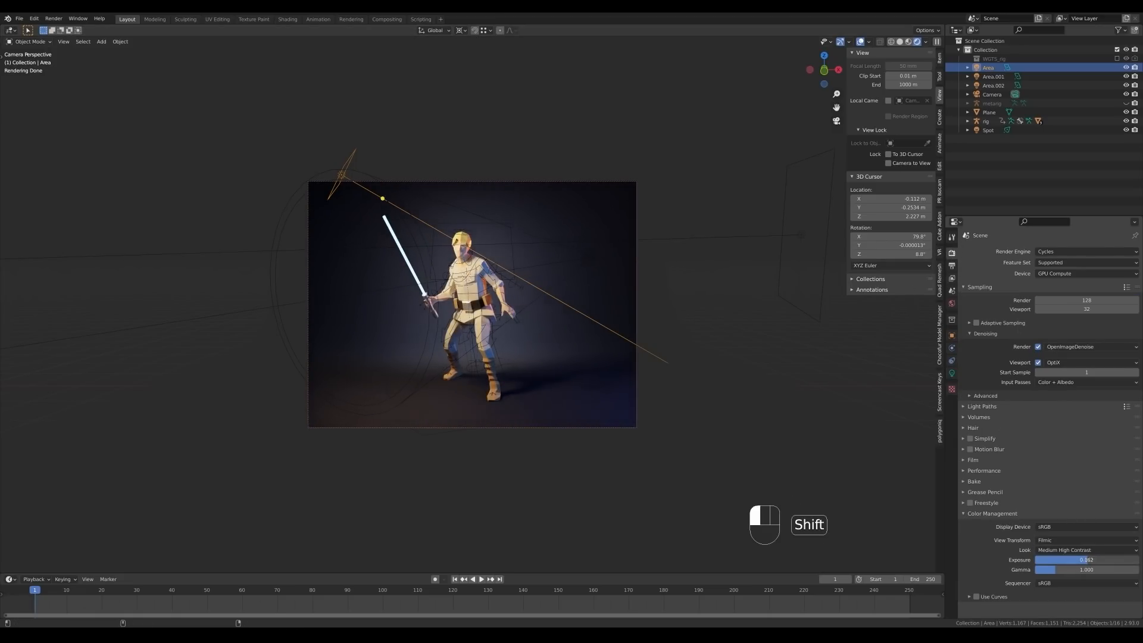
pyautogui.keyDown('shift'); pyautogui.moveTo(1086, 560); pyautogui.dragTo(1095, 559); pyautogui.keyUp('shift')
# - Select the character mesh and open its Skin material's base color for editing
pyautogui.click(520, 250)
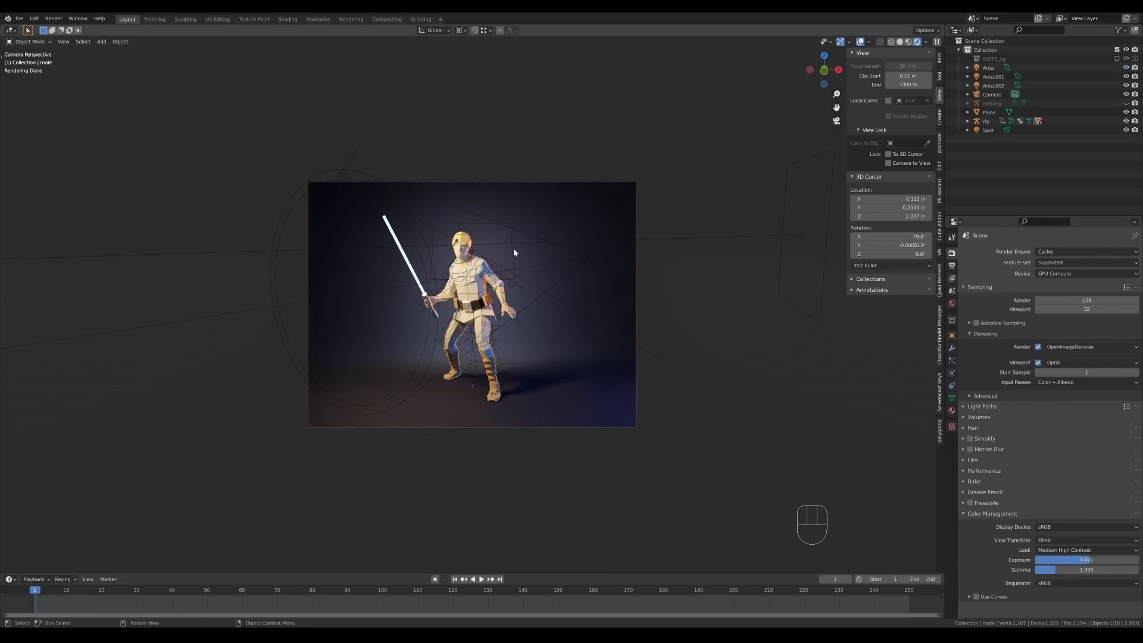
pyautogui.click(951, 412)
pyautogui.click(1076, 375)
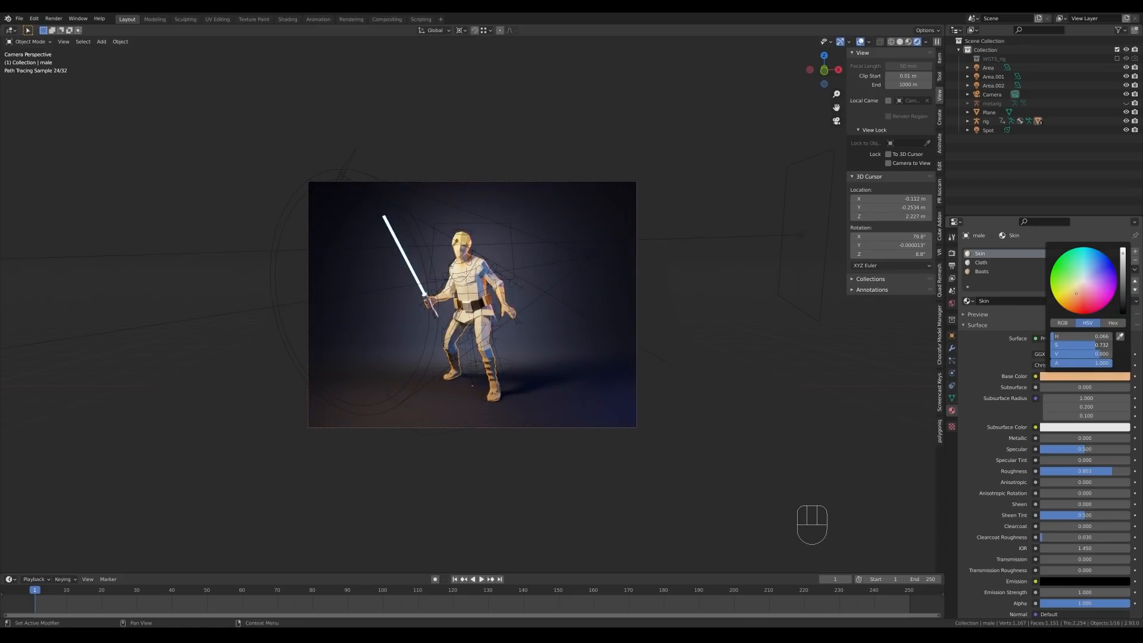
# - Reposition and rotate the orange spot light so its beam points across the character from behind
pyautogui.click(591, 258)
pyautogui.press('r')
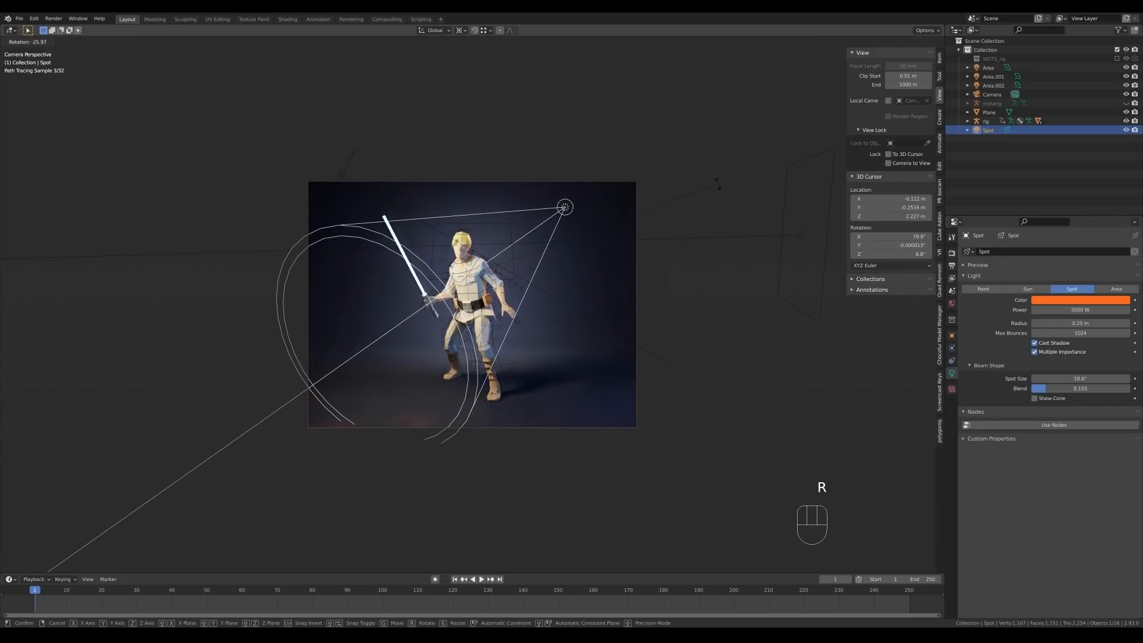
pyautogui.click(684, 263)
pyautogui.scroll(4, 694, 274)
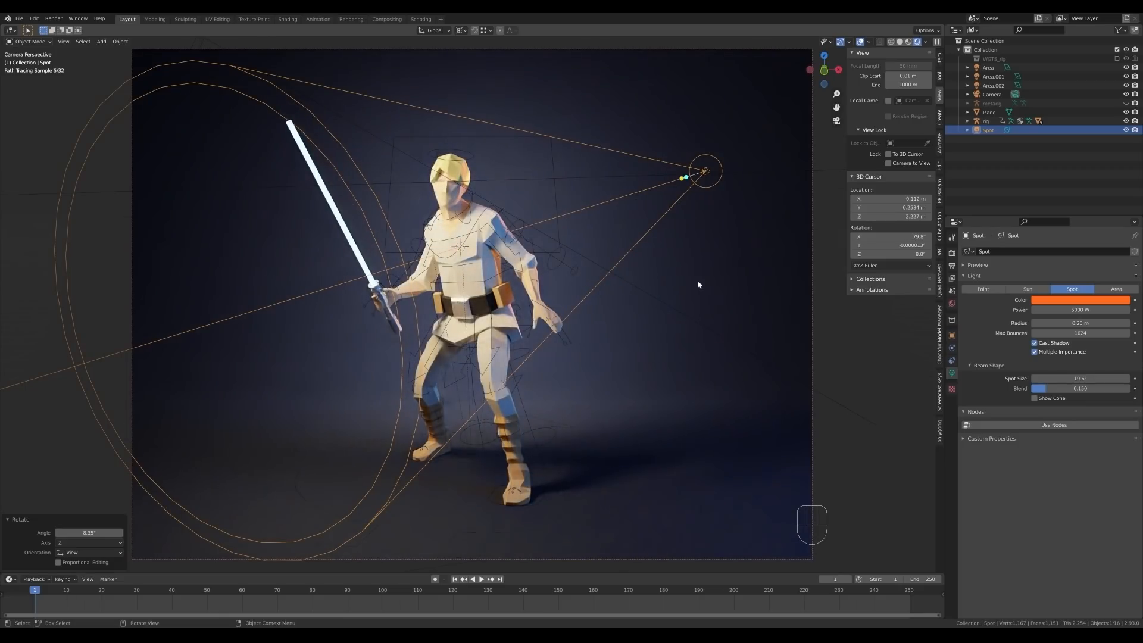
pyautogui.click(848, 357)
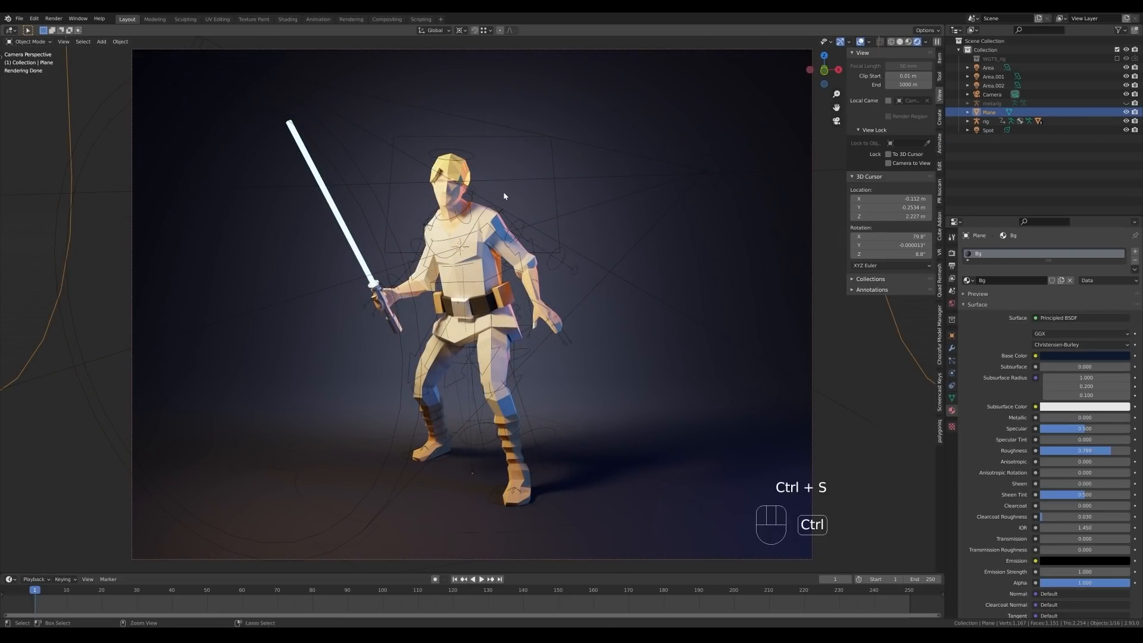
# - Enable compositing nodes and insert a Glare node between the Render Layers and Composite nodes
pyautogui.click(386, 19)
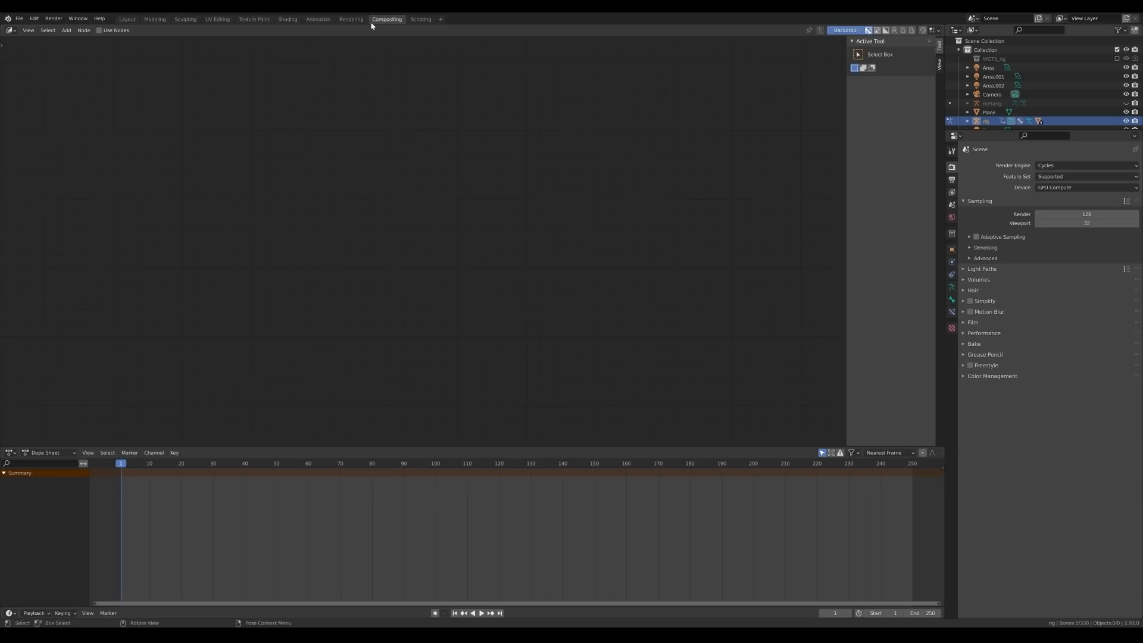
pyautogui.click(100, 30)
pyautogui.moveTo(408, 66); pyautogui.dragTo(153, 117)
pyautogui.hotkey('shift', 'a')
pyautogui.moveTo(400, 250)
pyautogui.click(452, 348)
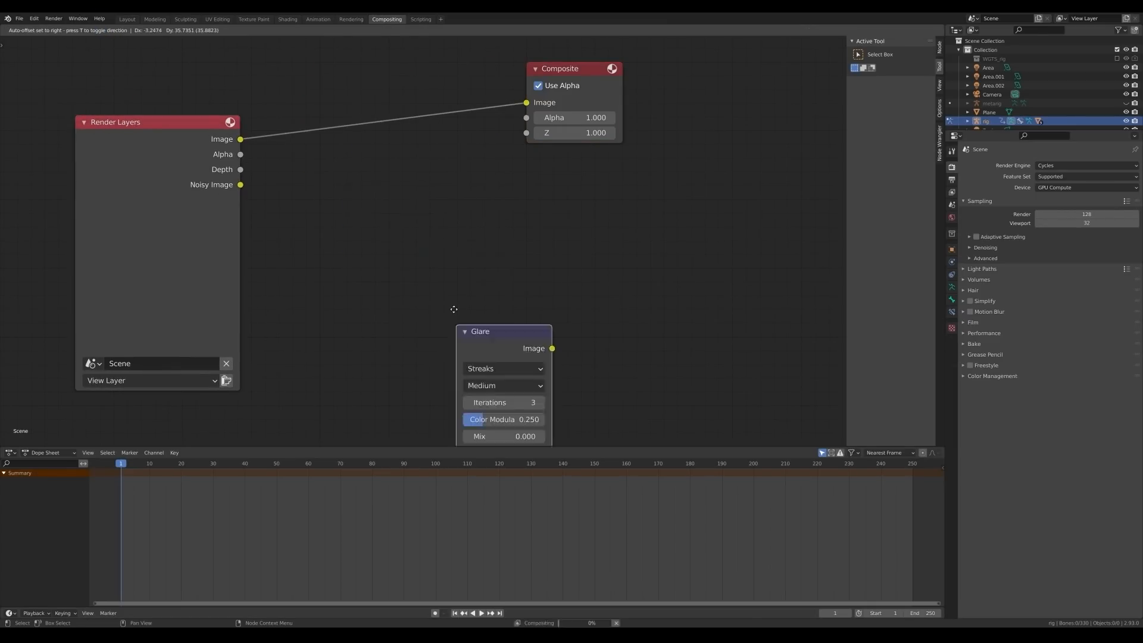
pyautogui.click(351, 100)
# - Set the Glare node to Fog Glow with High quality and open its size value for editing
pyautogui.click(390, 155)
pyautogui.click(388, 201)
pyautogui.click(386, 173)
pyautogui.click(379, 187)
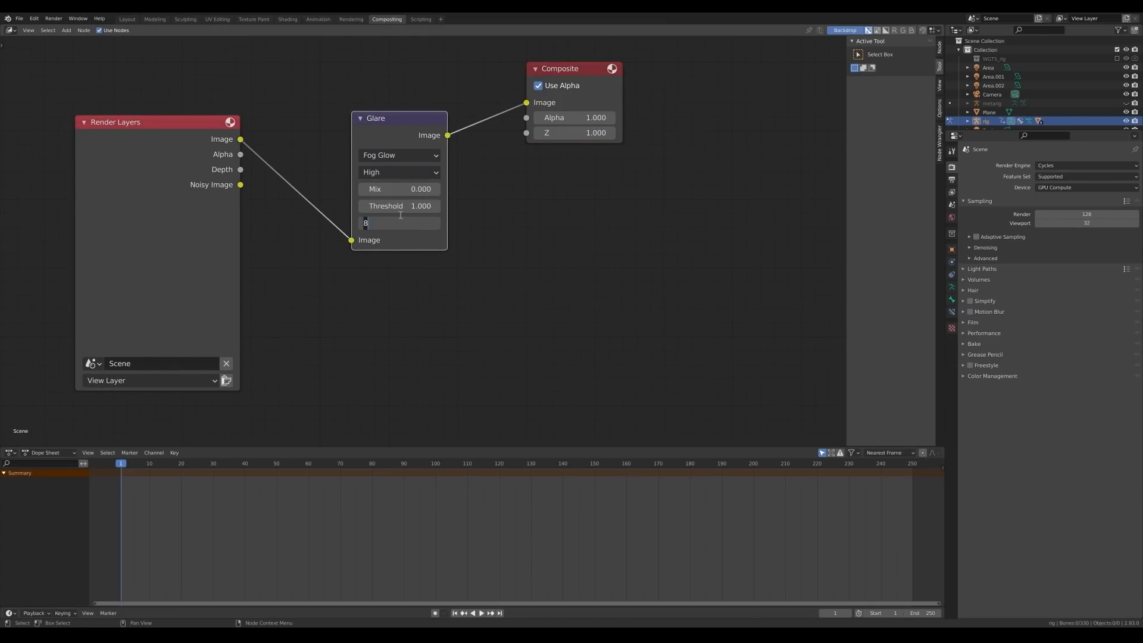
# - Switch to the Rendering workspace and set the render tile size to 512 px in X and Y
pyautogui.click(351, 19)
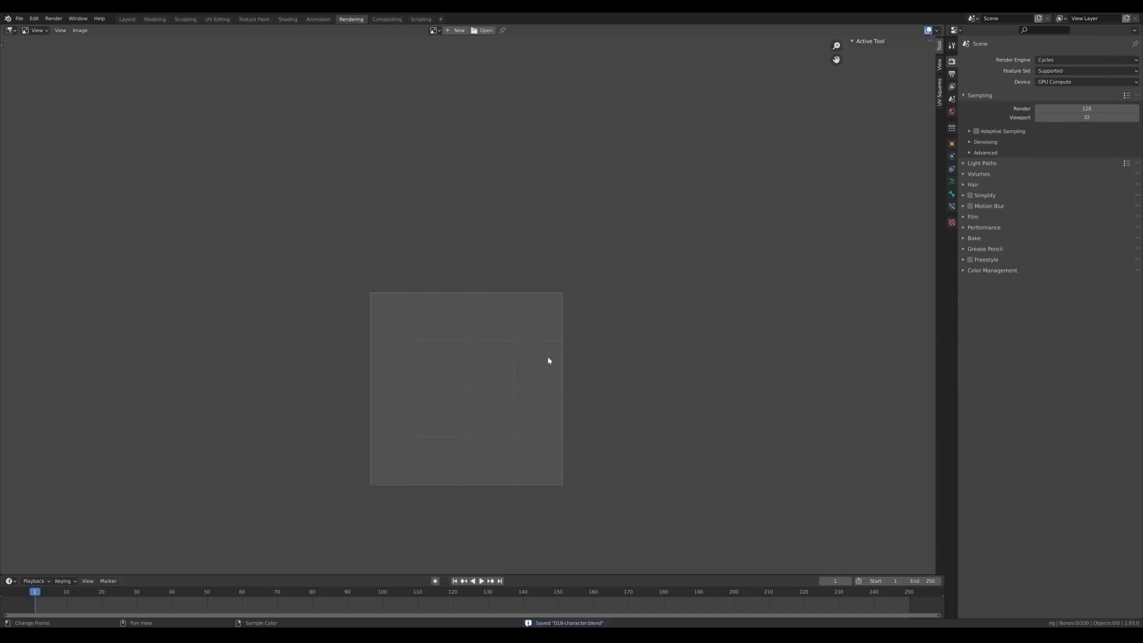
pyautogui.click(983, 227)
pyautogui.click(1089, 288)
pyautogui.write('5')
# - Set the render samples to 256 and render the final image
pyautogui.click(1075, 109)
pyautogui.write('2')
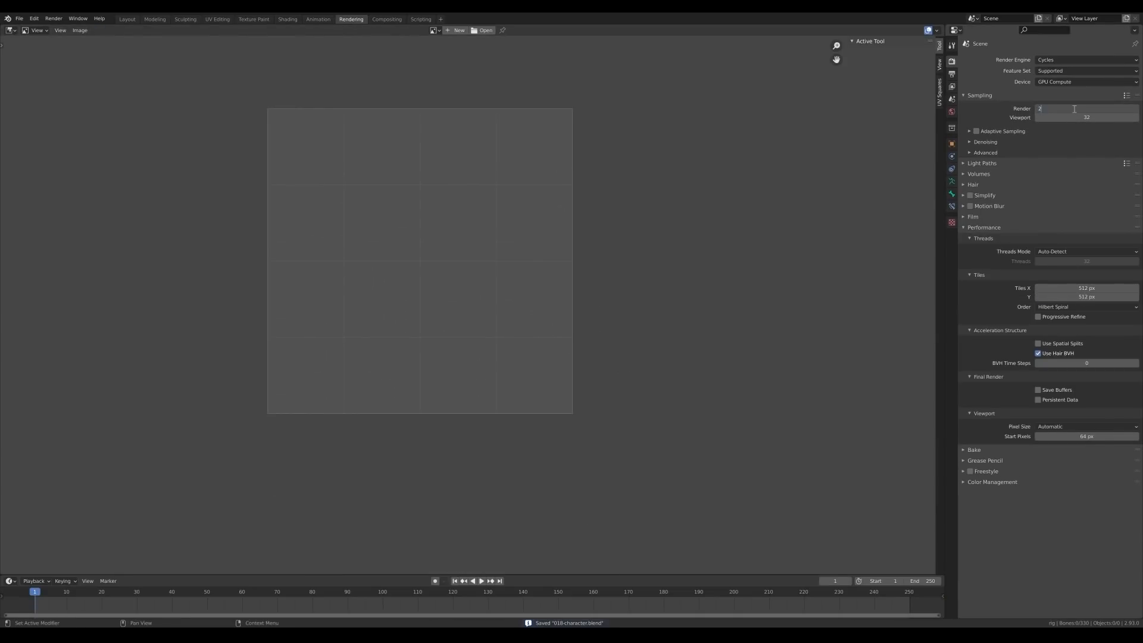
pyautogui.write('56')
pyautogui.press('Return')
pyautogui.press('F12')
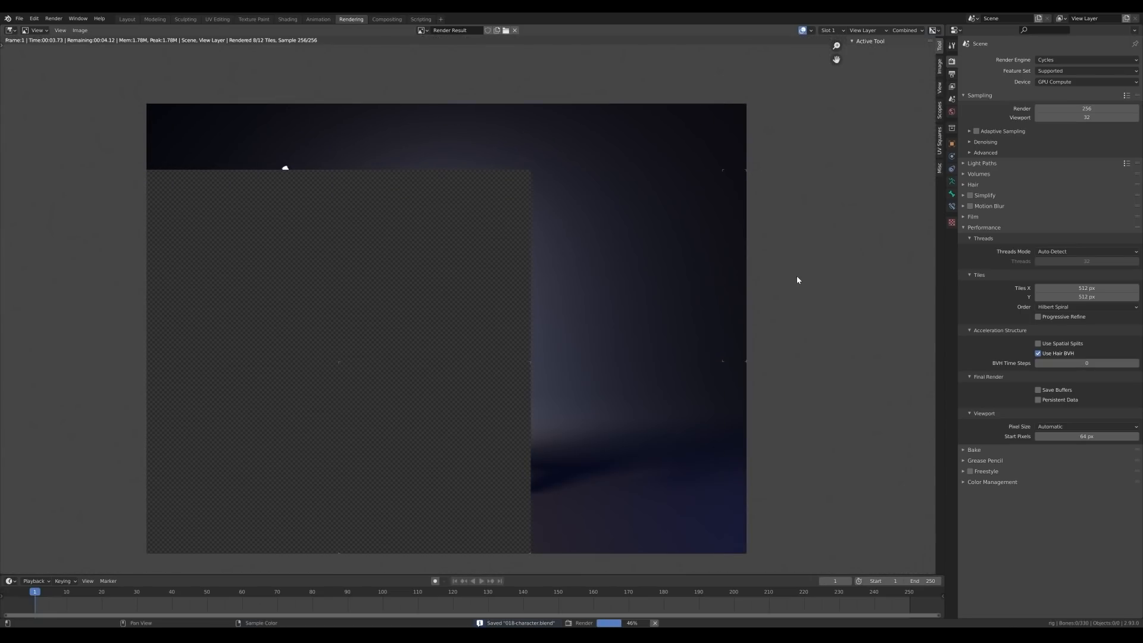